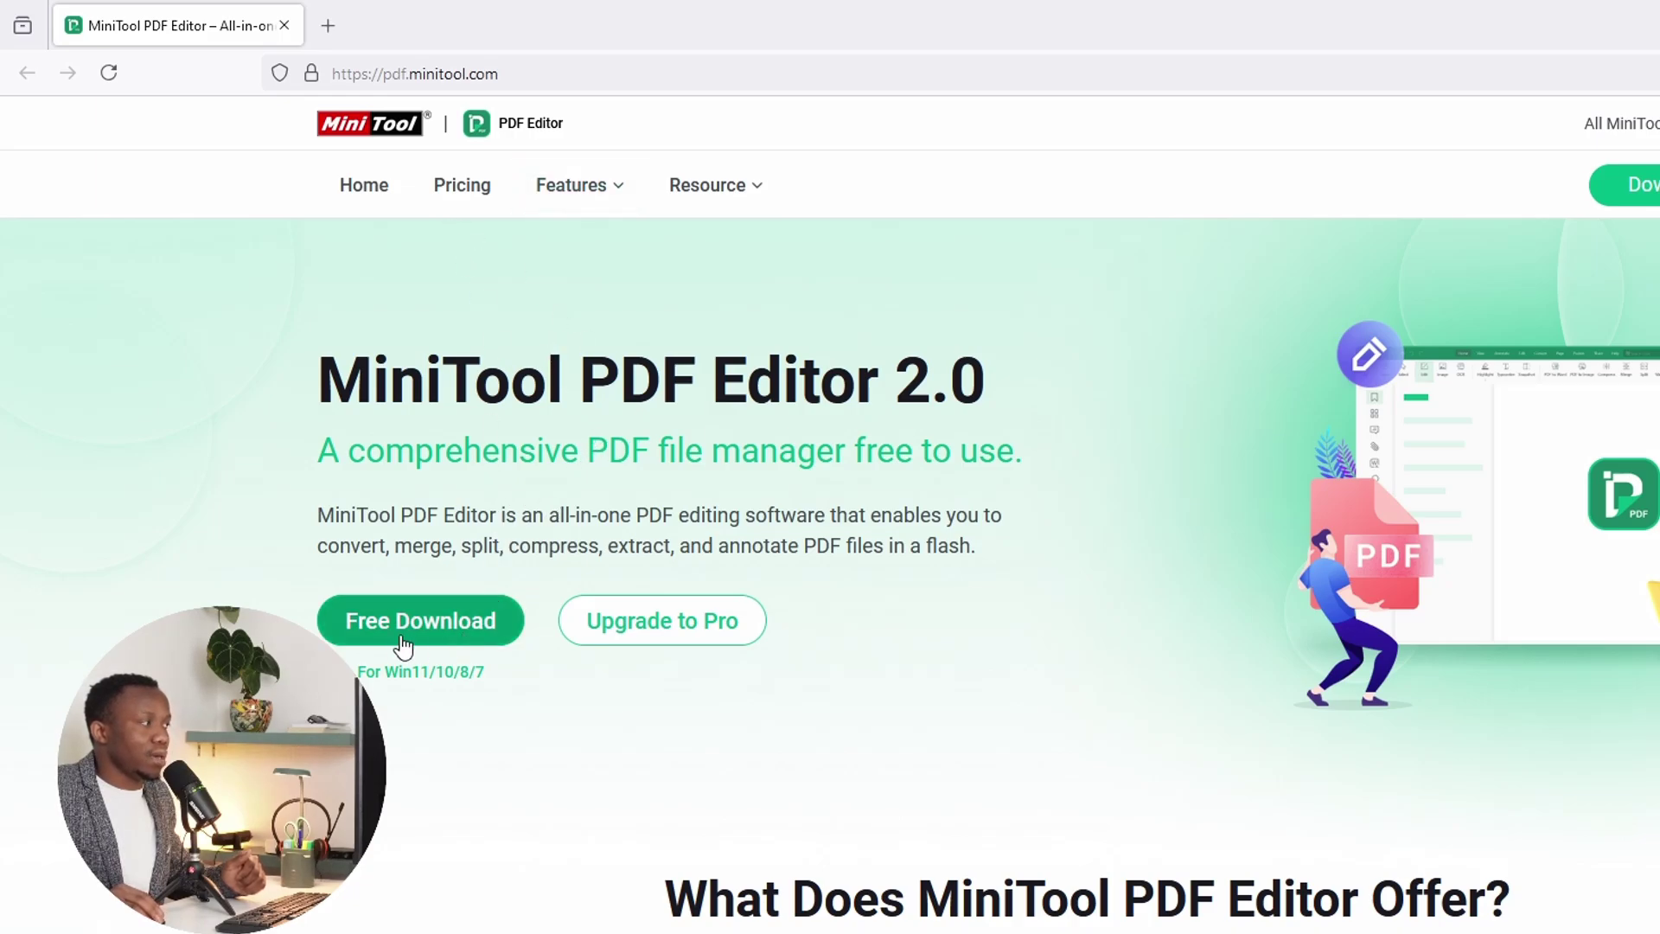
Step: Download the free pdfeditor(4).exe installer and show it in the Downloads folder
click(452, 626)
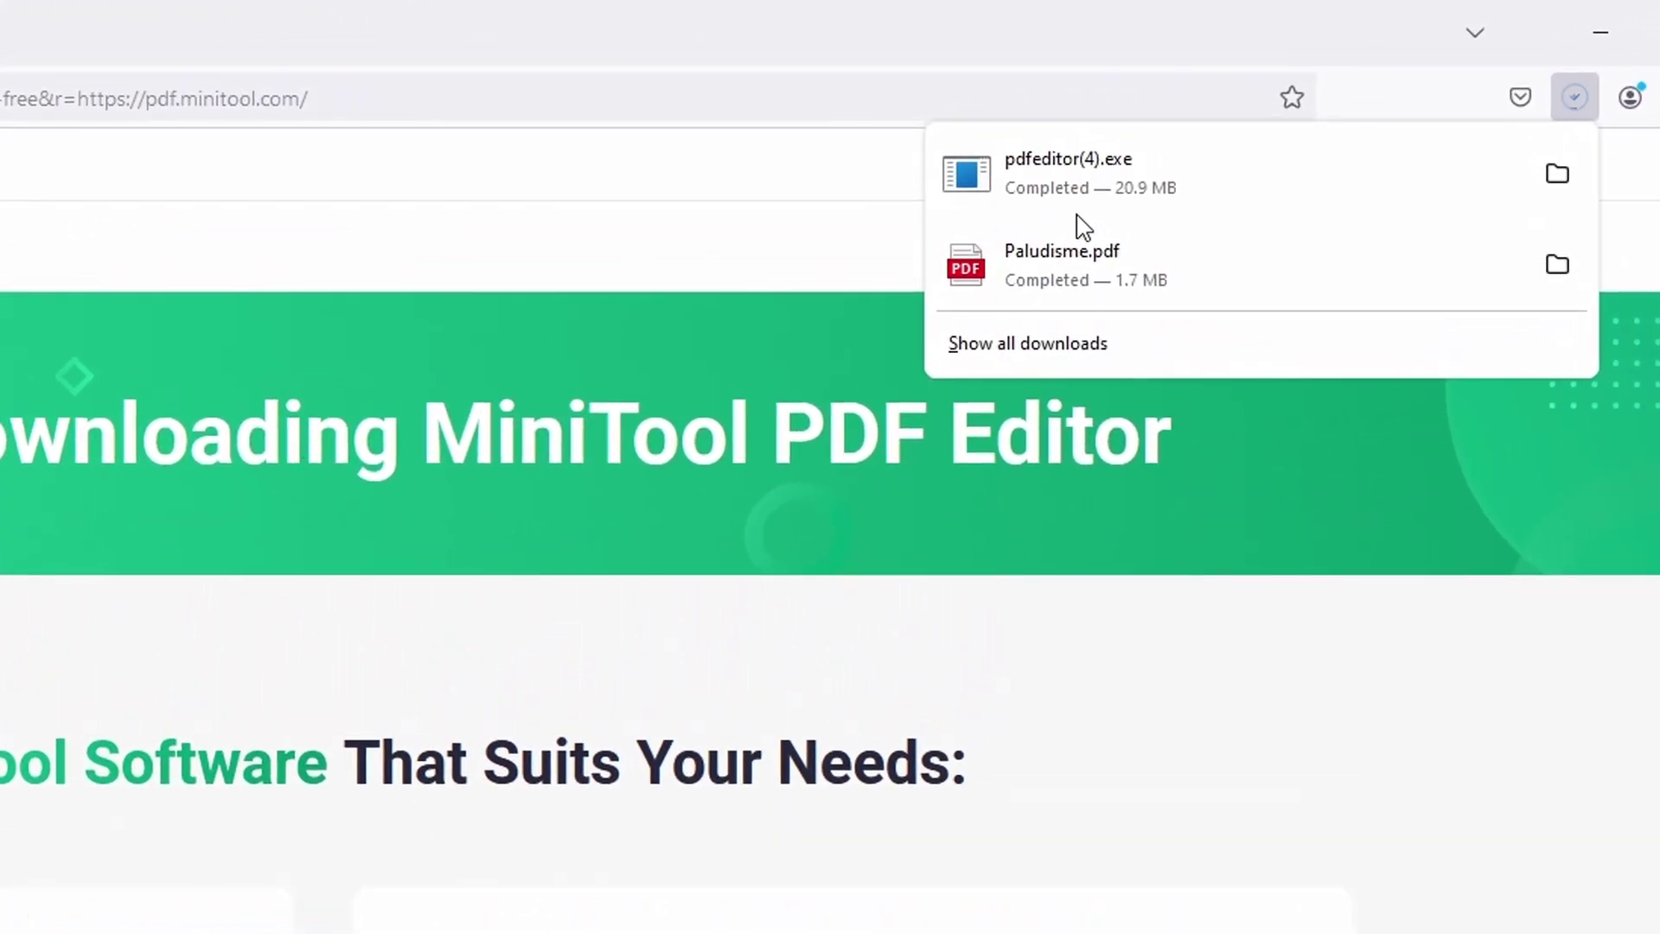
click(1562, 184)
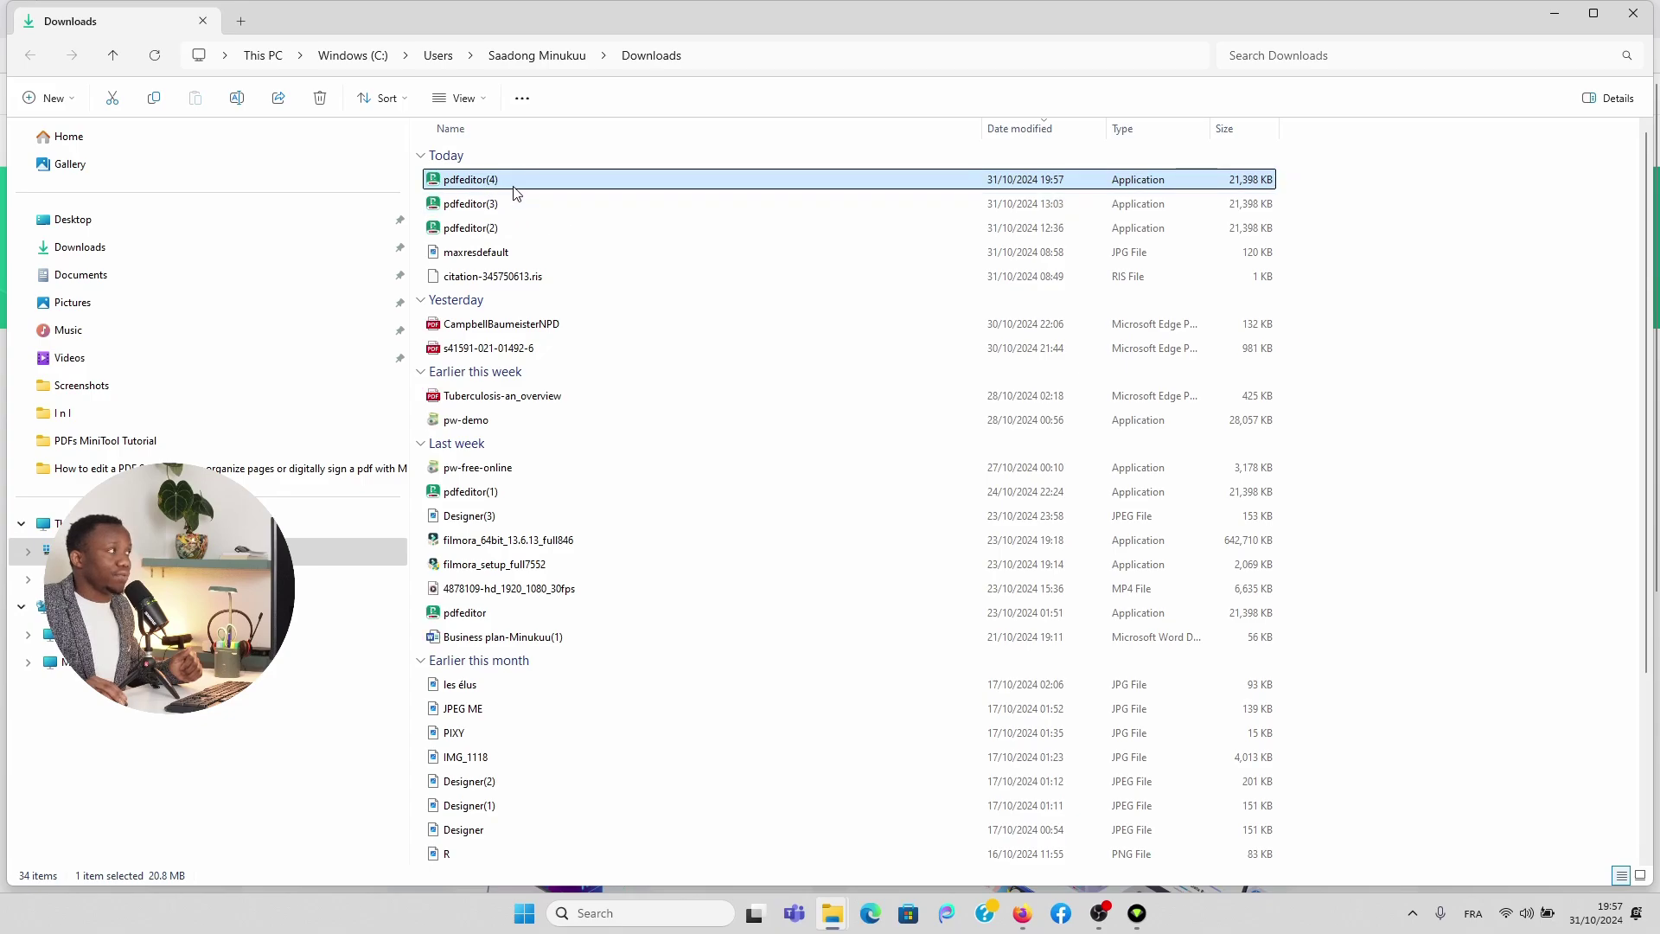
Step: Run the pdfeditor(4) installer from Downloads and bring Firefox back in front
double_click(576, 183)
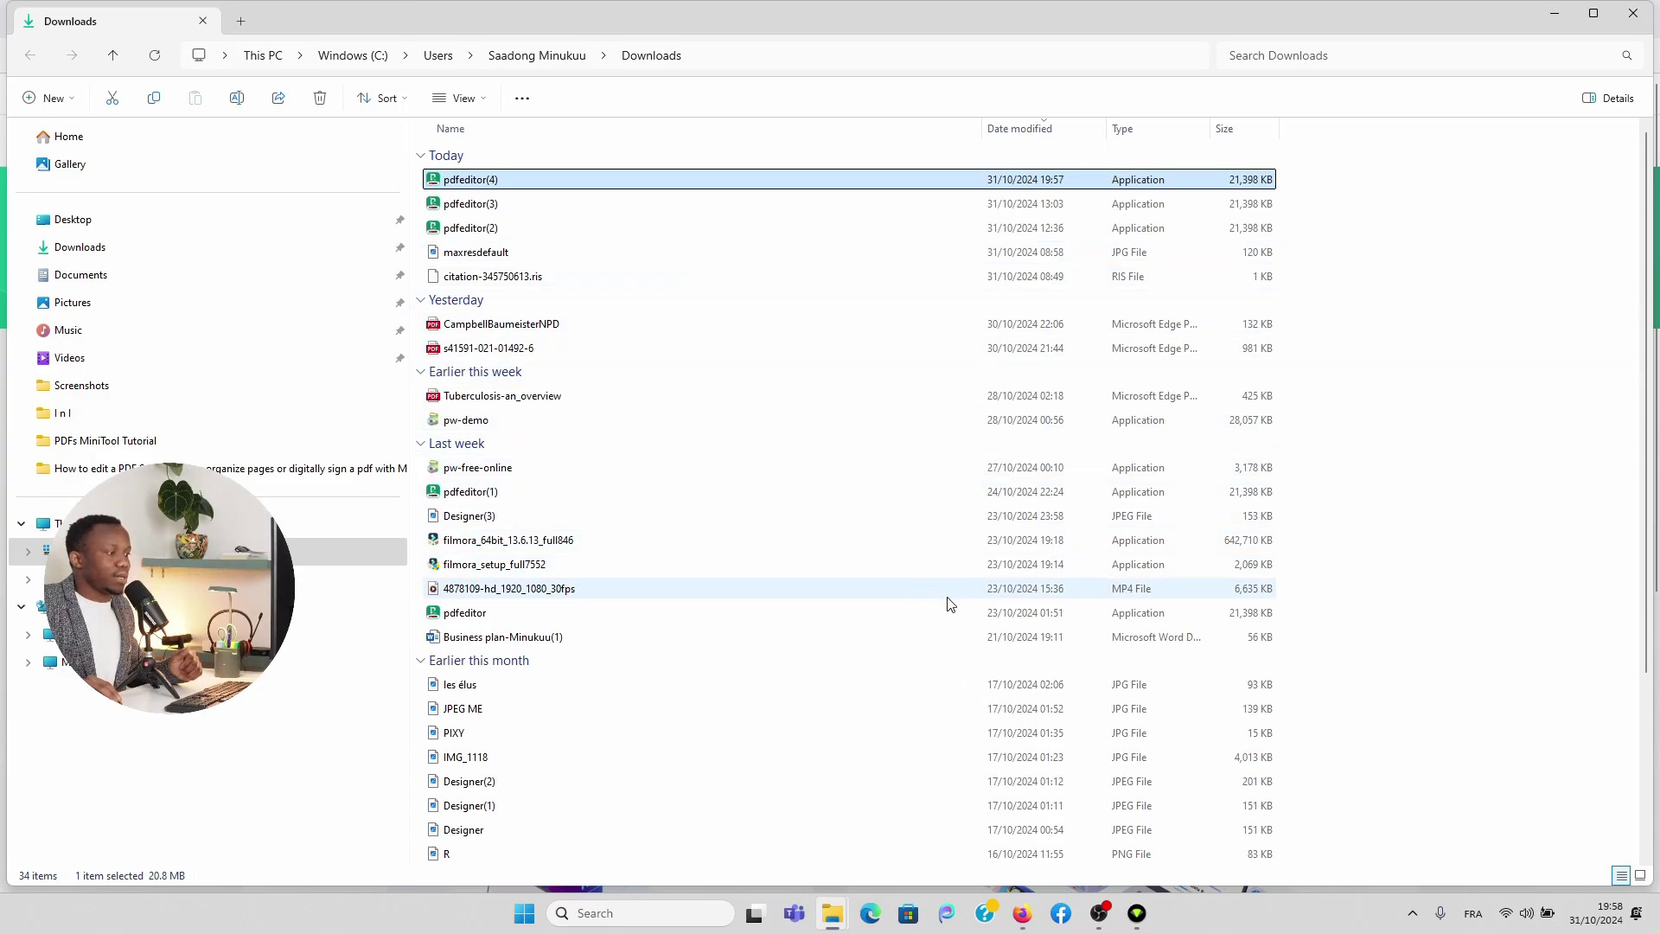
click(1022, 913)
Step: Return to the PDF Editor home page tab and go to Upgrade to Pro's plans page
click(160, 32)
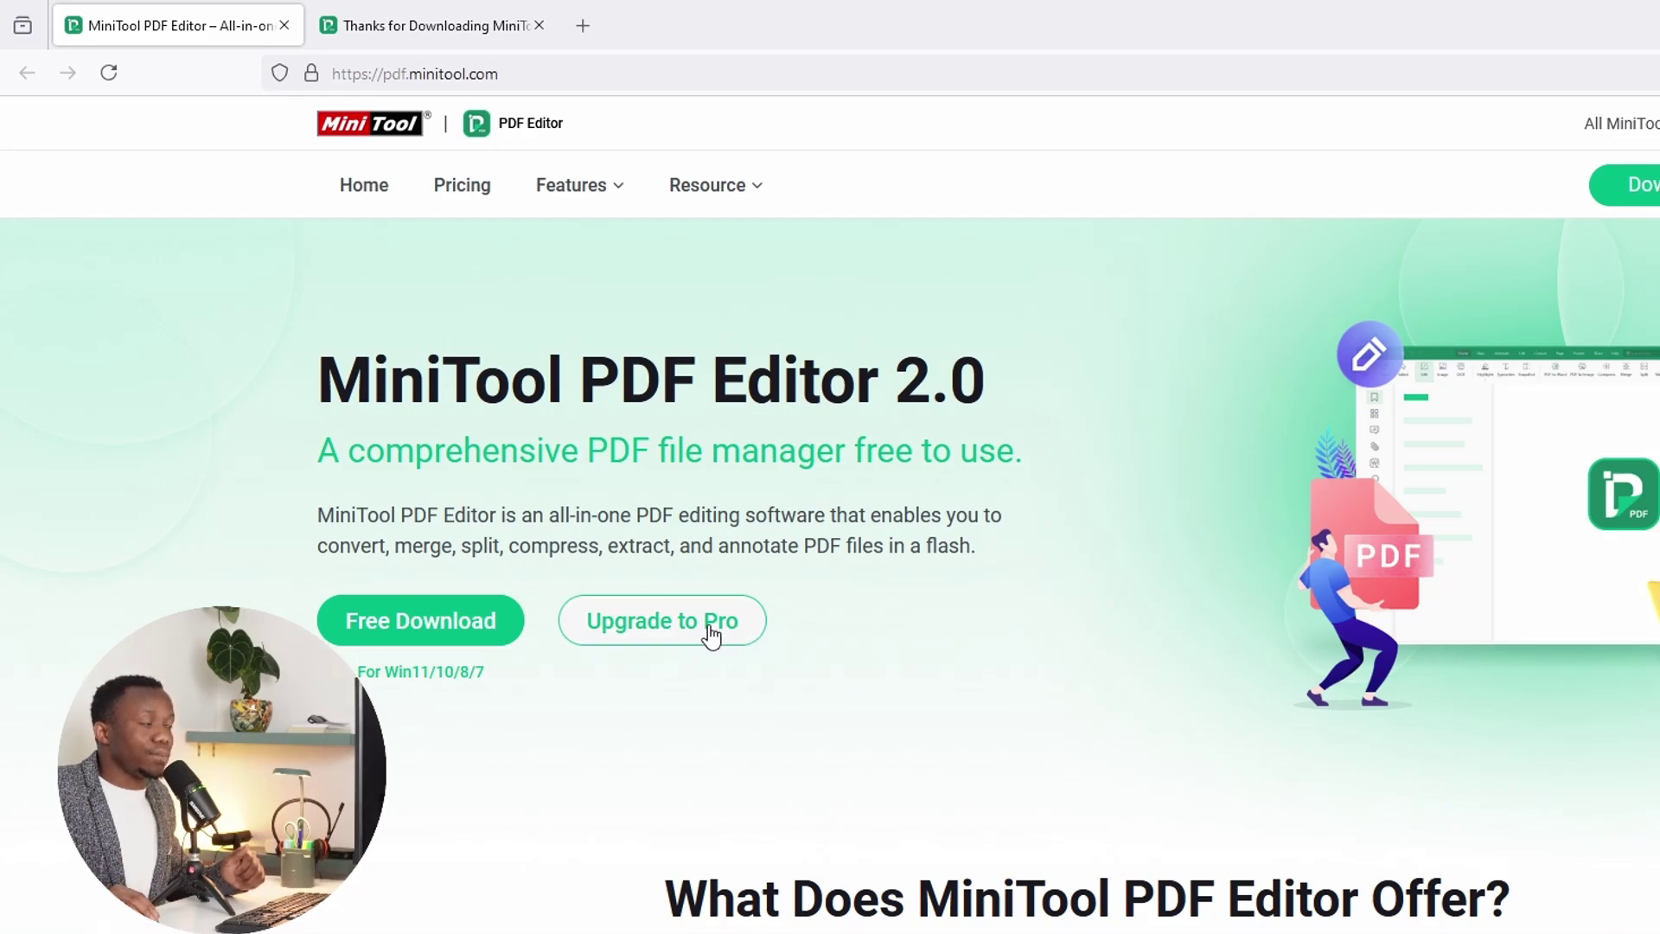
click(711, 635)
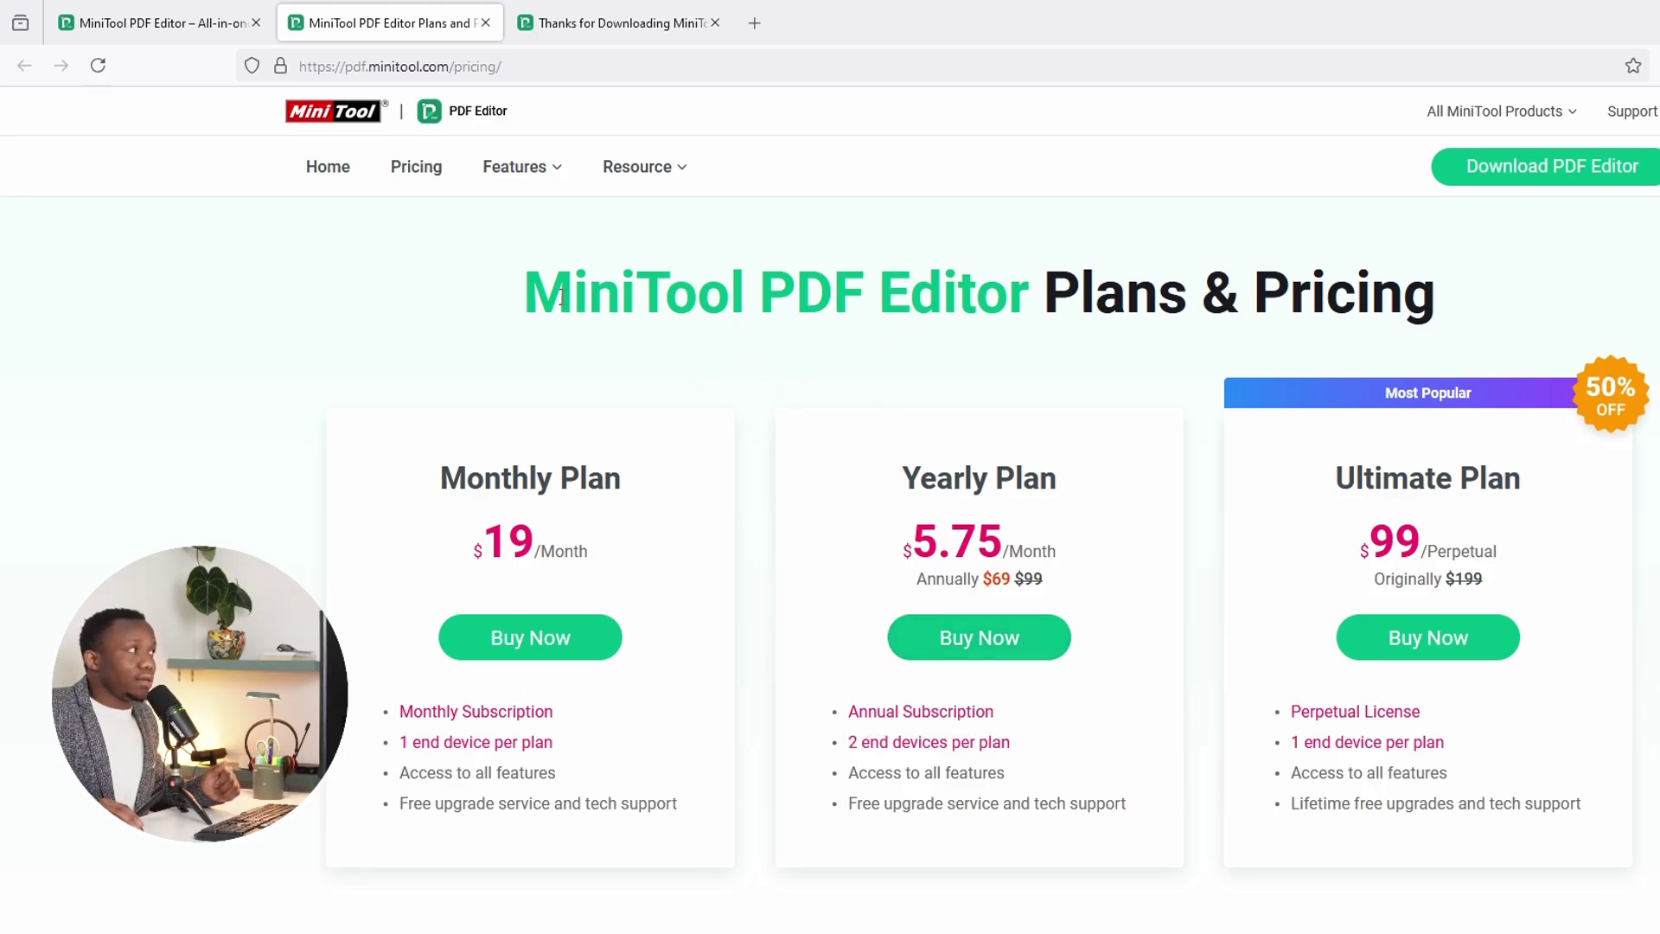
Step: Go back to the PDF Editor home page tab, then minimise Firefox
click(195, 22)
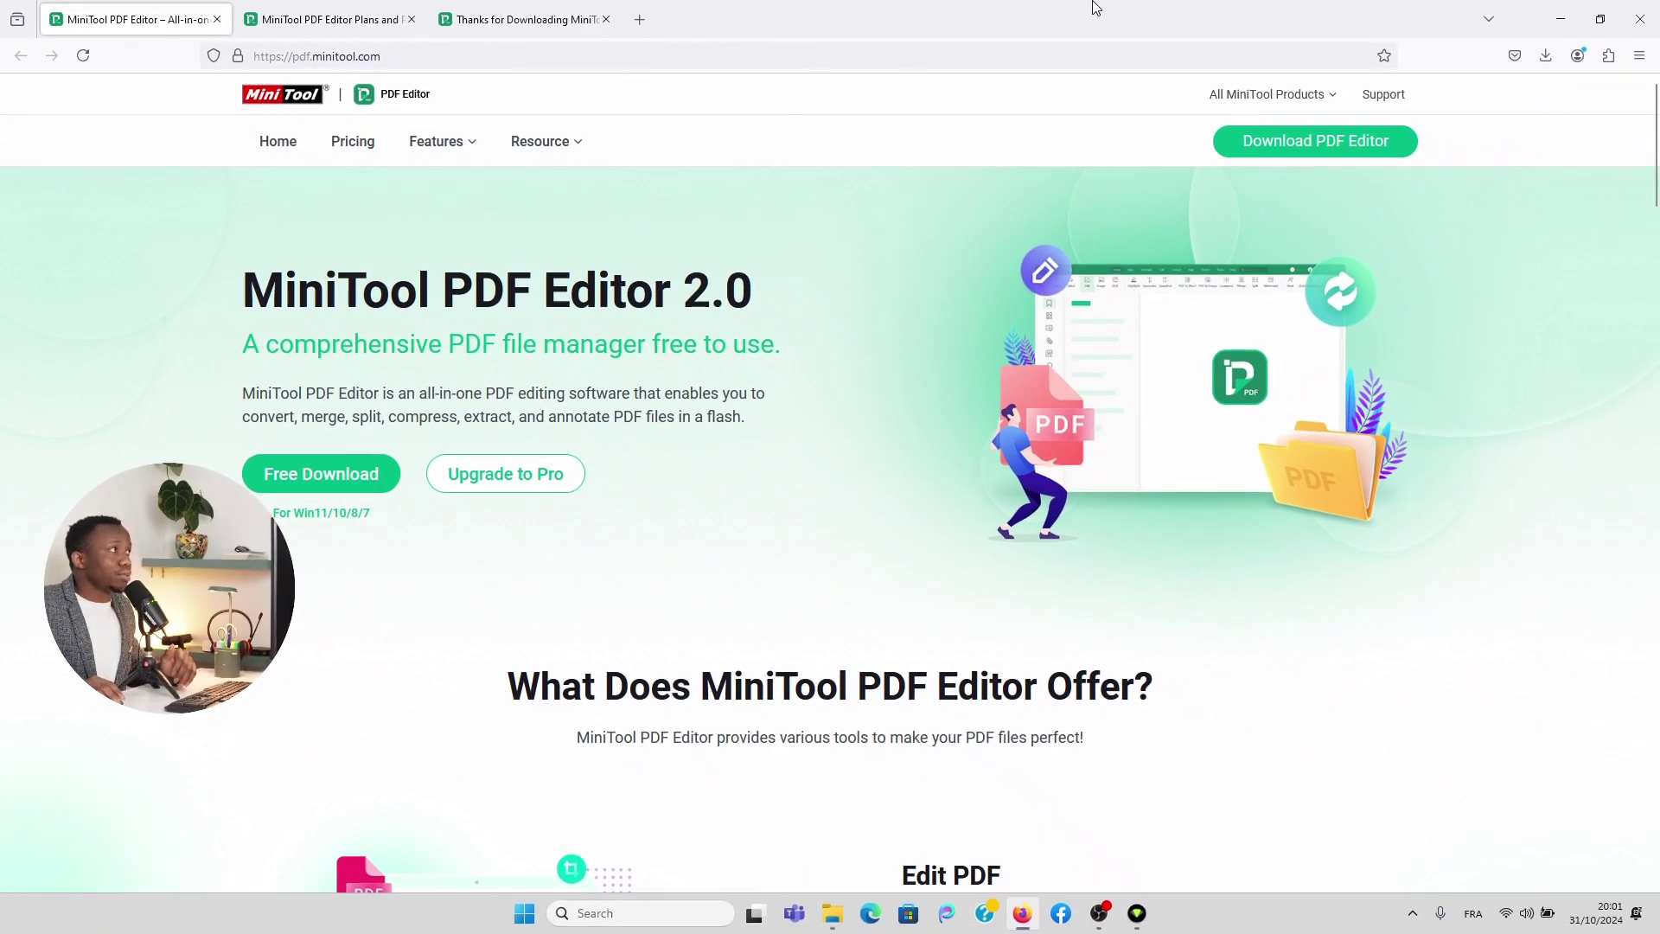
click(1562, 21)
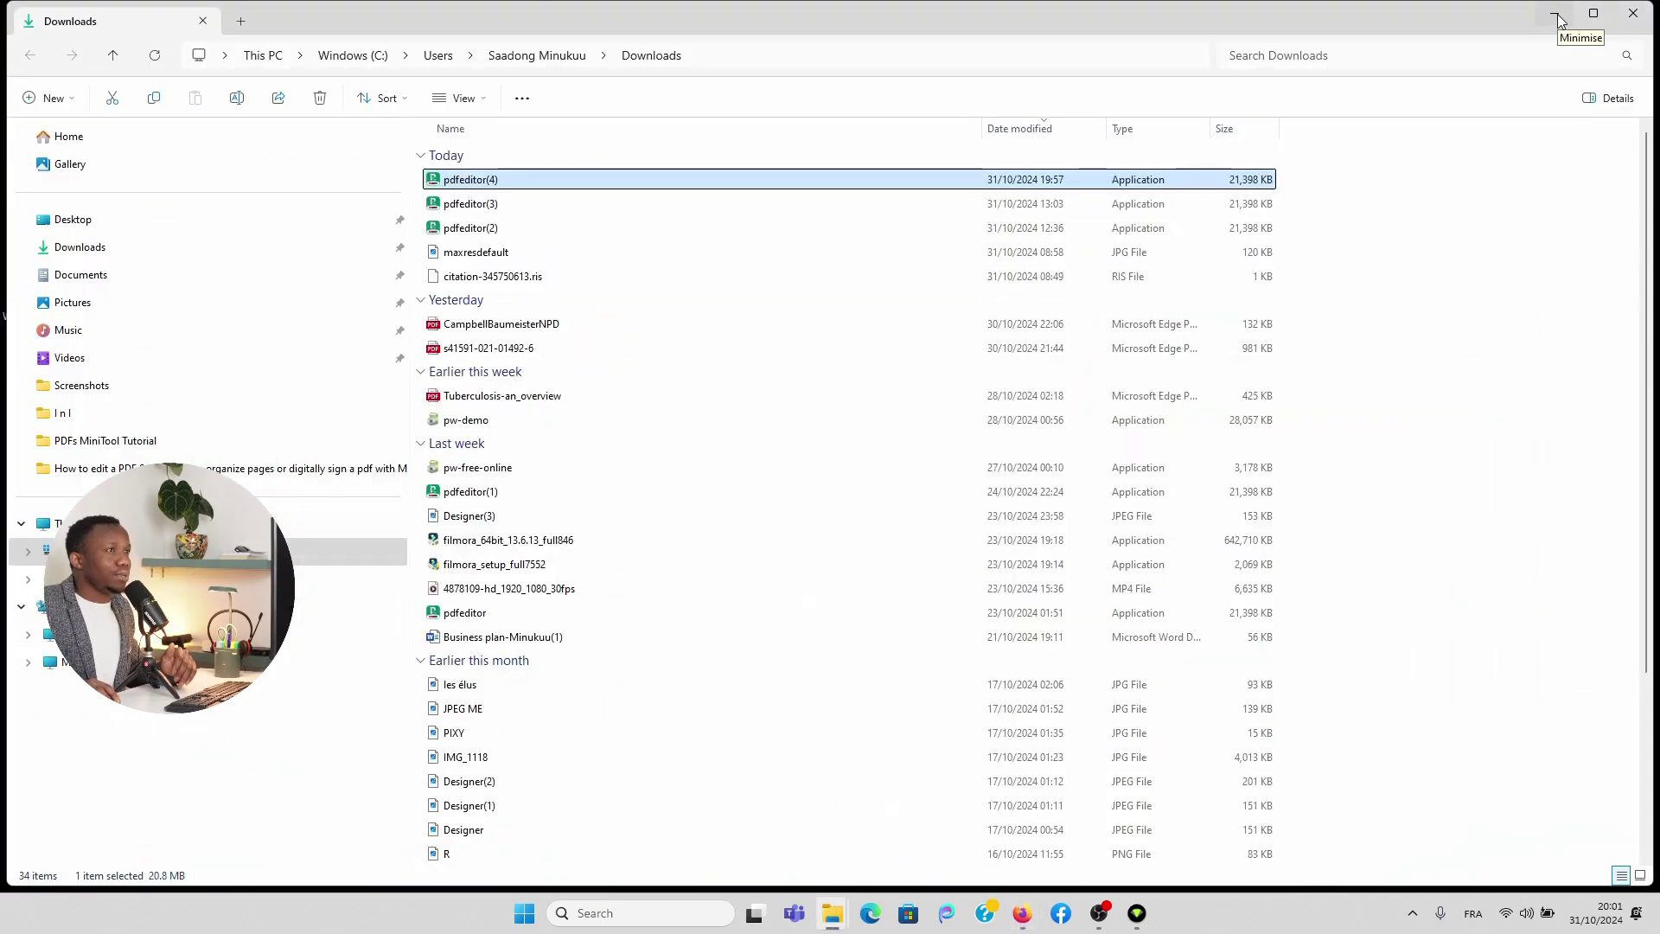
Step: Minimise the Explorer windows, check the PDFs MiniTool Tutorial folder, then minimise it
click(1562, 21)
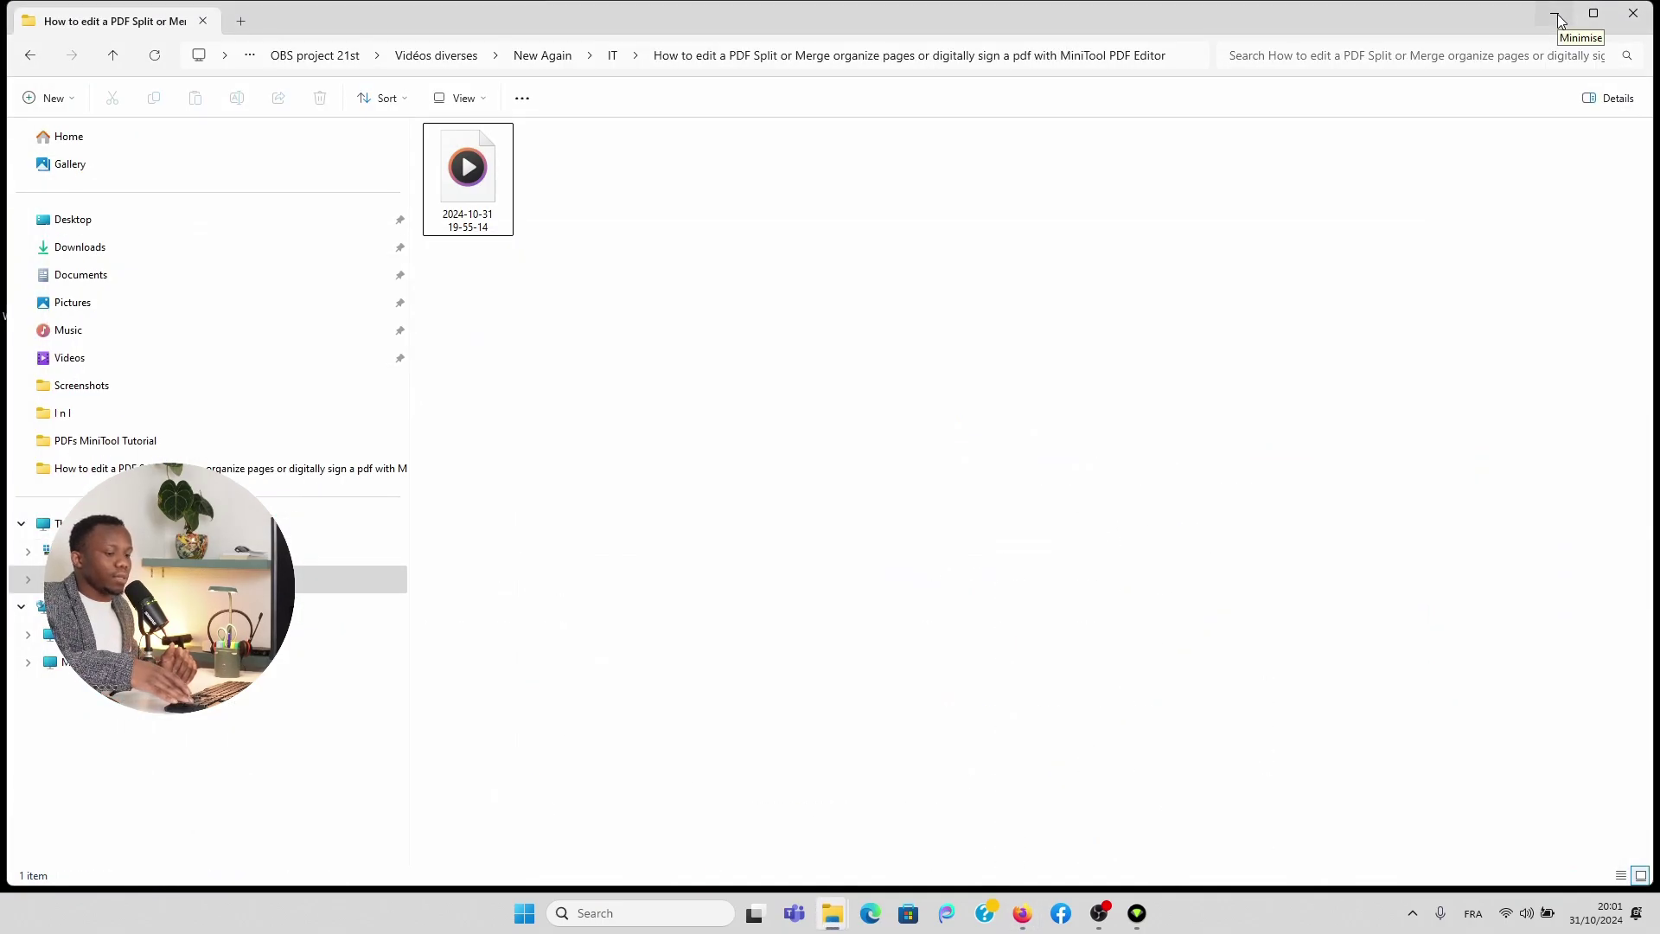
key(ctrl+e)
text(+)
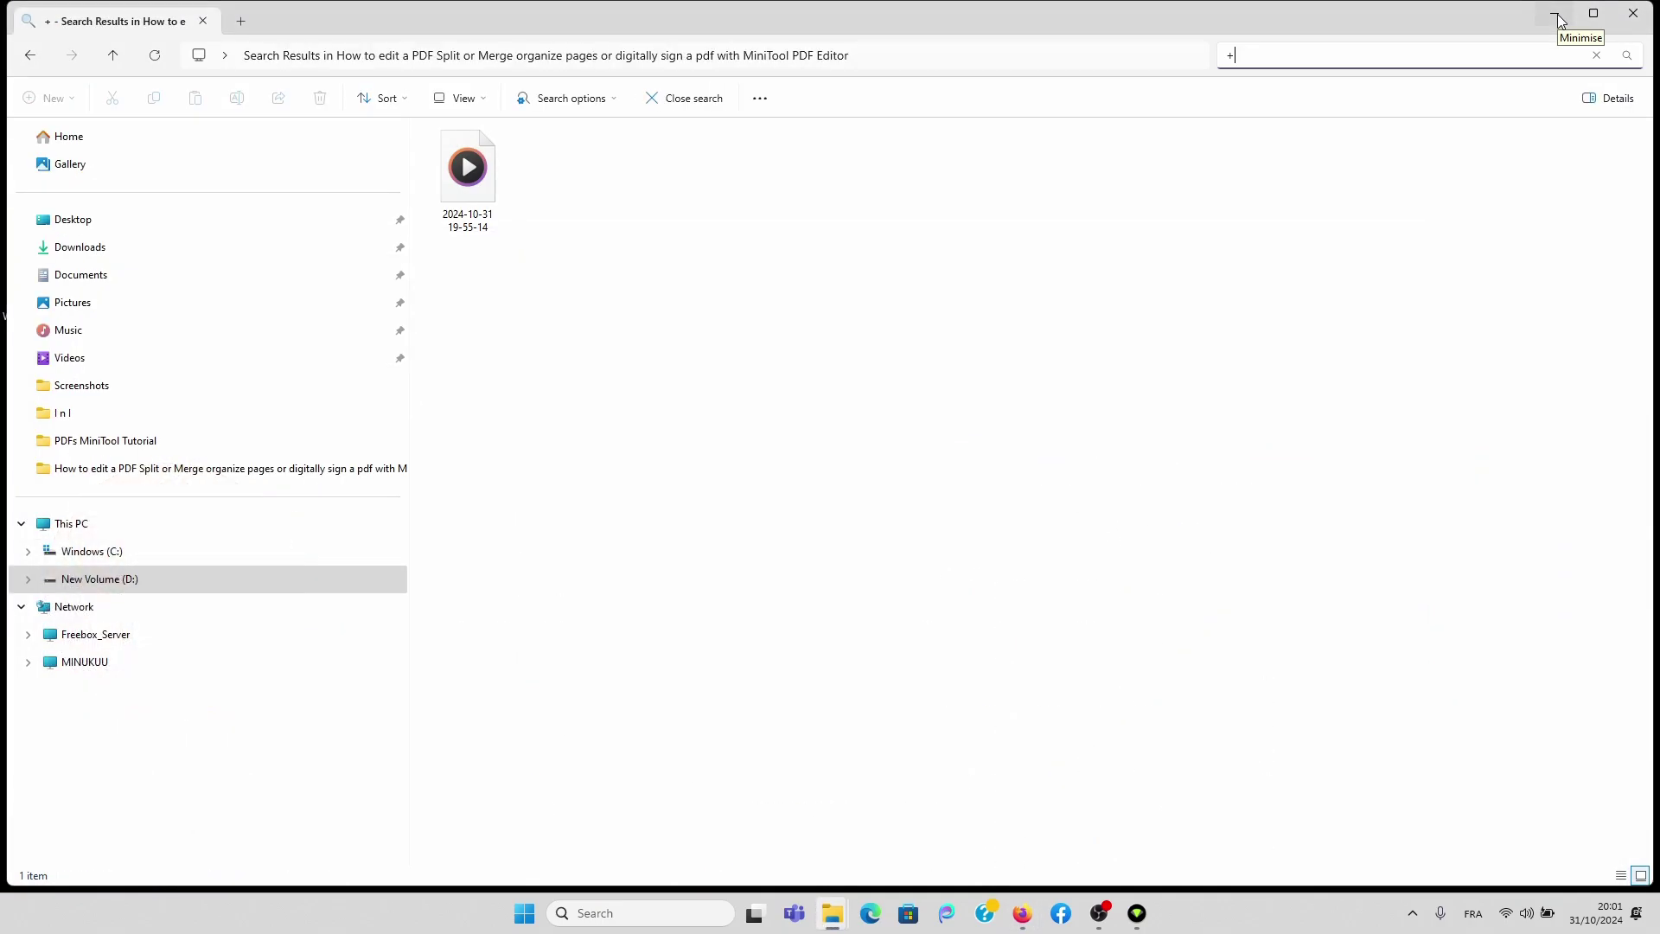
click(1562, 21)
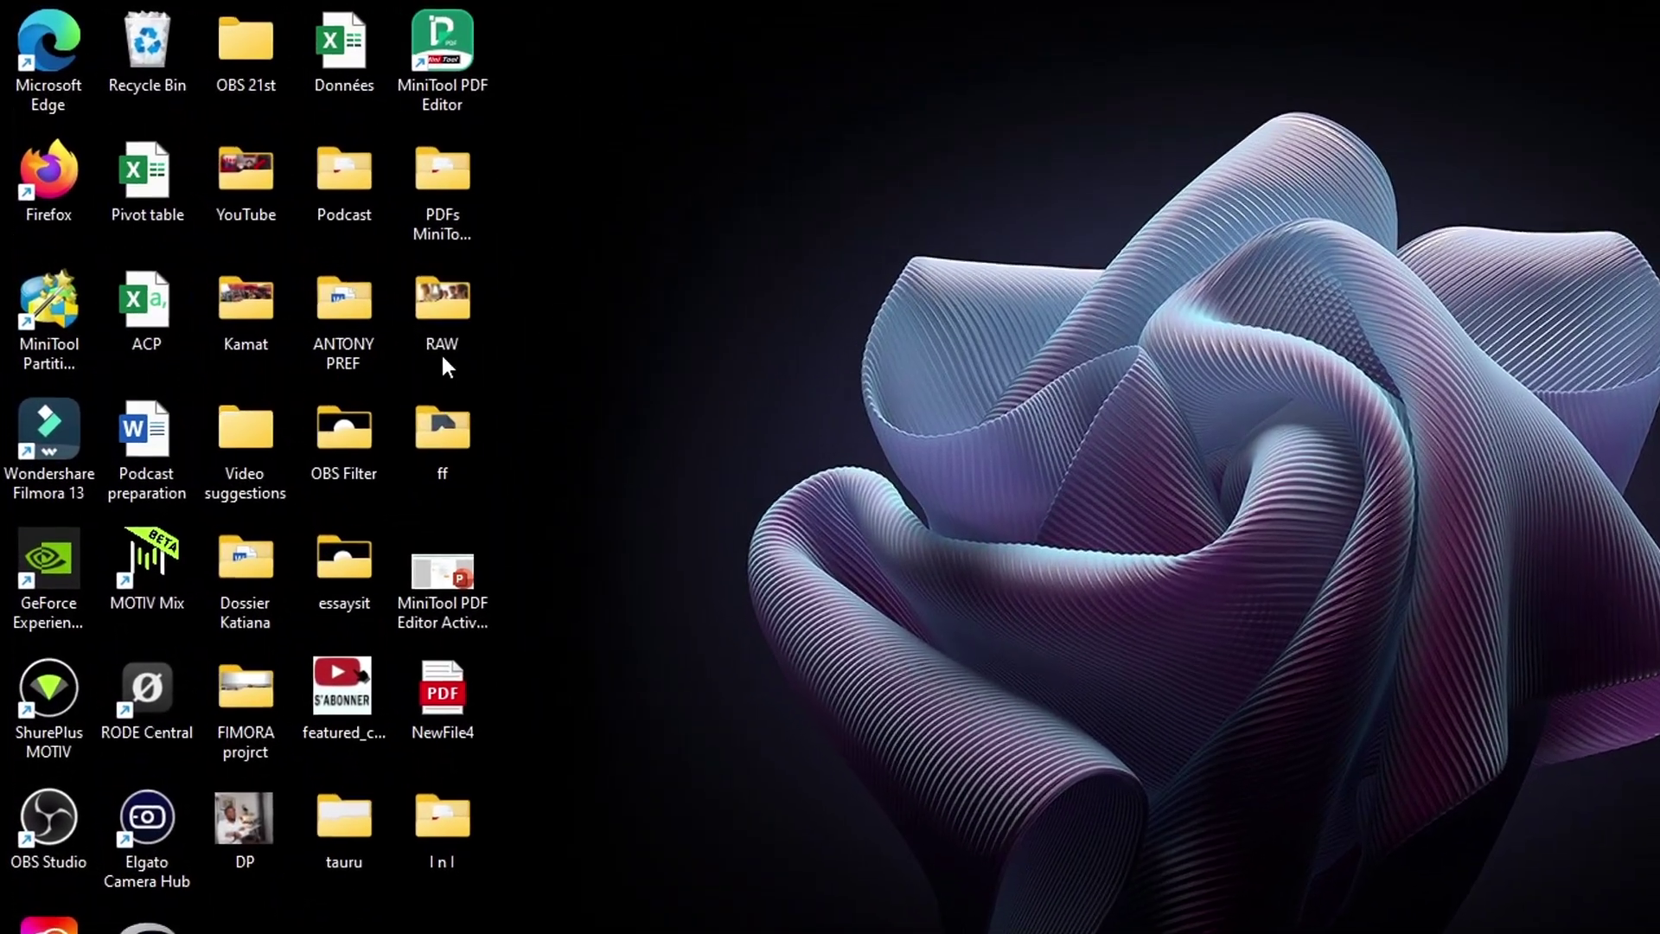
double_click(437, 201)
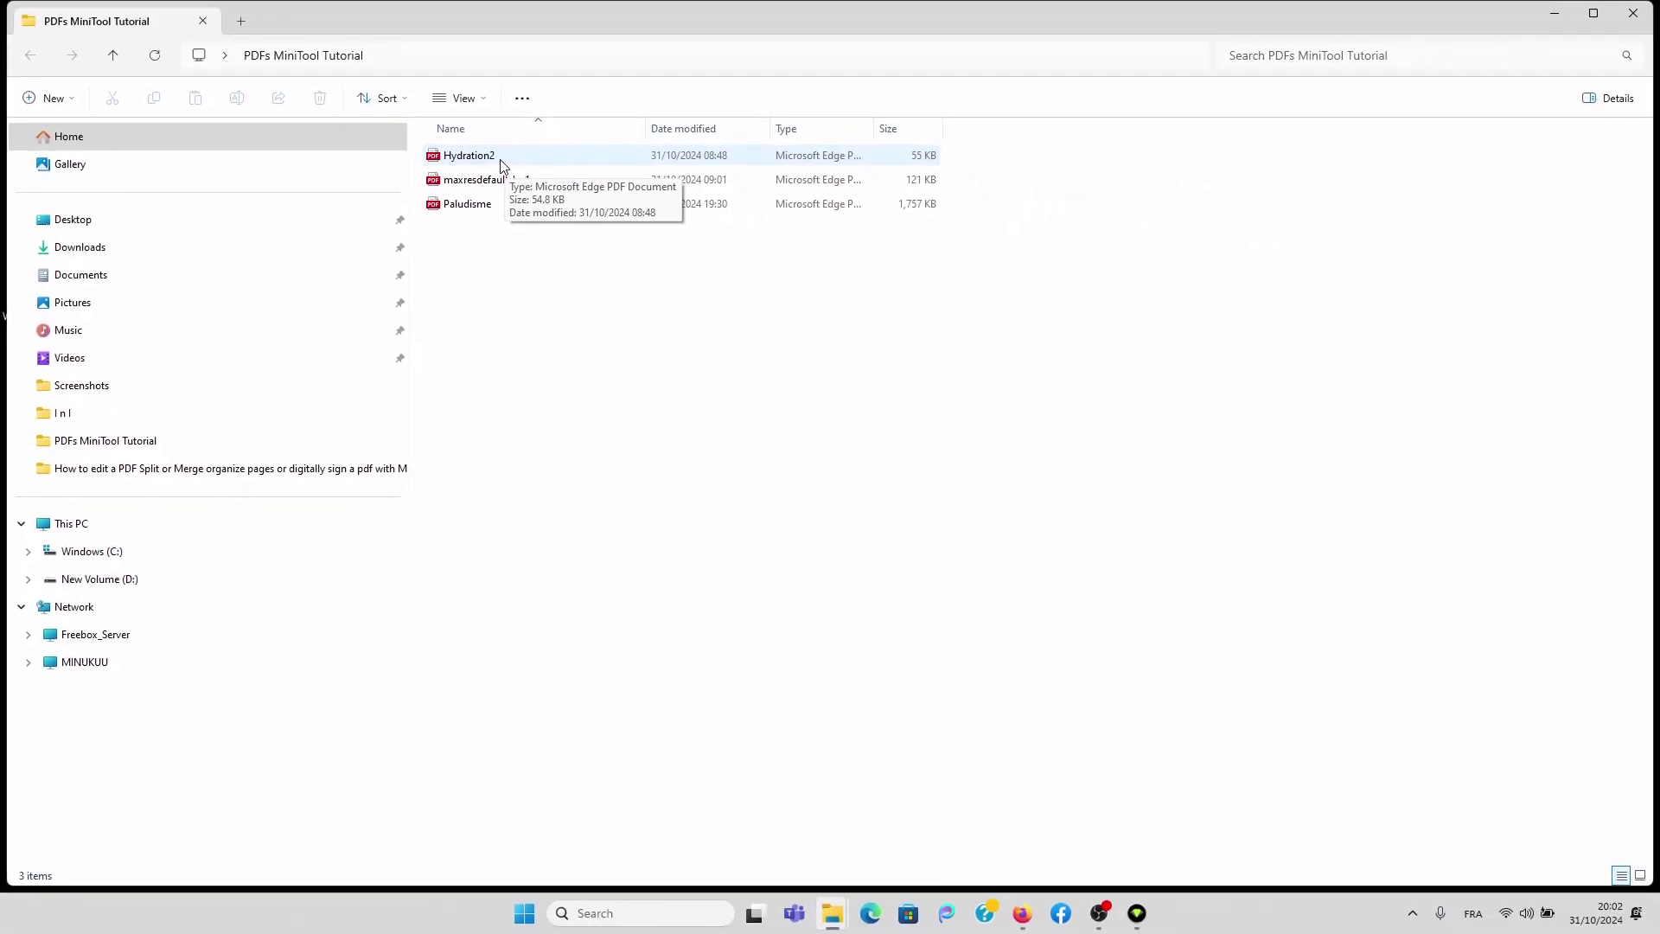
click(1557, 16)
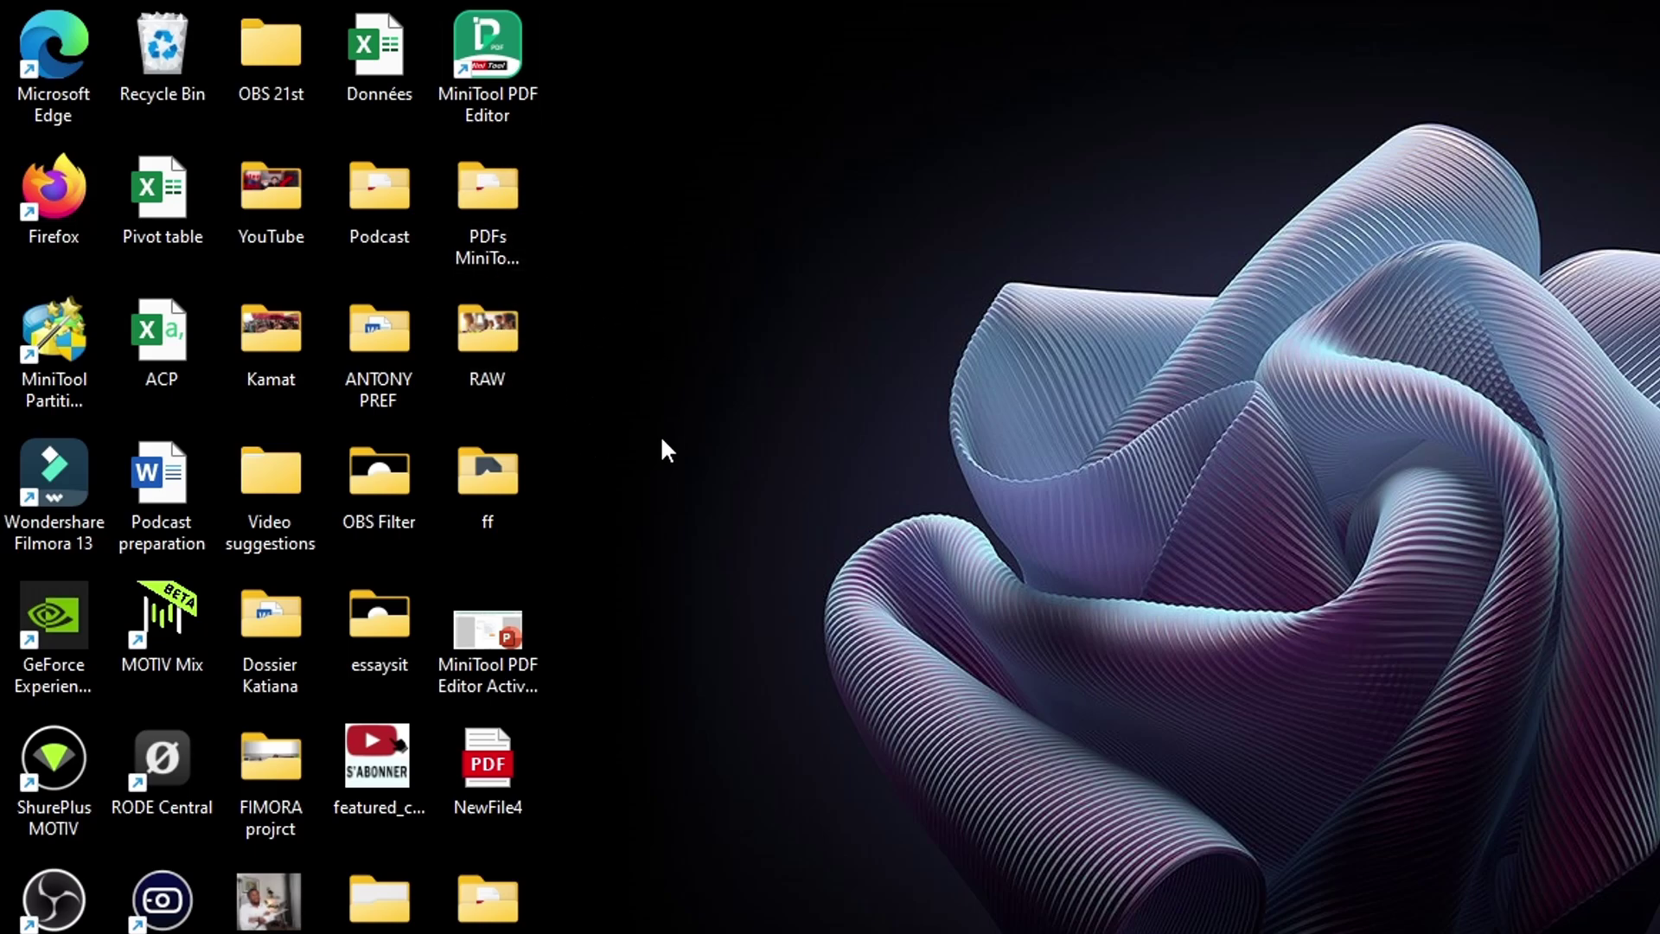
Step: Launch MiniTool PDF Editor and choose Create > Blank for a new PDF
double_click(489, 52)
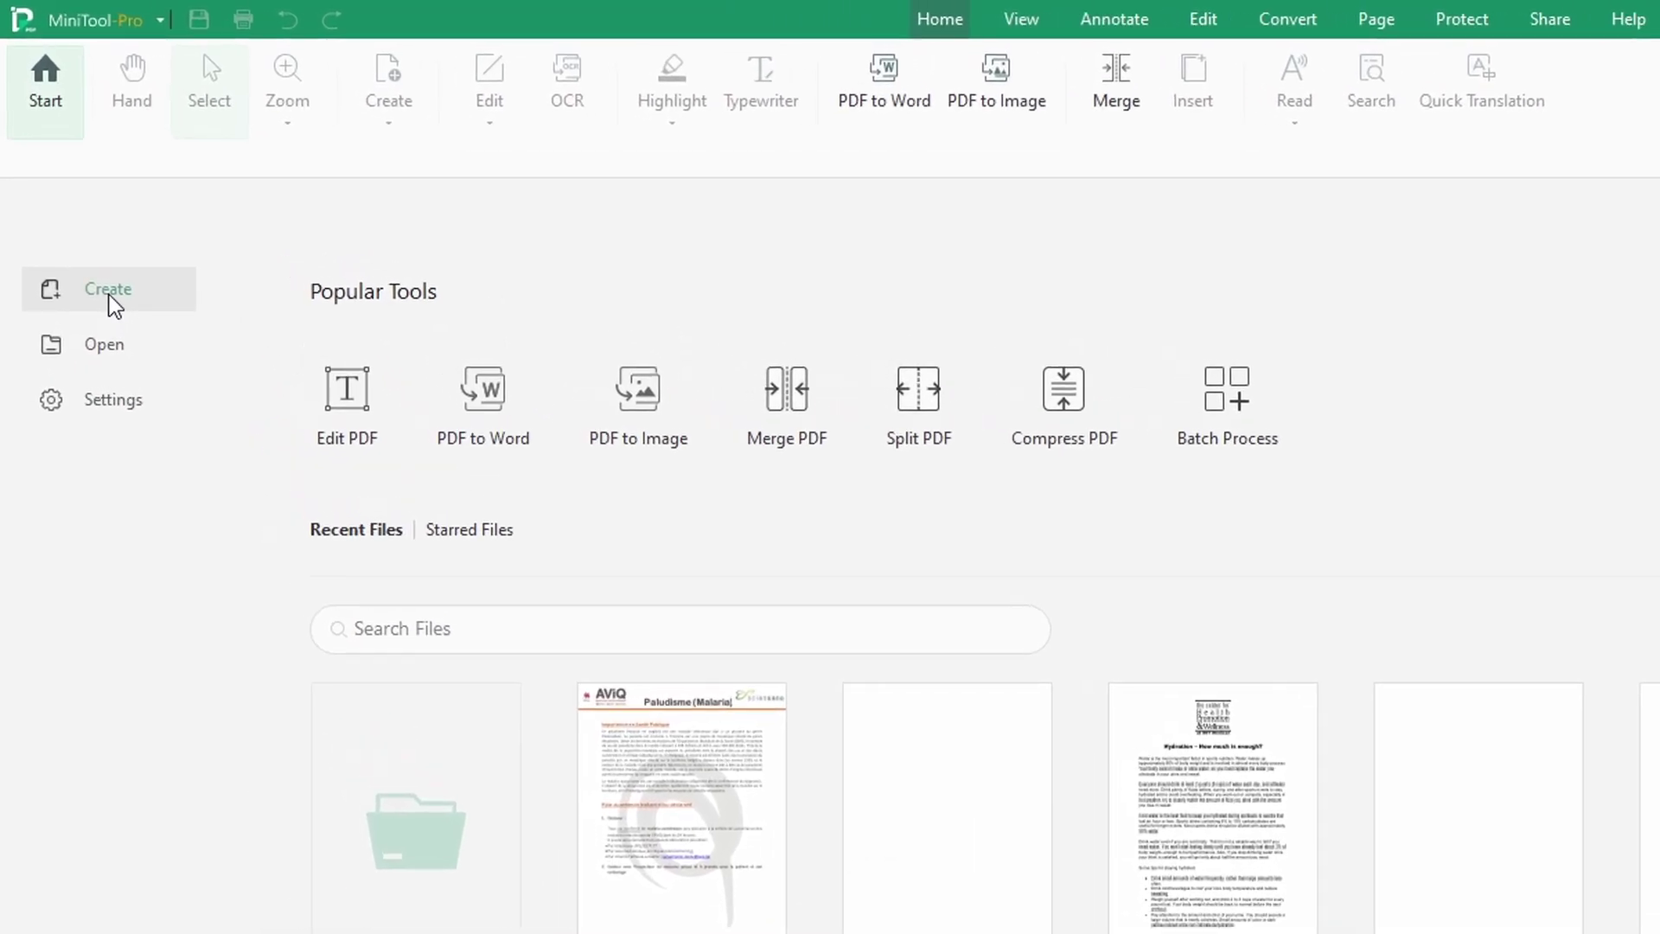
click(113, 303)
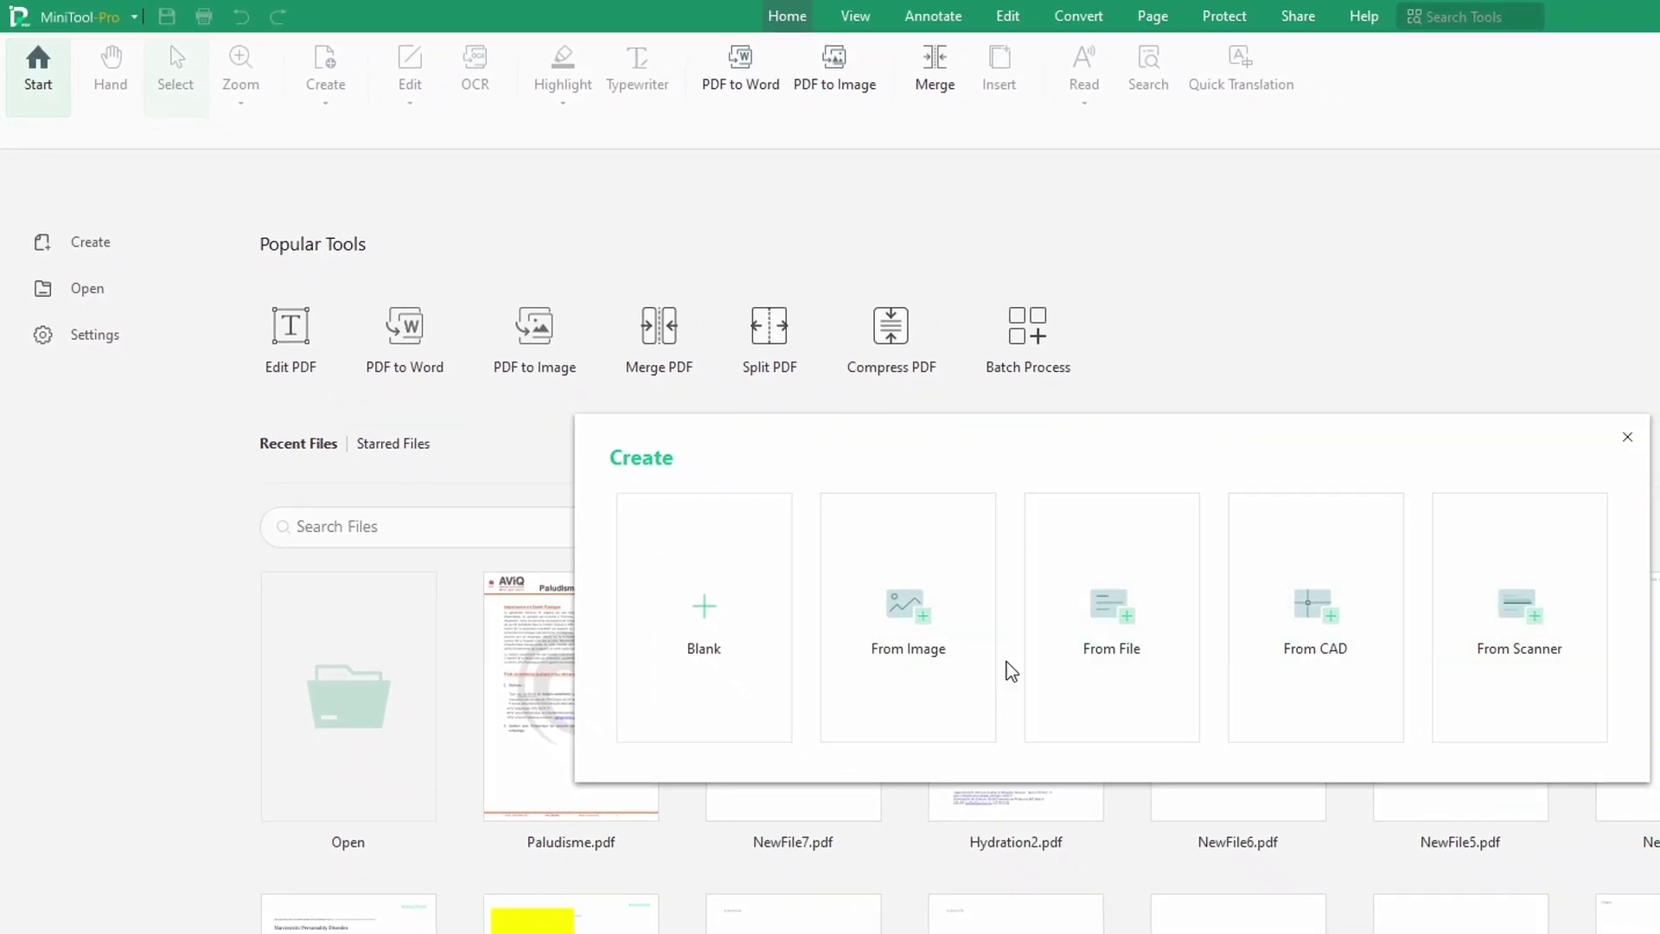
click(724, 655)
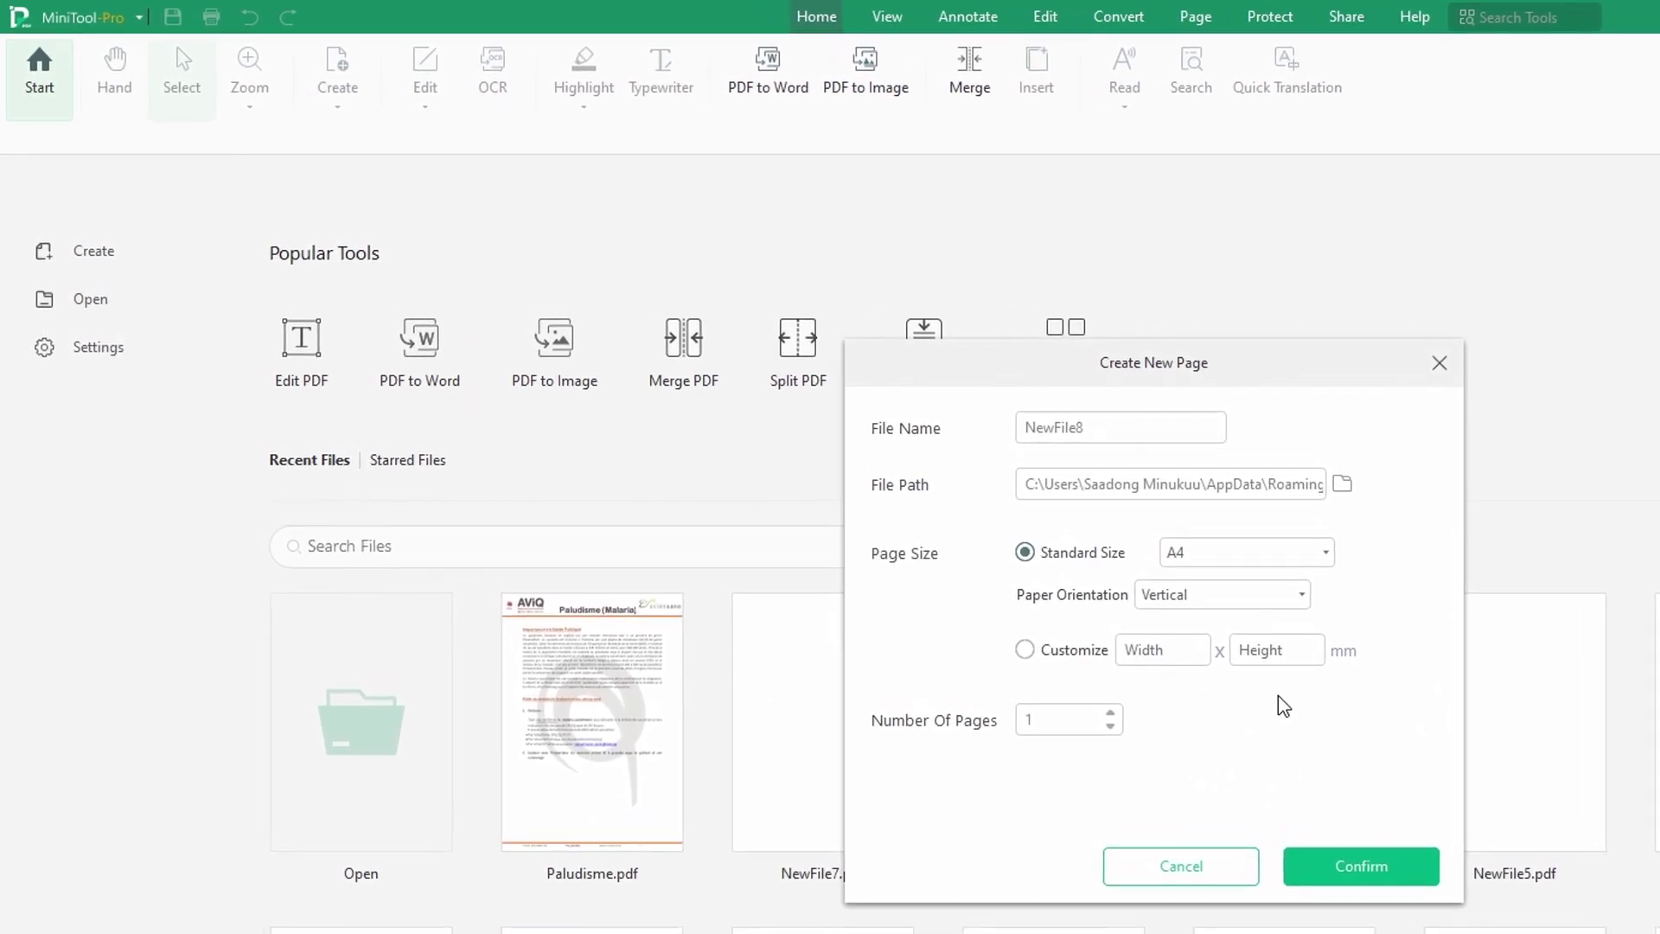
Step: Confirm the Create New Page settings to make the blank A4 NewFile8.pdf
click(1364, 867)
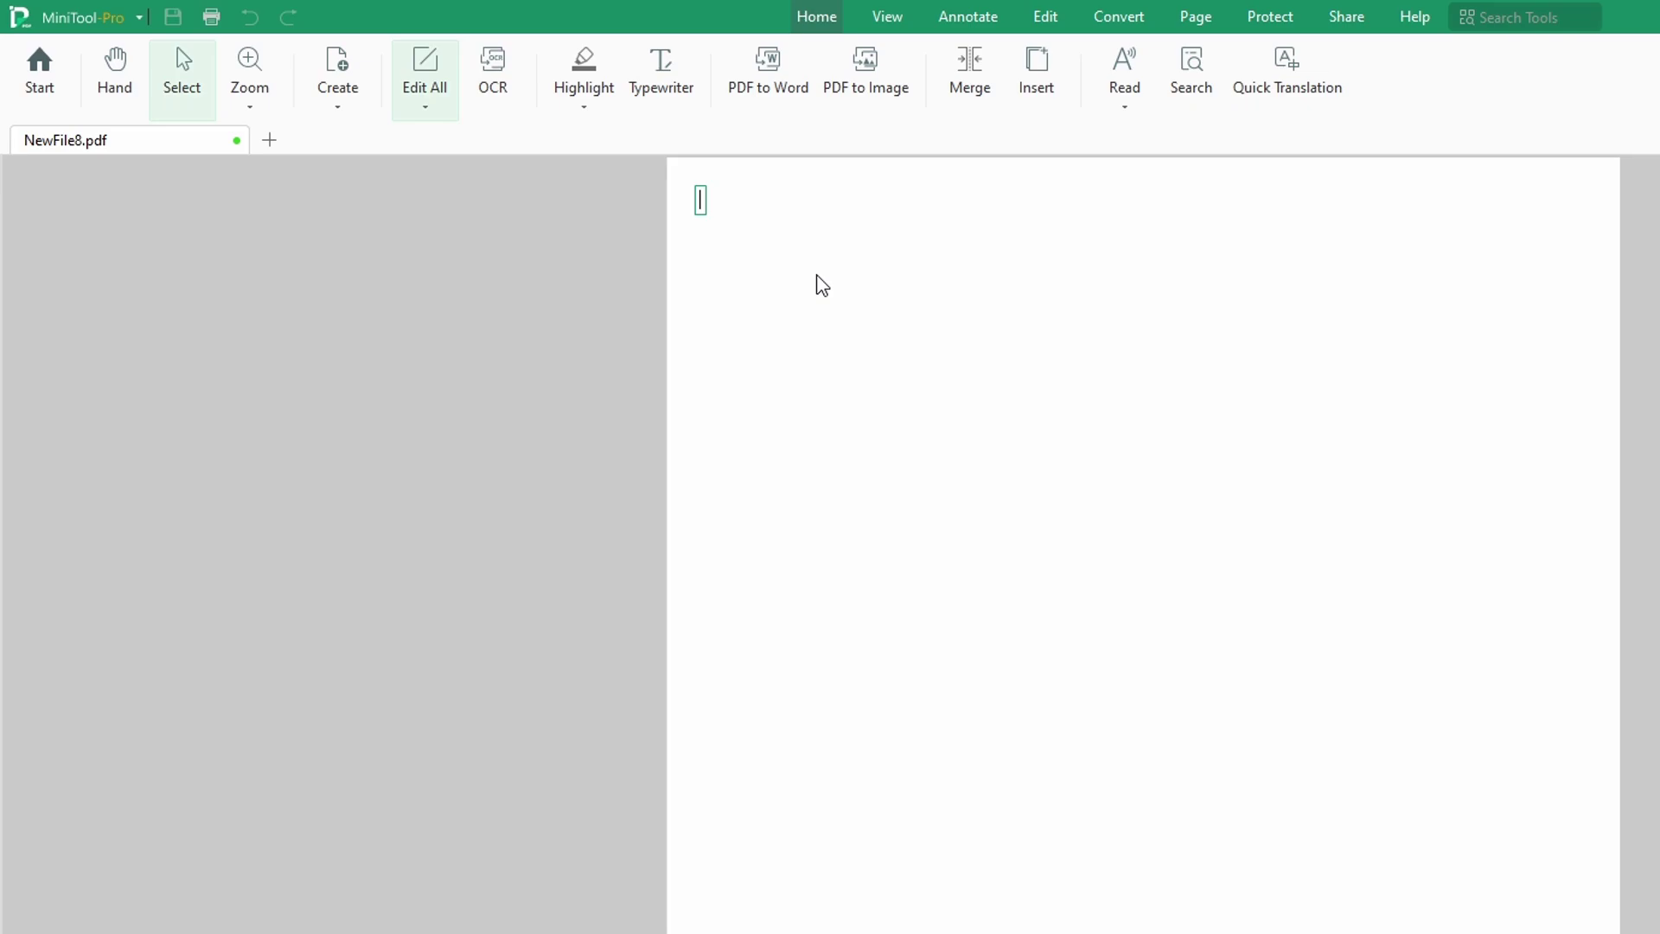
Step: Type 'Thank you MiniTool' at the top of the page, fixing typos, and finish editing
text(t)
key(BackSpace)
text(Thank)
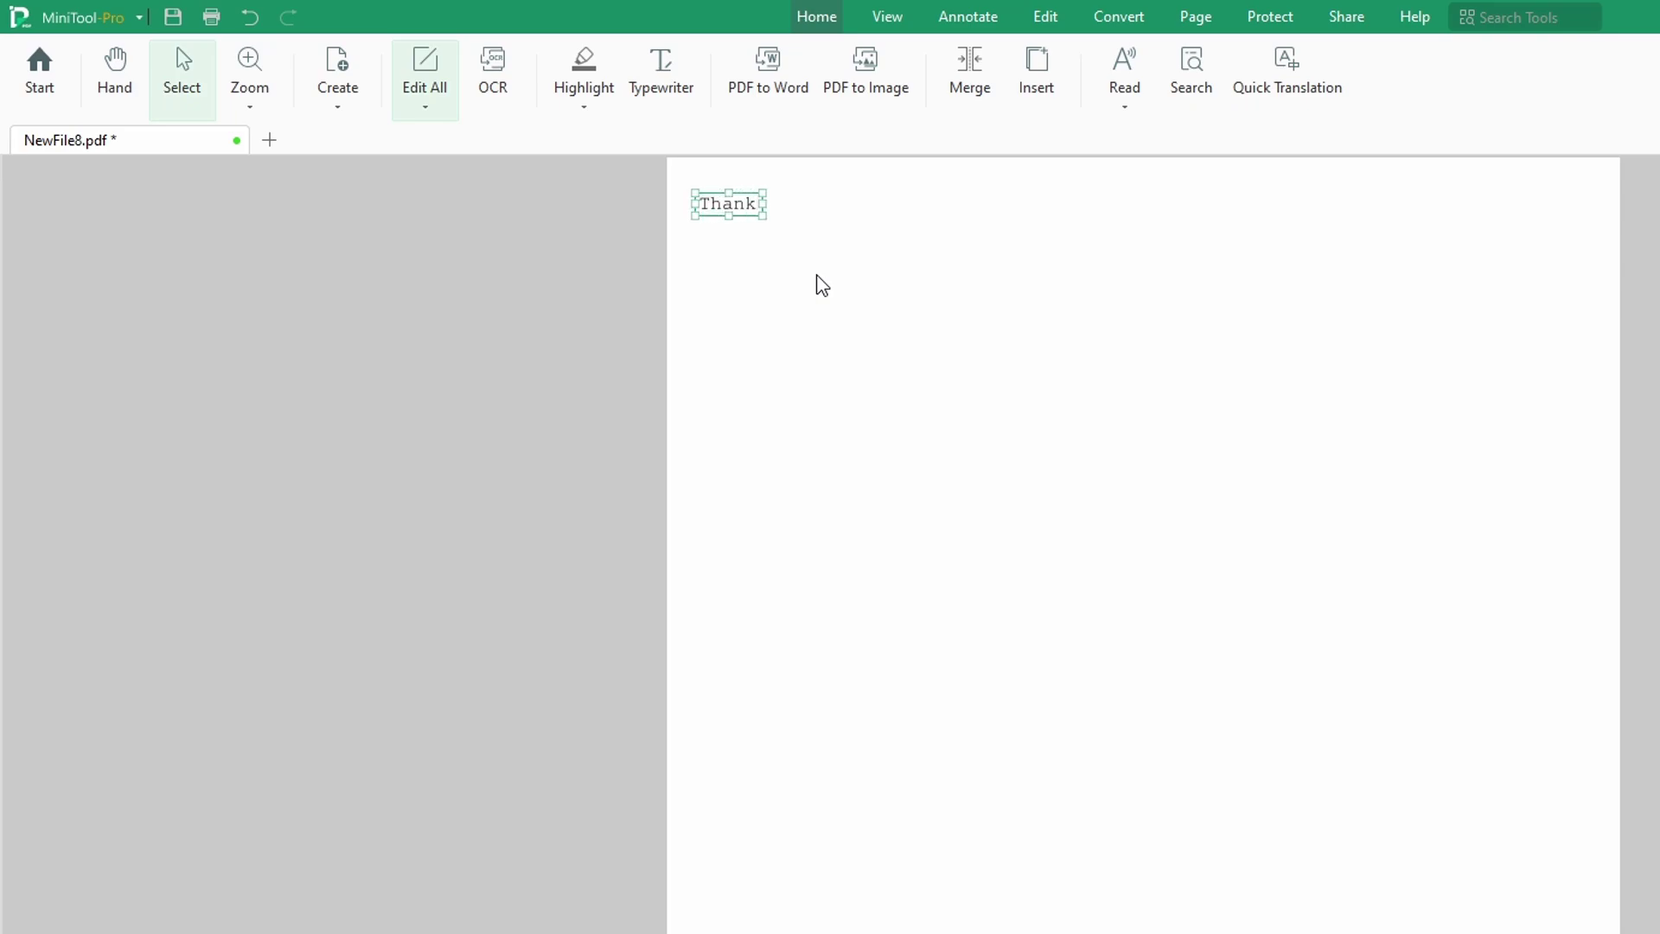
text( yo)
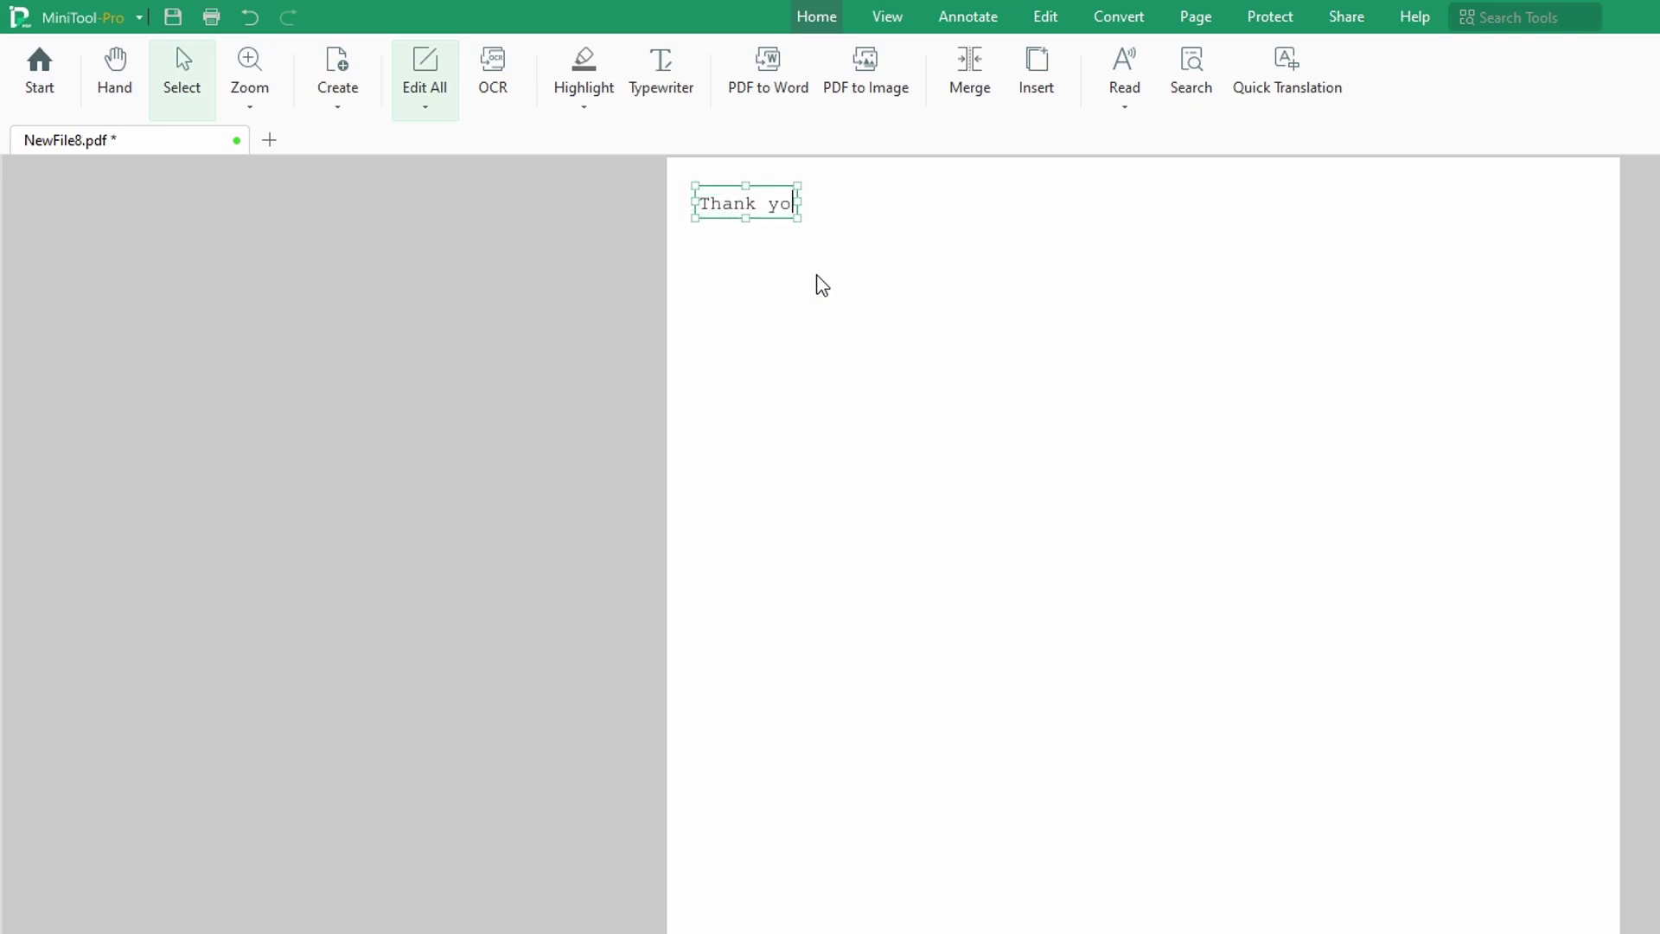
text(u Minit)
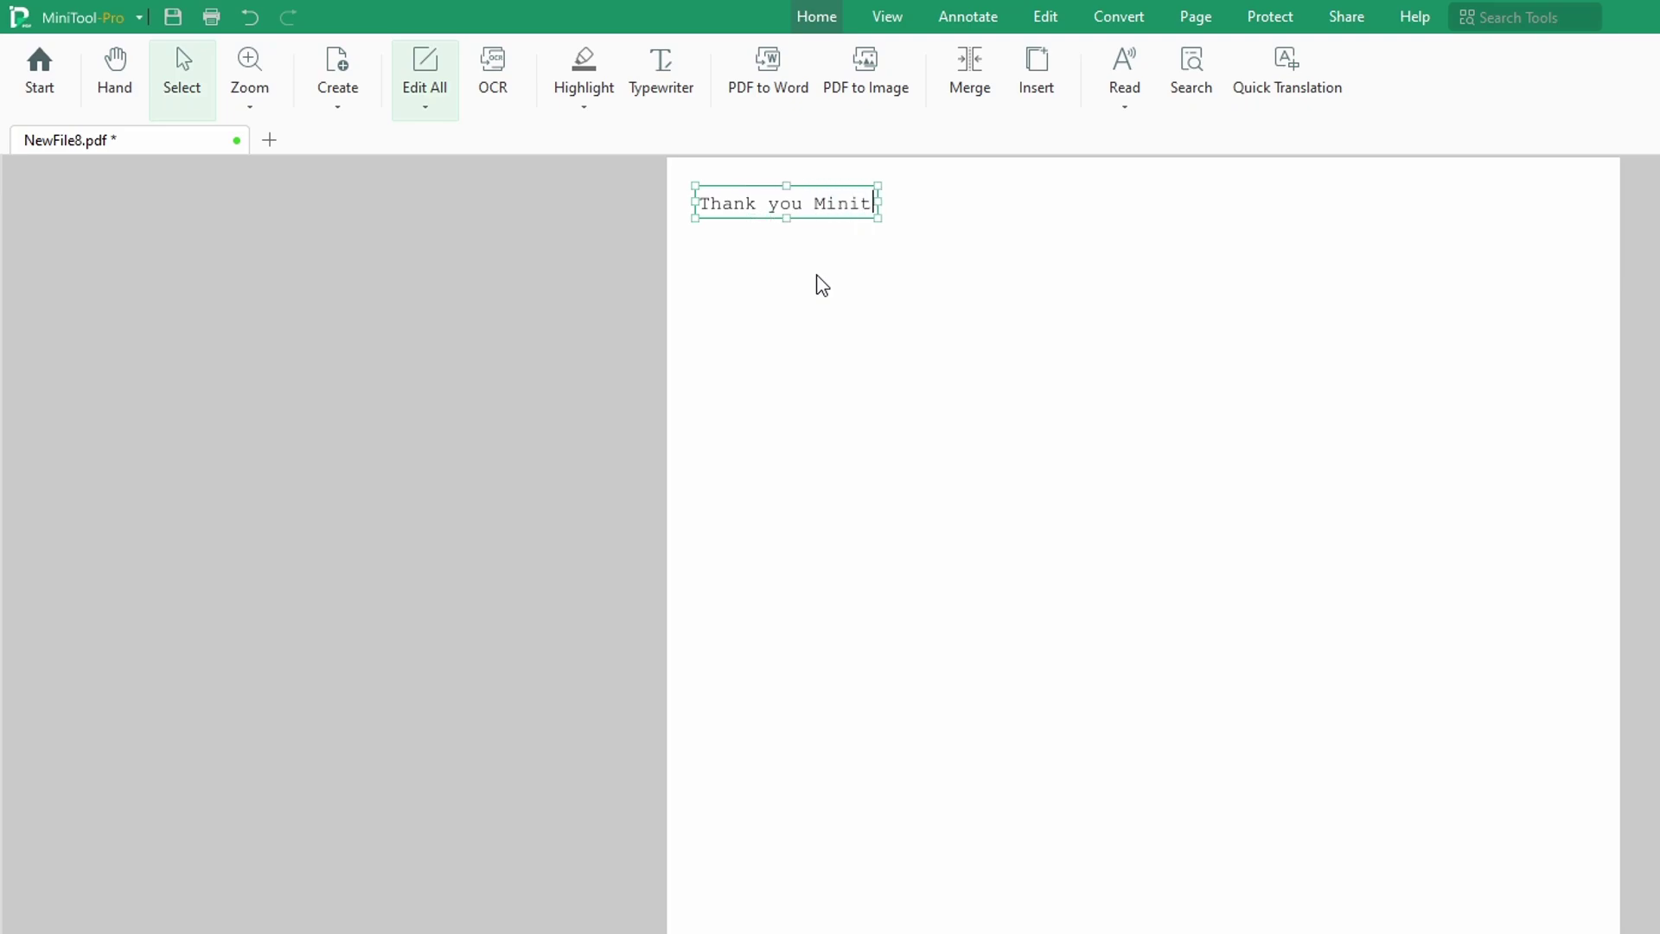
key(BackSpace)
text(Tool)
click(891, 328)
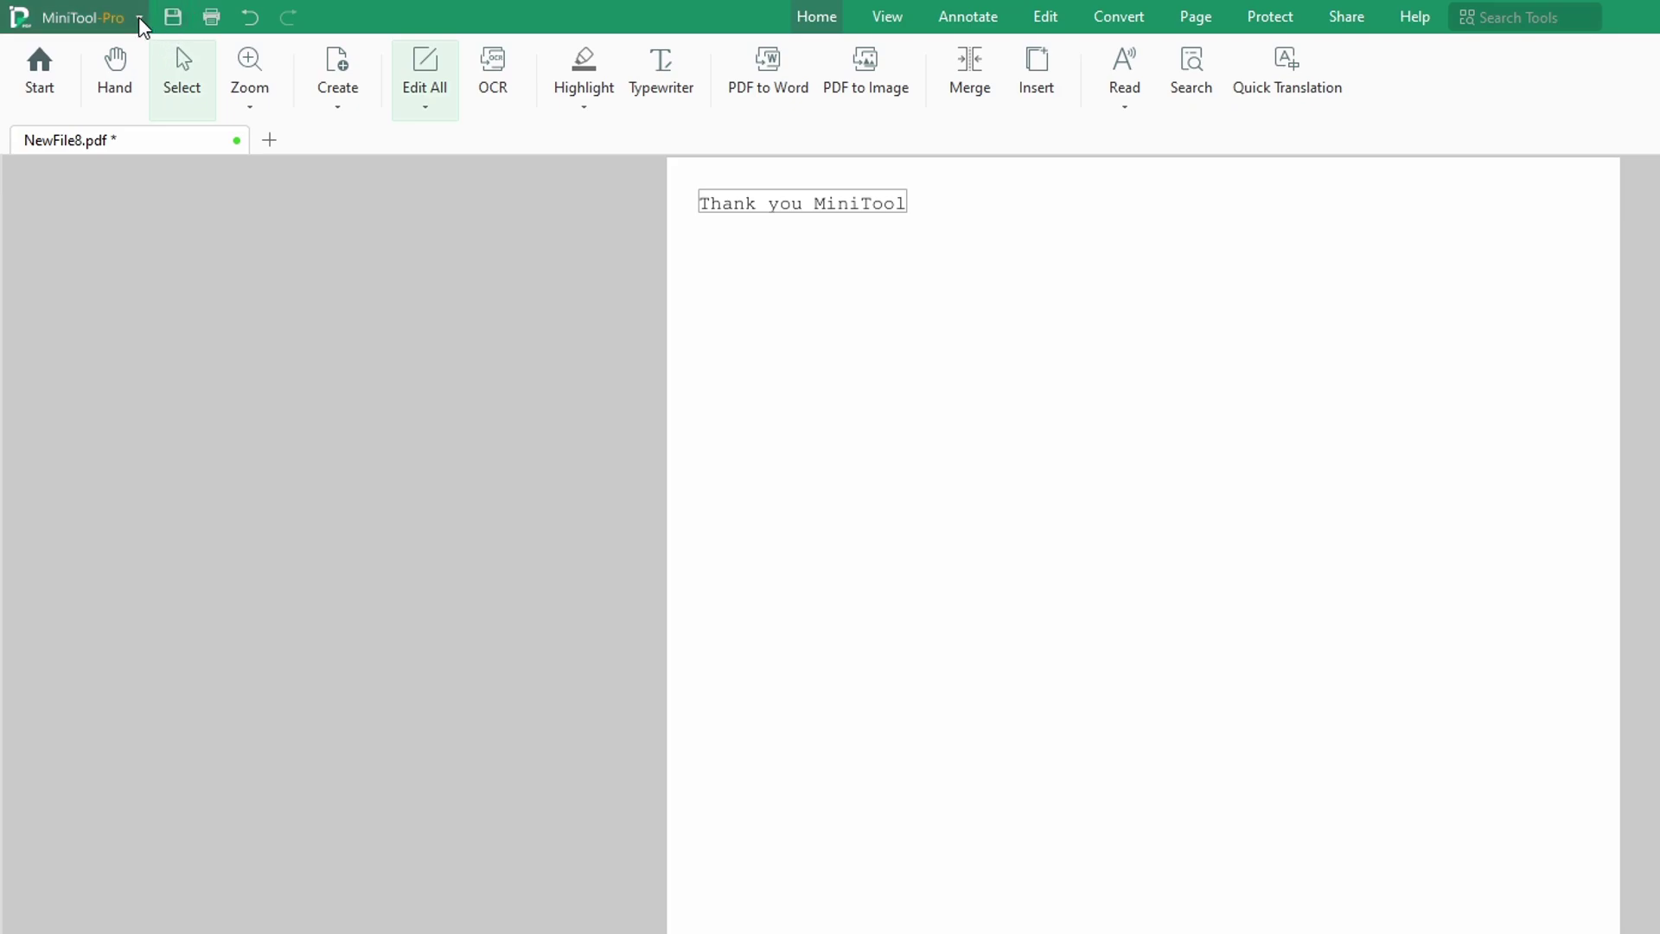
Step: Use Save as from the MiniTool-Pro menu to save NewFile8 as a PDF document
click(139, 17)
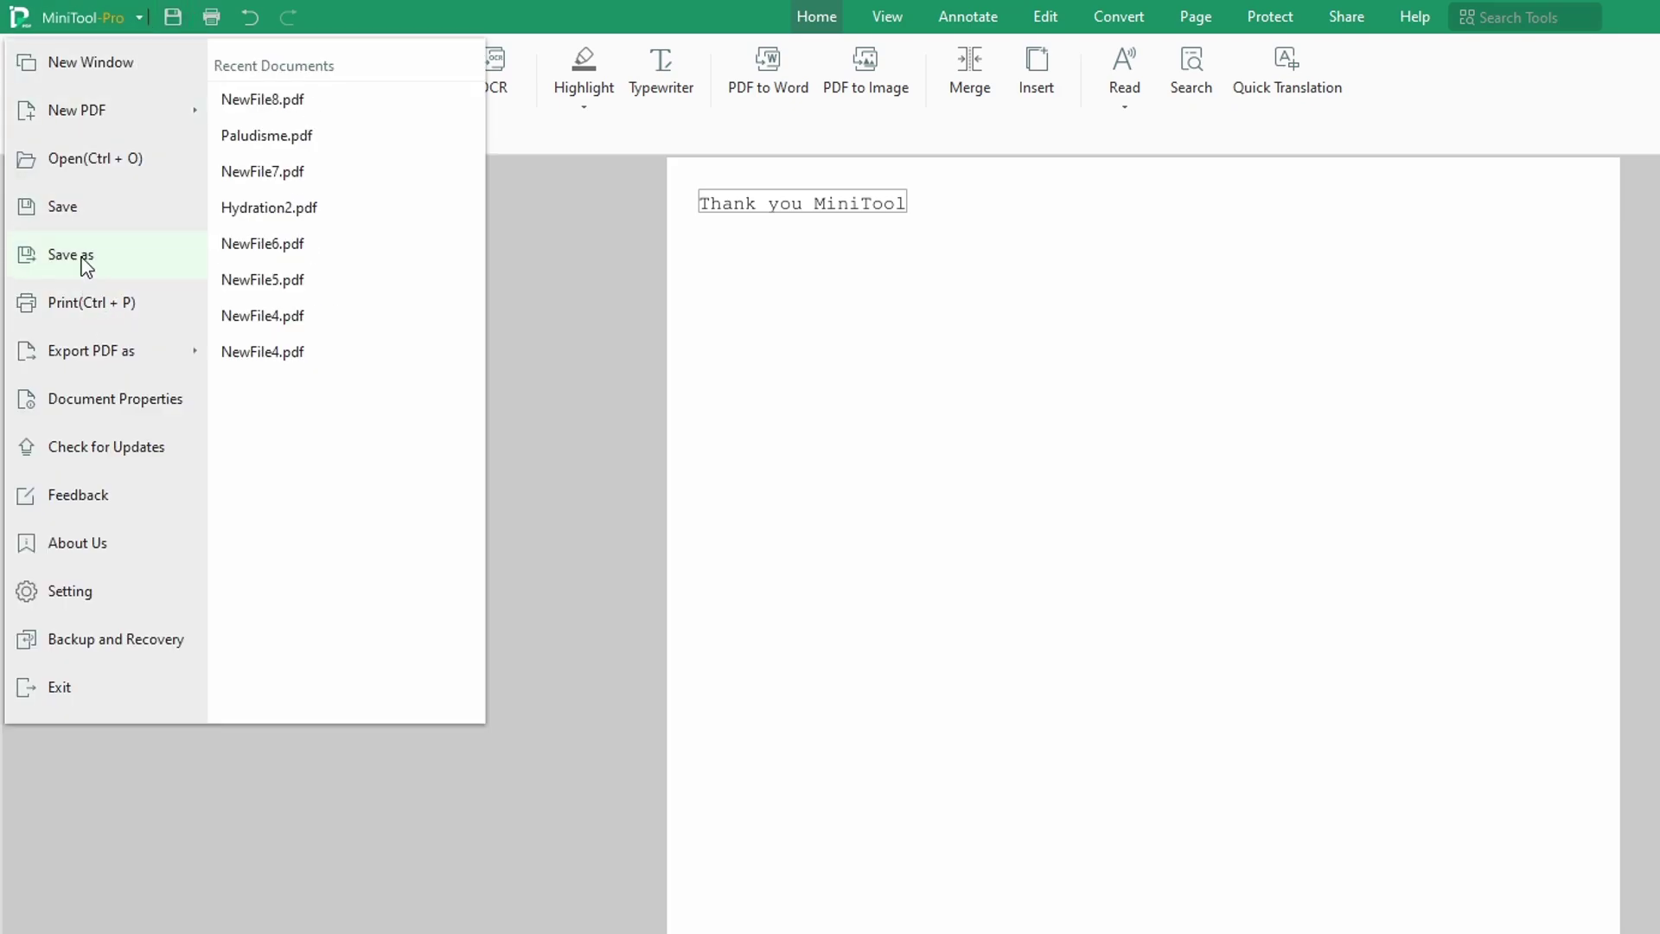
click(86, 260)
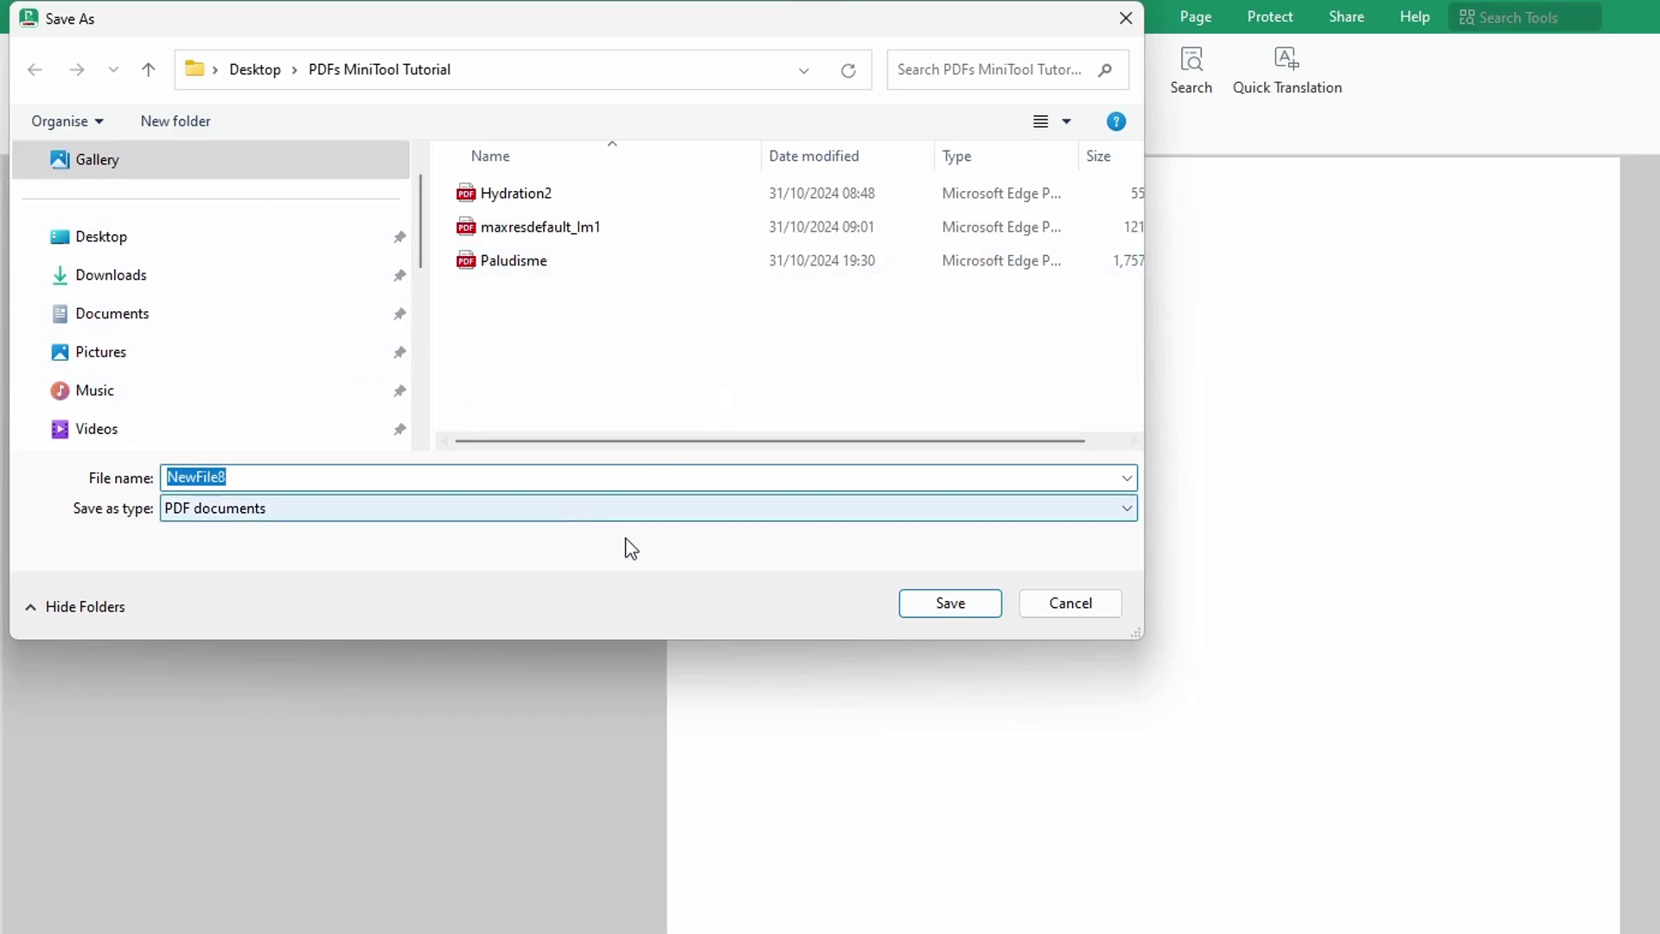
click(822, 510)
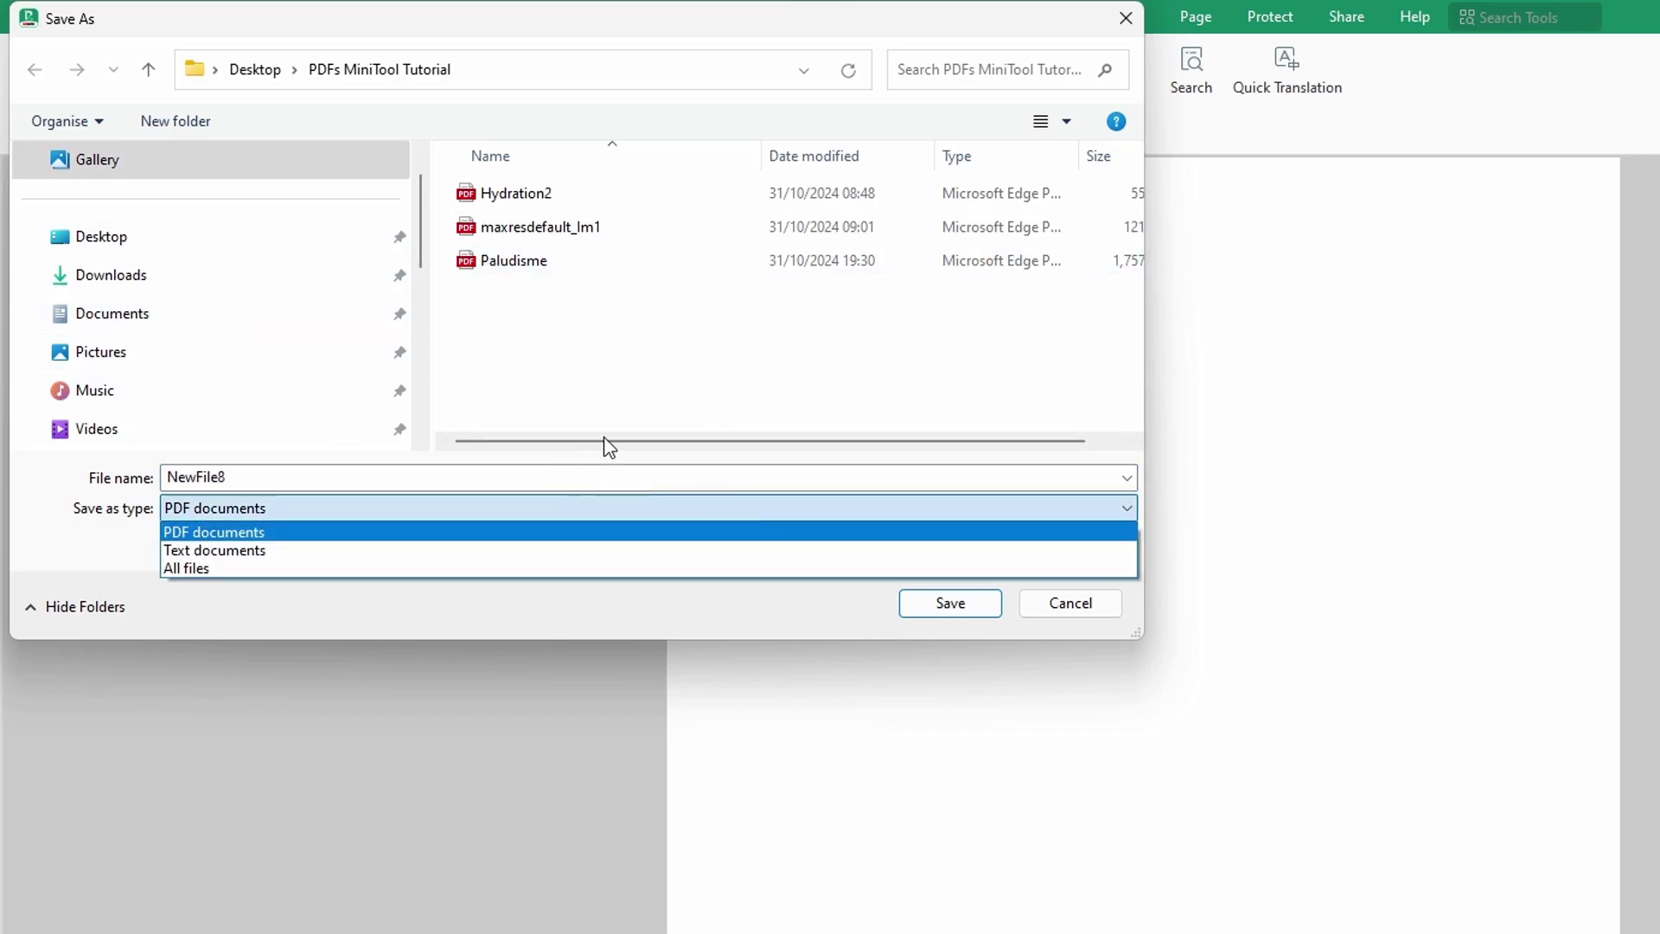
click(654, 396)
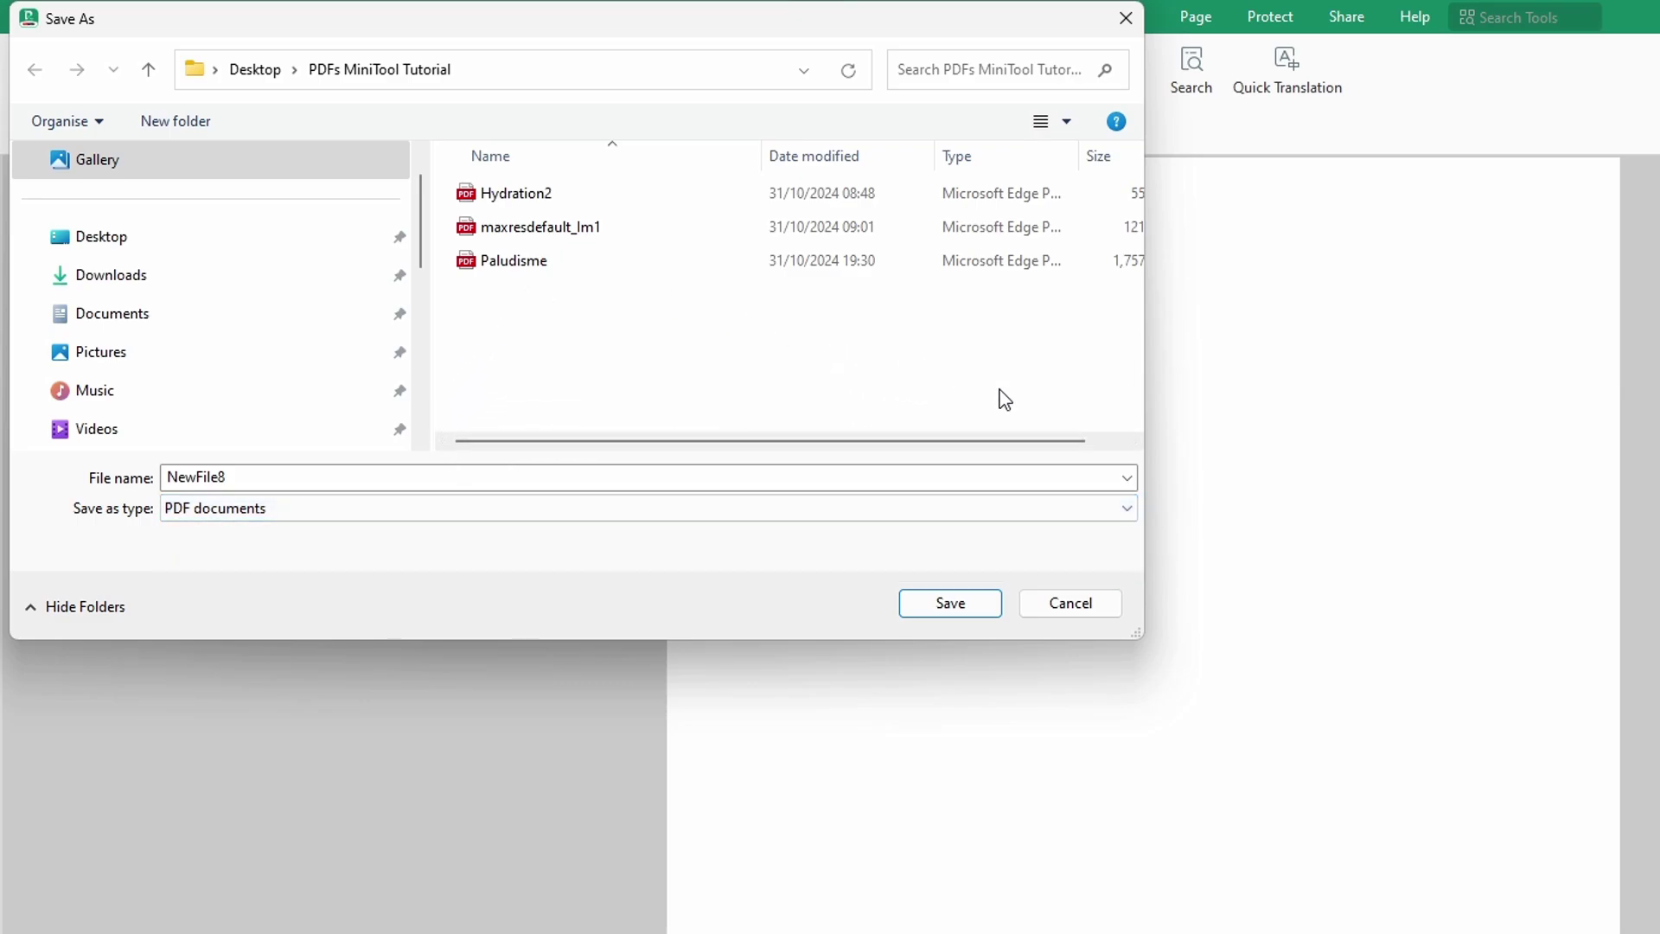
click(952, 604)
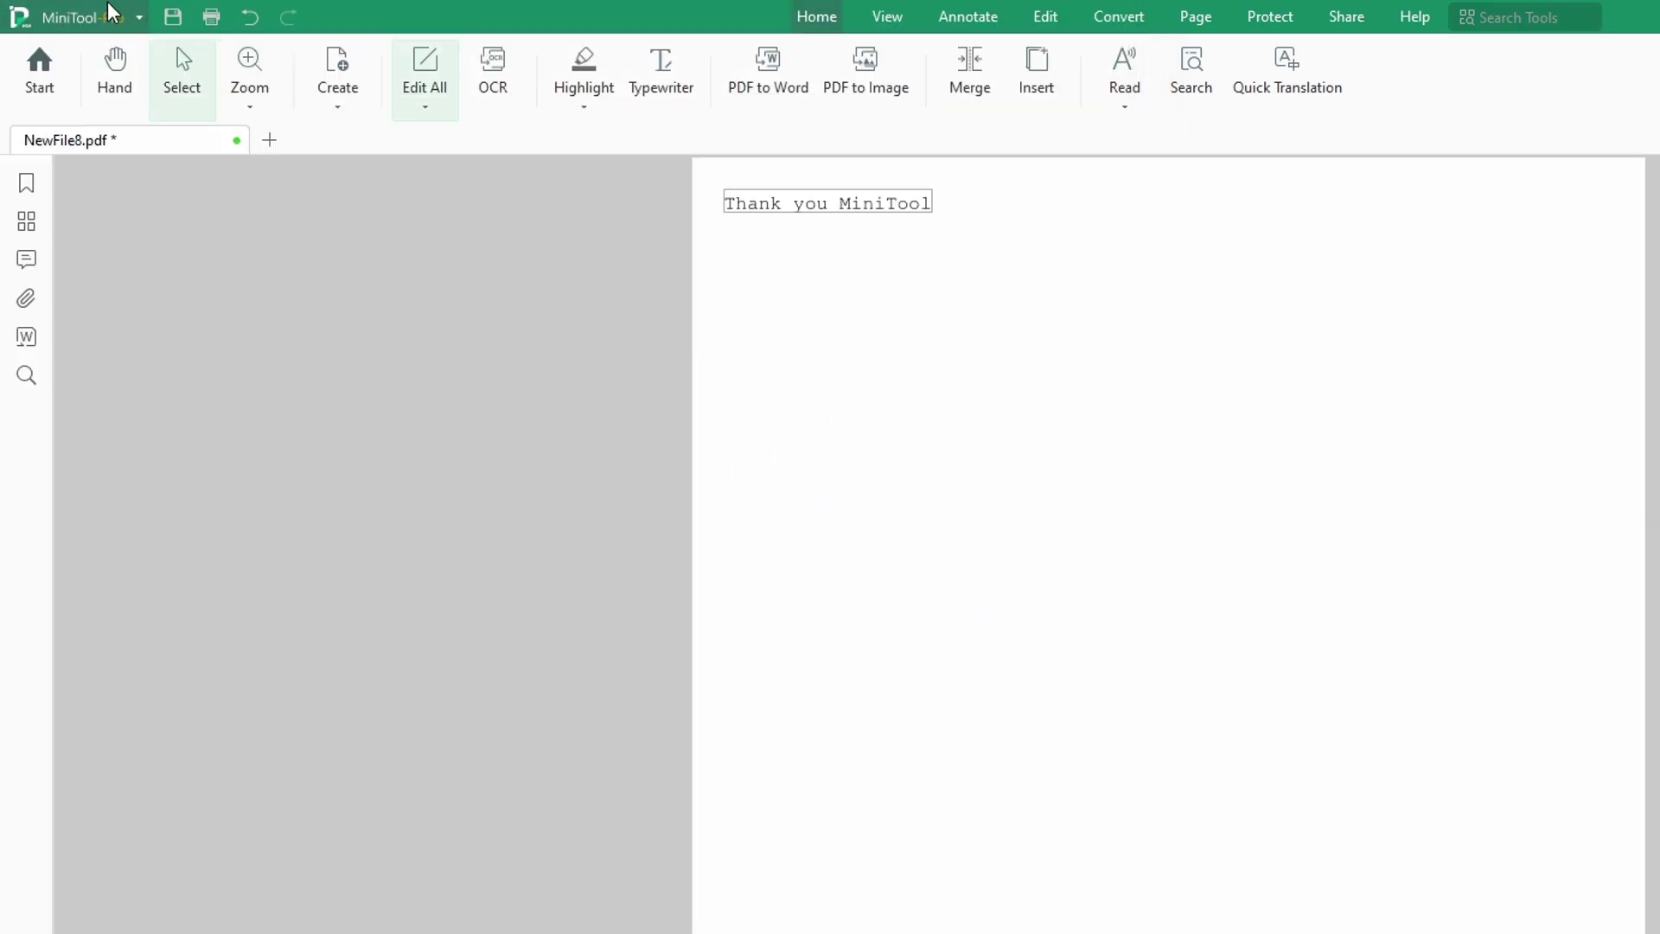
Step: Close the NewFile8 tab, confirming the closing prompt, and minimise MiniTool PDF Editor
click(121, 19)
mouse_move(104, 350)
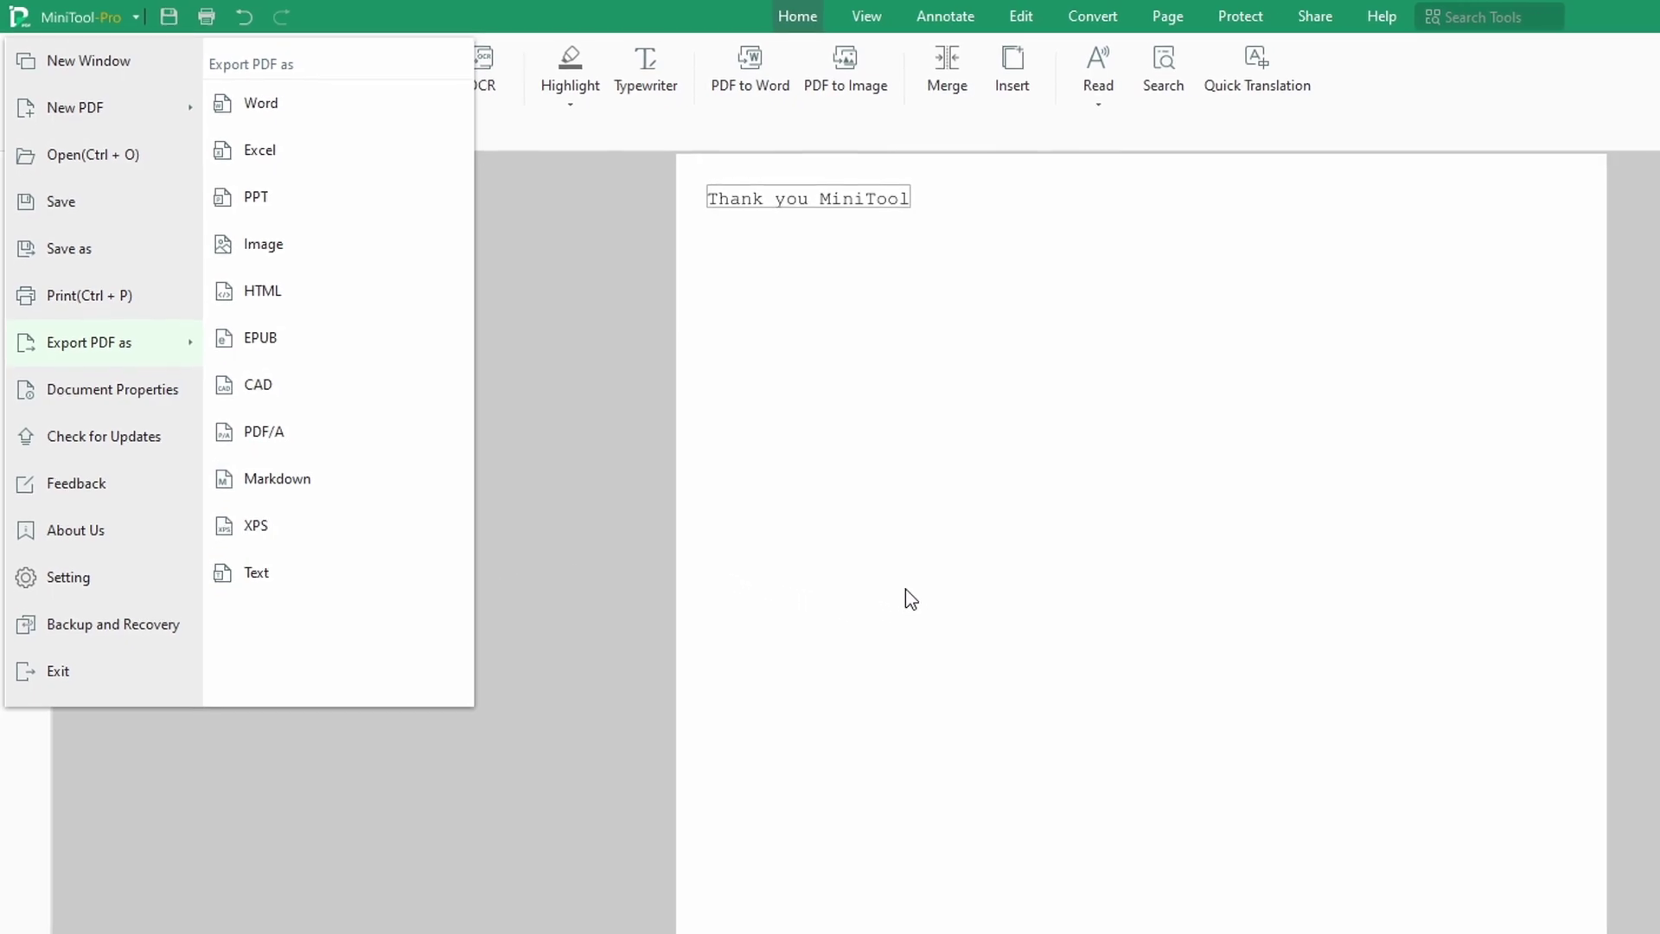
click(908, 597)
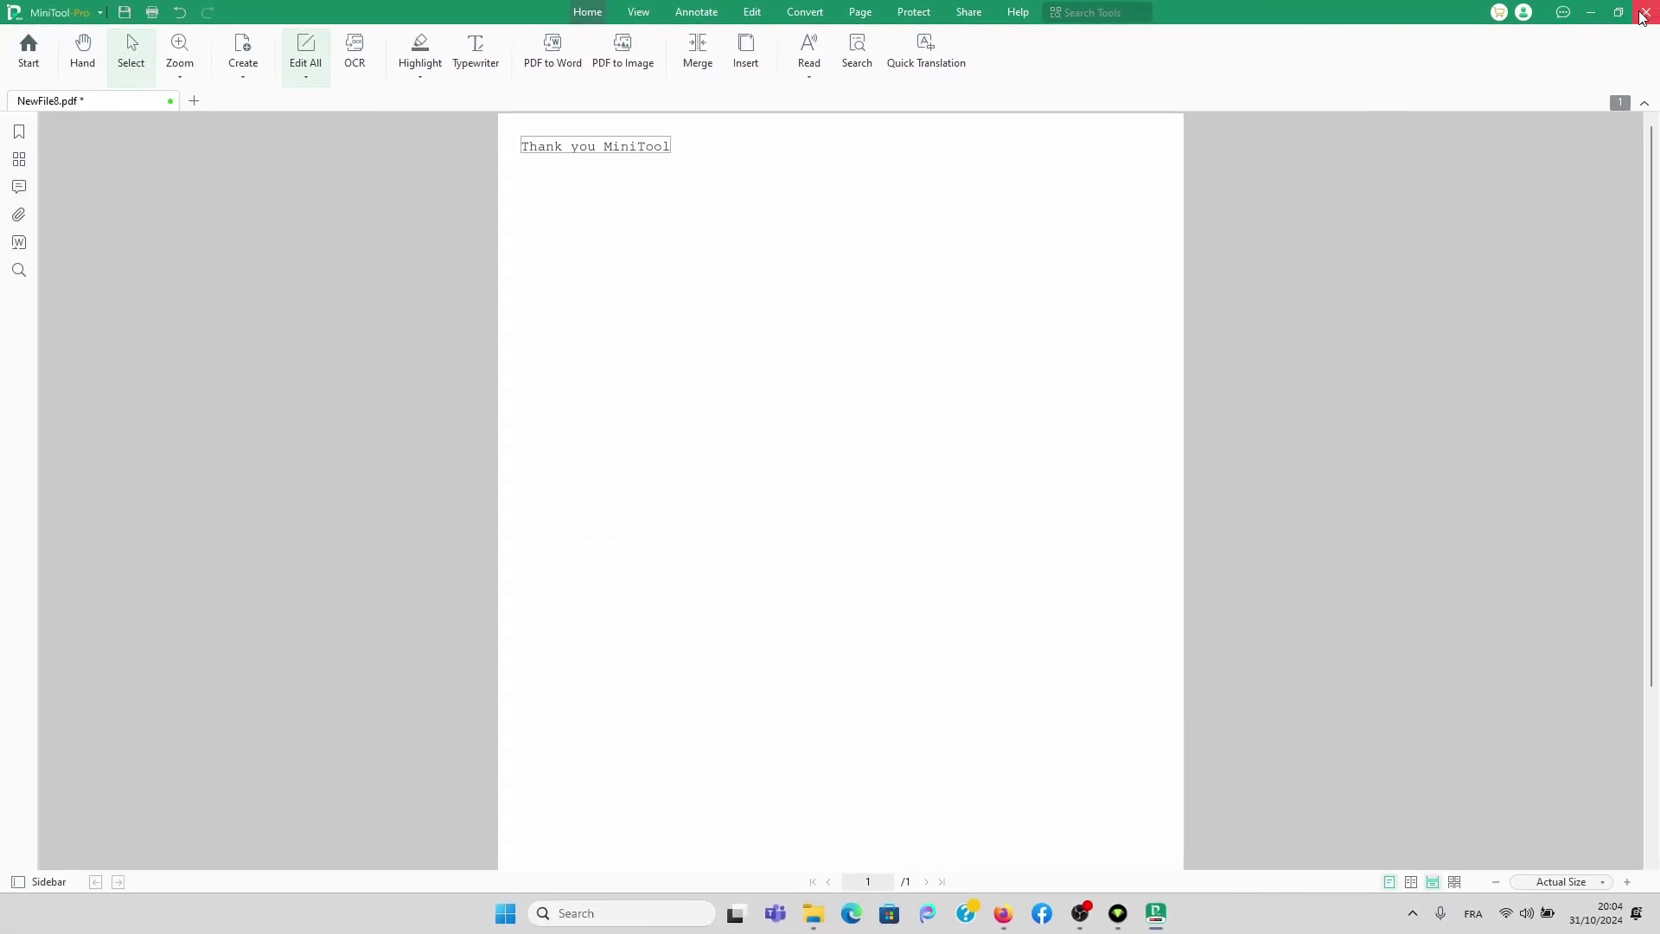
click(1645, 12)
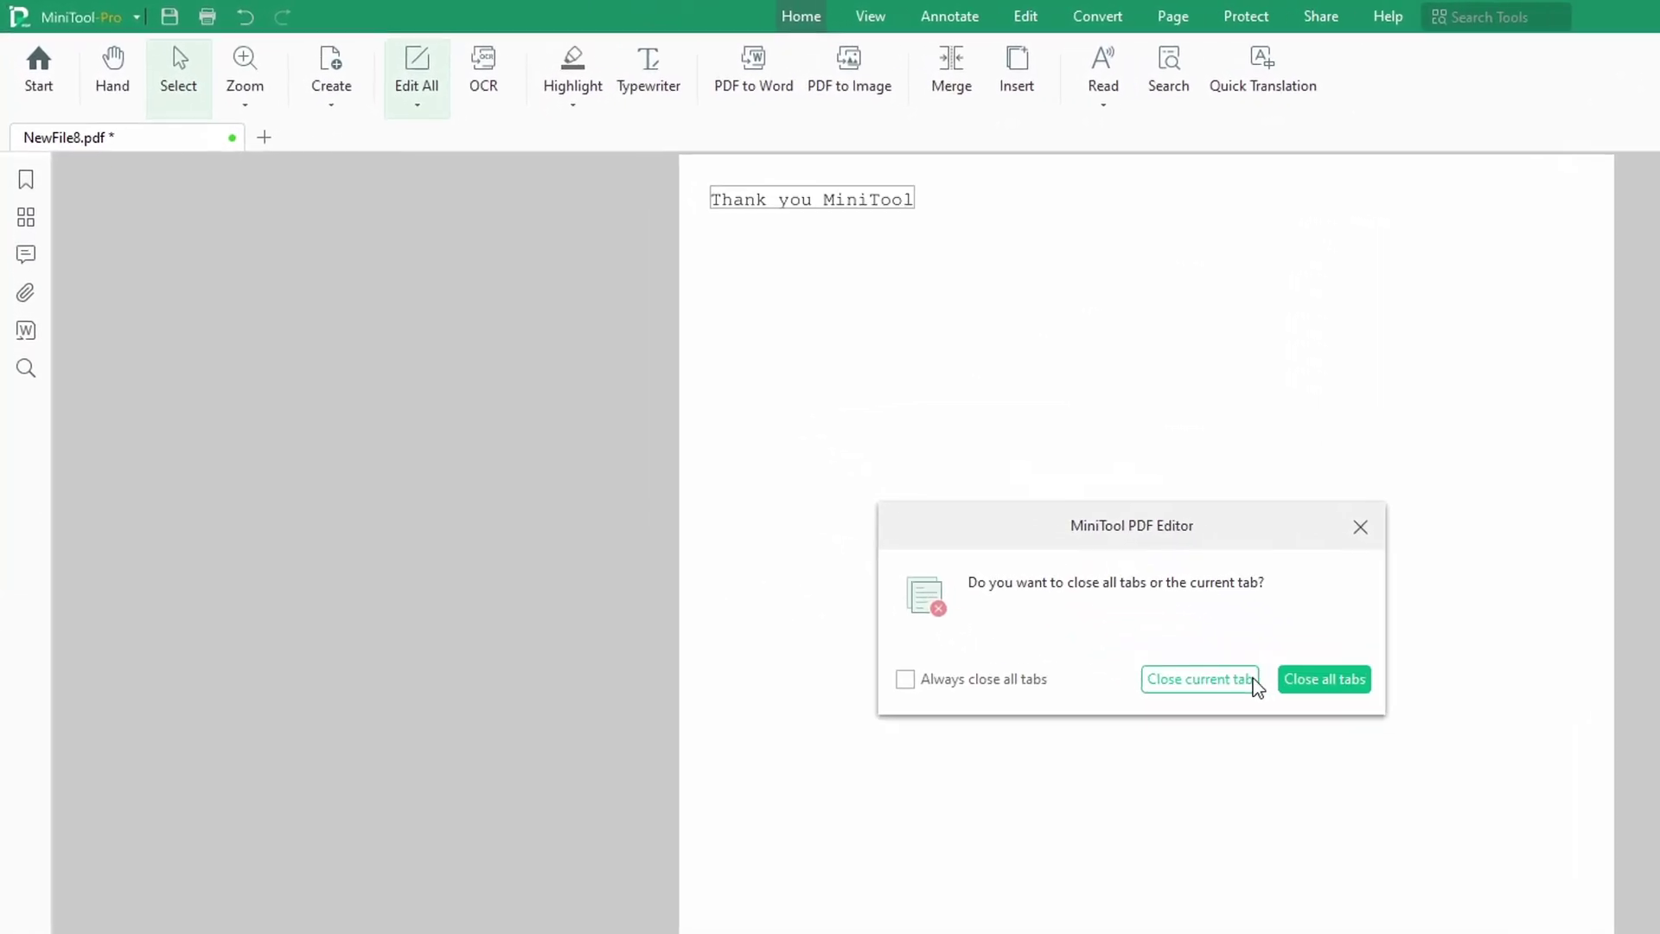
click(903, 504)
click(899, 502)
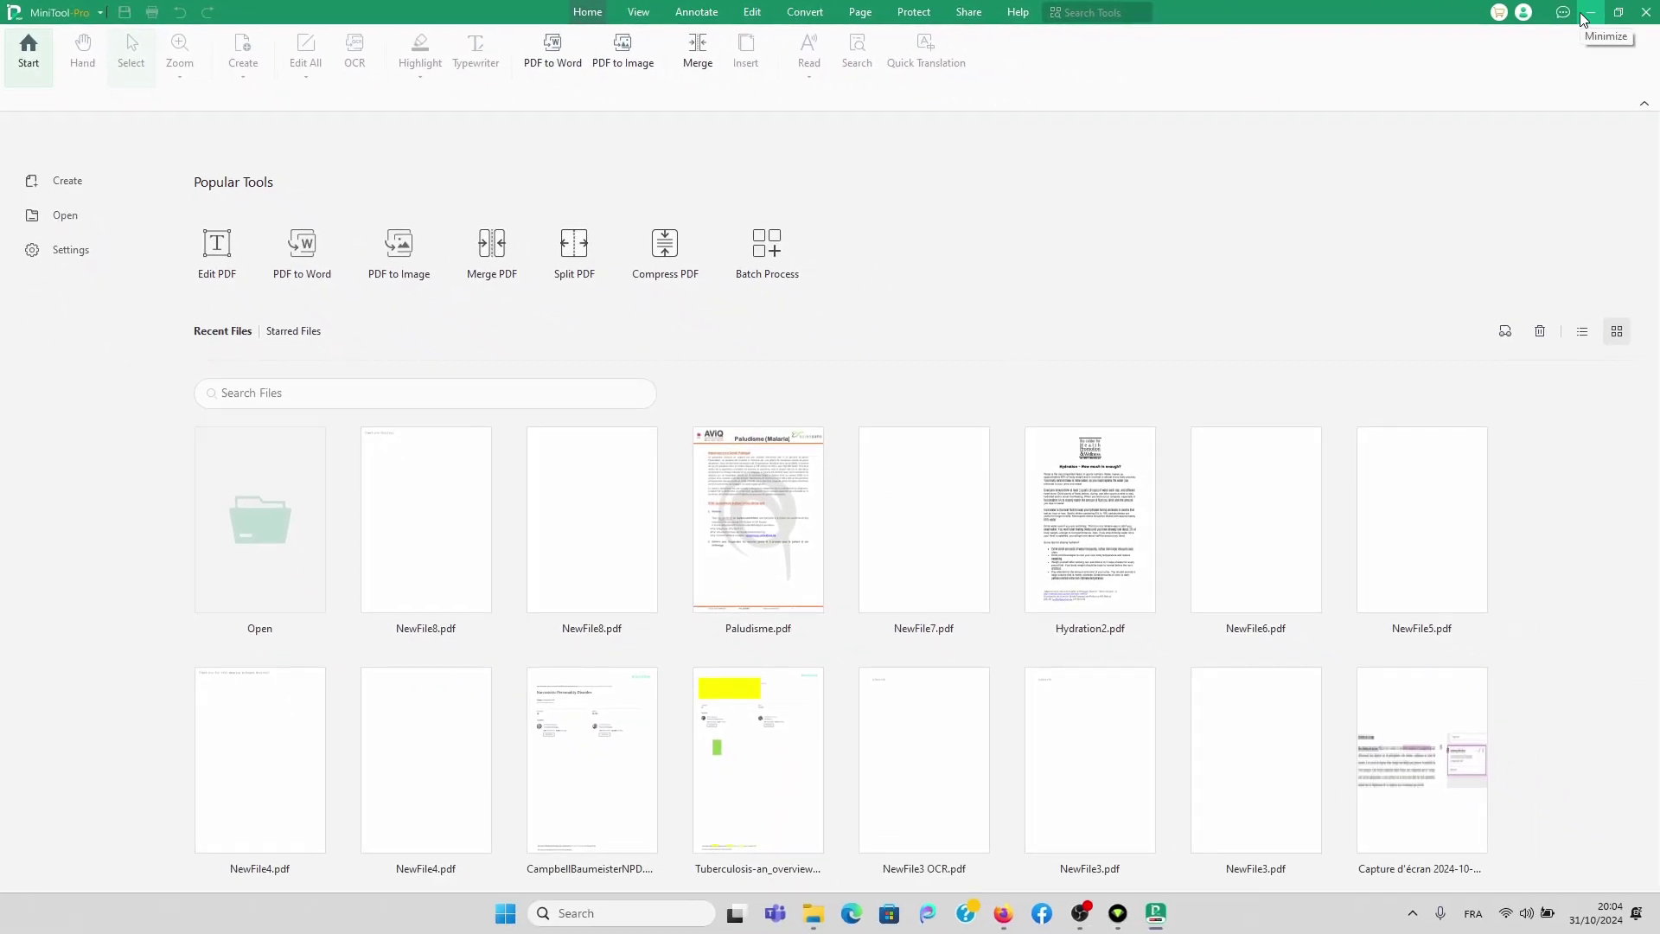
click(1590, 13)
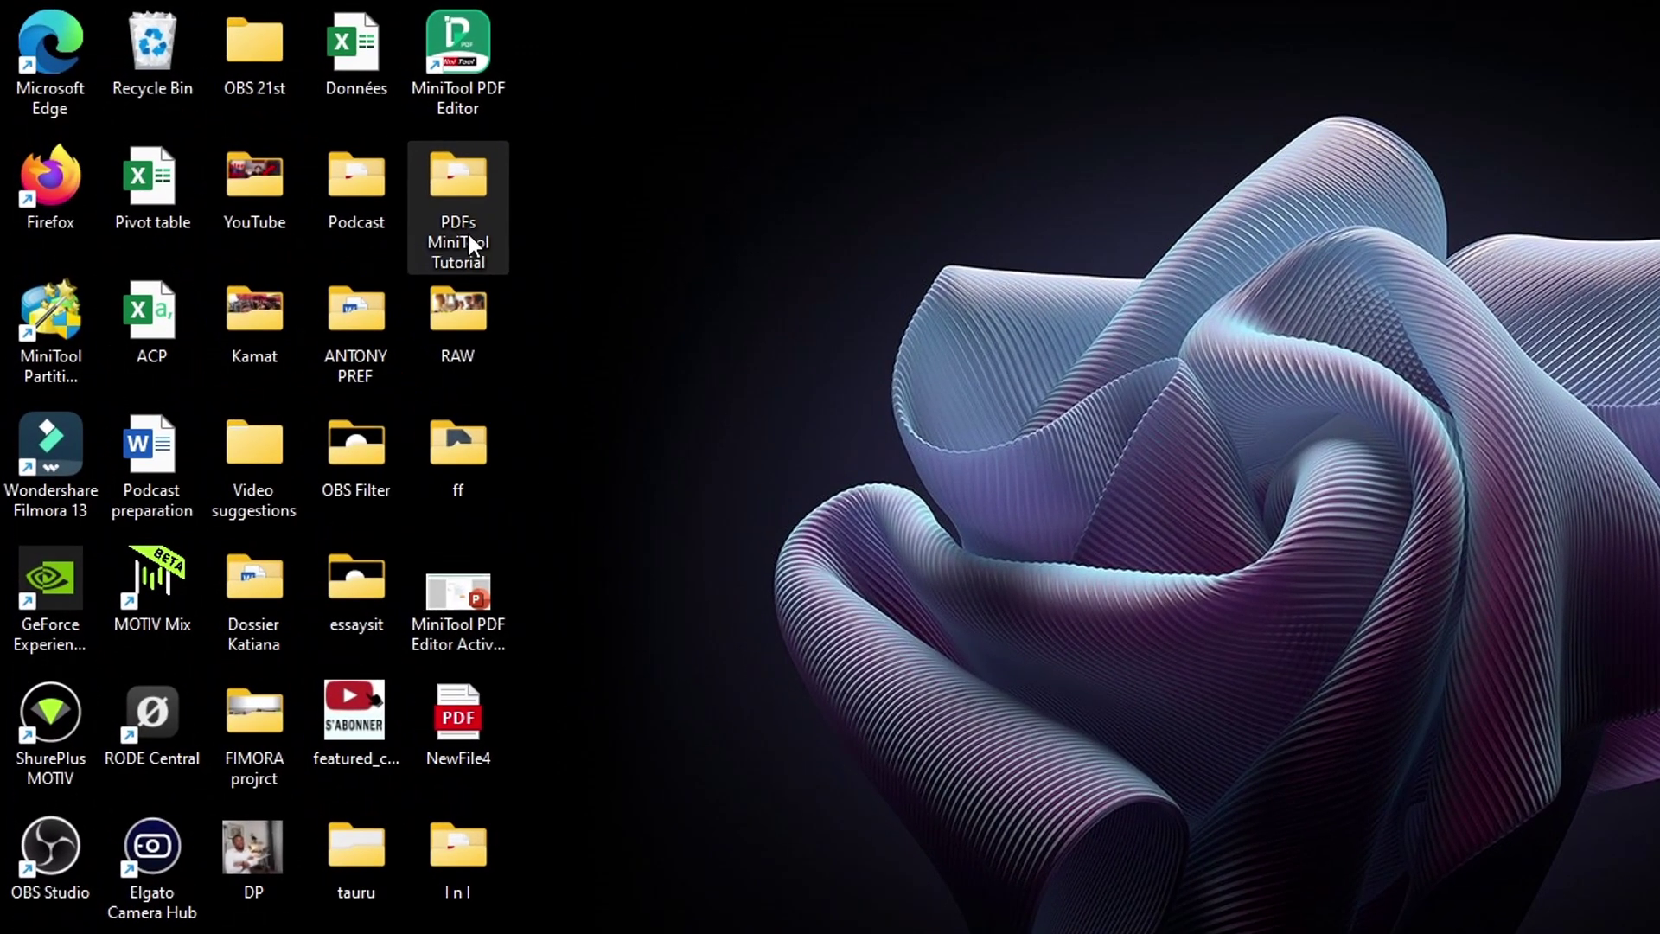
Step: Open the PDFs MiniTool Tutorial folder, view NewFile8, then select the Paludisme file
double_click(469, 235)
click(739, 319)
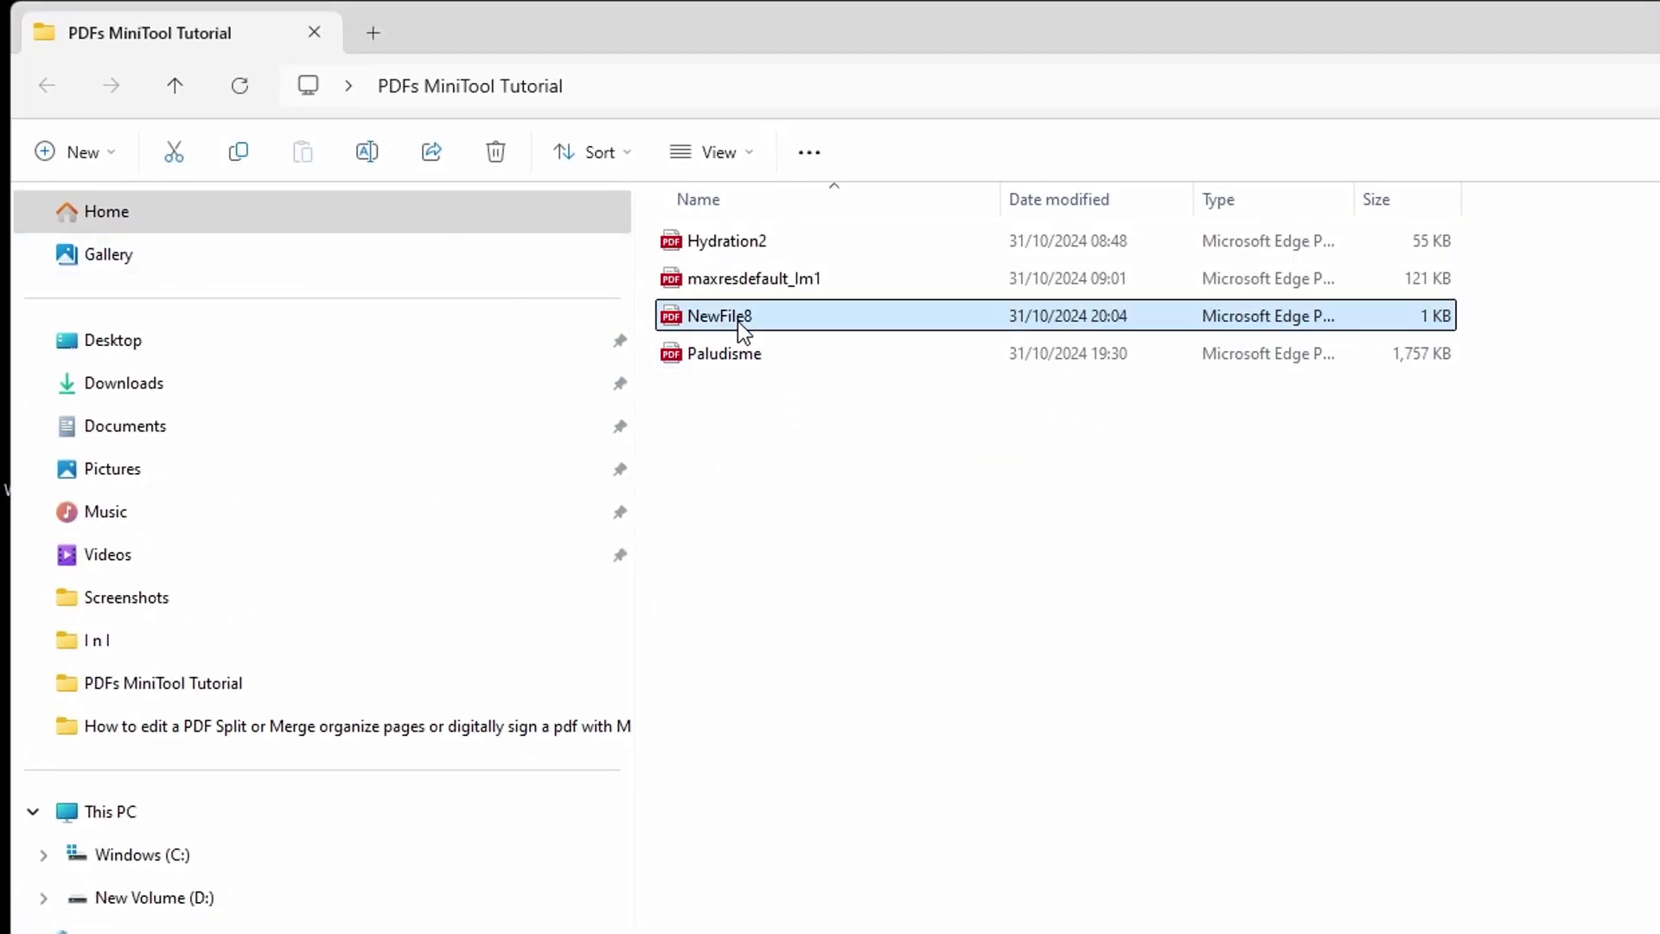
double_click(739, 320)
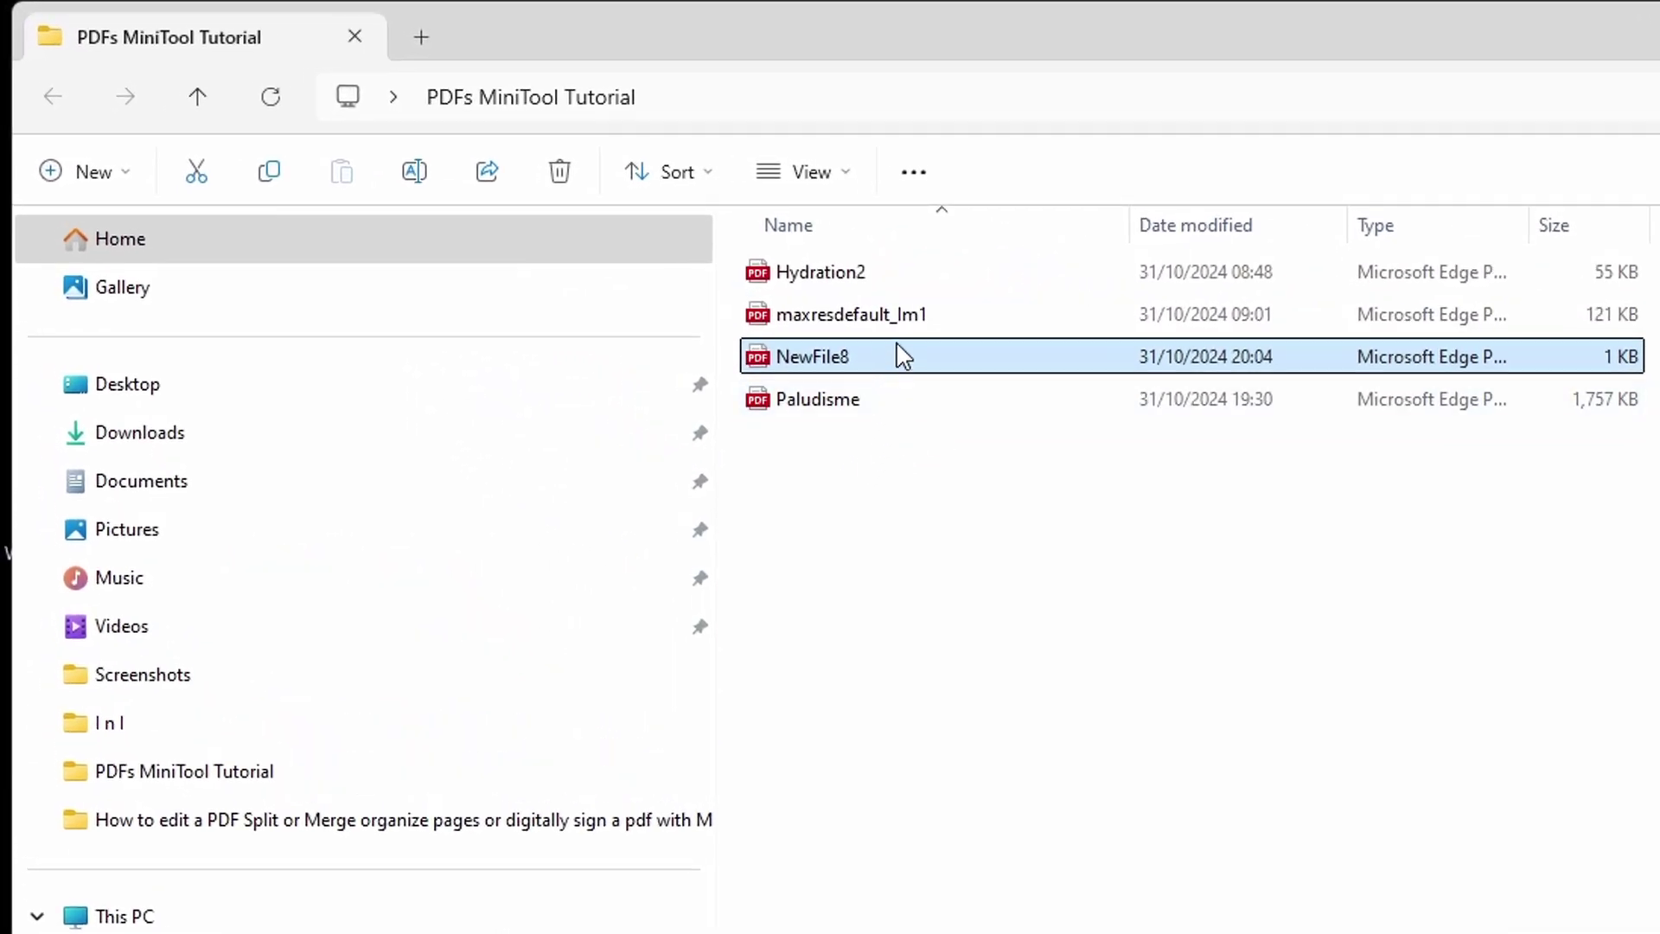
click(890, 414)
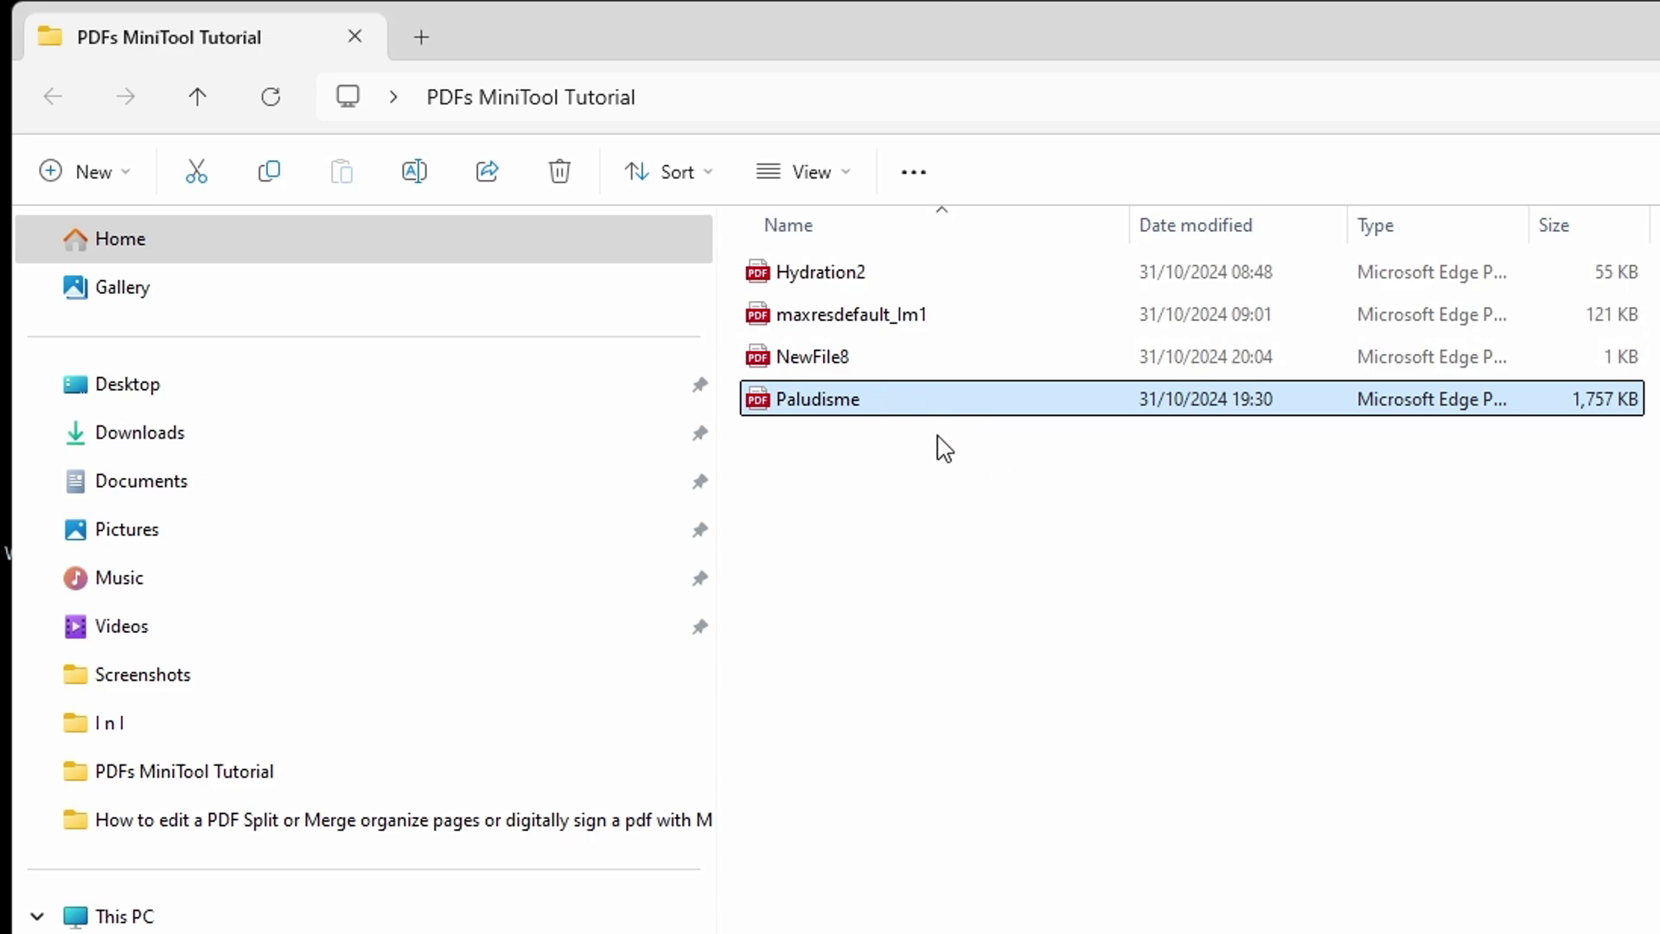
Step: Open Paludisme with MiniTool PDF Editor from its right-click Open with menu
right_click(866, 411)
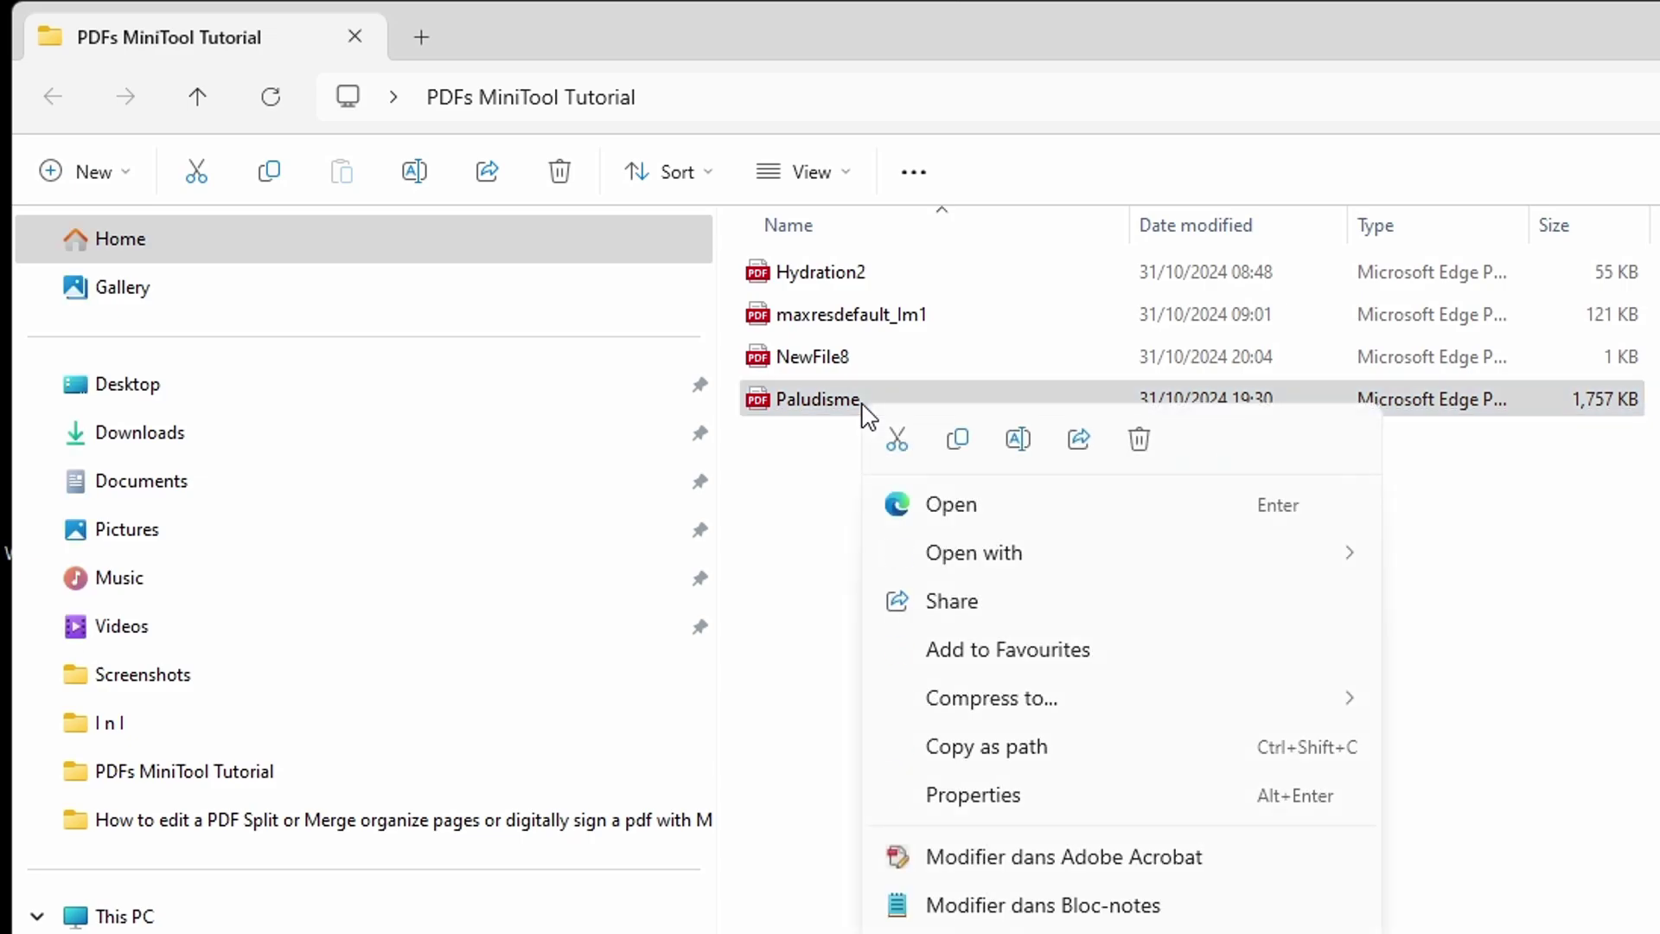
mouse_move(993, 573)
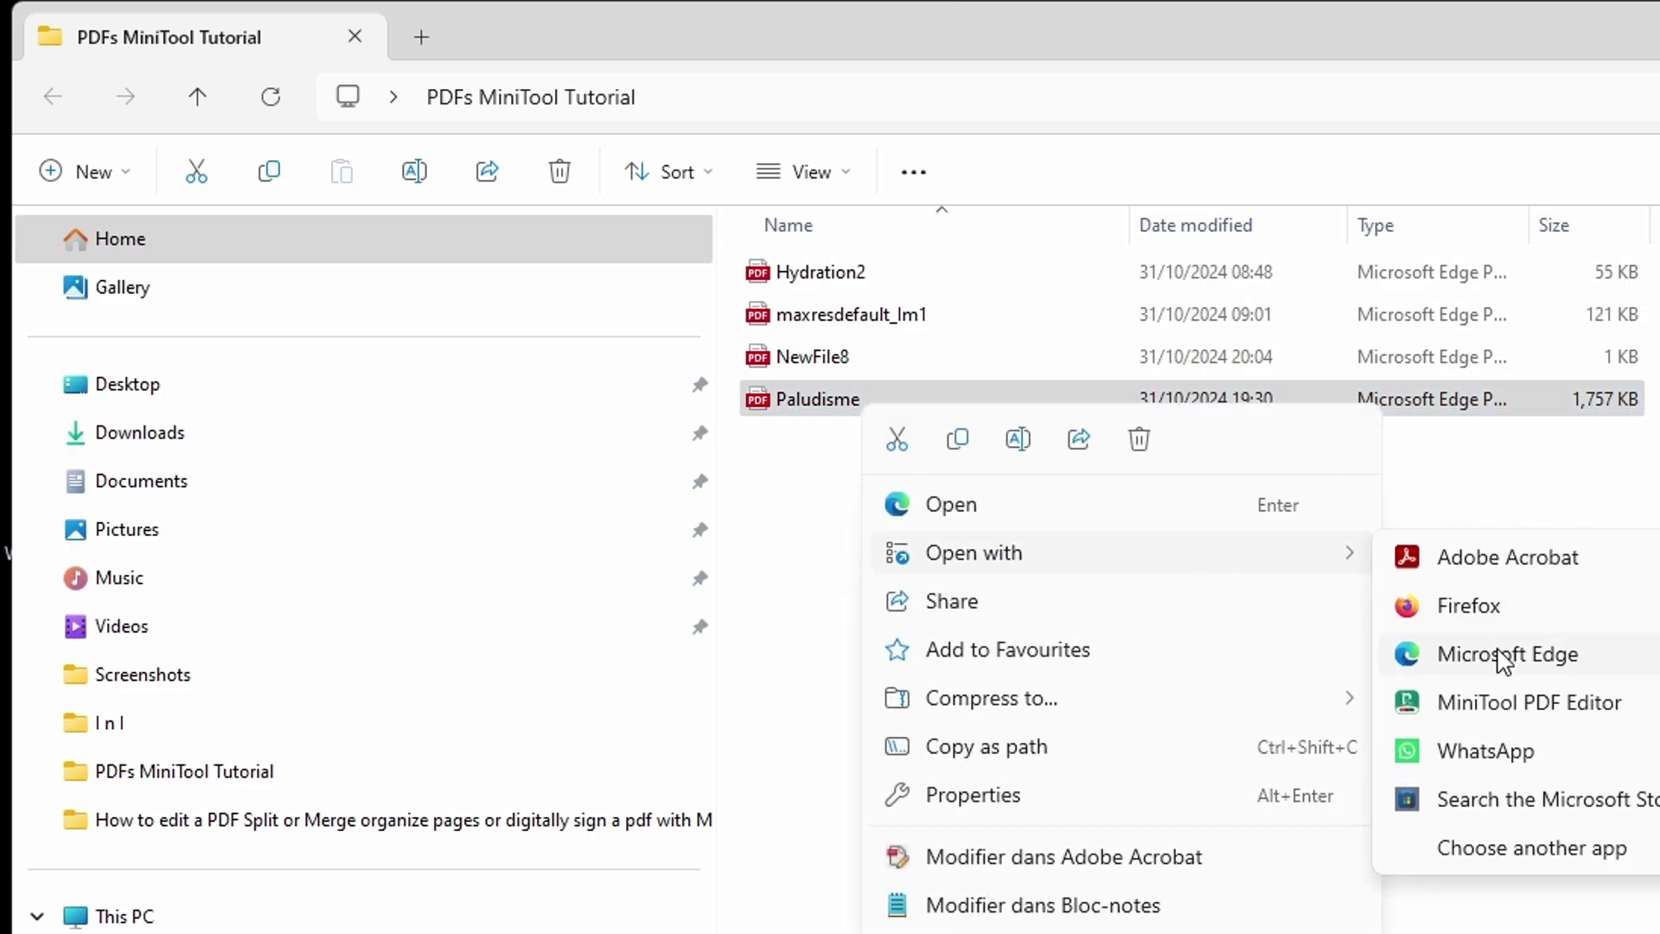
click(1541, 716)
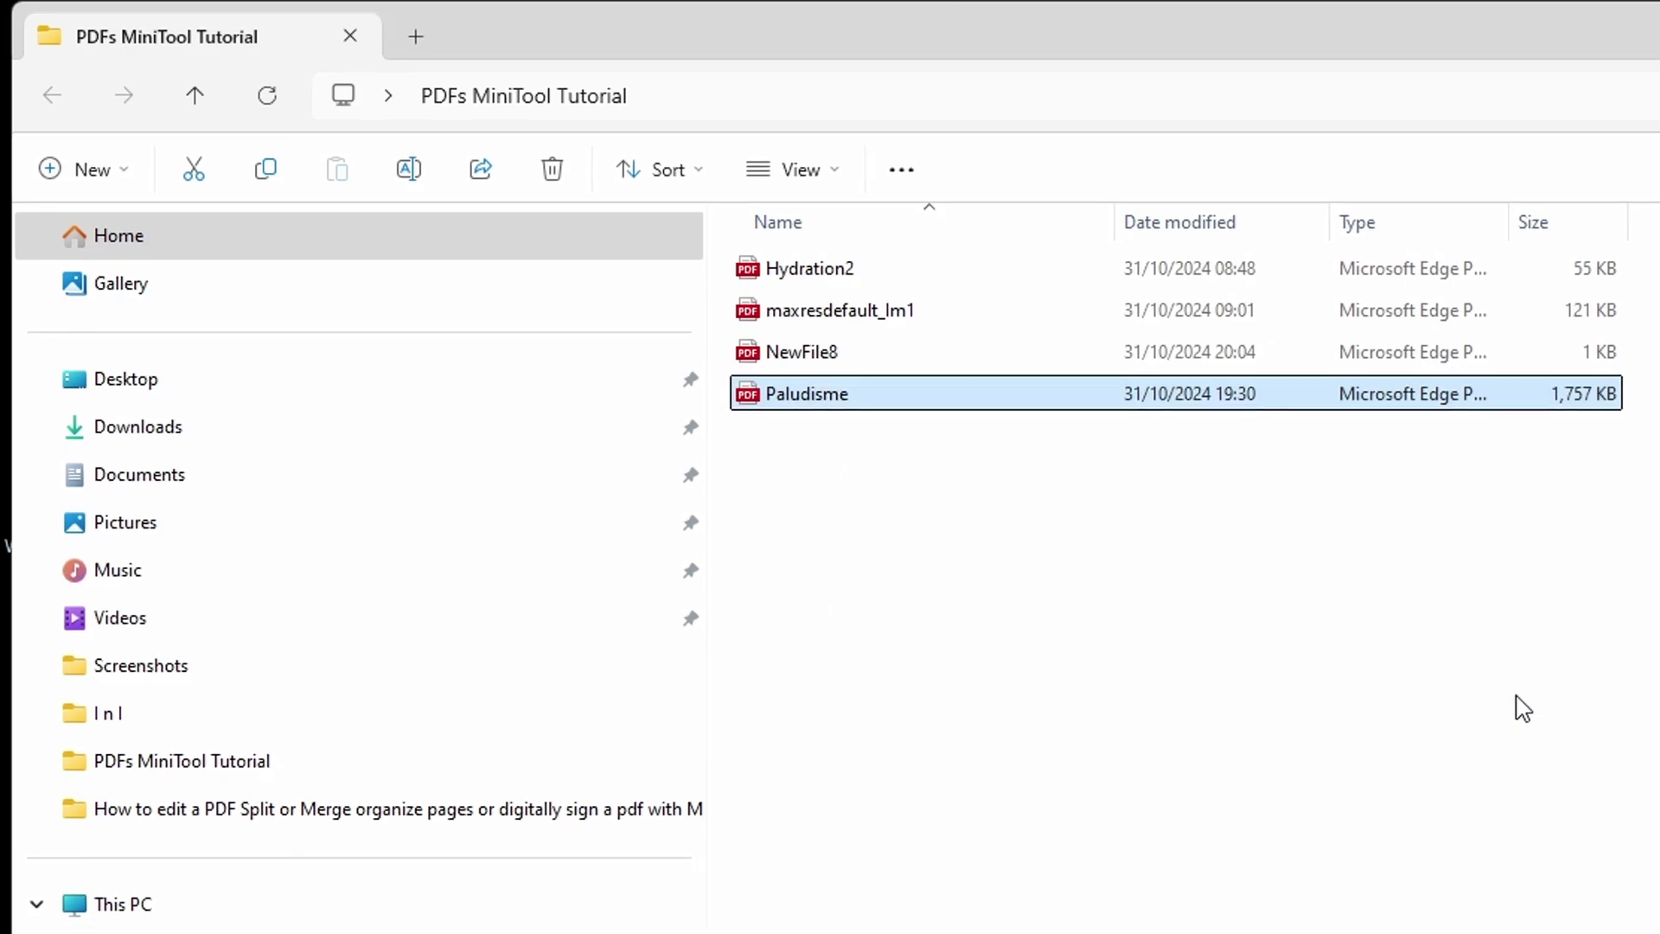
Step: Scroll up to page 2, zoom in to 125%, then return to actual size
scroll(836, 345, up, 10)
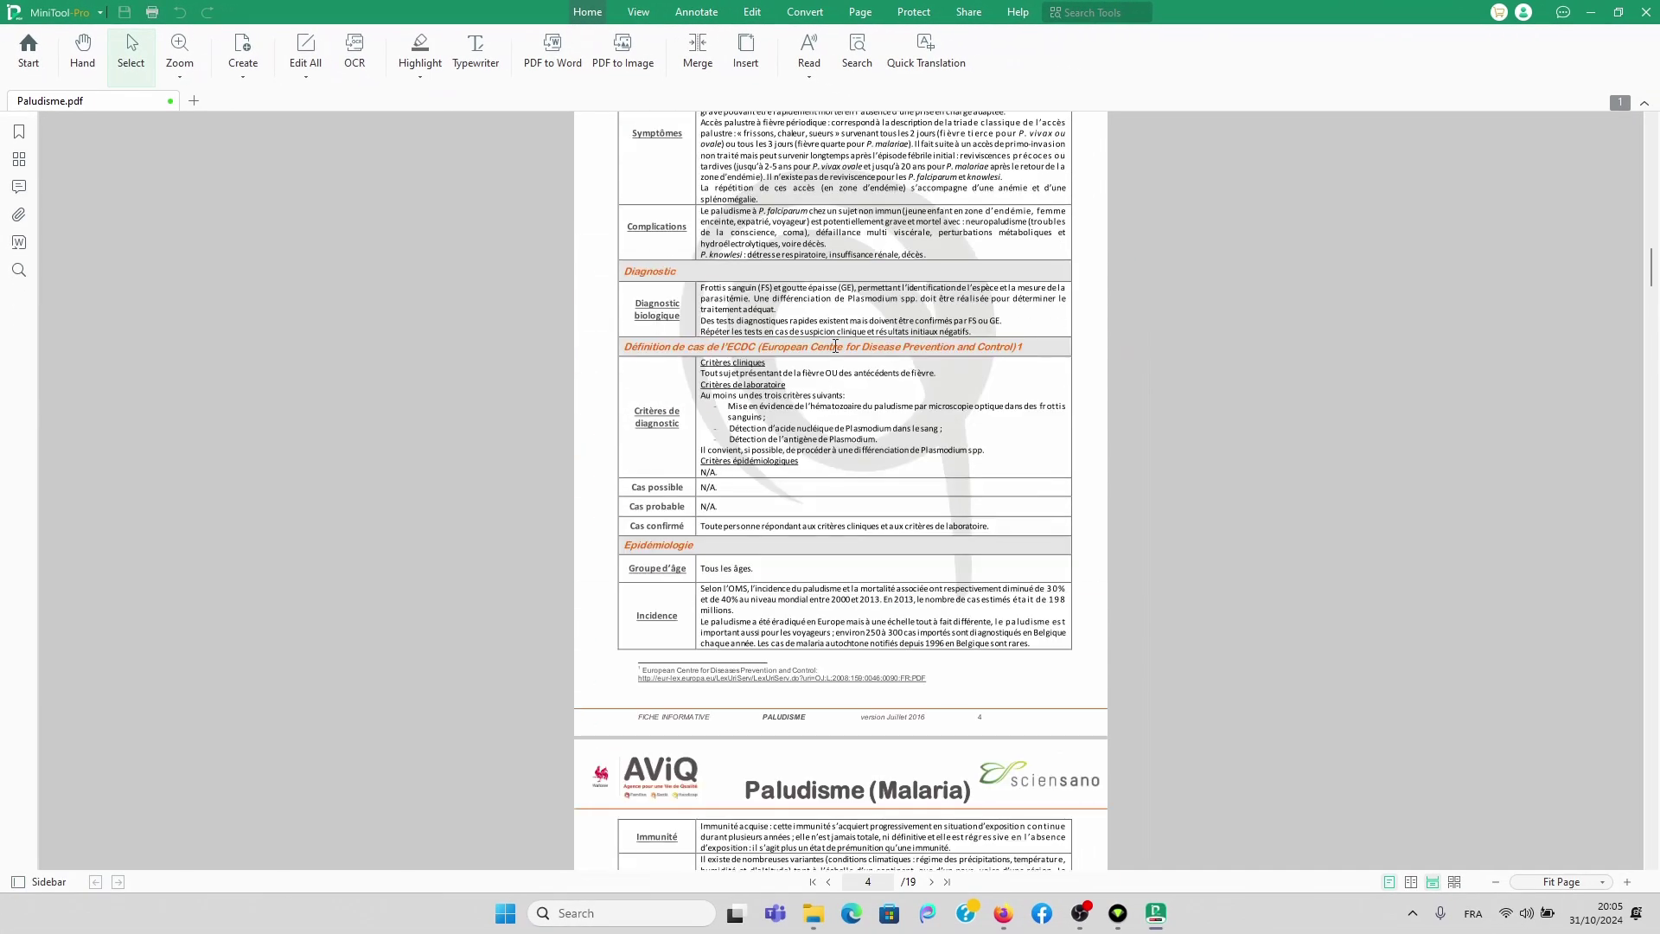
scroll(835, 345, up, 5)
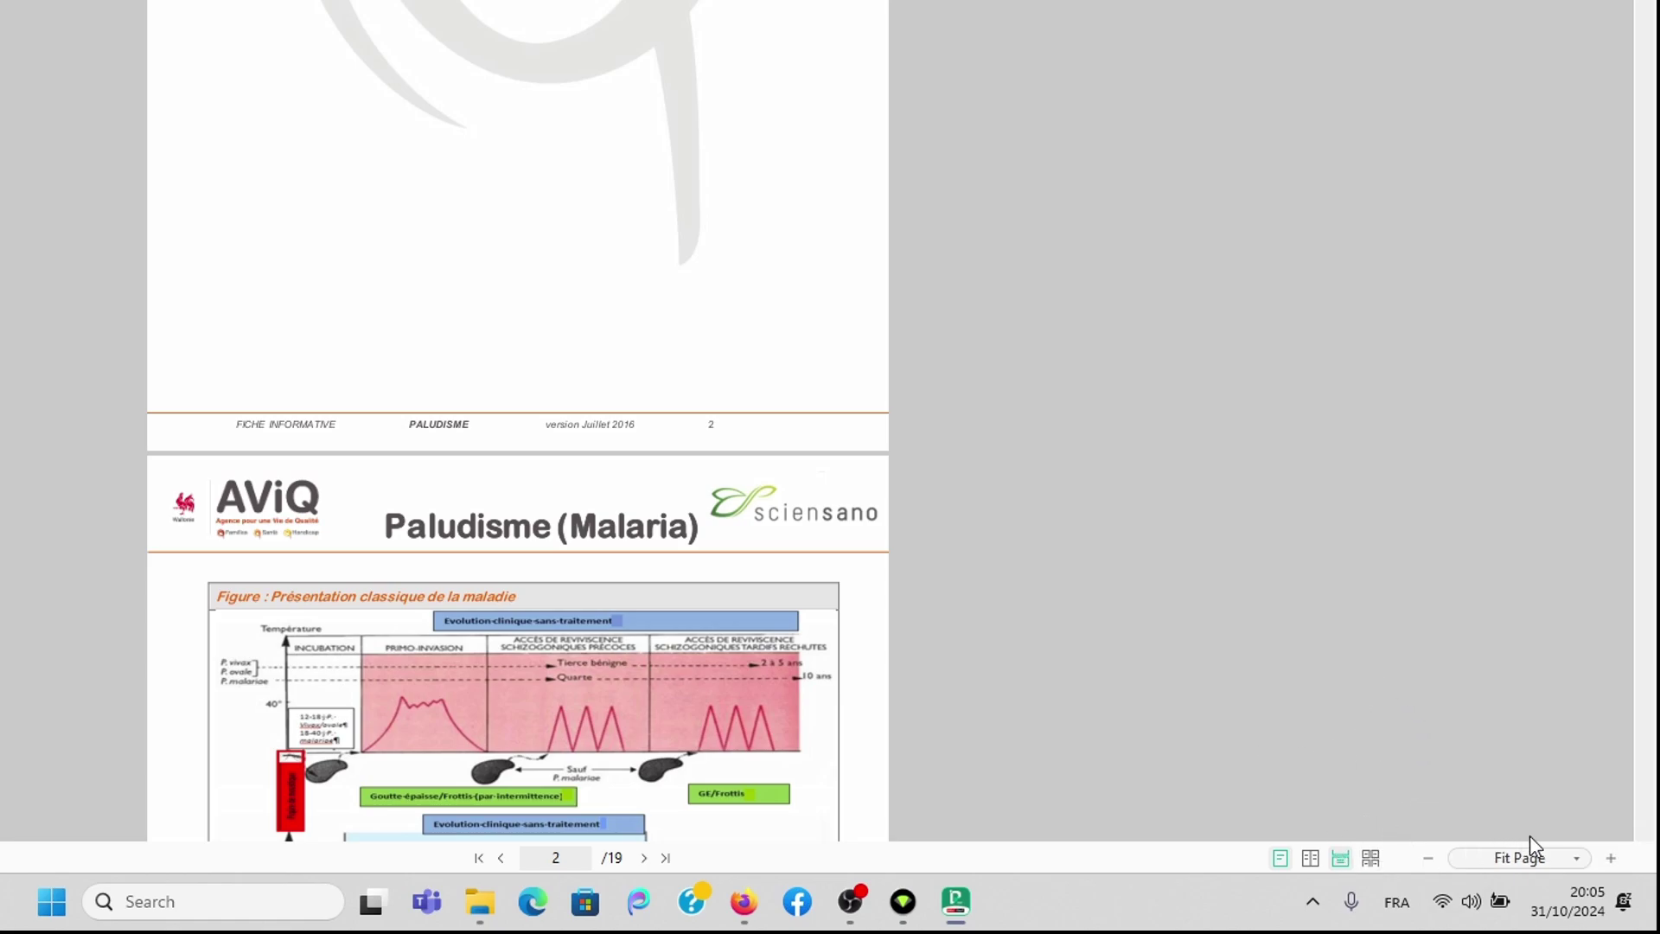
click(1611, 858)
click(1611, 858)
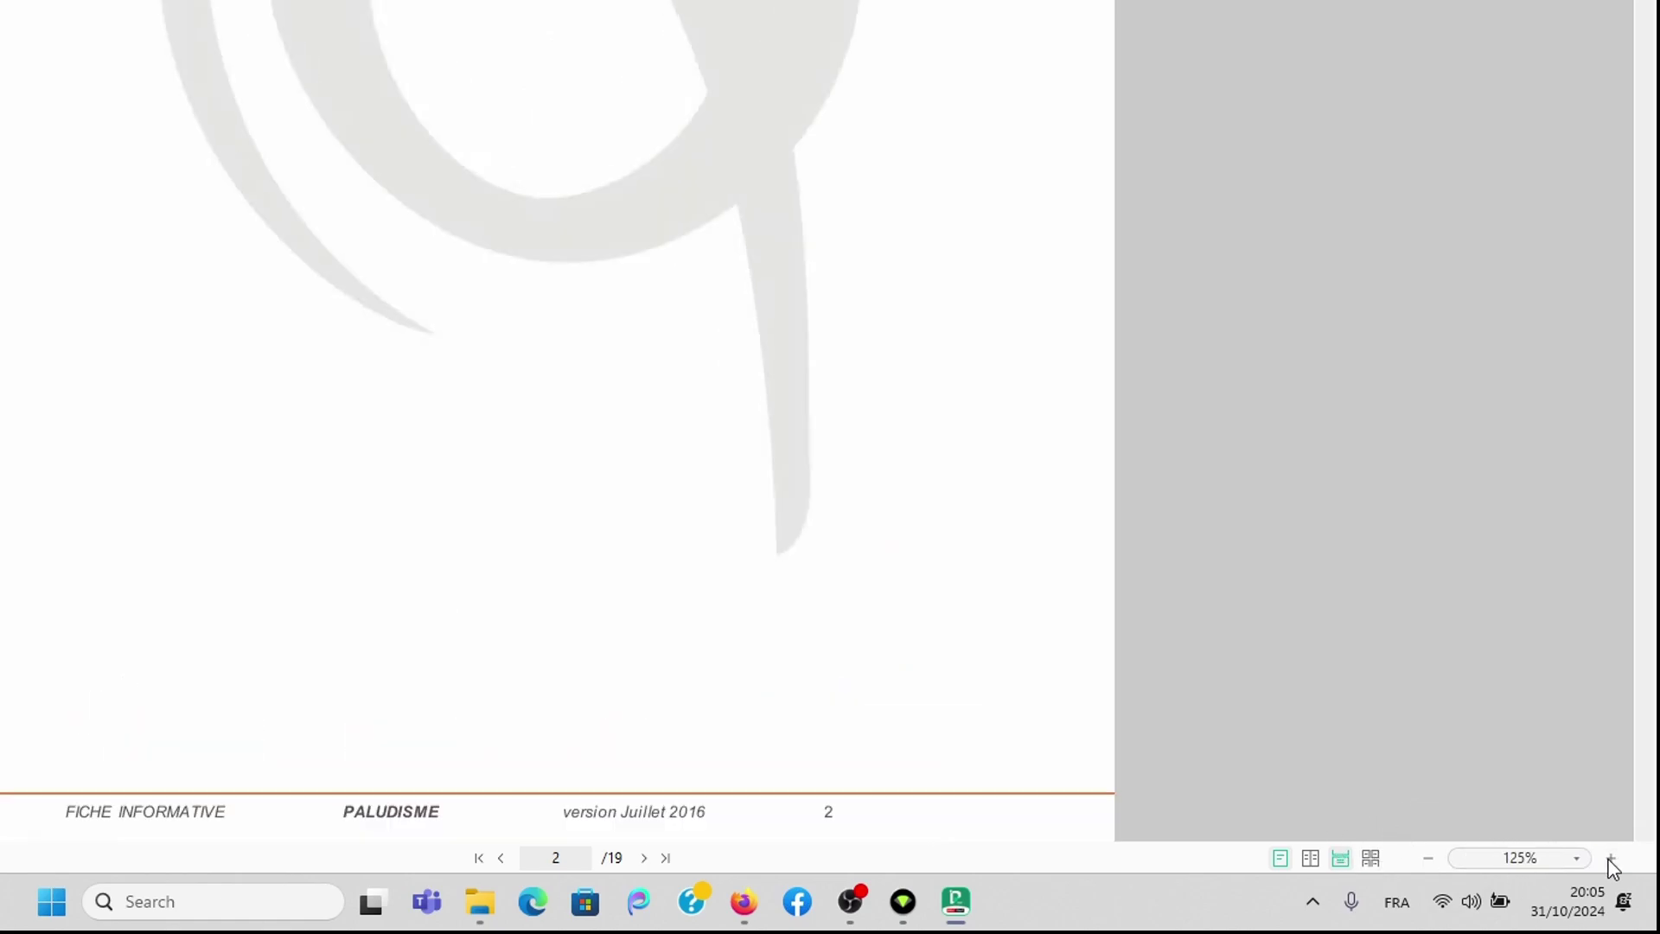
click(1425, 858)
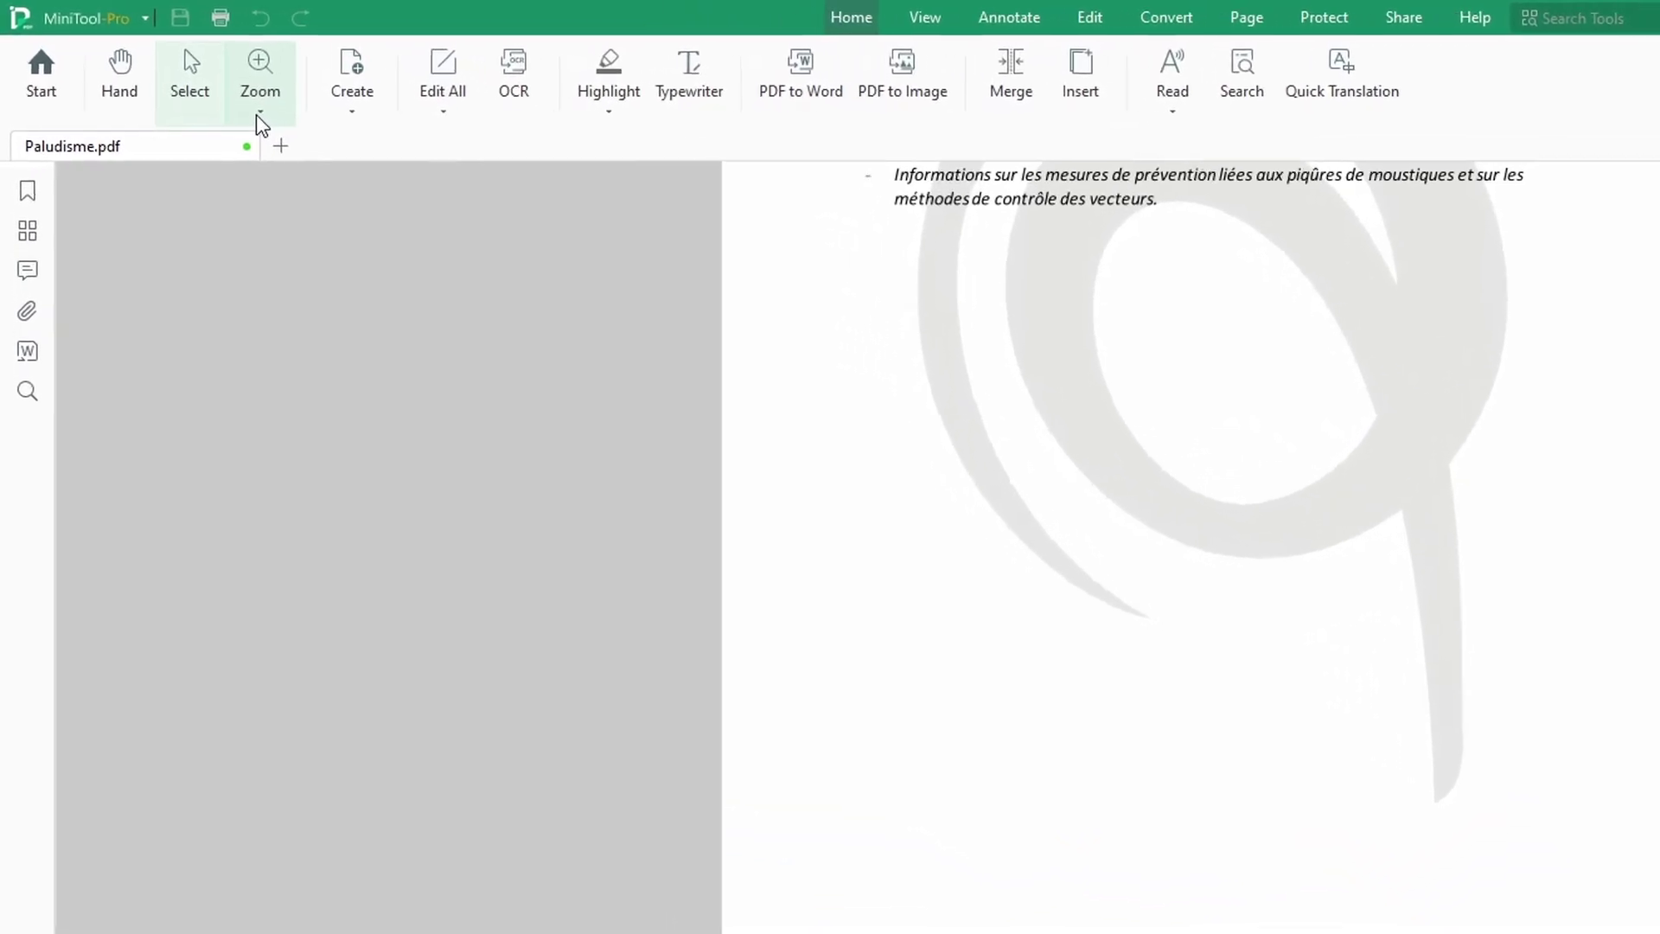
click(258, 114)
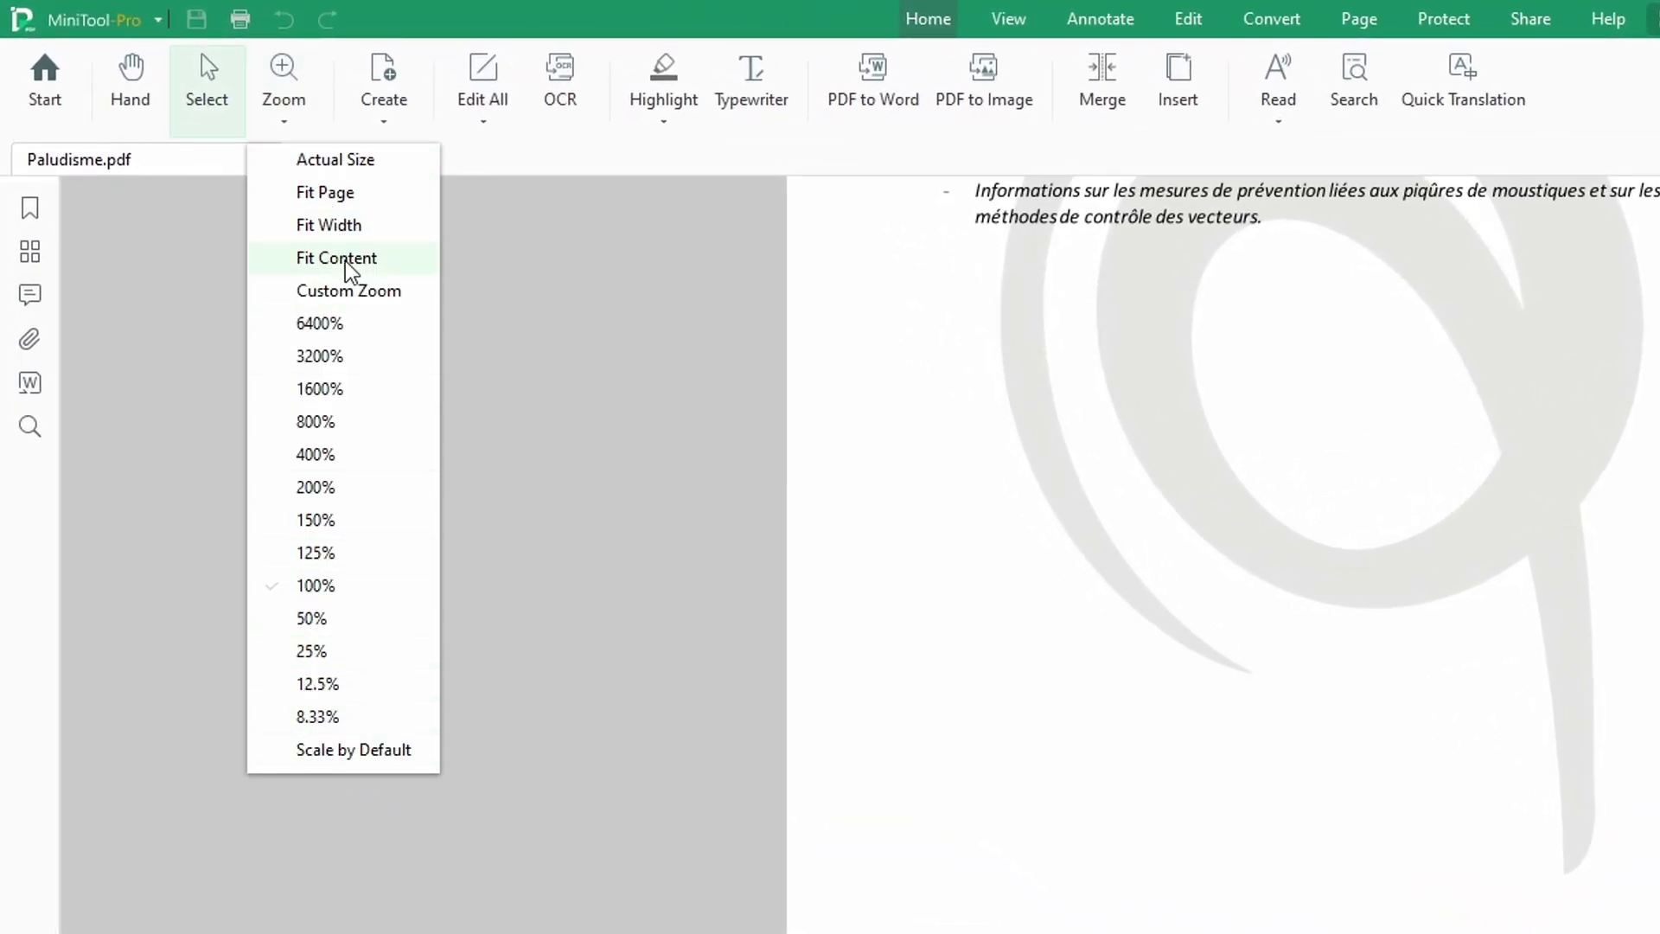
click(342, 292)
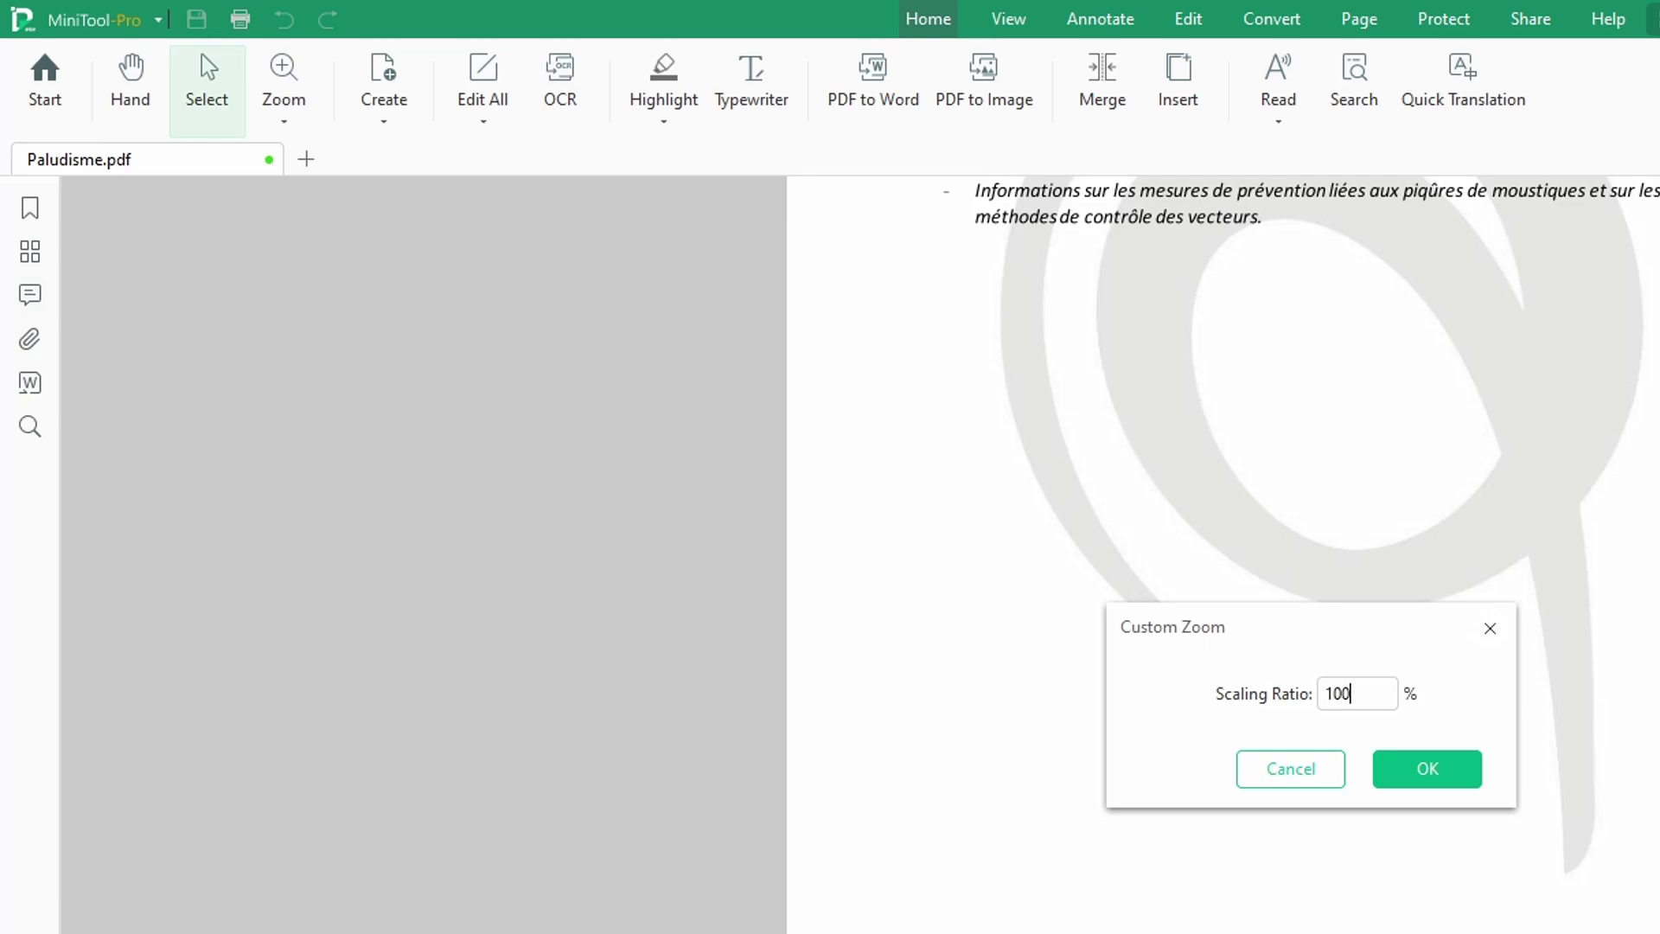
click(1431, 774)
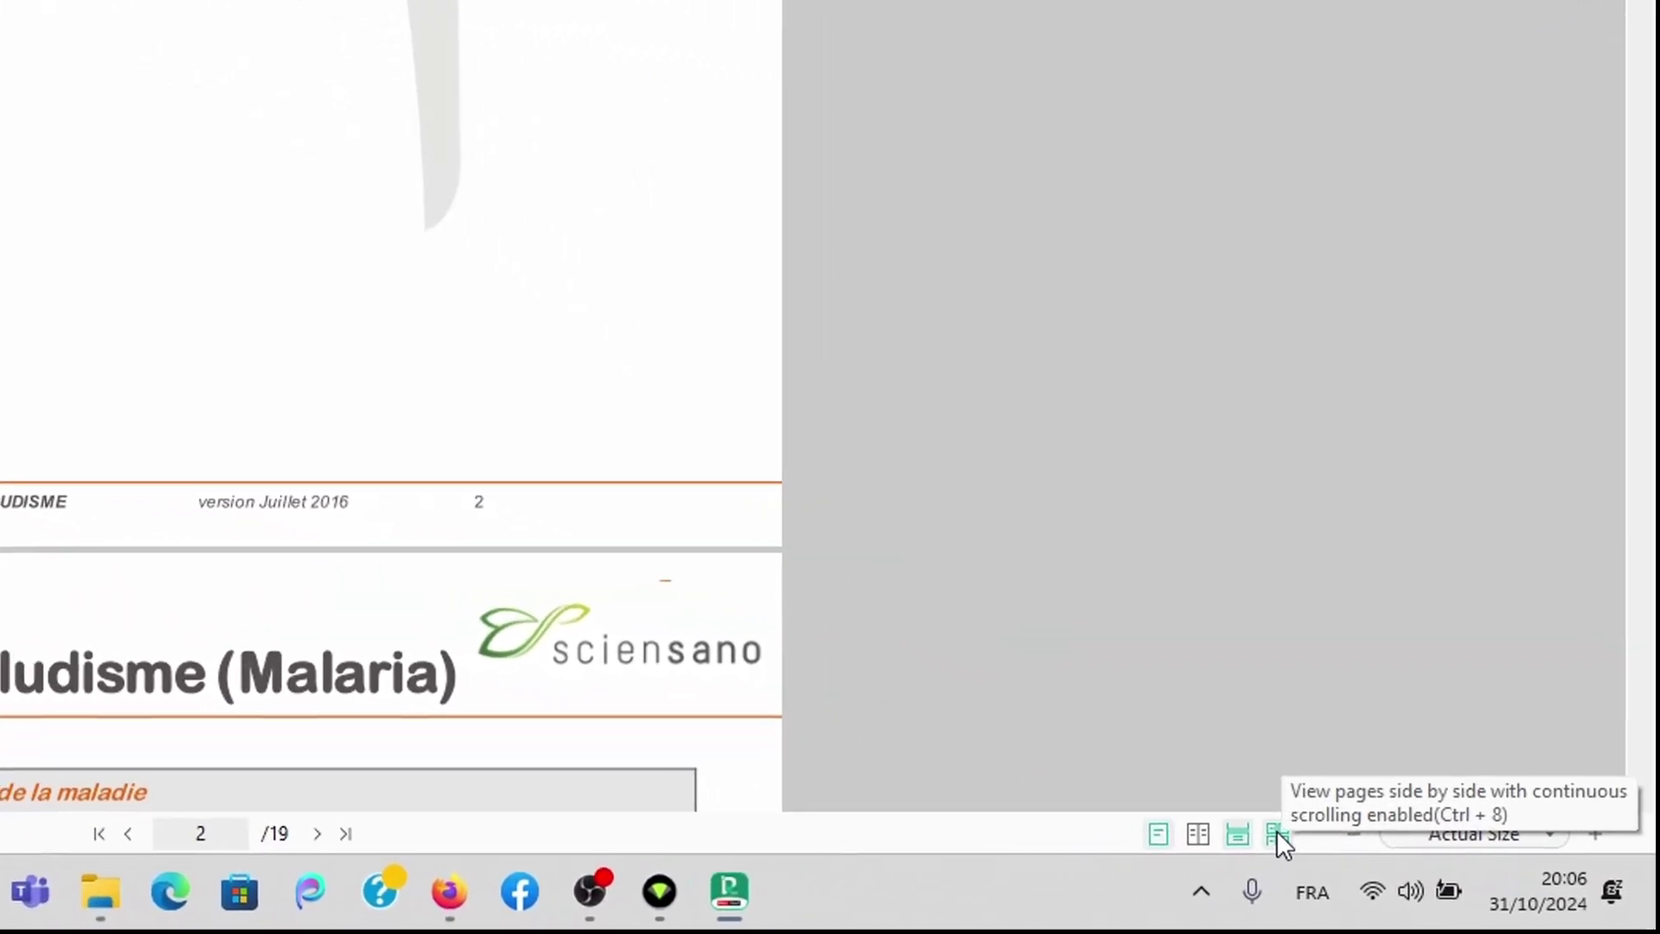
Step: Try the side-by-side, continuous scrolling and two-page views while scrolling through pages
click(1456, 880)
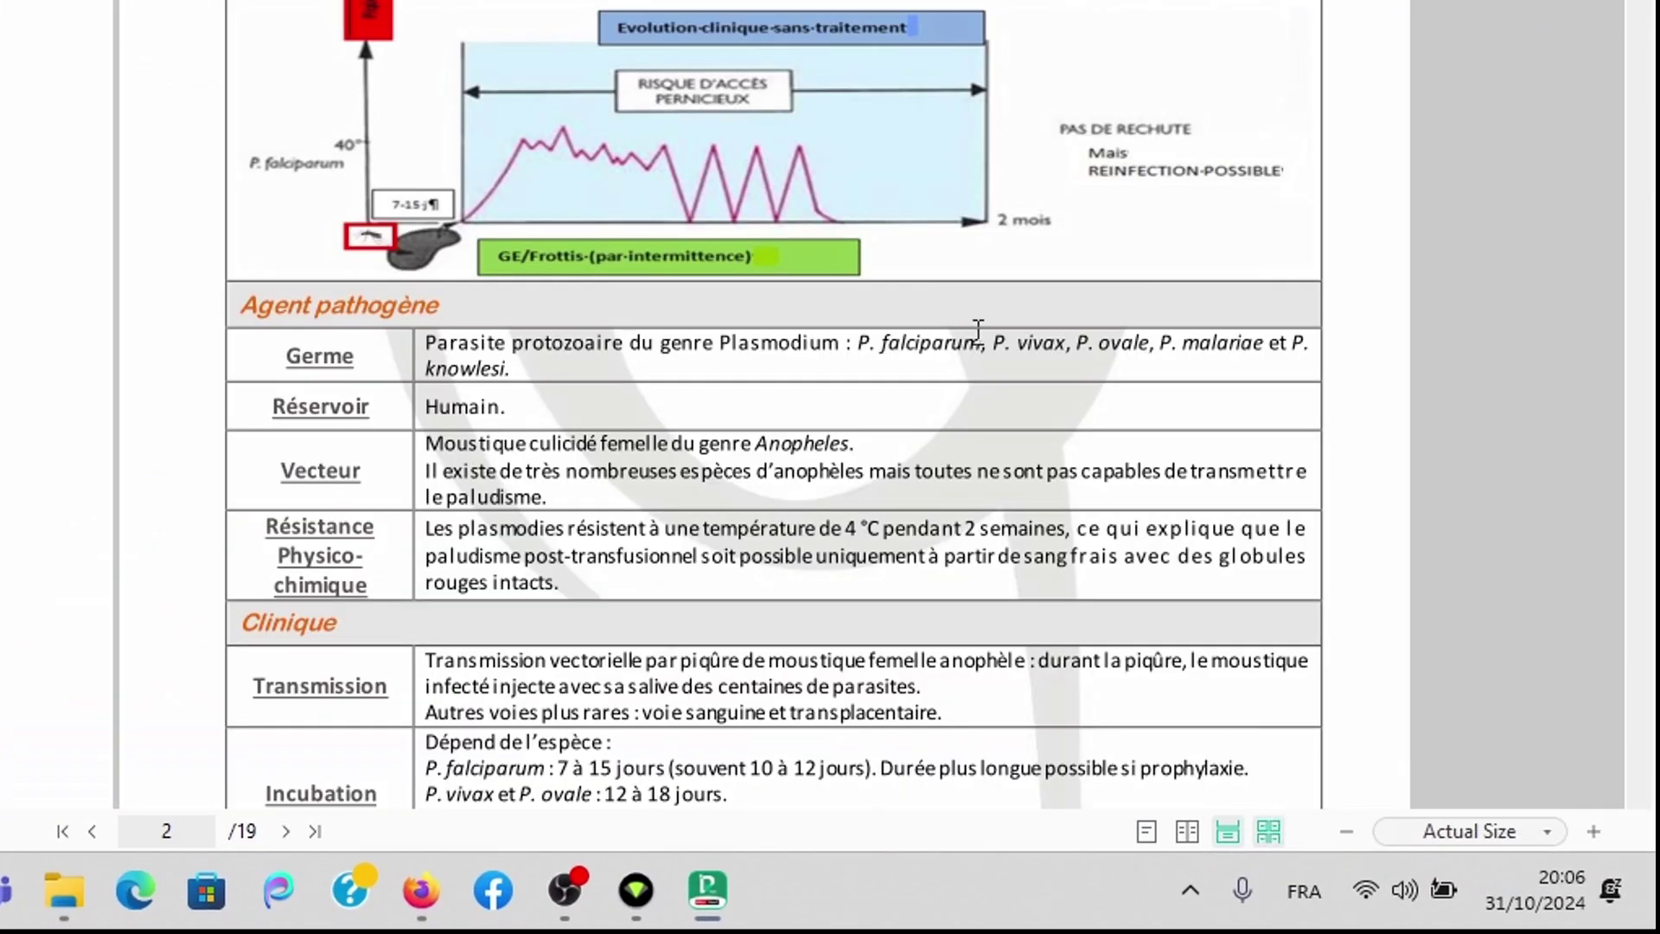
scroll(1020, 114, down, 3)
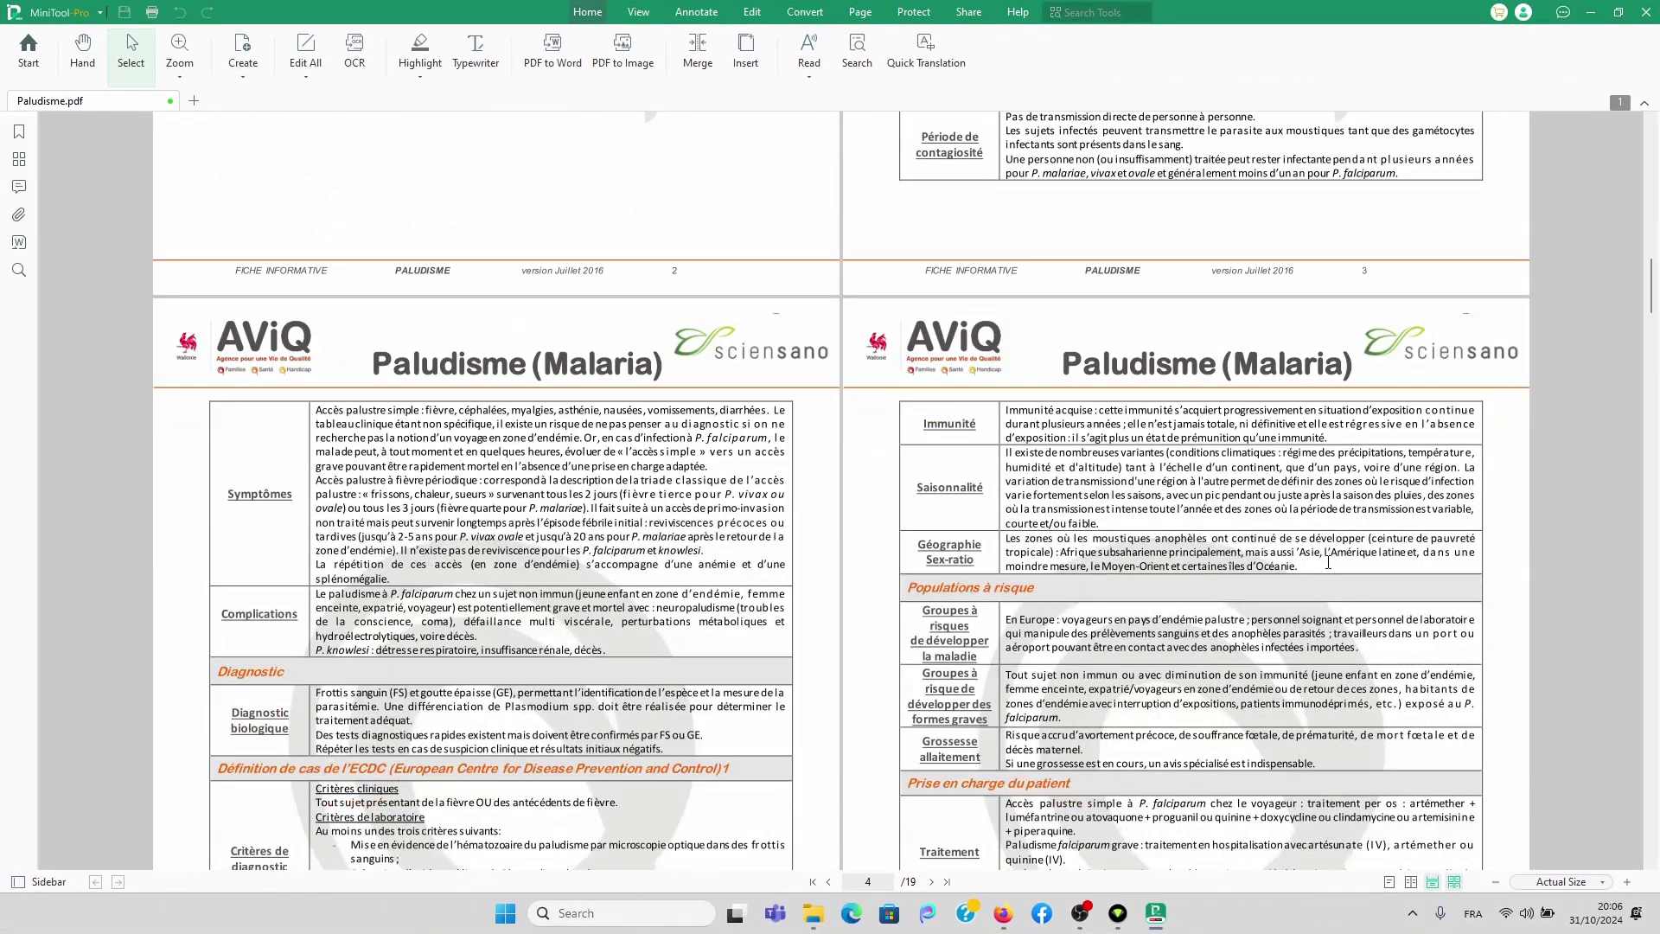
scroll(1484, 719, down, 3)
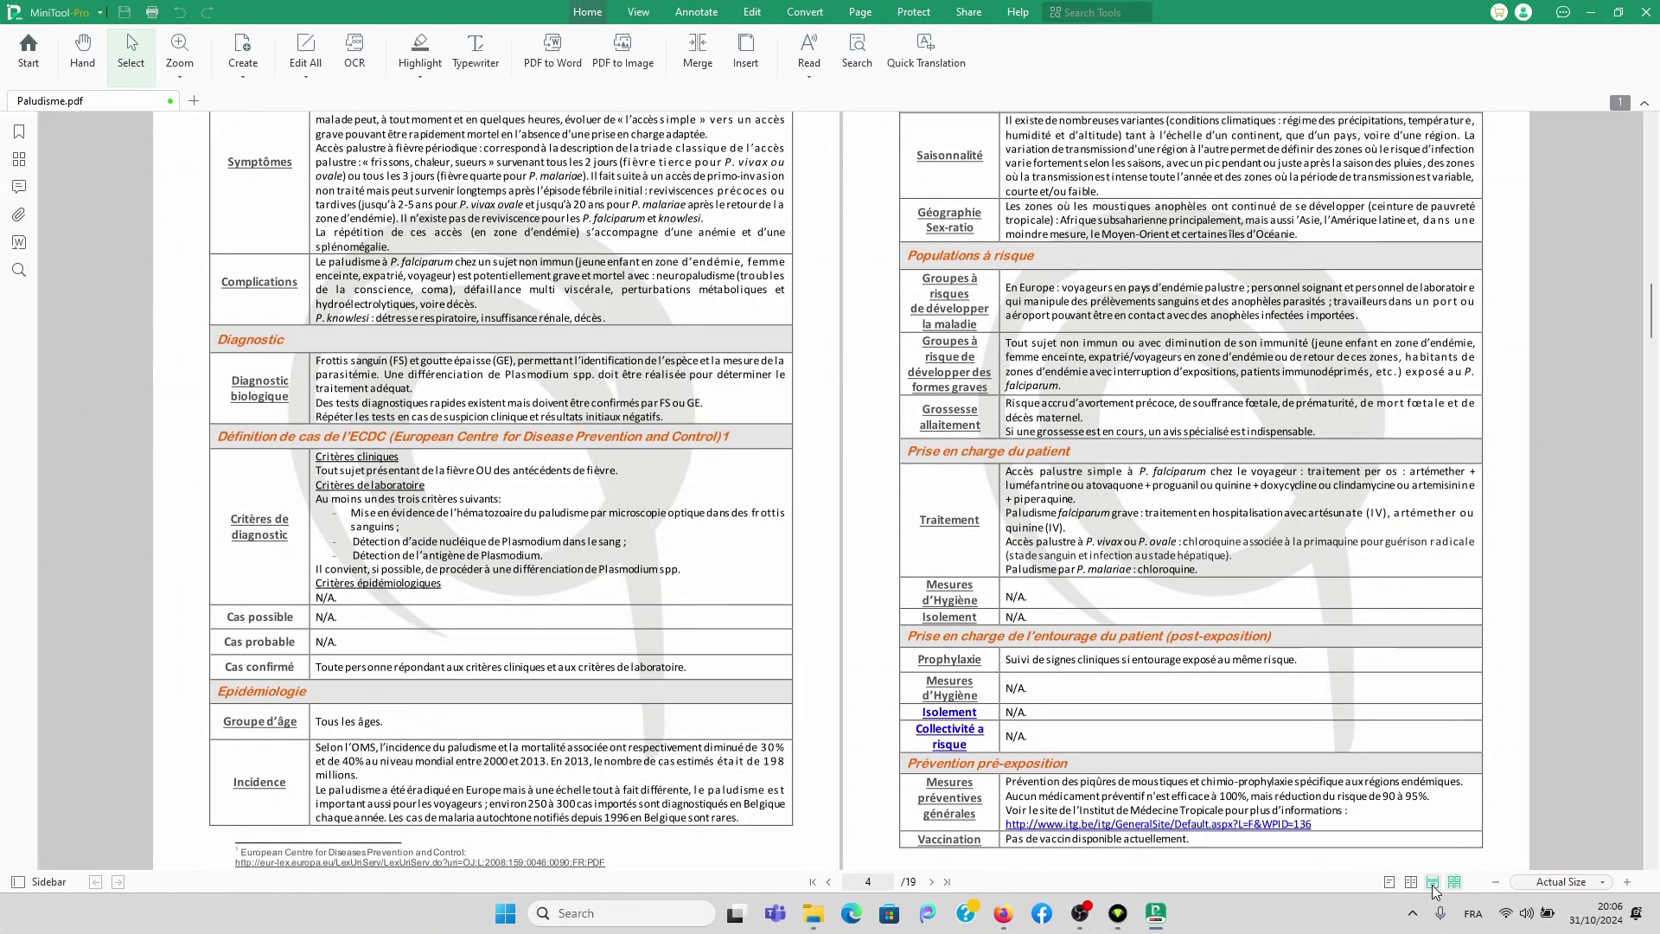
click(1432, 882)
click(1411, 883)
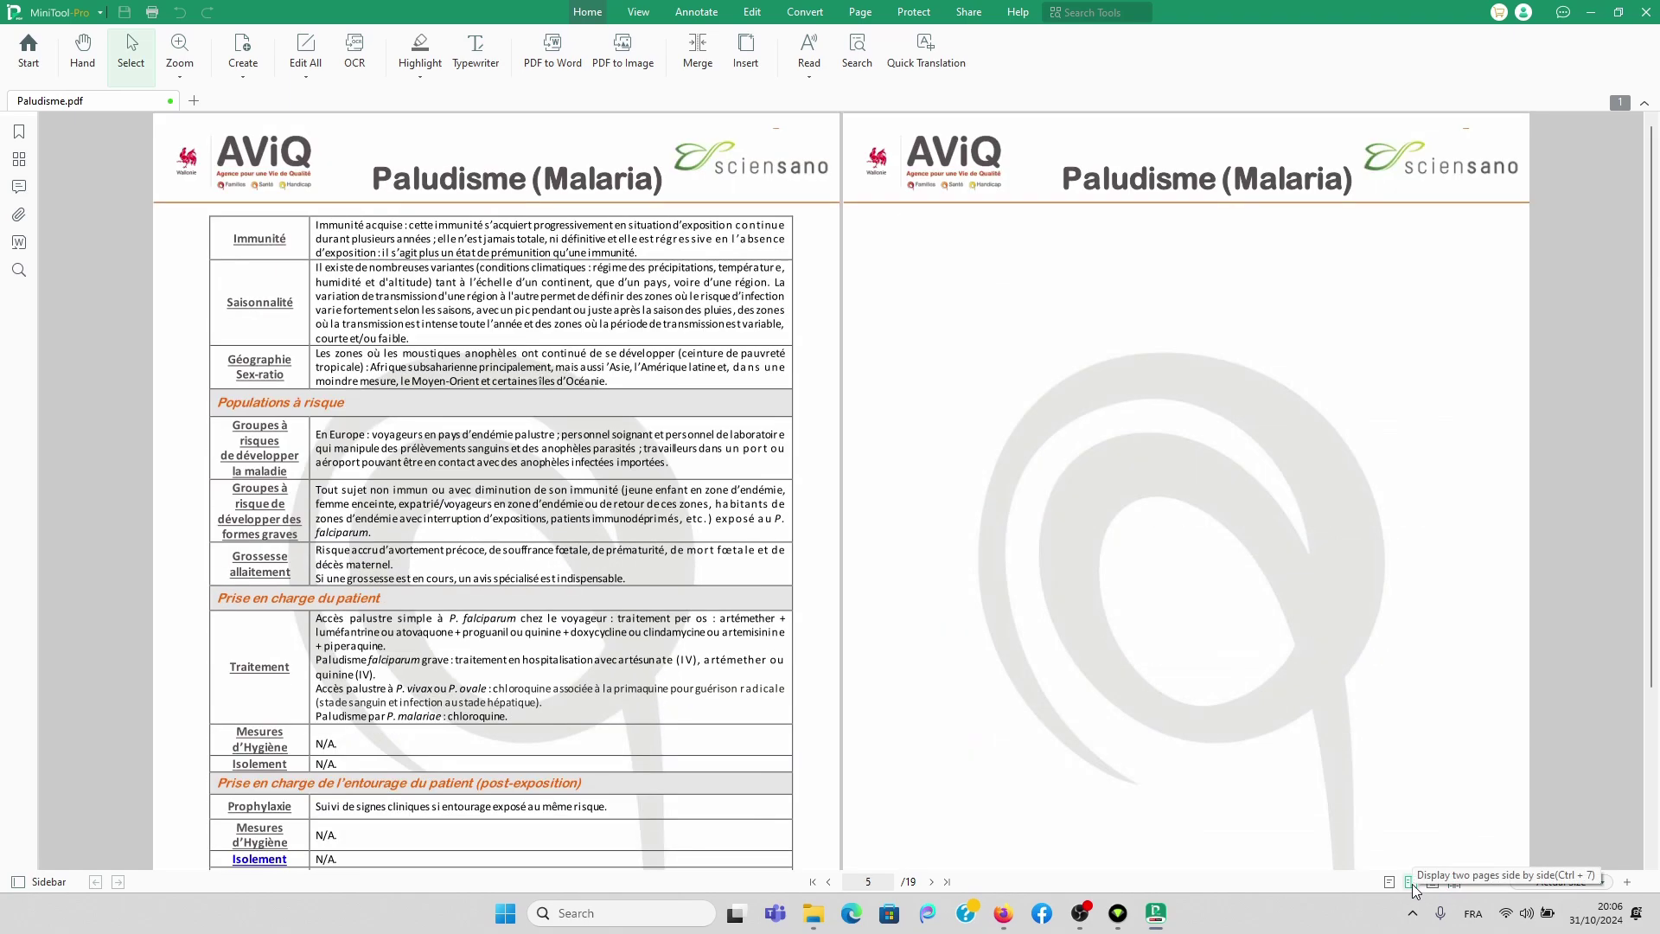
scroll(1034, 489, down, 3)
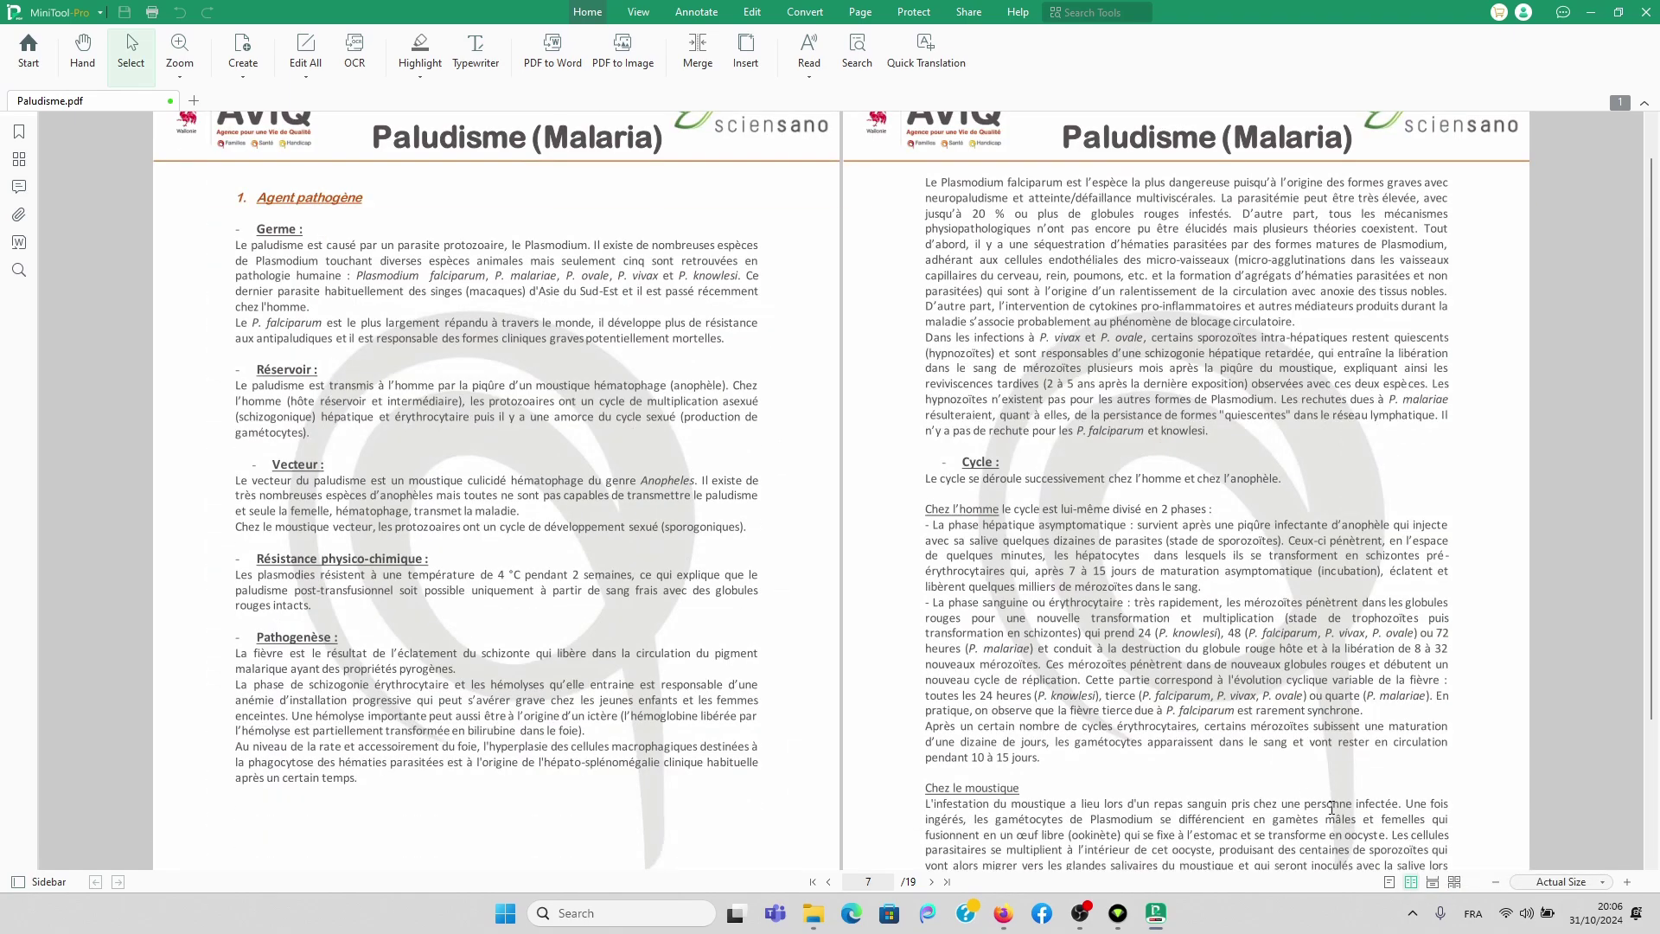
Step: Return to single-page view and scroll back to page 3
click(1390, 882)
scroll(1185, 490, up, 5)
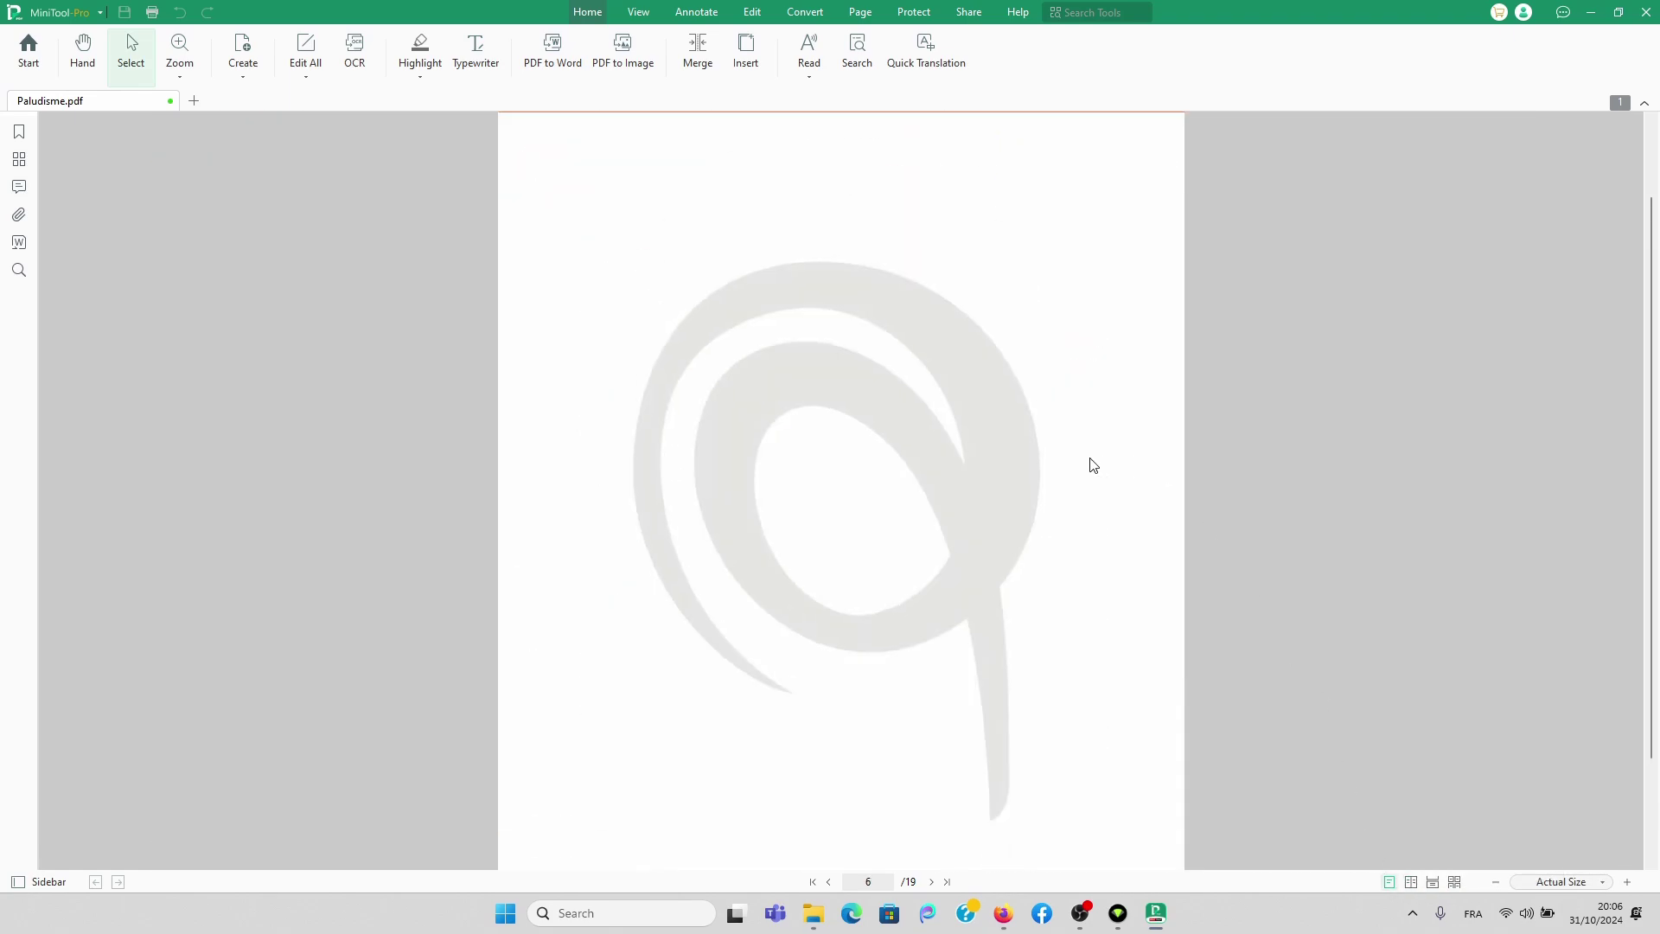
scroll(1086, 438, up, 10)
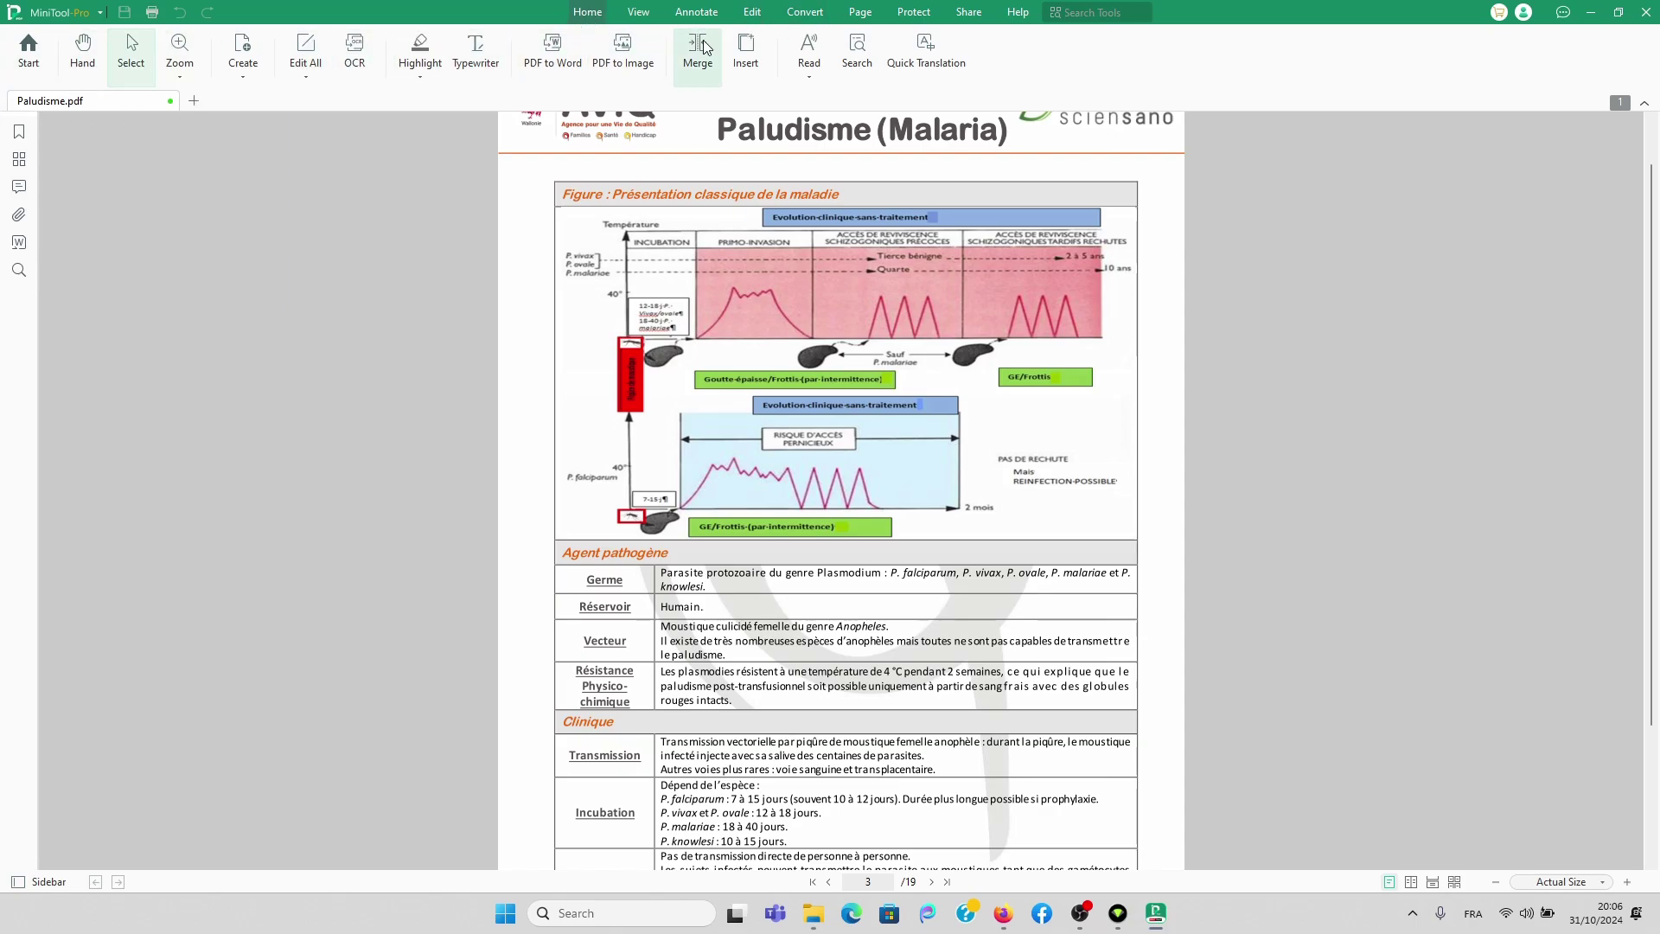
Step: Use the Hand tool to pan page 3 down to the Clinique section
click(84, 57)
drag(866, 454, 868, 427)
scroll(868, 426, up, 1)
scroll(868, 427, down, 1)
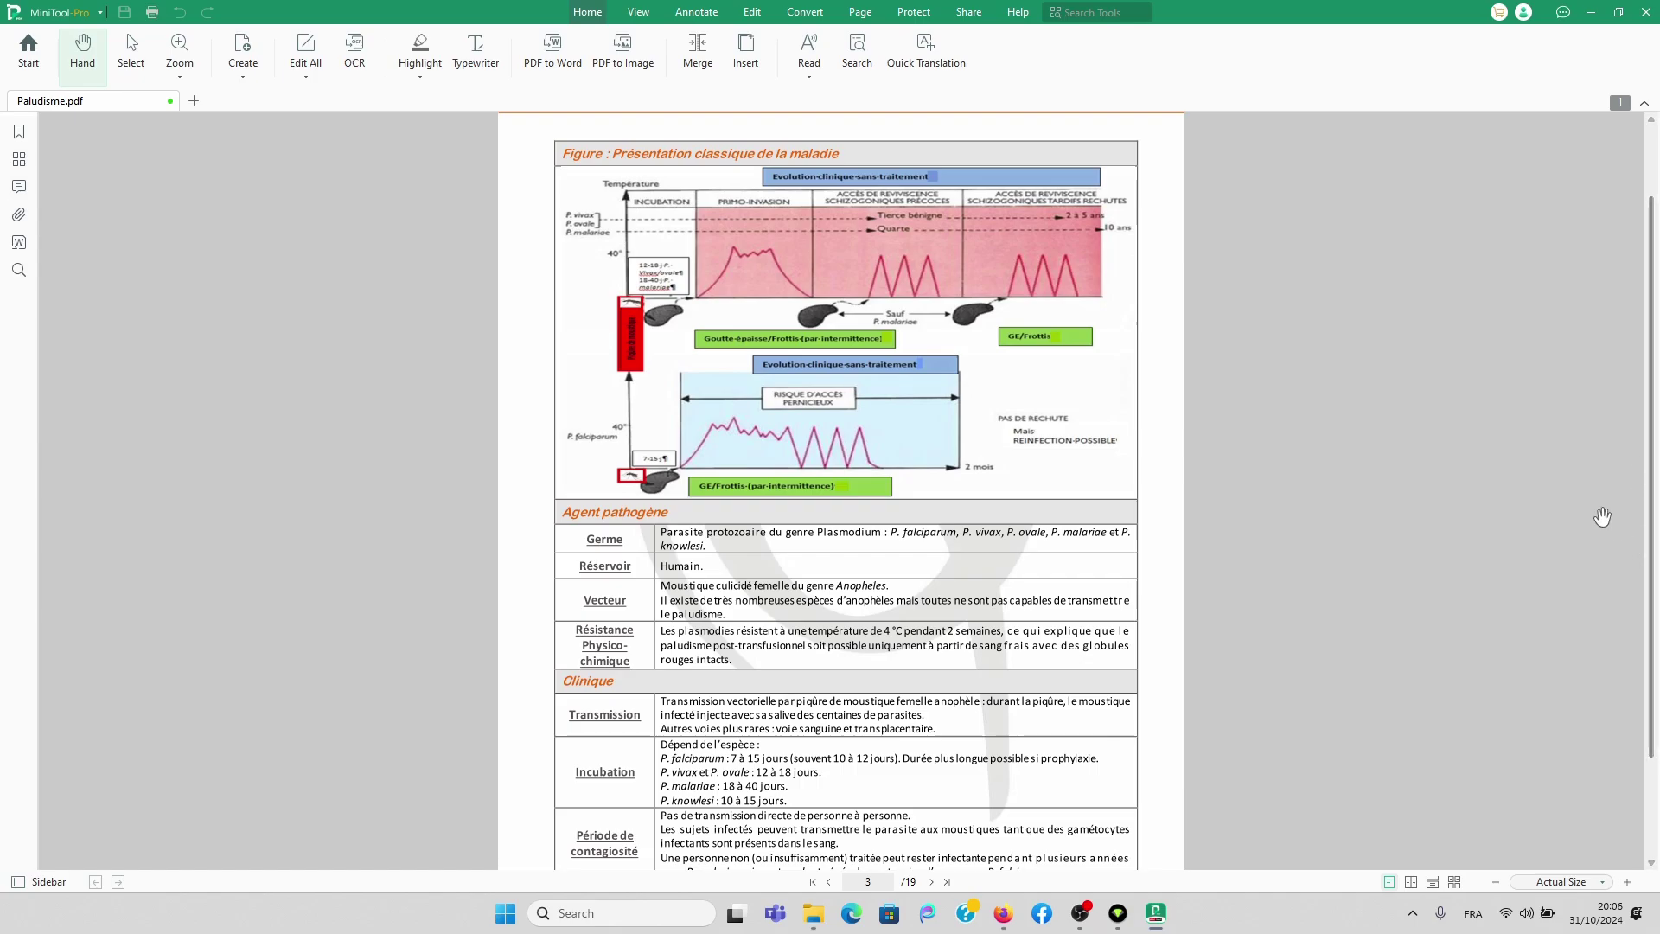
drag(891, 407, 925, 524)
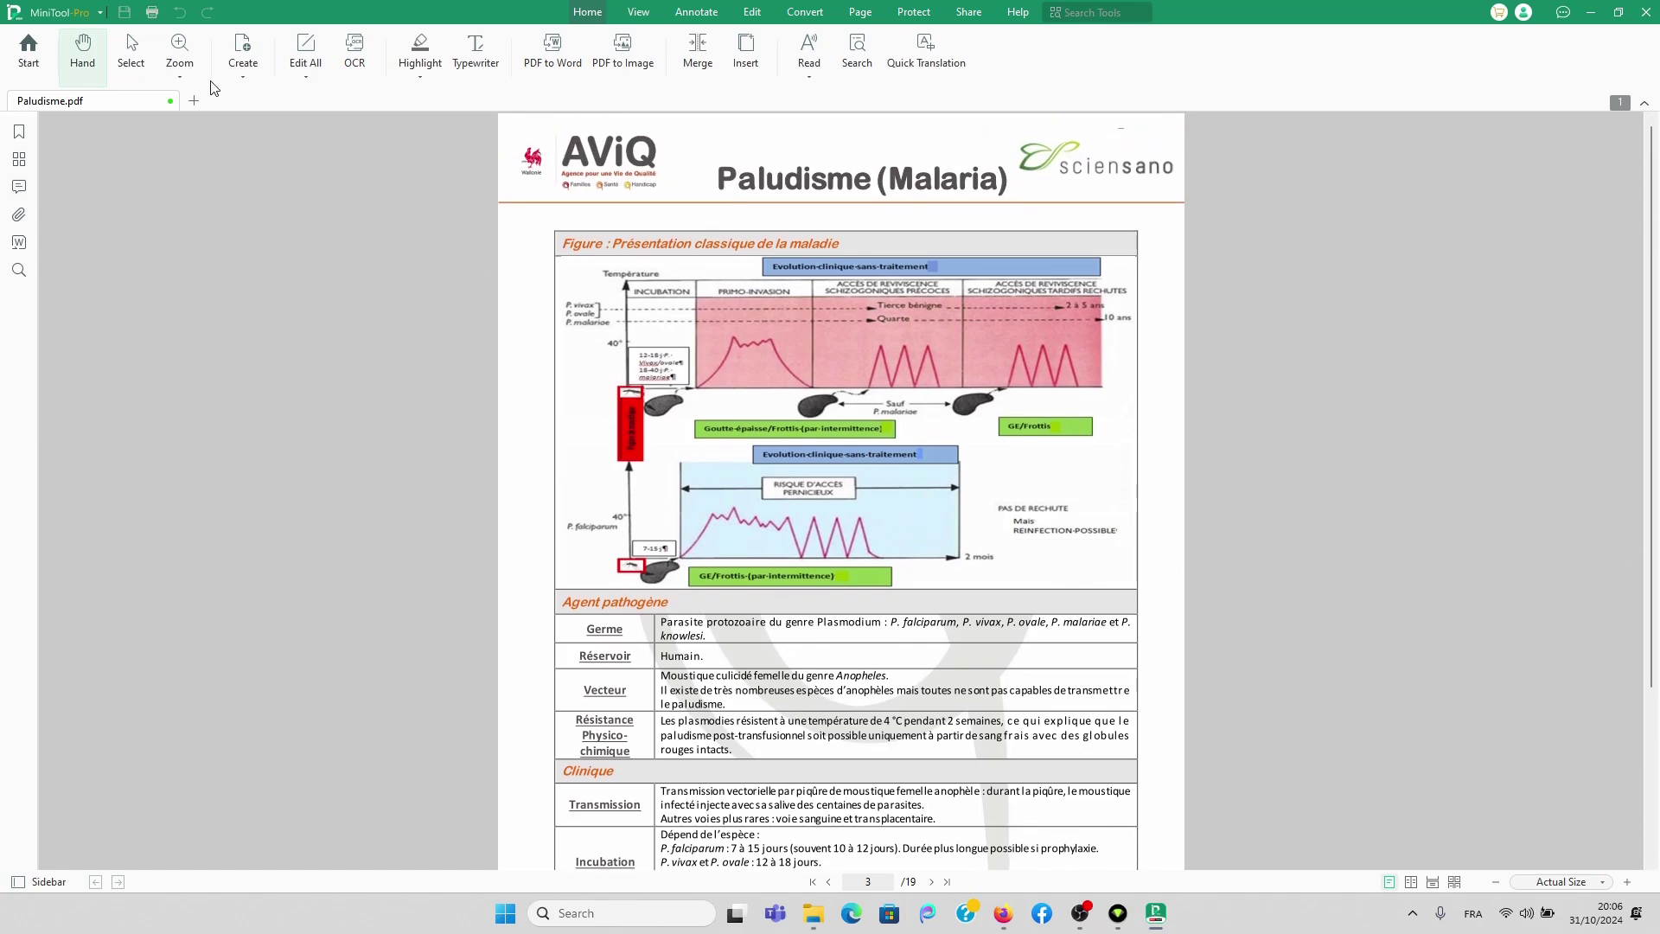
scroll(832, 437, down, 3)
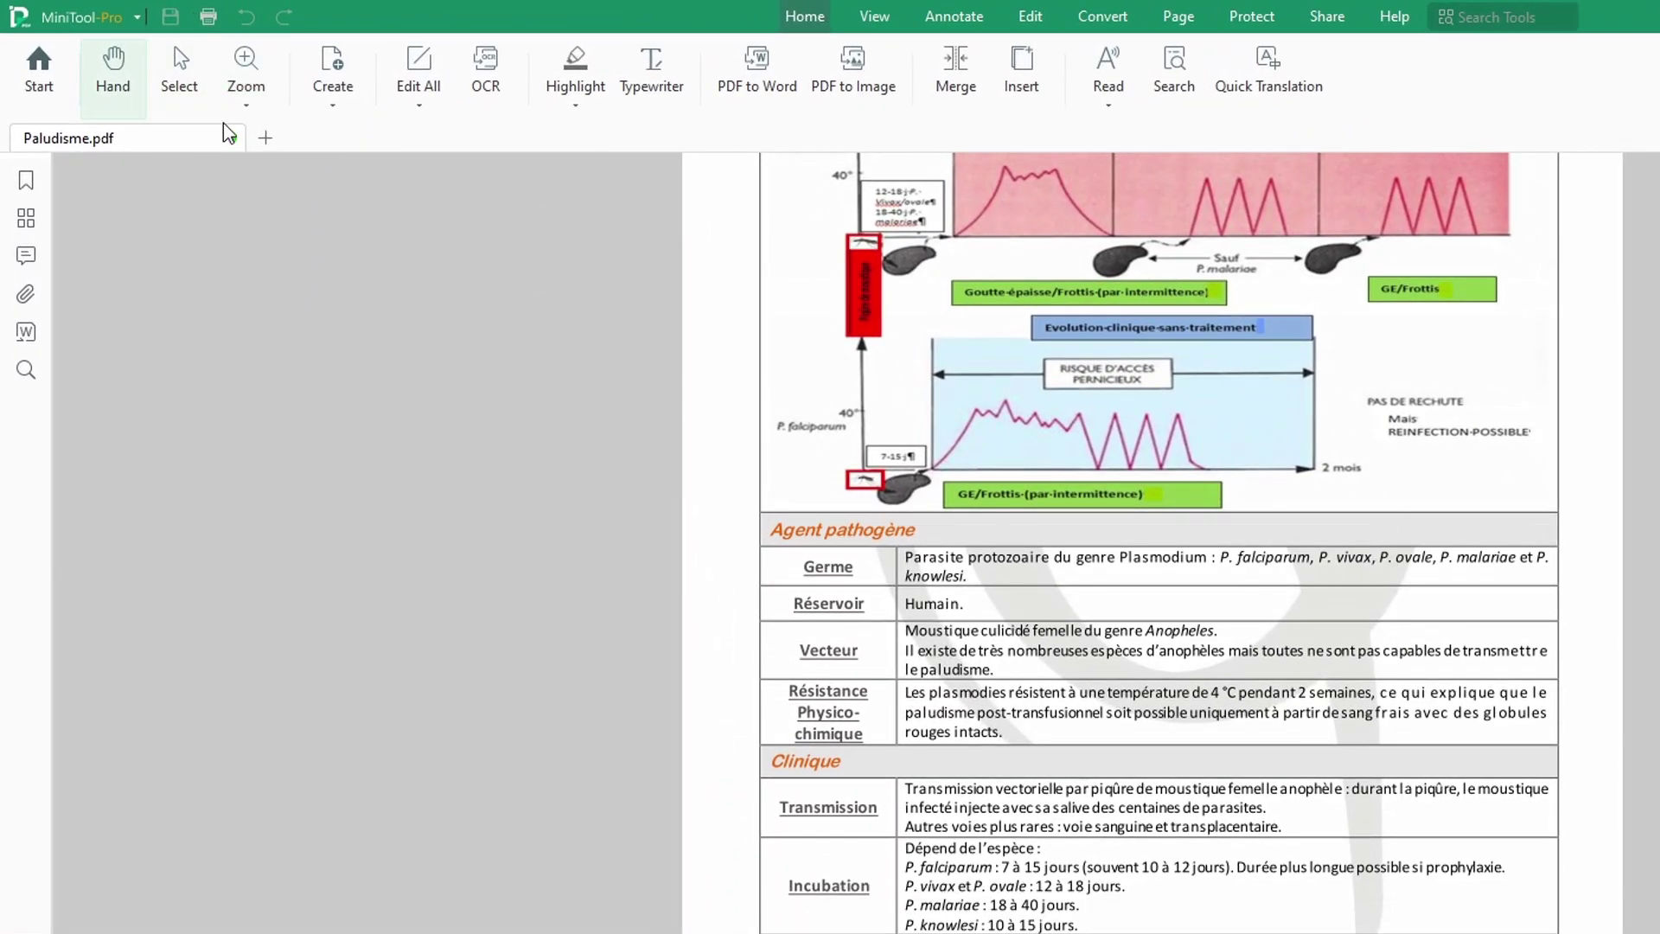
Step: Create a blank-page document, NewFile9.pdf, after checking the page size list
click(332, 108)
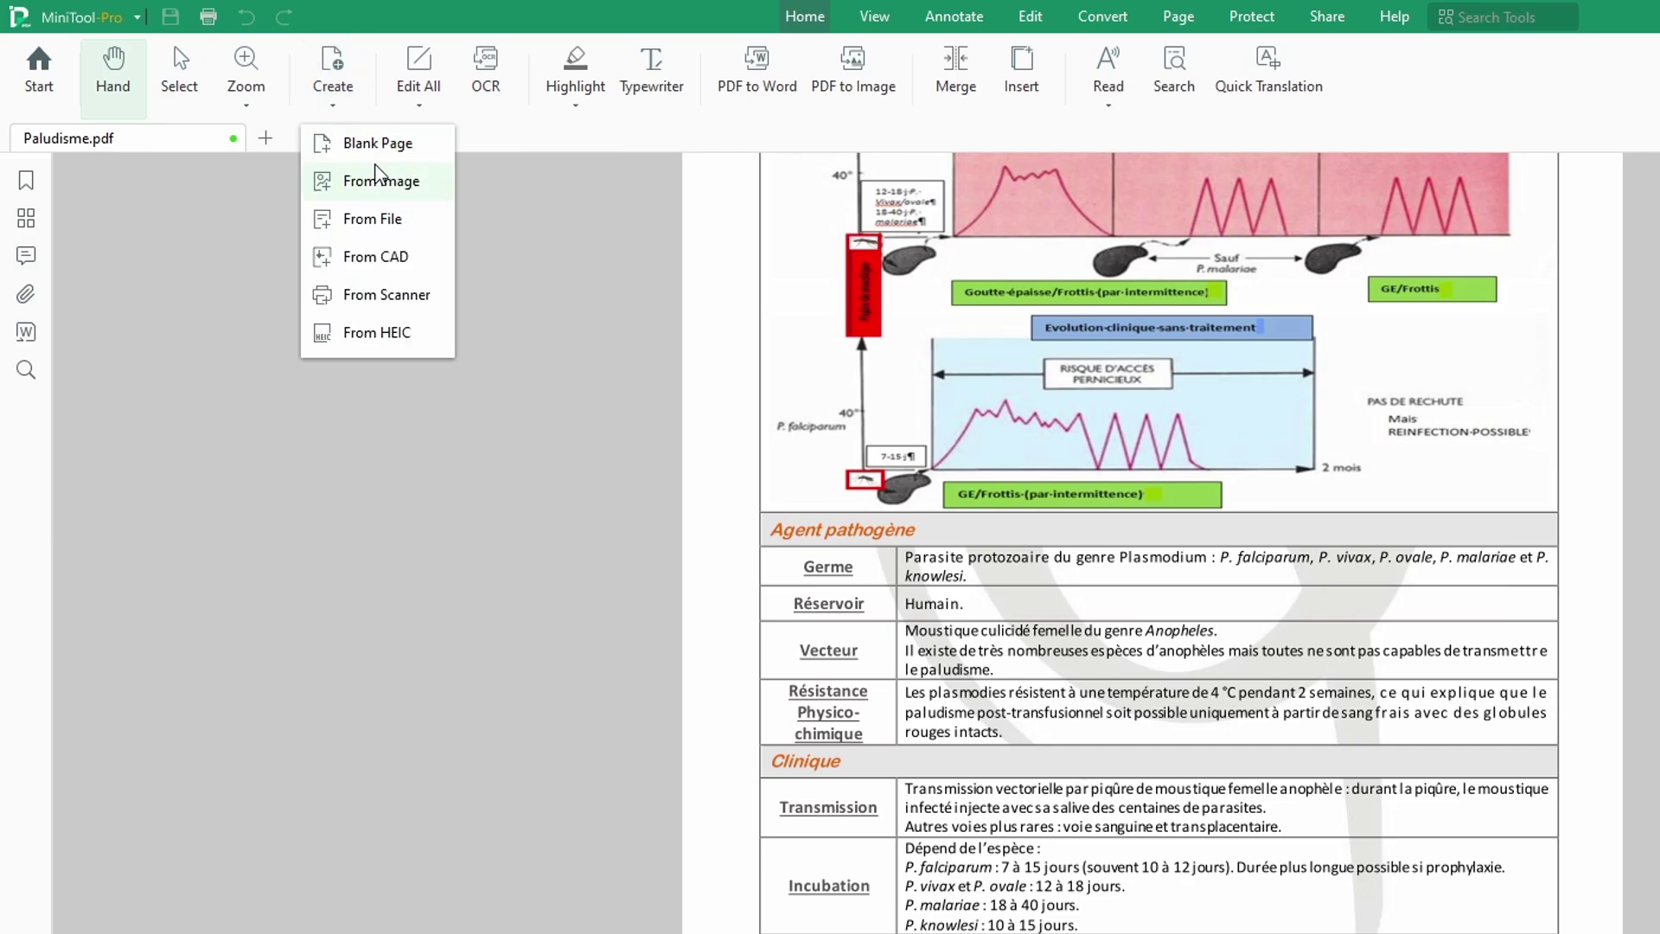
click(400, 146)
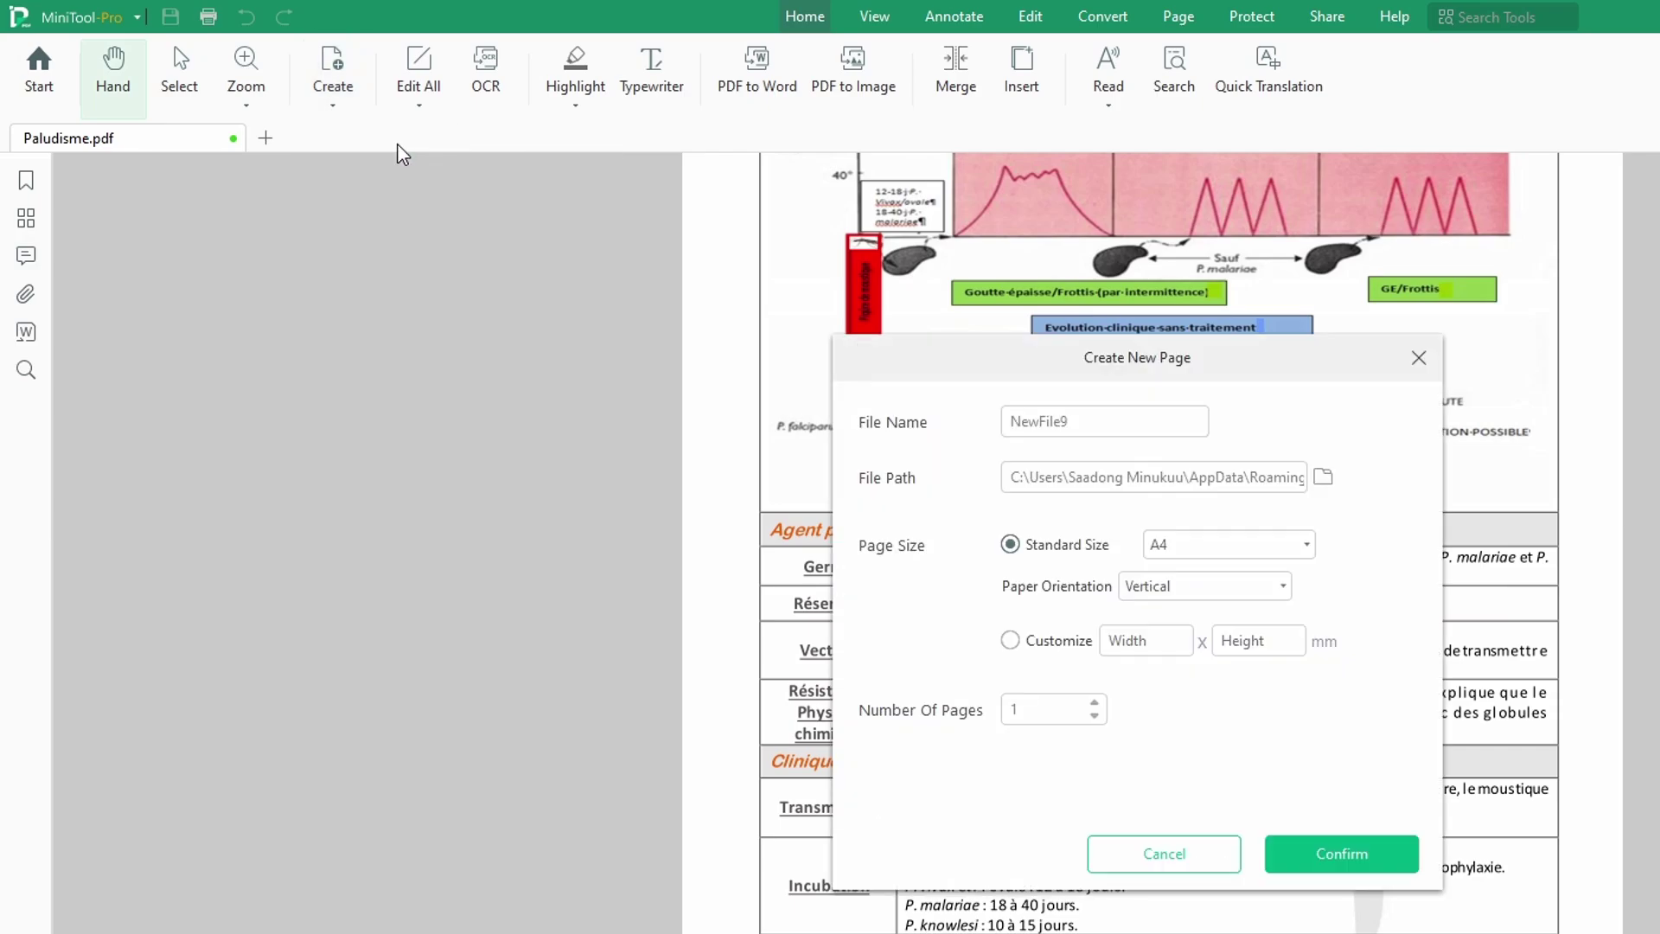
click(1232, 550)
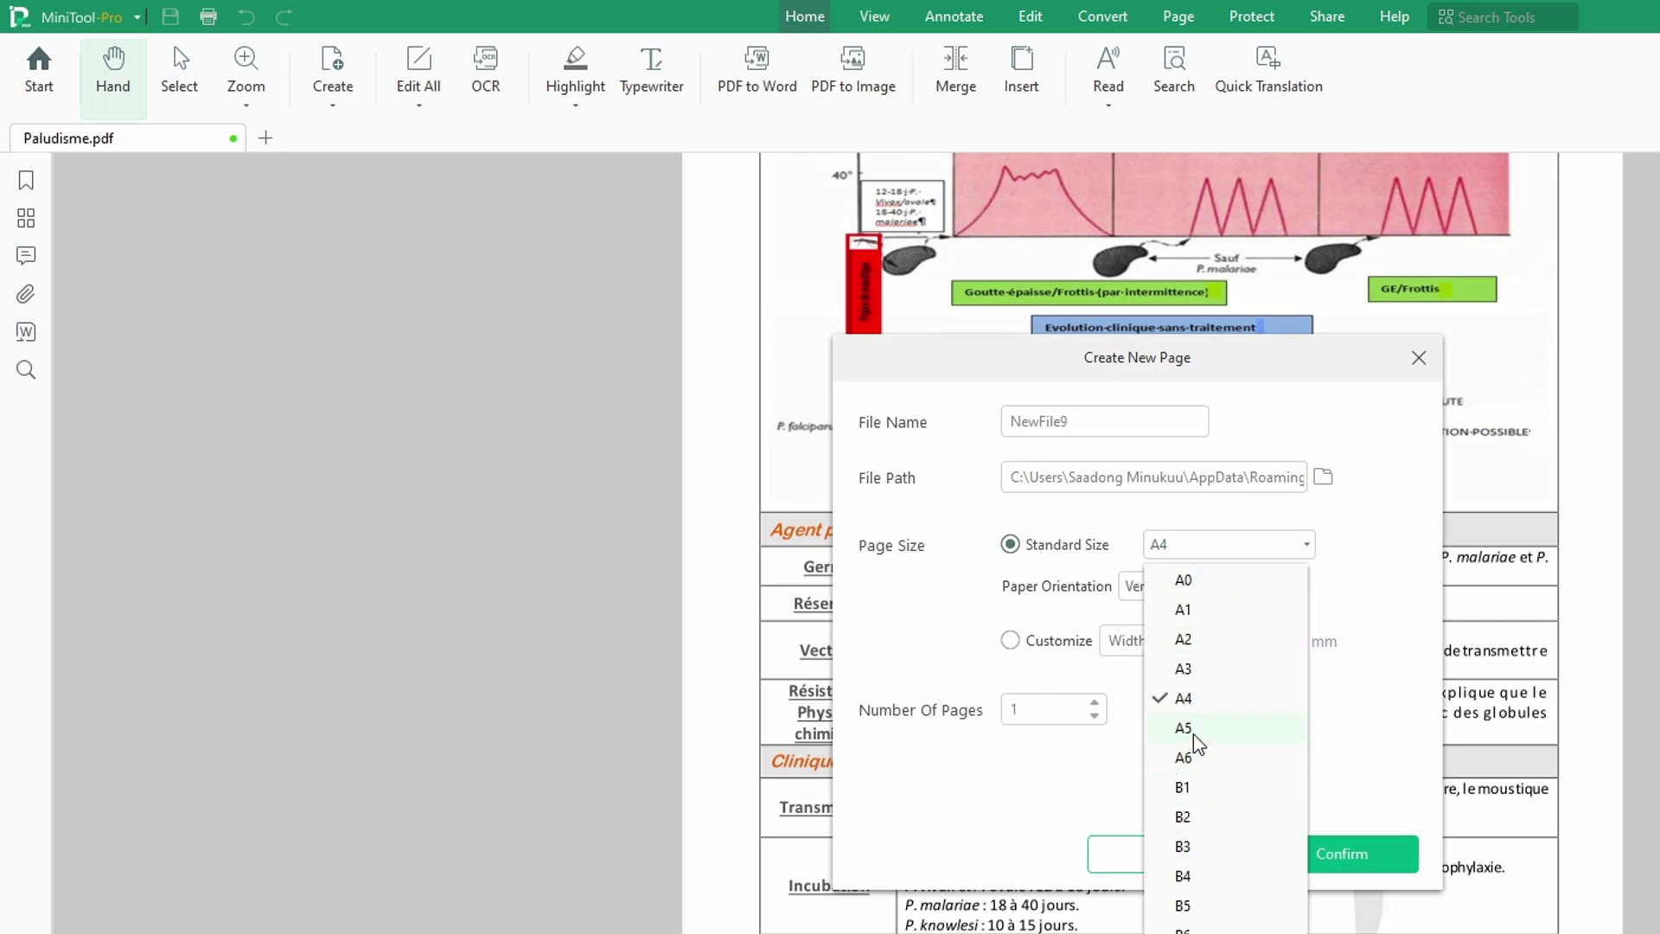
click(1361, 831)
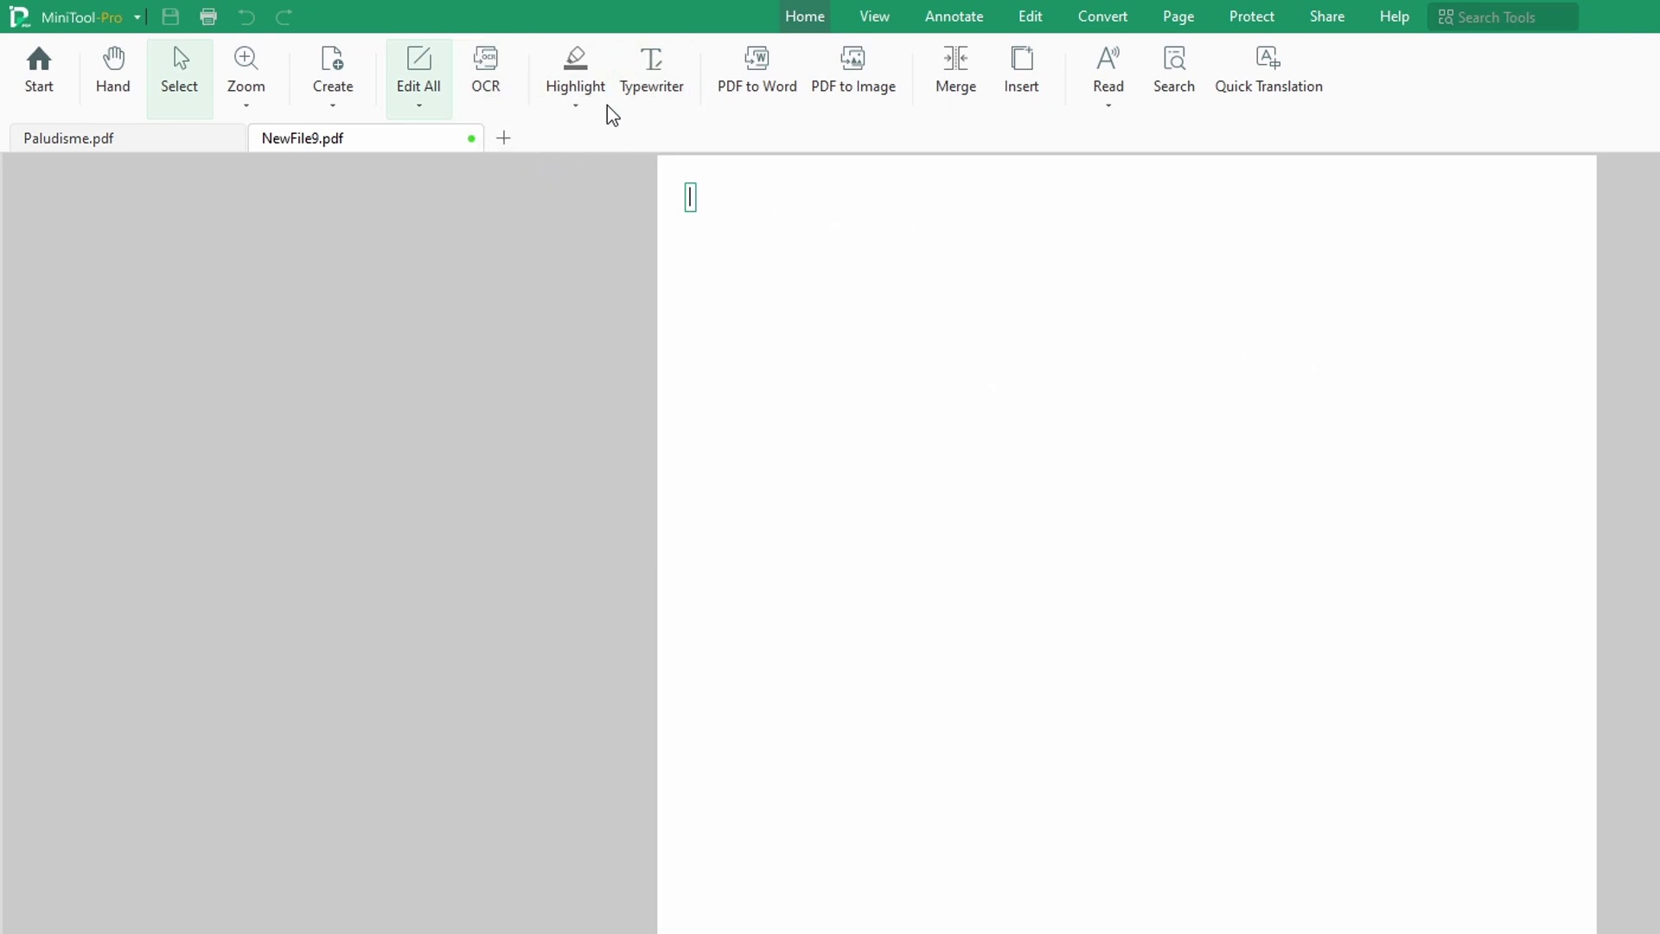
click(770, 90)
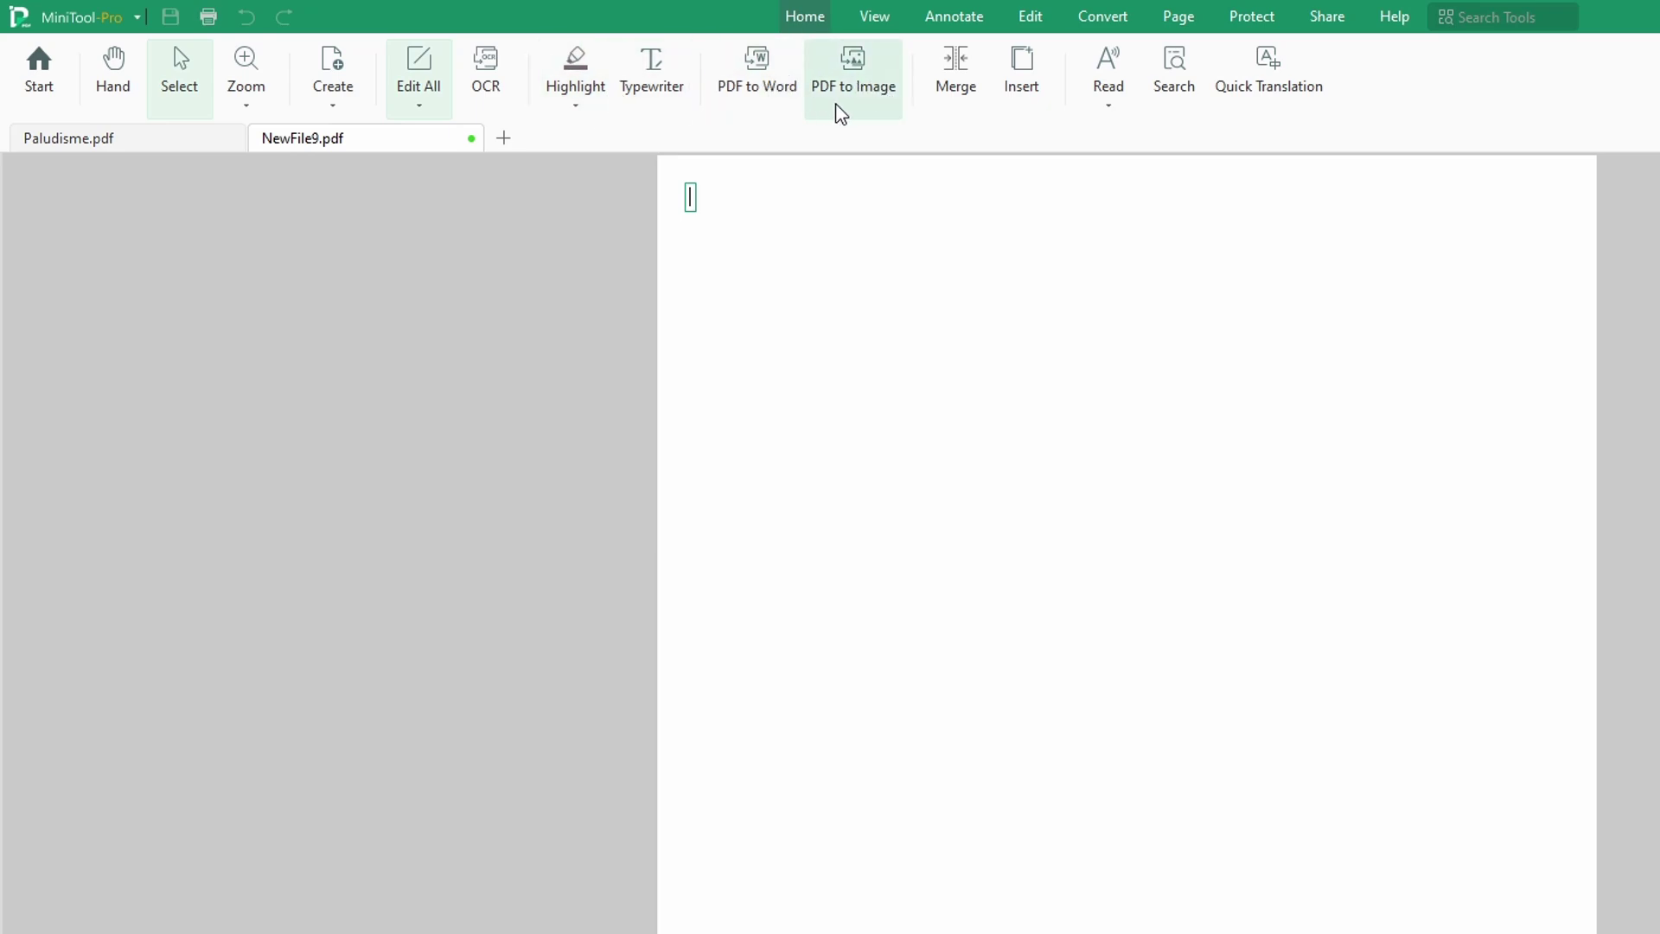
click(1024, 89)
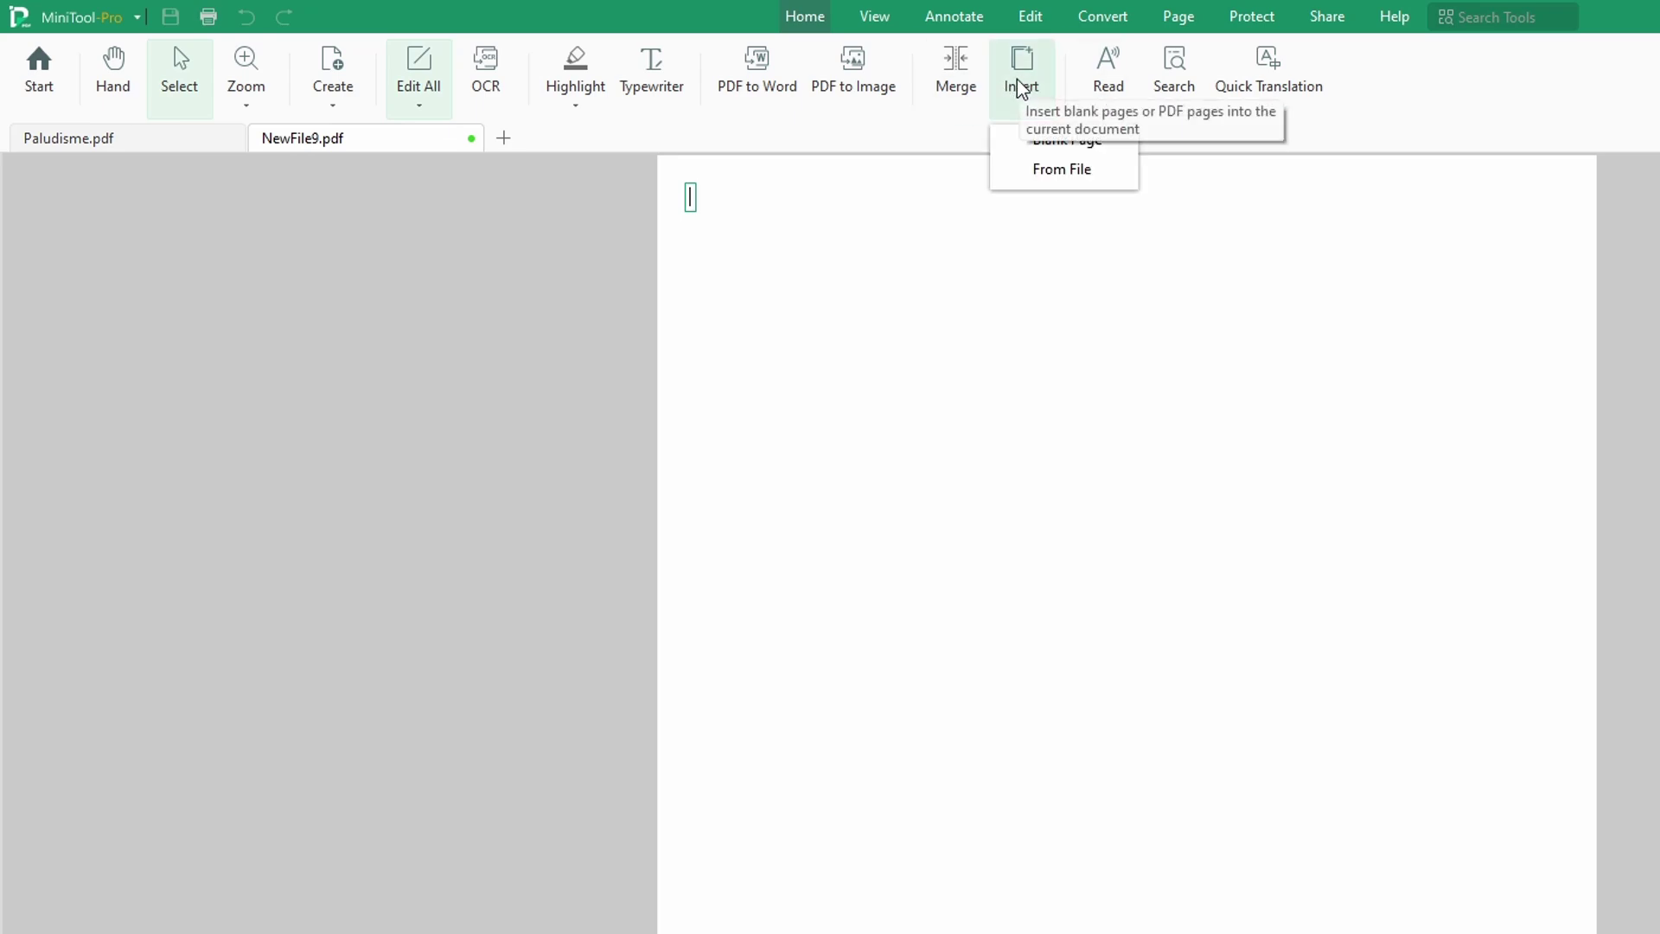
click(1083, 149)
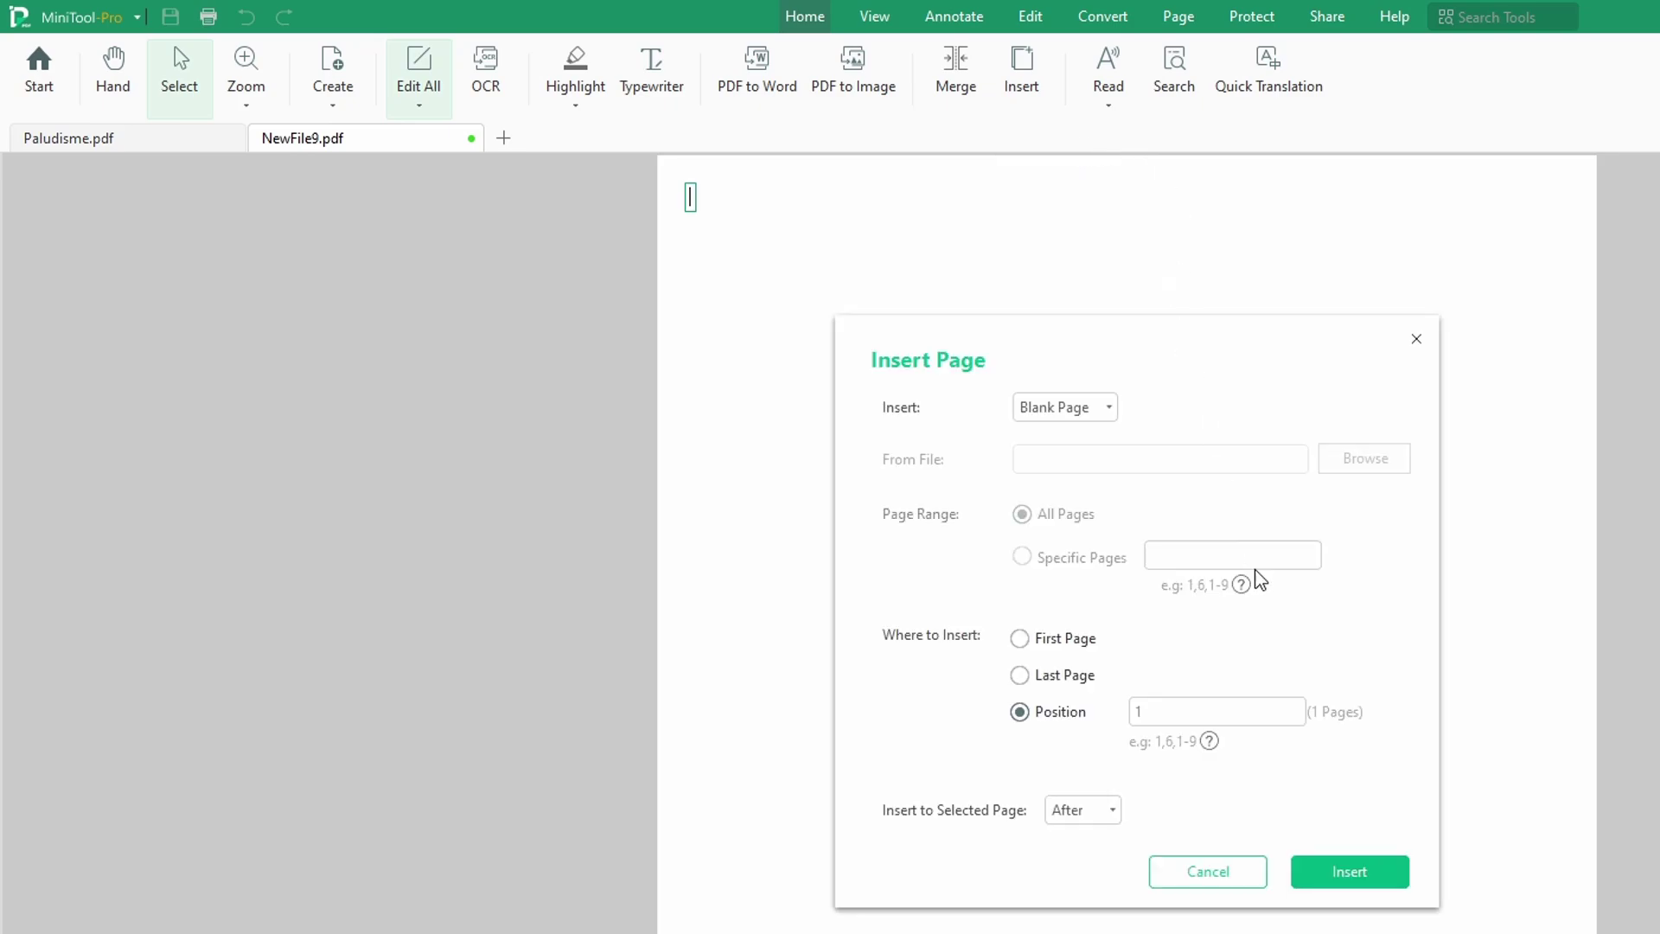
click(1211, 875)
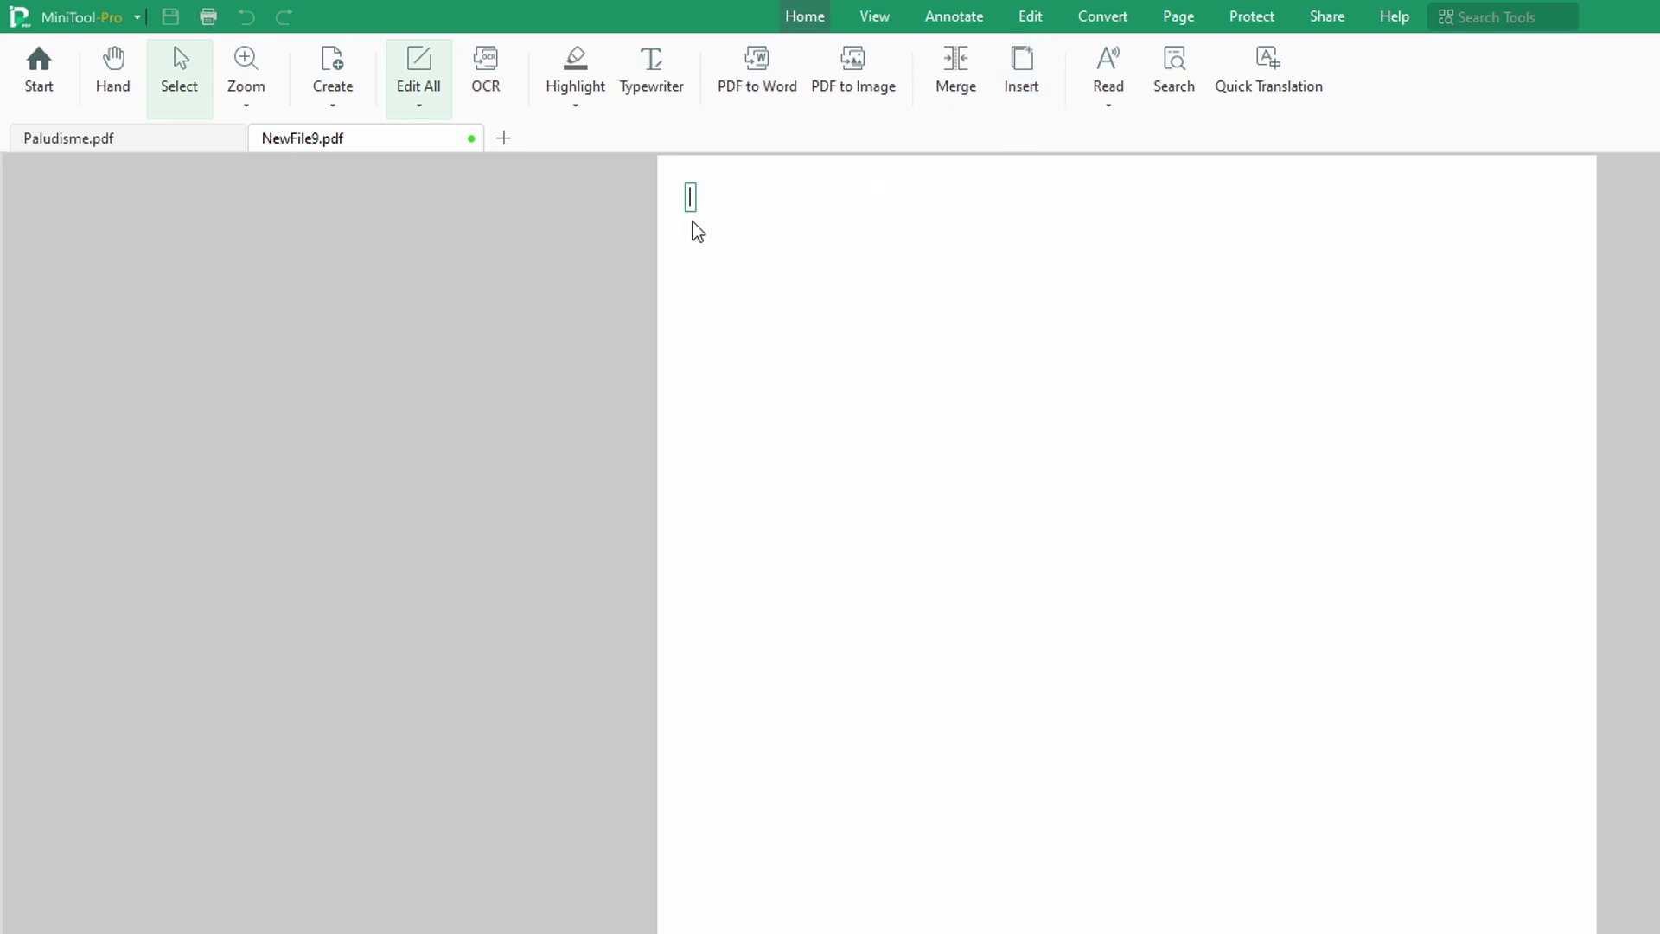
Step: Switch back to the Paludisme.pdf tab and scroll up to its first page
click(1107, 107)
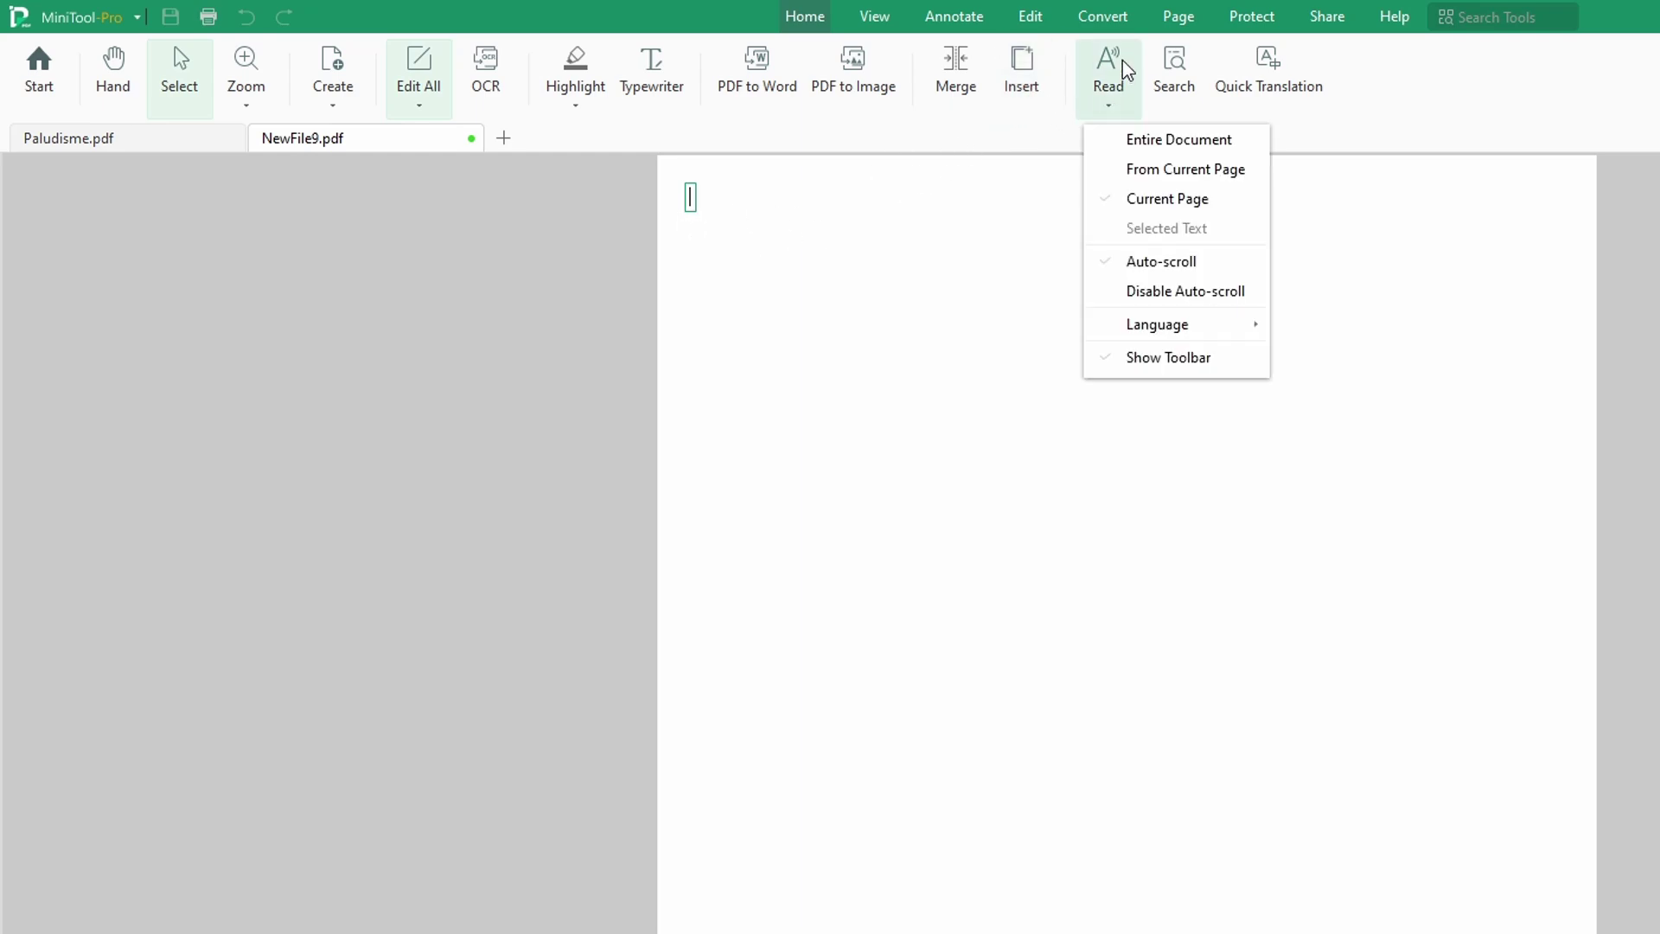
click(1119, 539)
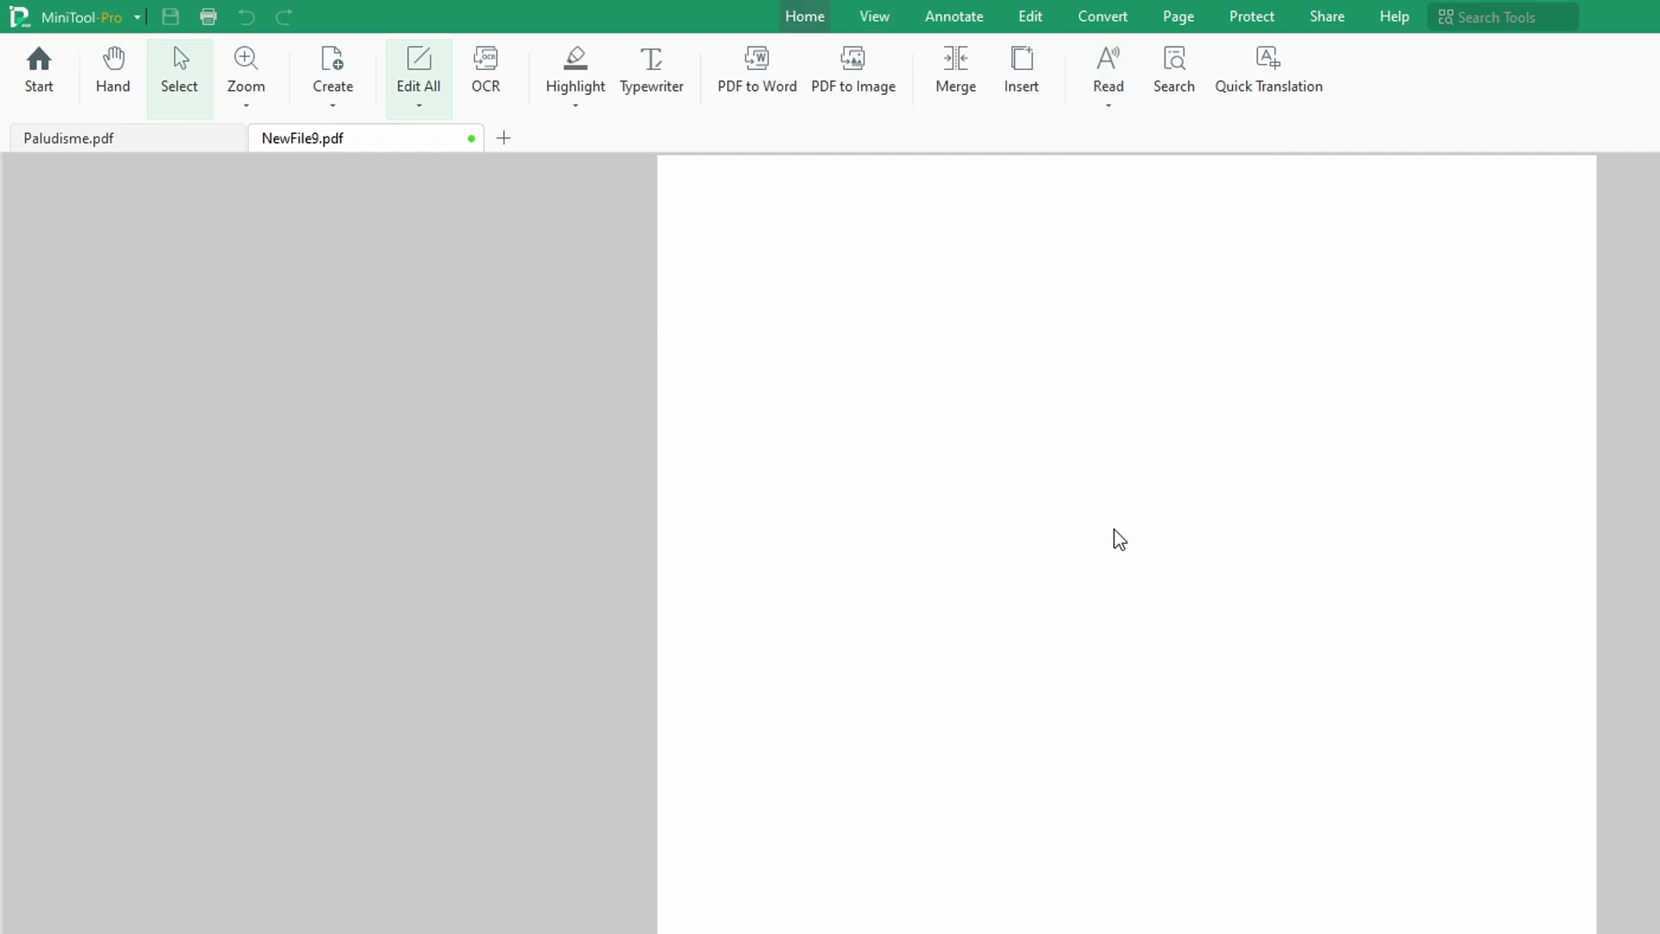
click(93, 138)
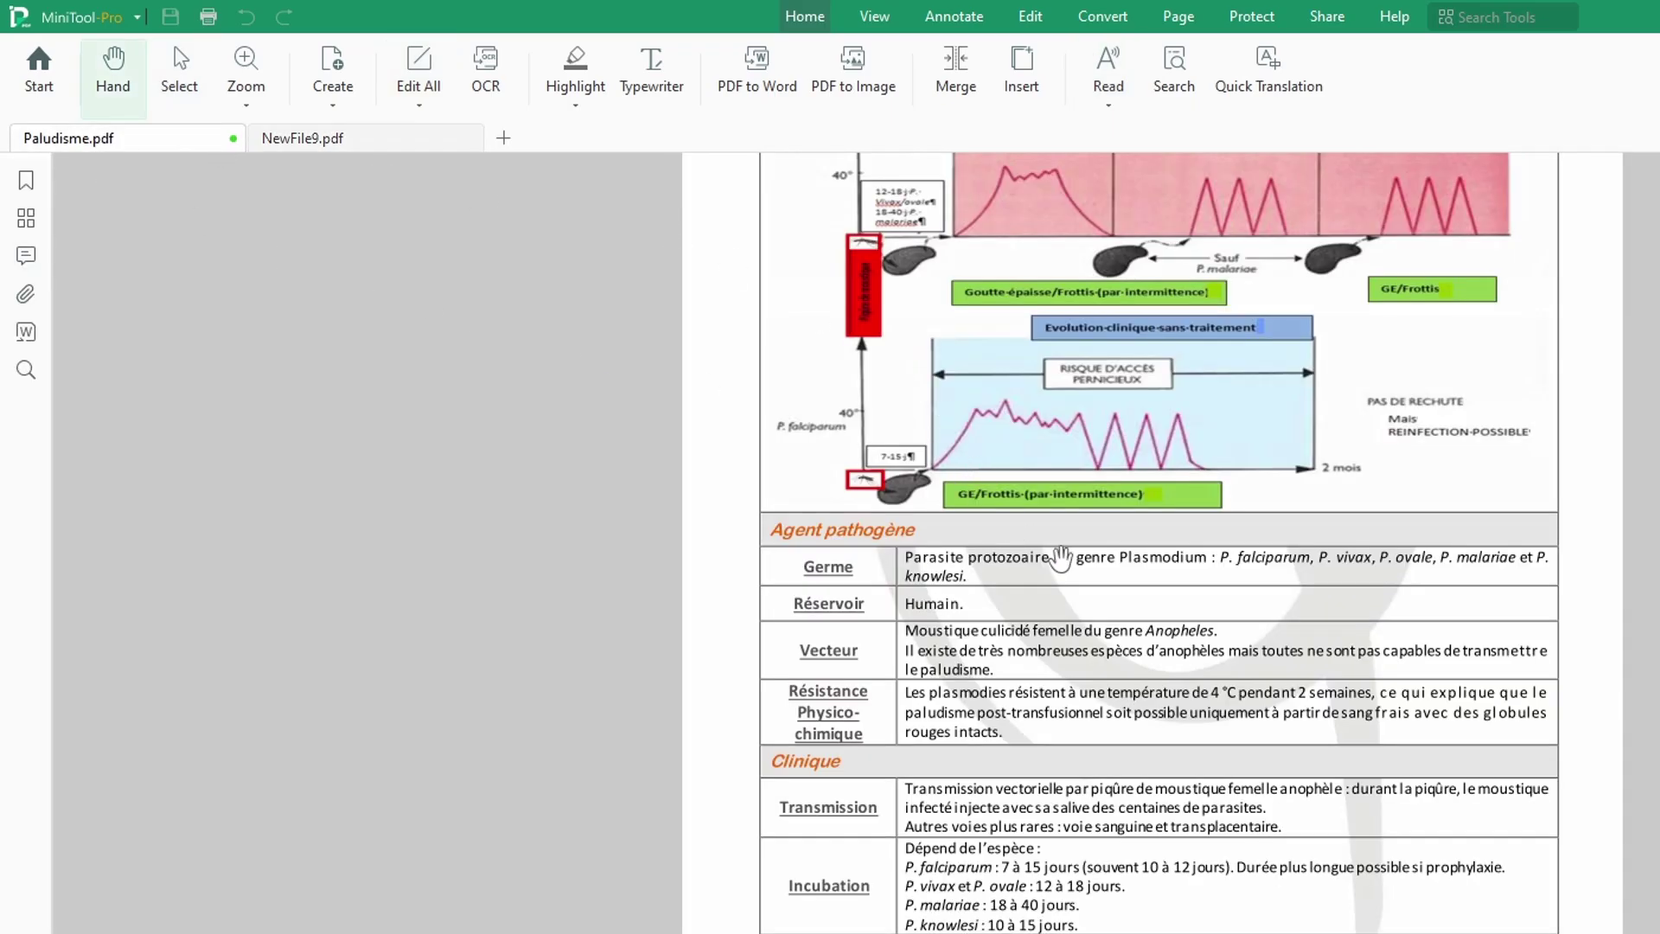
scroll(1124, 484, up, 3)
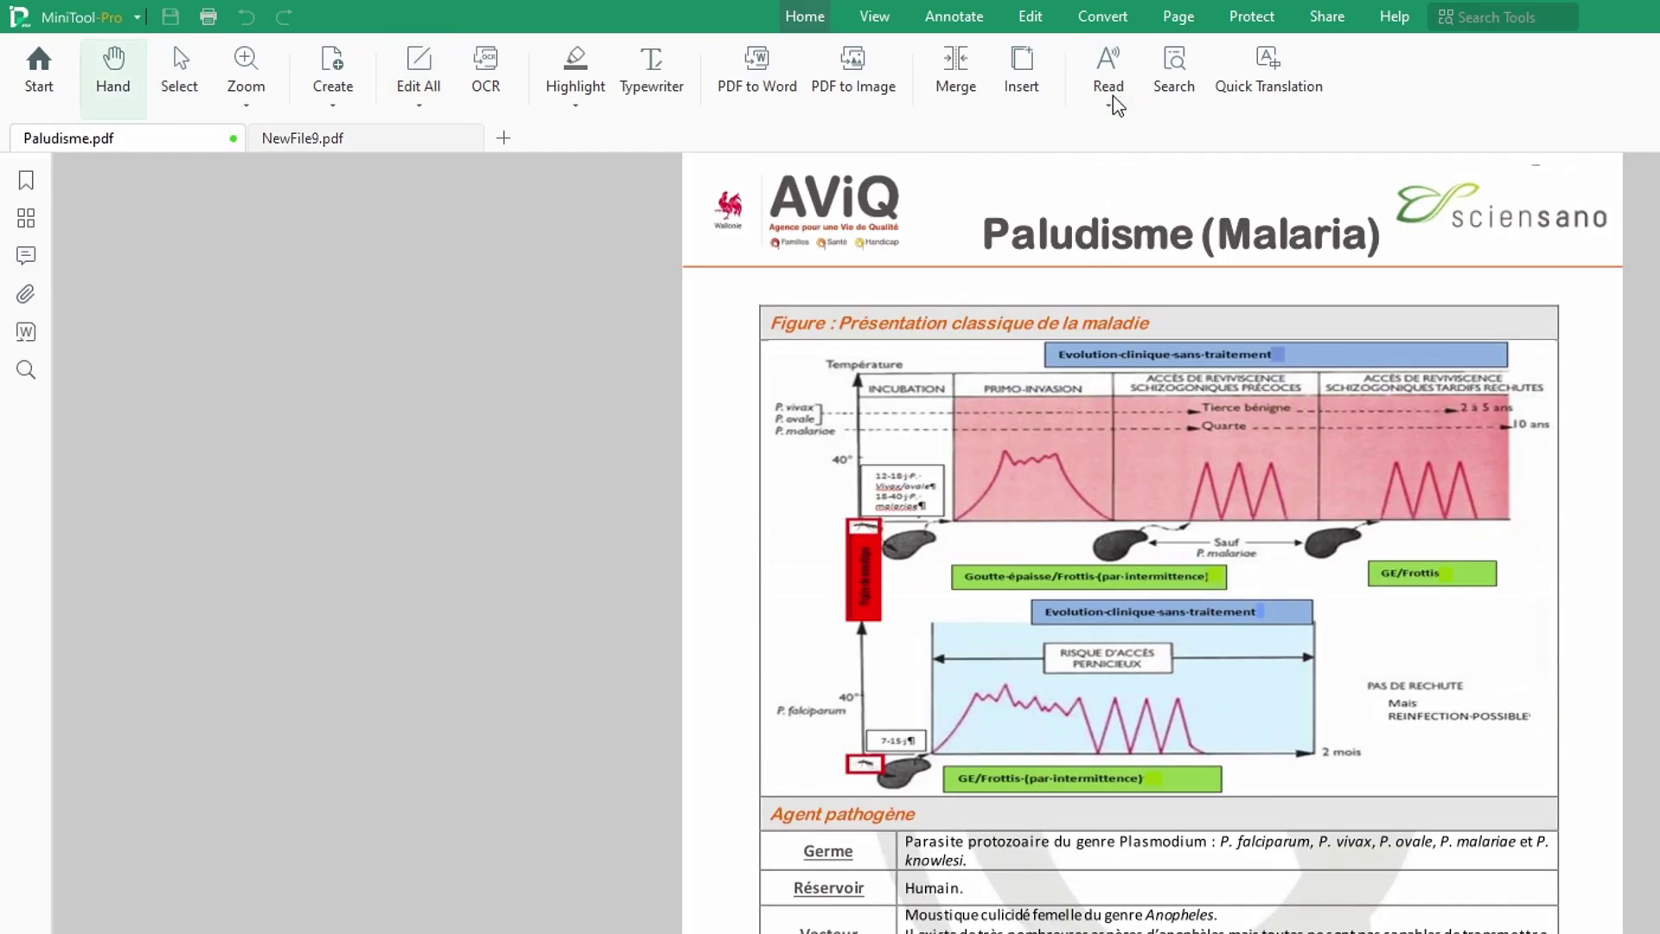
Step: Have the entire document read aloud, then bring up Search & Replace
click(1113, 97)
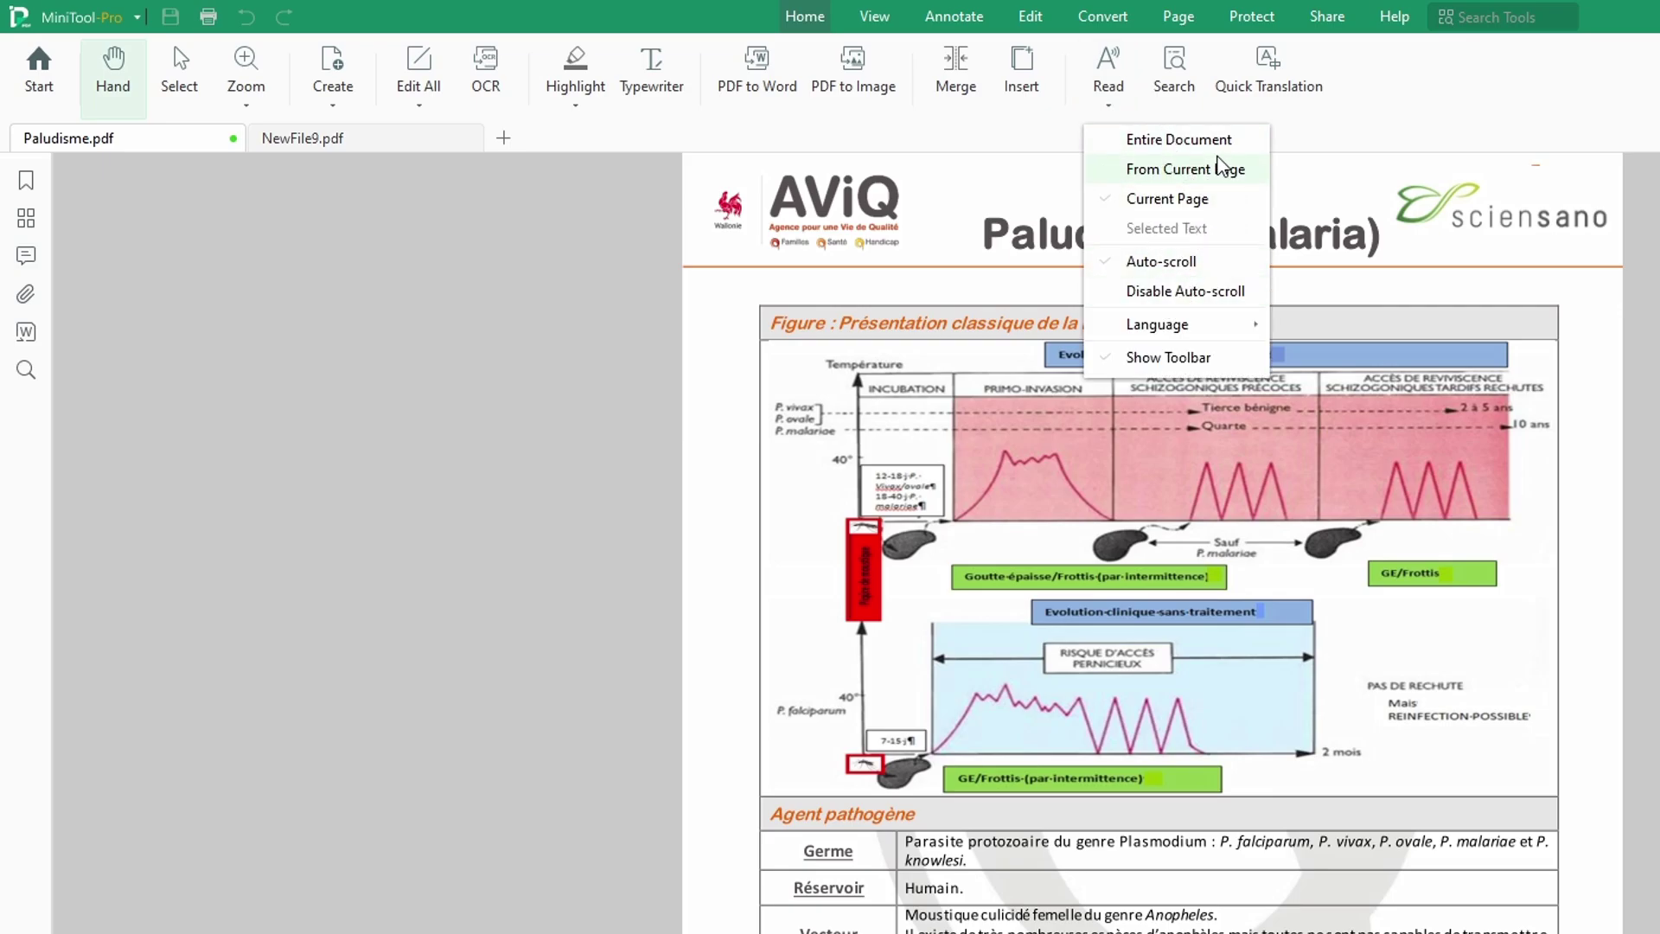
click(1177, 140)
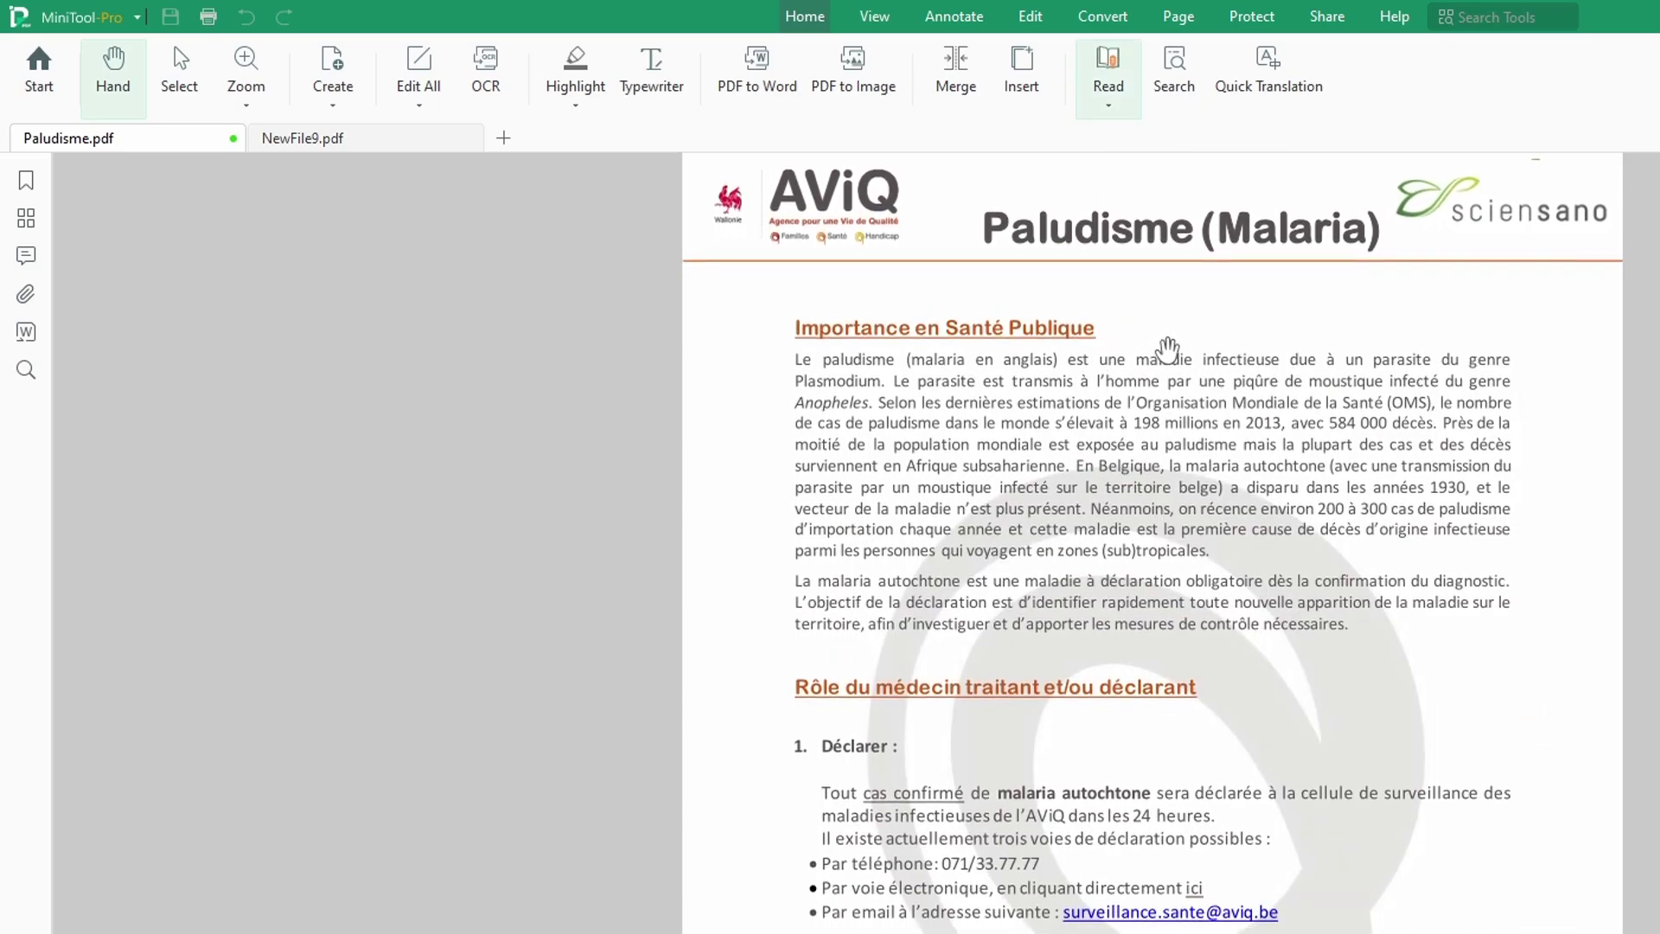
click(1110, 86)
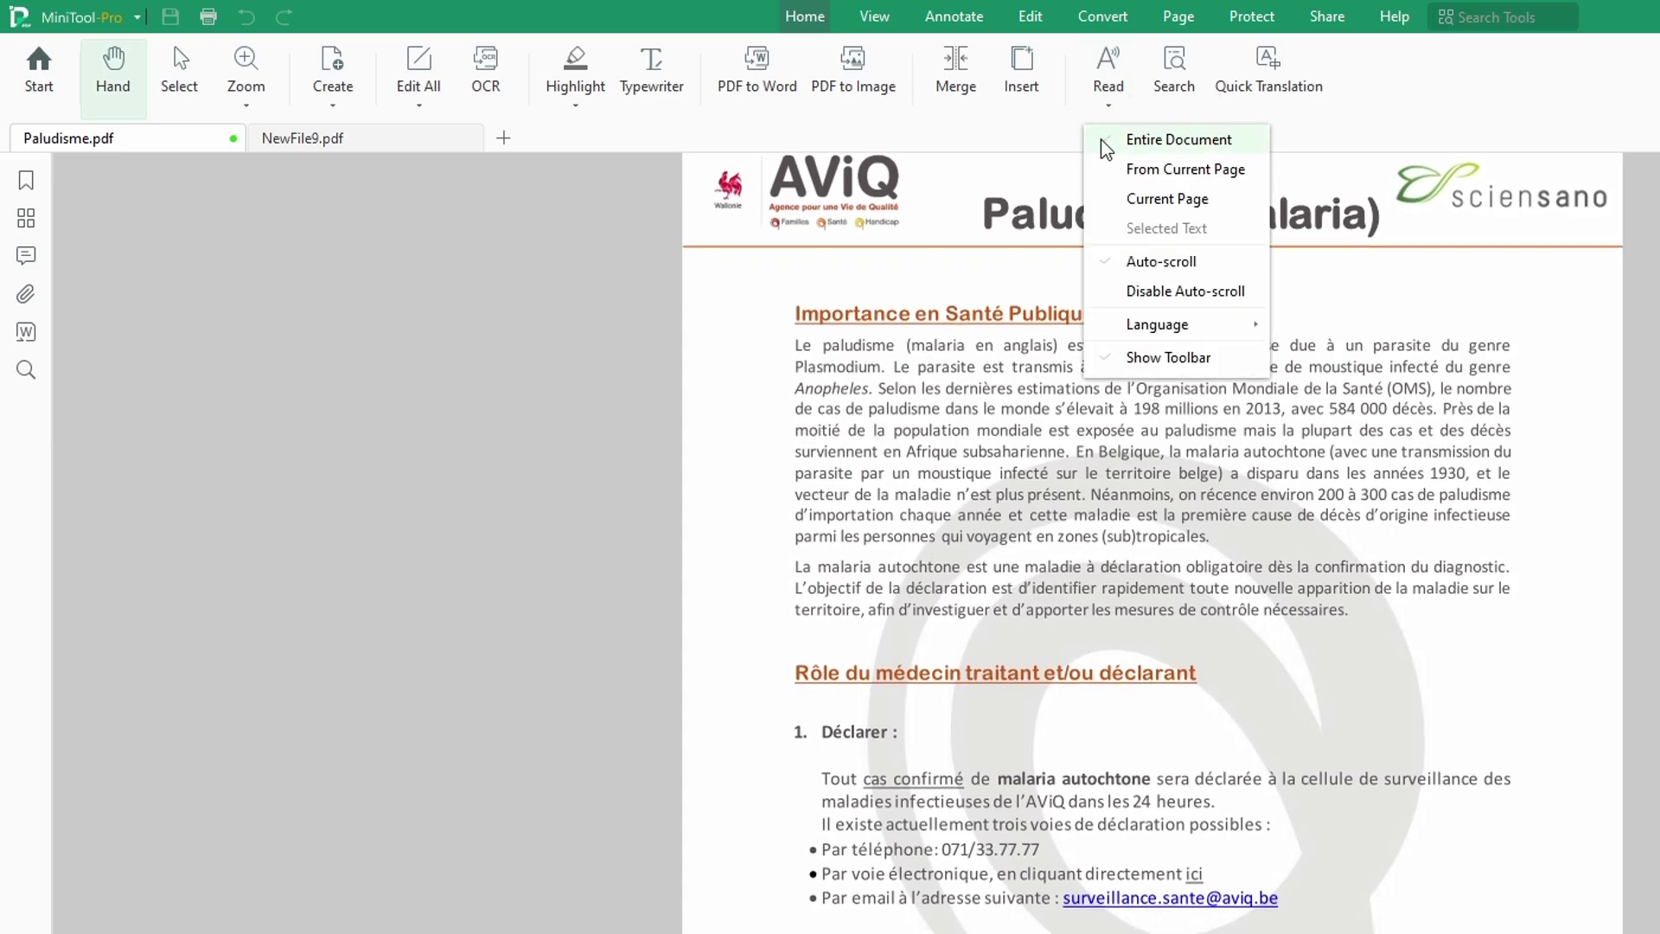
click(1178, 74)
click(1178, 74)
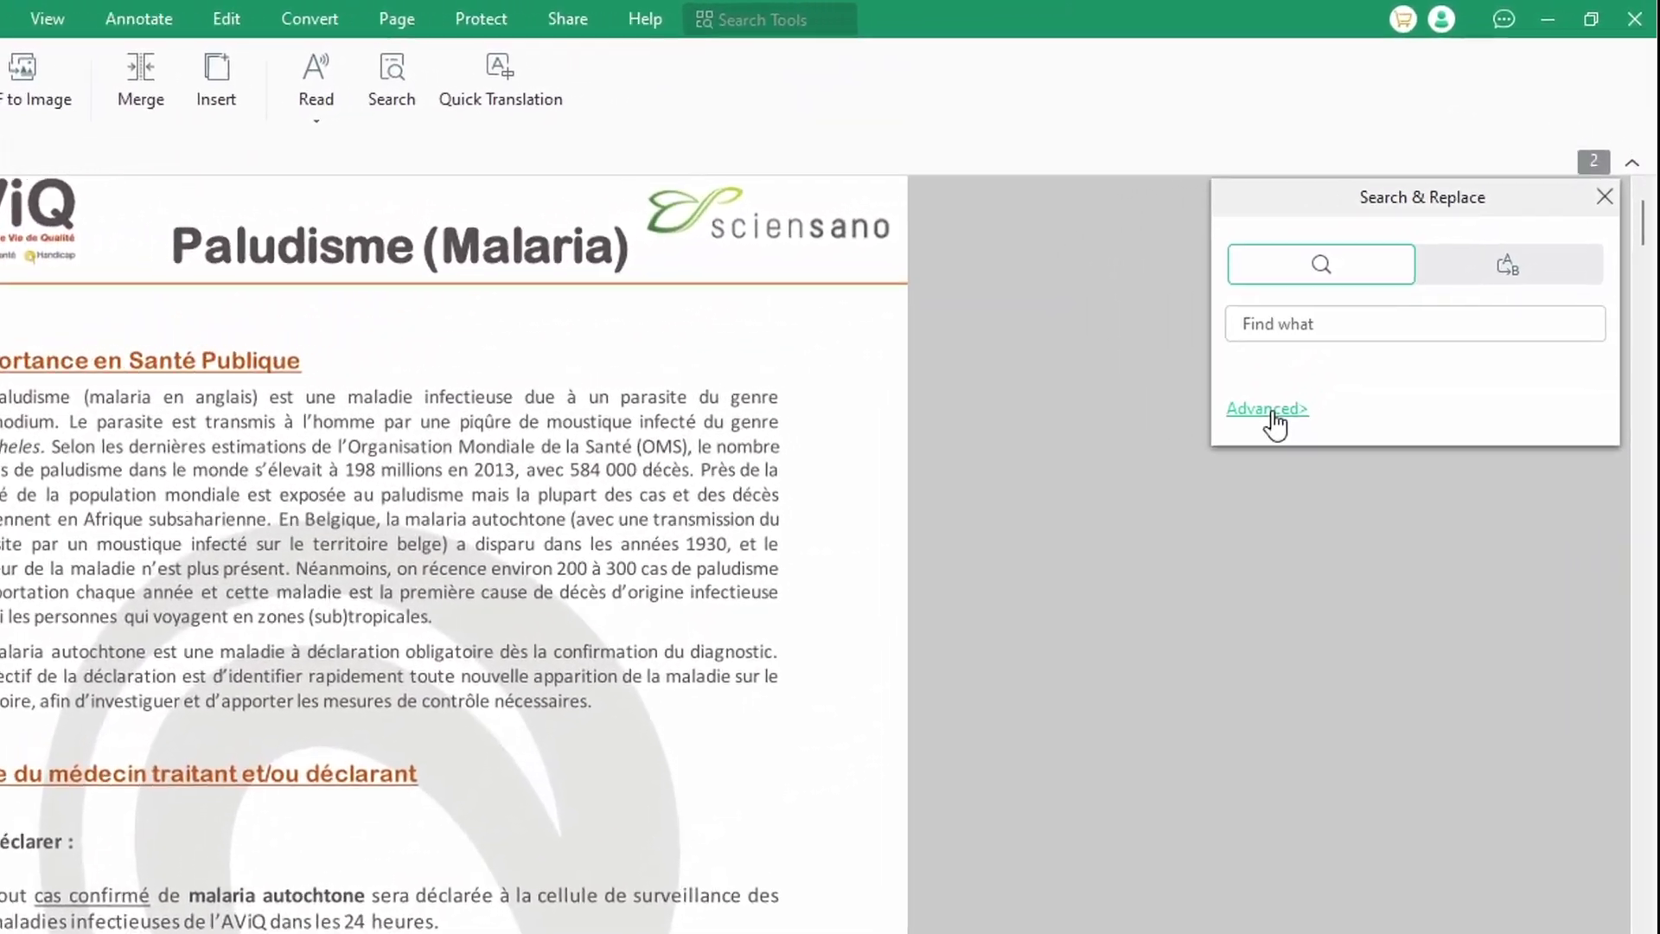
Step: Search the whole document for 'IL' using the advanced search options
click(1414, 260)
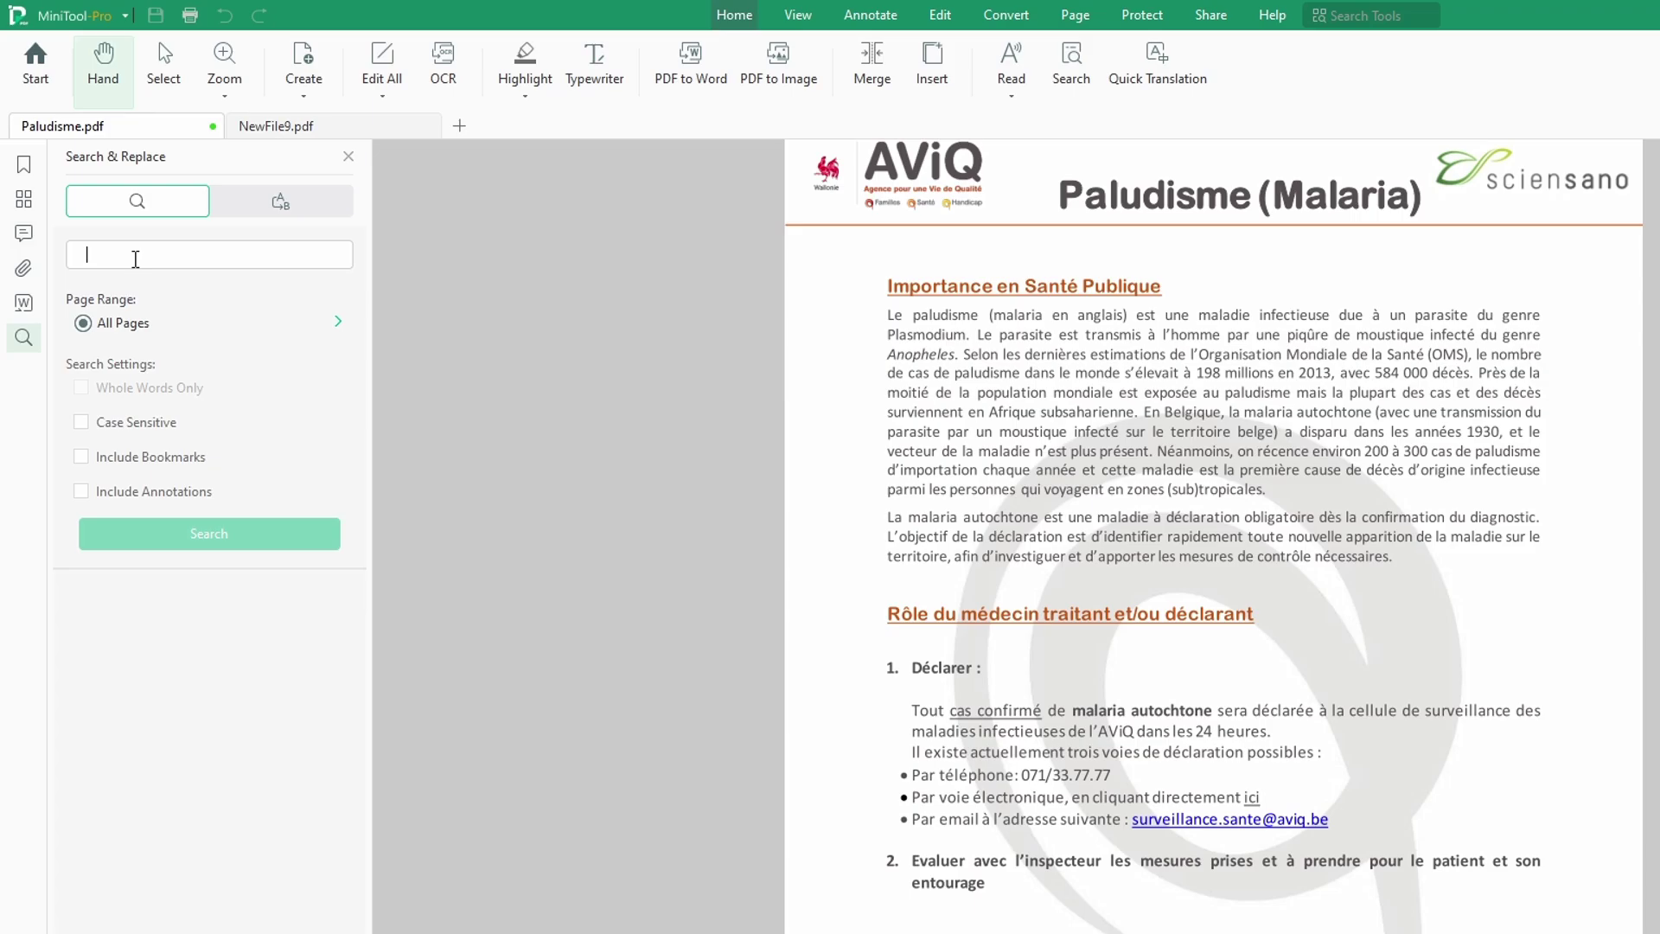
text(IL)
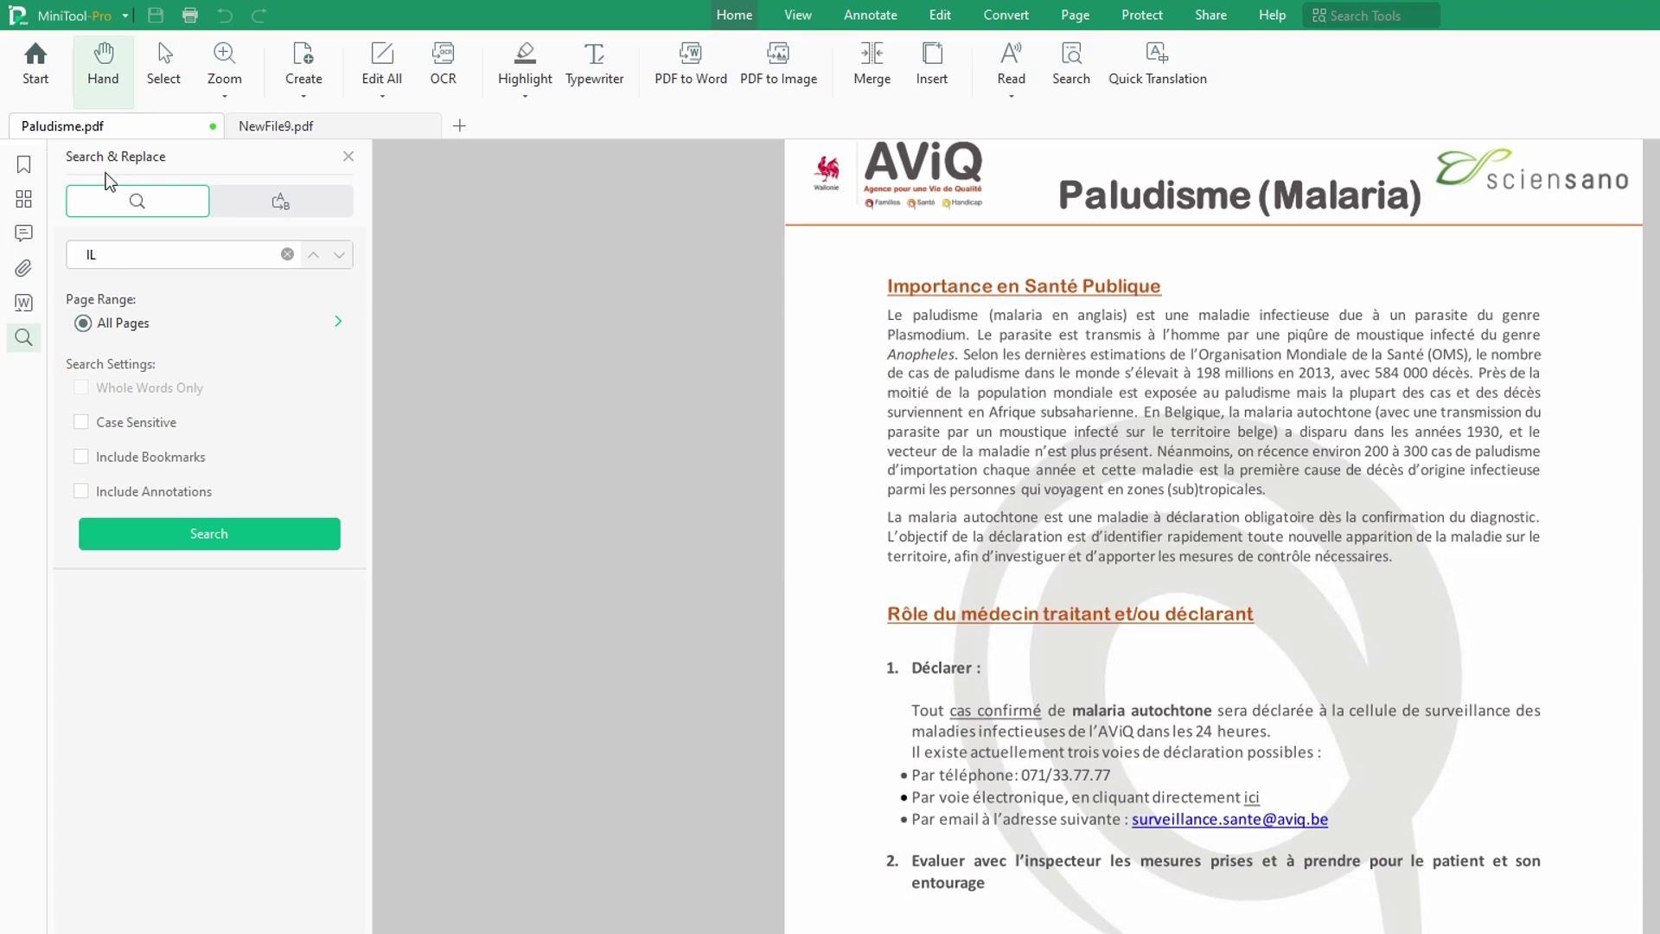
click(216, 535)
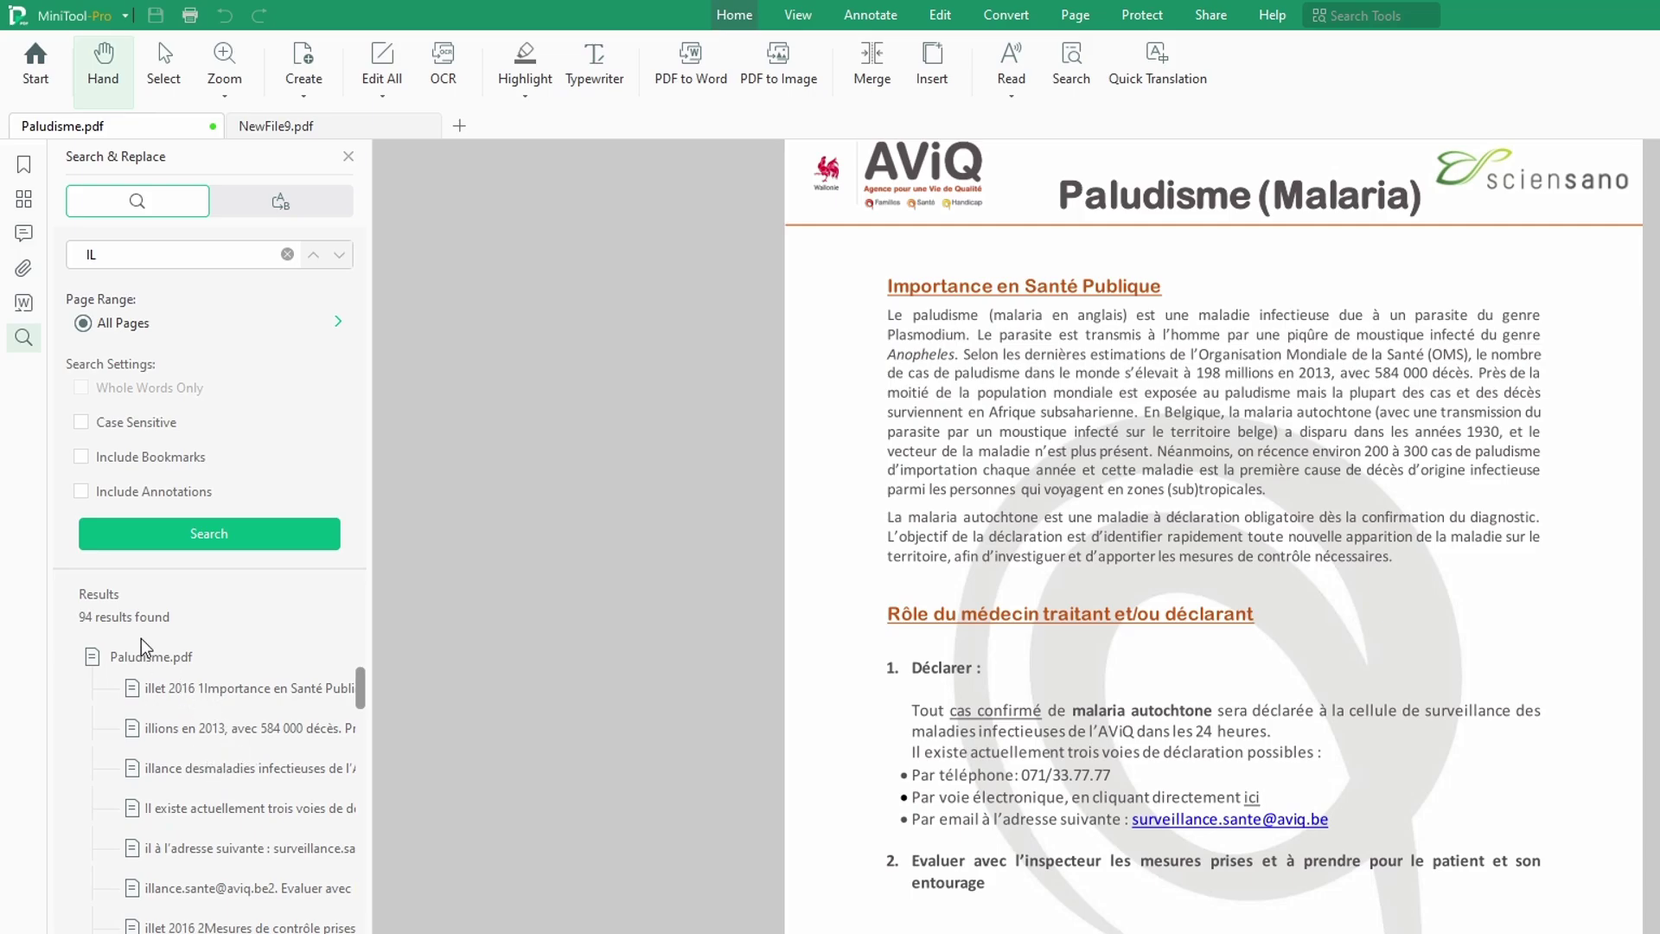
Step: Jump through five IL matches, including 'Il existe actuellement' and the page-2 footer
click(270, 707)
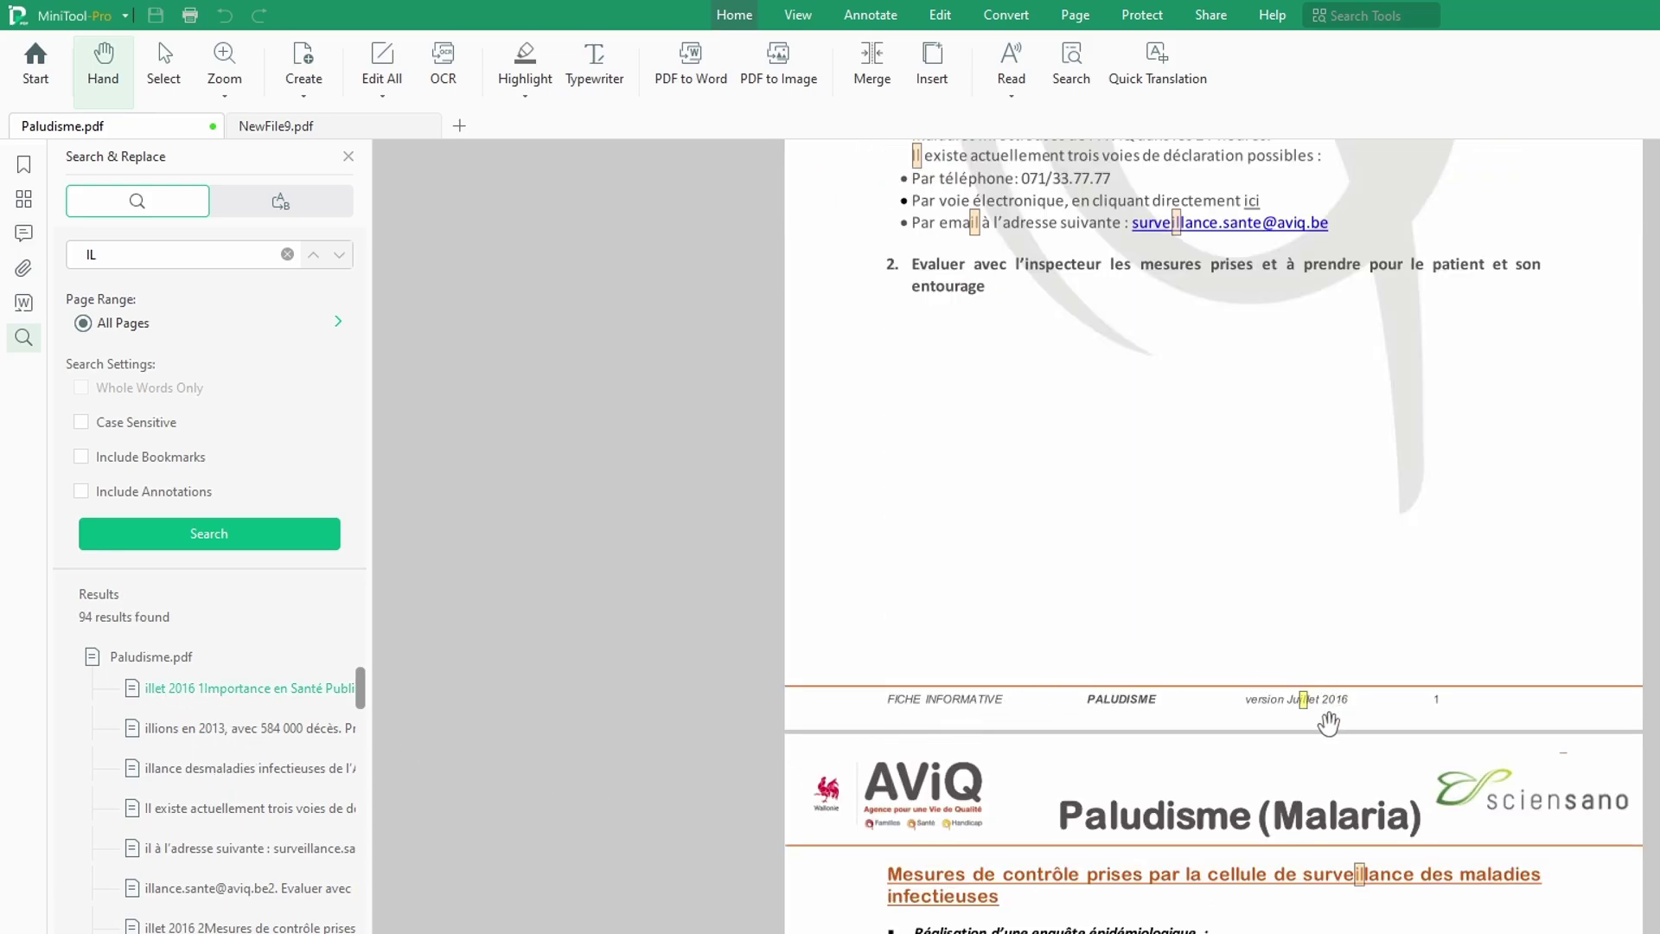
click(256, 811)
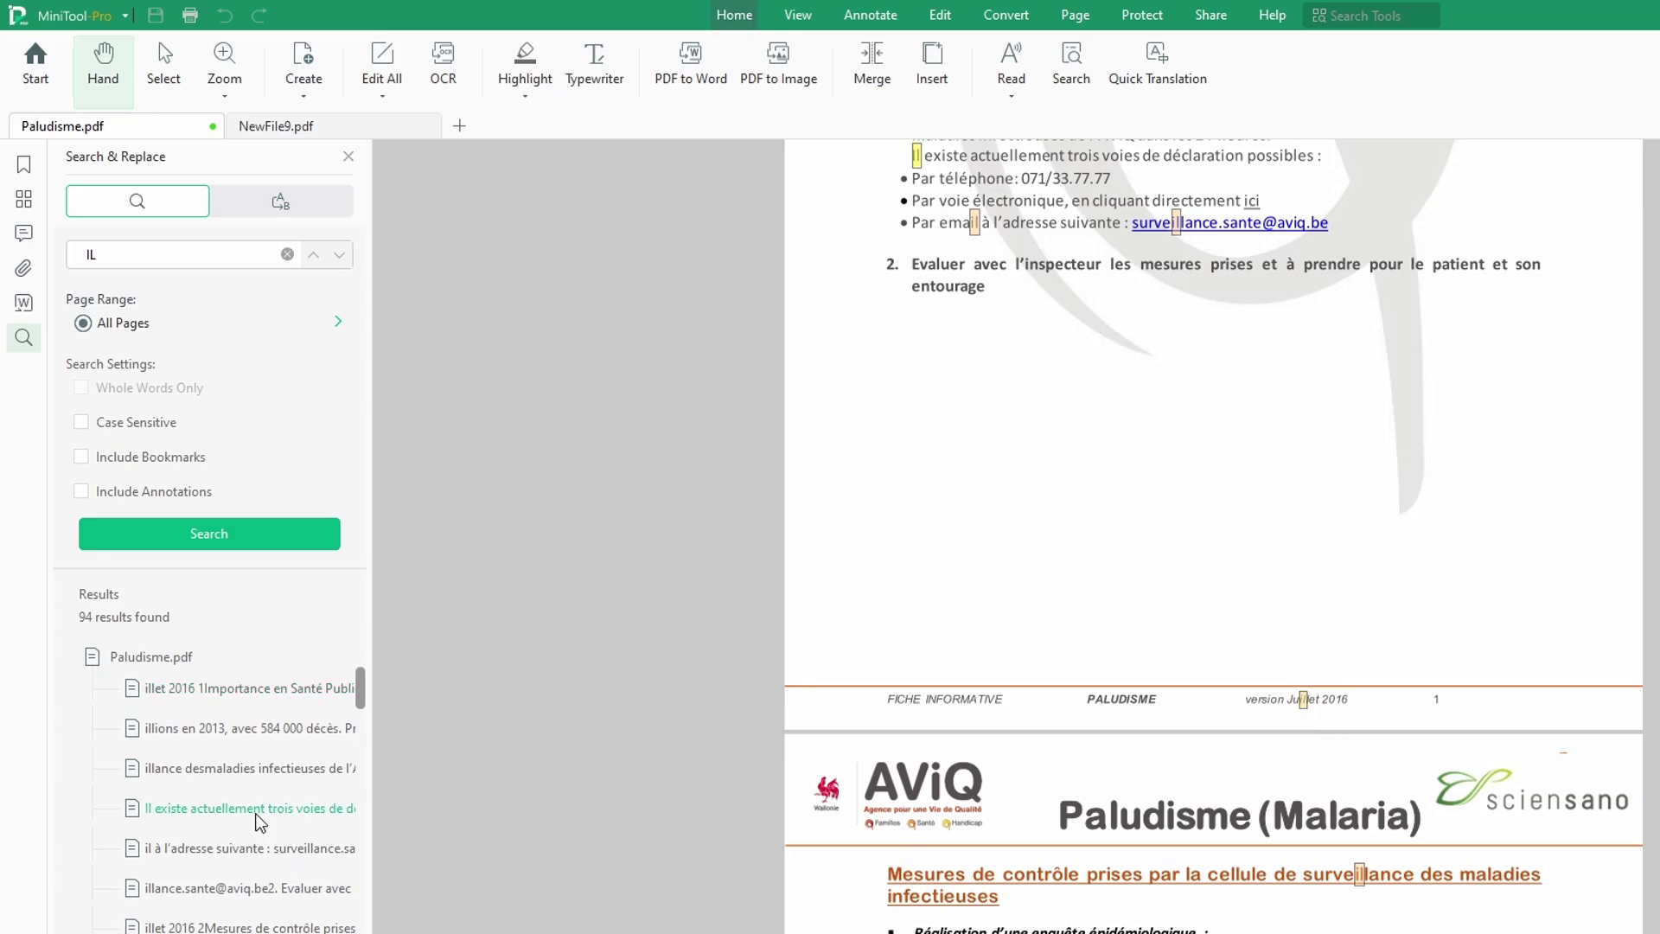
click(269, 772)
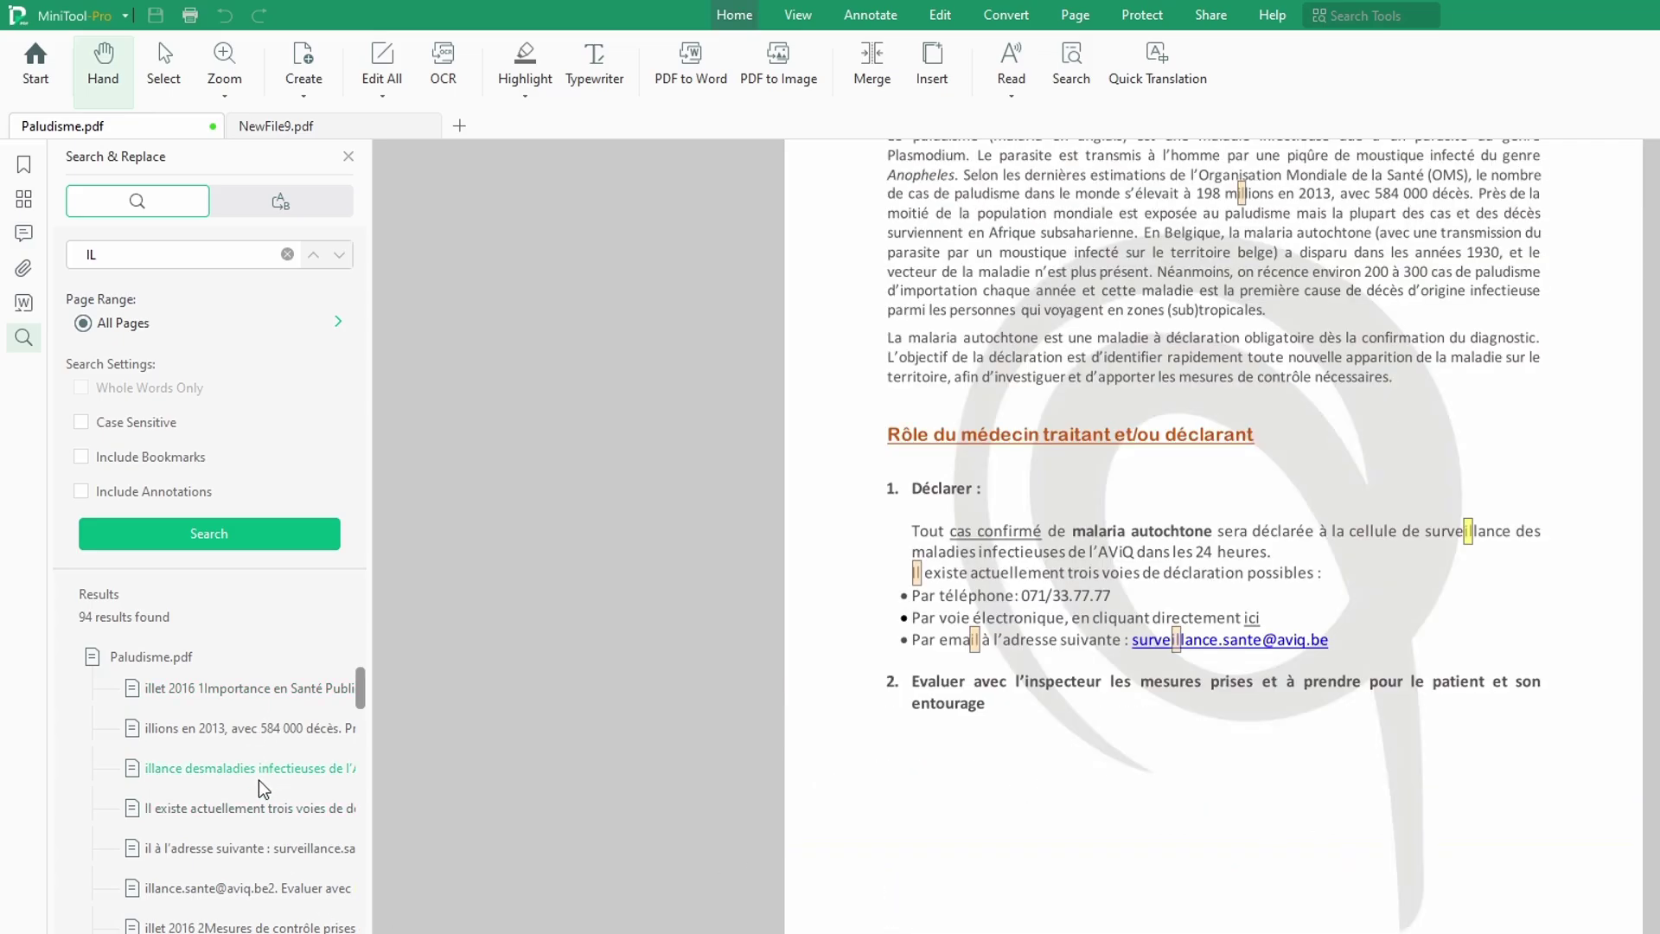
click(244, 854)
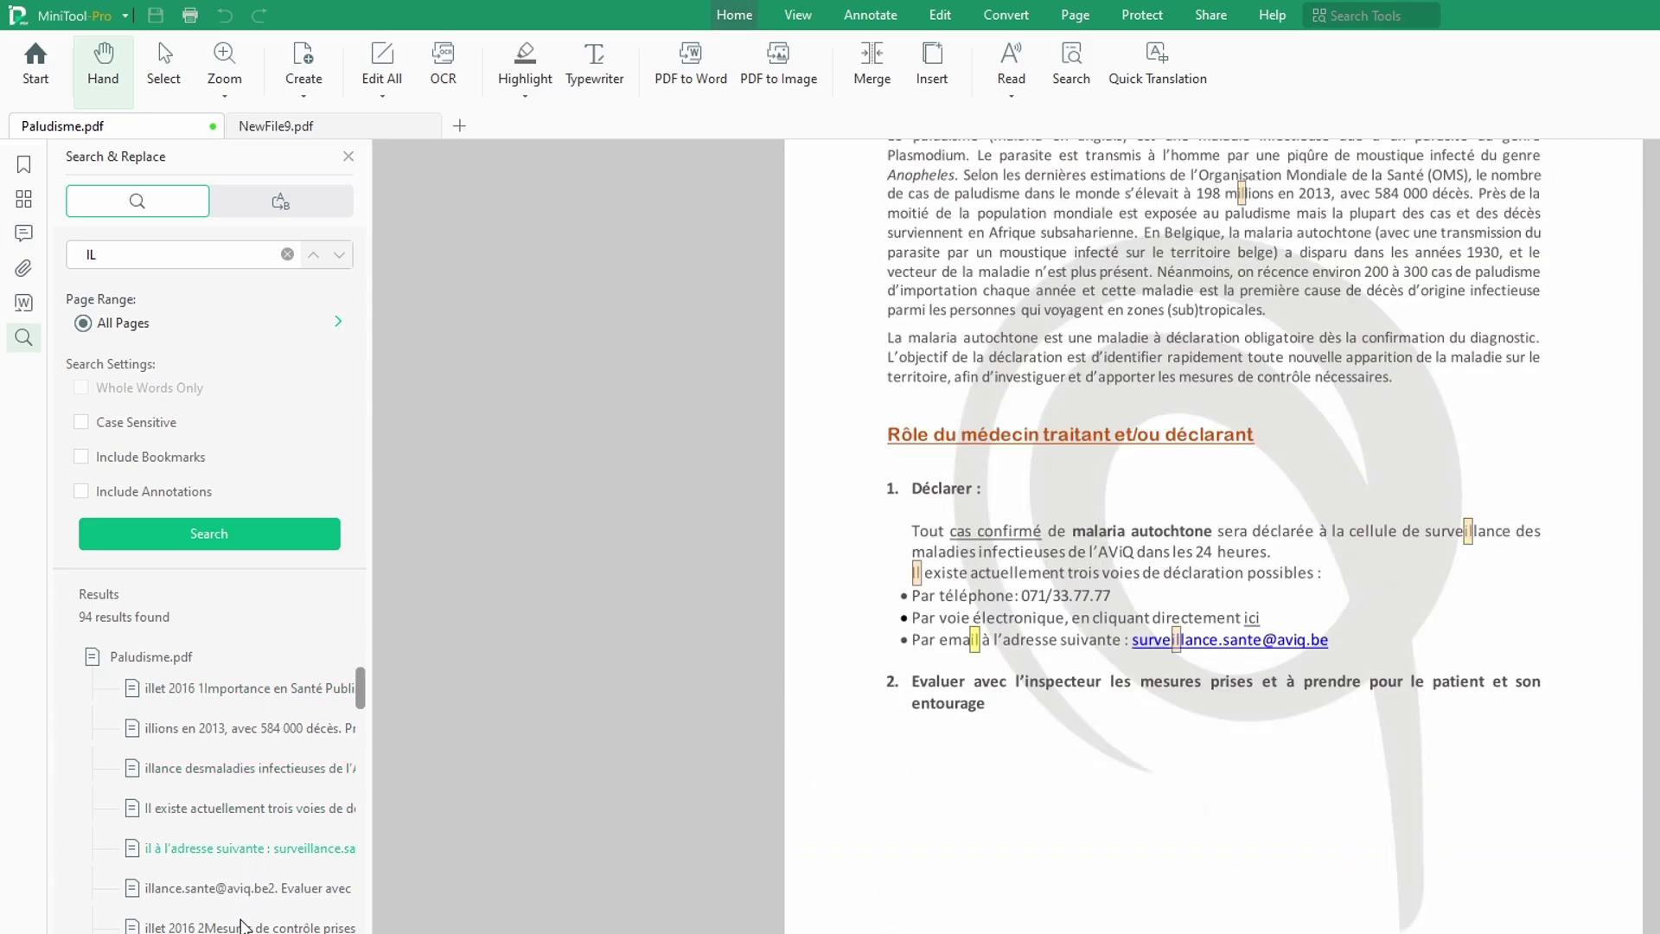
click(240, 926)
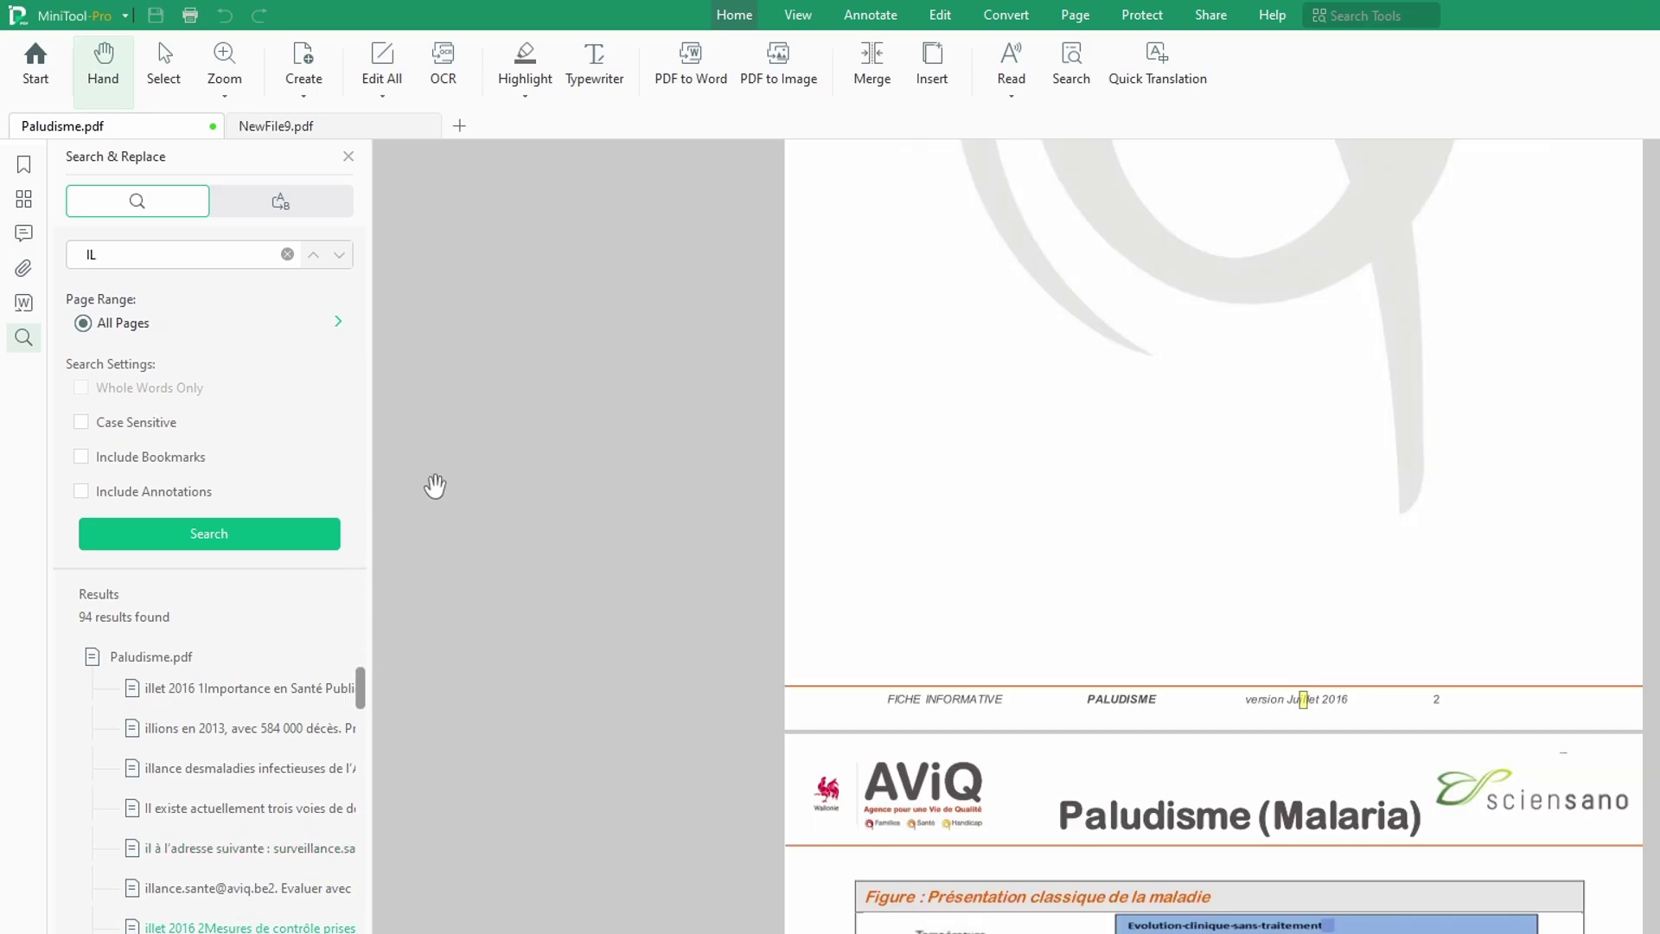
Step: Search for 'PALUDISME' and jump to the heading and page-1 footer matches
drag(115, 256, 80, 261)
text(PALUDISME)
click(204, 535)
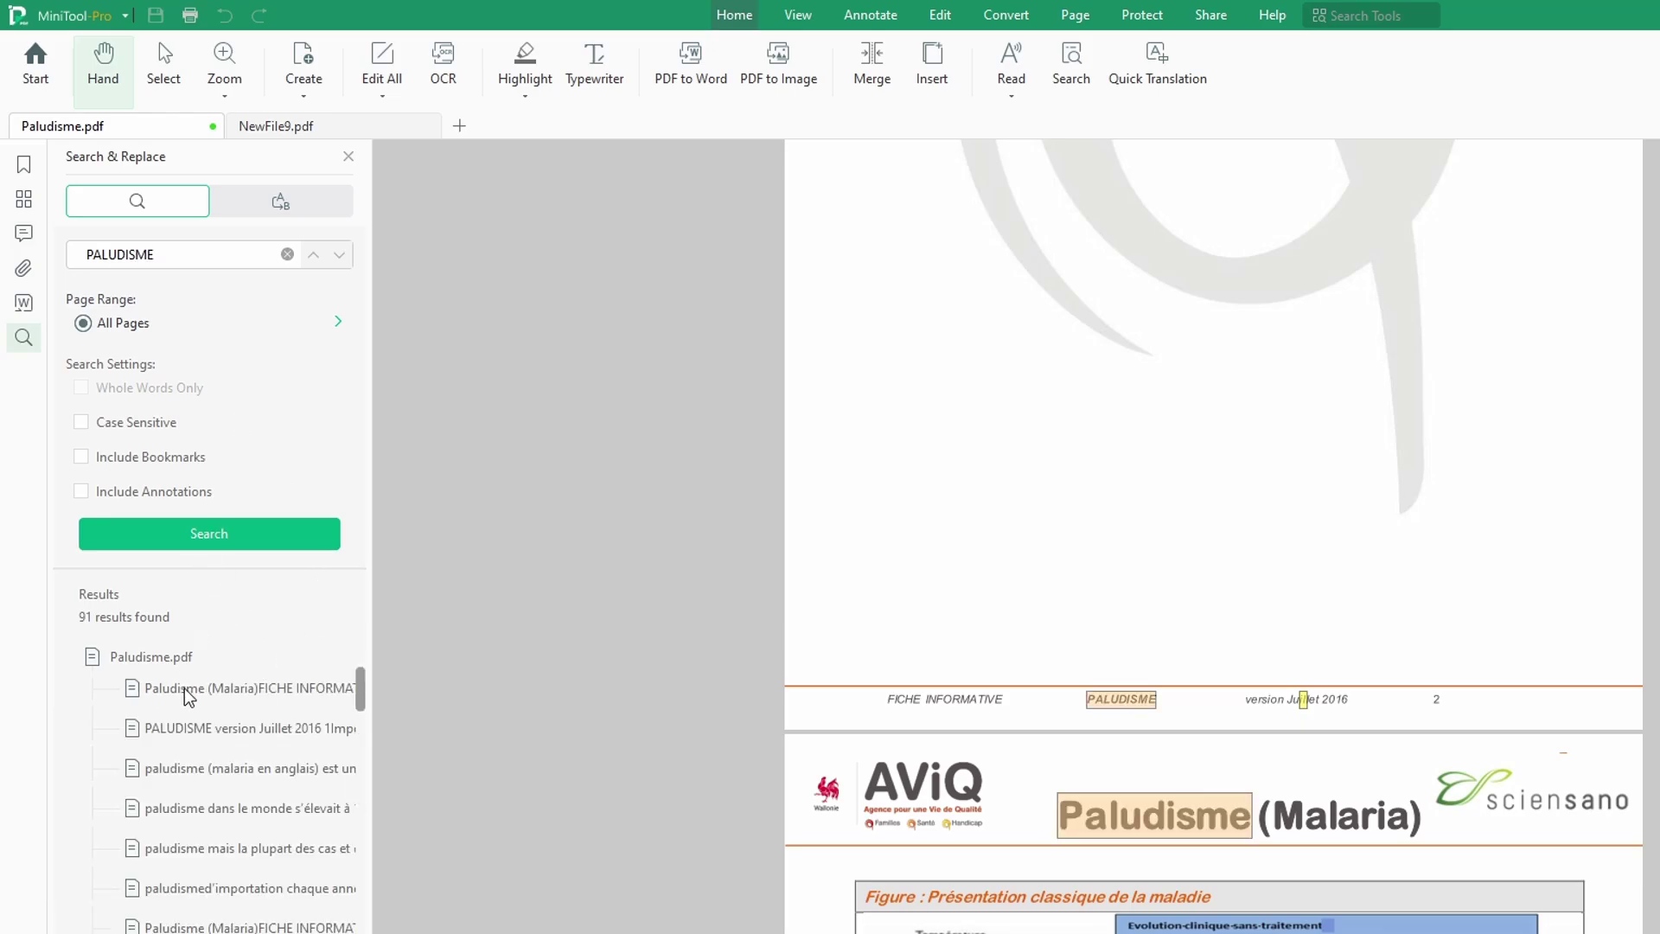
click(188, 691)
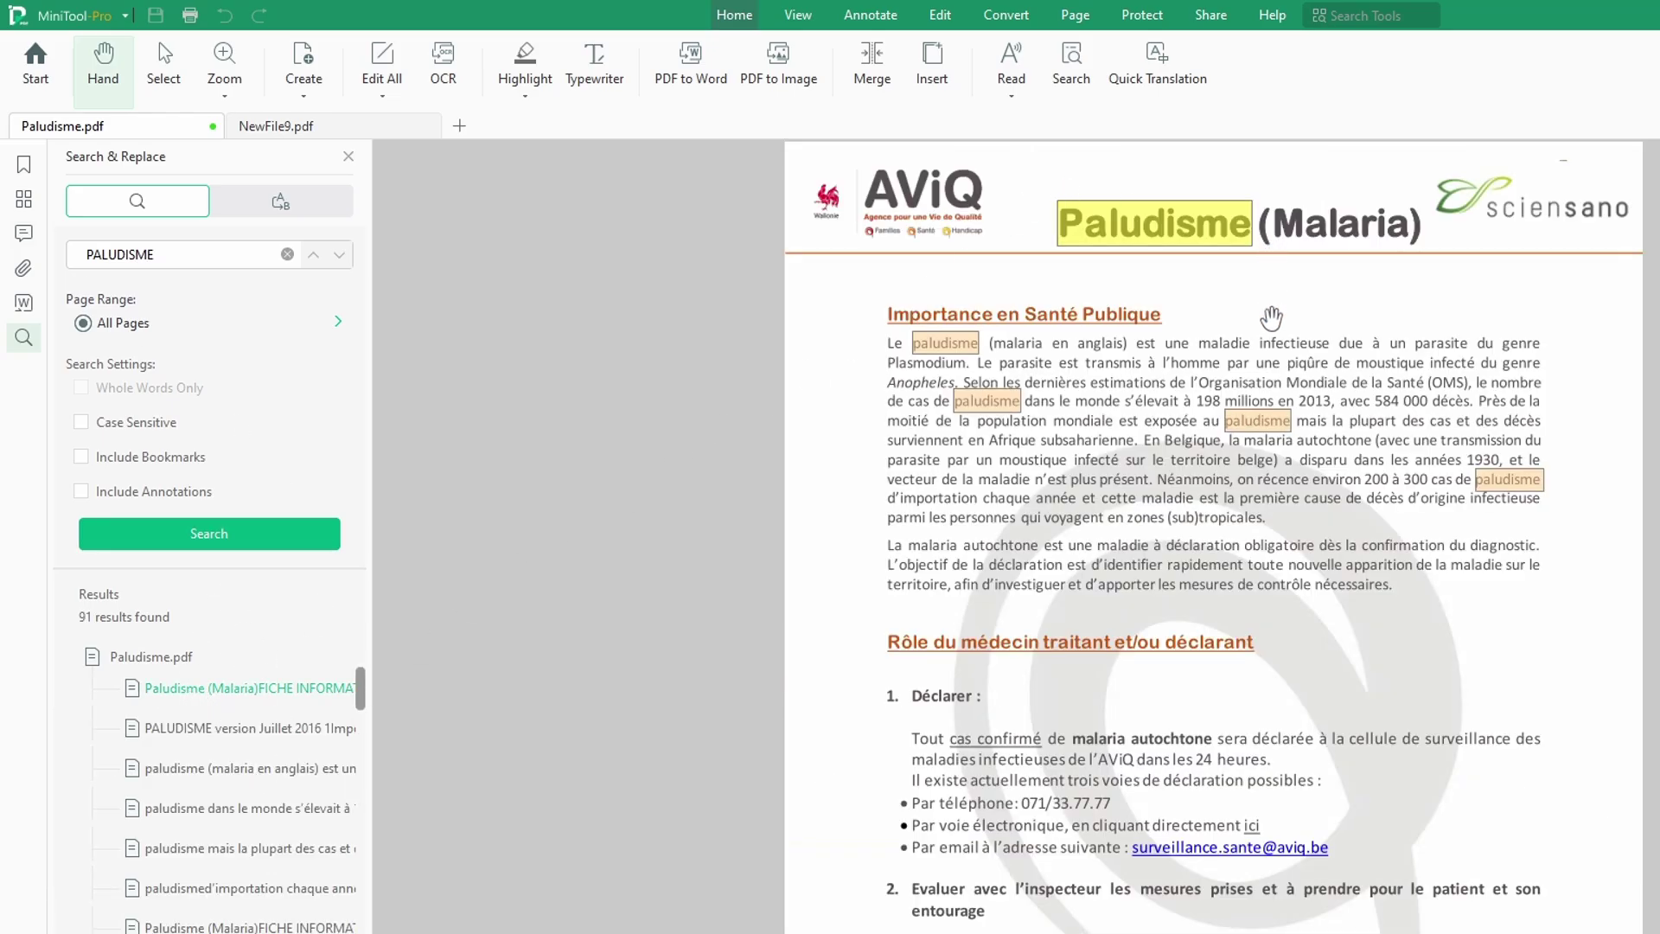
click(233, 732)
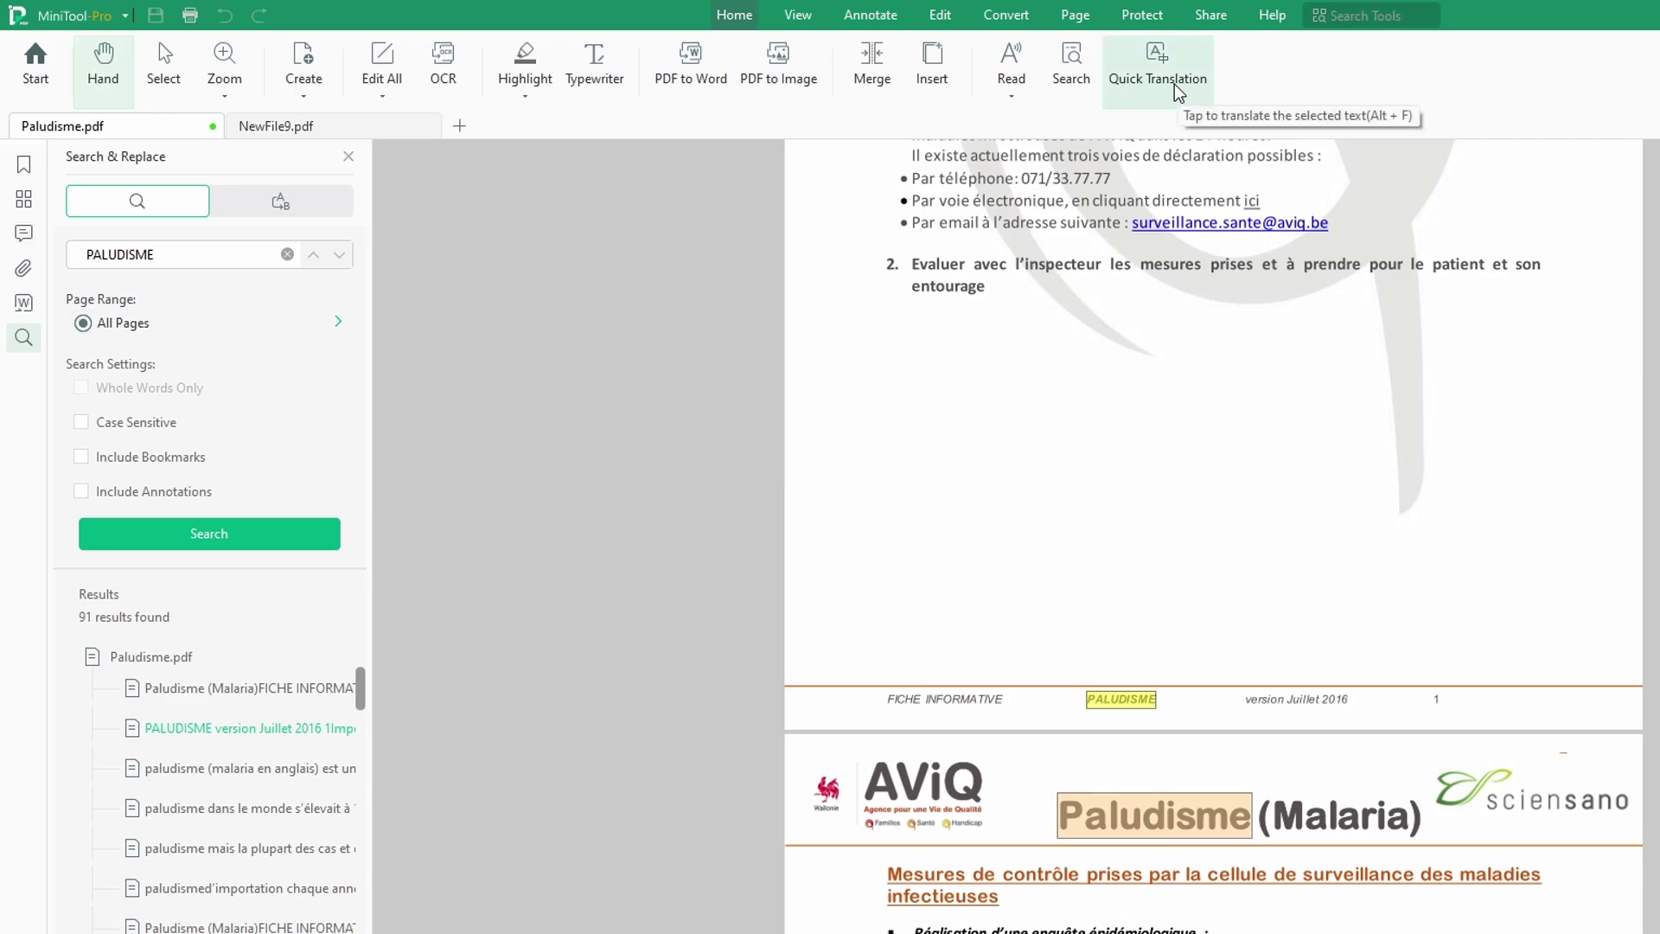
Step: Quick-translate MALARIA into English twice, closing the translation panel each time
scroll(1219, 476, up, 3)
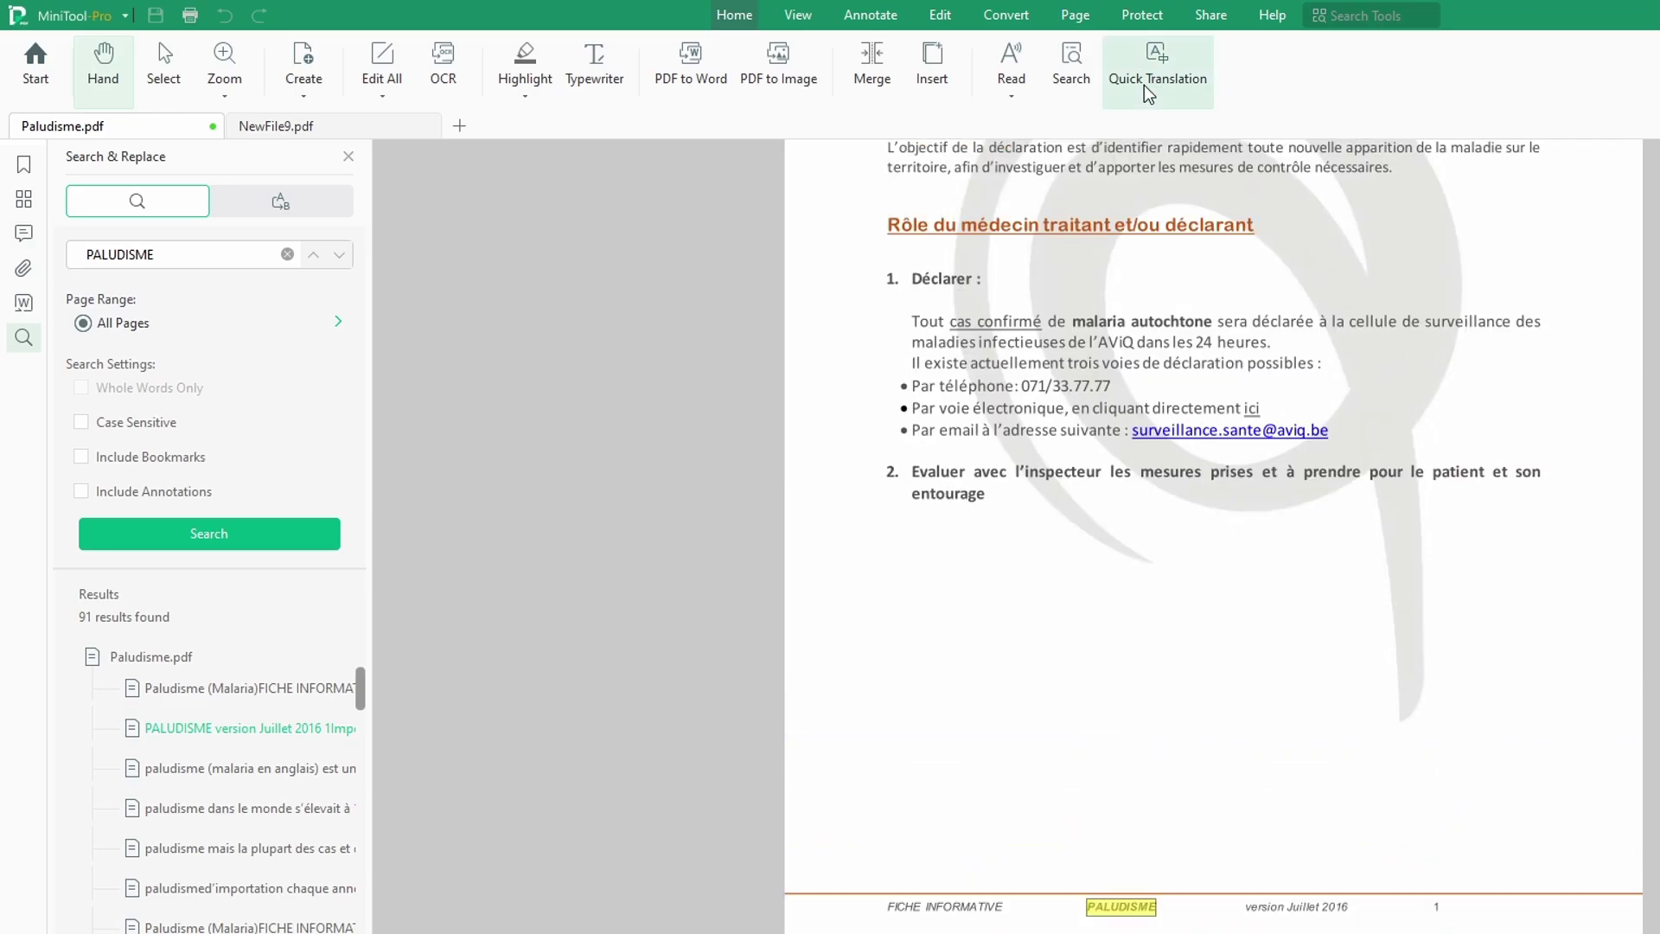
click(1148, 94)
text(MALARIA)
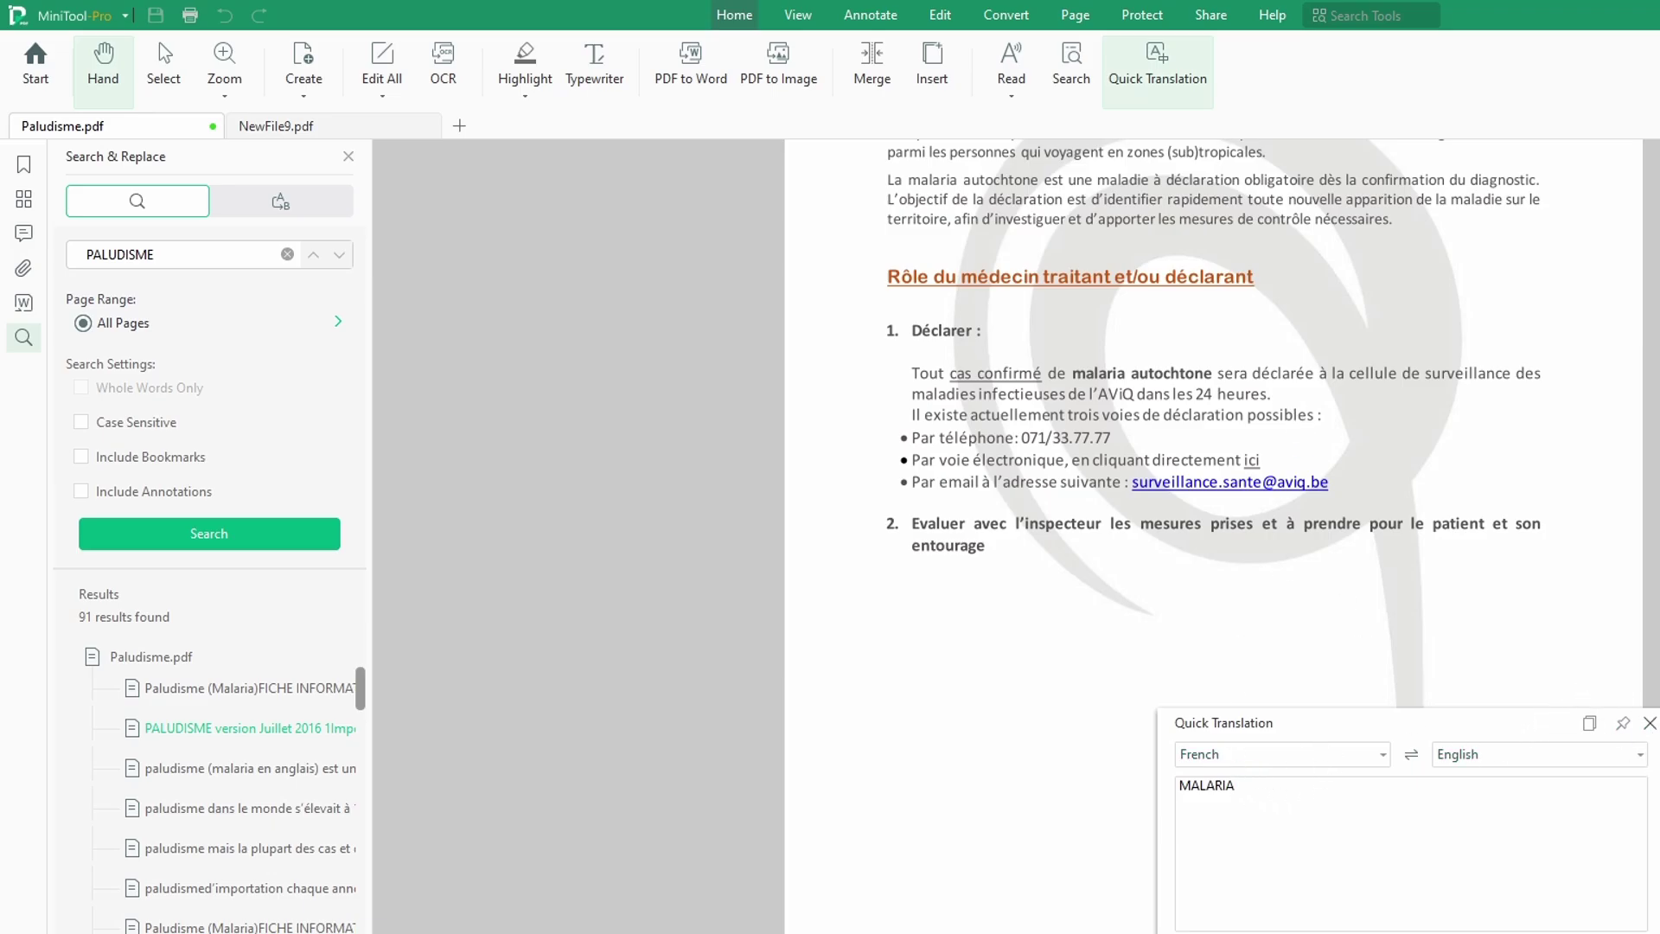
click(1649, 723)
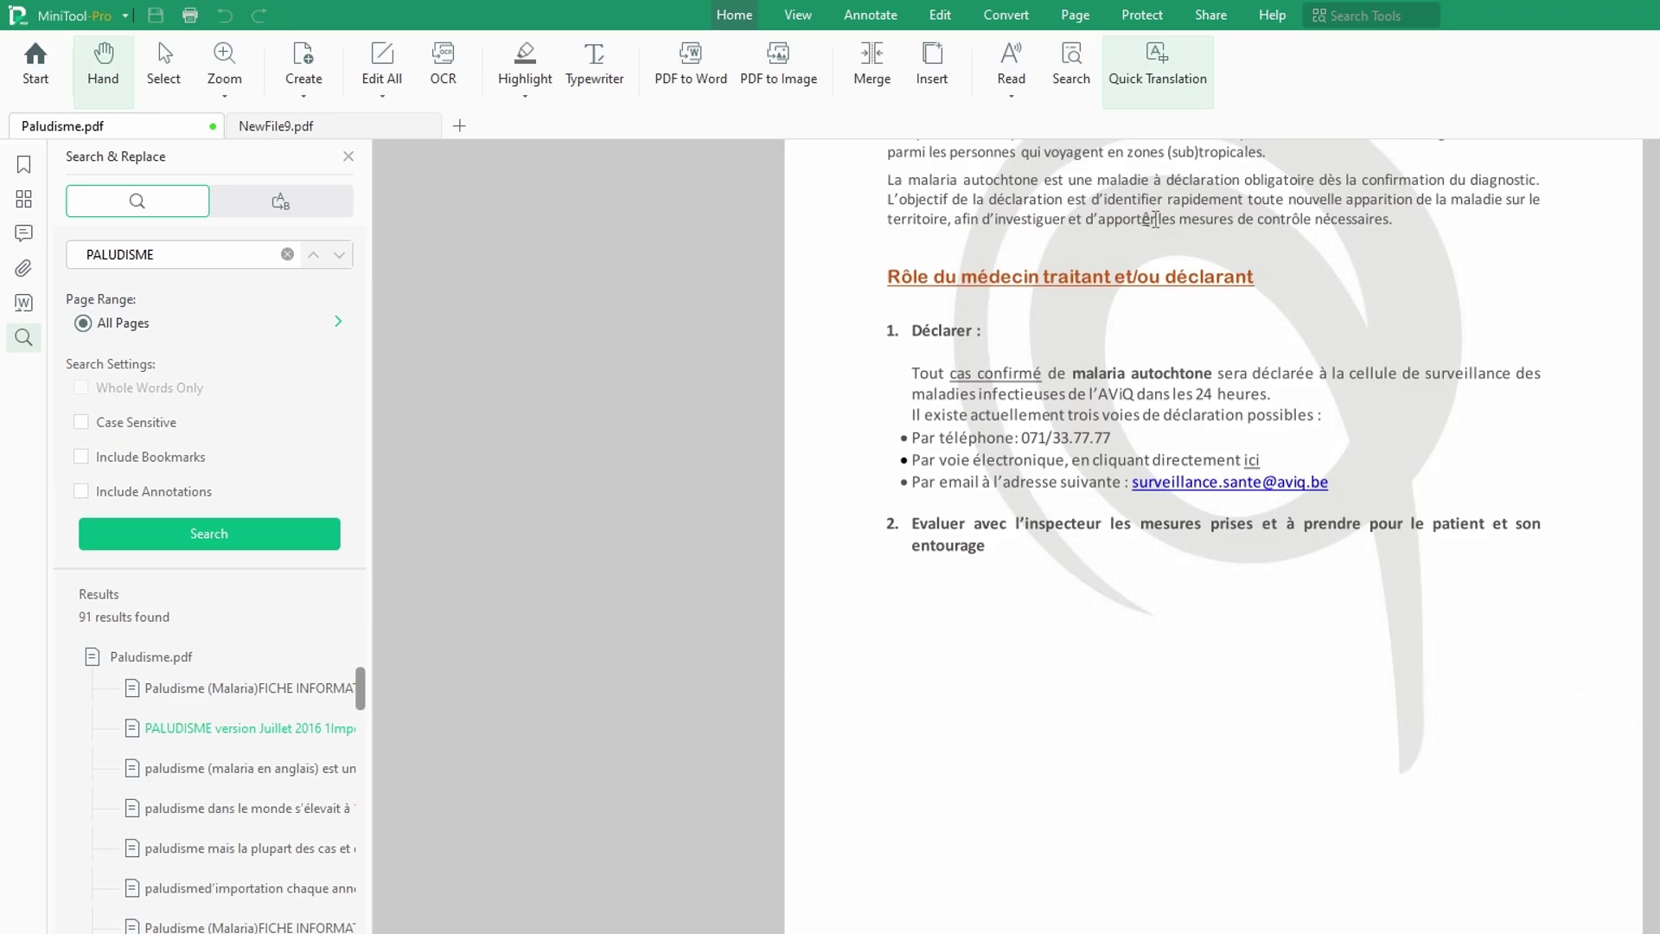
click(1141, 79)
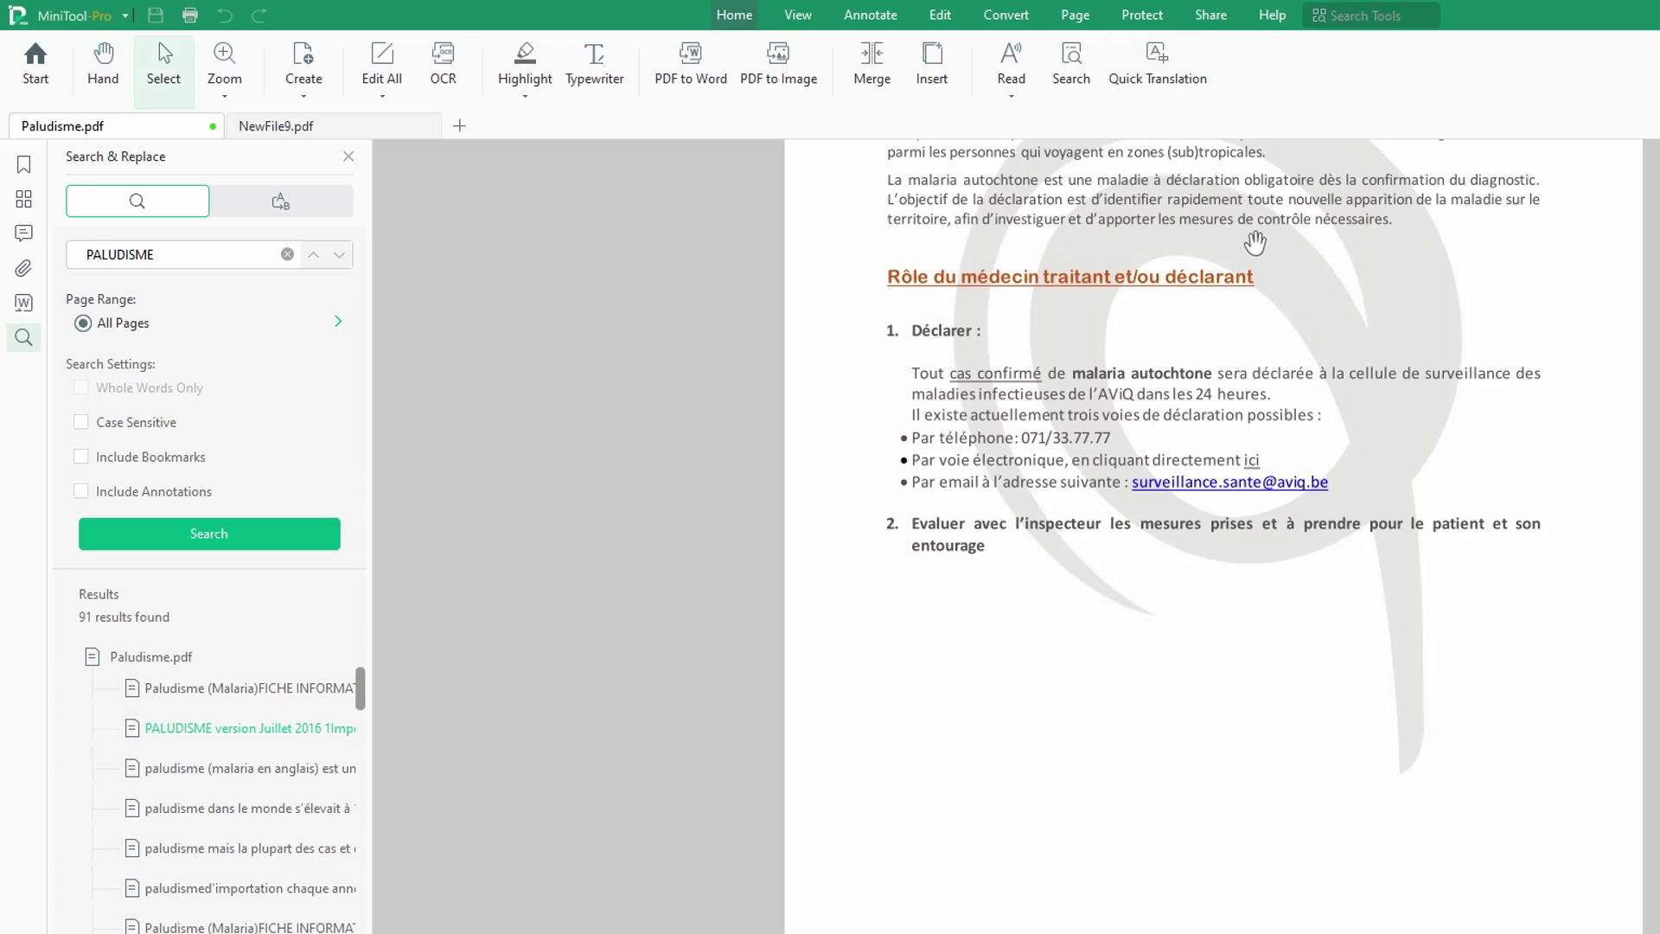
click(1181, 84)
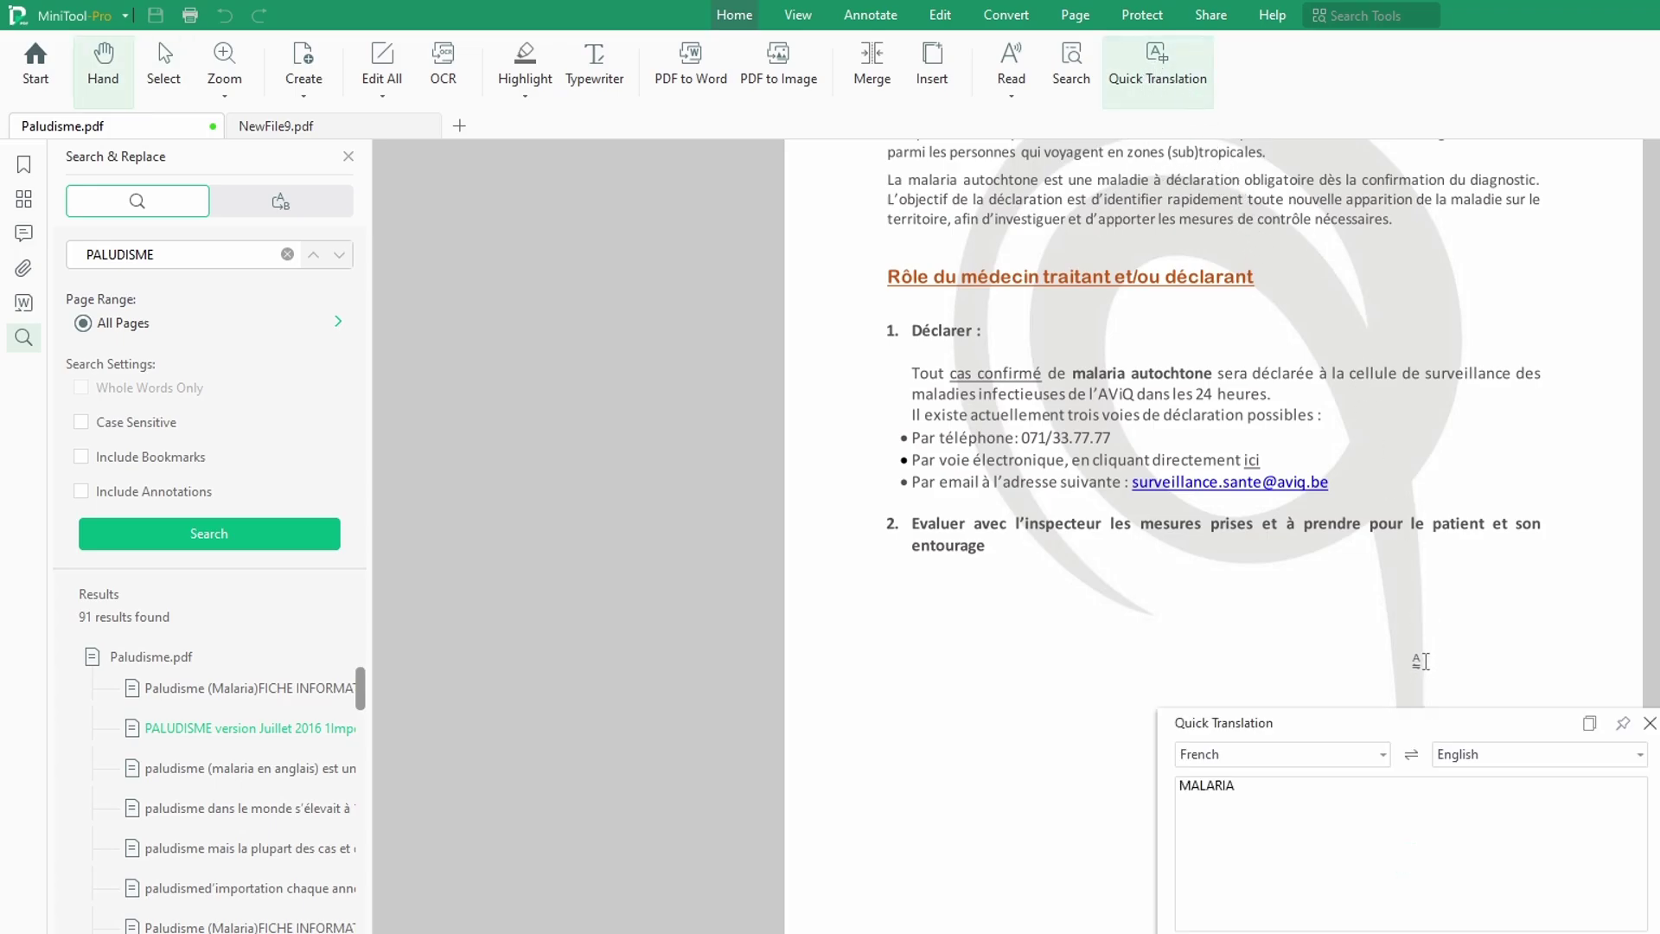
click(1648, 723)
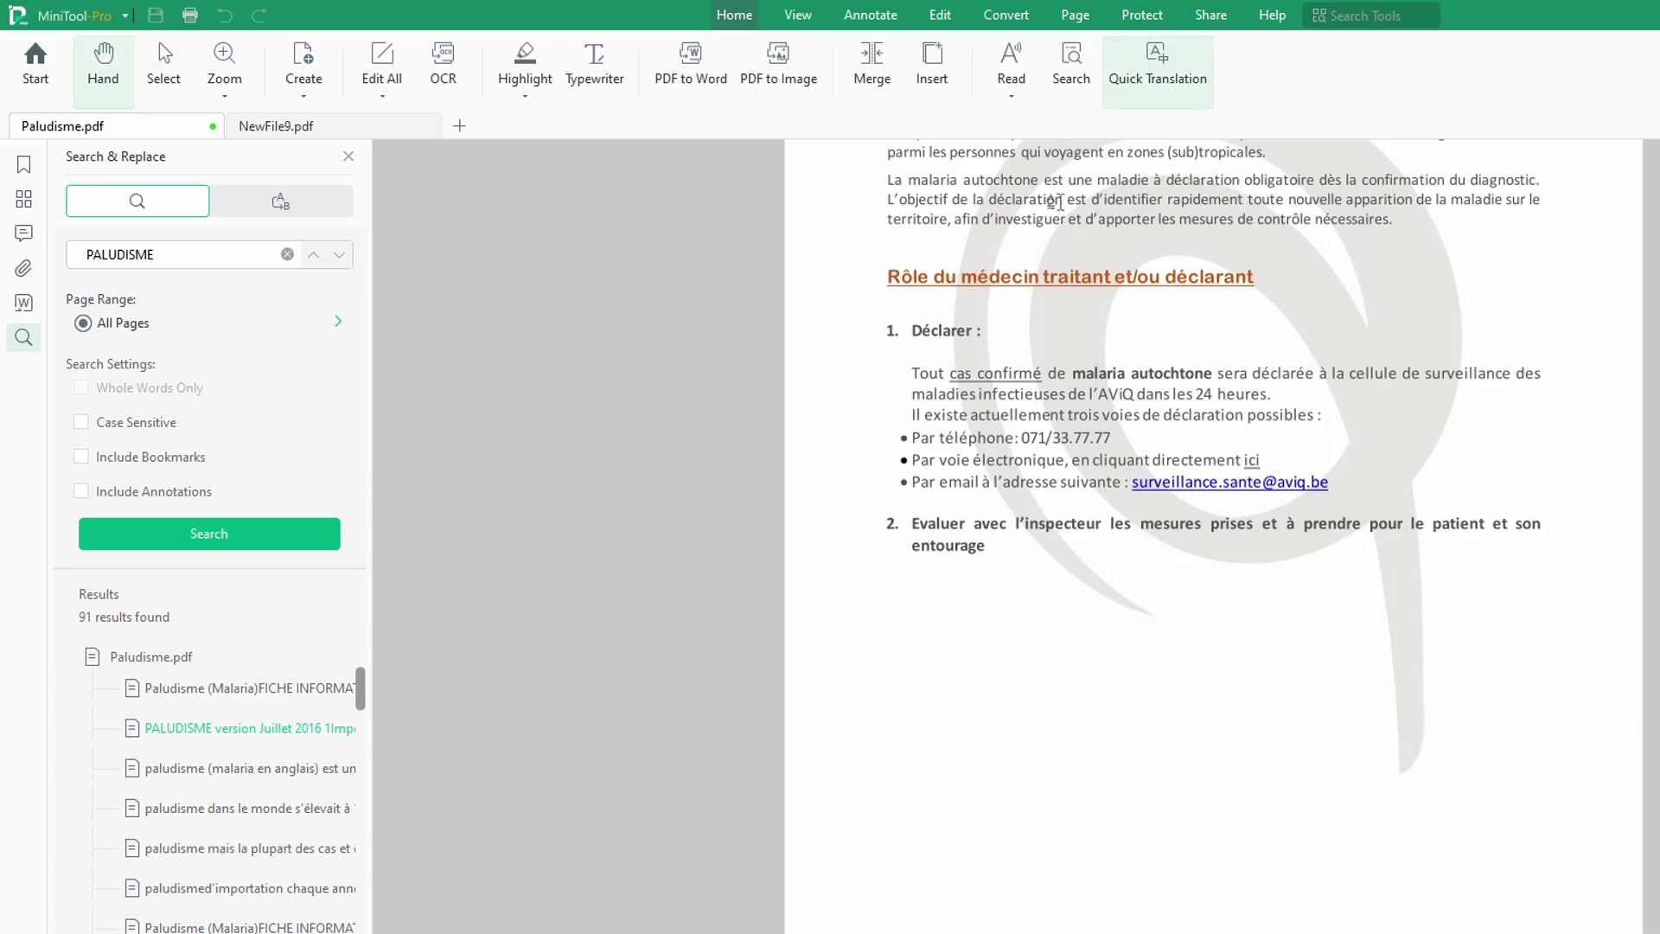
Step: Translate the 'L'objectif de la déclaration' sentence from French to English, then close the translation panel
drag(1029, 201, 1170, 207)
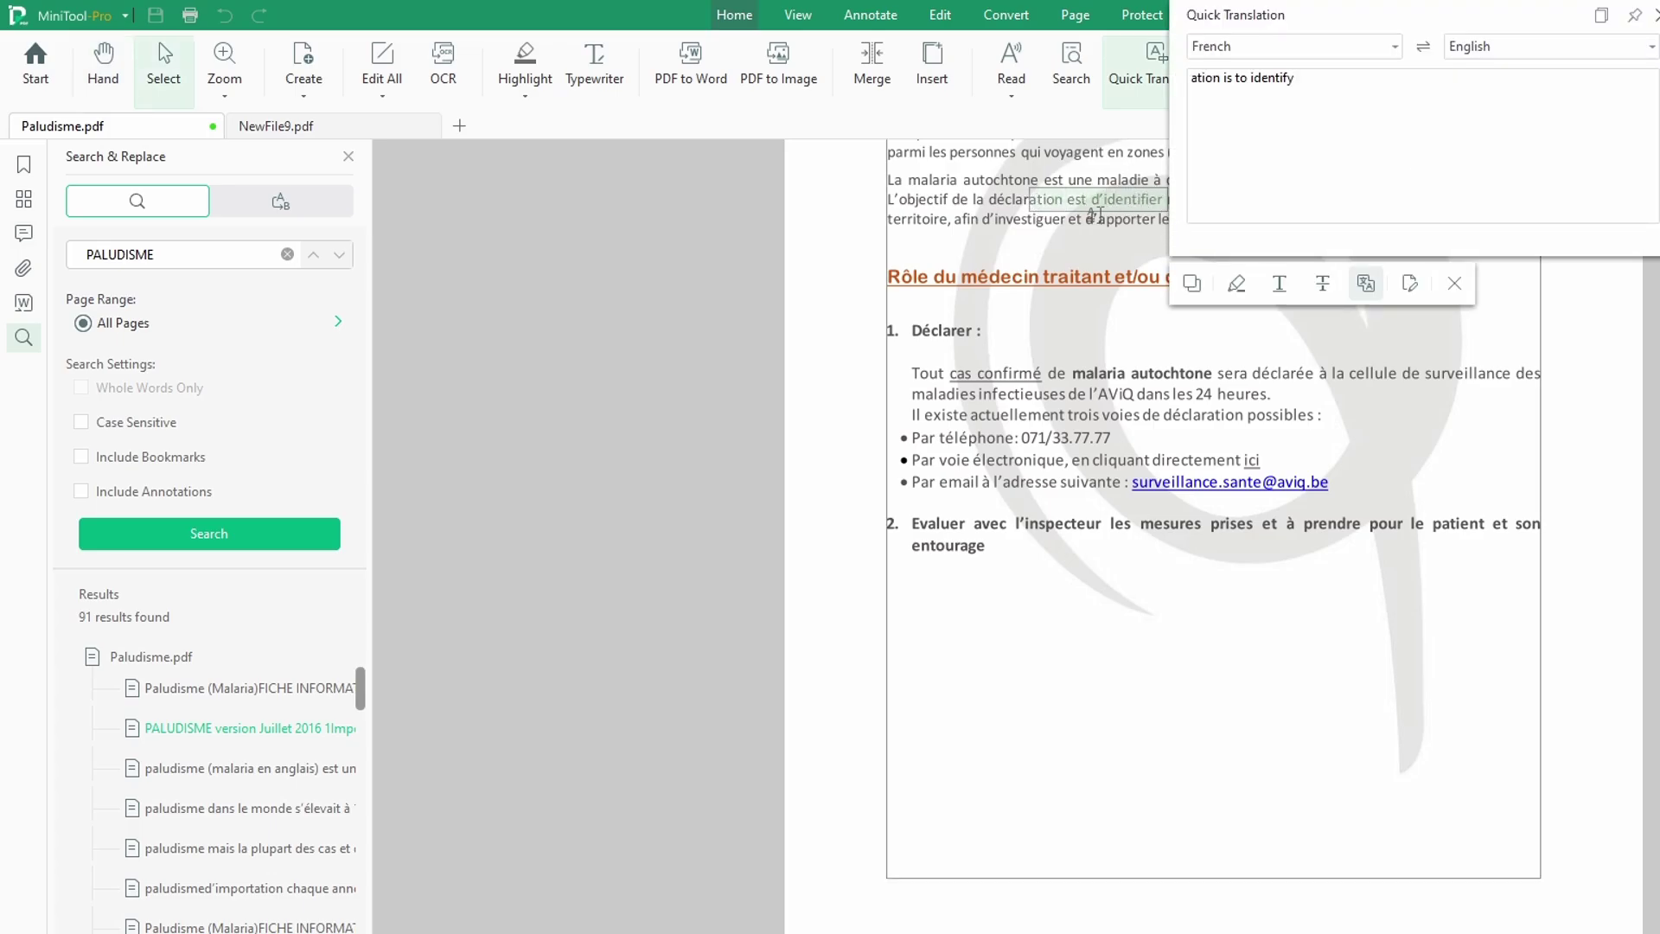
click(1124, 213)
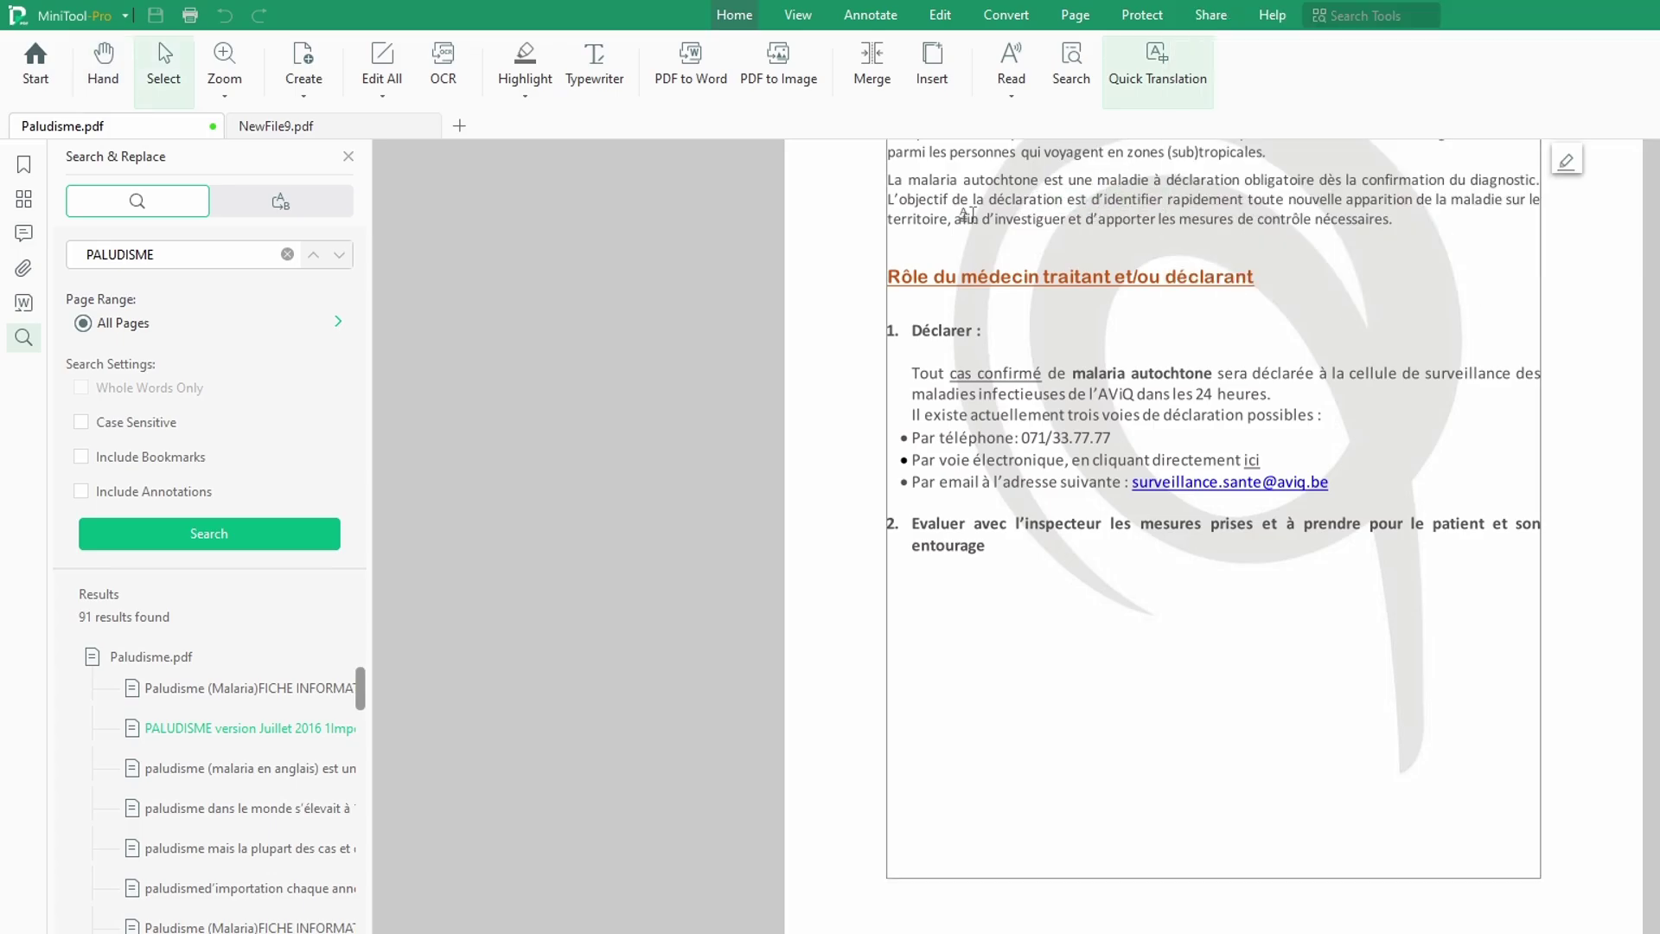
drag(889, 200, 1418, 224)
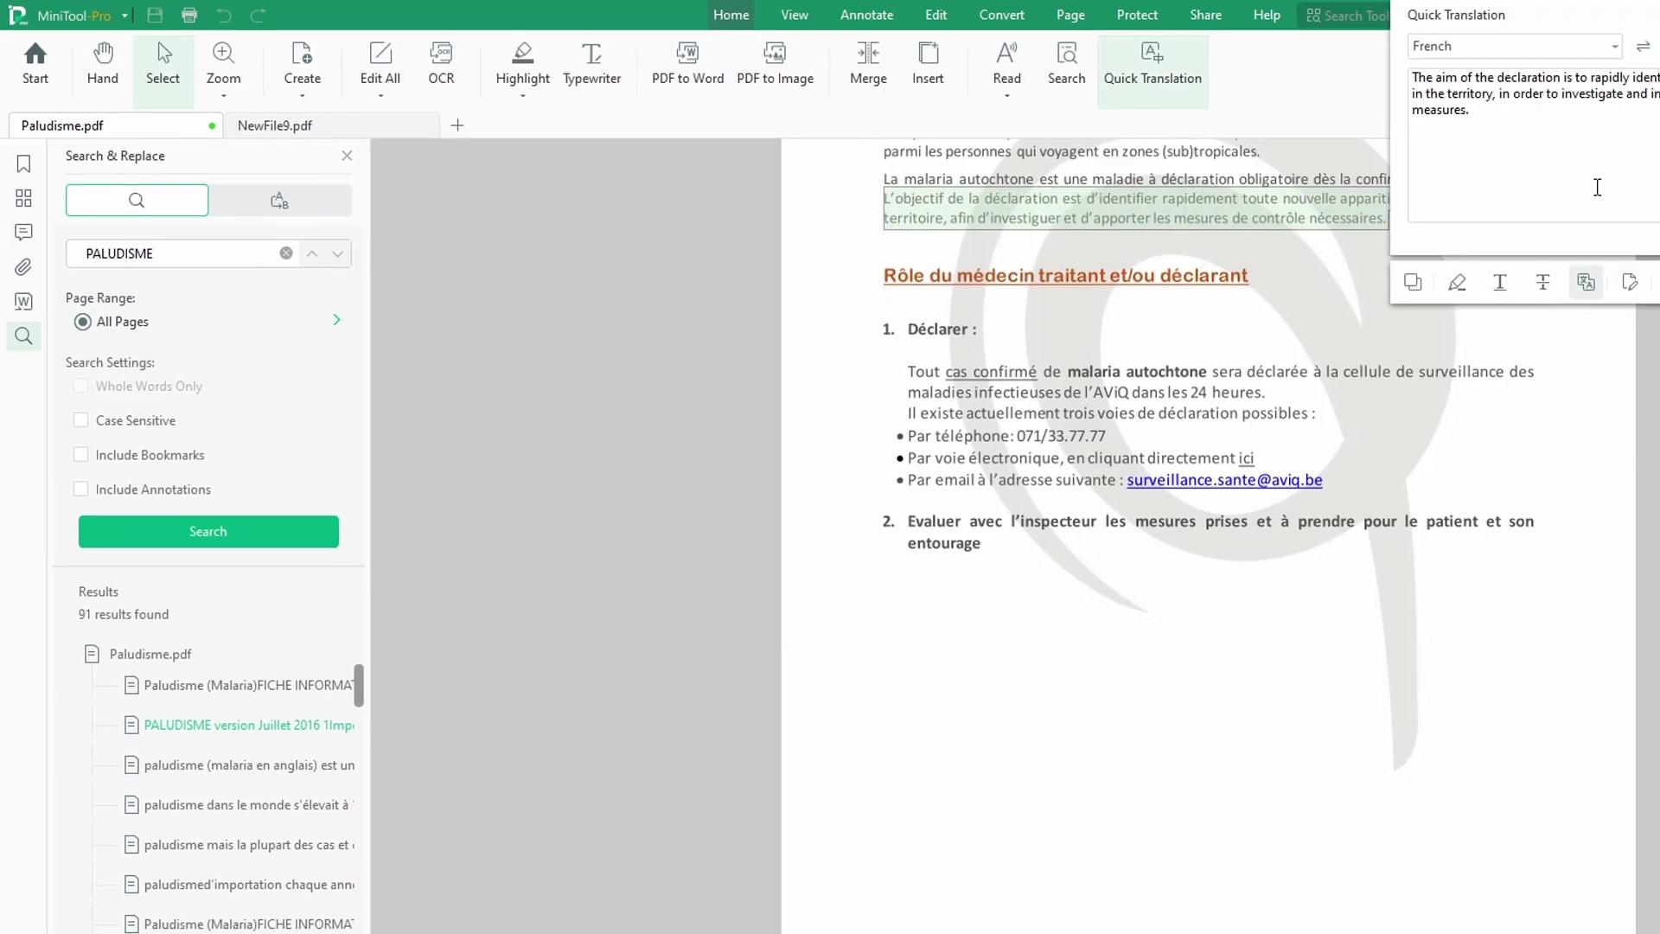
click(1339, 49)
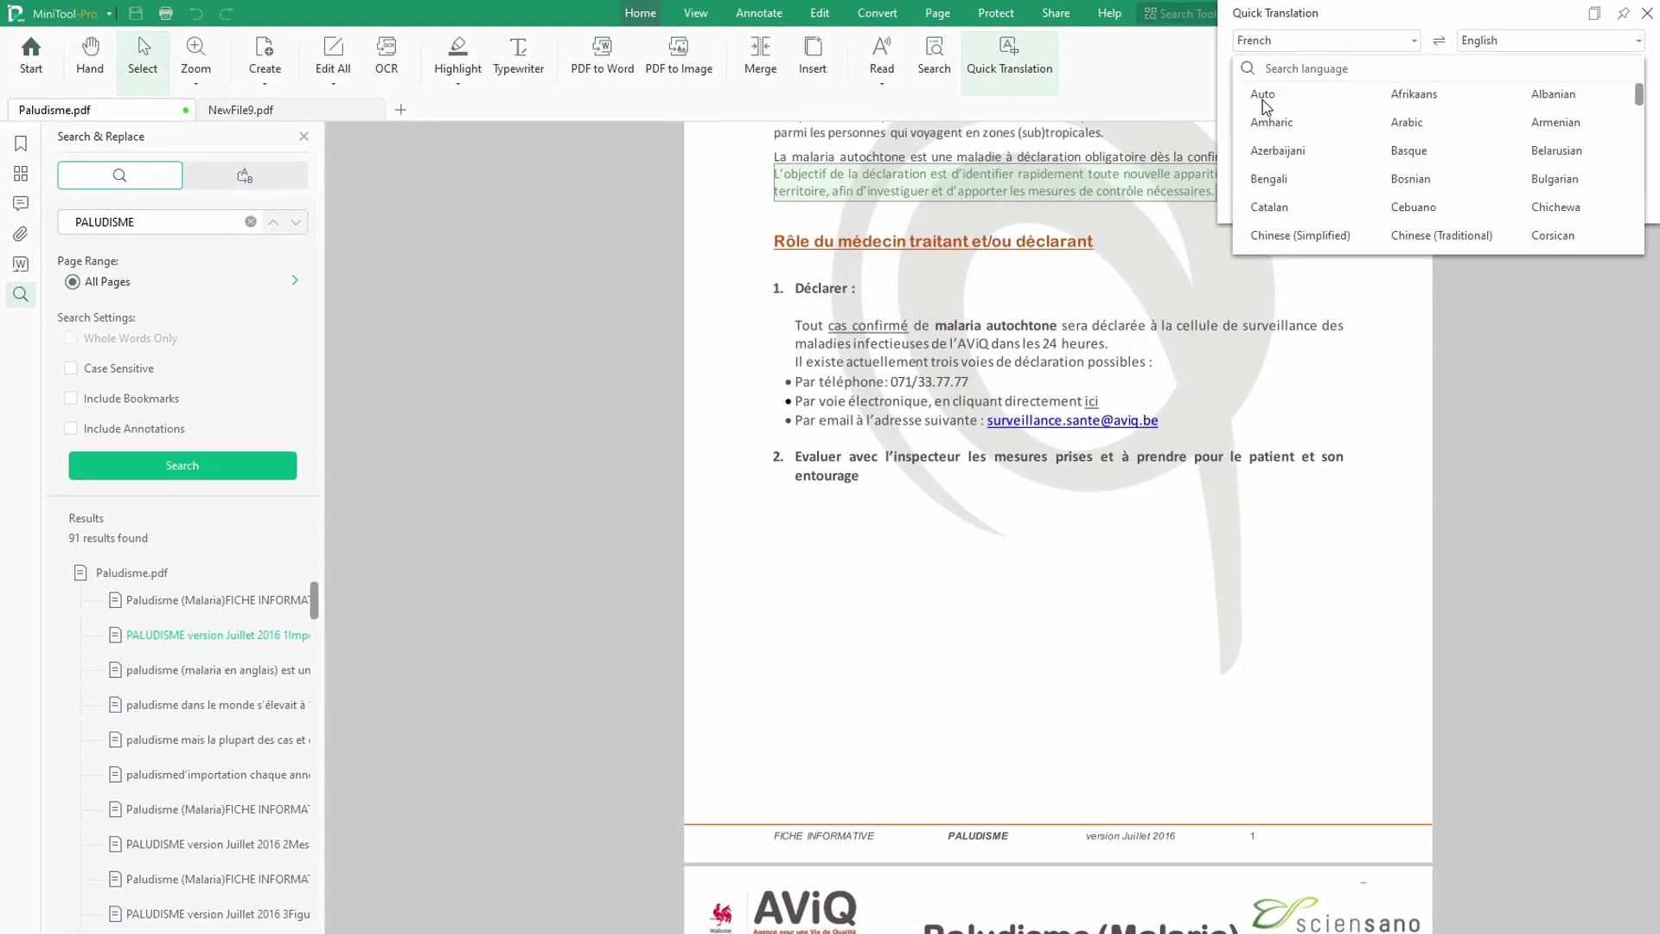
click(1221, 173)
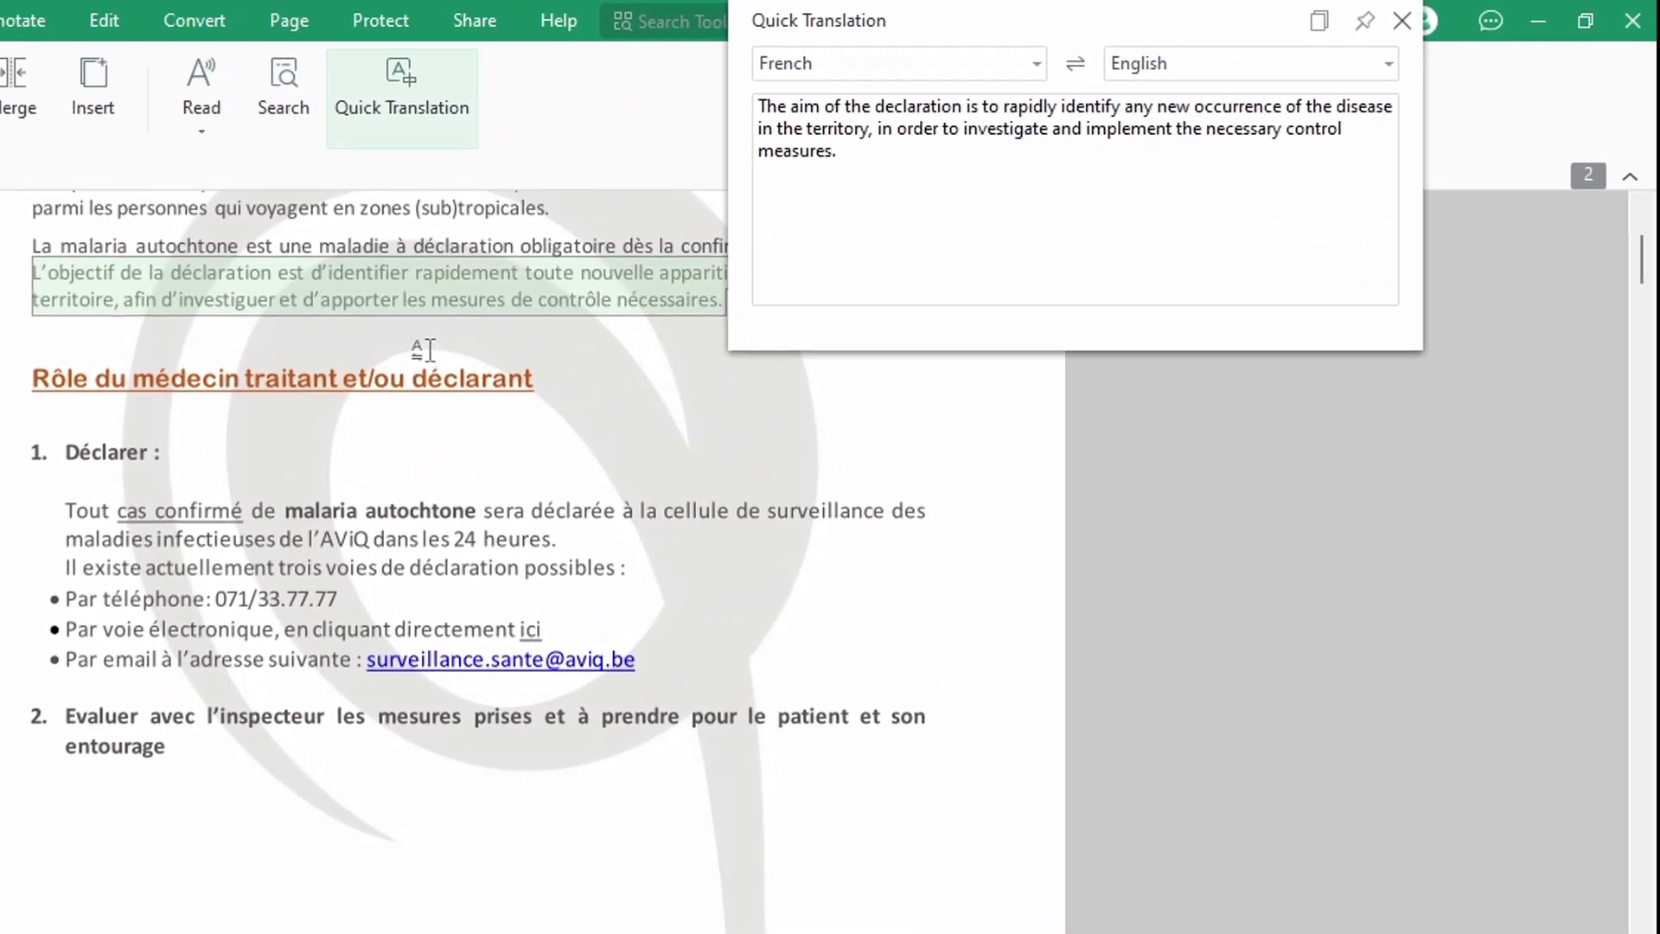
click(1402, 21)
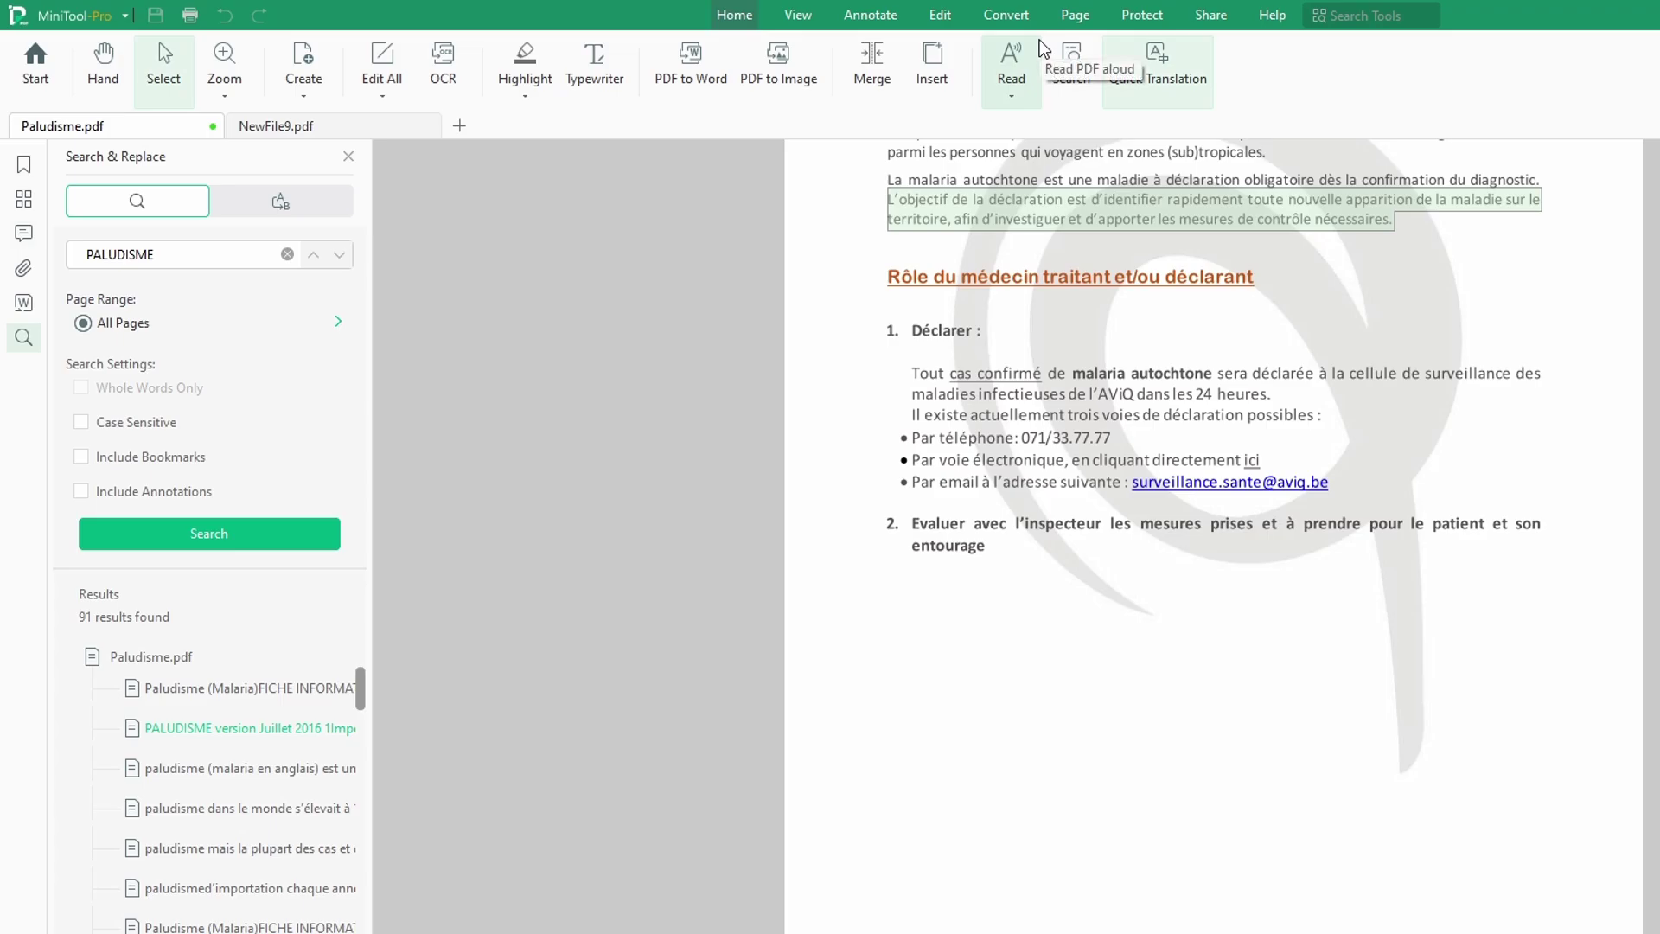
Step: Set the page layout to side-by-side pages with continuous scrolling
click(796, 25)
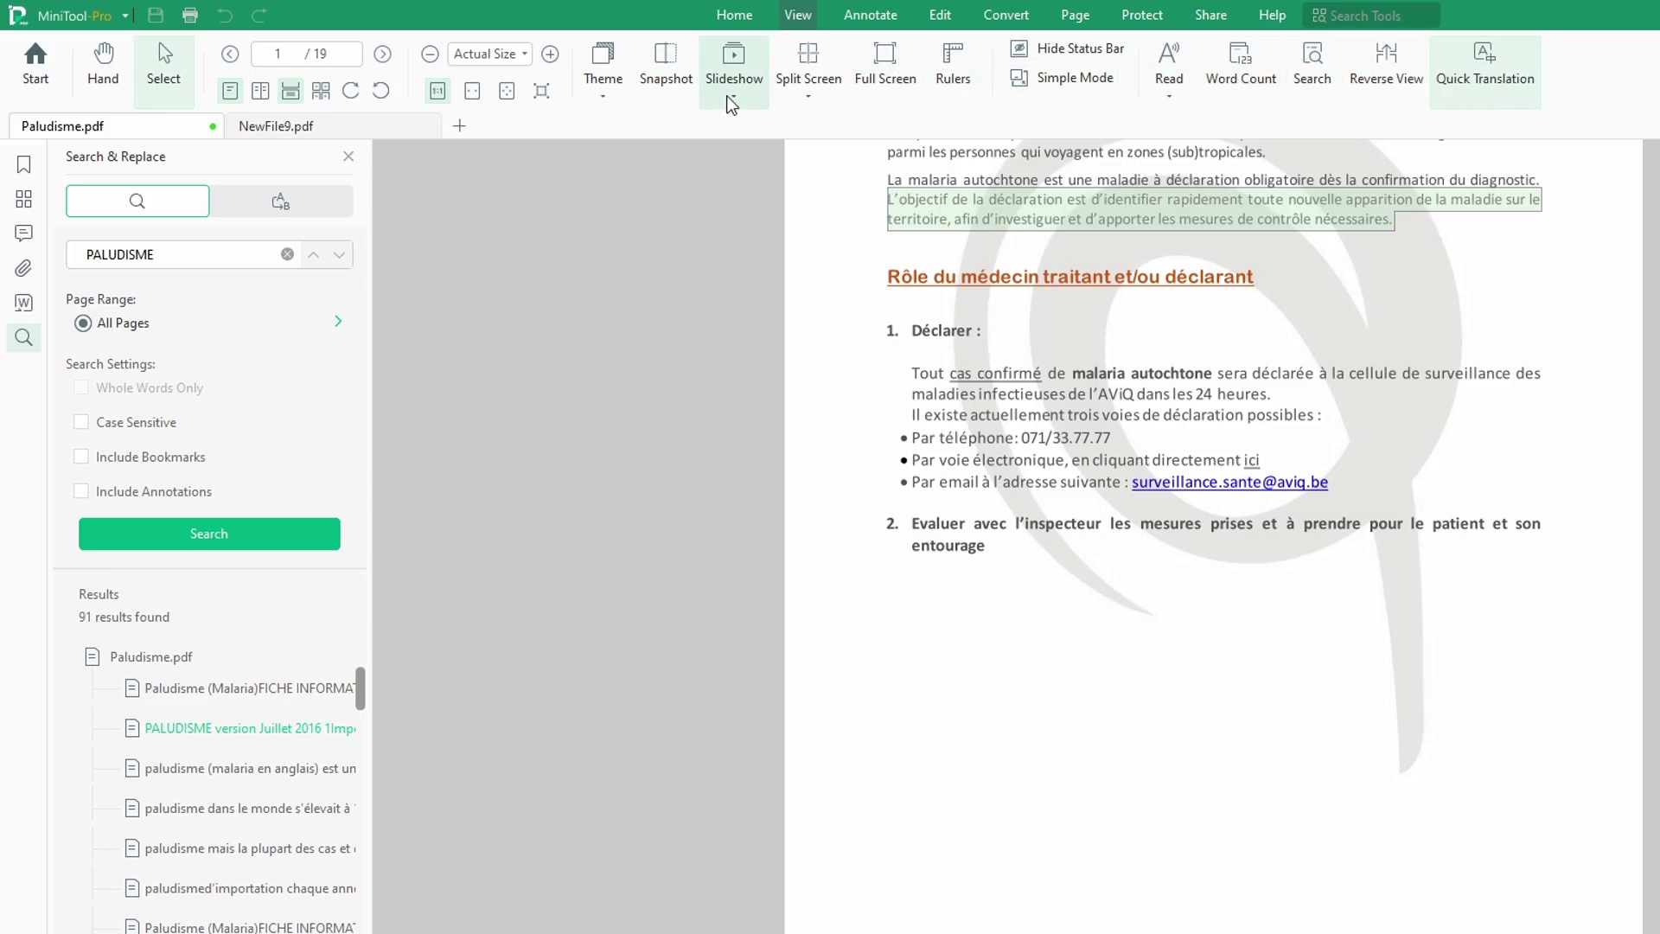
click(320, 94)
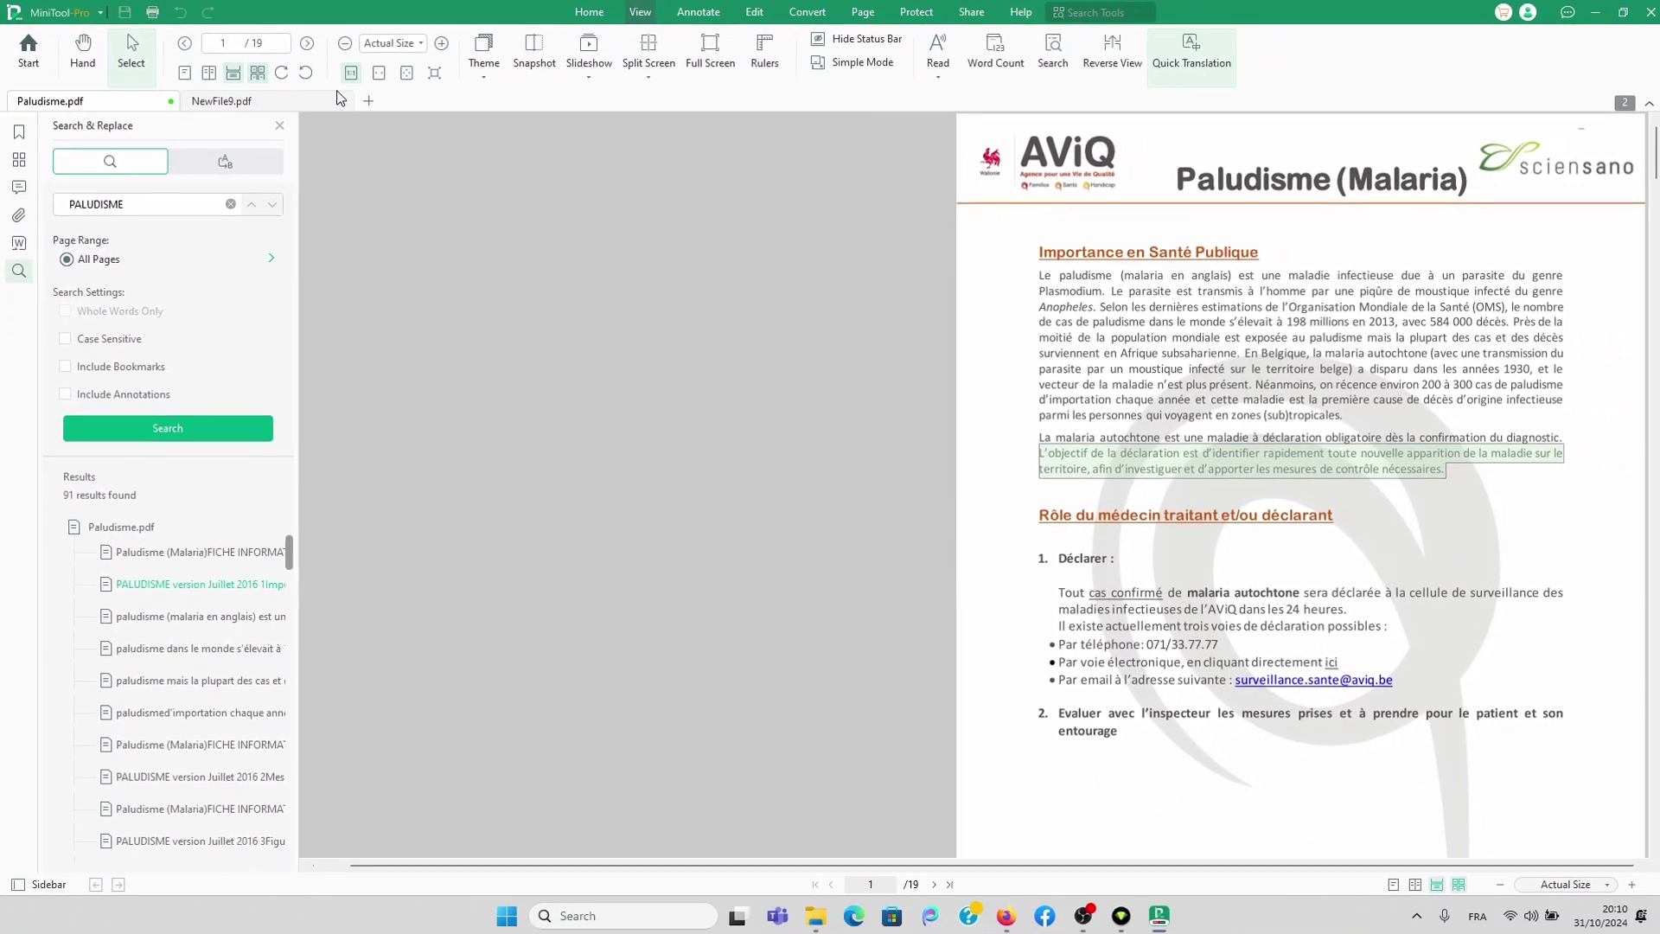
Step: Try the two-page pairing layouts, ending on paired pages with continuous scrolling
scroll(1297, 541, down, 5)
scroll(1038, 433, down, 10)
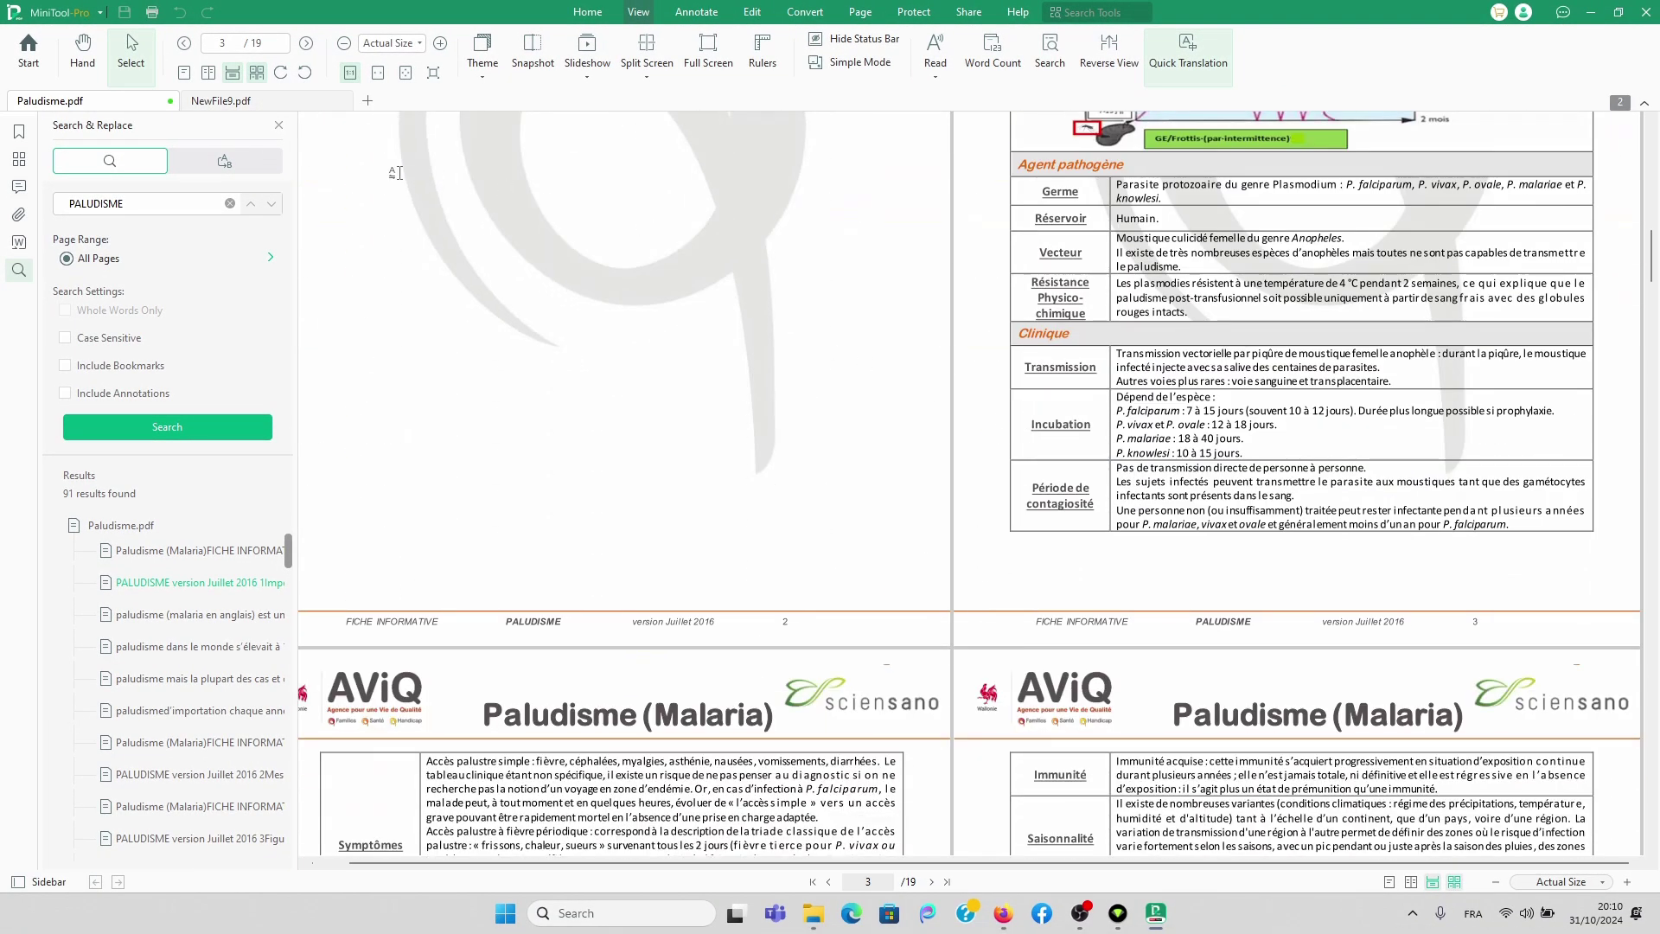
click(208, 73)
scroll(1072, 534, down, 5)
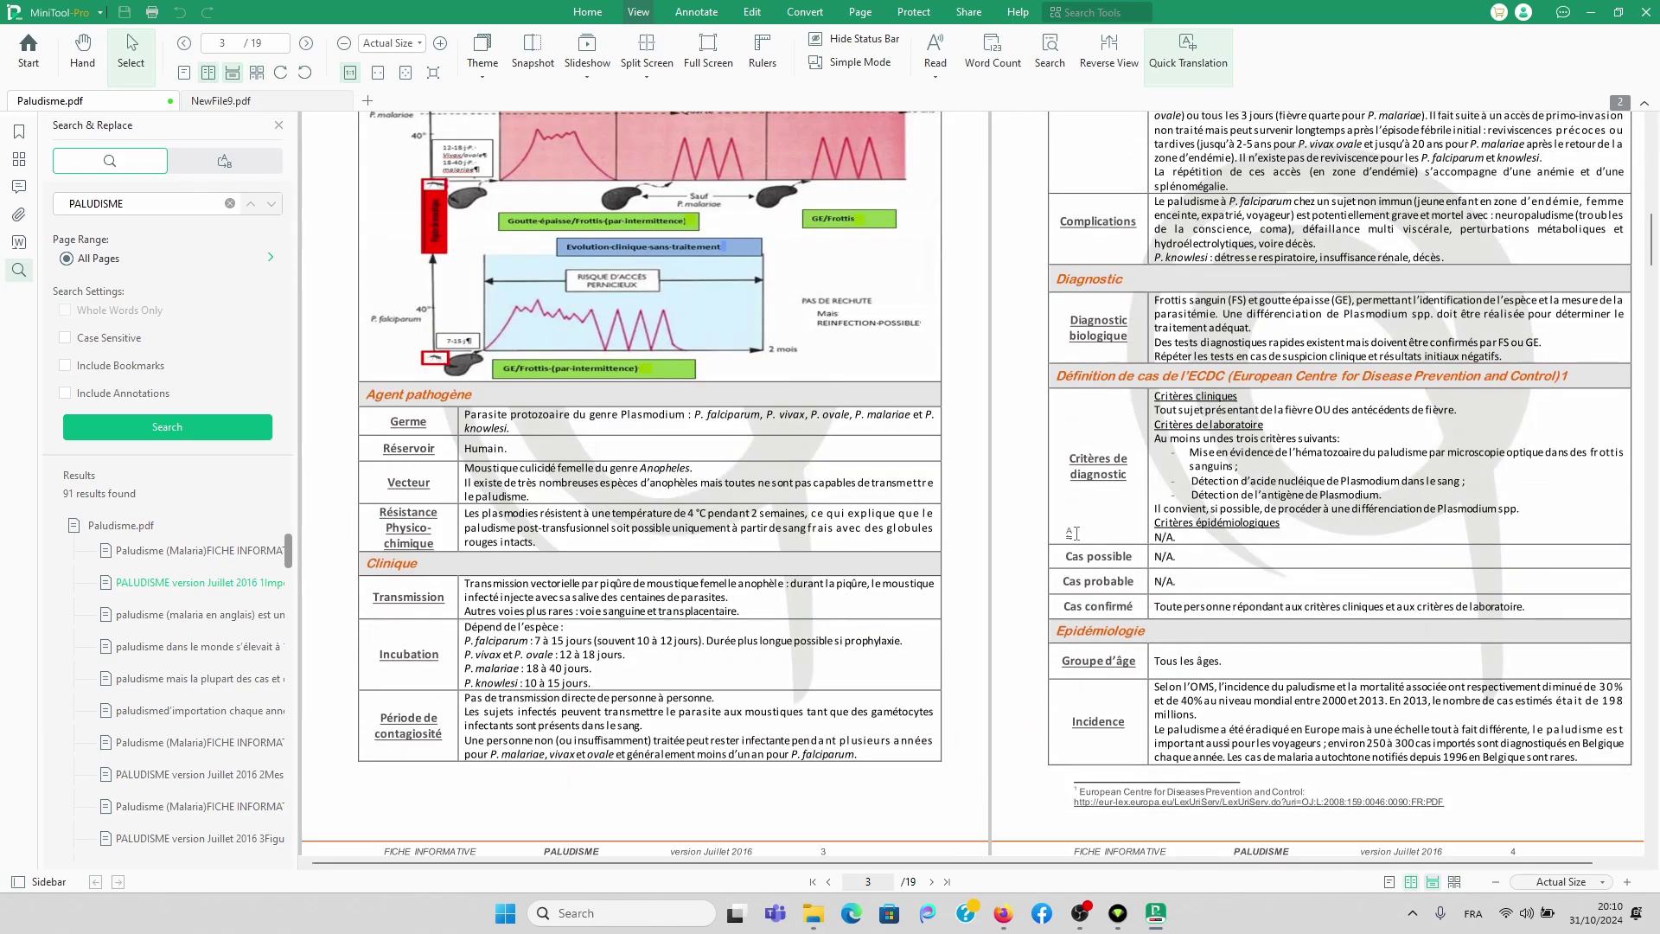
scroll(1072, 533, down, 3)
scroll(1051, 528, up, 4)
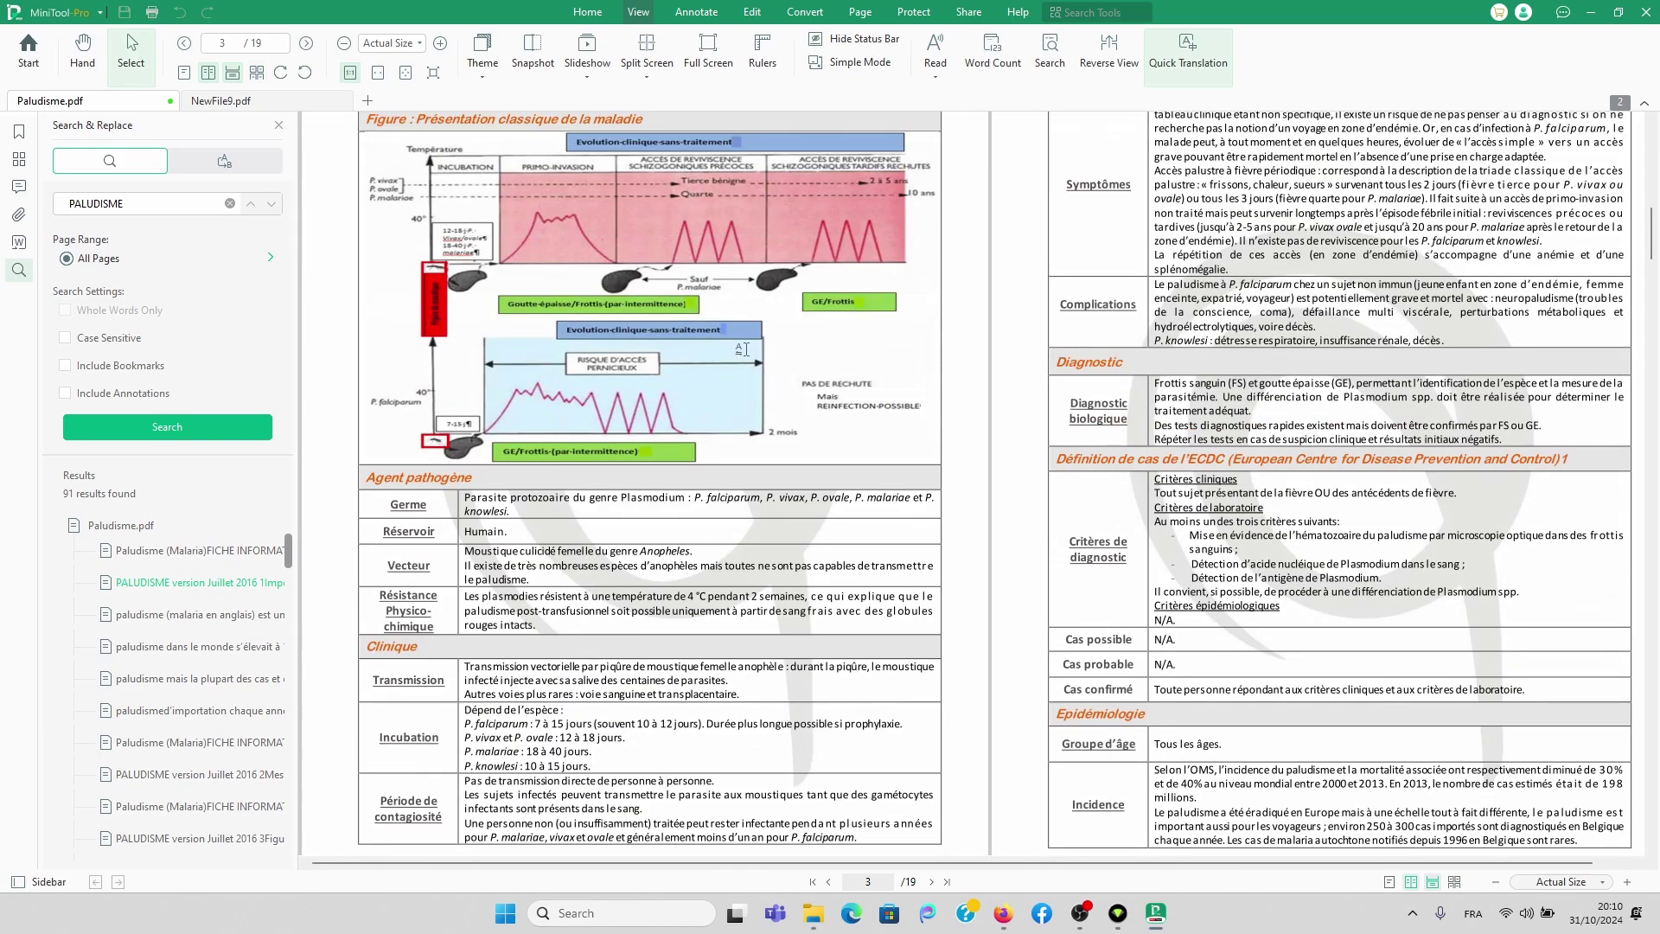
click(256, 73)
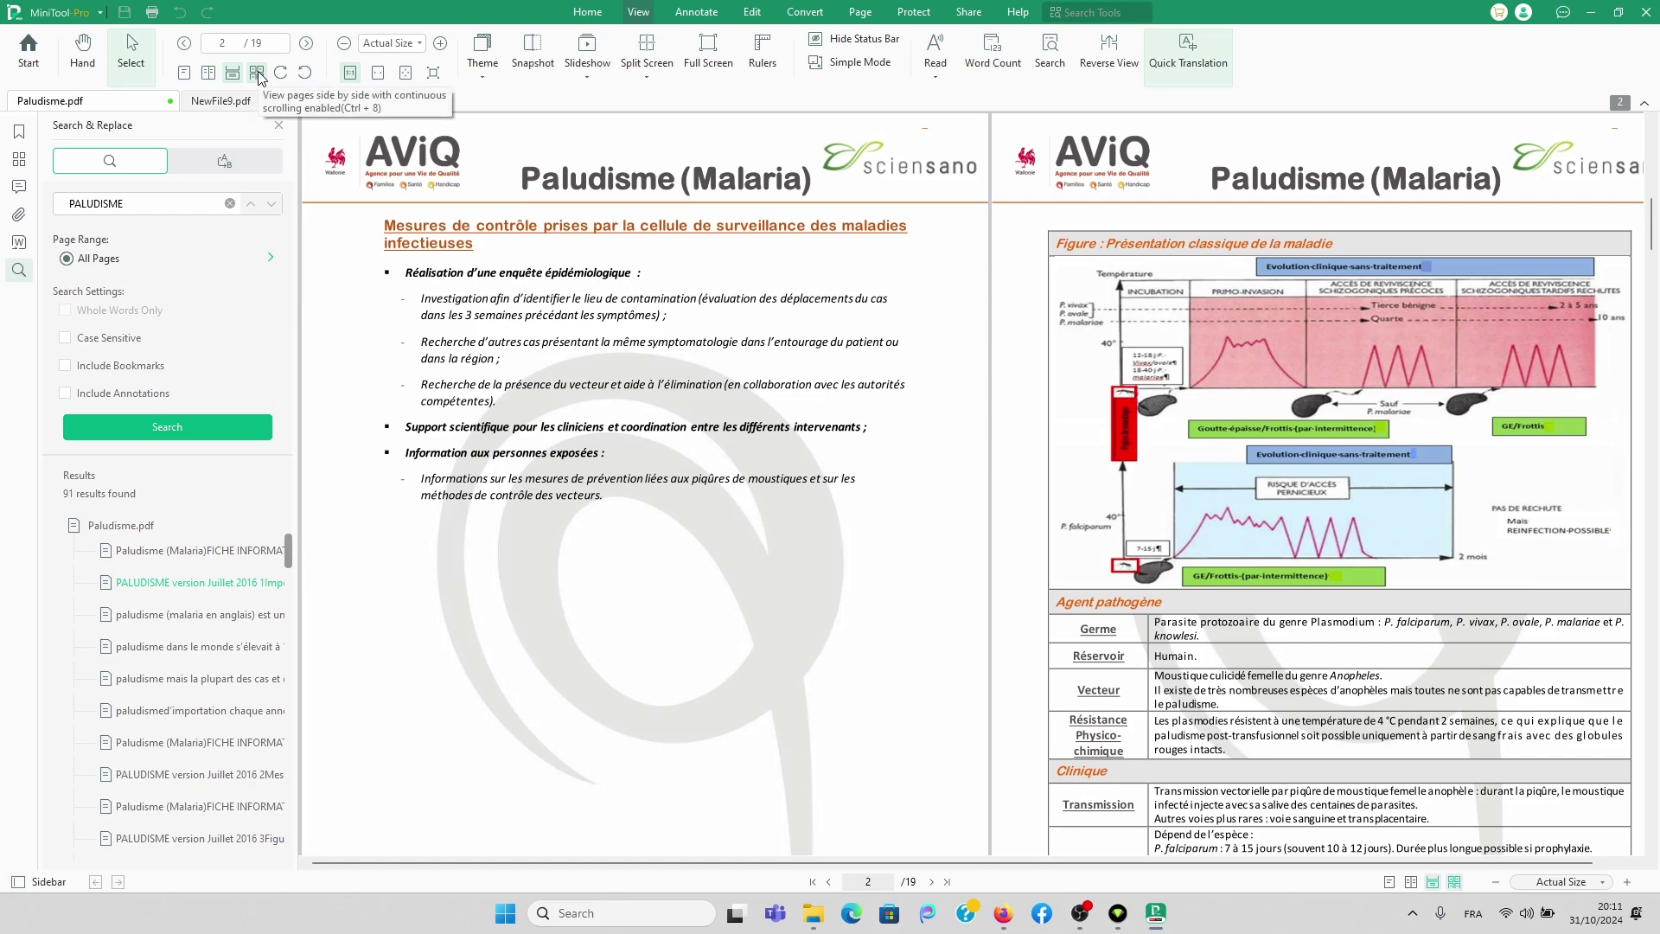
scroll(1251, 499, down, 10)
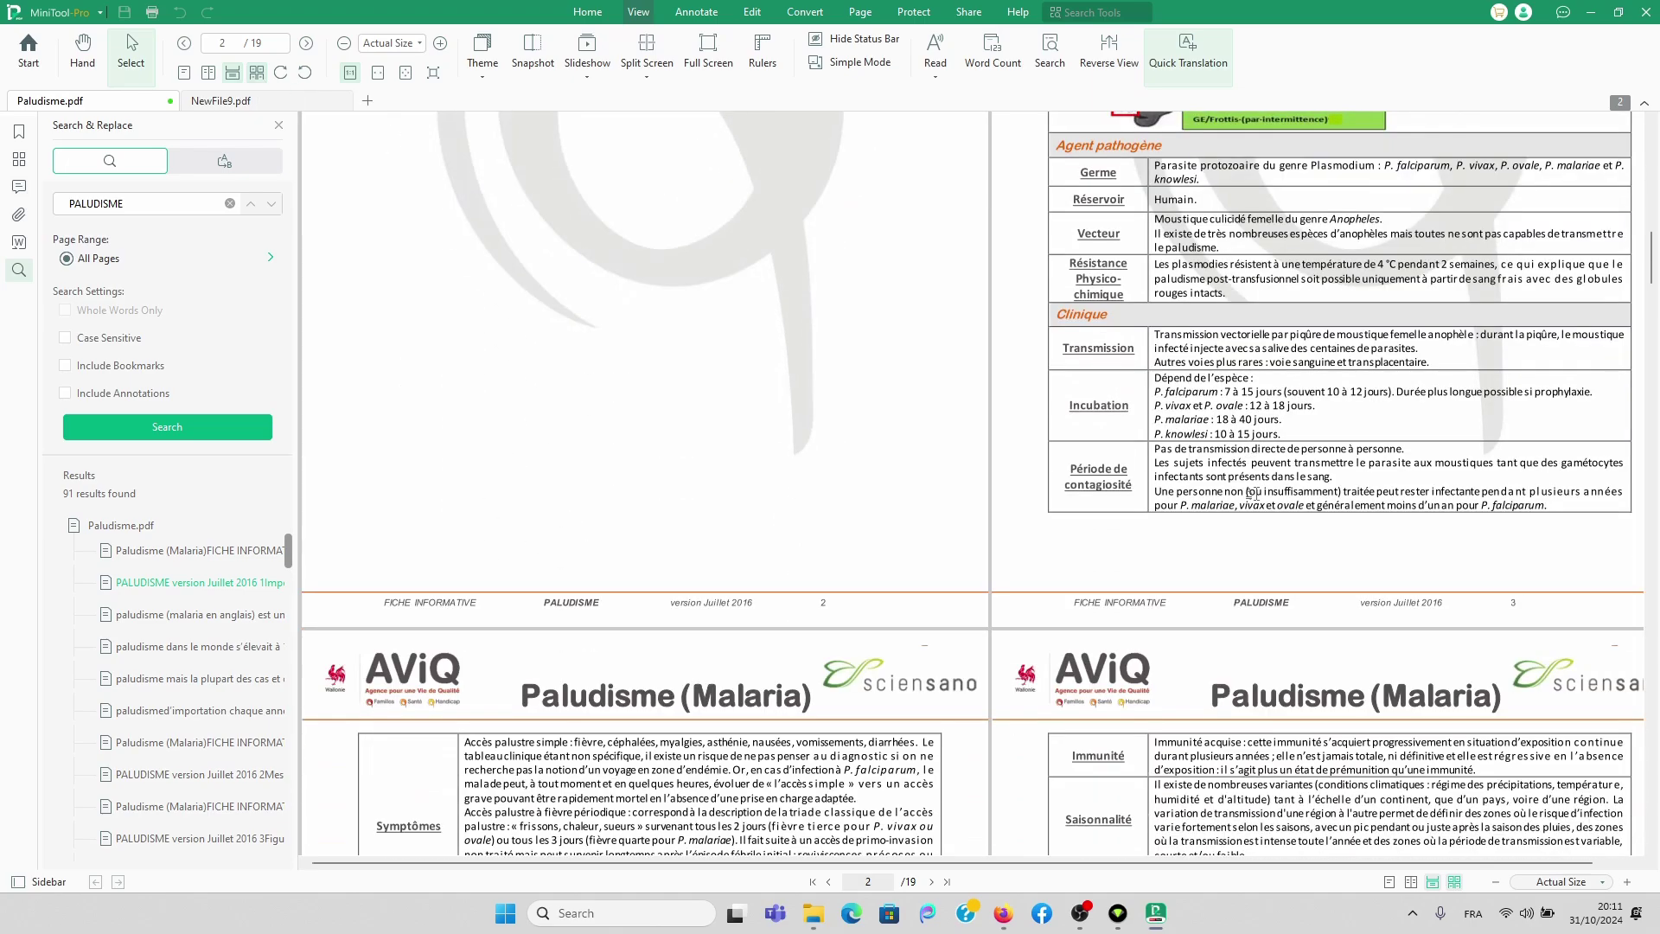
scroll(1251, 499, down, 10)
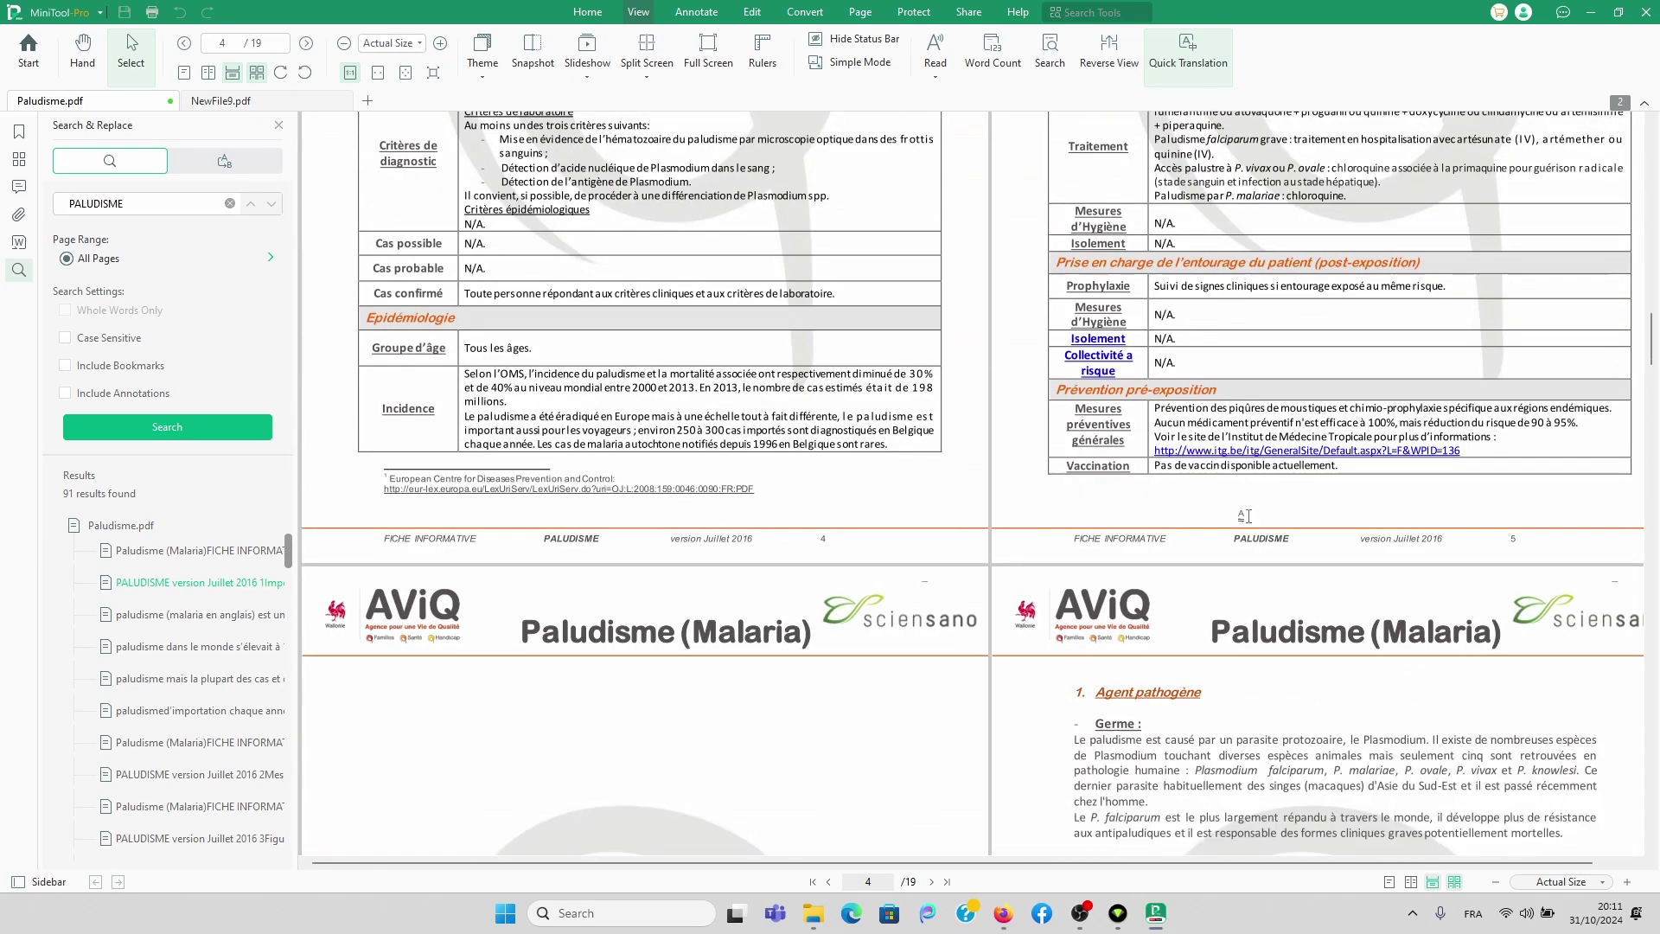
scroll(1251, 521, up, 5)
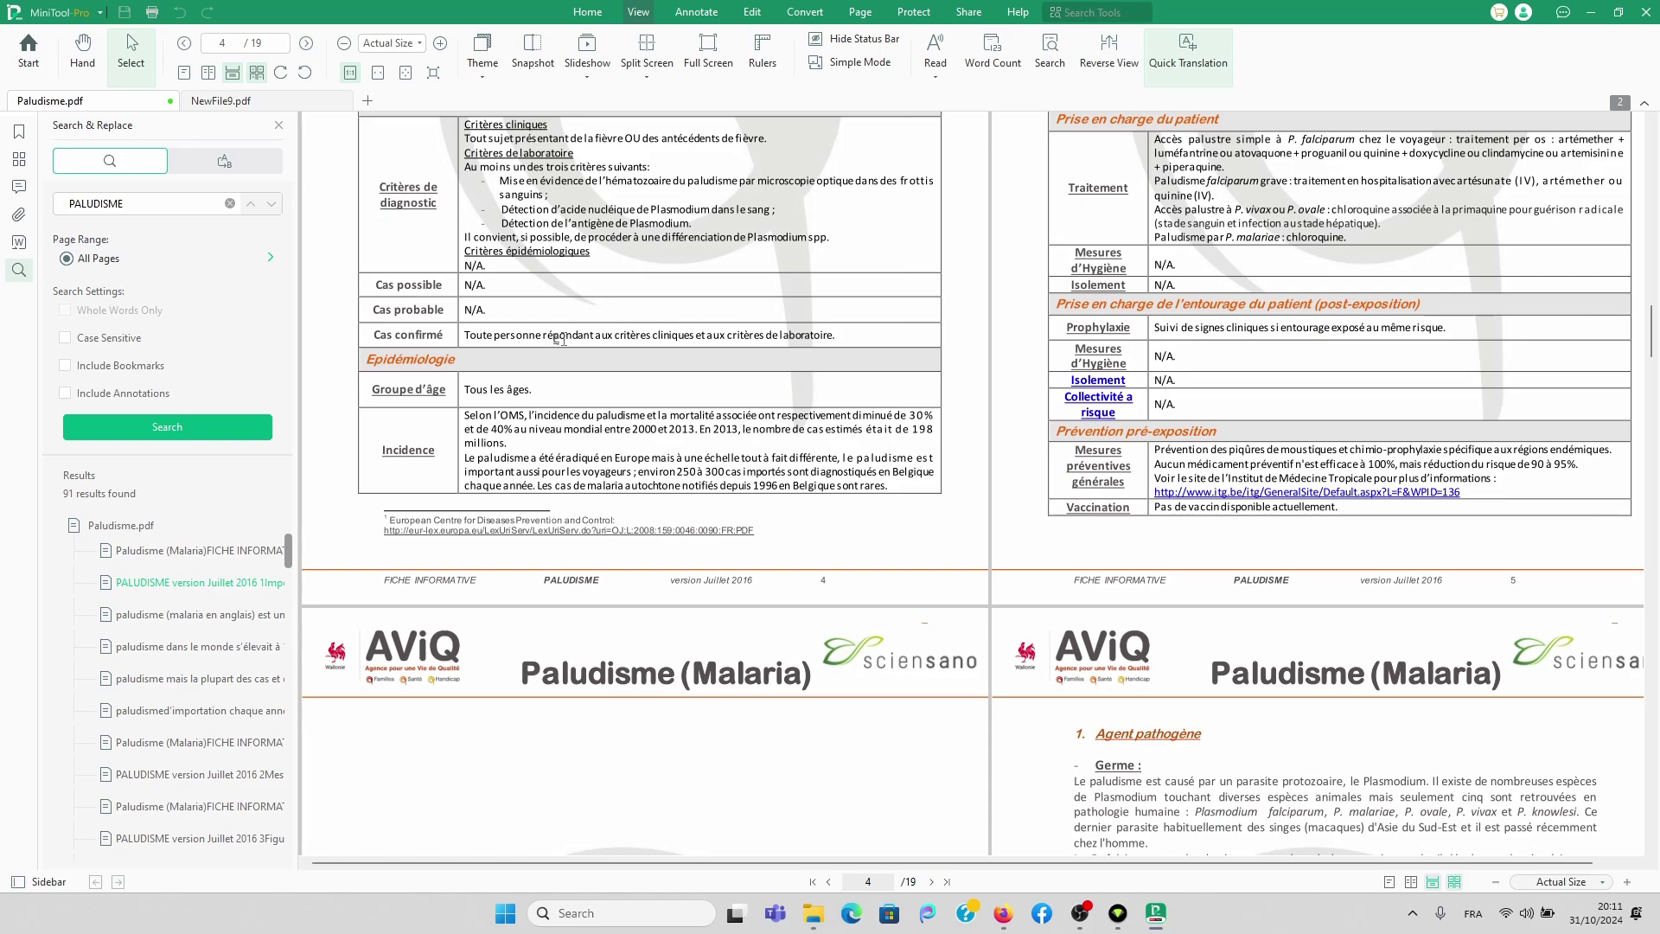
Step: Zoom to Fit Page, then rotate the view counterclockwise and back clockwise to upright
click(1497, 883)
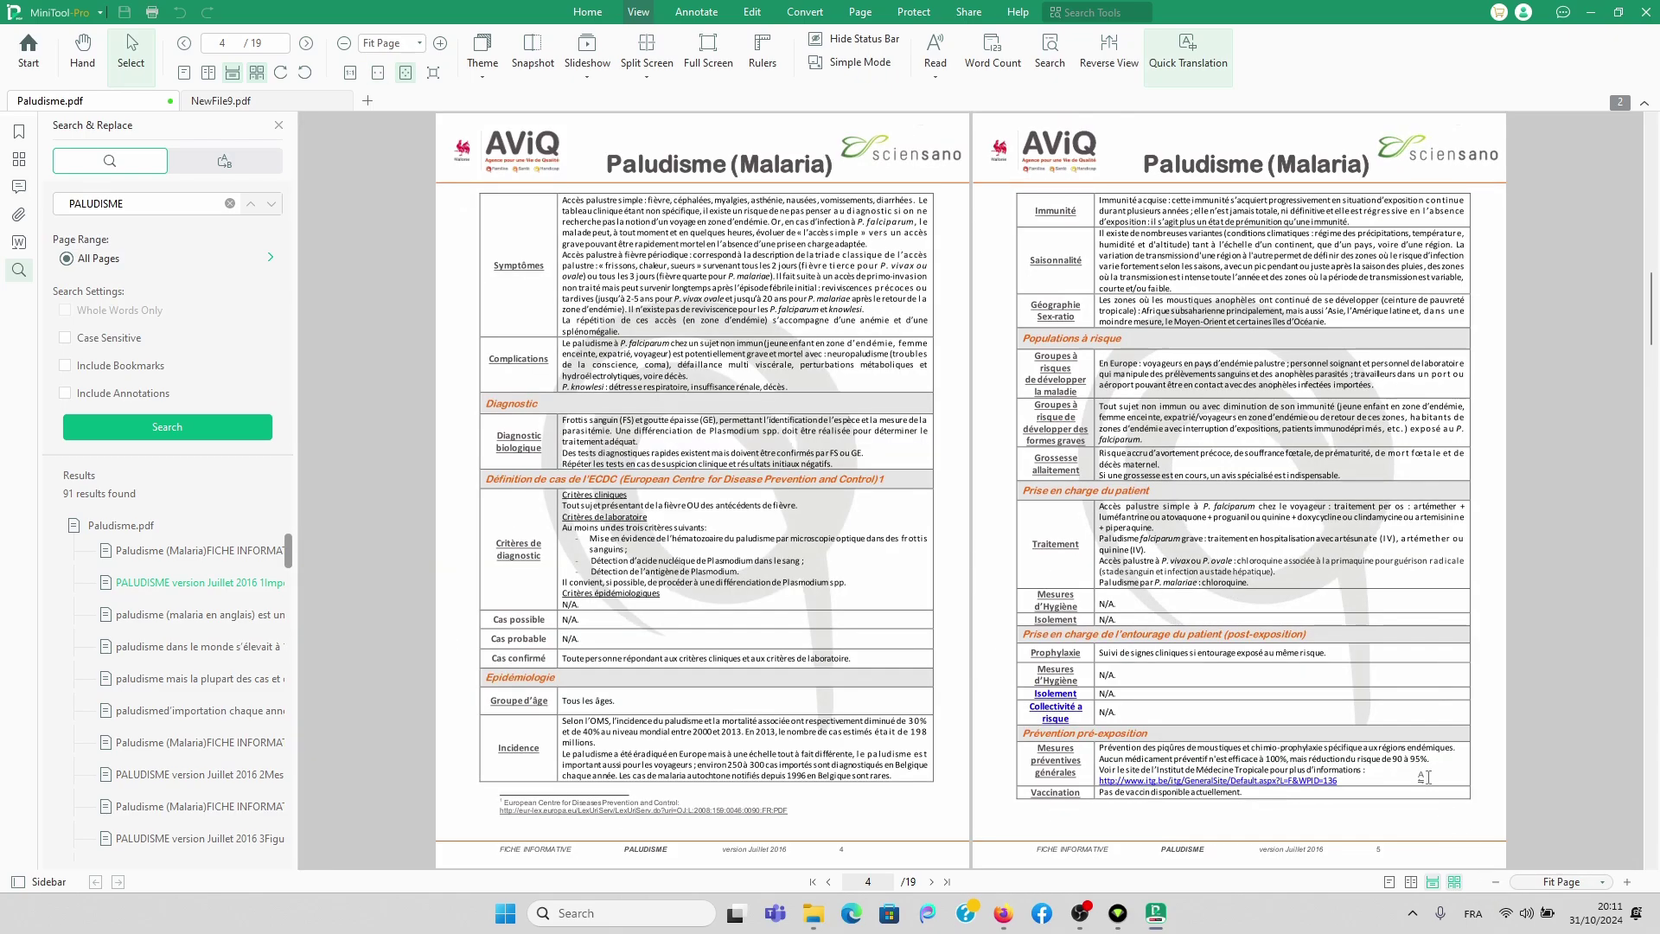
scroll(1404, 750, down, 2)
scroll(1404, 751, up, 6)
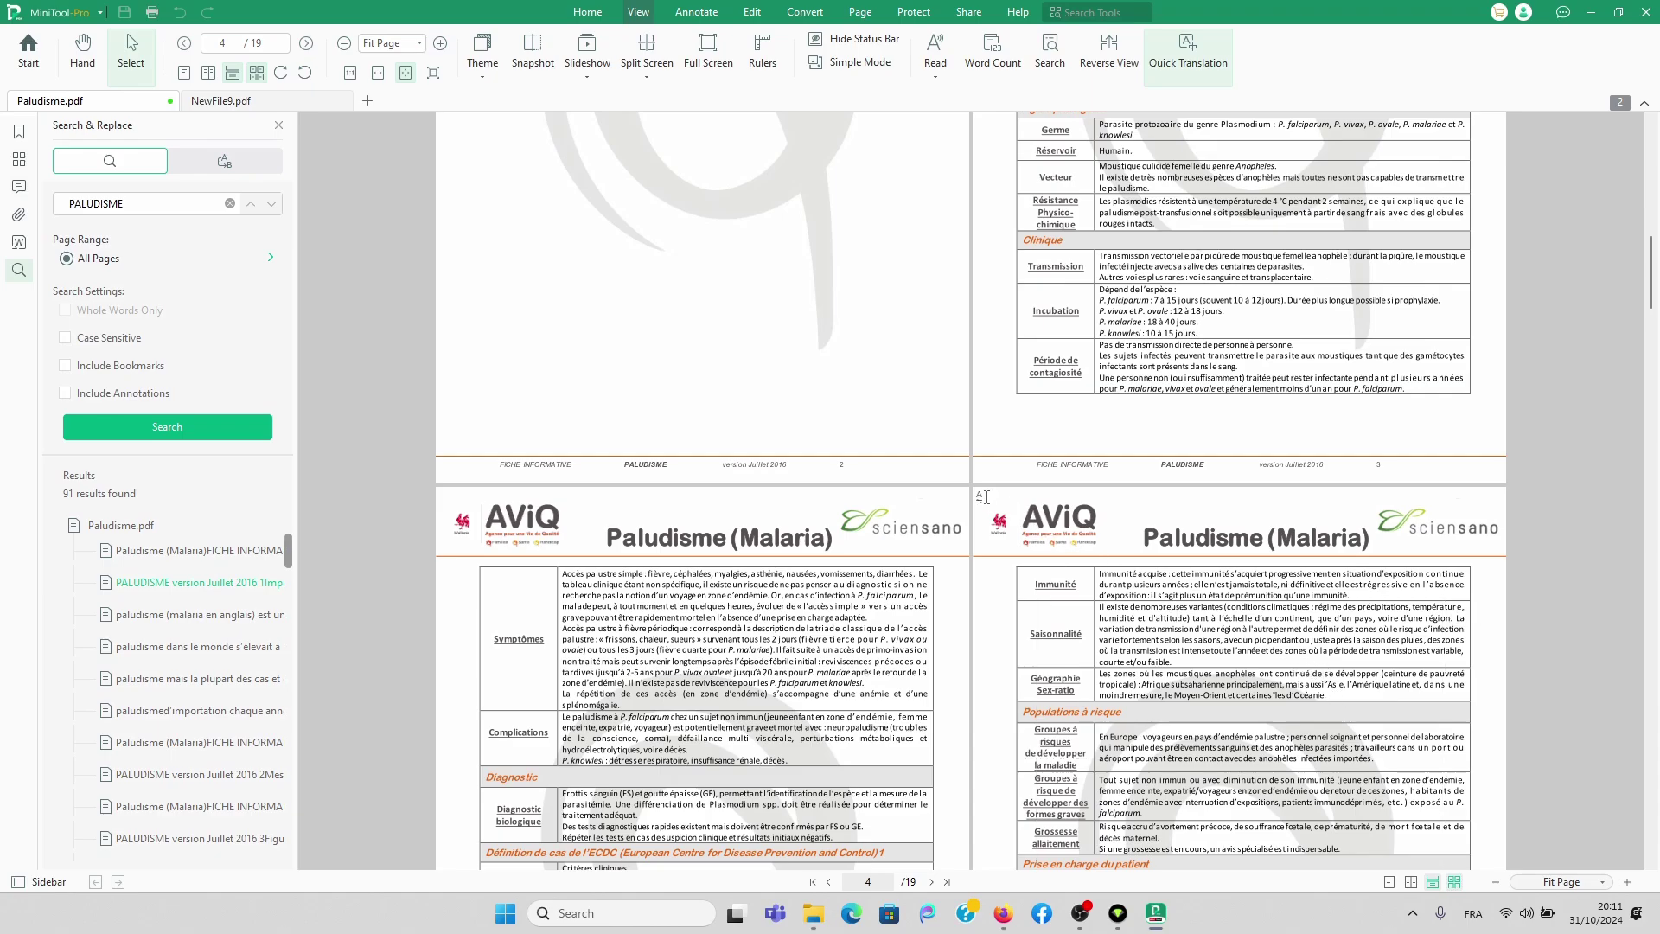
scroll(742, 200, up, 9)
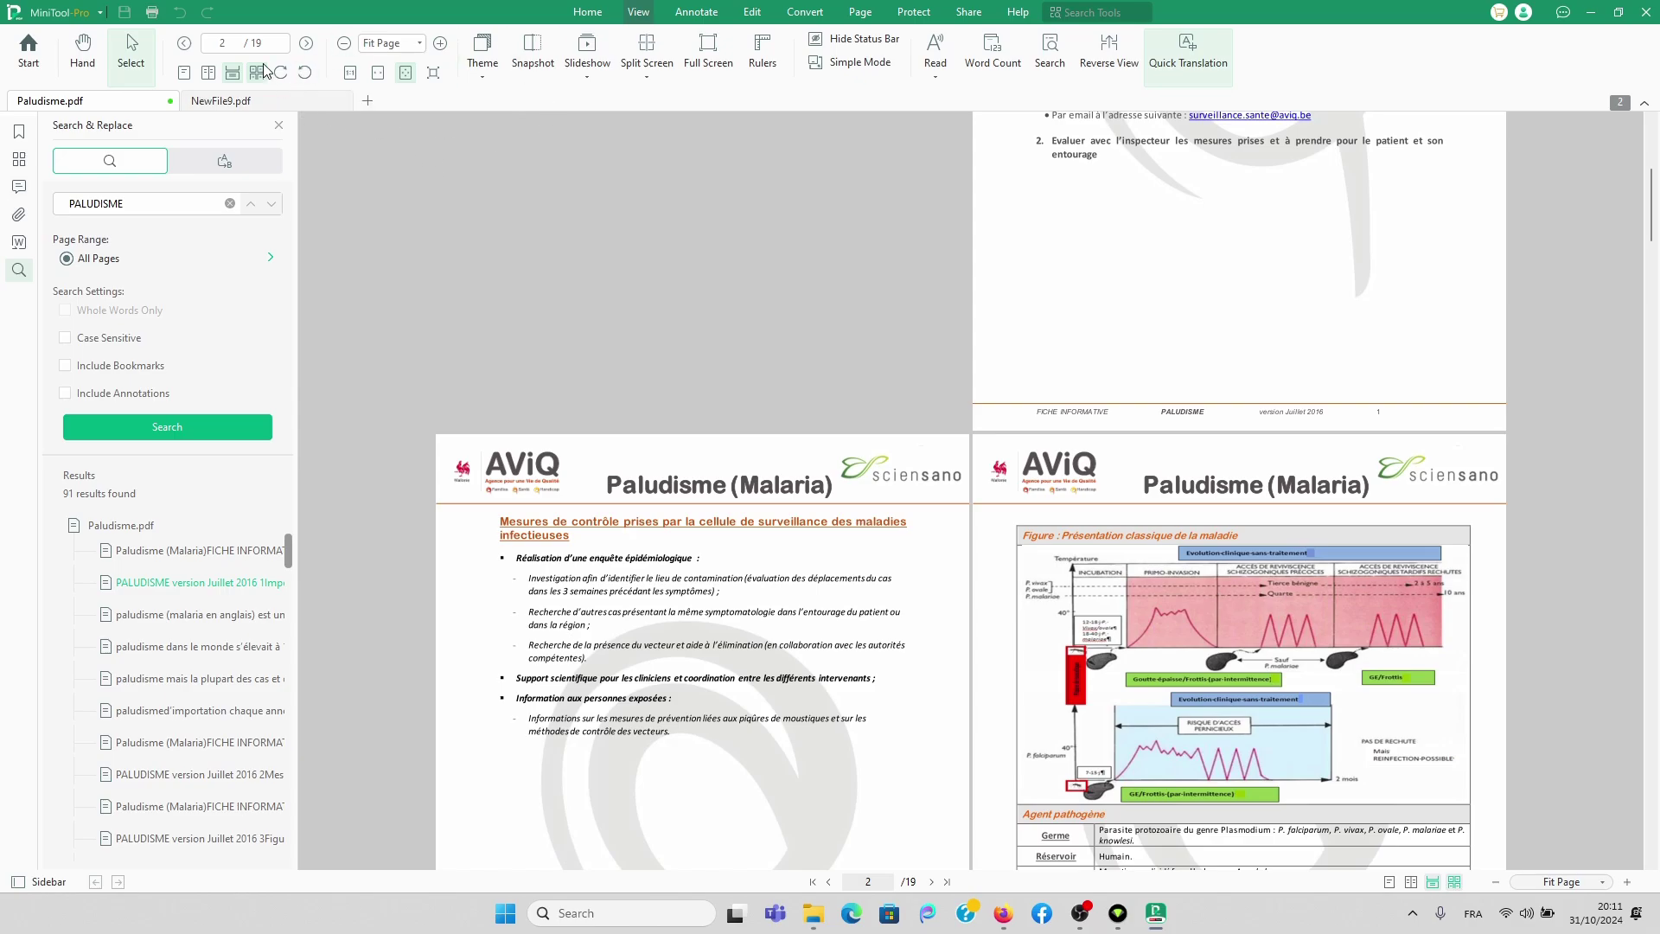
click(305, 75)
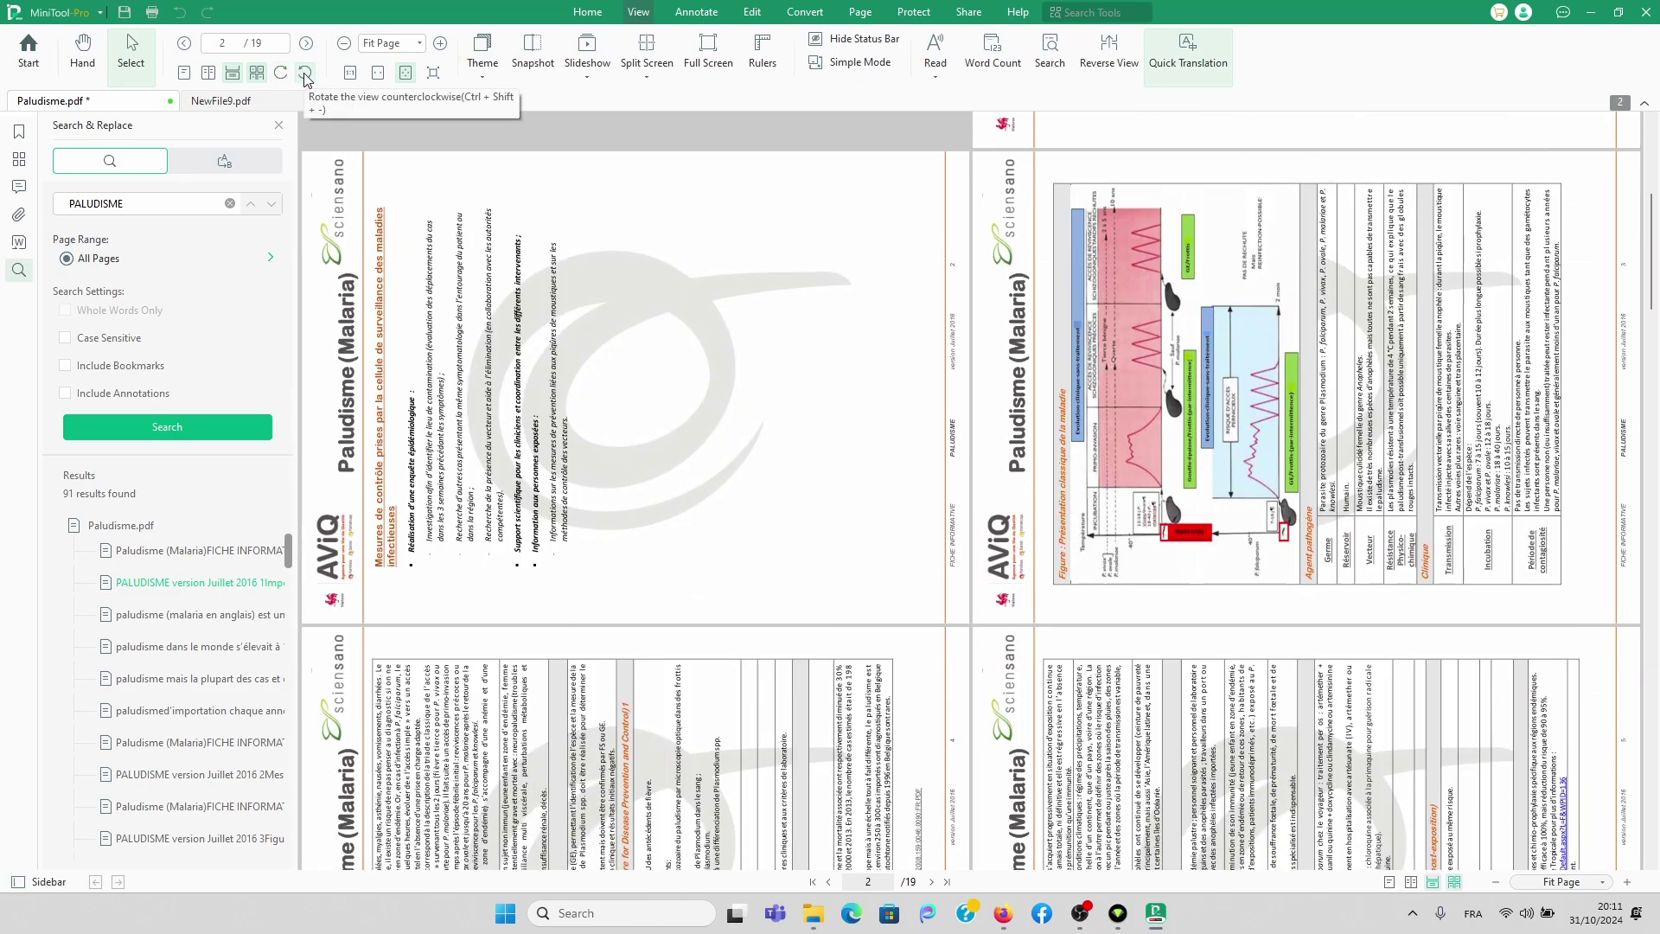
click(280, 72)
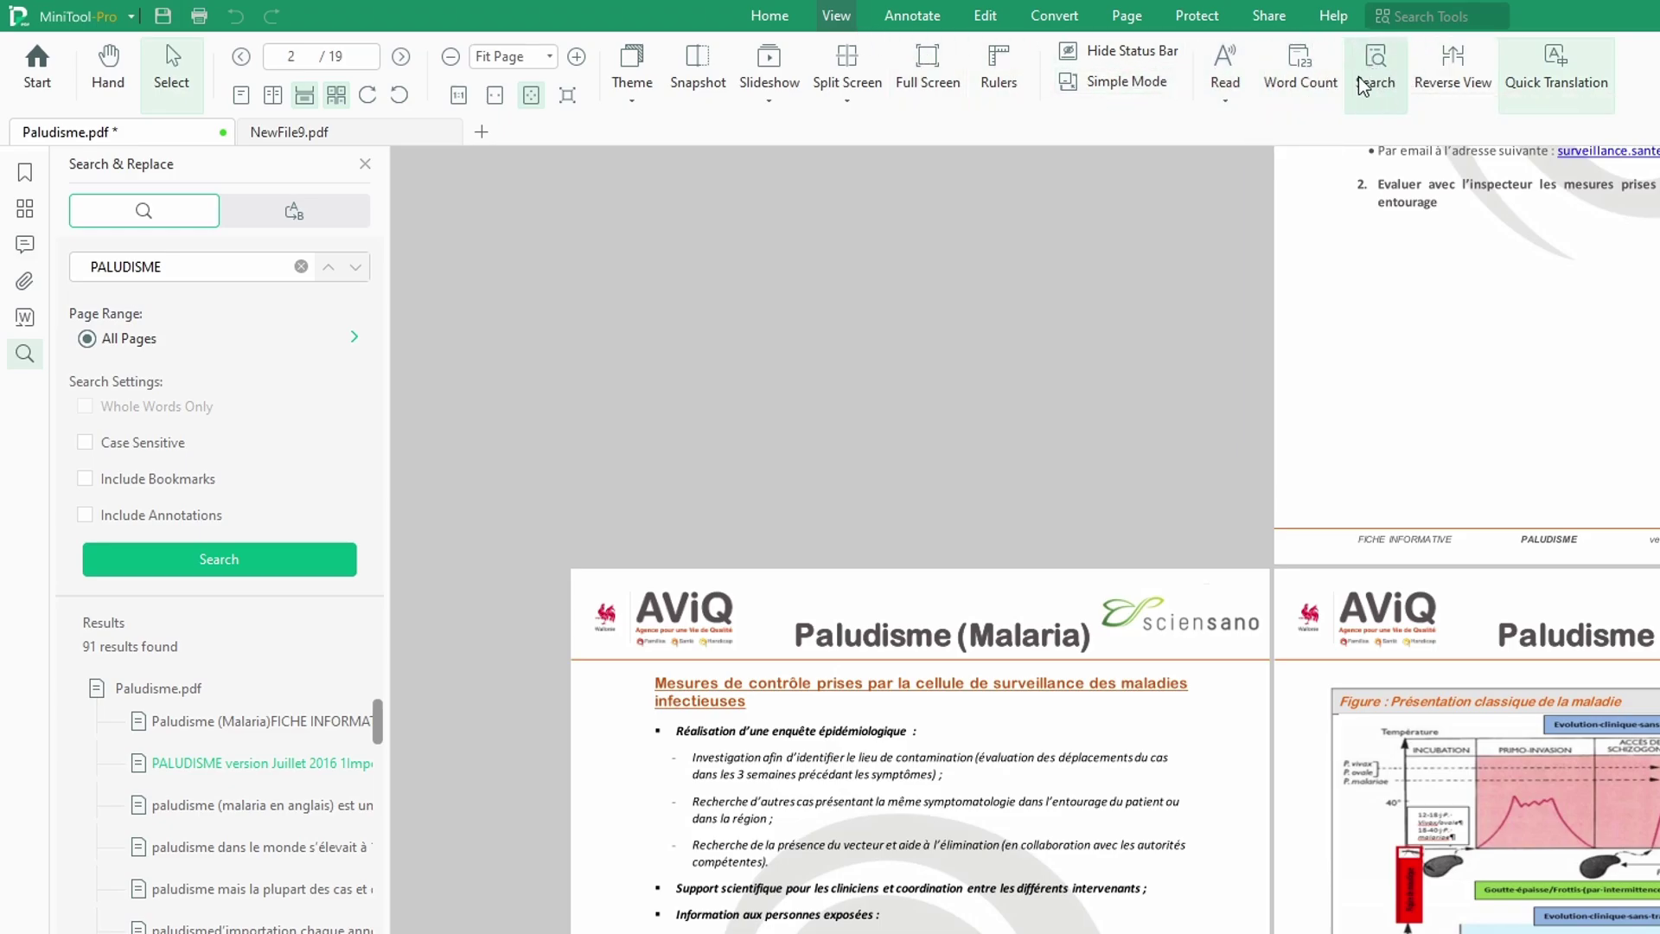
Step: Highlight the phrase 'le lieu de contamination' on page 2 in yellow
click(912, 26)
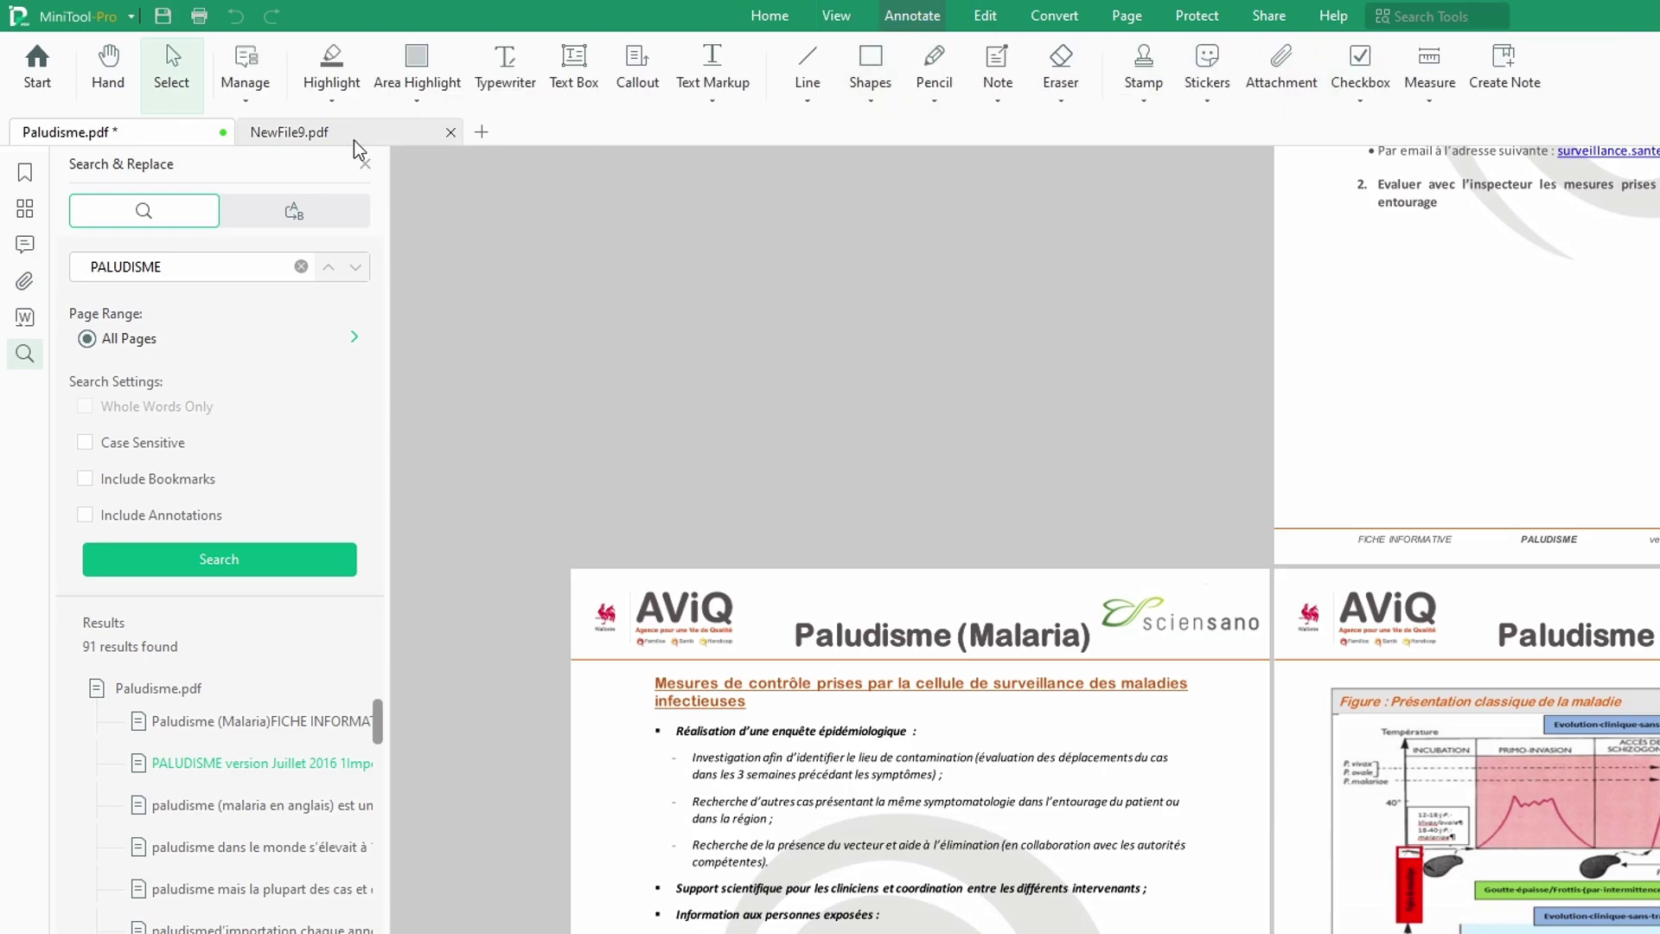
click(333, 101)
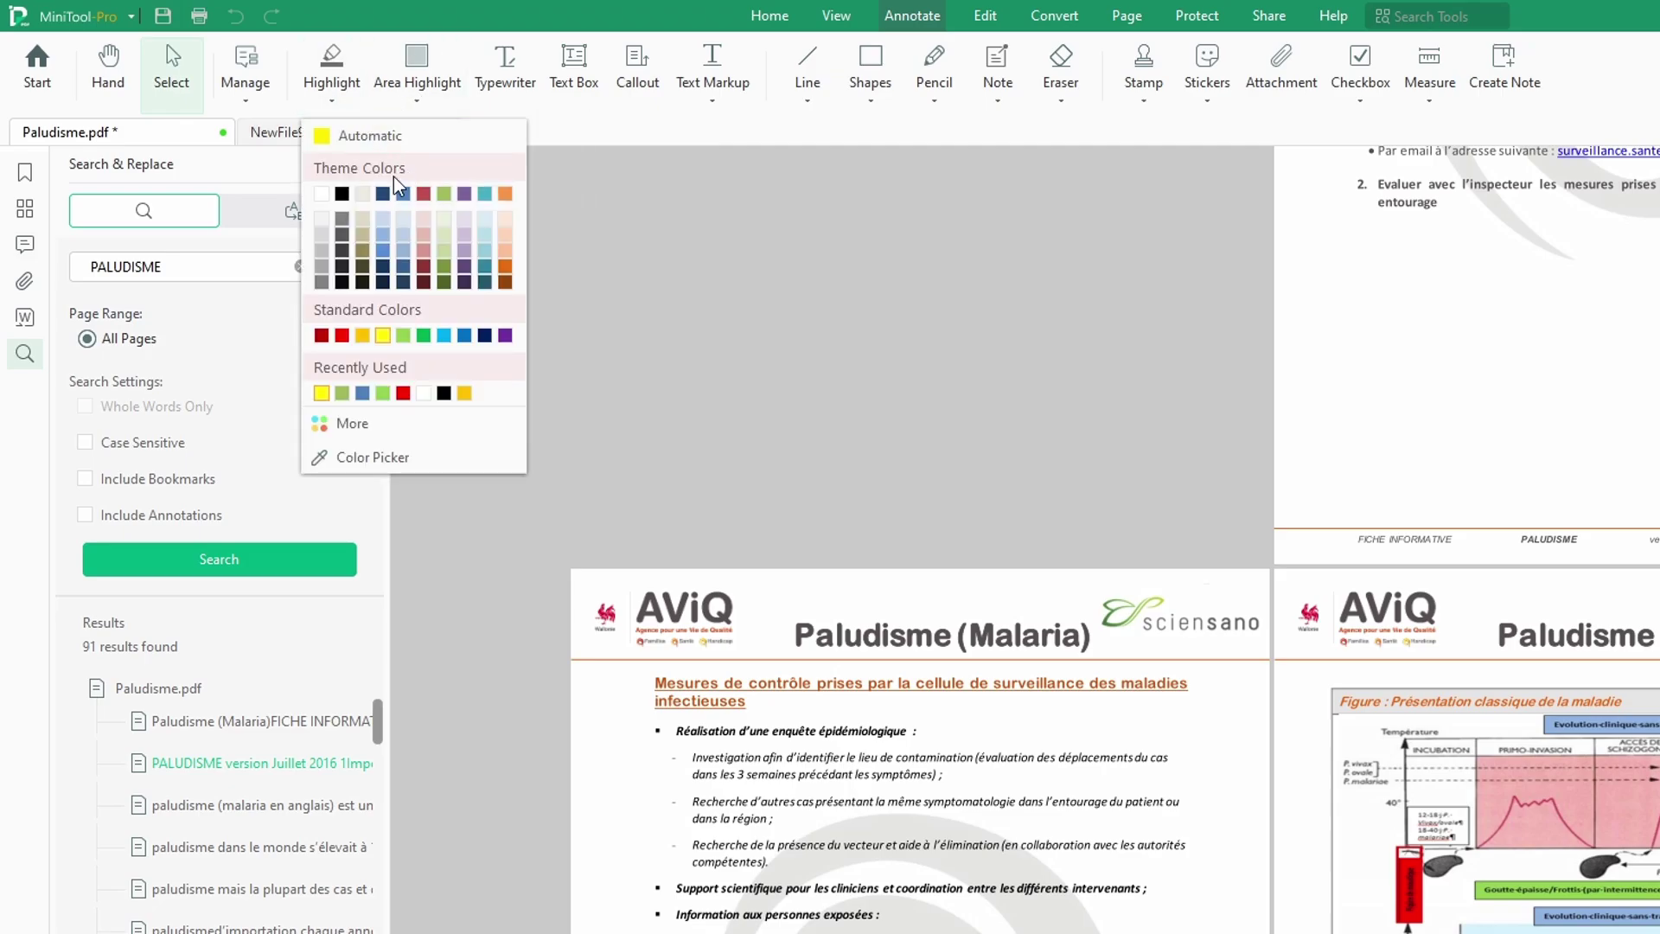
click(383, 337)
drag(828, 759, 945, 759)
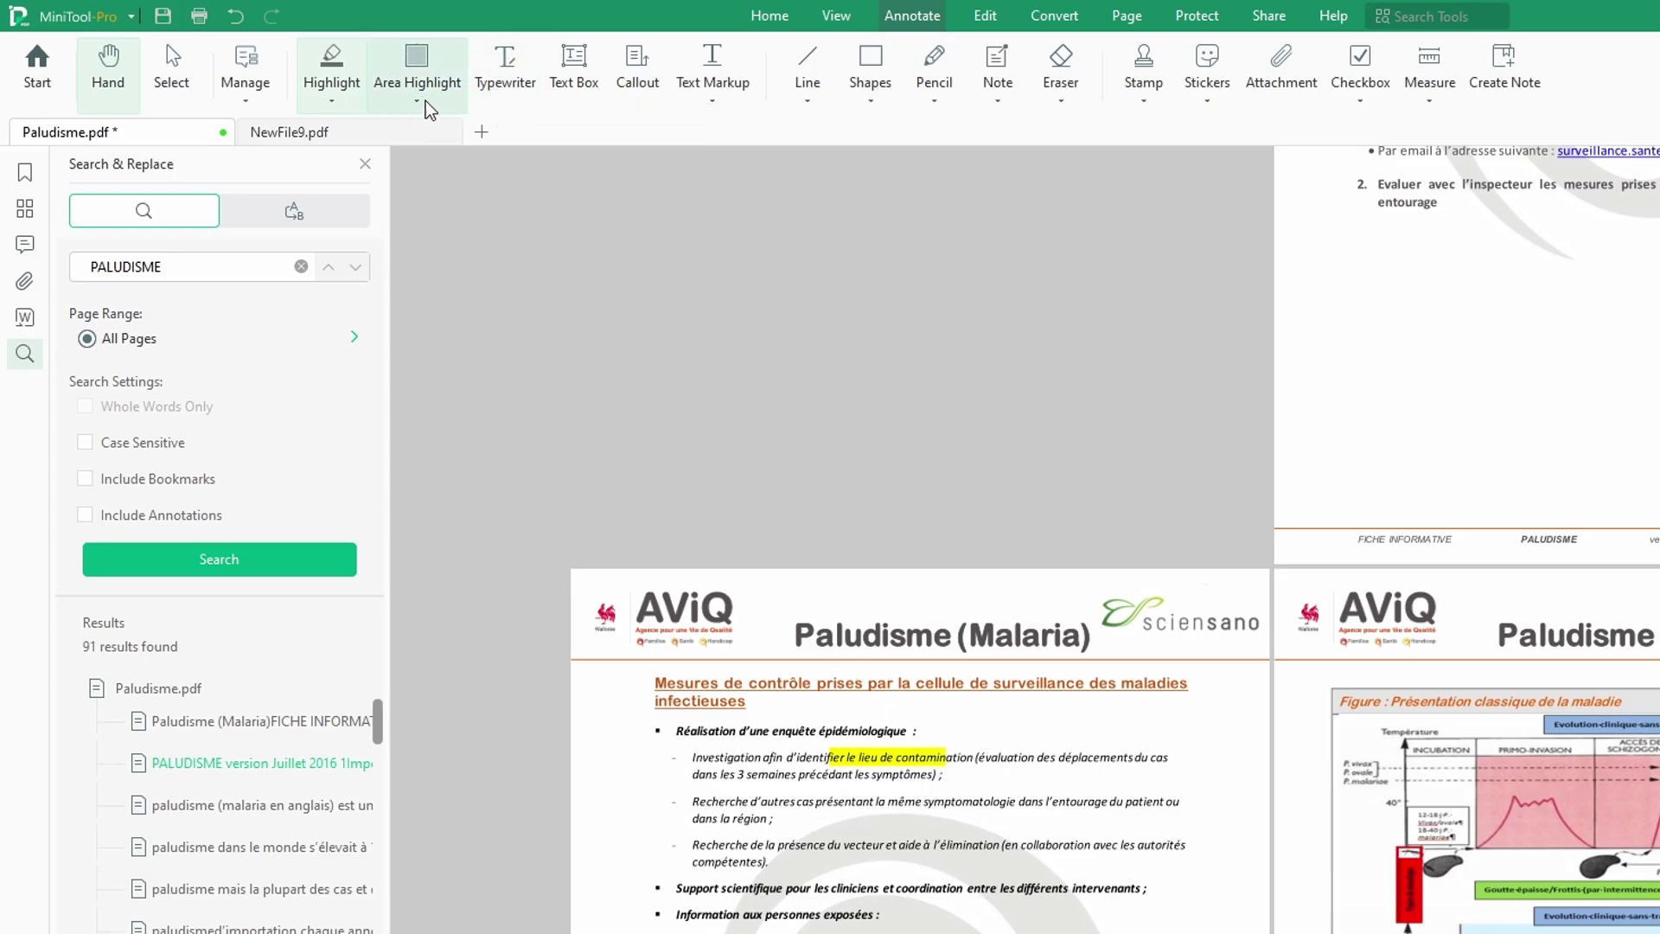
click(716, 100)
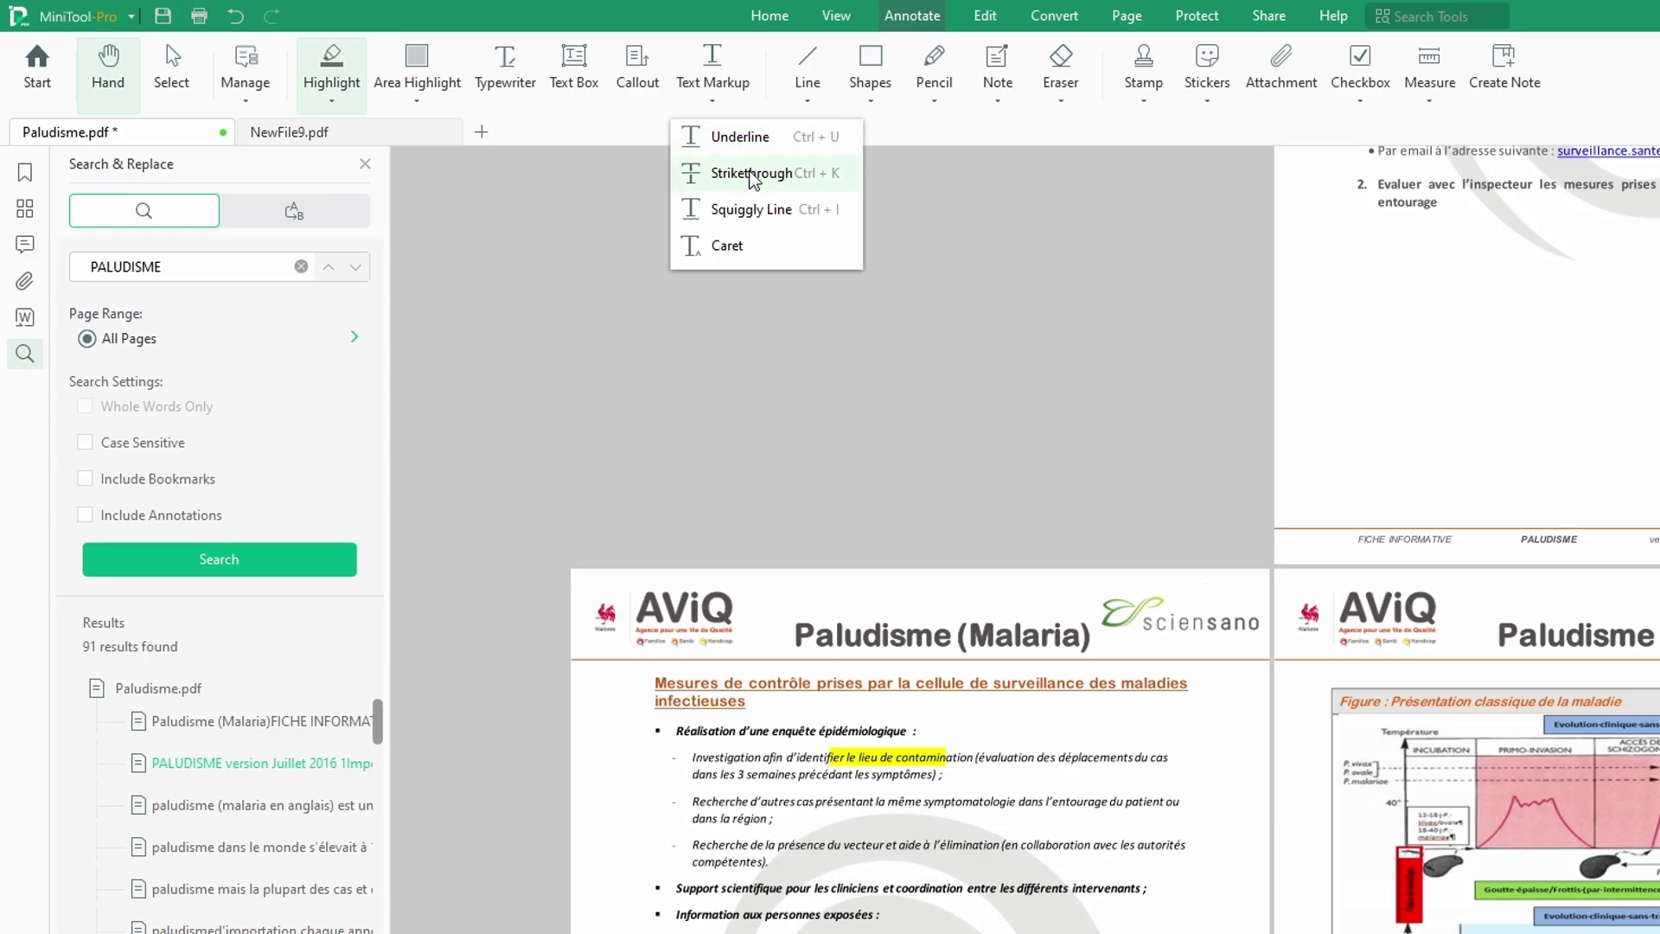
Step: Strike through page 2's contamination and travel-evaluation text, browse shape and pencil-weight options, then show the Edit tools
click(751, 174)
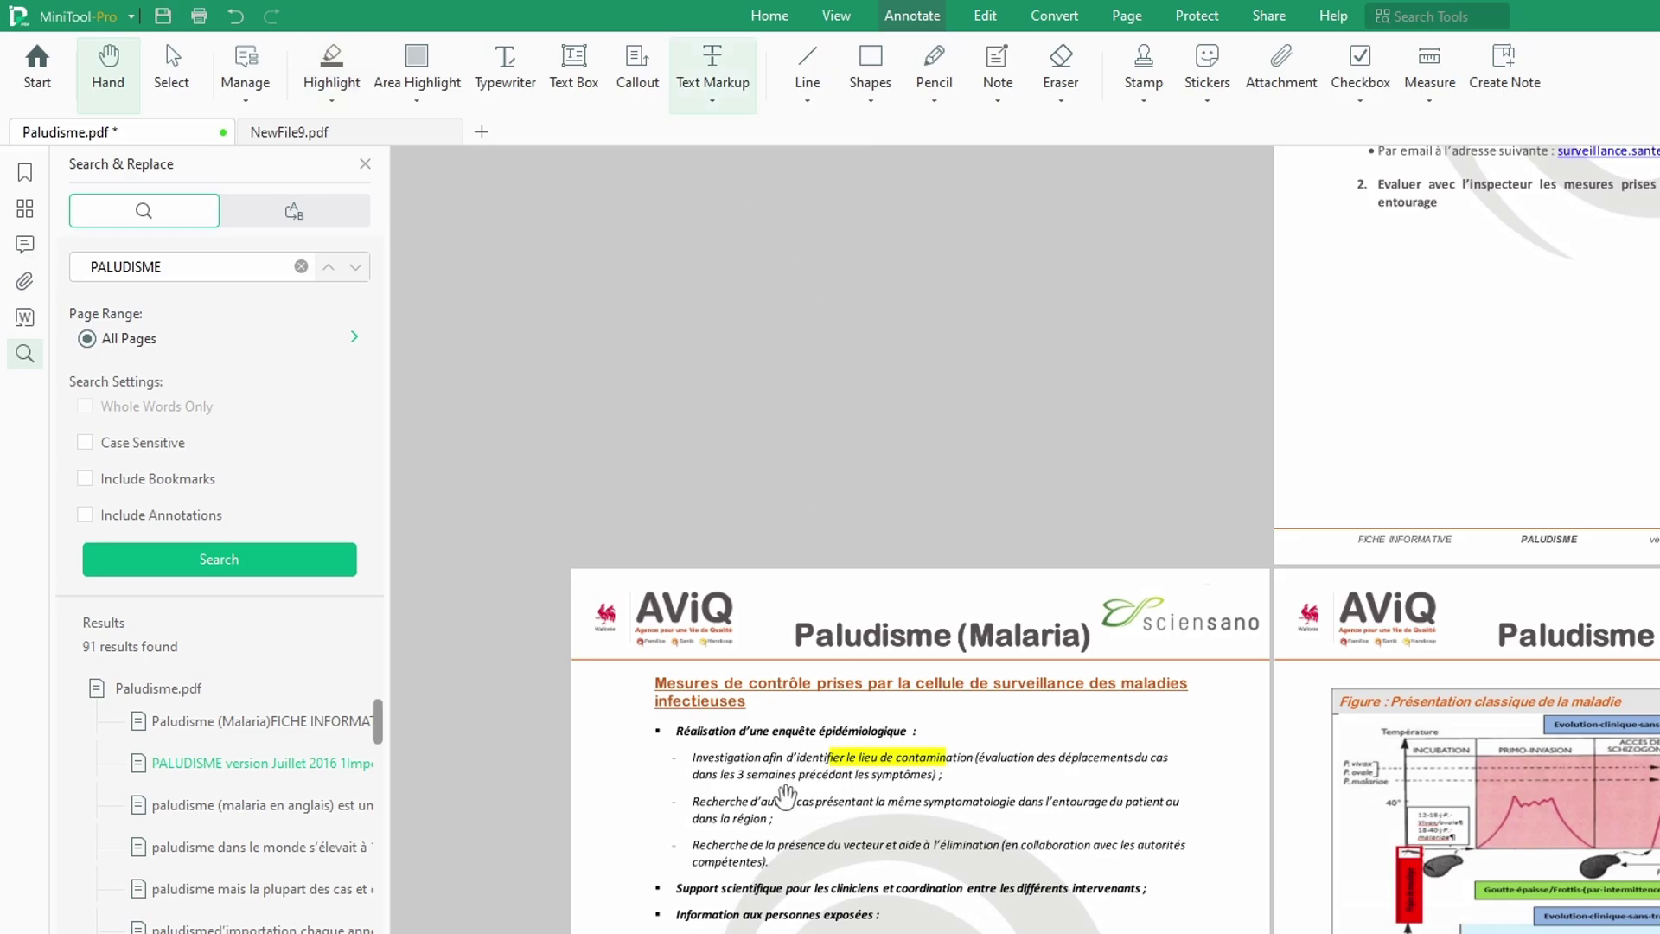
drag(829, 758, 748, 774)
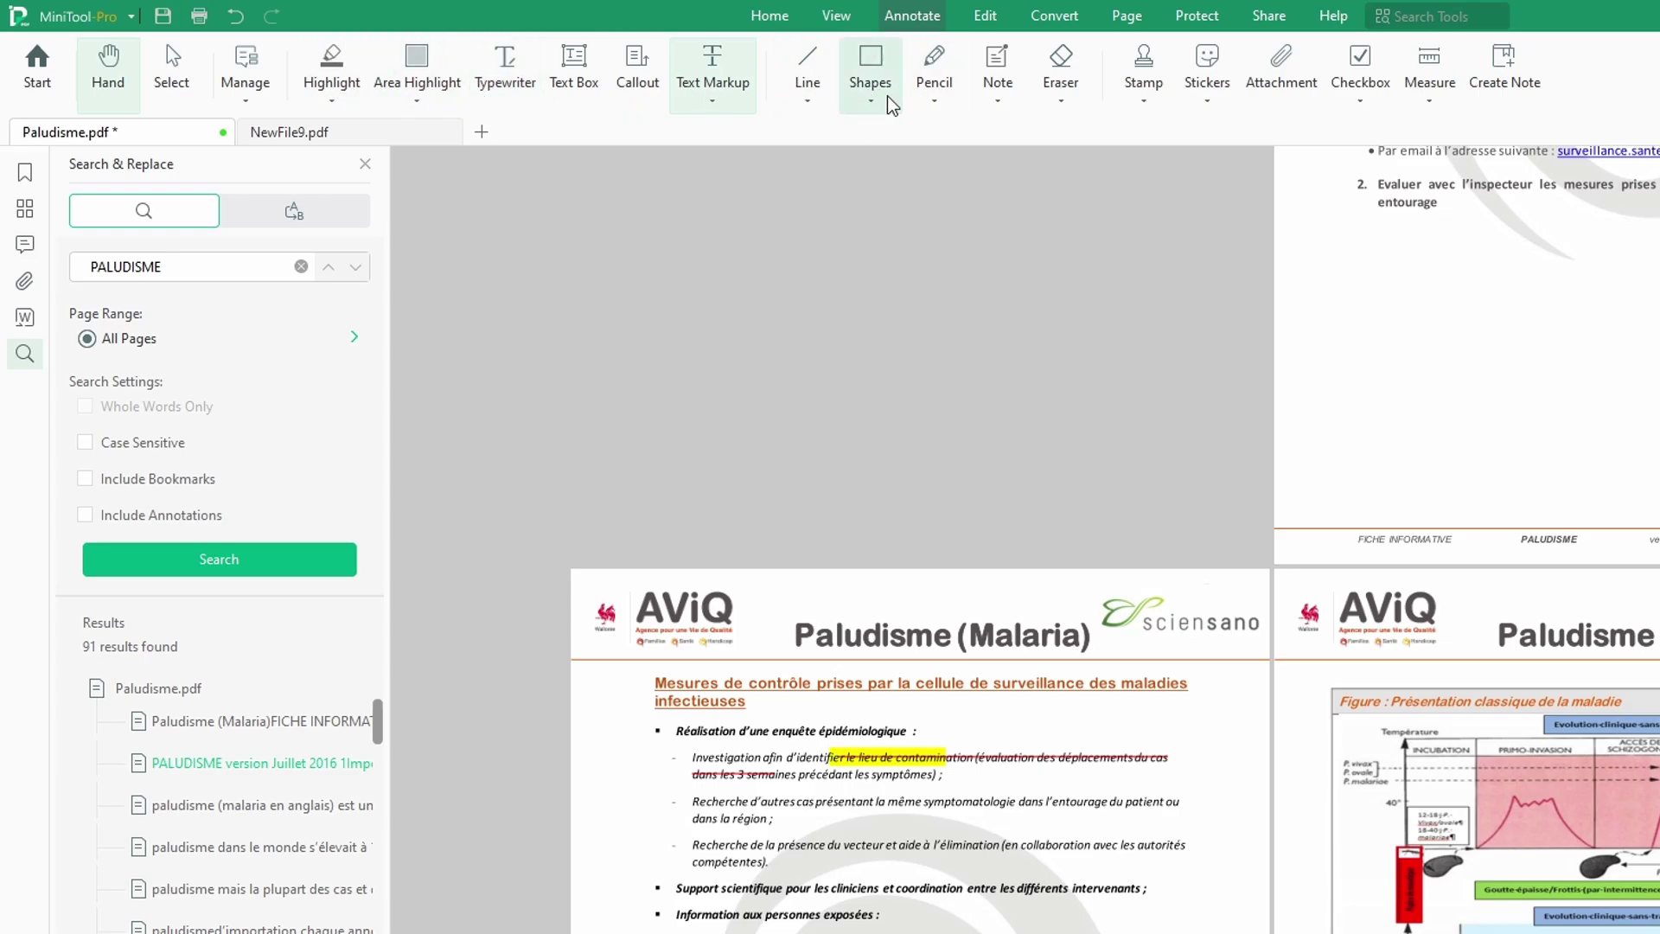
click(875, 107)
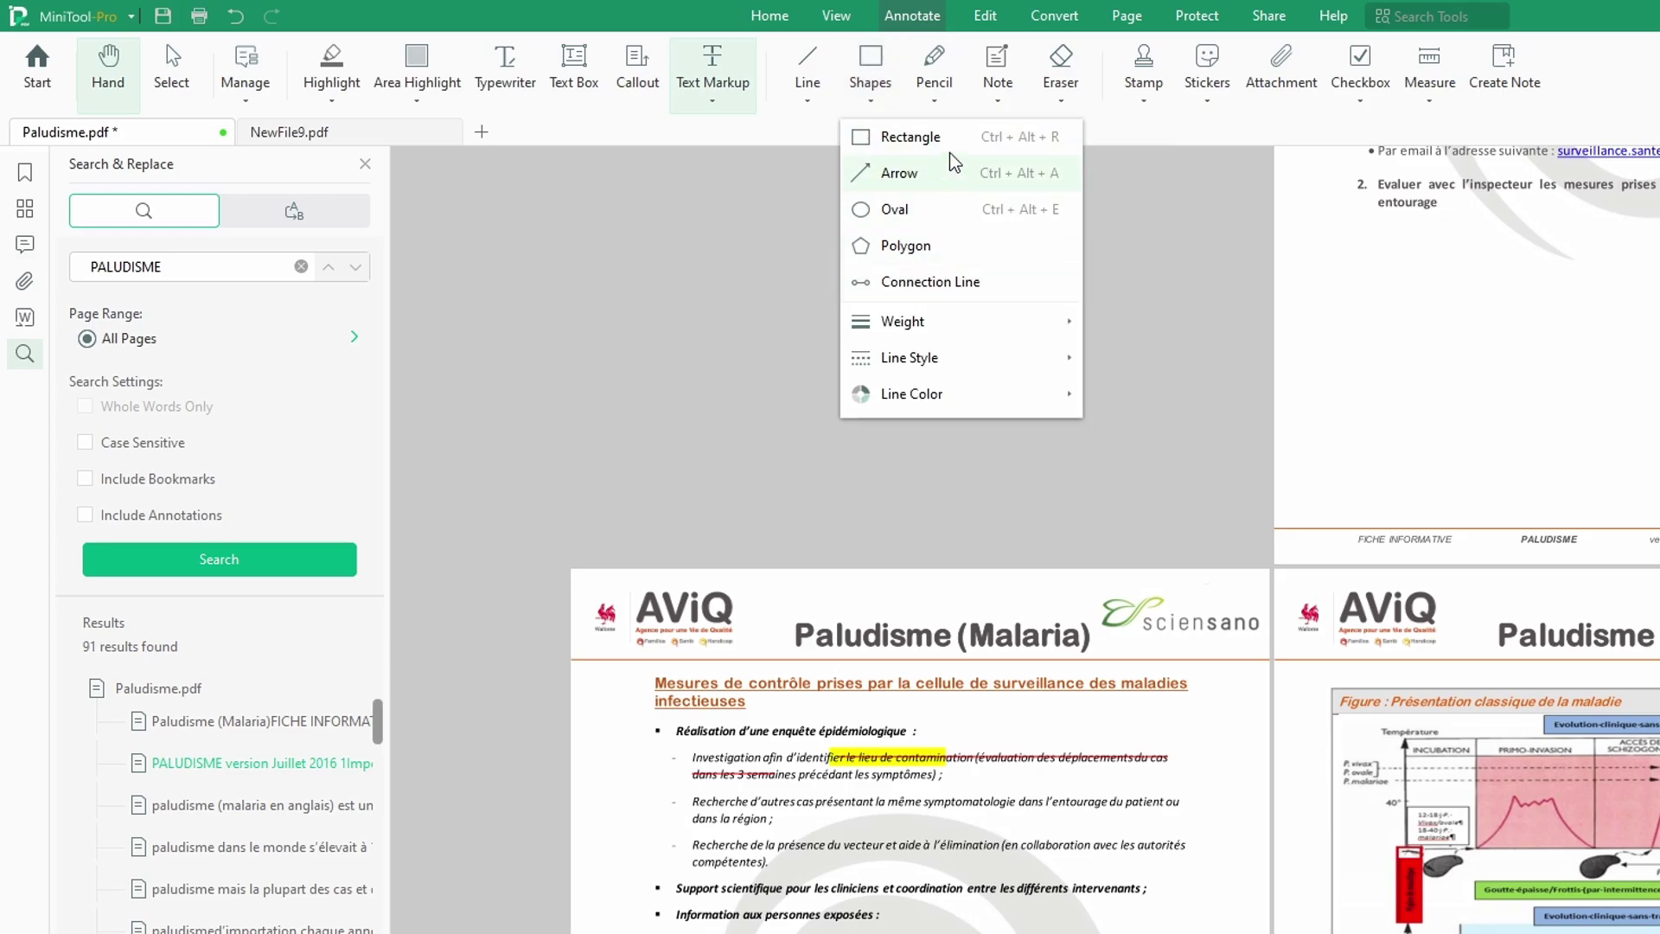
click(936, 102)
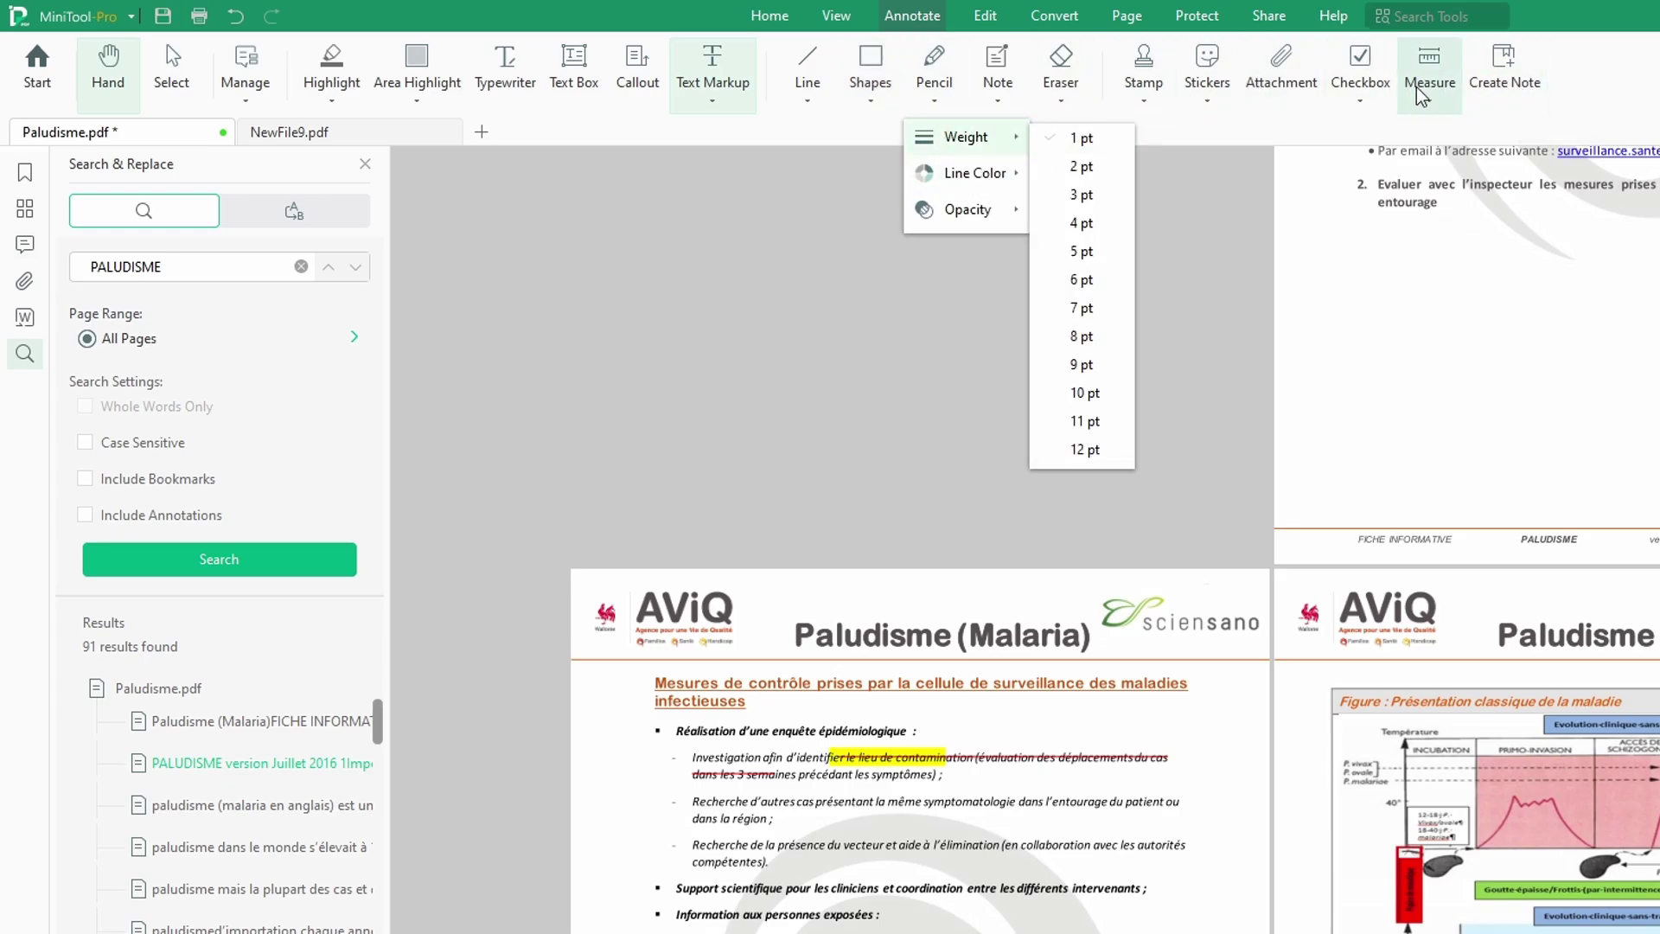
click(990, 19)
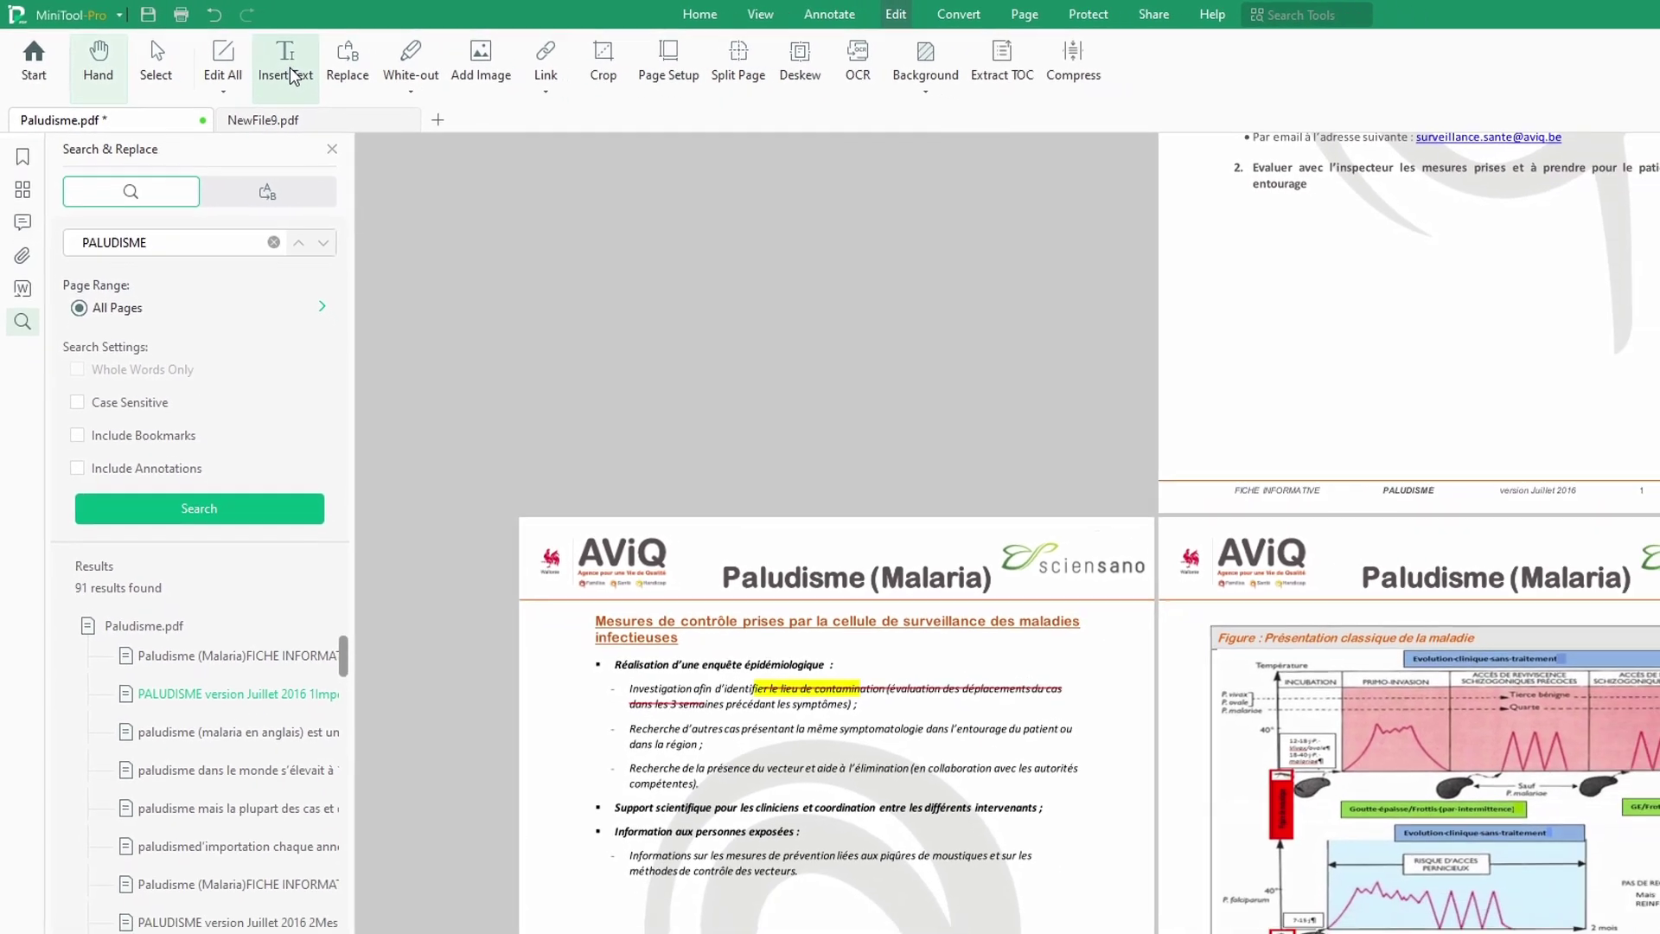
Step: Add the text 'GGHH' to the text block at the bottom of page 2 with Edit All
click(313, 67)
click(748, 895)
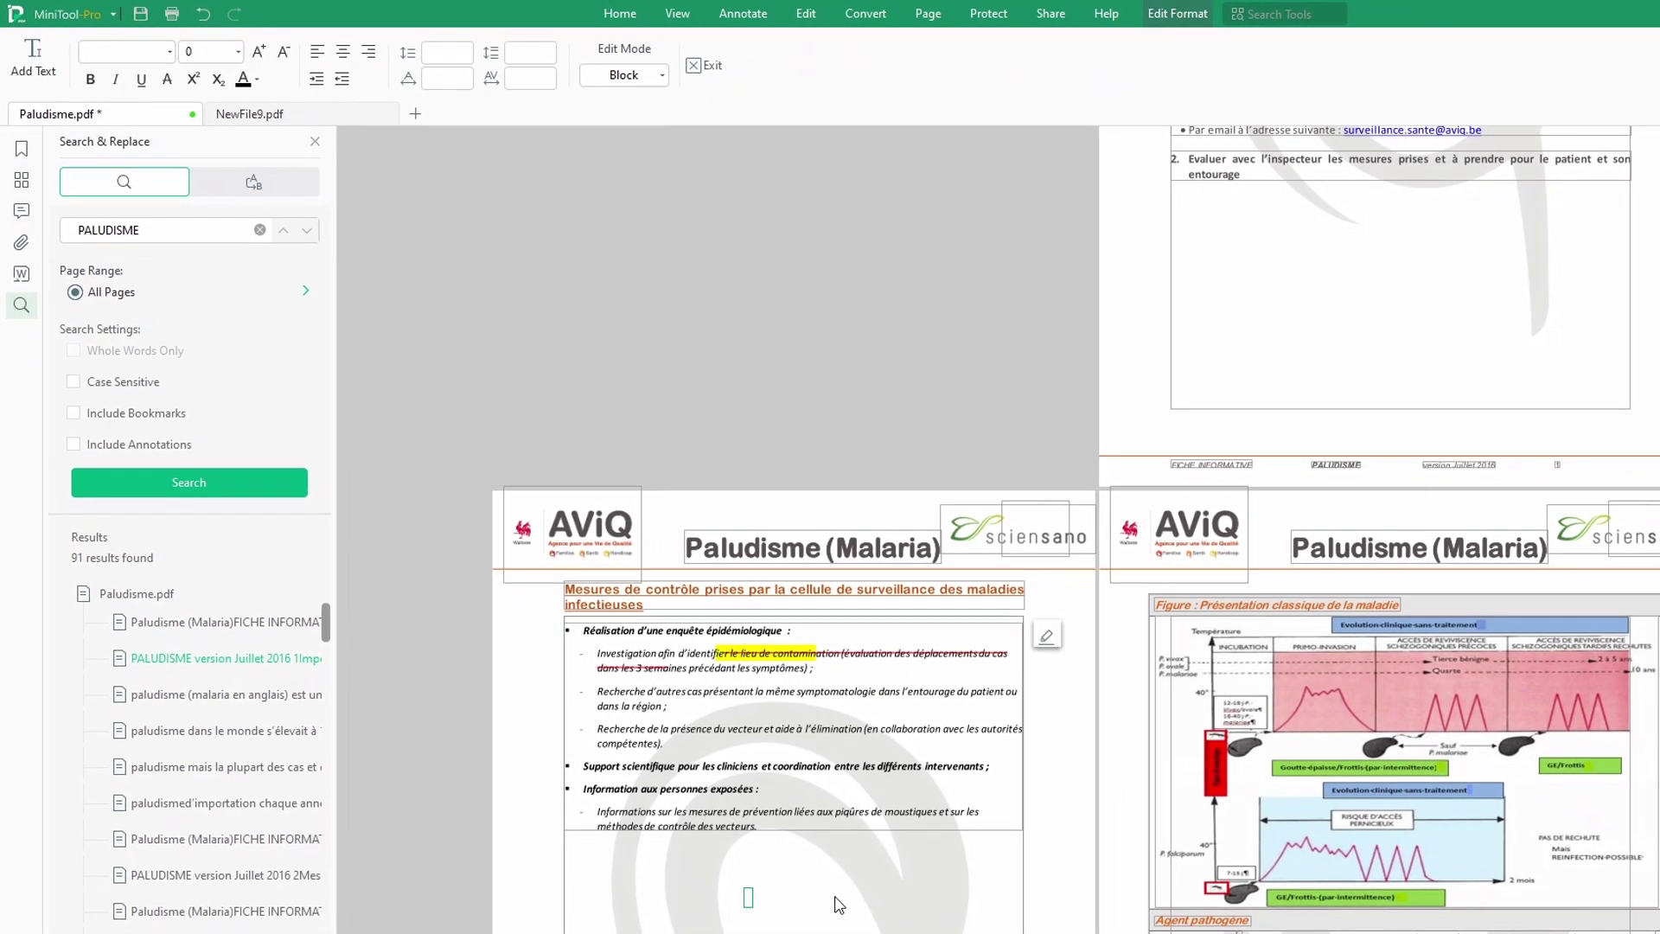
text(GGHH)
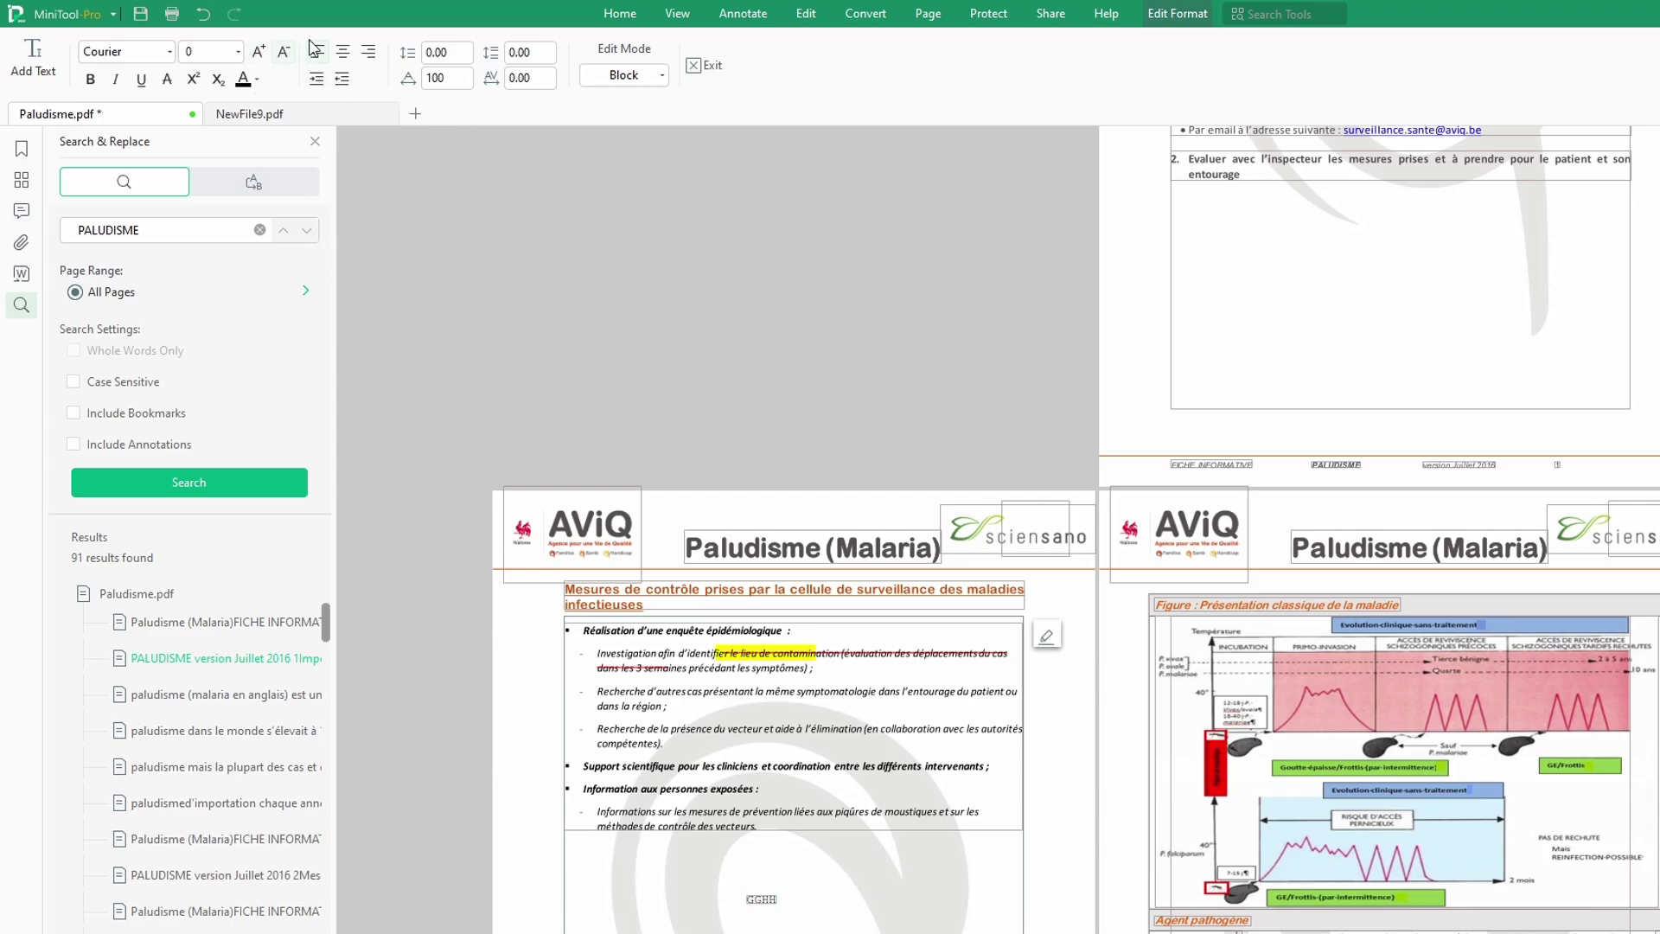
click(711, 69)
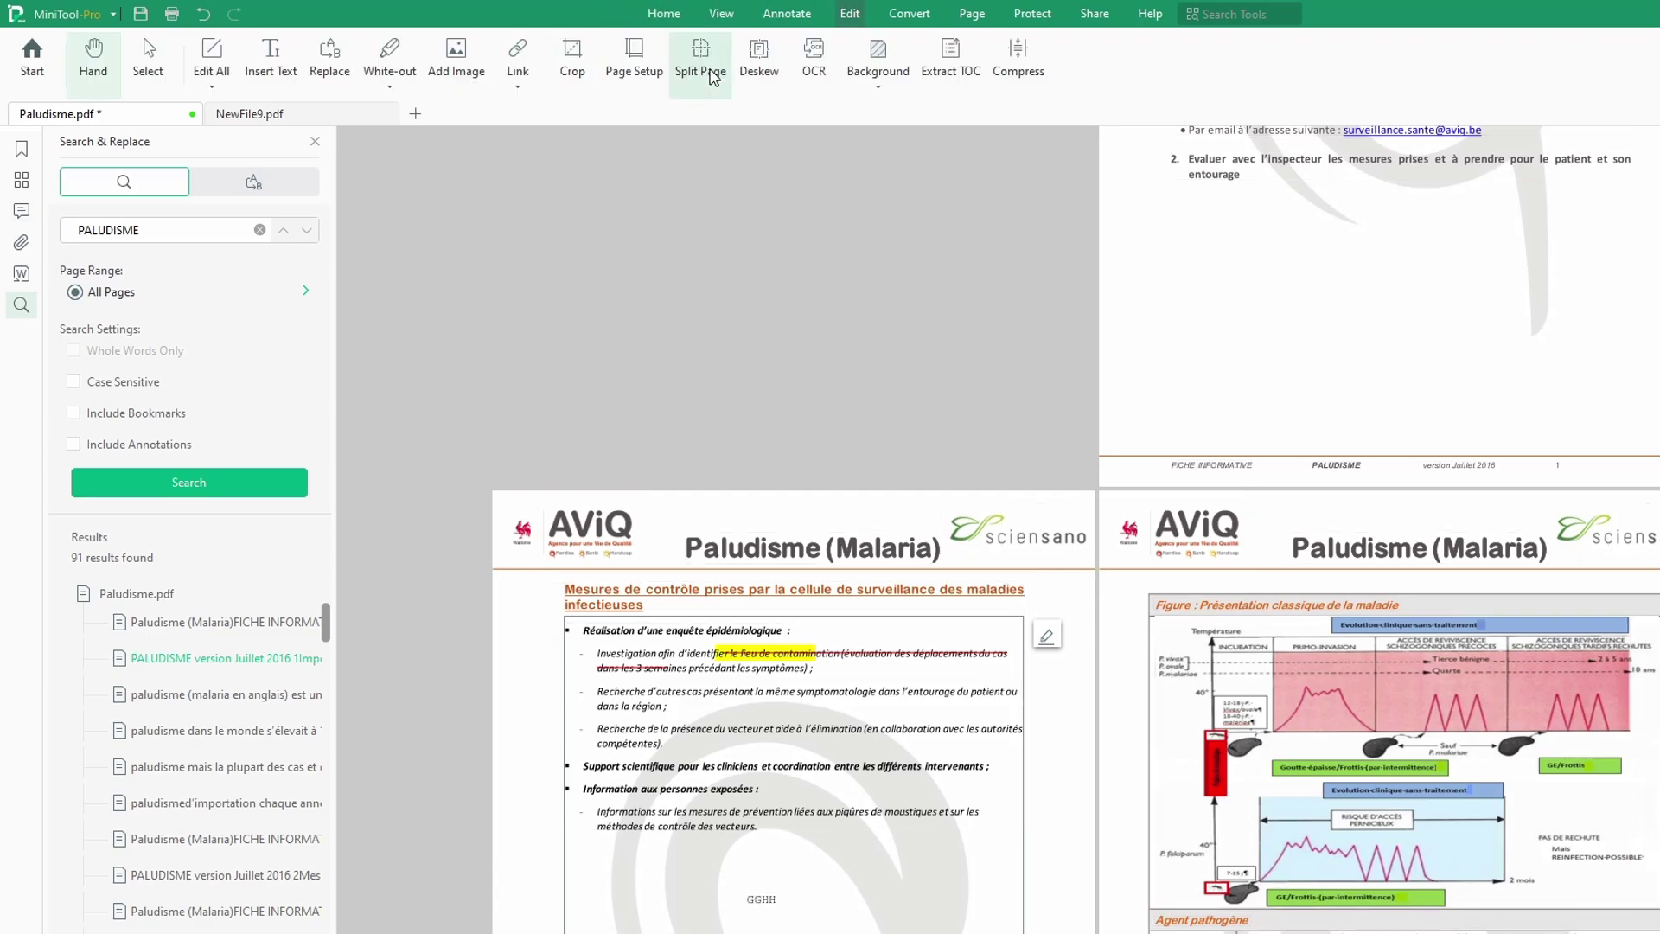
Step: Insert the maxresdefault image from Downloads at the bottom of page 1 and rotate it 180 degrees
click(477, 79)
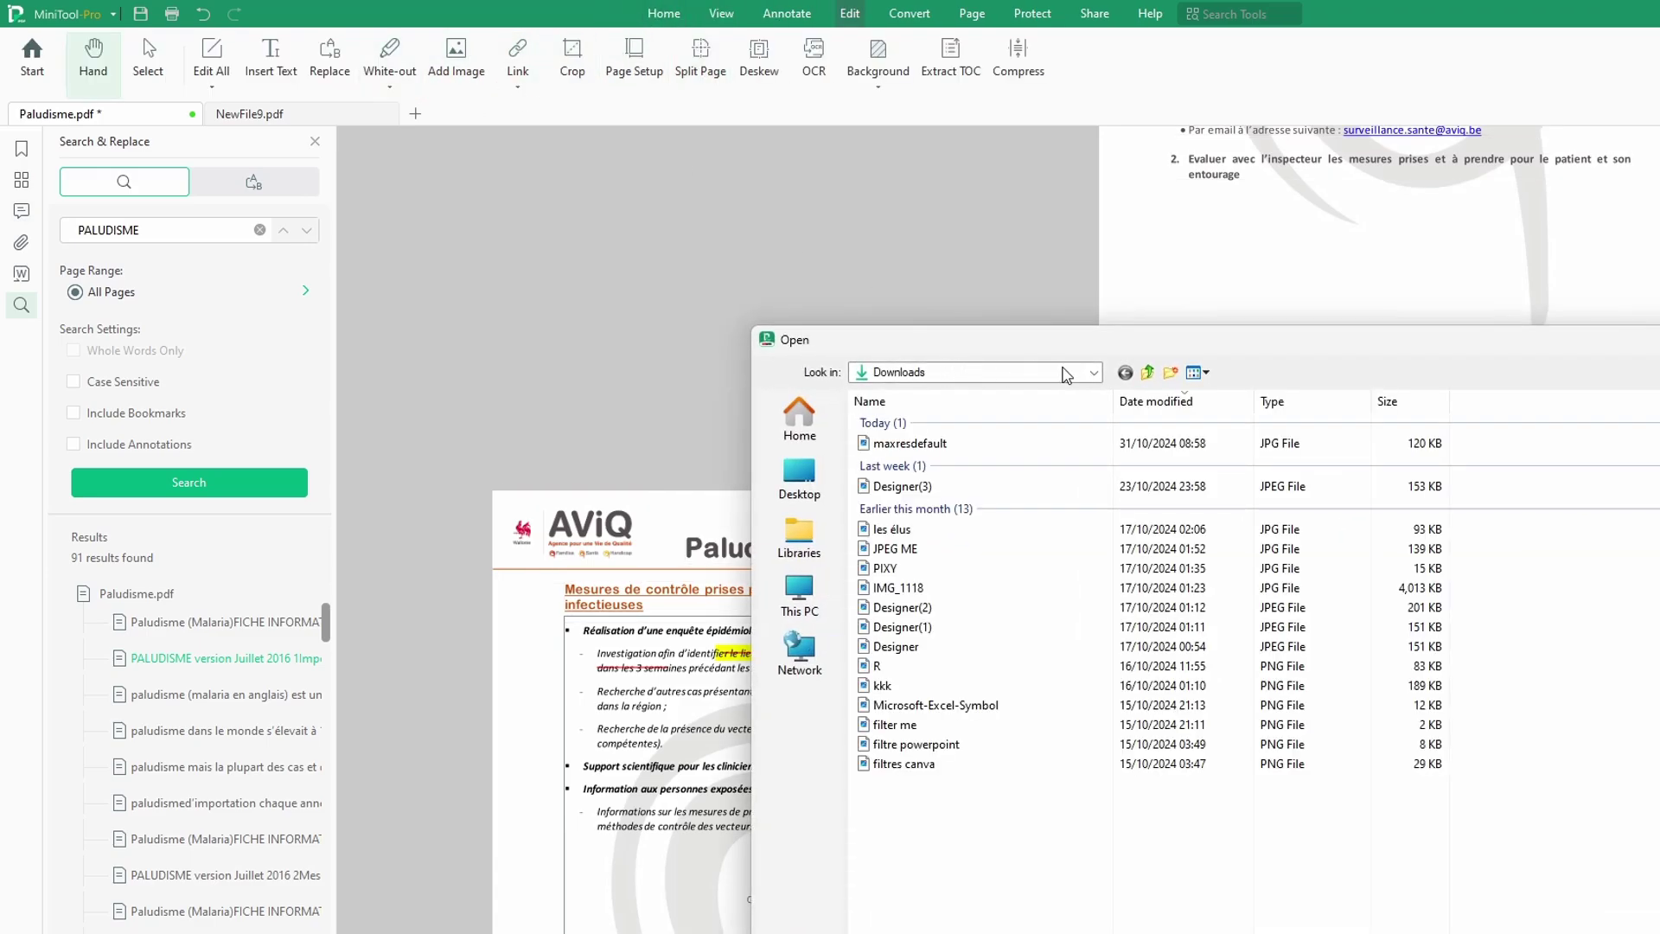
click(909, 443)
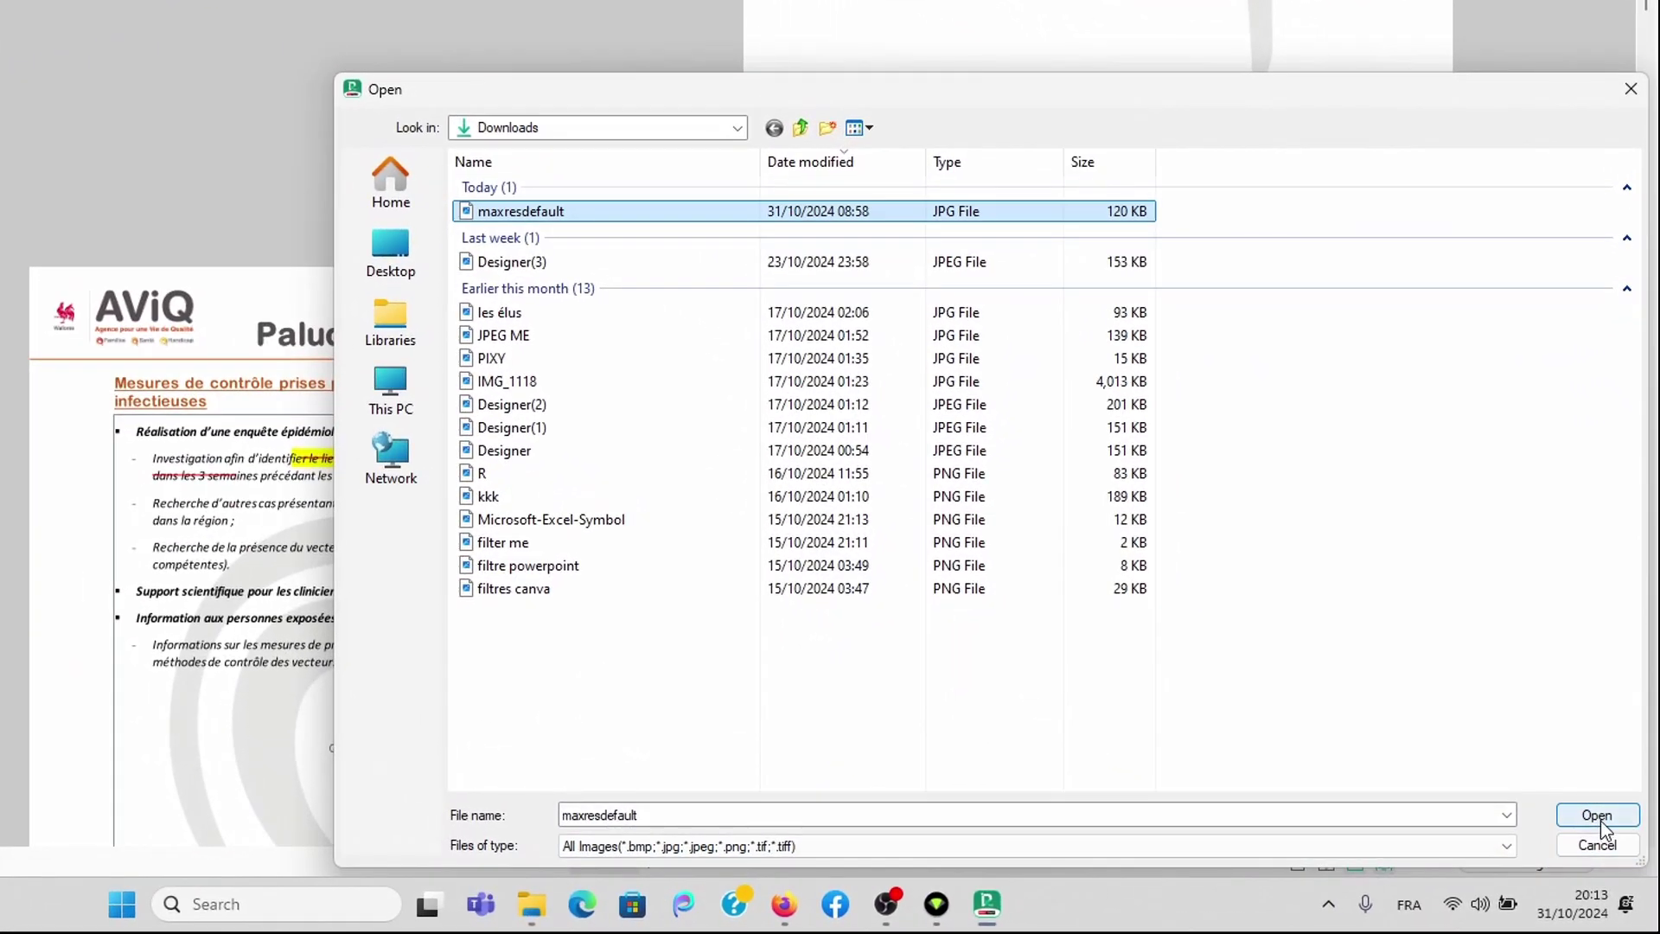
click(1614, 846)
drag(1191, 731, 1460, 42)
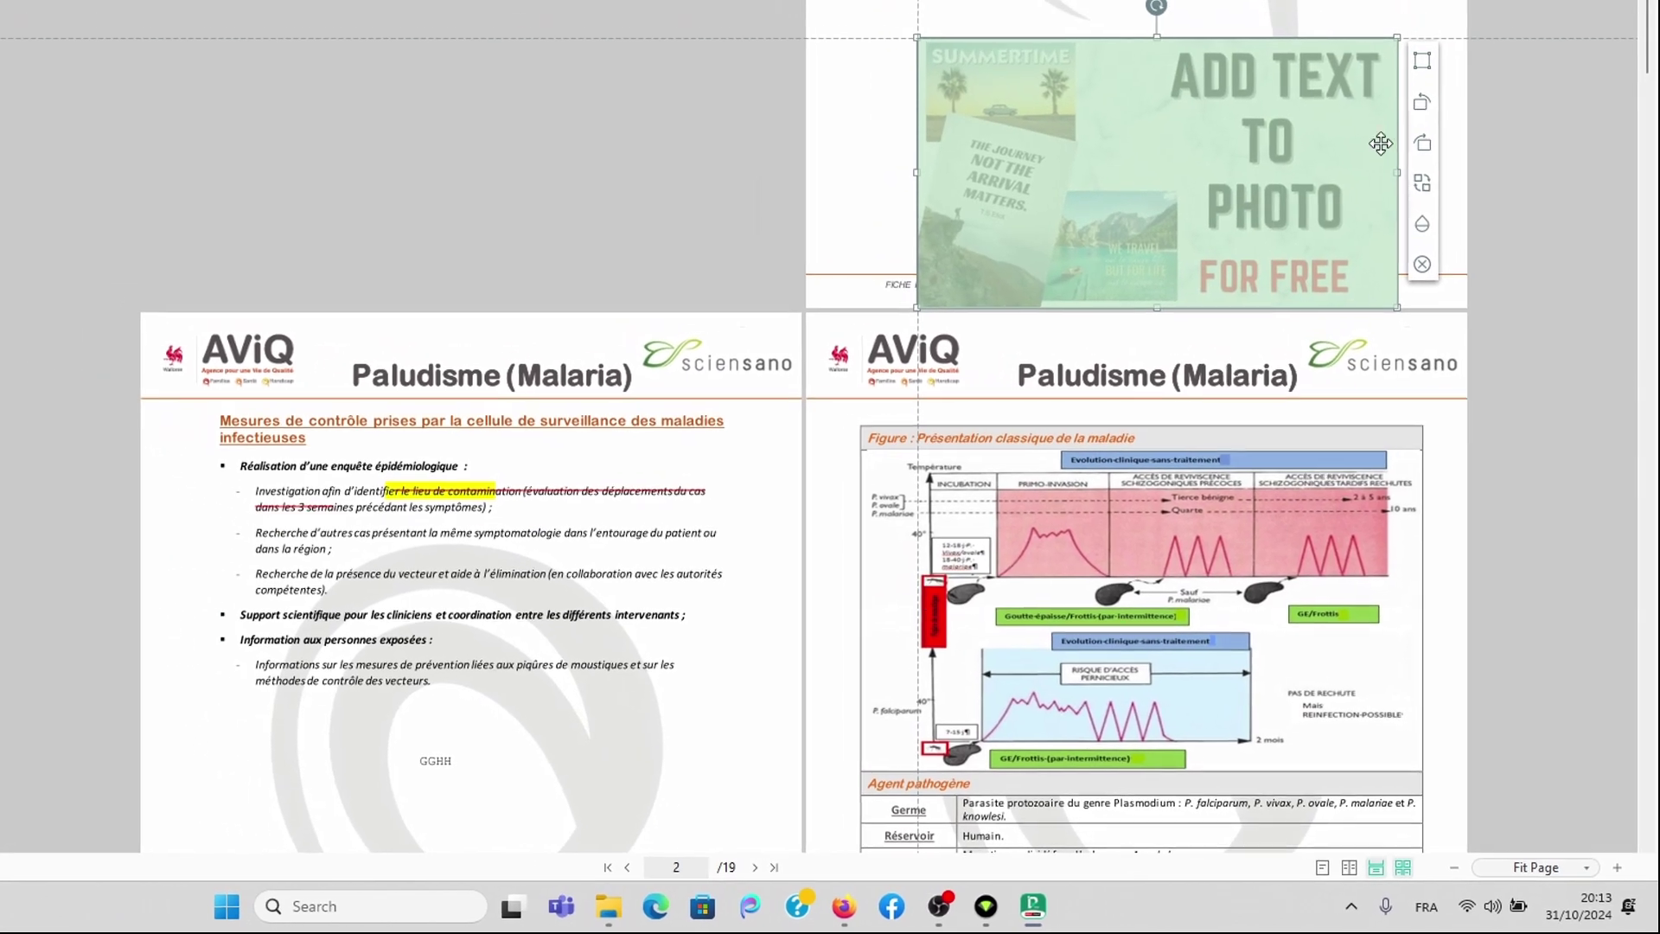
click(1426, 120)
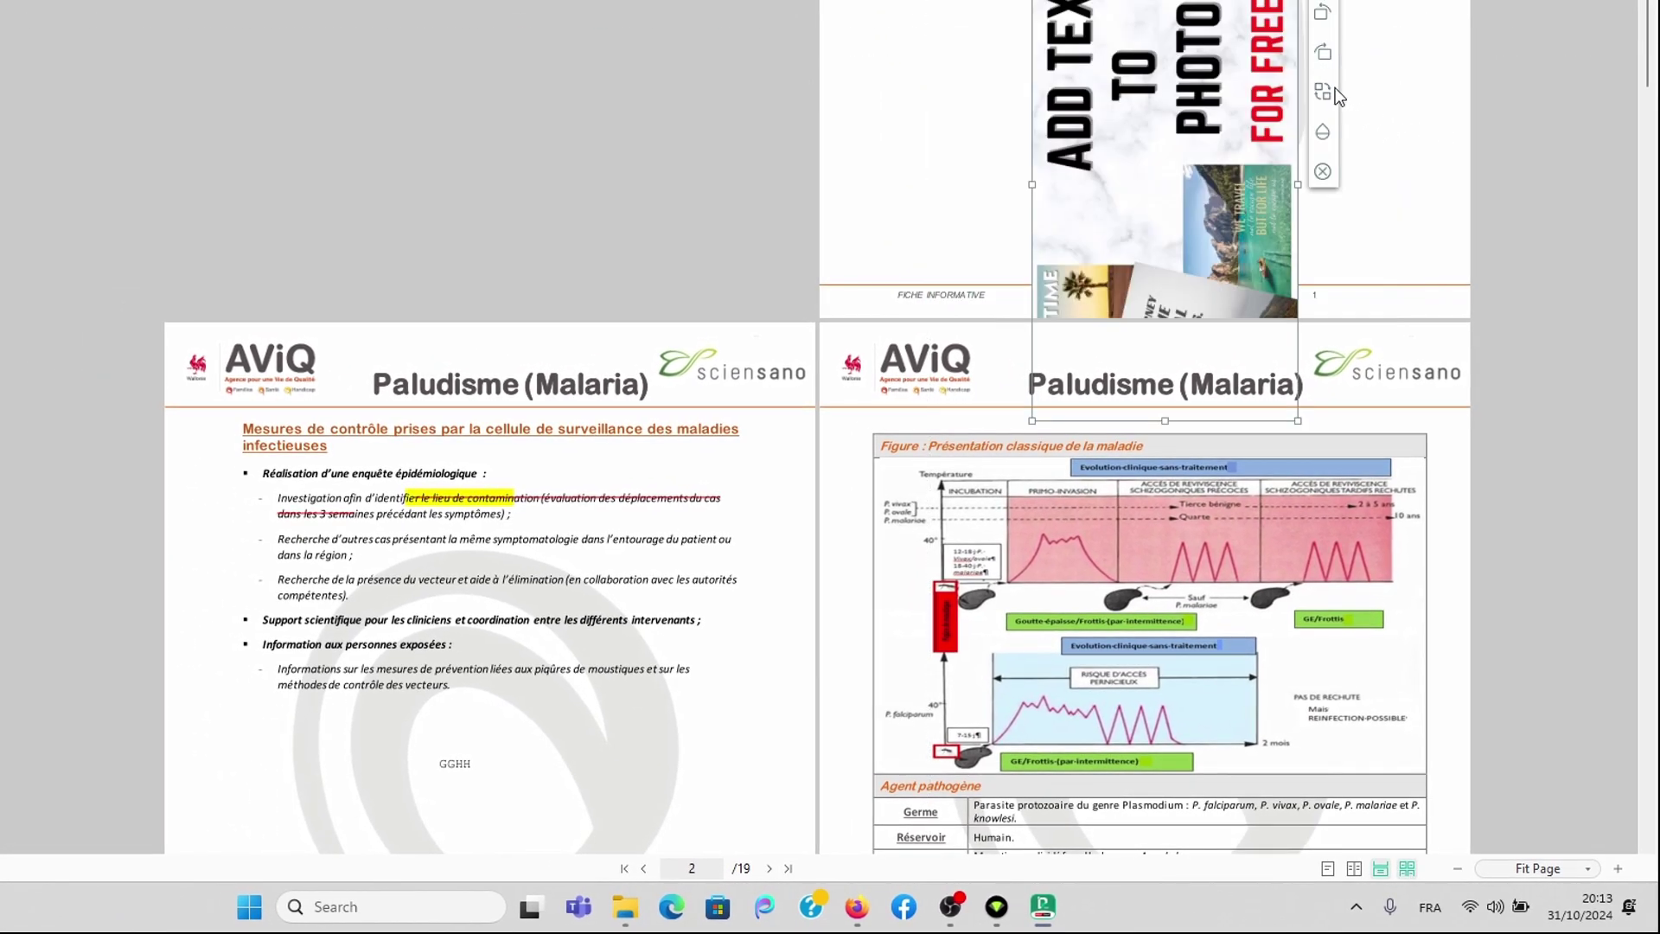
click(1326, 53)
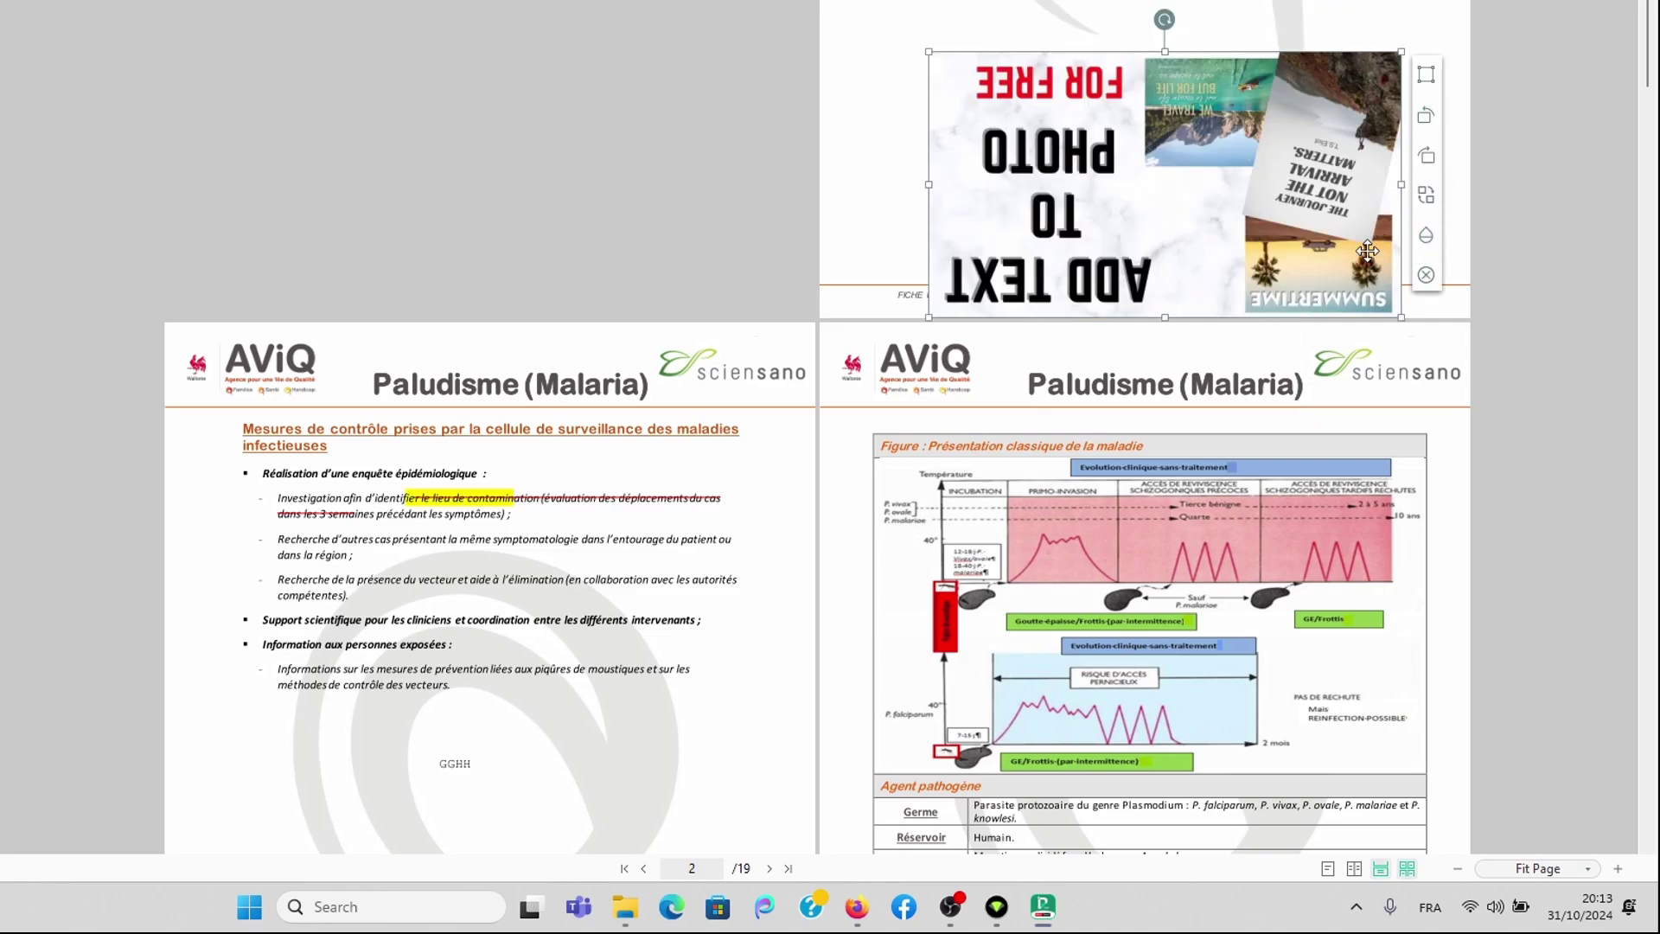
Step: Replace the picture with the Designer image and turn it upright
click(1427, 197)
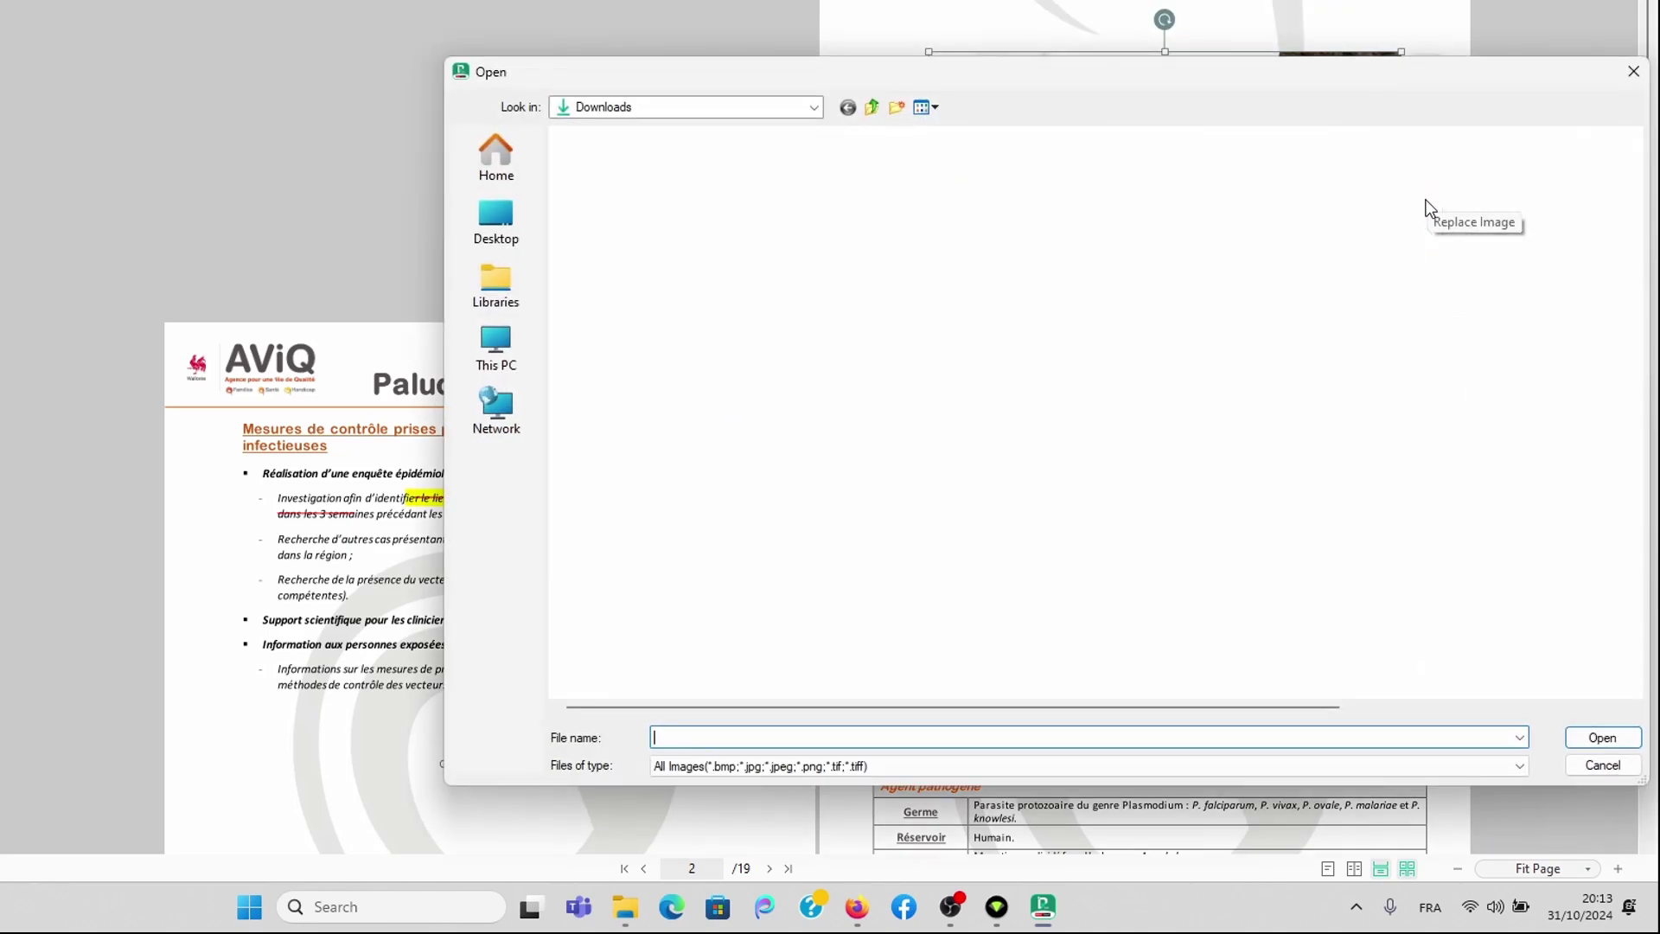
click(597, 403)
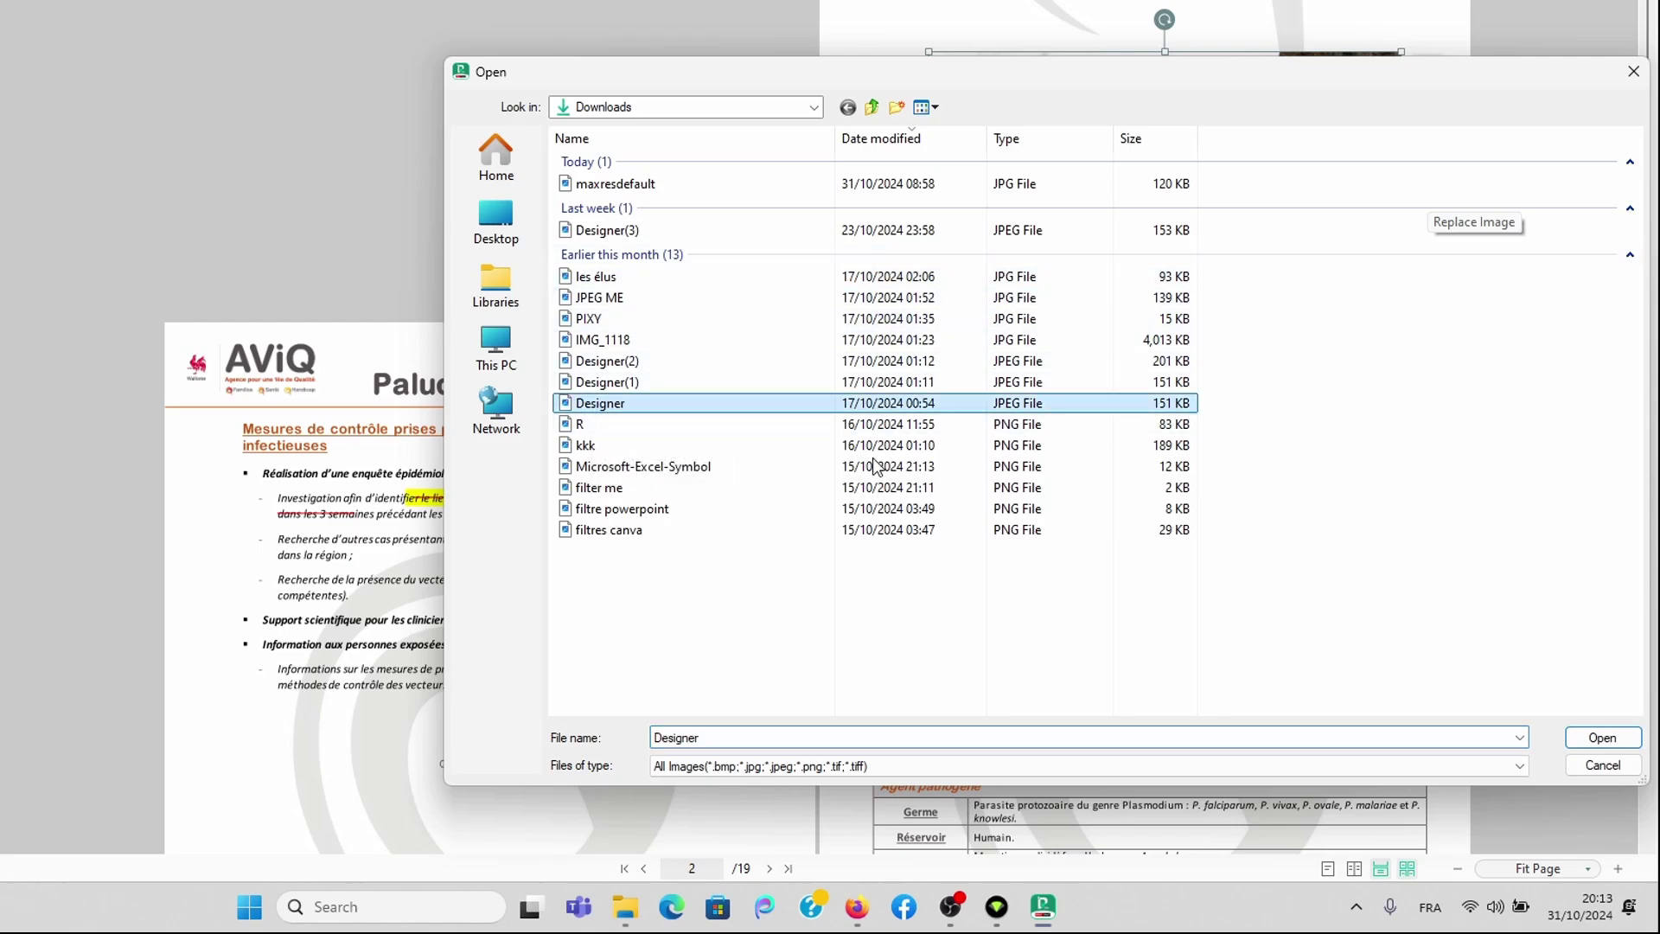
click(1598, 738)
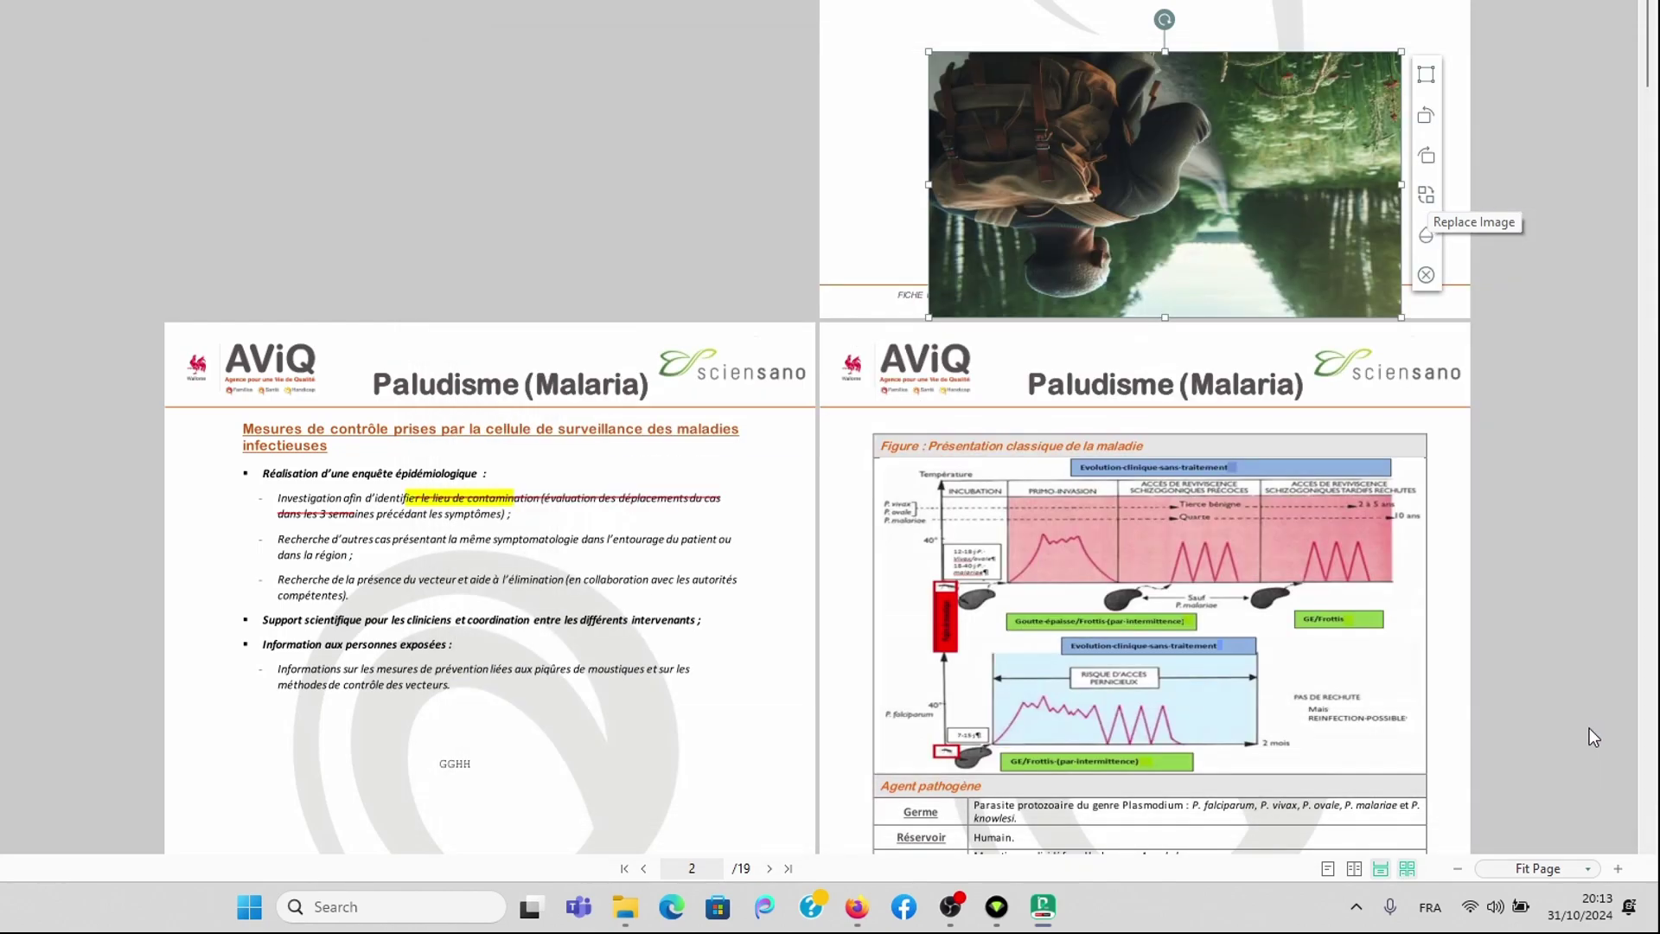
click(1427, 160)
click(1325, 53)
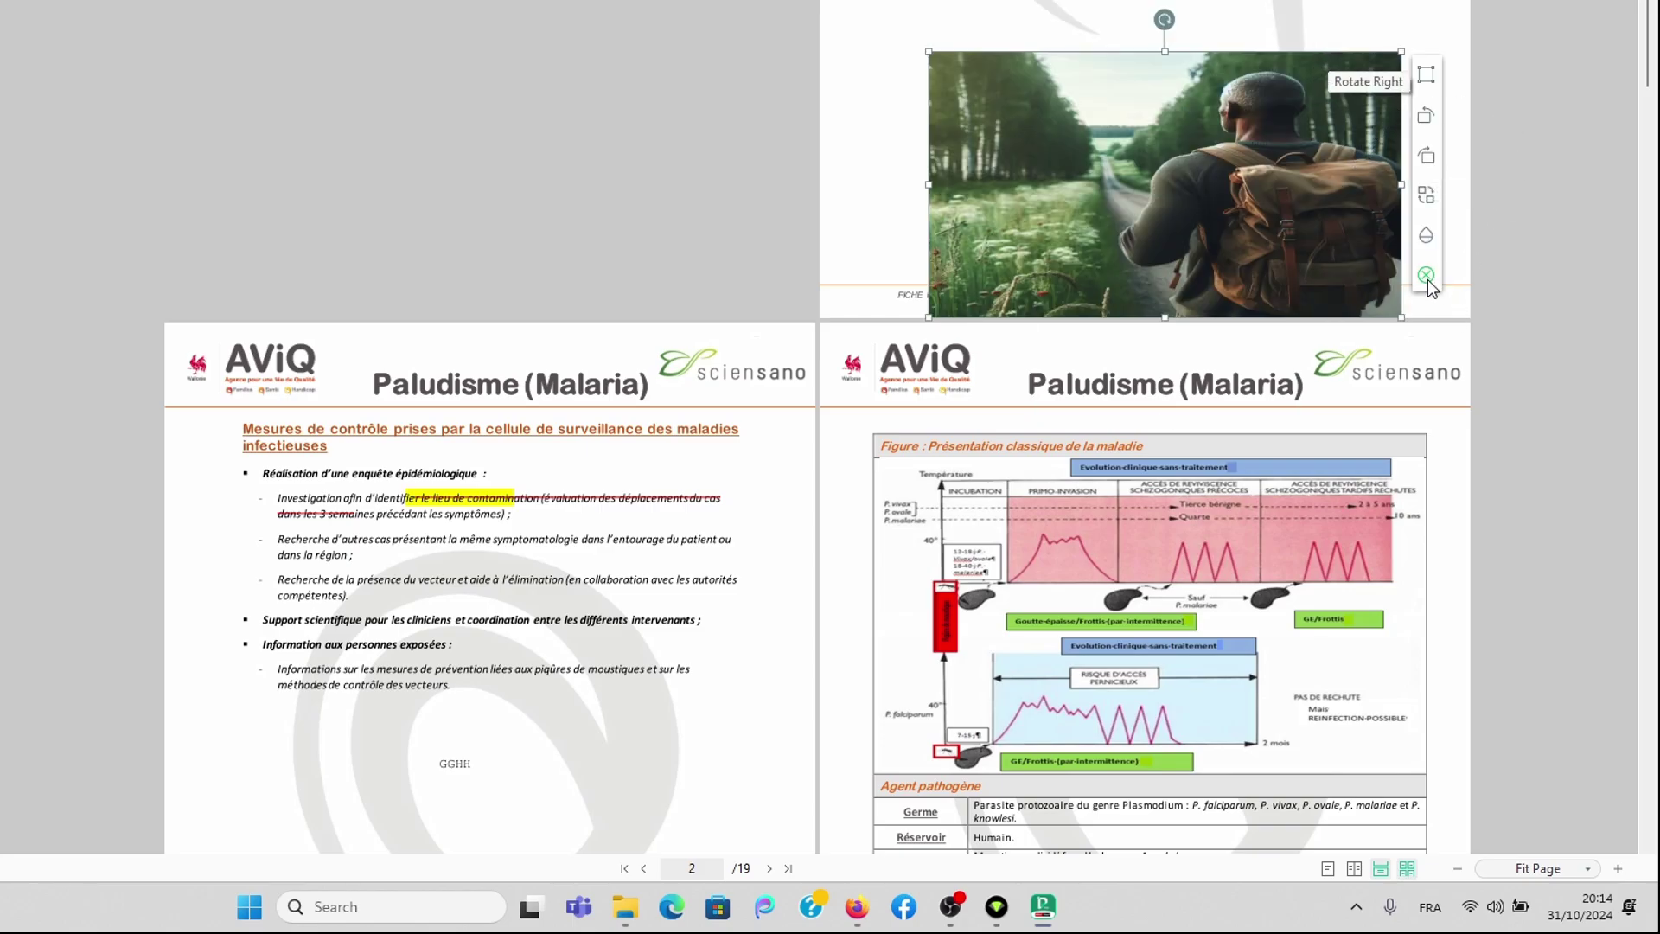
click(1428, 274)
Step: Lower the picture's opacity so it is partly transparent, then deselect it
click(1426, 77)
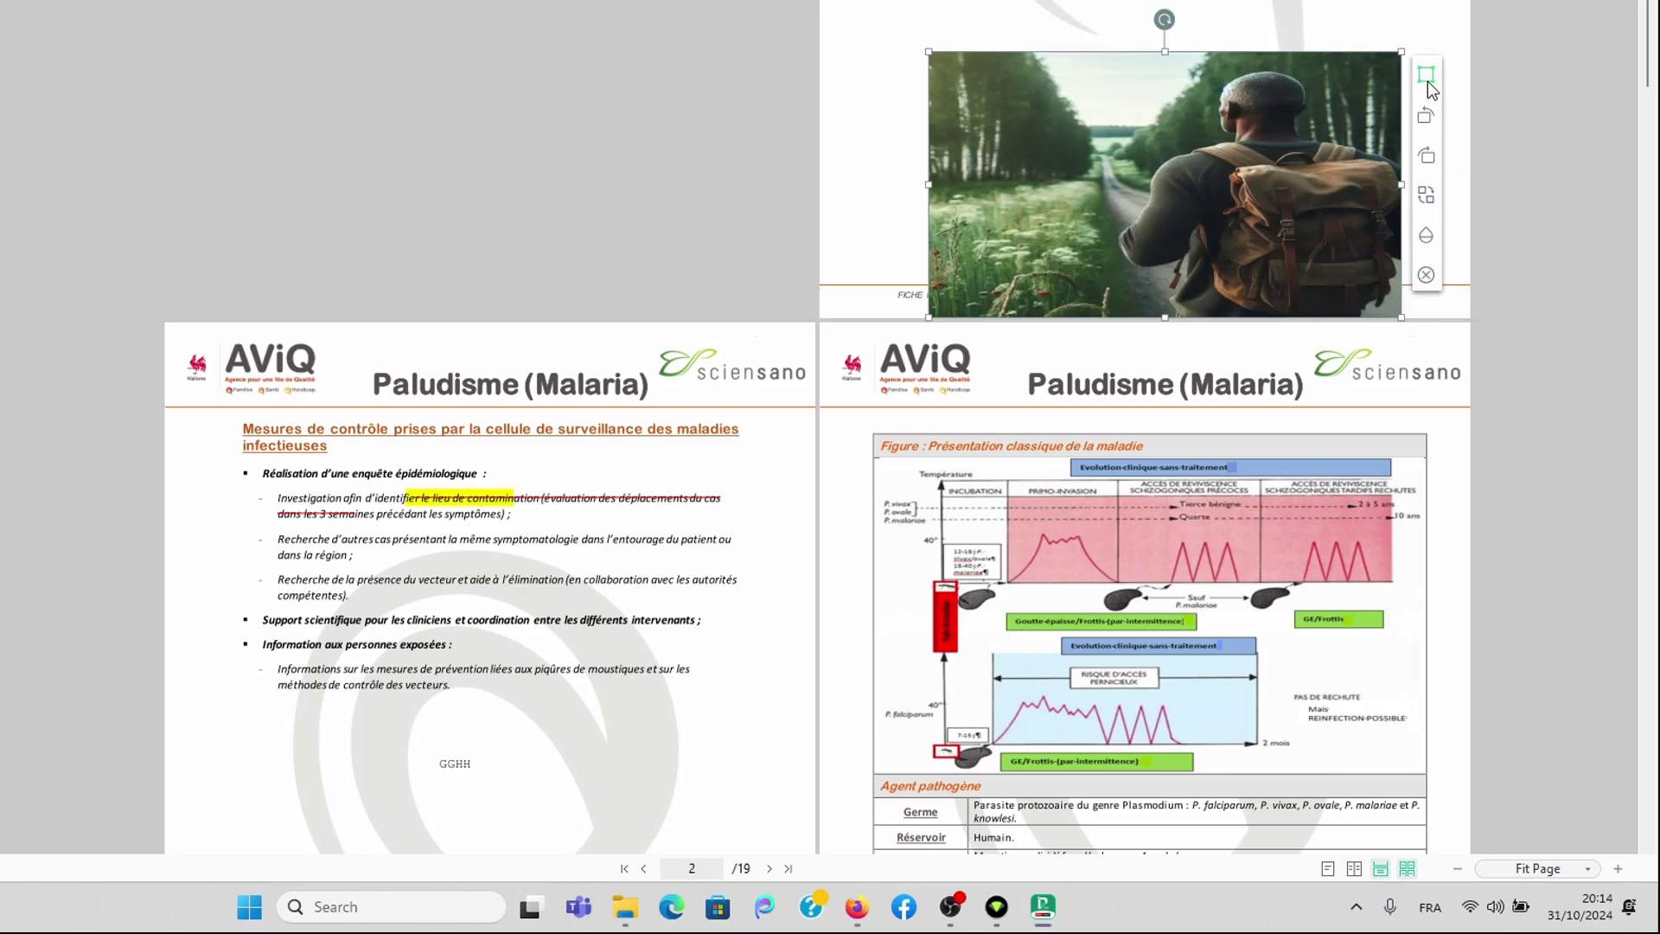
click(1427, 237)
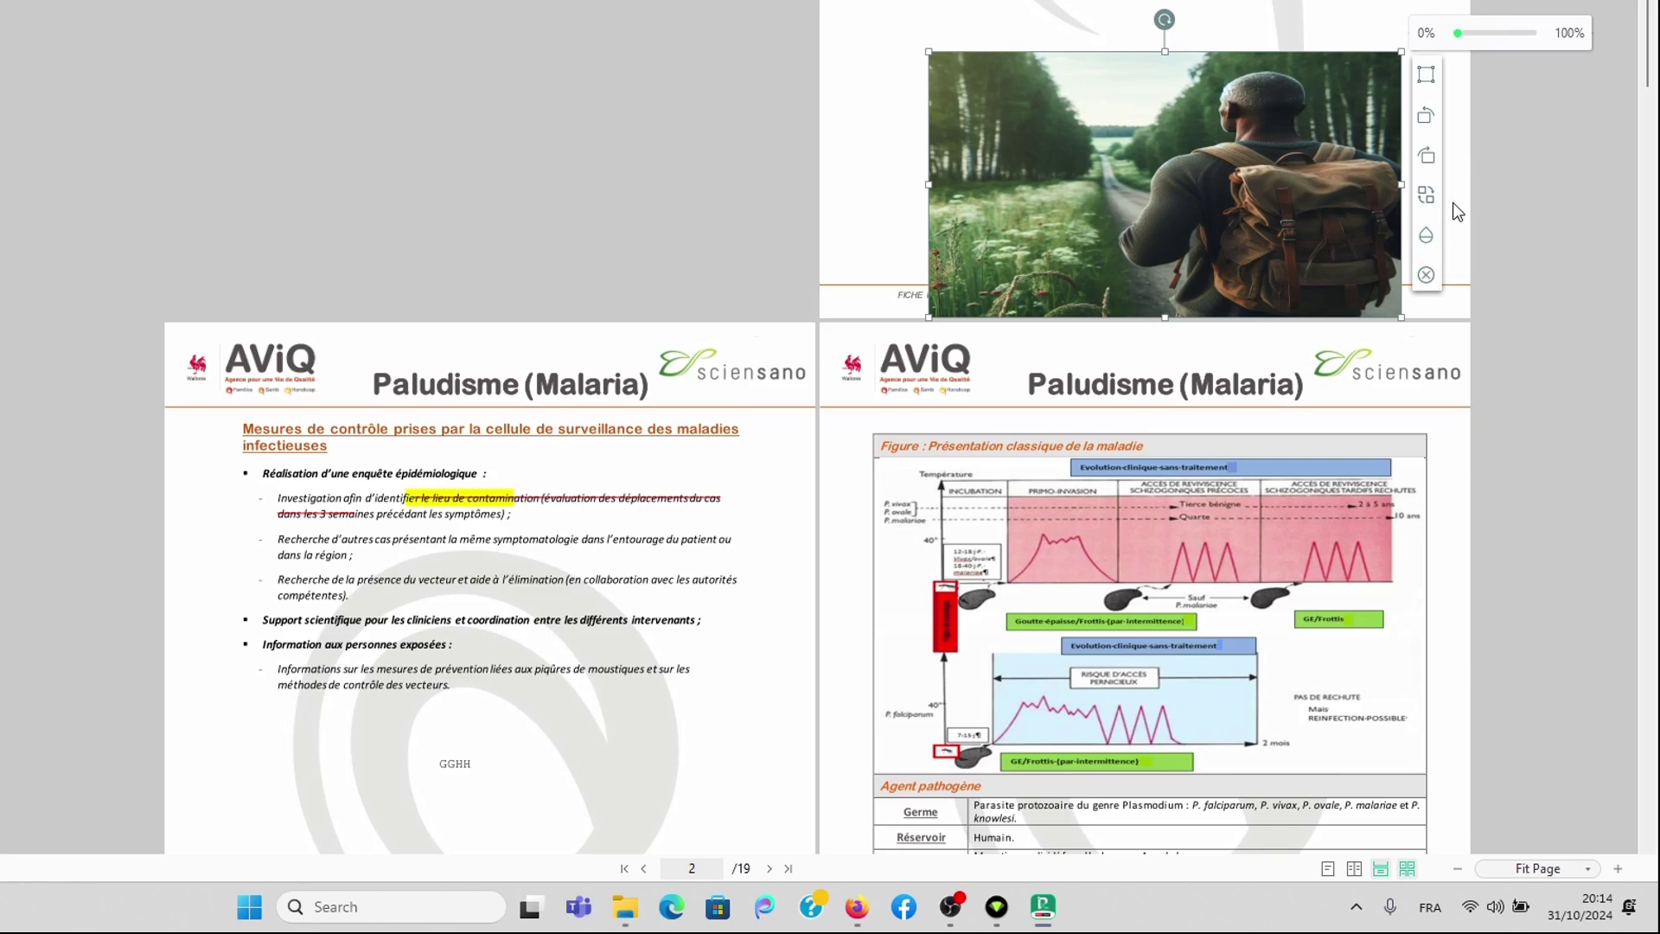
click(1475, 32)
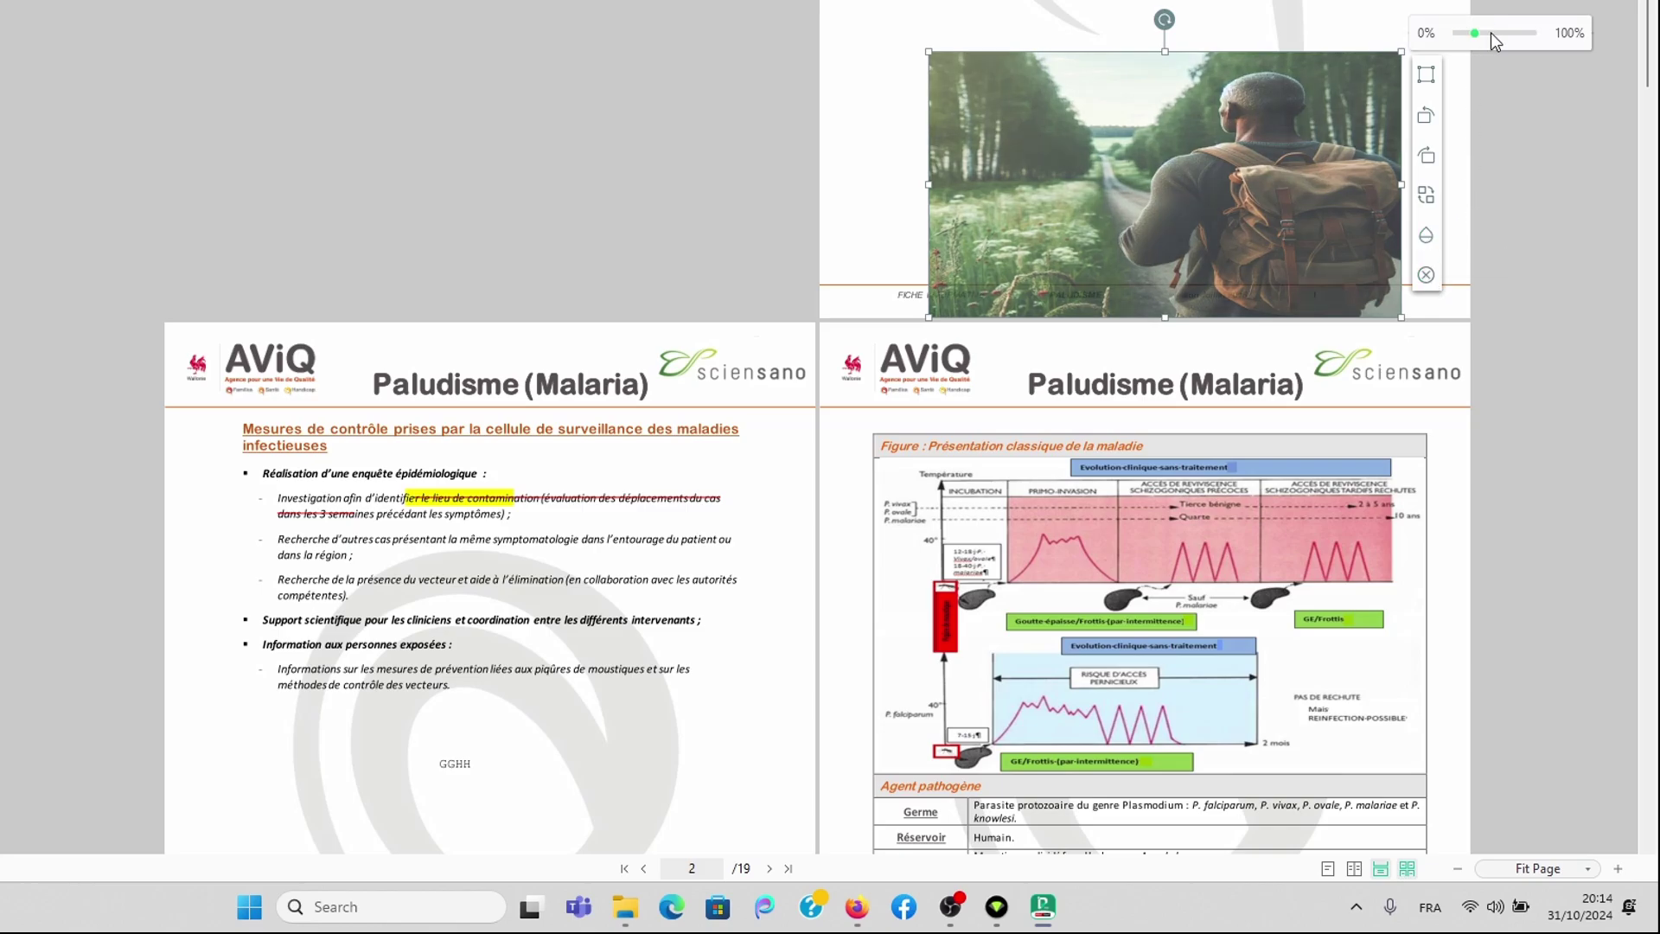
click(1418, 8)
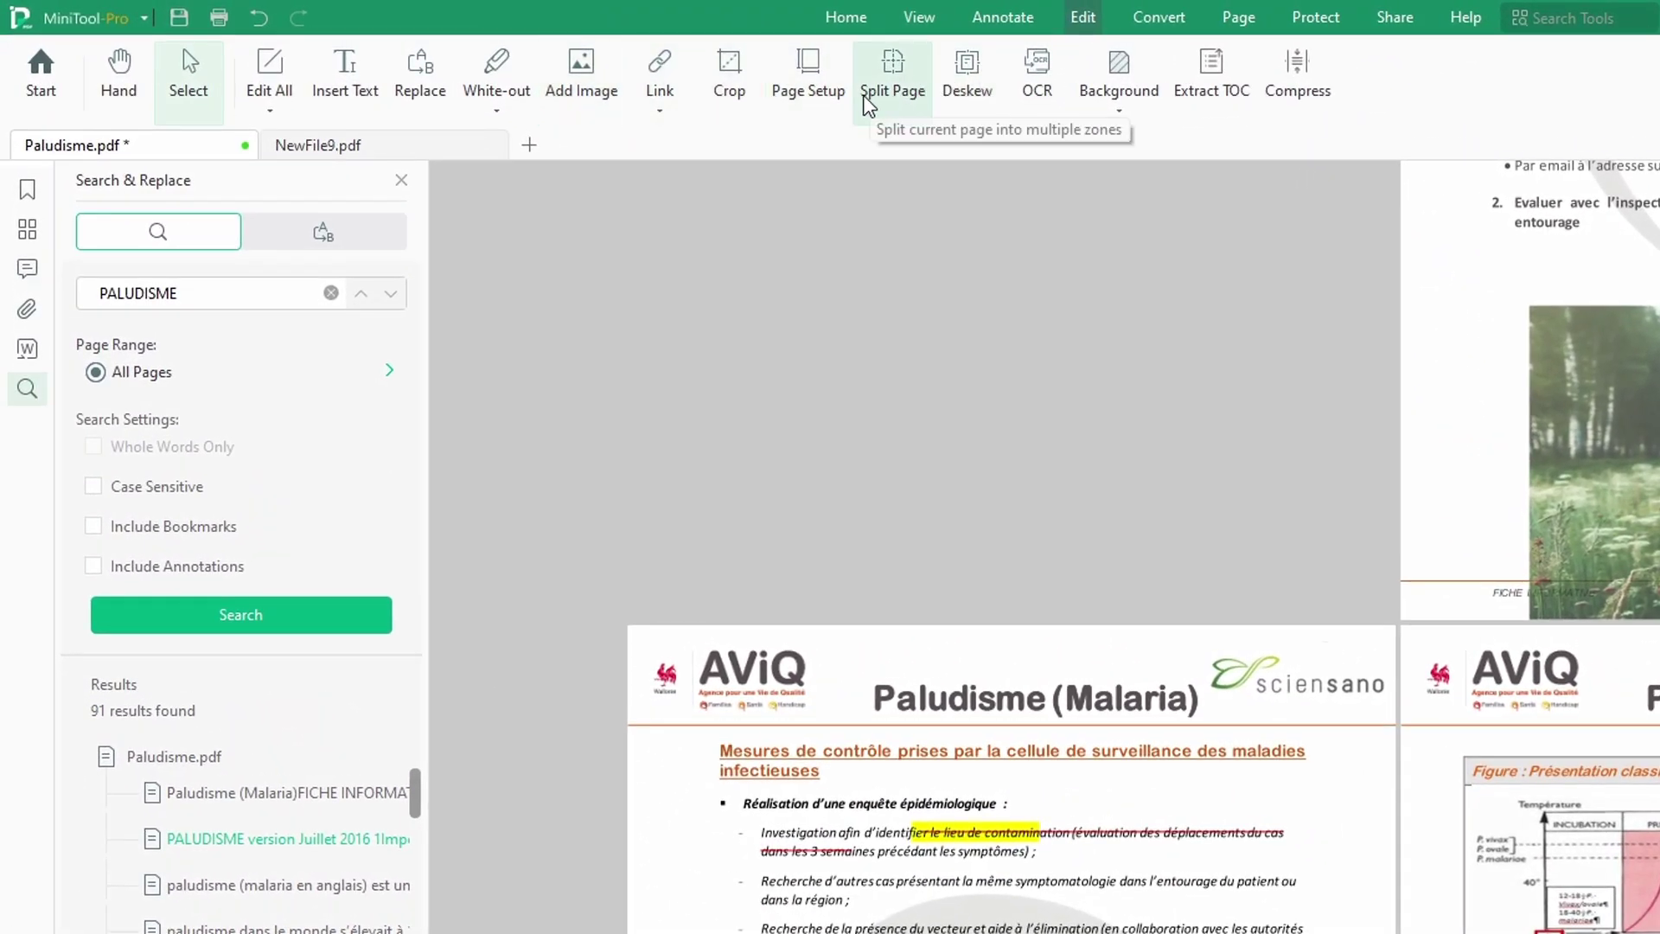
Step: Activate the Crop tool on page 1, cancelling the save notification from Page Setup
click(736, 98)
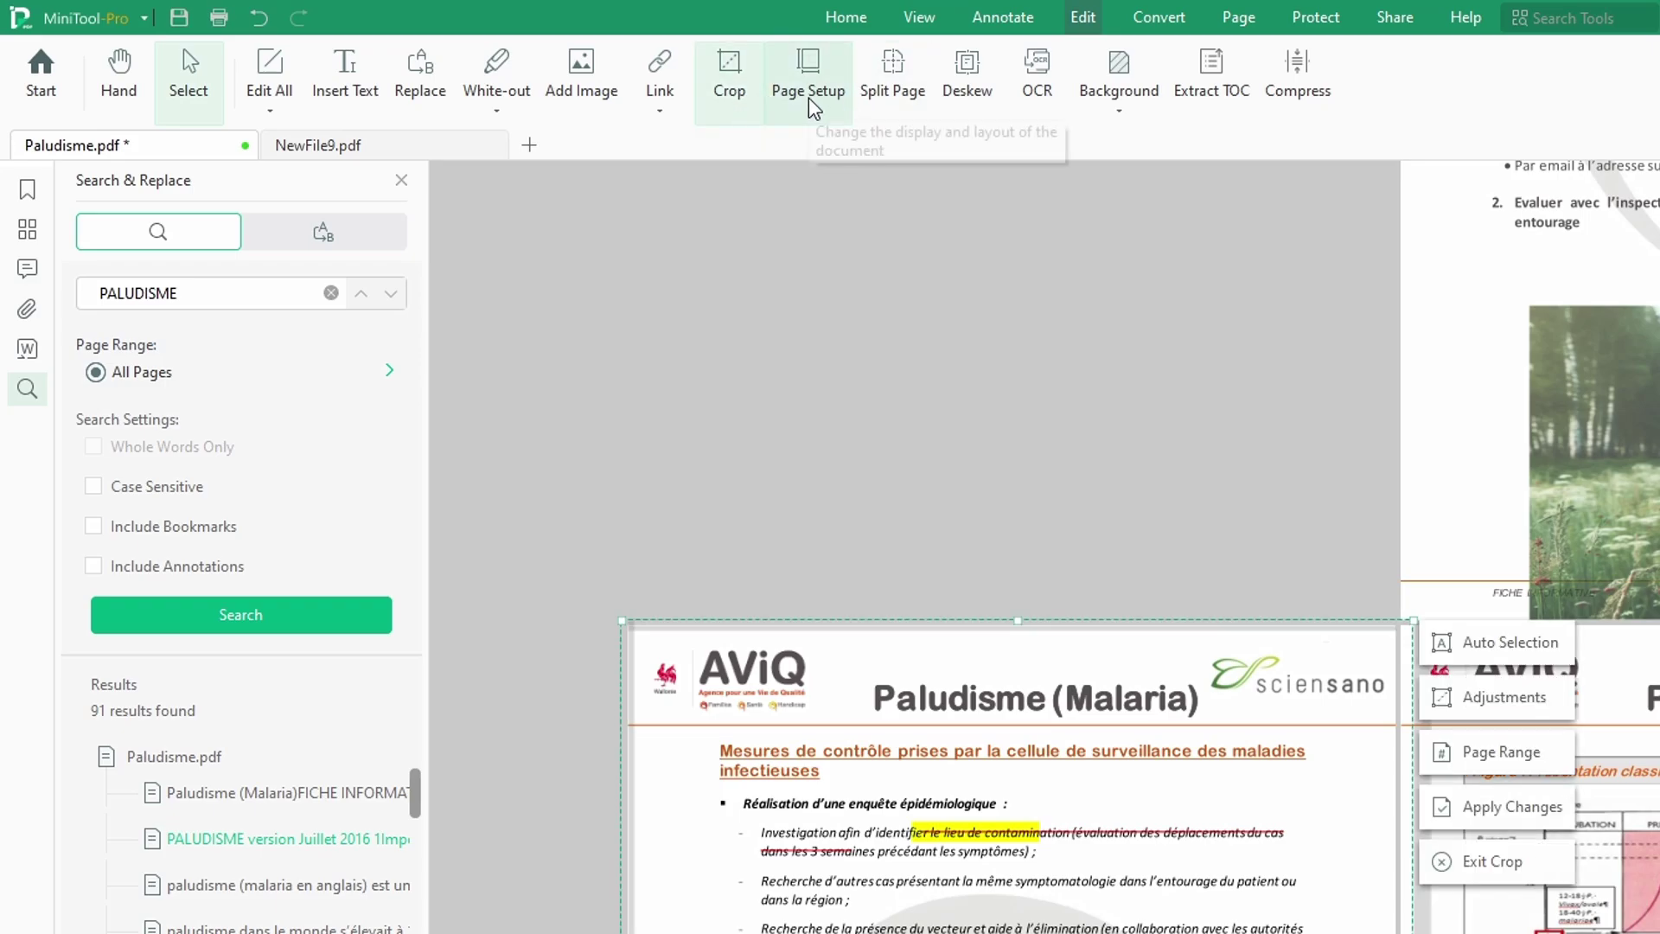
click(823, 102)
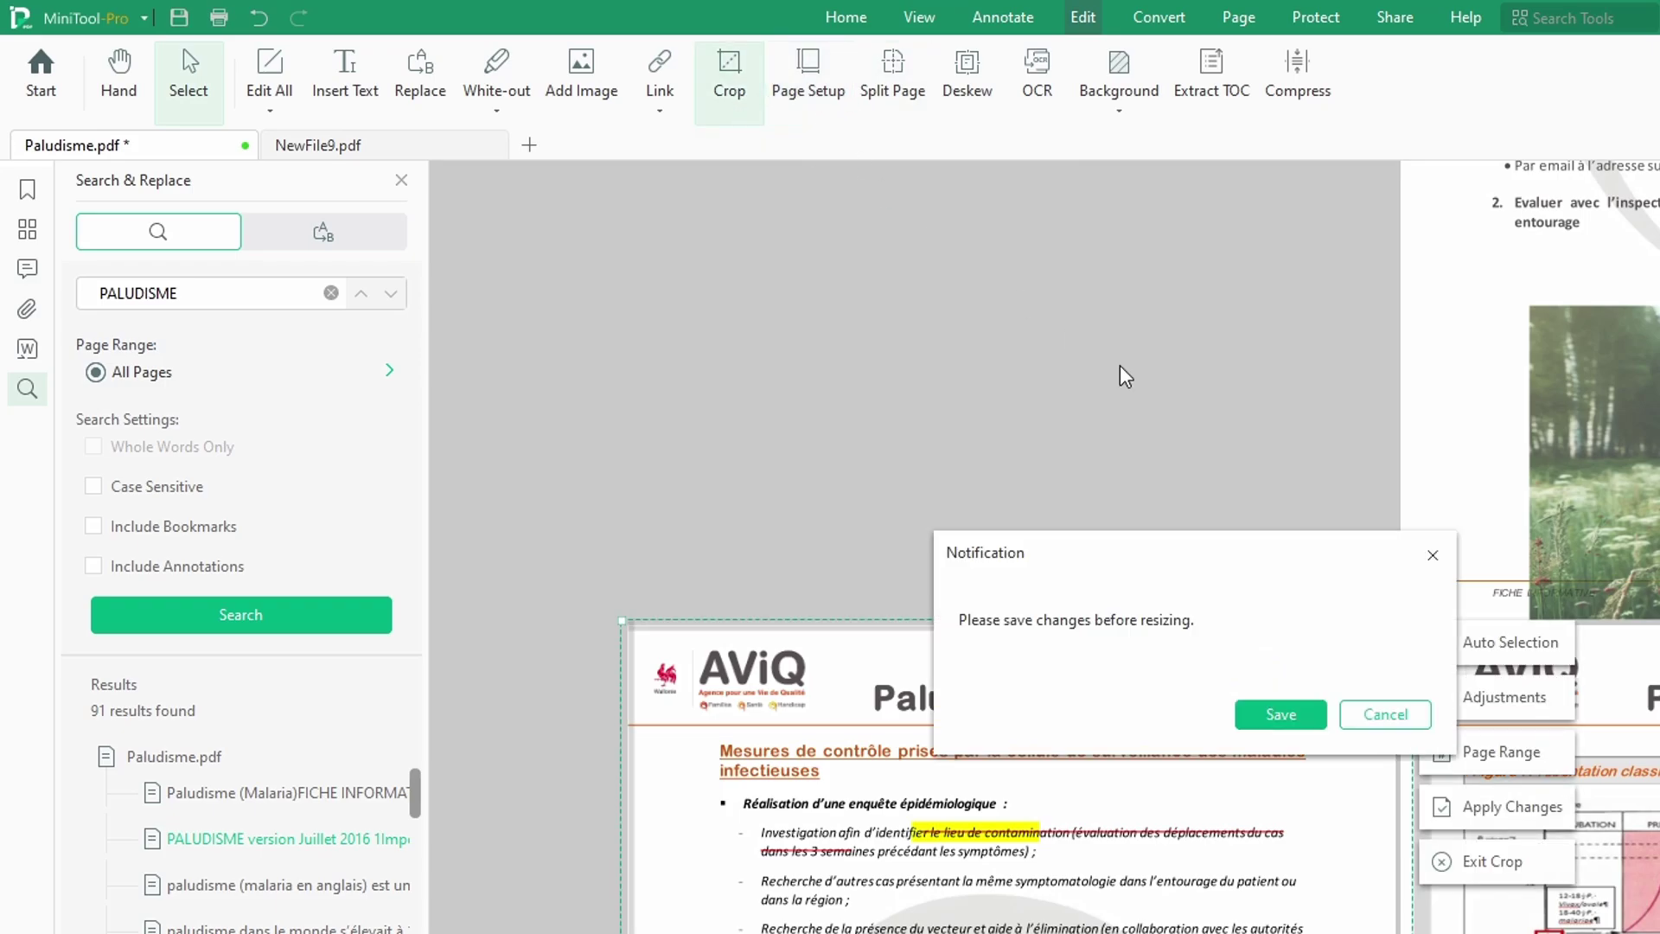
click(1404, 726)
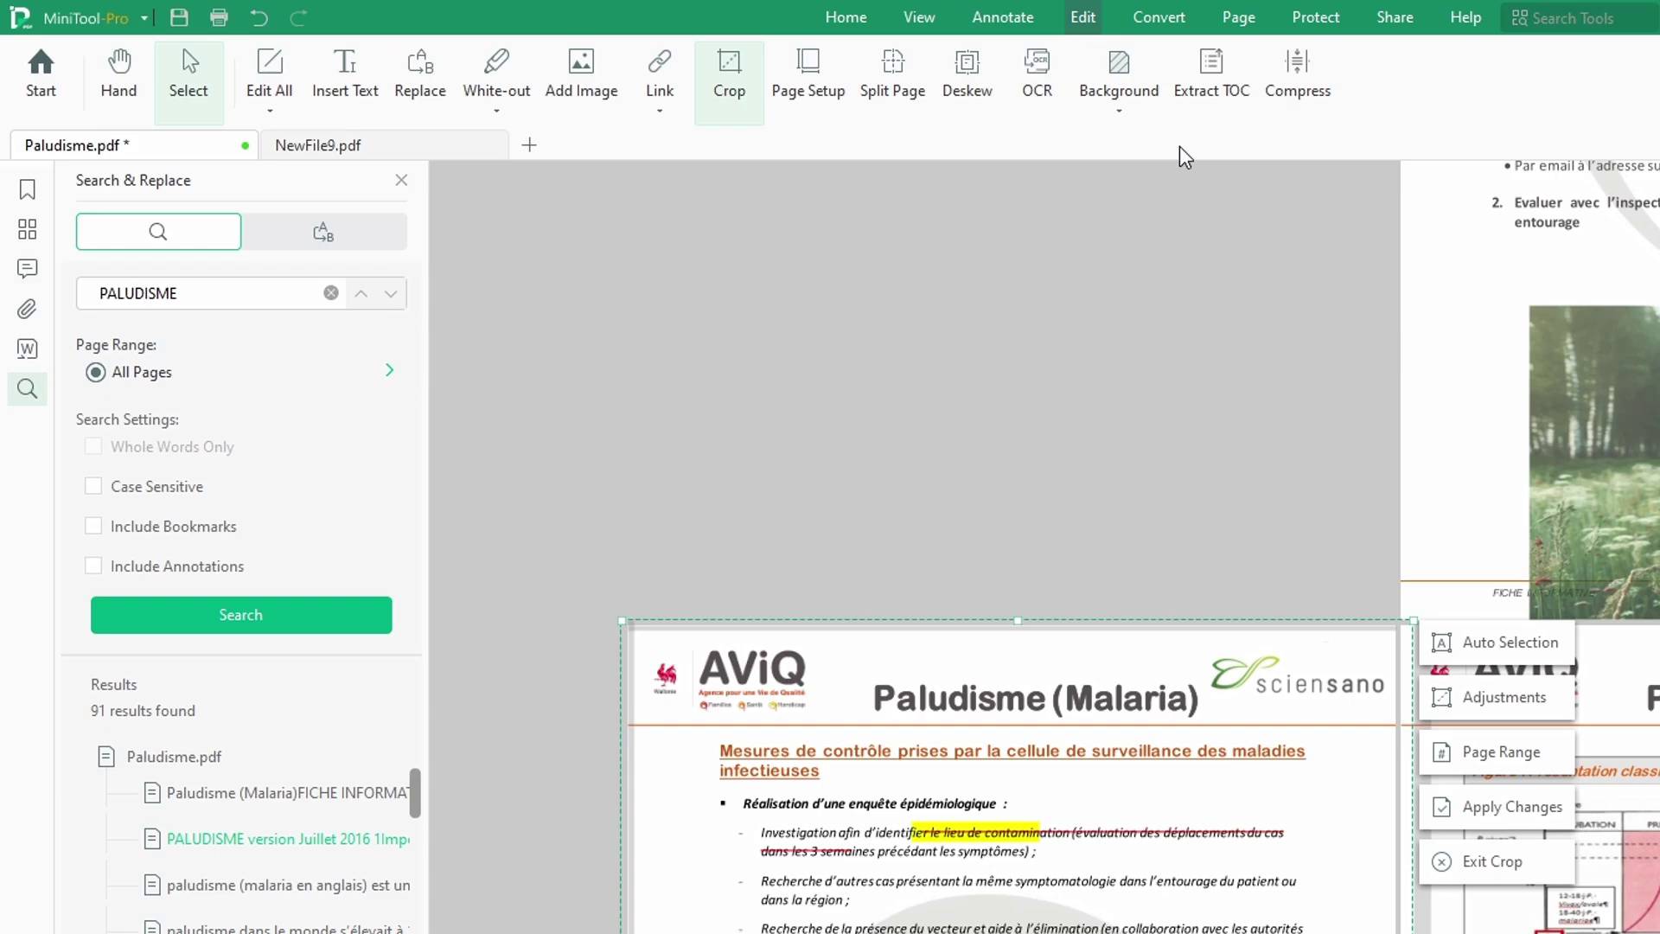
scroll(1470, 424, up, 5)
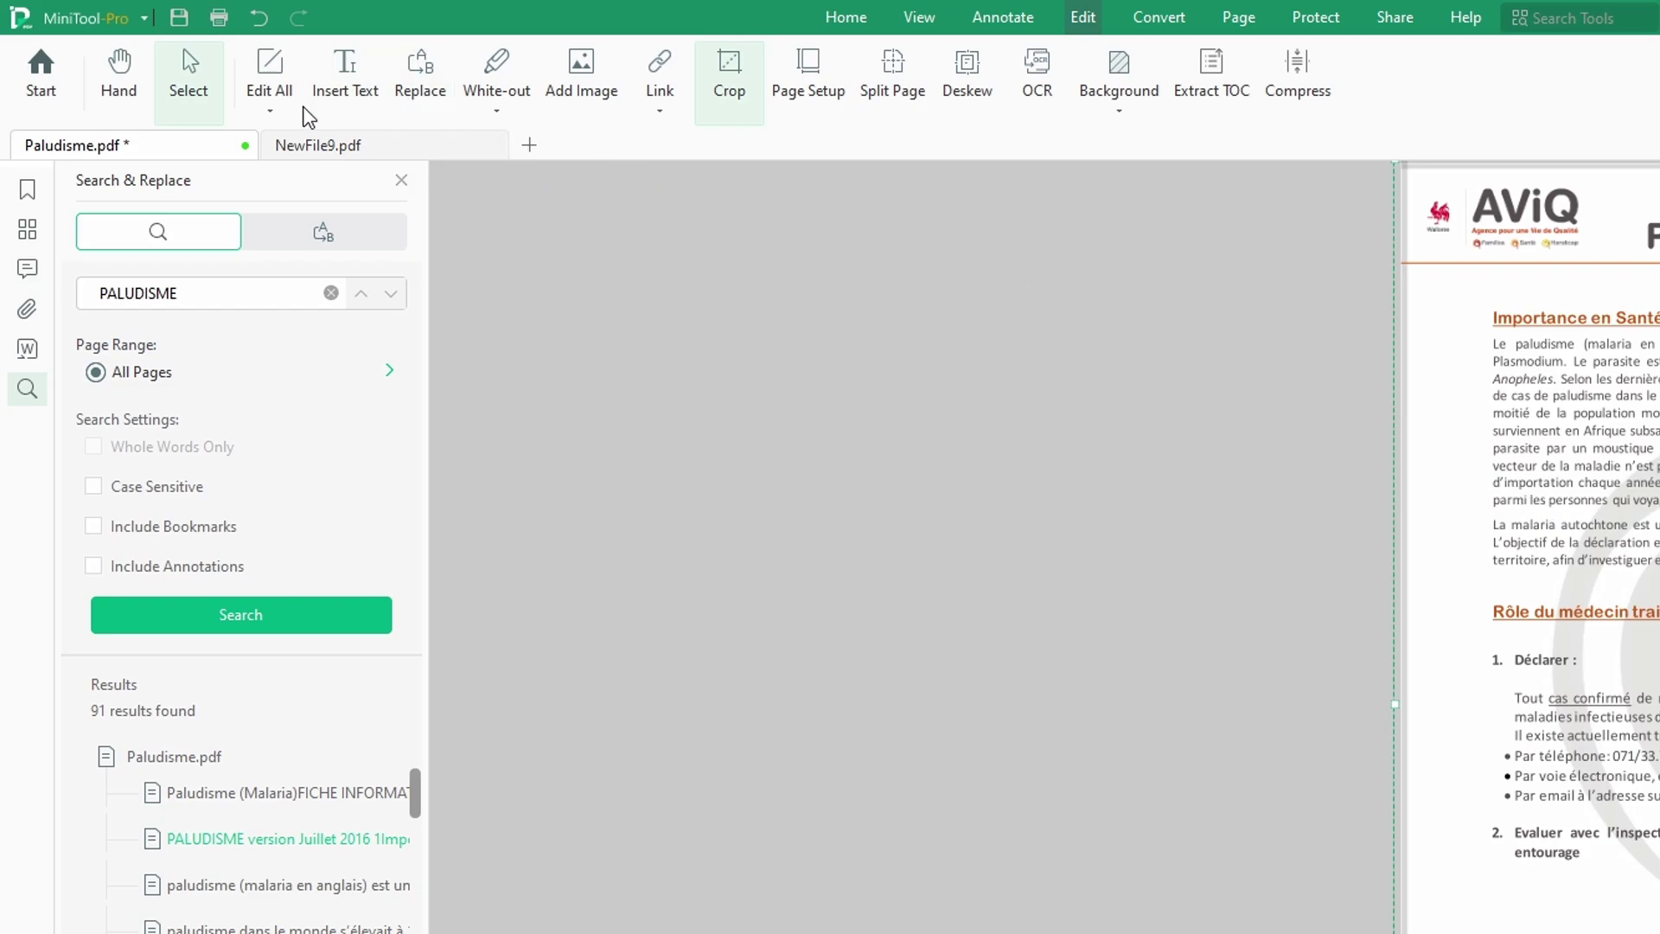
Step: Switch Edit All to editing both text and images and select the hiker photo
click(270, 113)
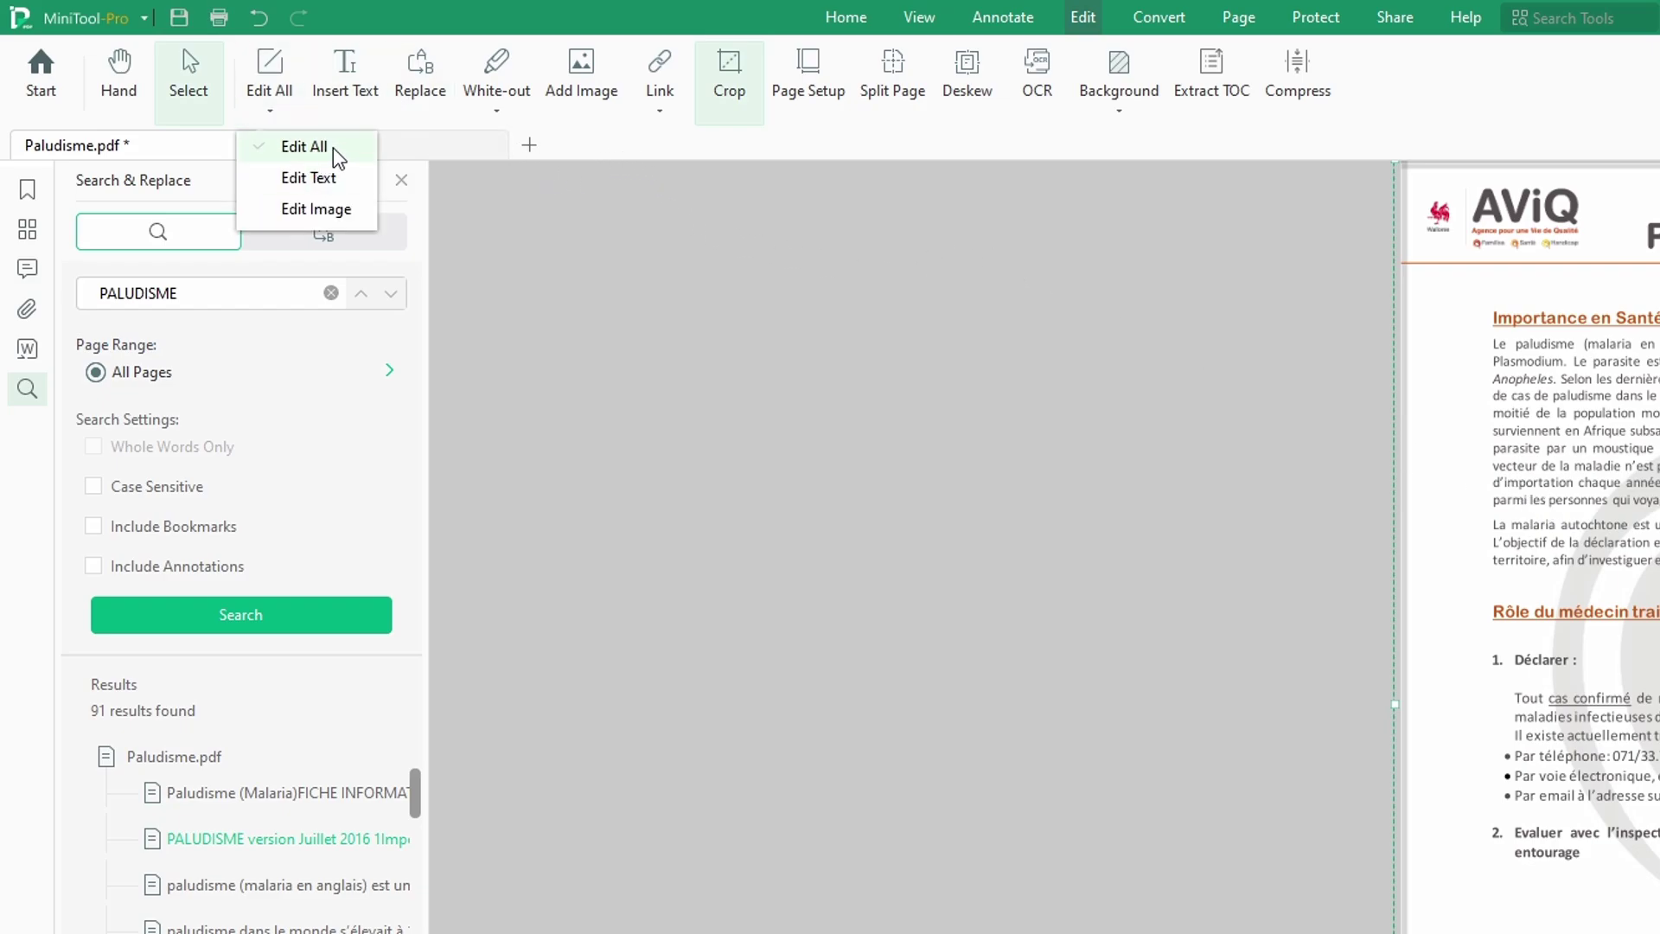
click(310, 151)
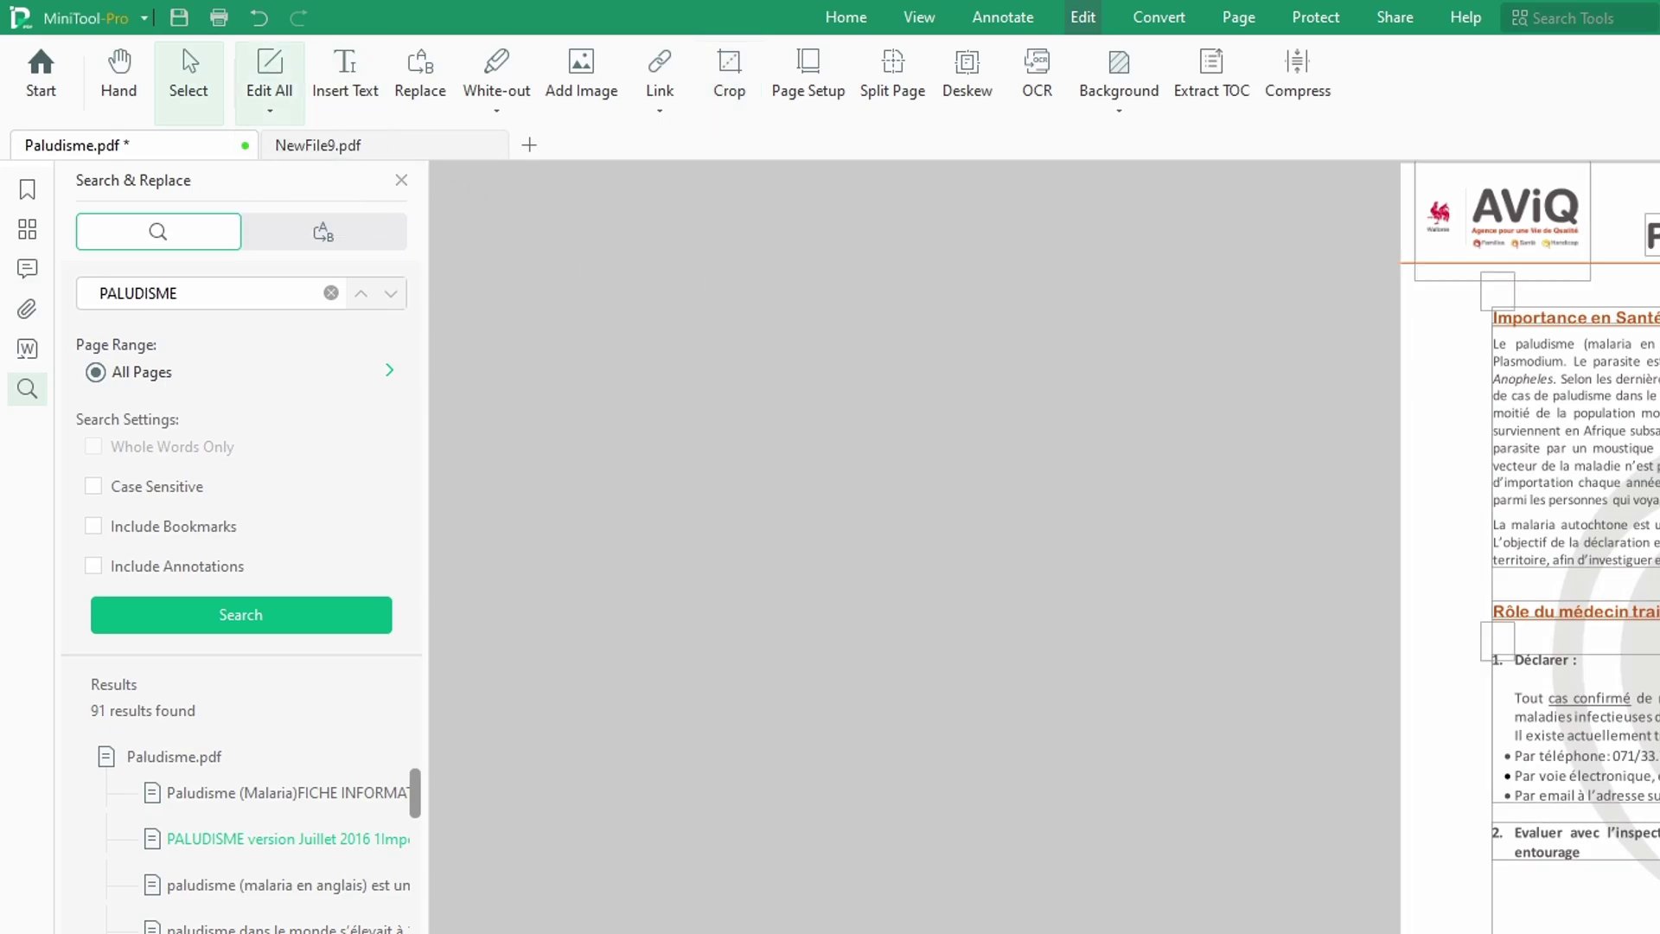
scroll(1353, 491, down, 5)
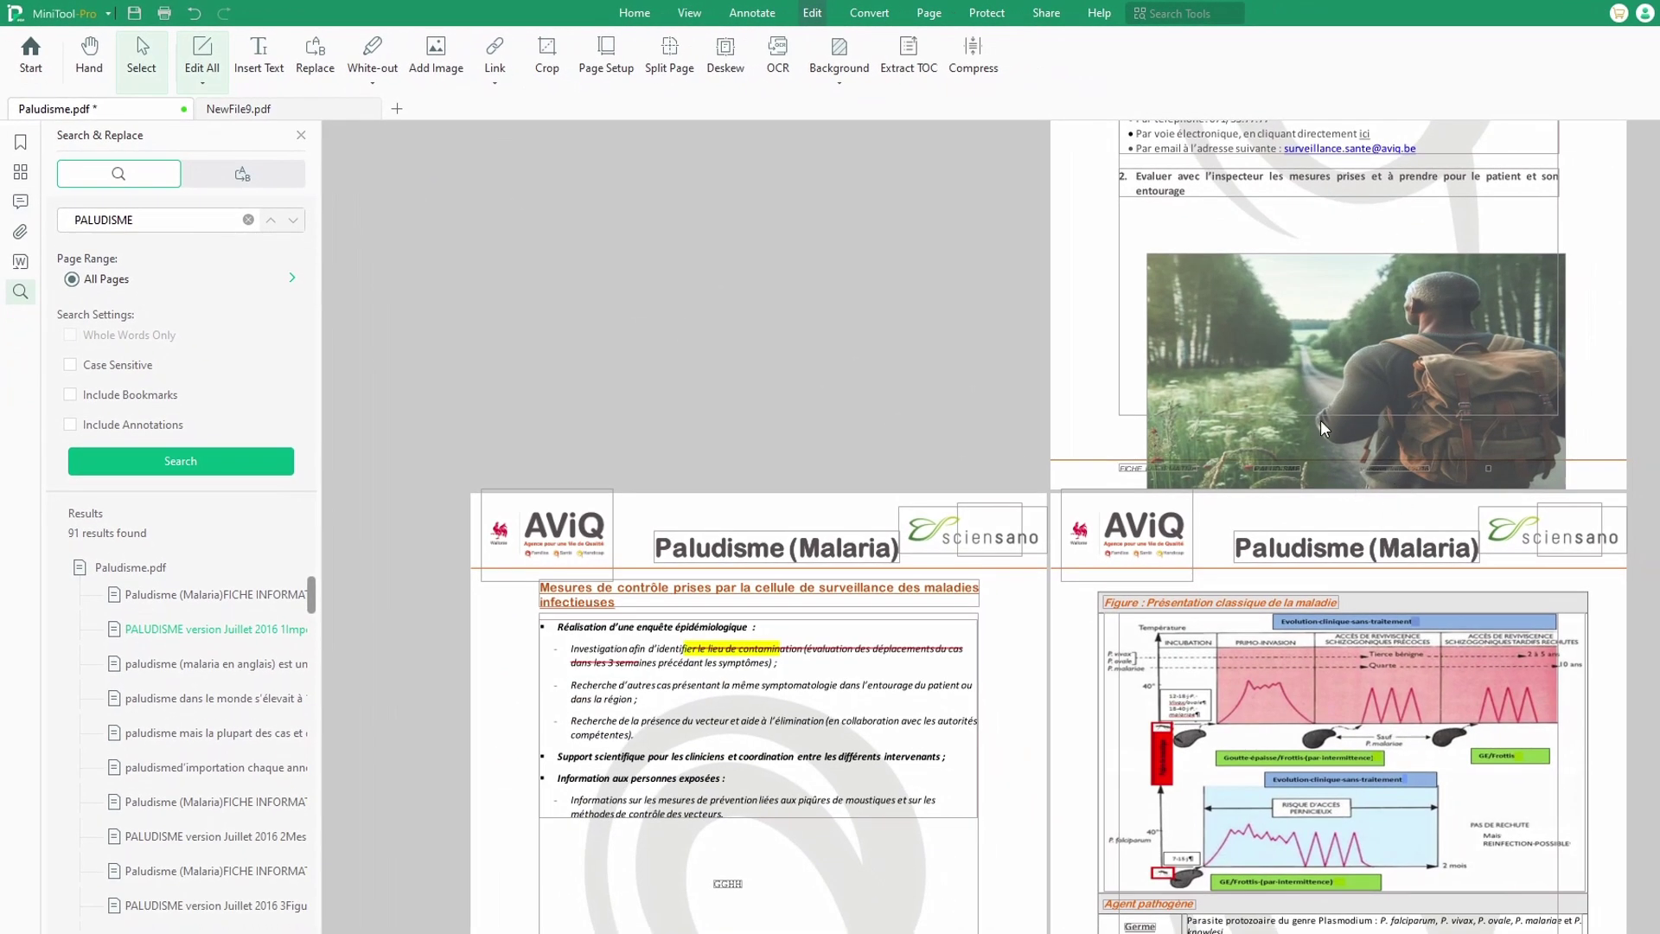
click(1347, 413)
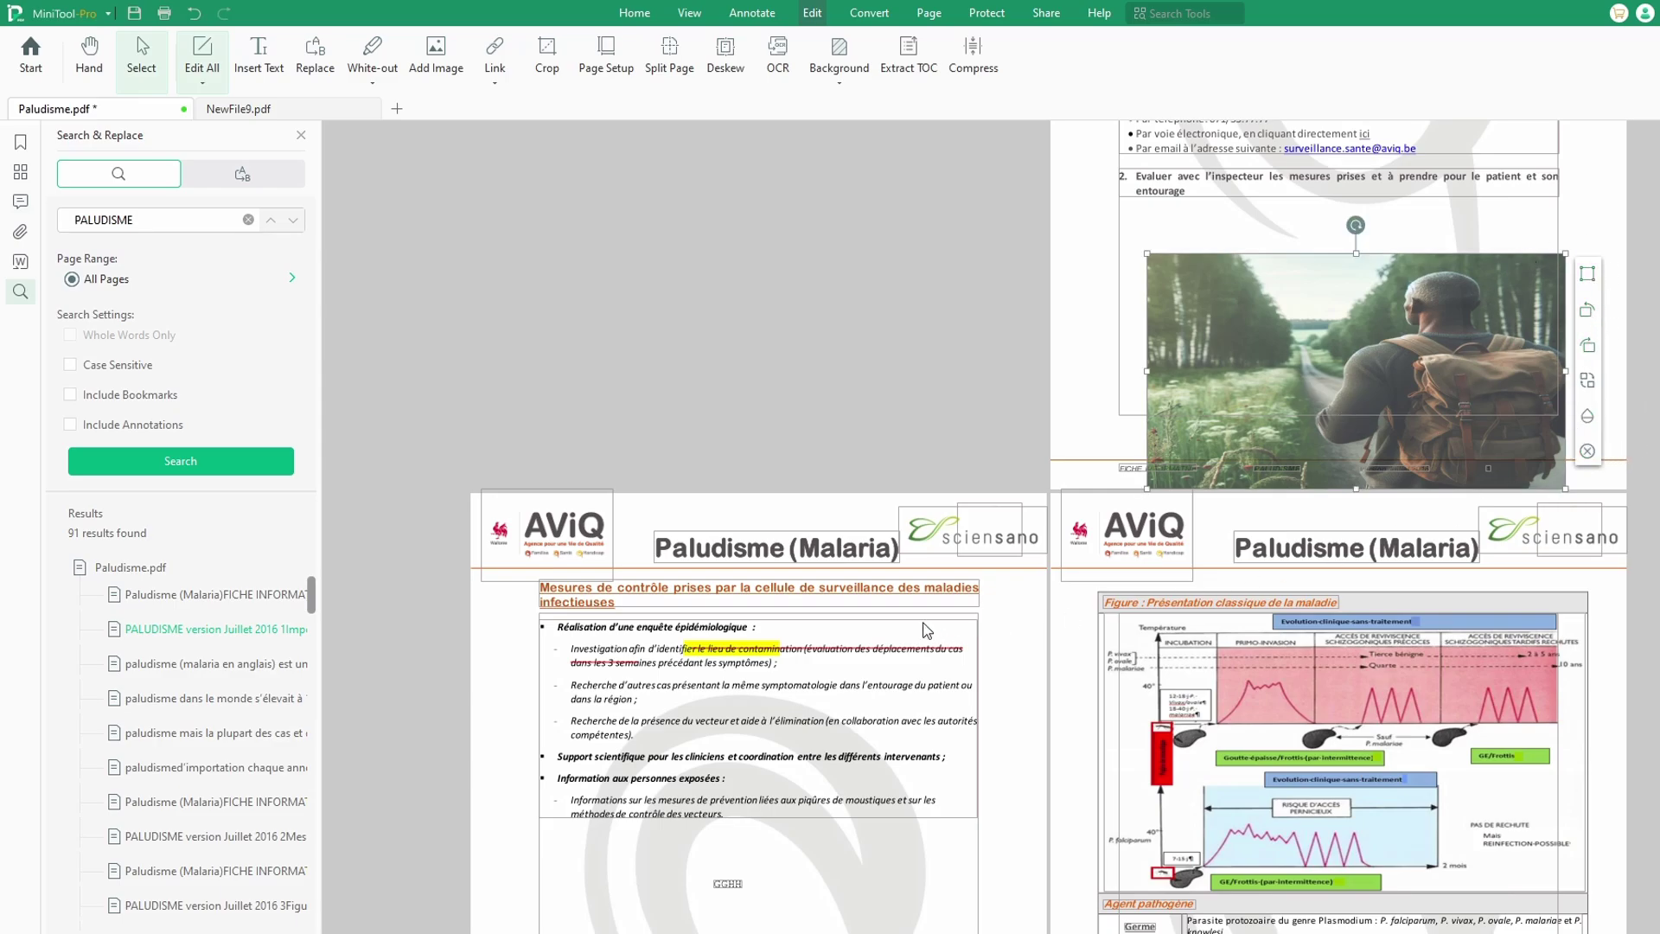
Step: Capitalise the 'm' of 'maladies' in the Mesures de contrôle heading and exit text formatting
click(936, 590)
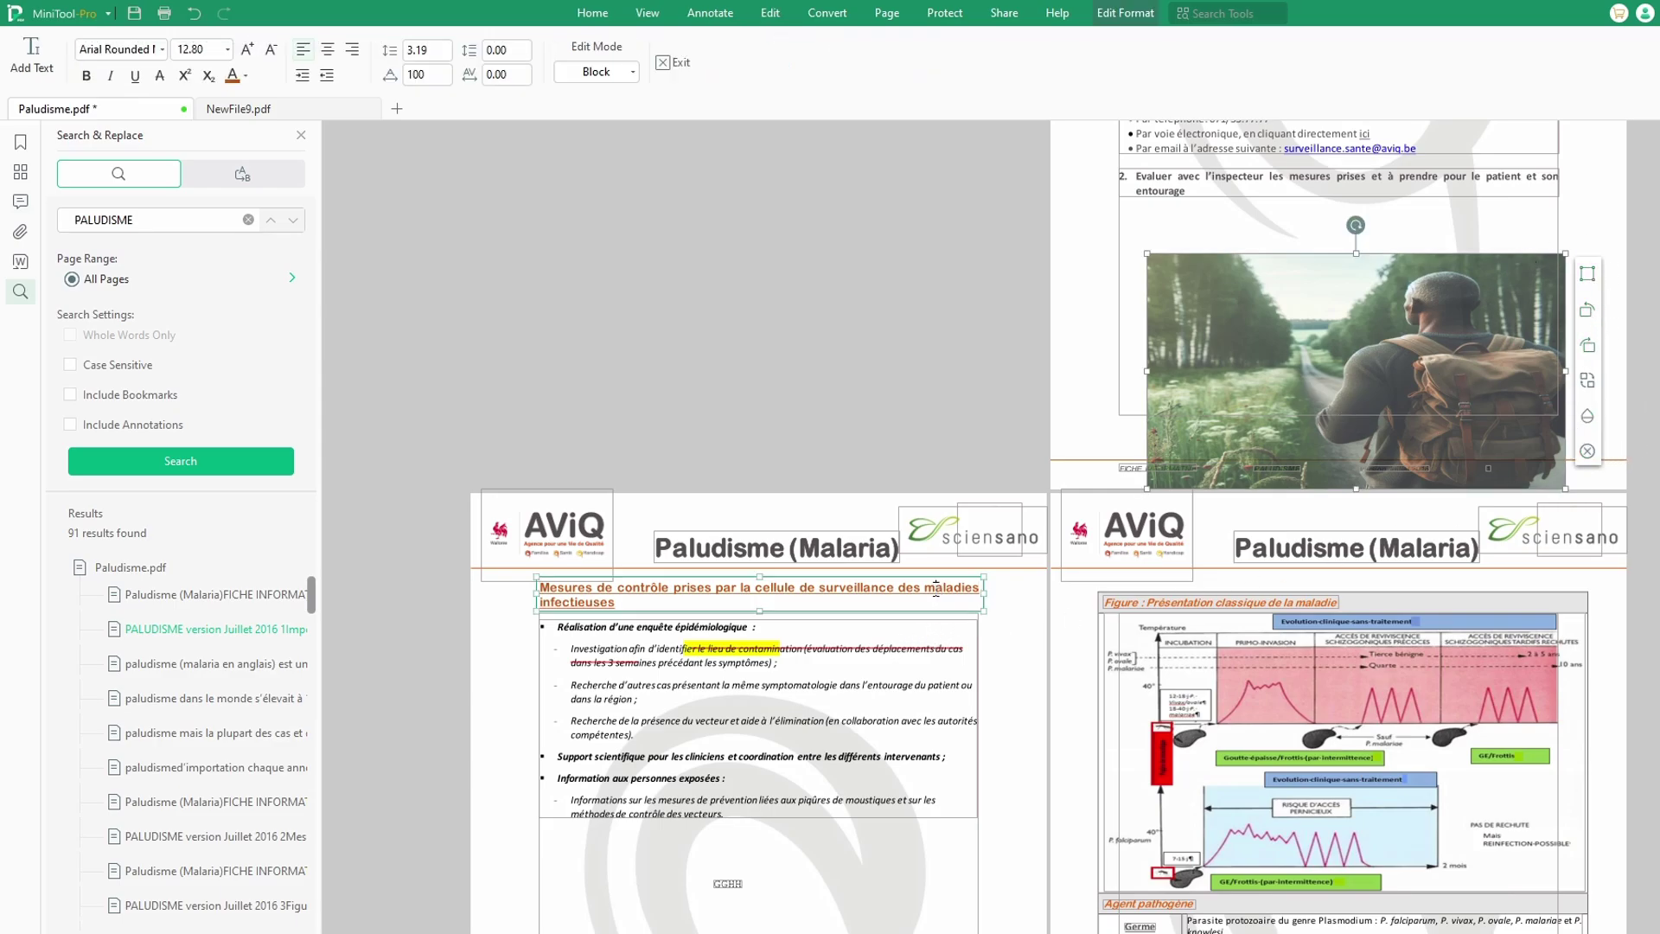
key(BackSpace)
text(m)
key(BackSpace)
text(M)
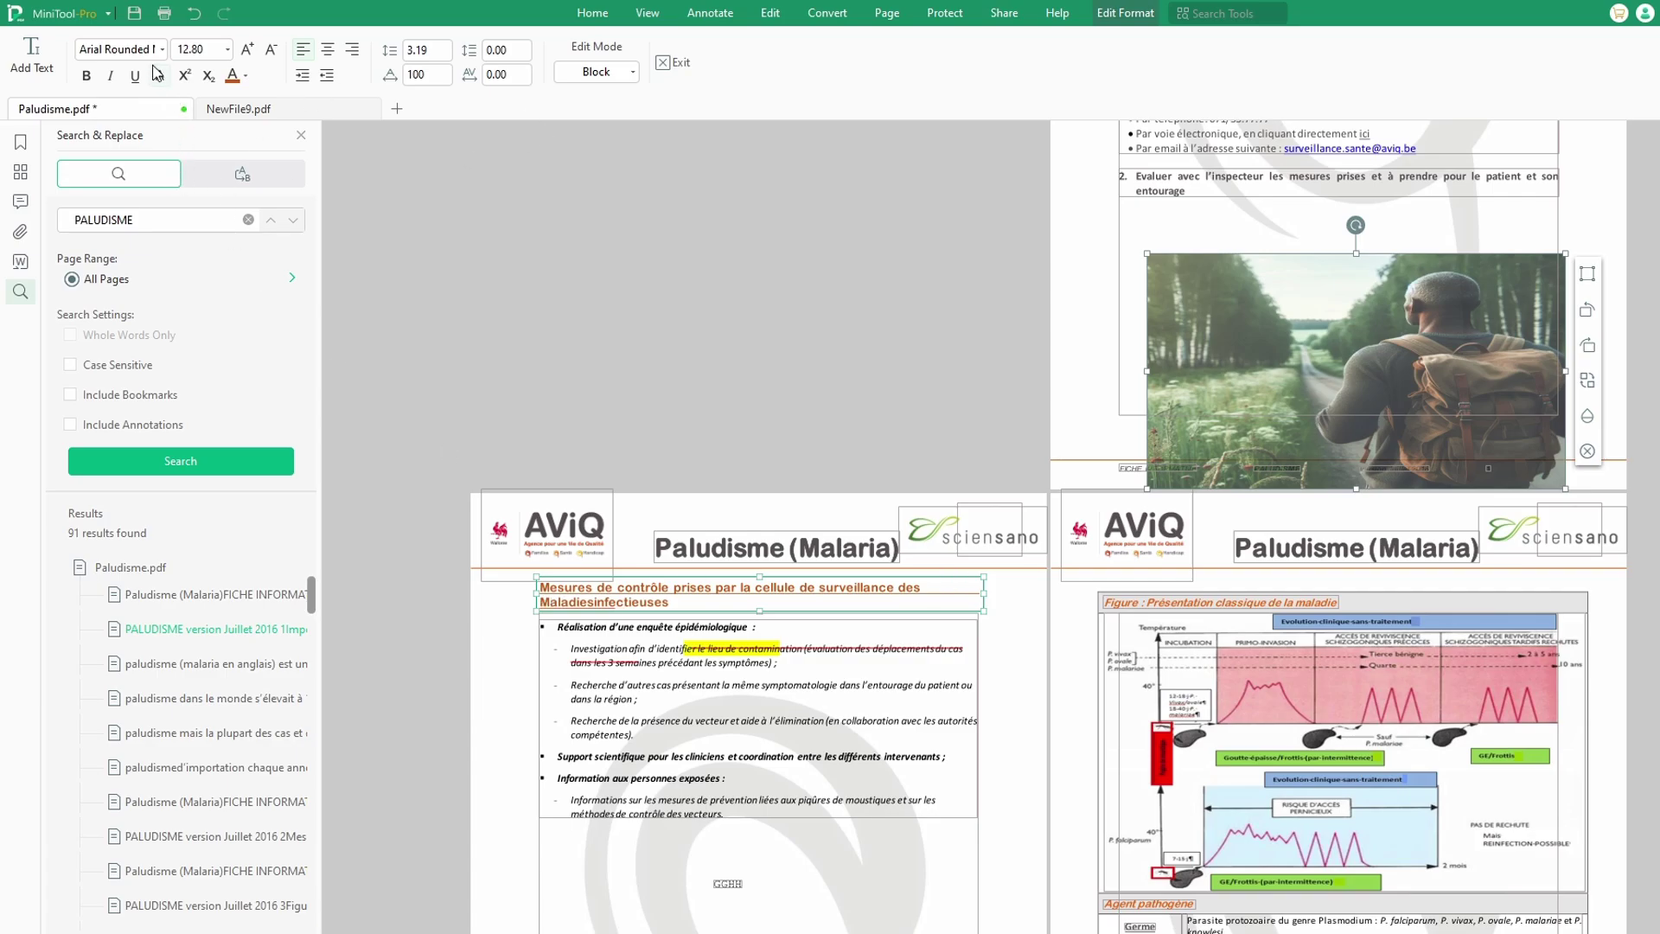
click(679, 64)
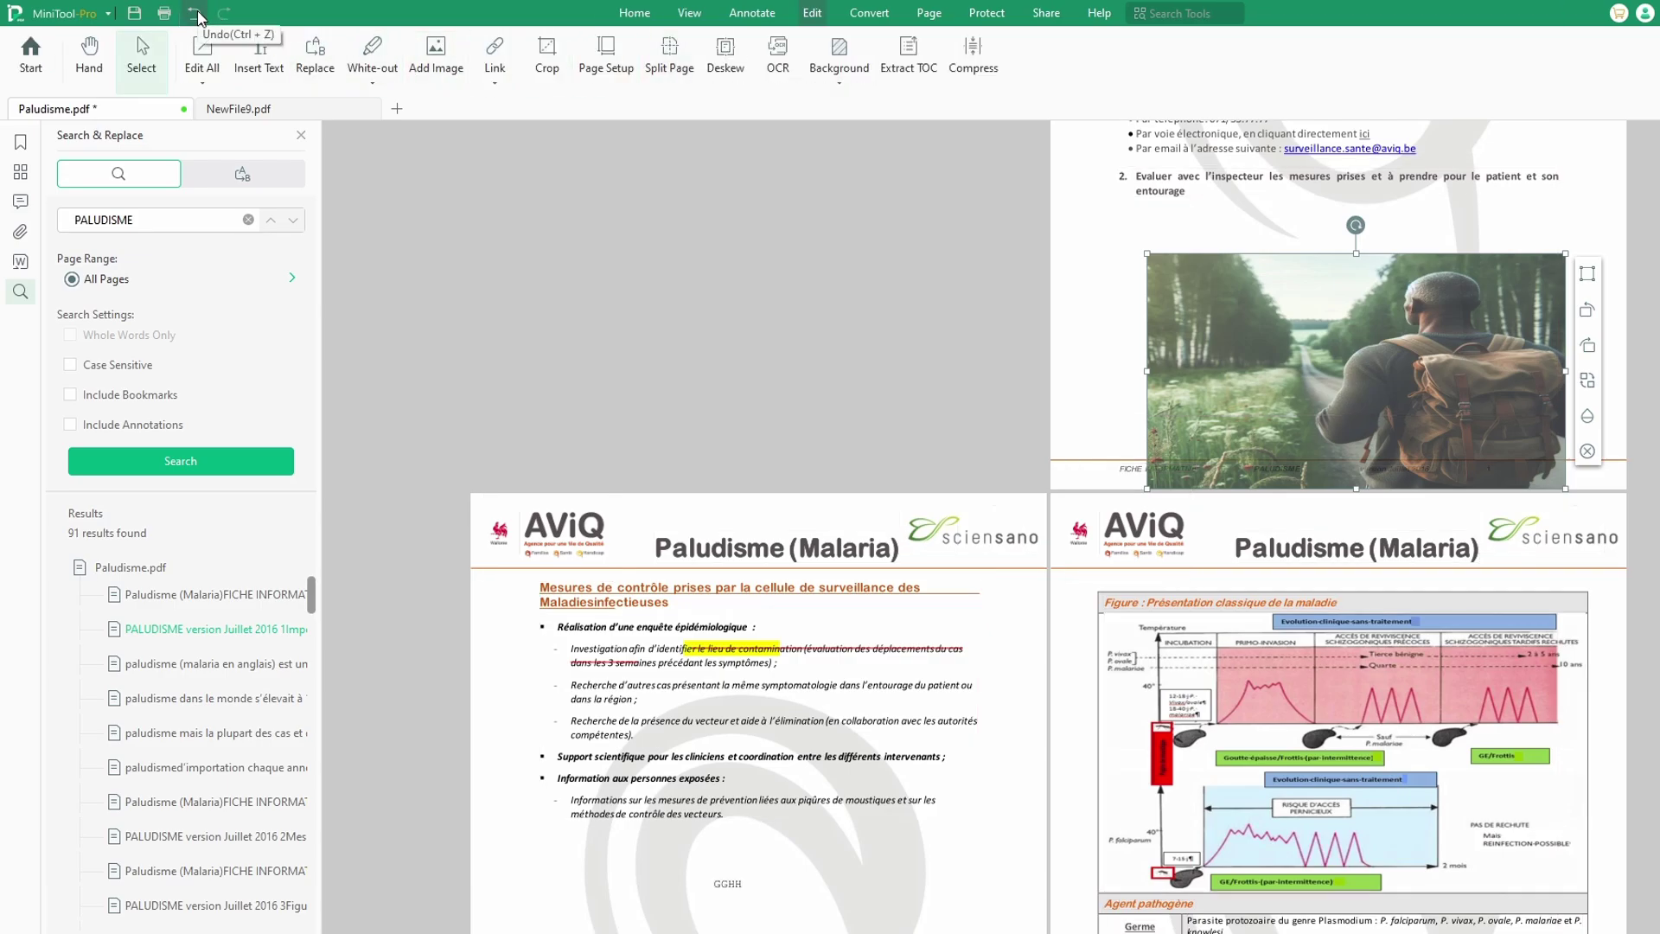
click(204, 84)
Step: Switch the Edit All mode to Edit Text, then to Edit Image
click(231, 135)
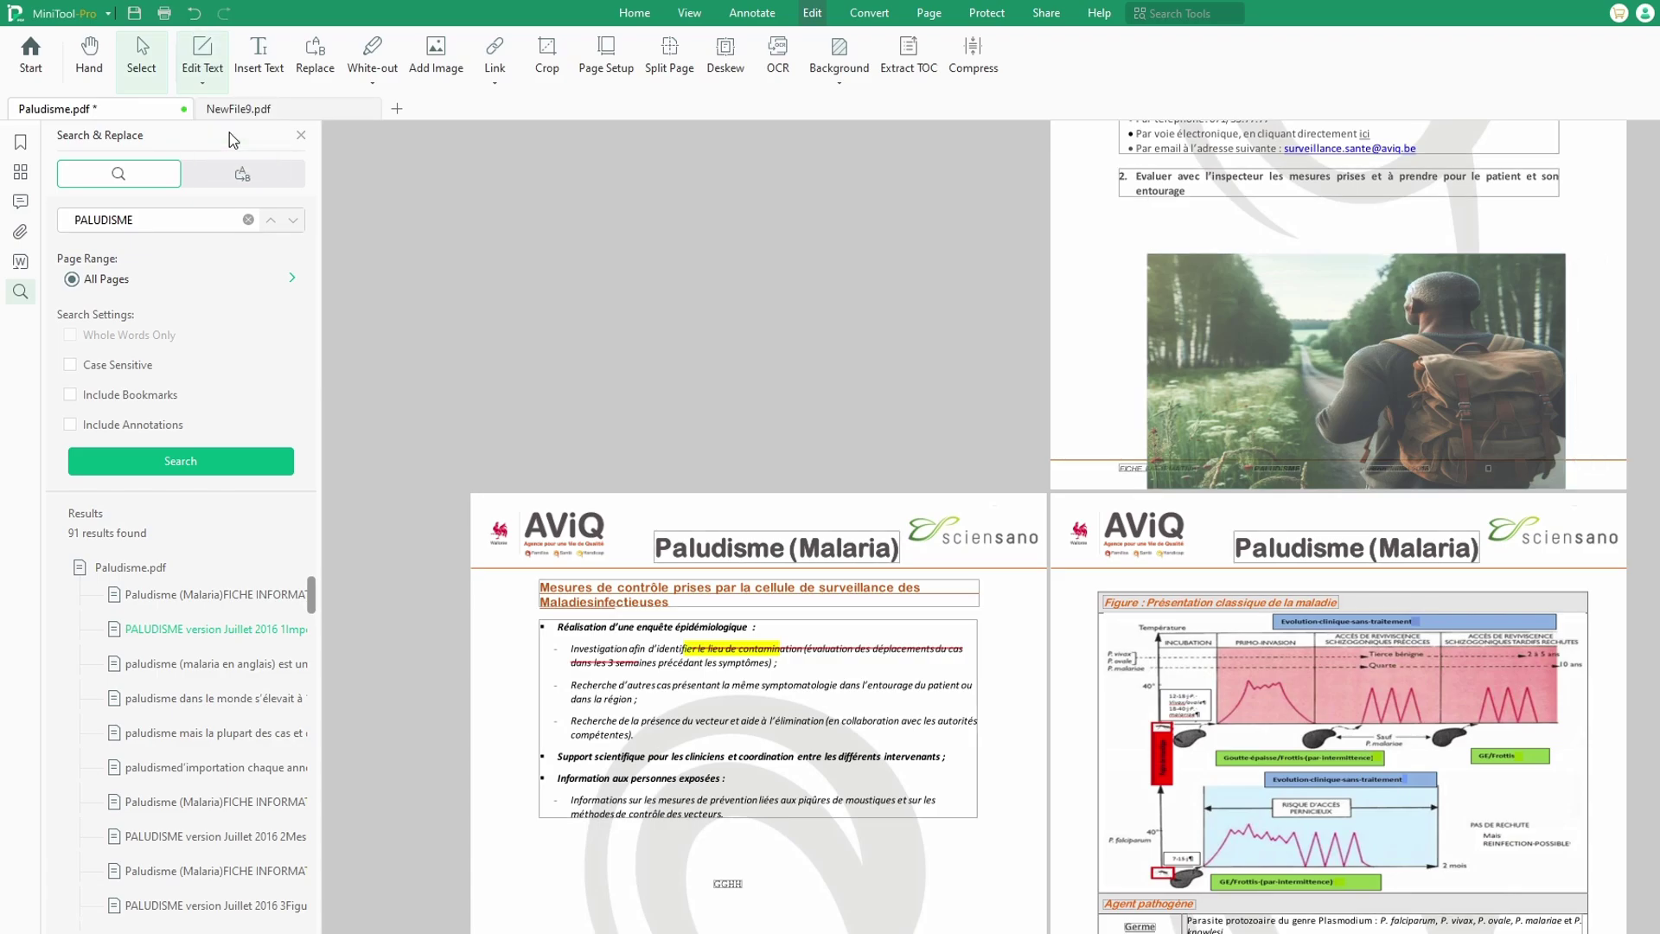
click(188, 83)
click(235, 156)
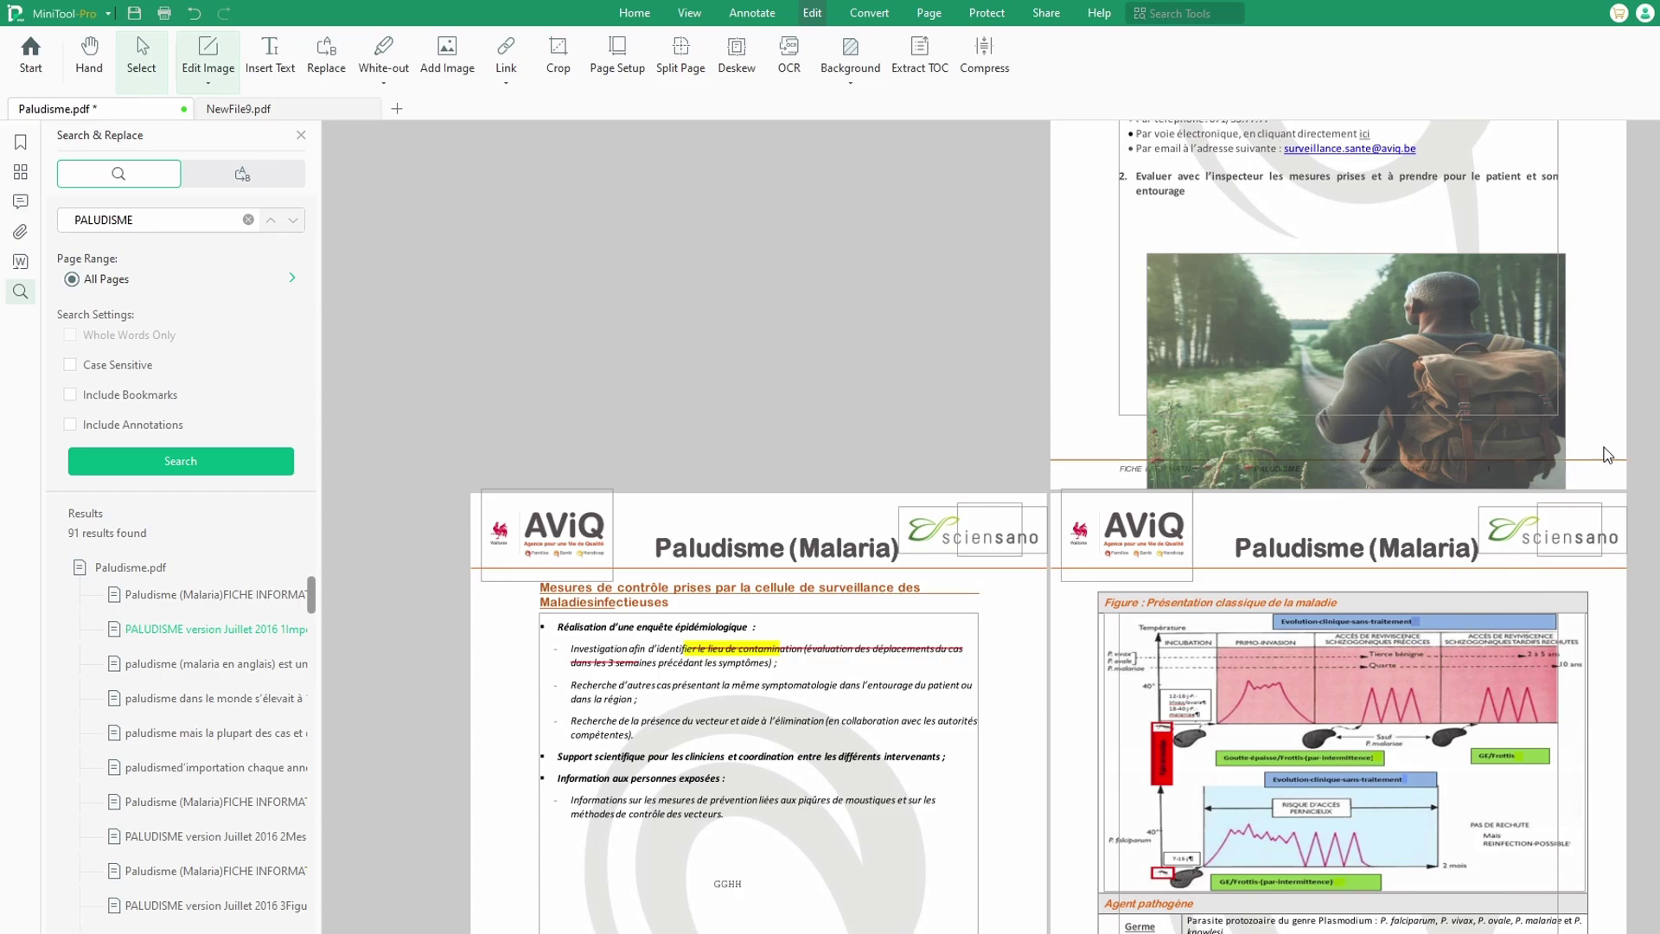
Step: Scroll down through the pages and start OCR on Paludisme.pdf
scroll(1621, 410, down, 3)
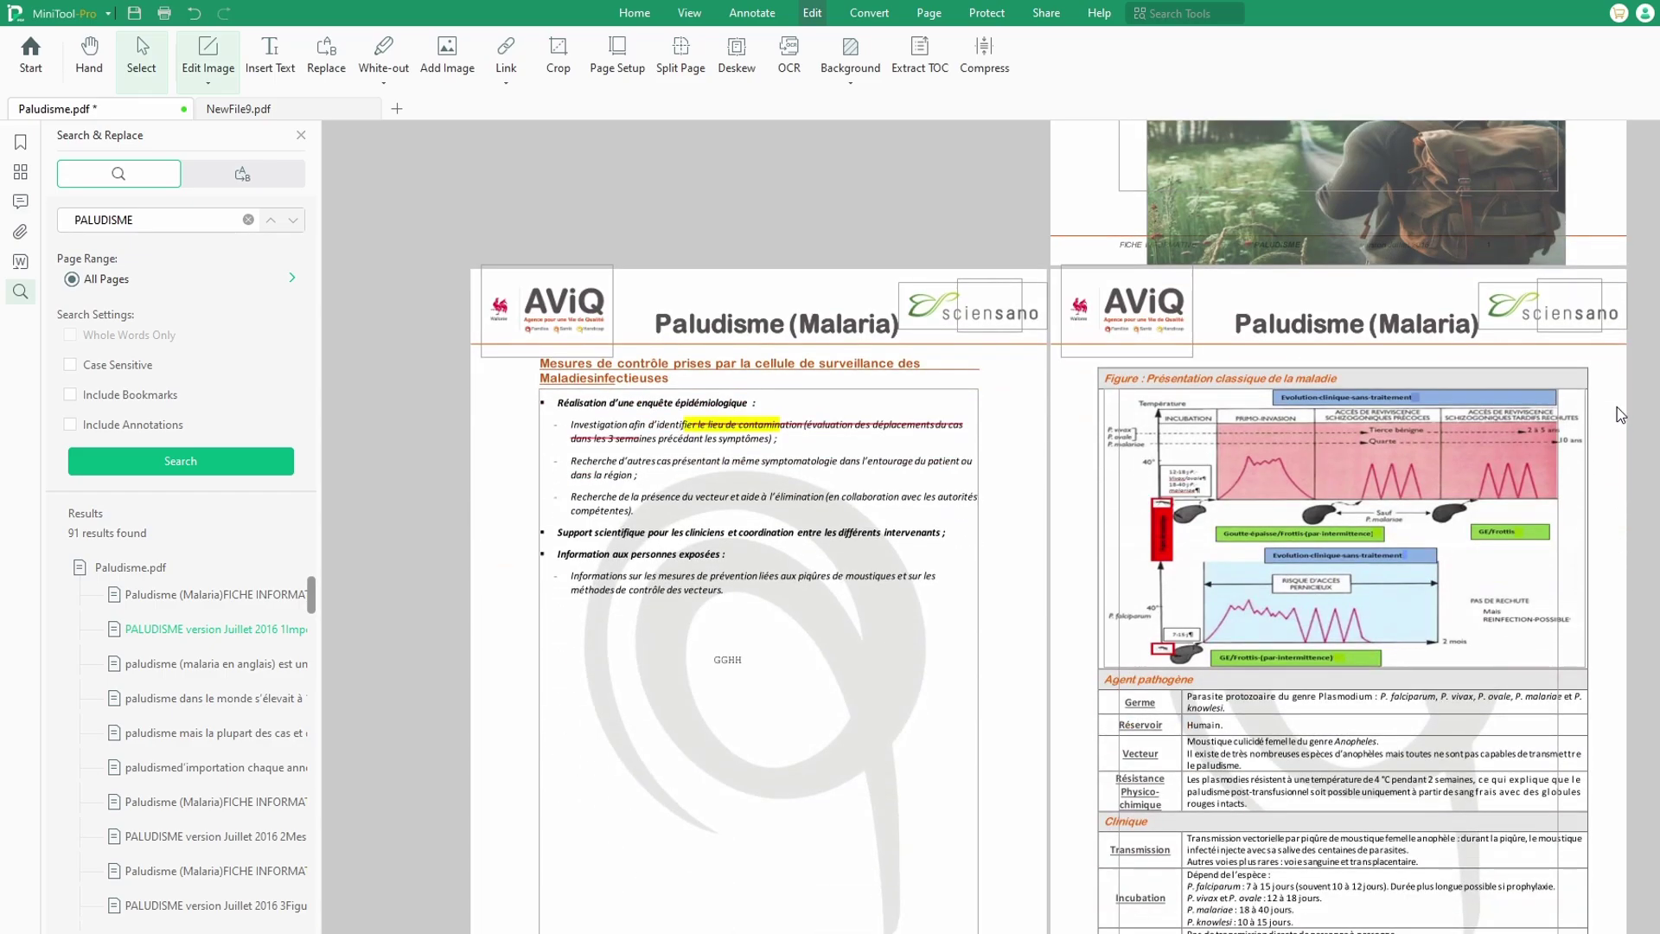
scroll(1621, 415, down, 5)
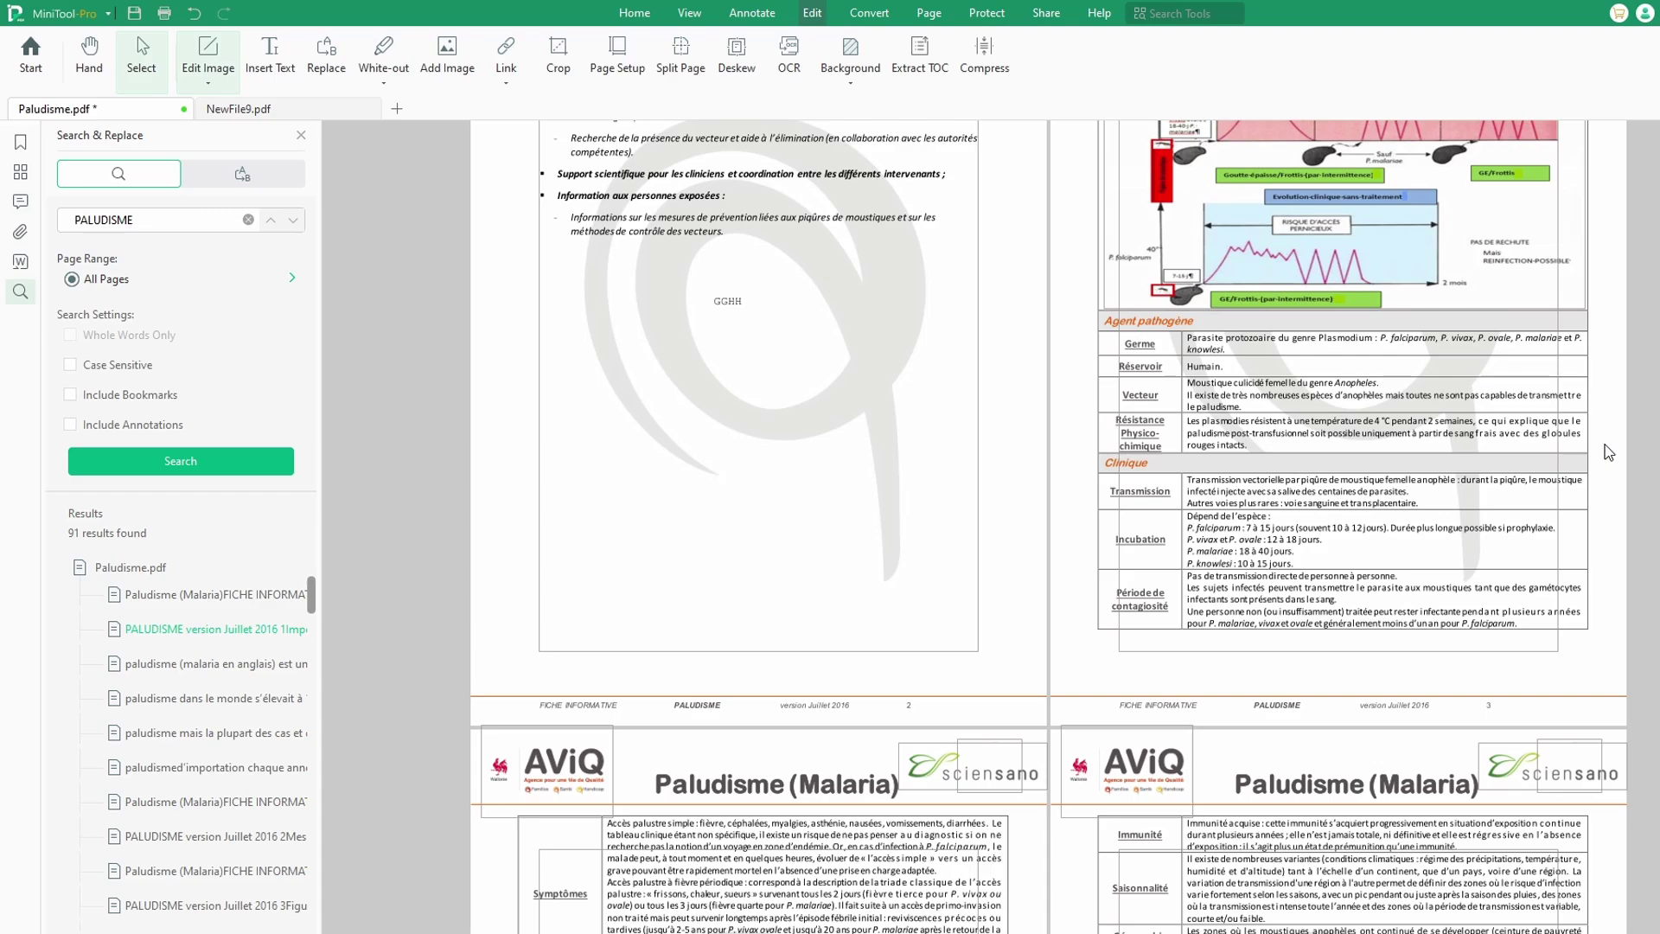
click(789, 52)
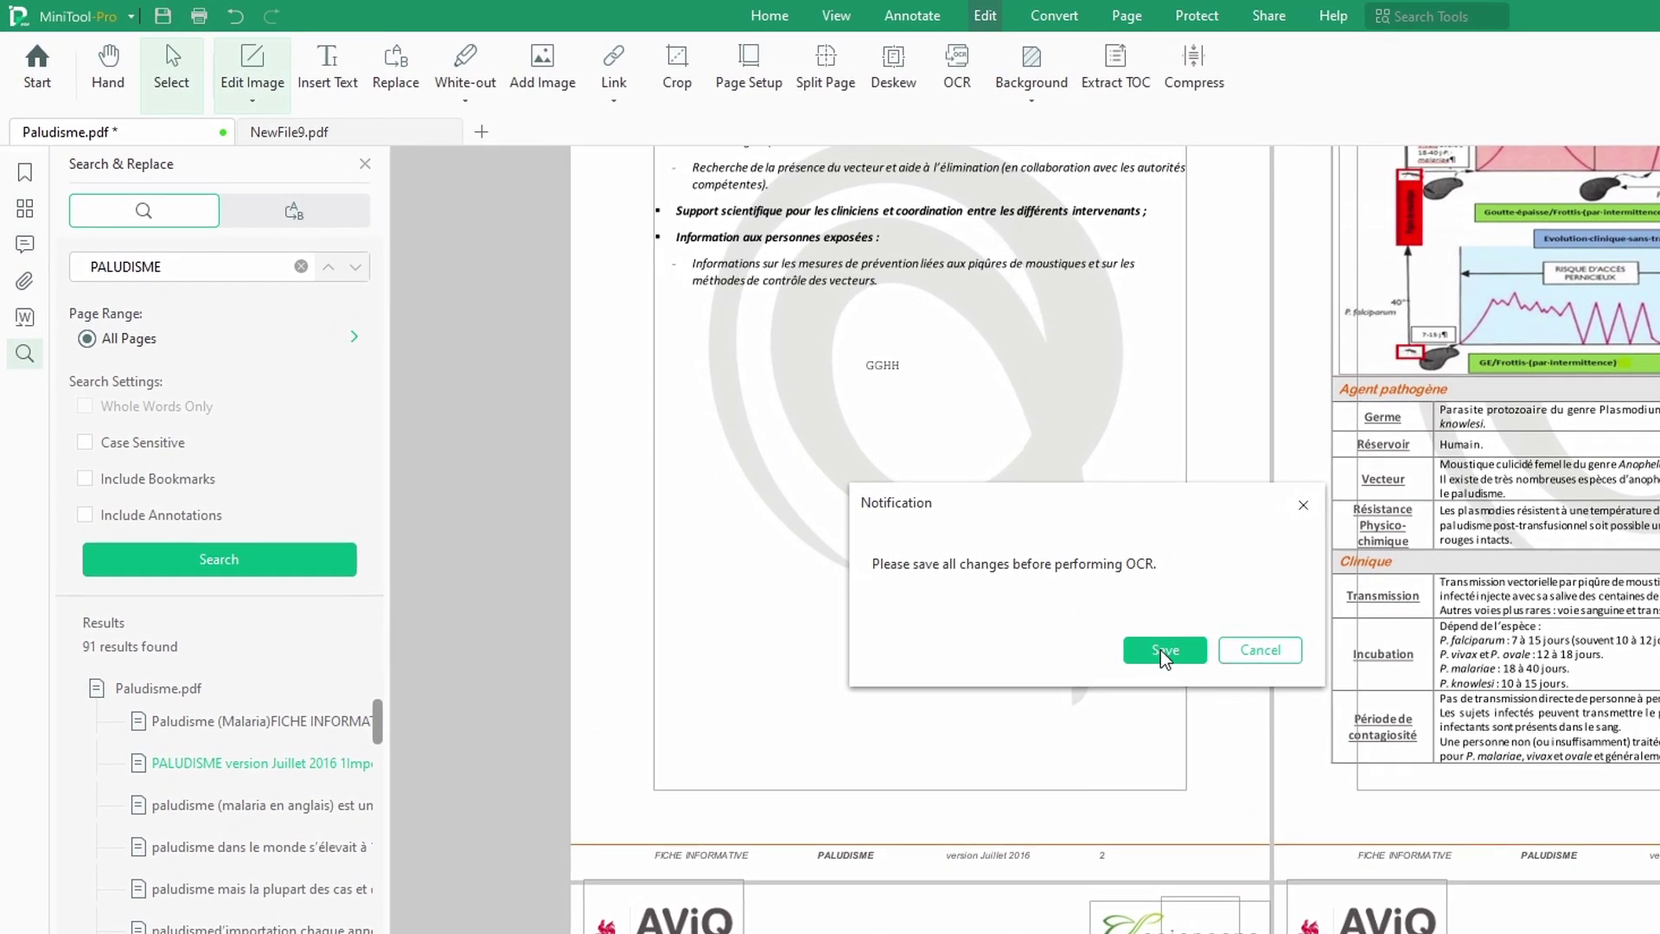
Step: Save Paludisme.pdf and run English OCR on current page 2, keeping text and images
click(1165, 649)
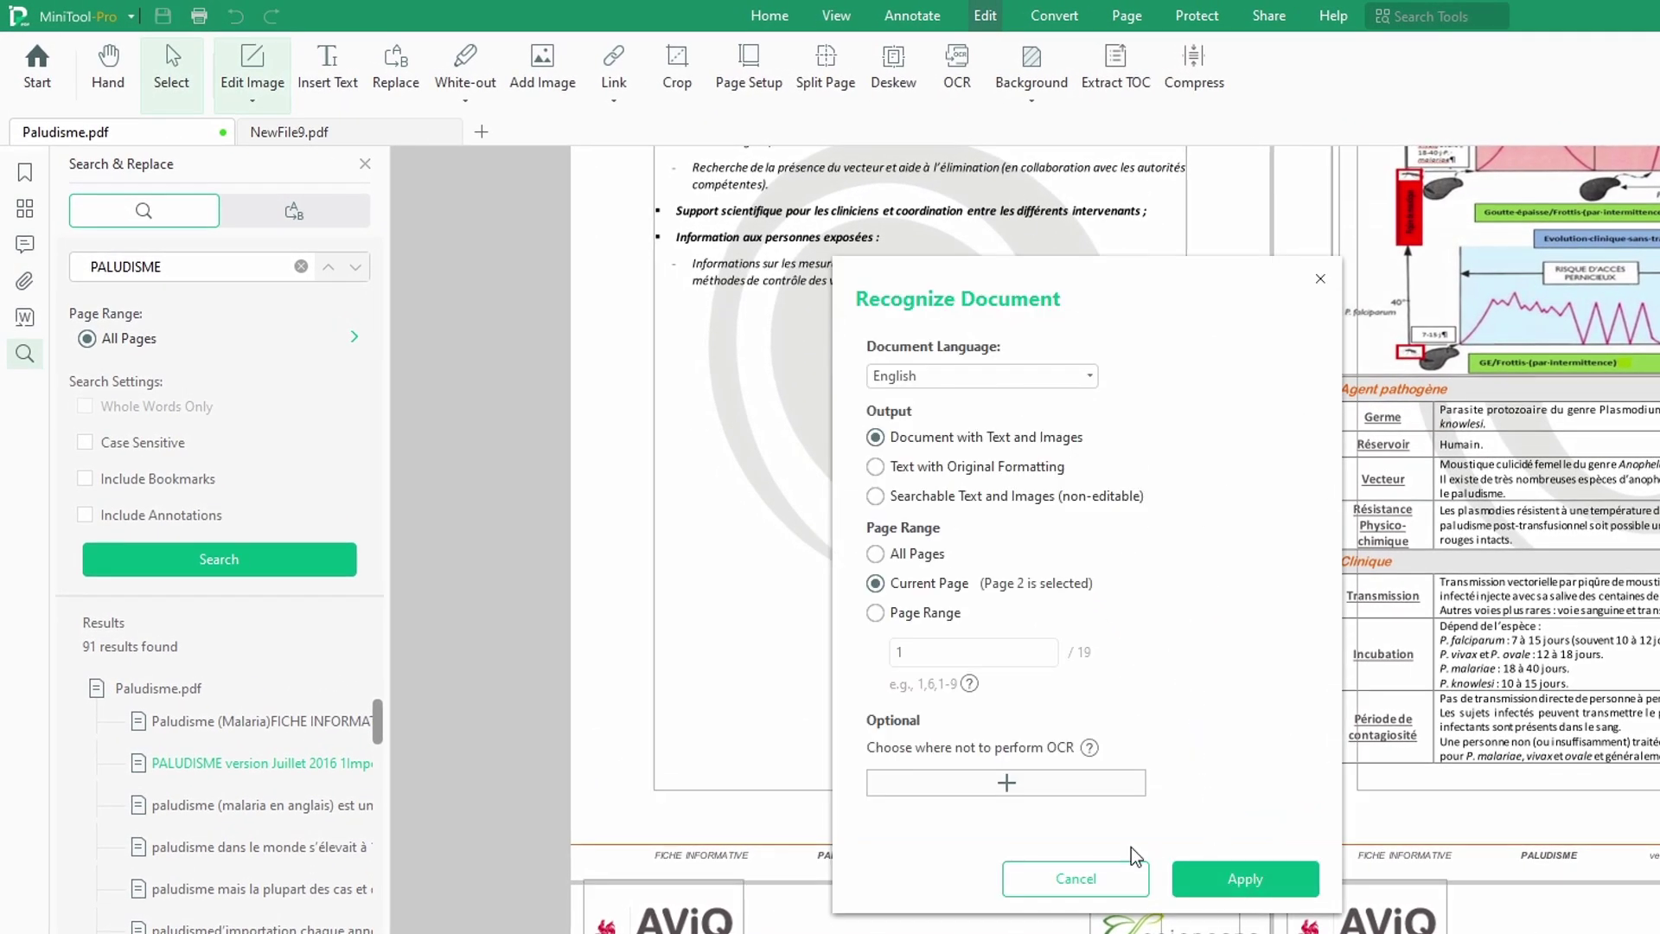
click(1221, 875)
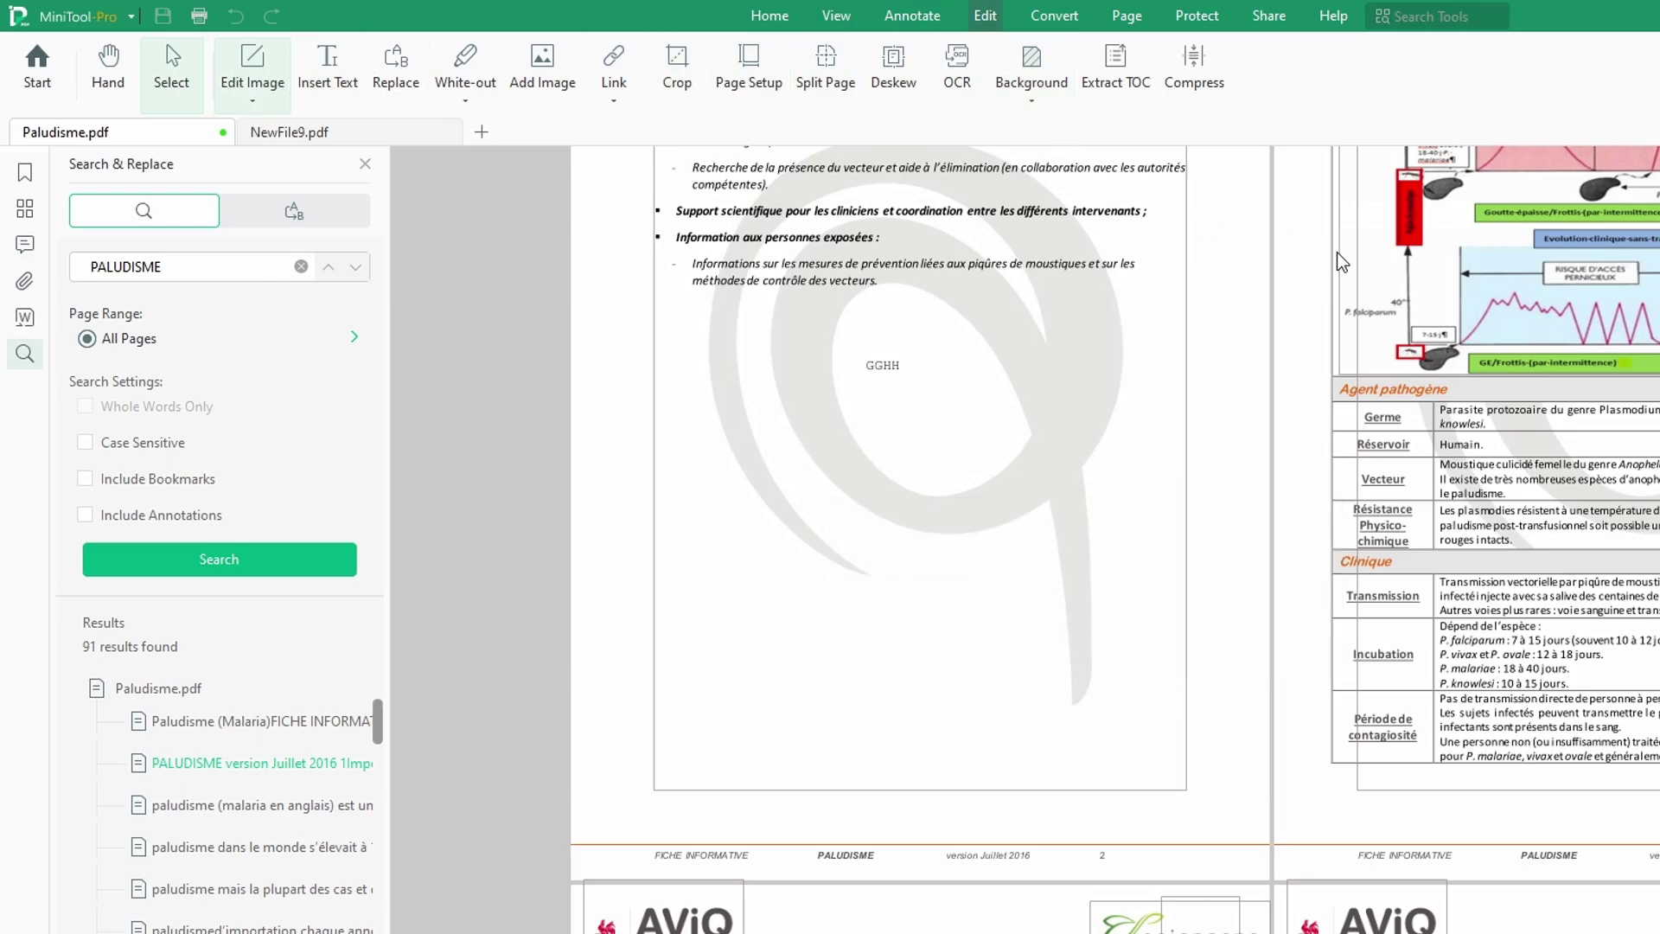
Step: Add a light green background to the OCR-extracted page
click(1032, 103)
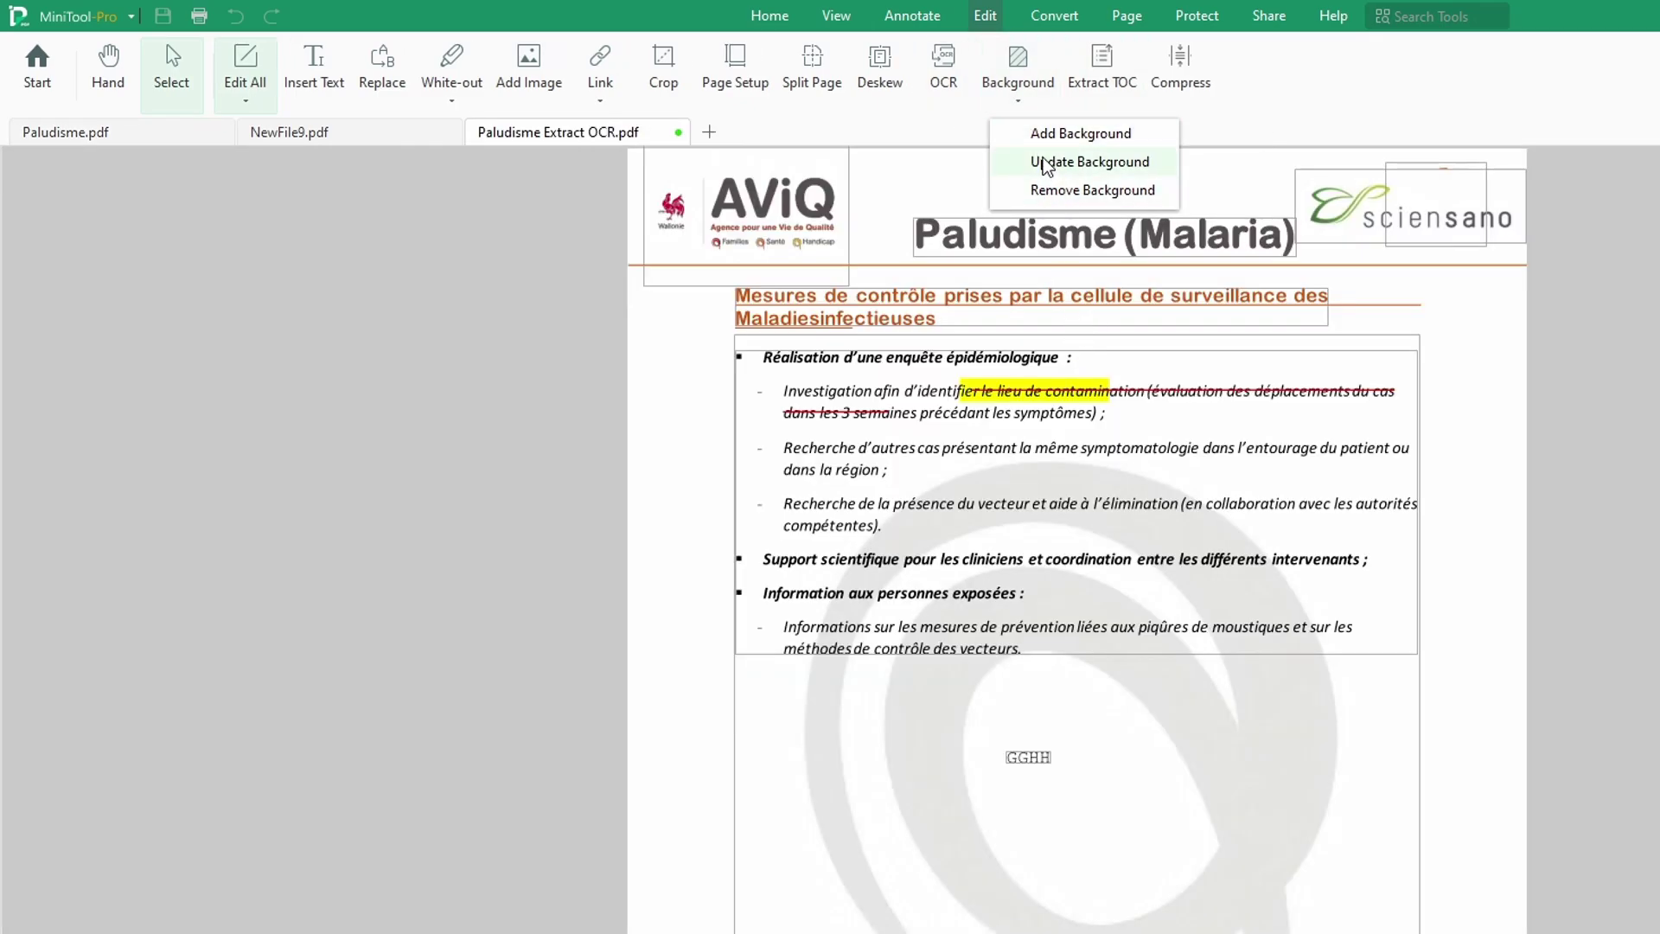
click(1089, 134)
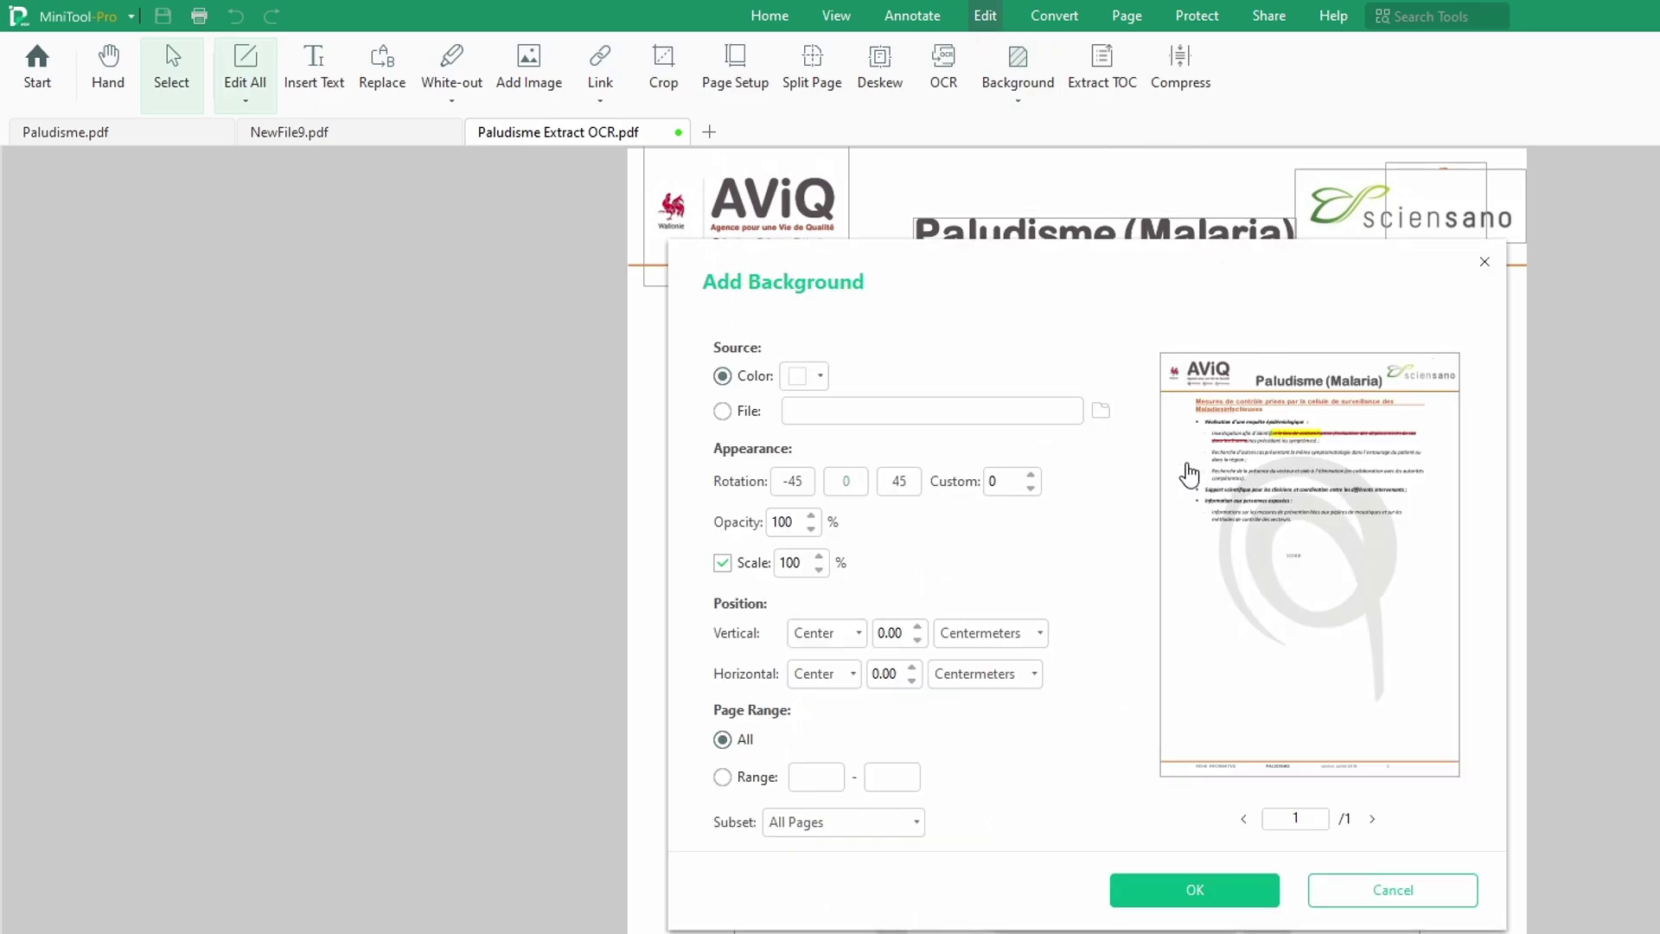
click(818, 378)
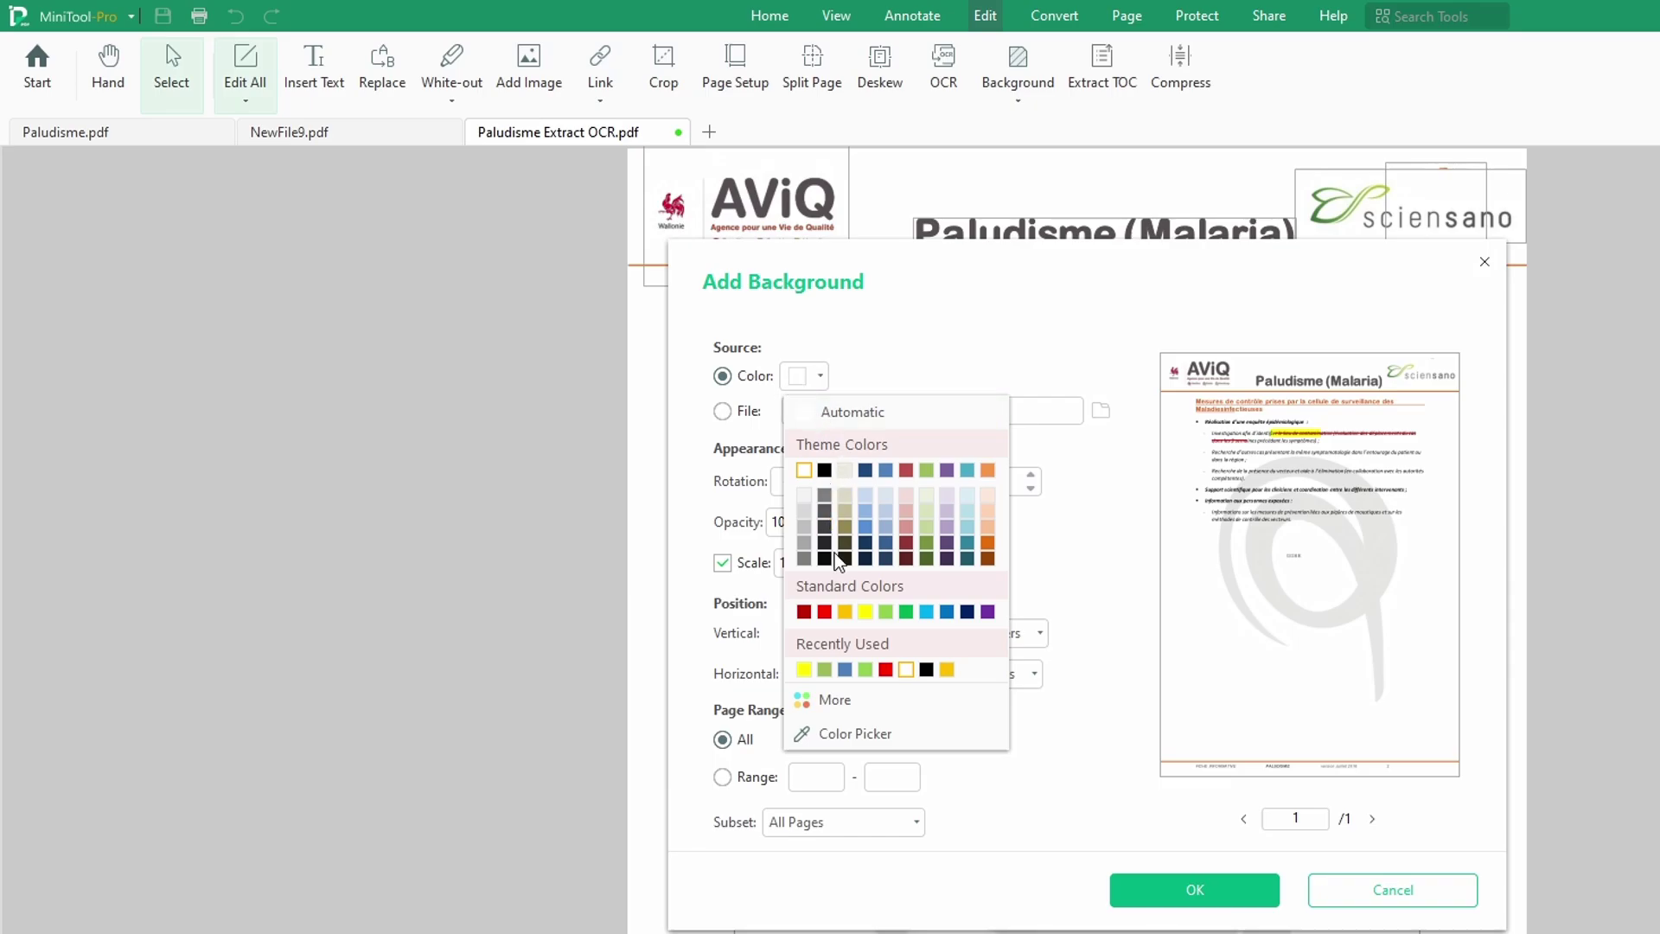
click(885, 612)
click(1201, 892)
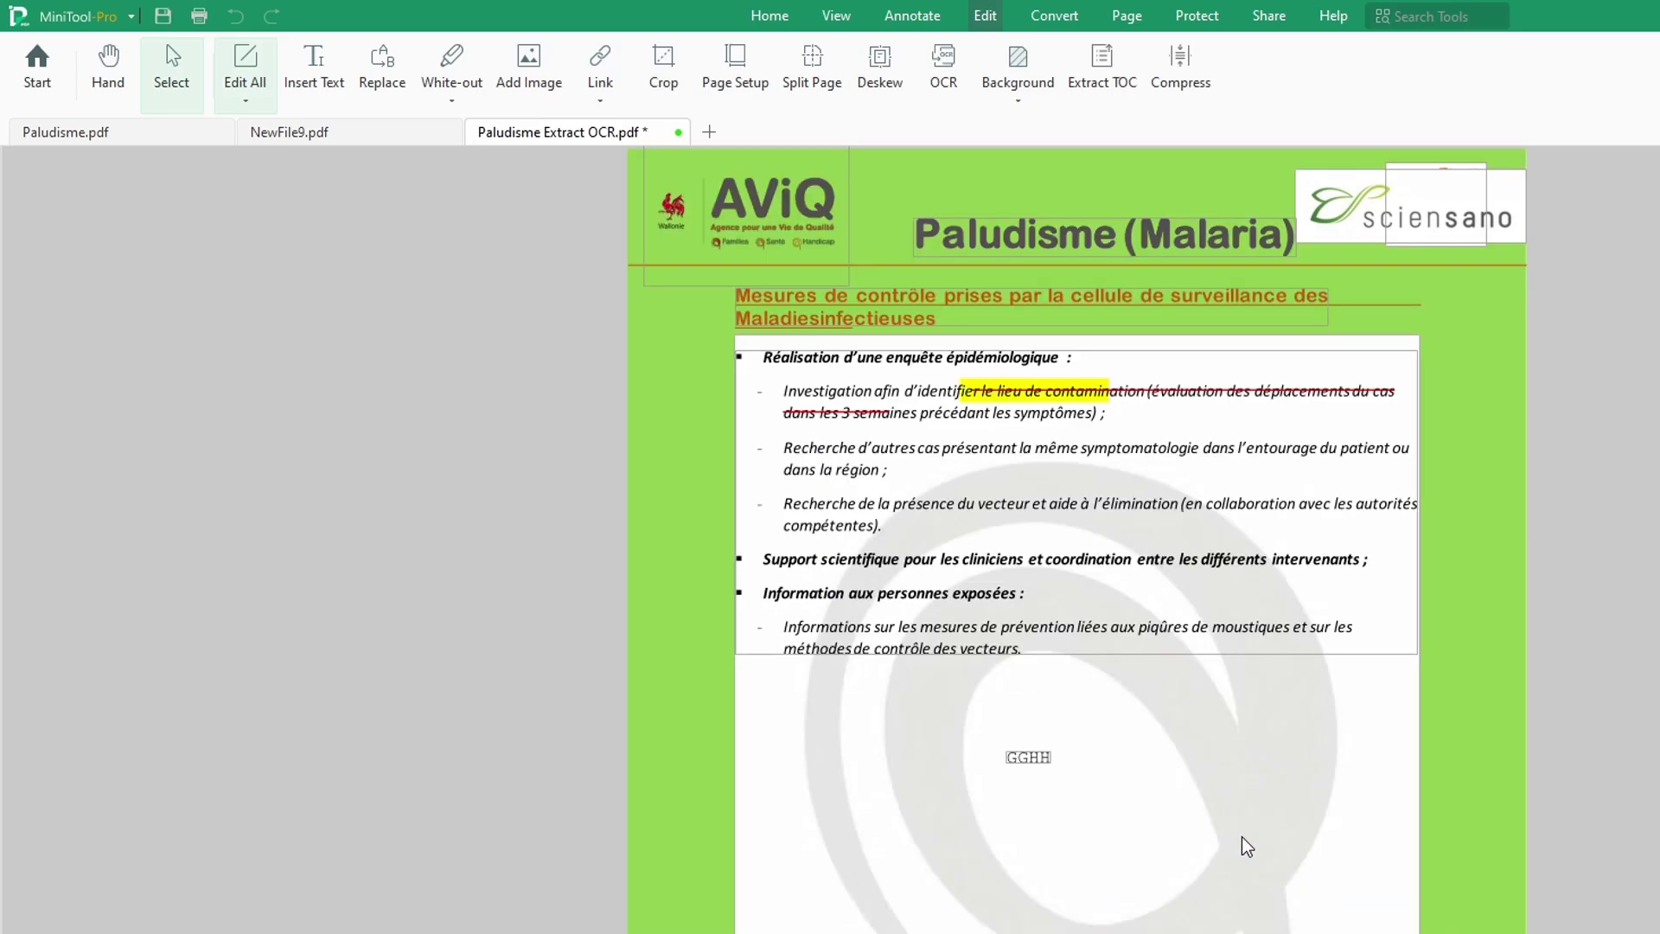
Step: Check the green page, then close Paludisme Extract OCR.pdf without saving
scroll(1505, 406, down, 3)
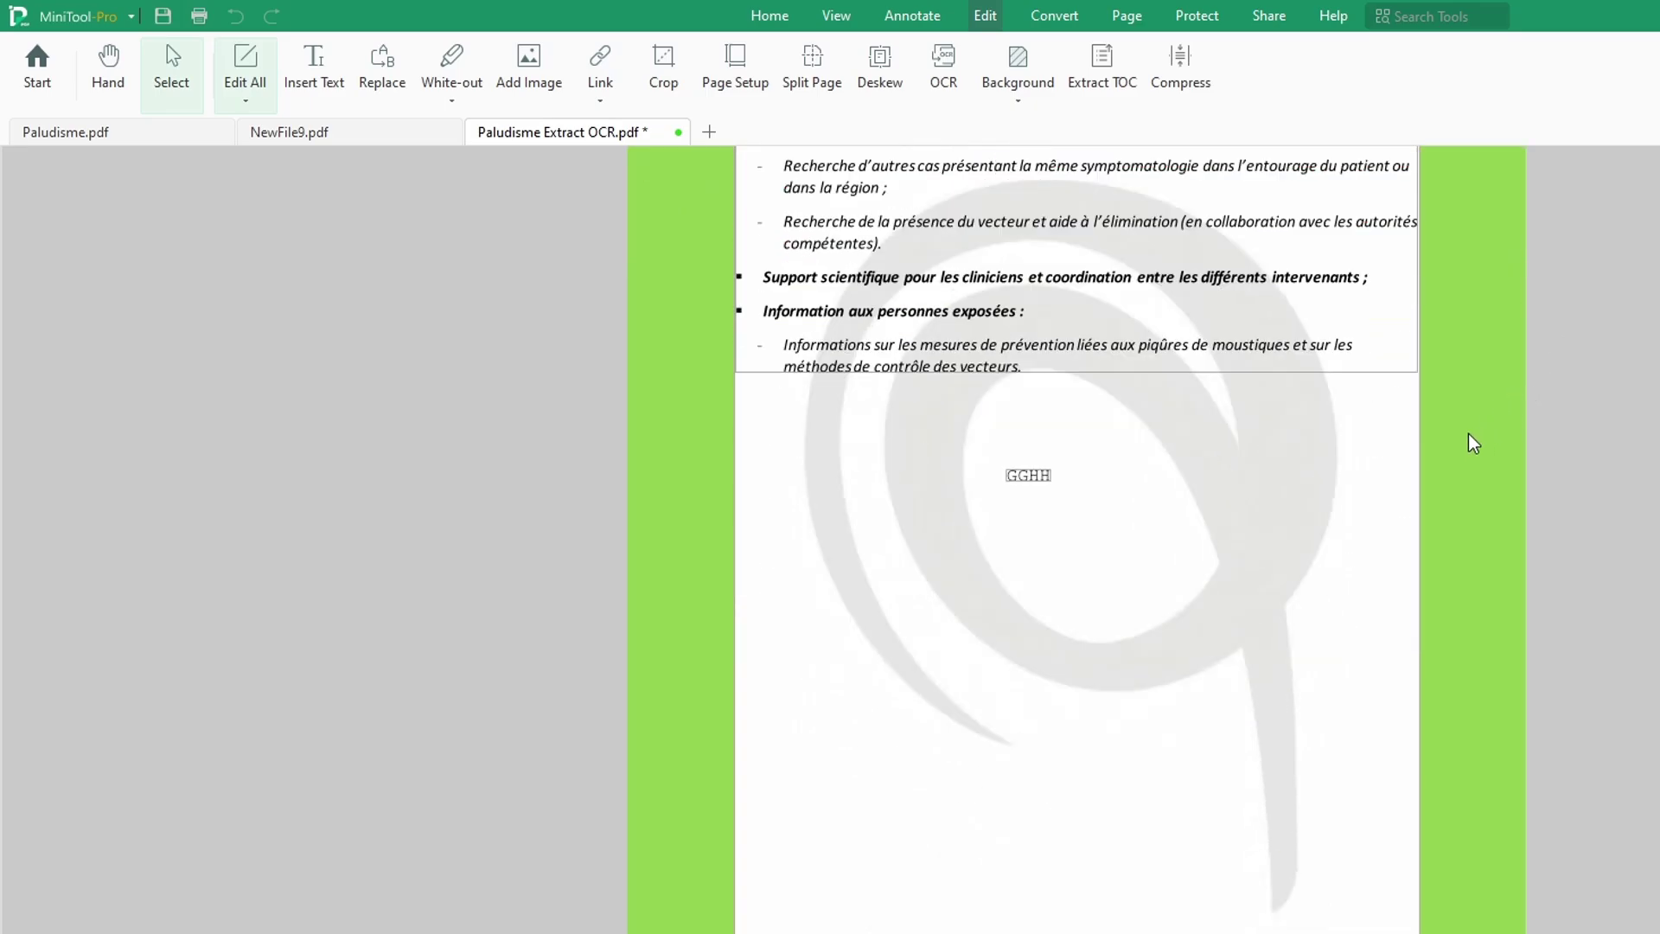
scroll(1471, 433, up, 3)
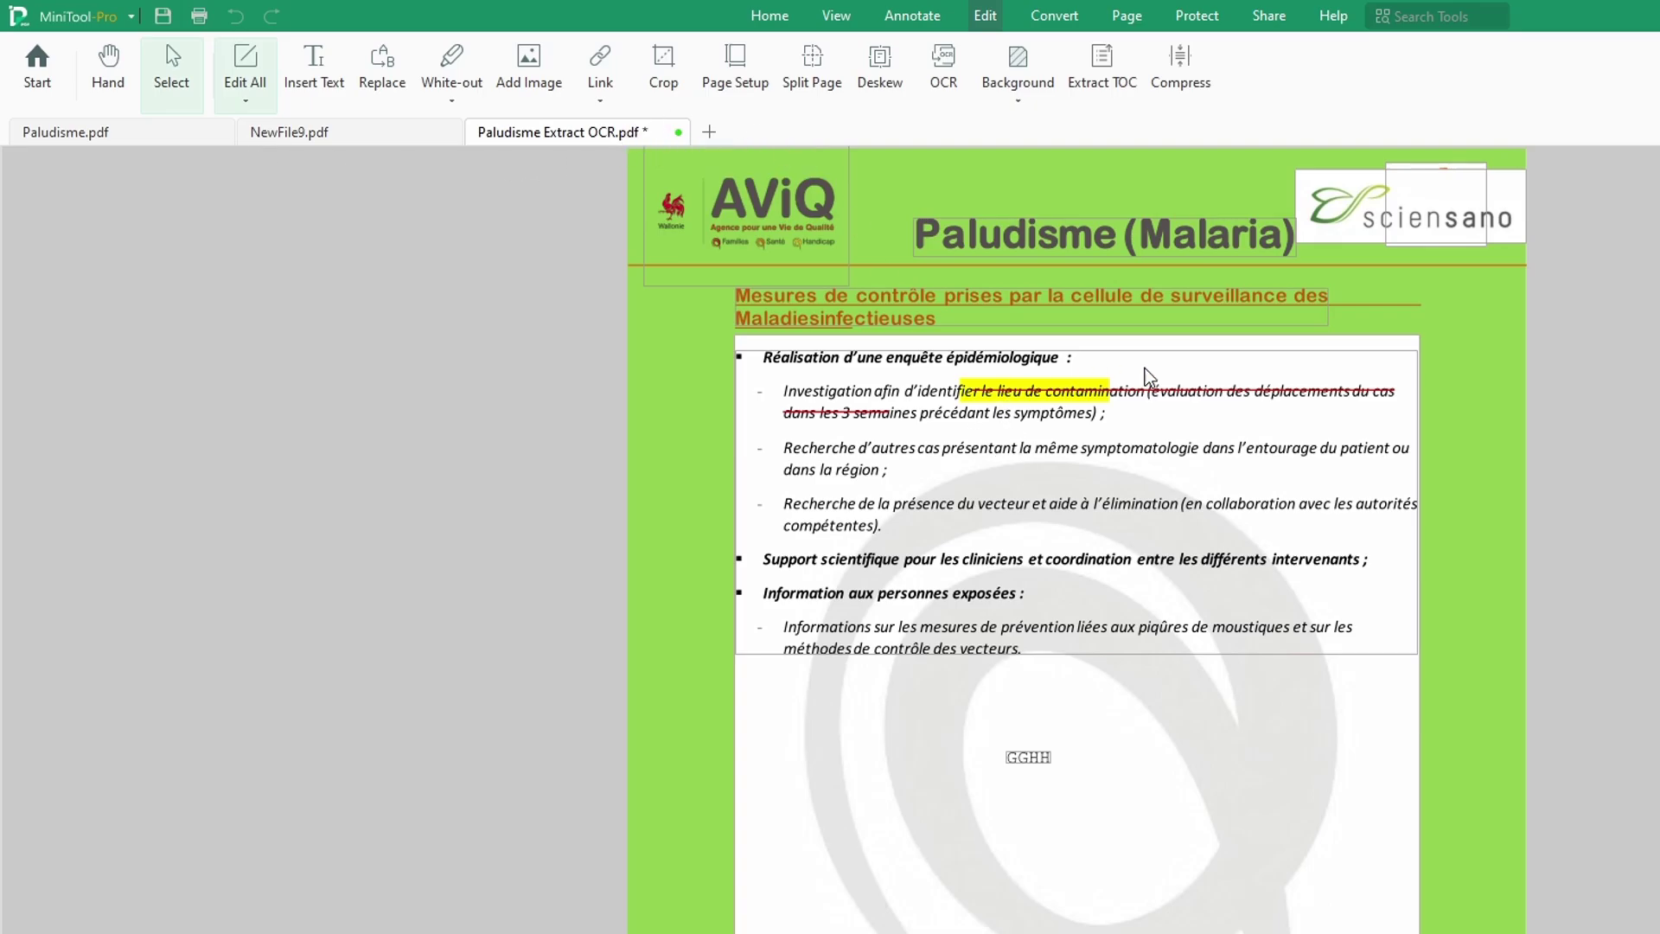
scroll(1219, 437, down, 3)
scroll(1207, 437, up, 3)
click(678, 133)
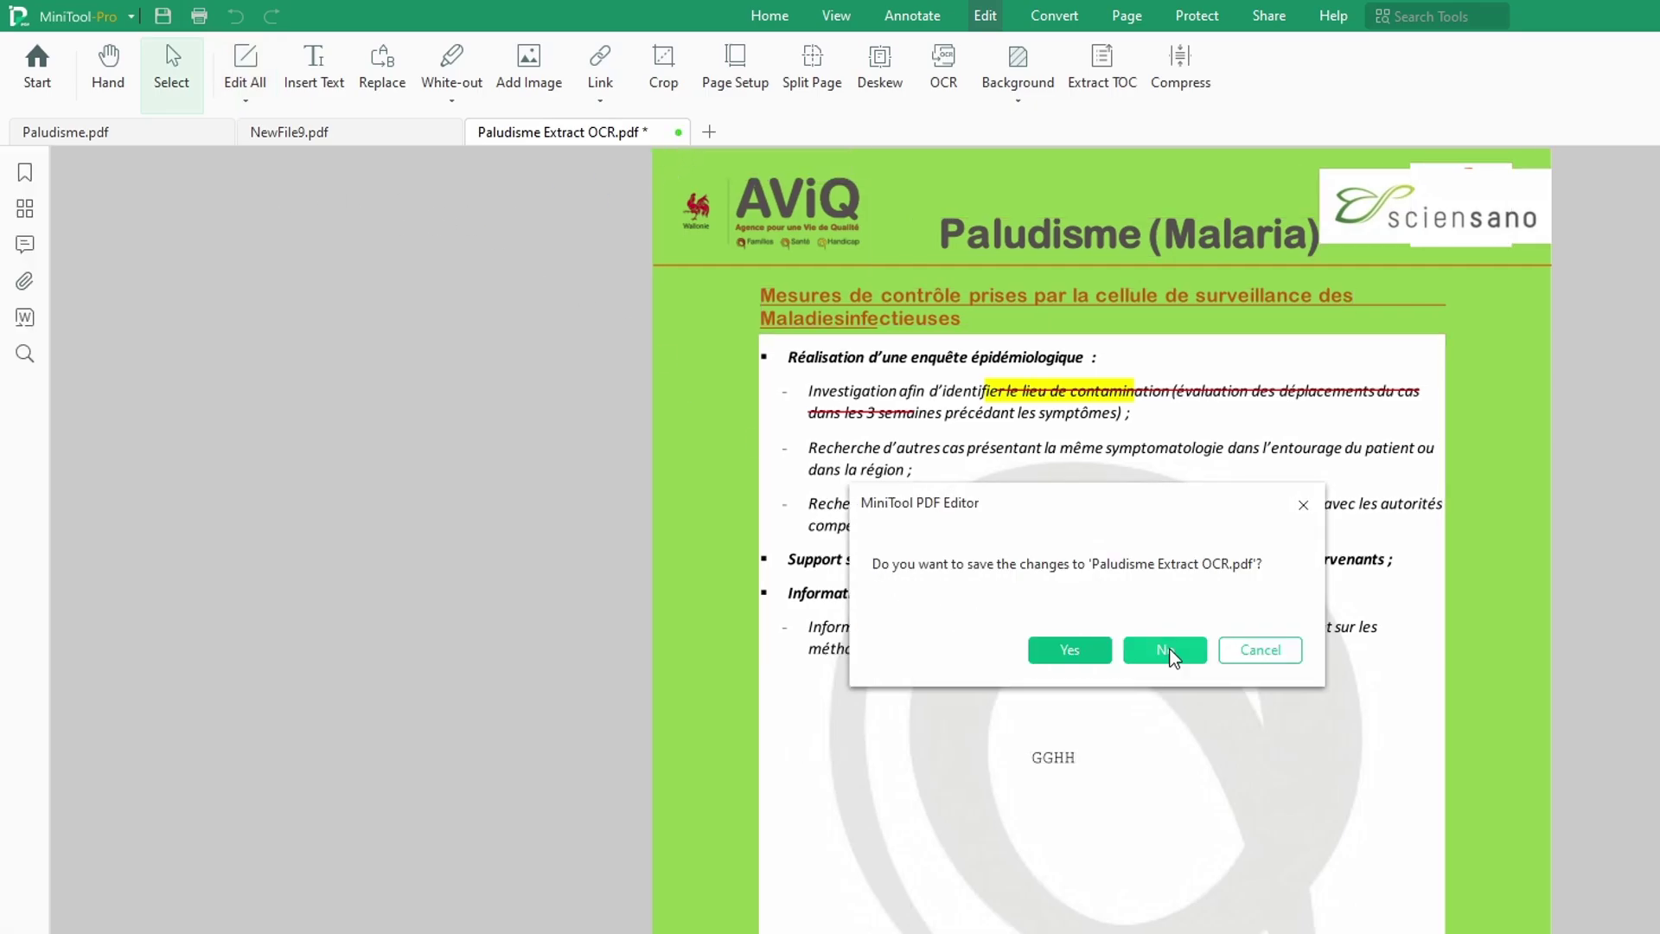
click(1077, 649)
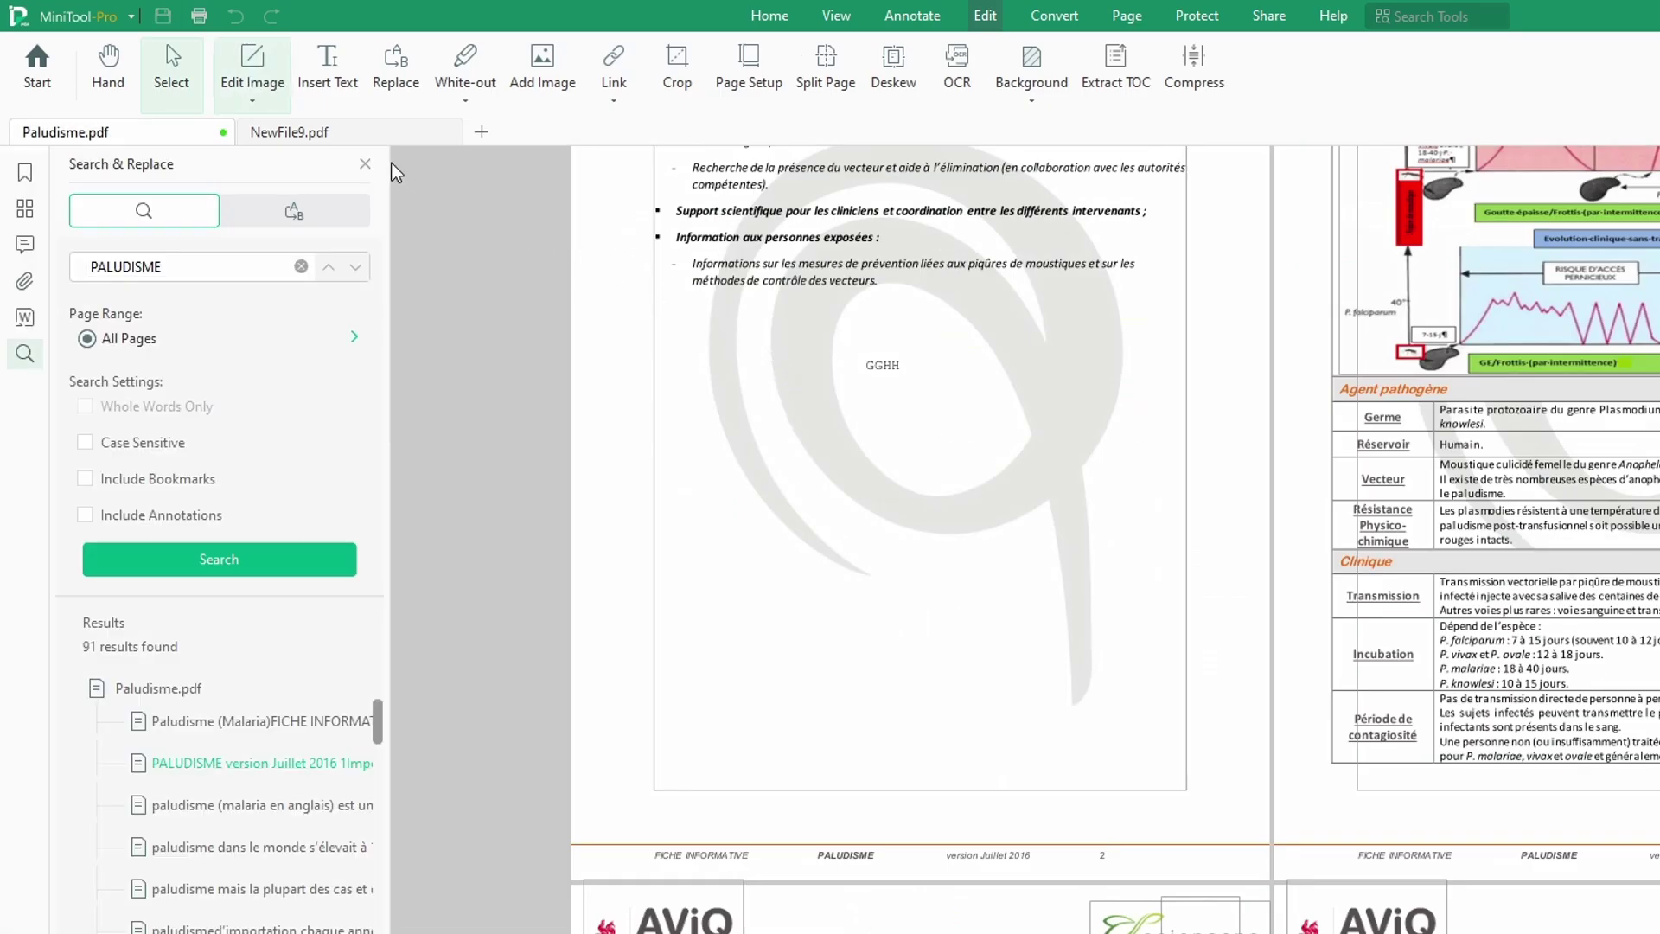
Step: Set up a yellow colour background for all pages of Paludisme.pdf
click(1027, 96)
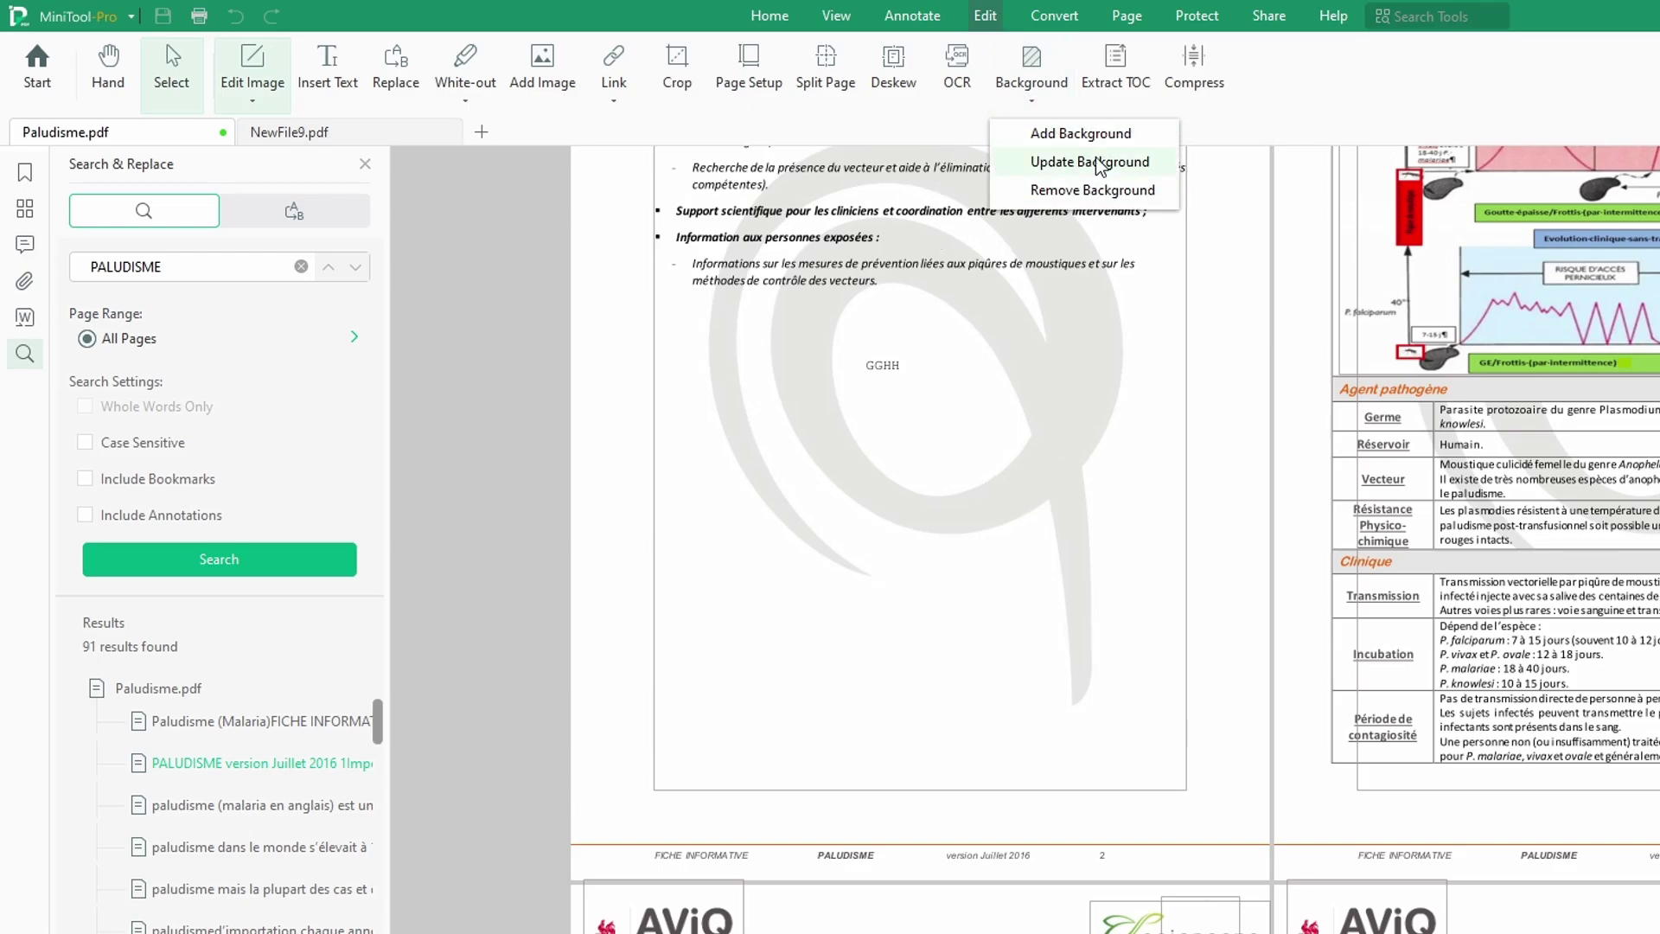
click(1094, 139)
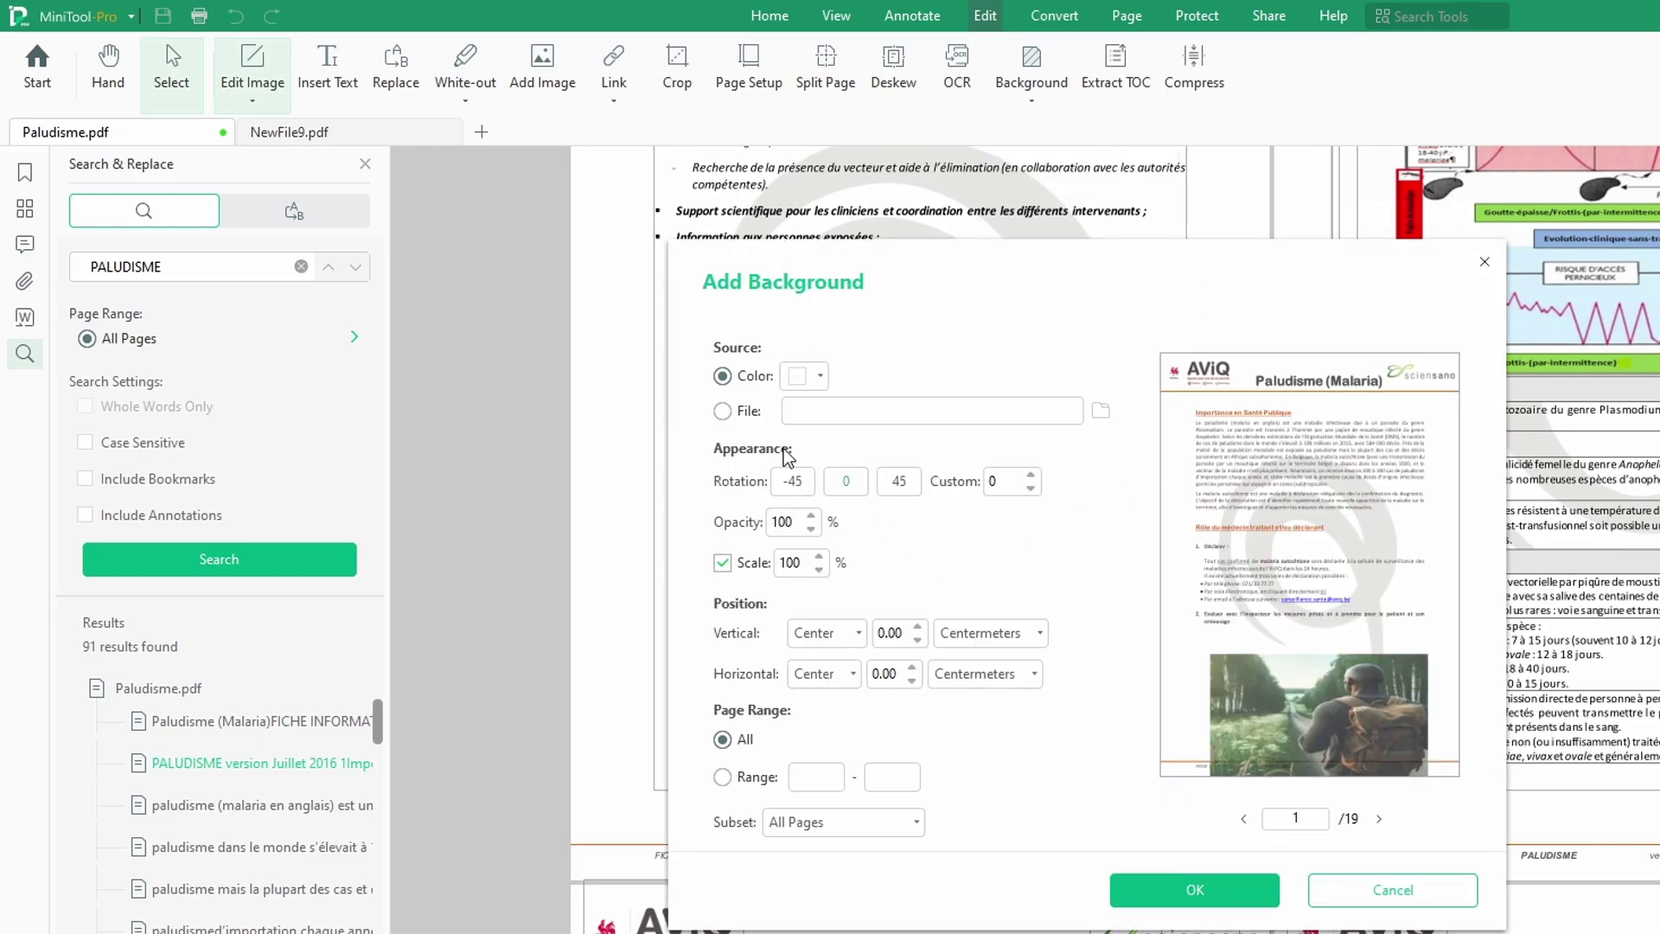
click(815, 375)
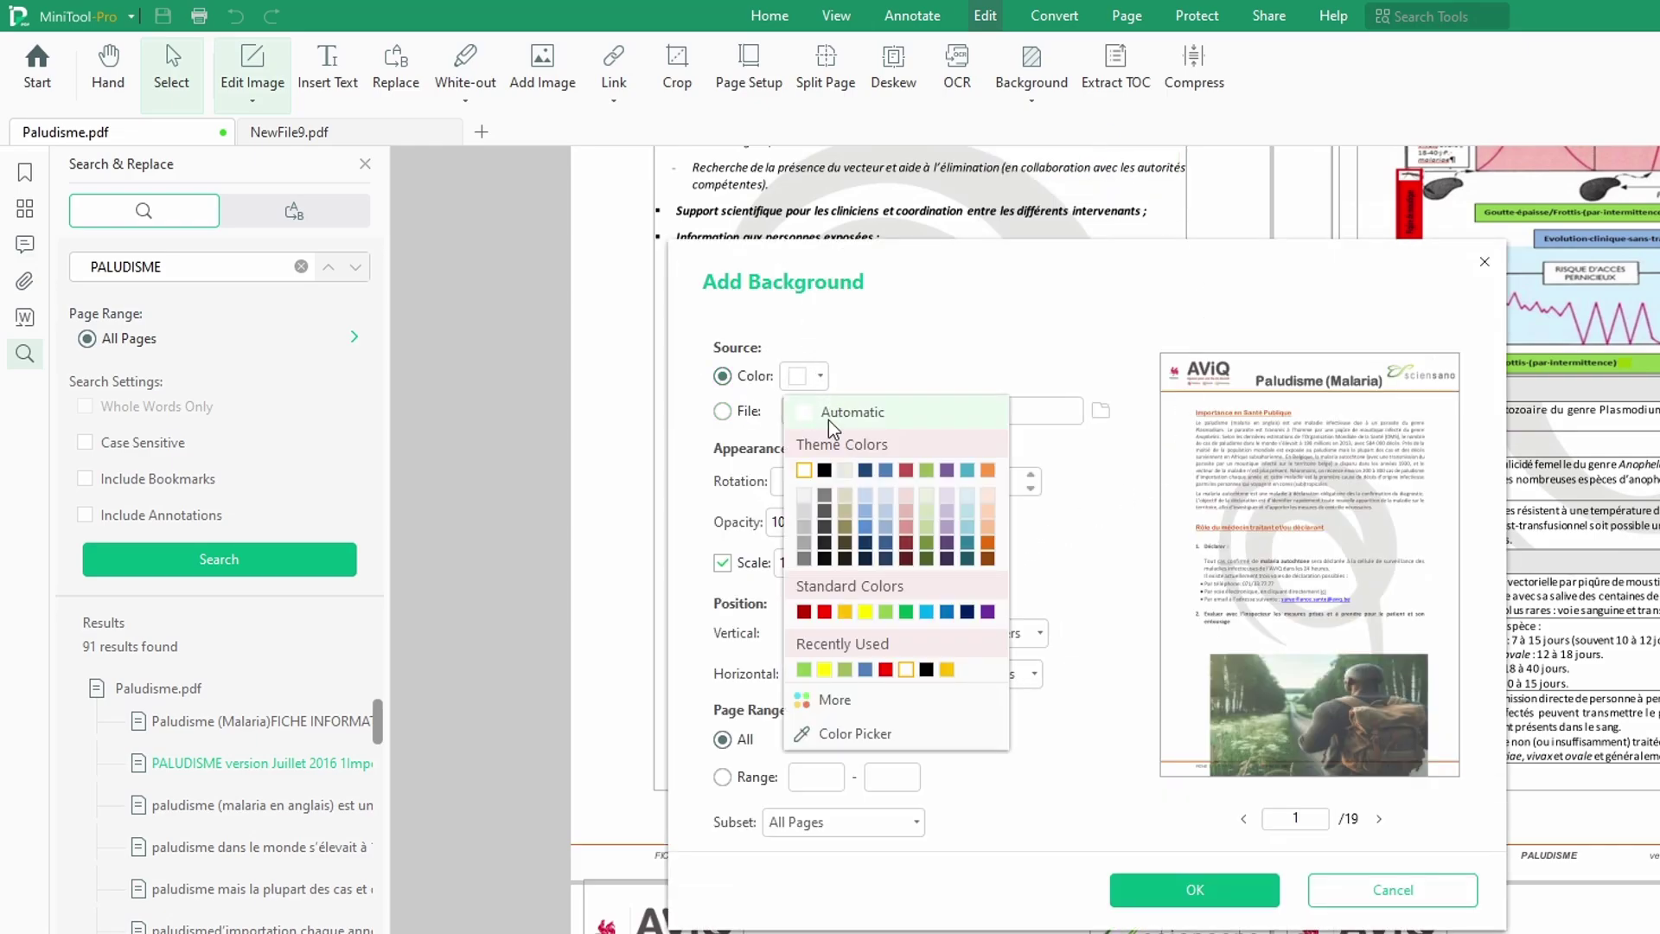
click(864, 612)
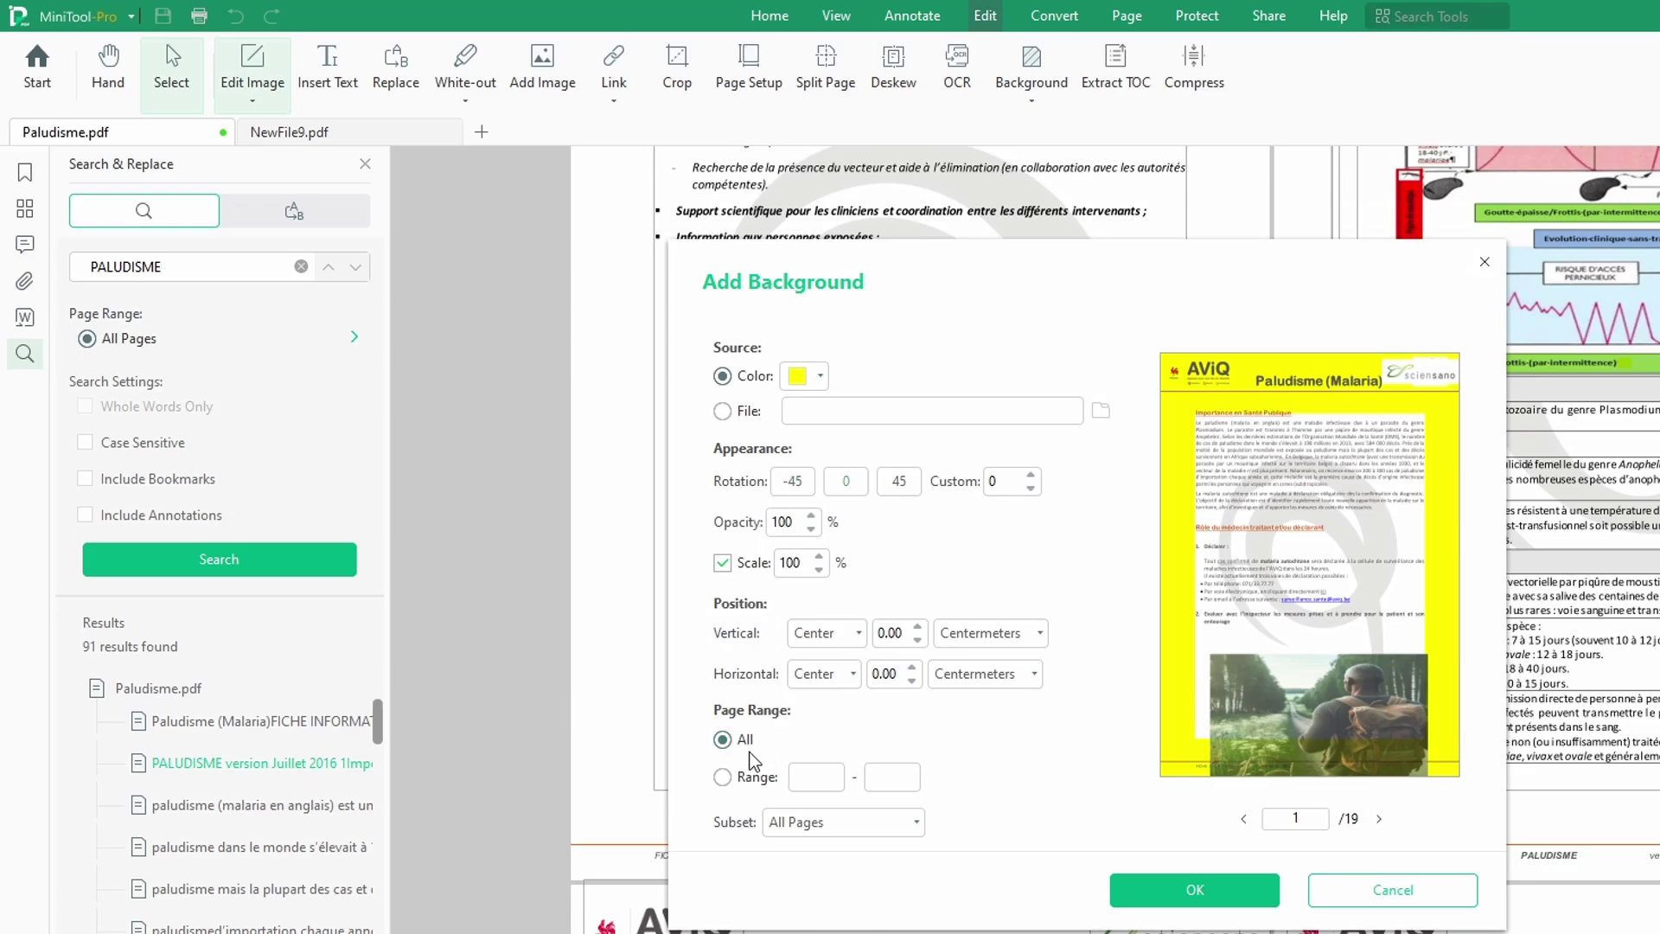
click(722, 741)
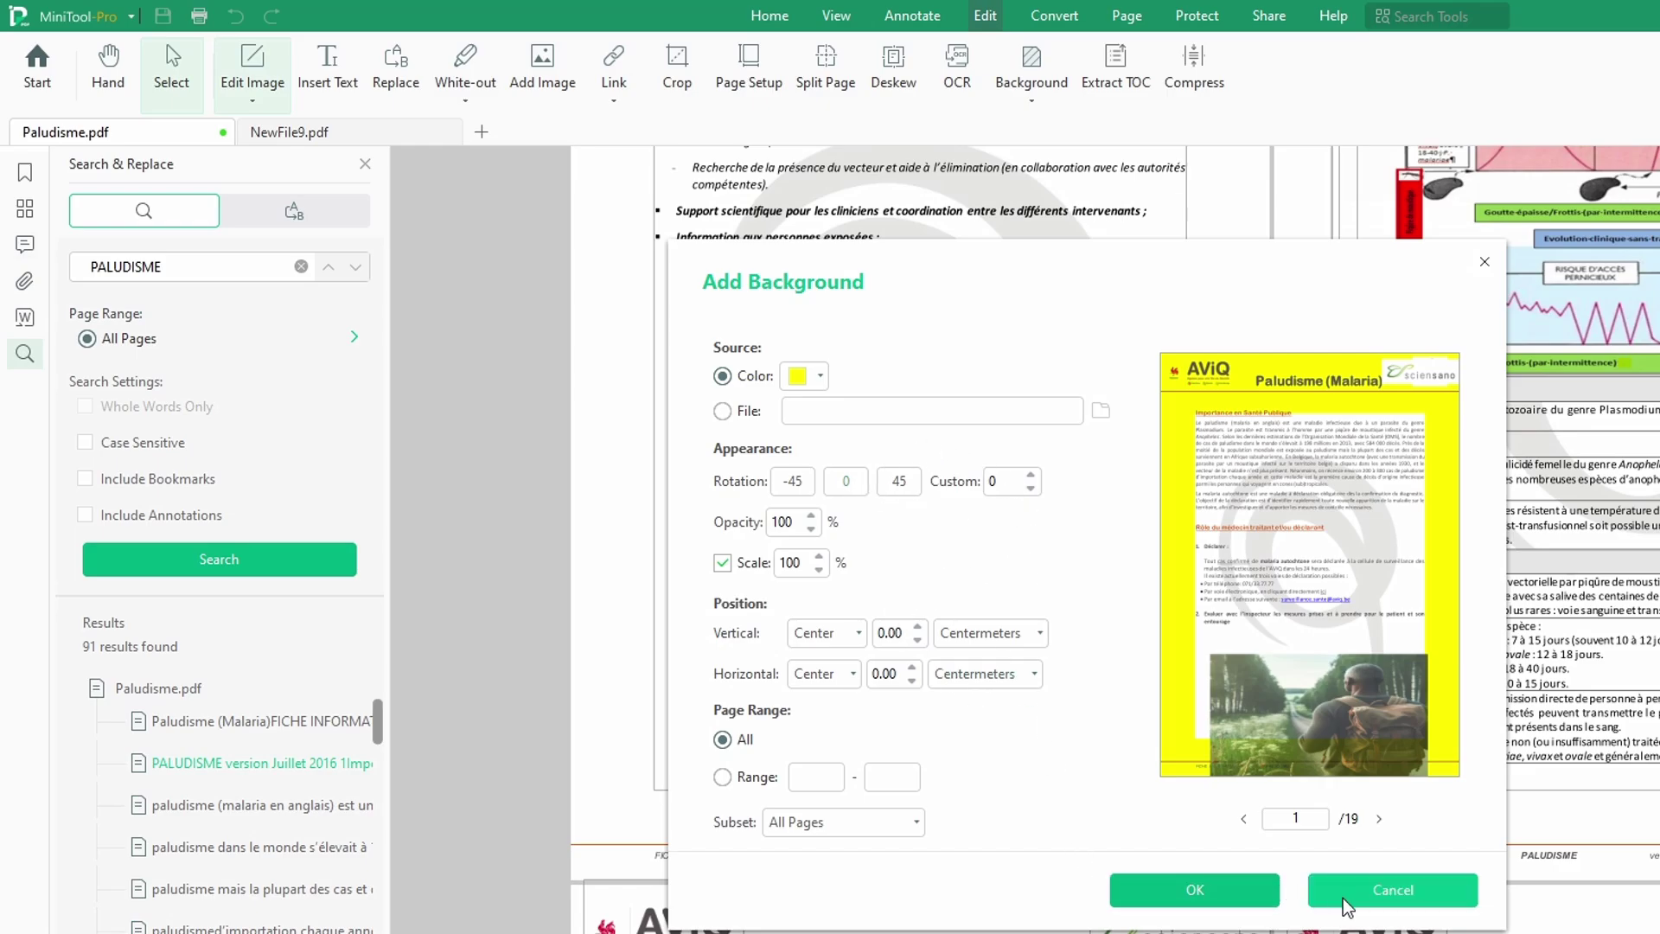
Step: Preview the yellow background through to page 7, then choose File as the source
click(1379, 819)
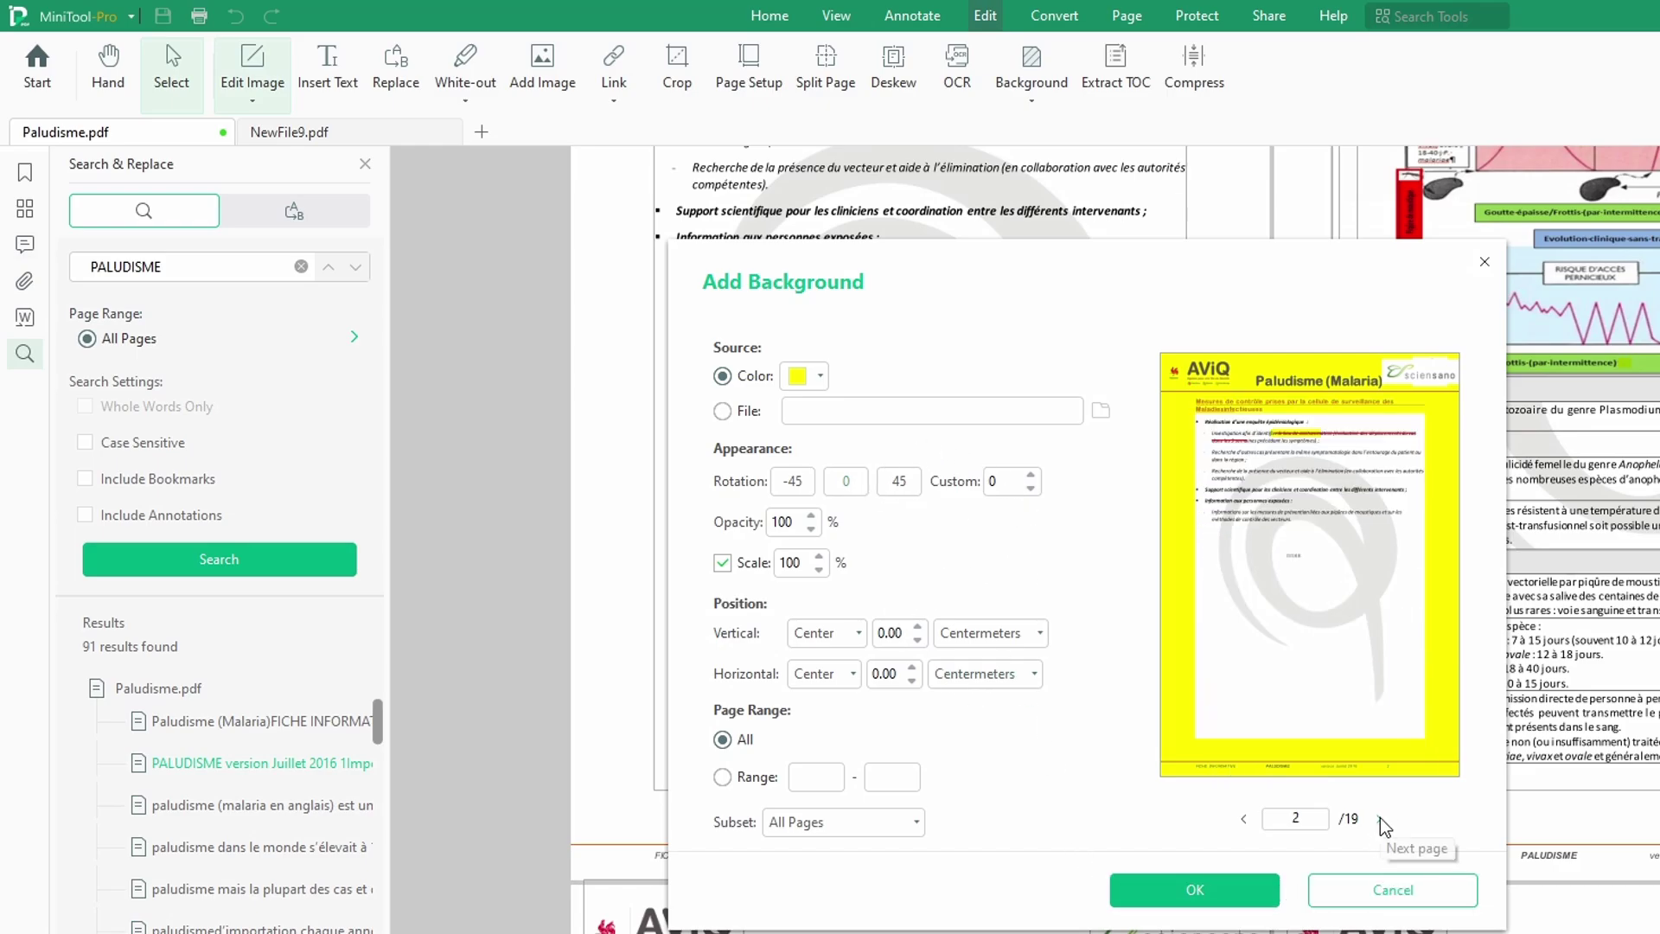
click(1380, 819)
click(1380, 819)
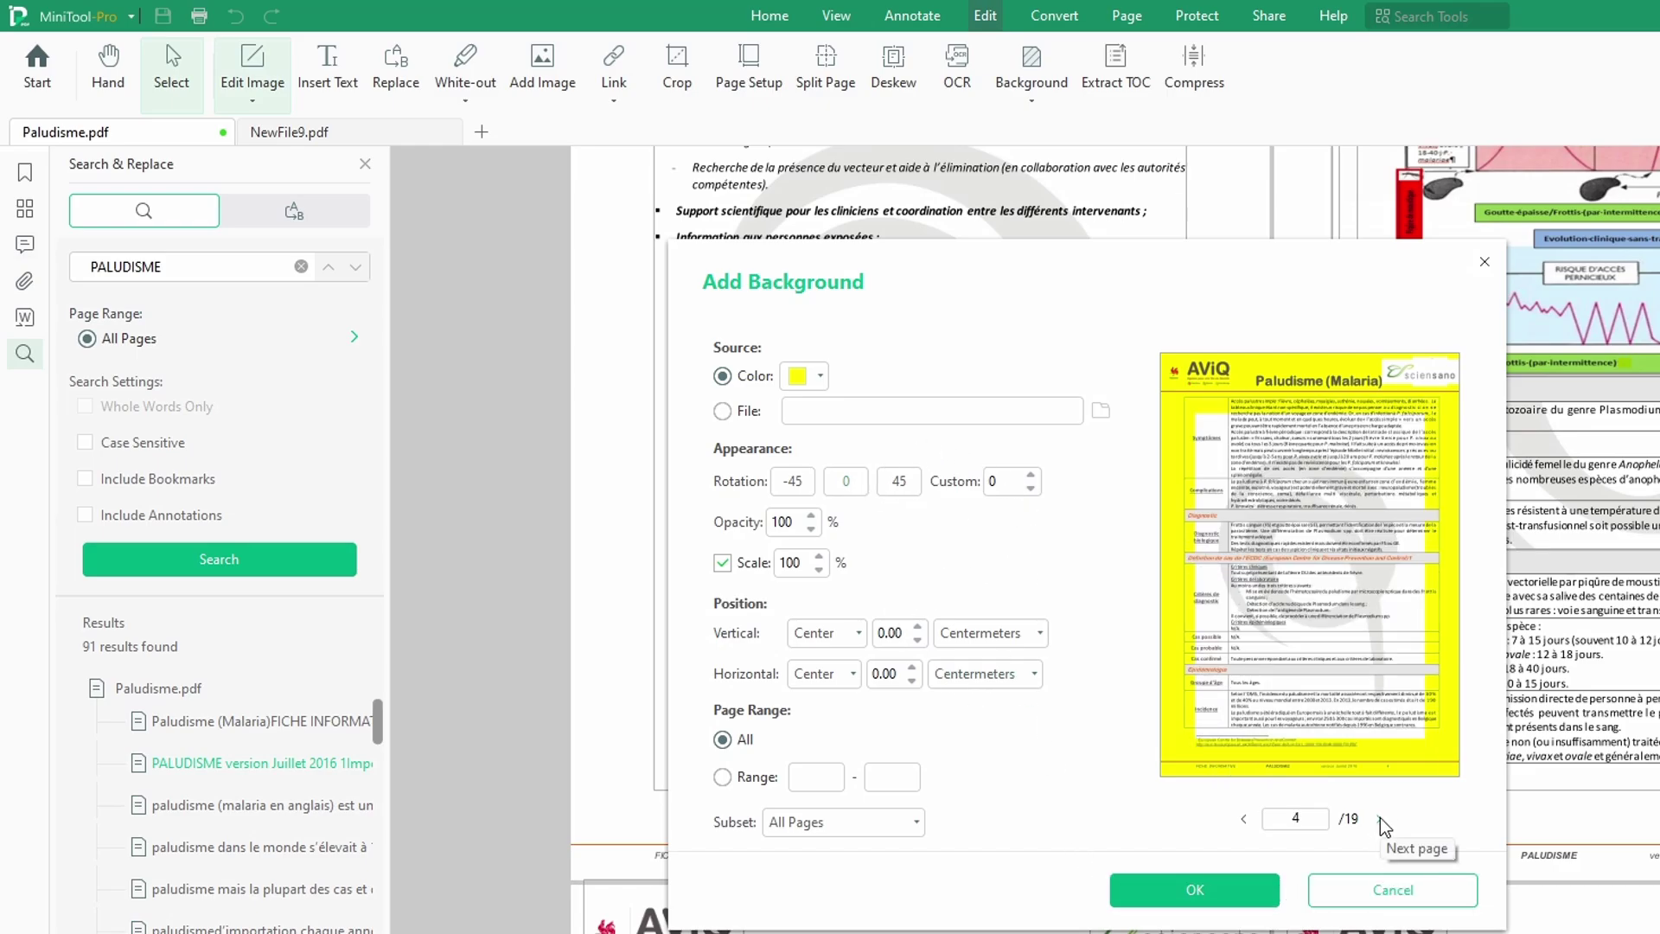
click(1380, 819)
click(1379, 819)
click(1379, 819)
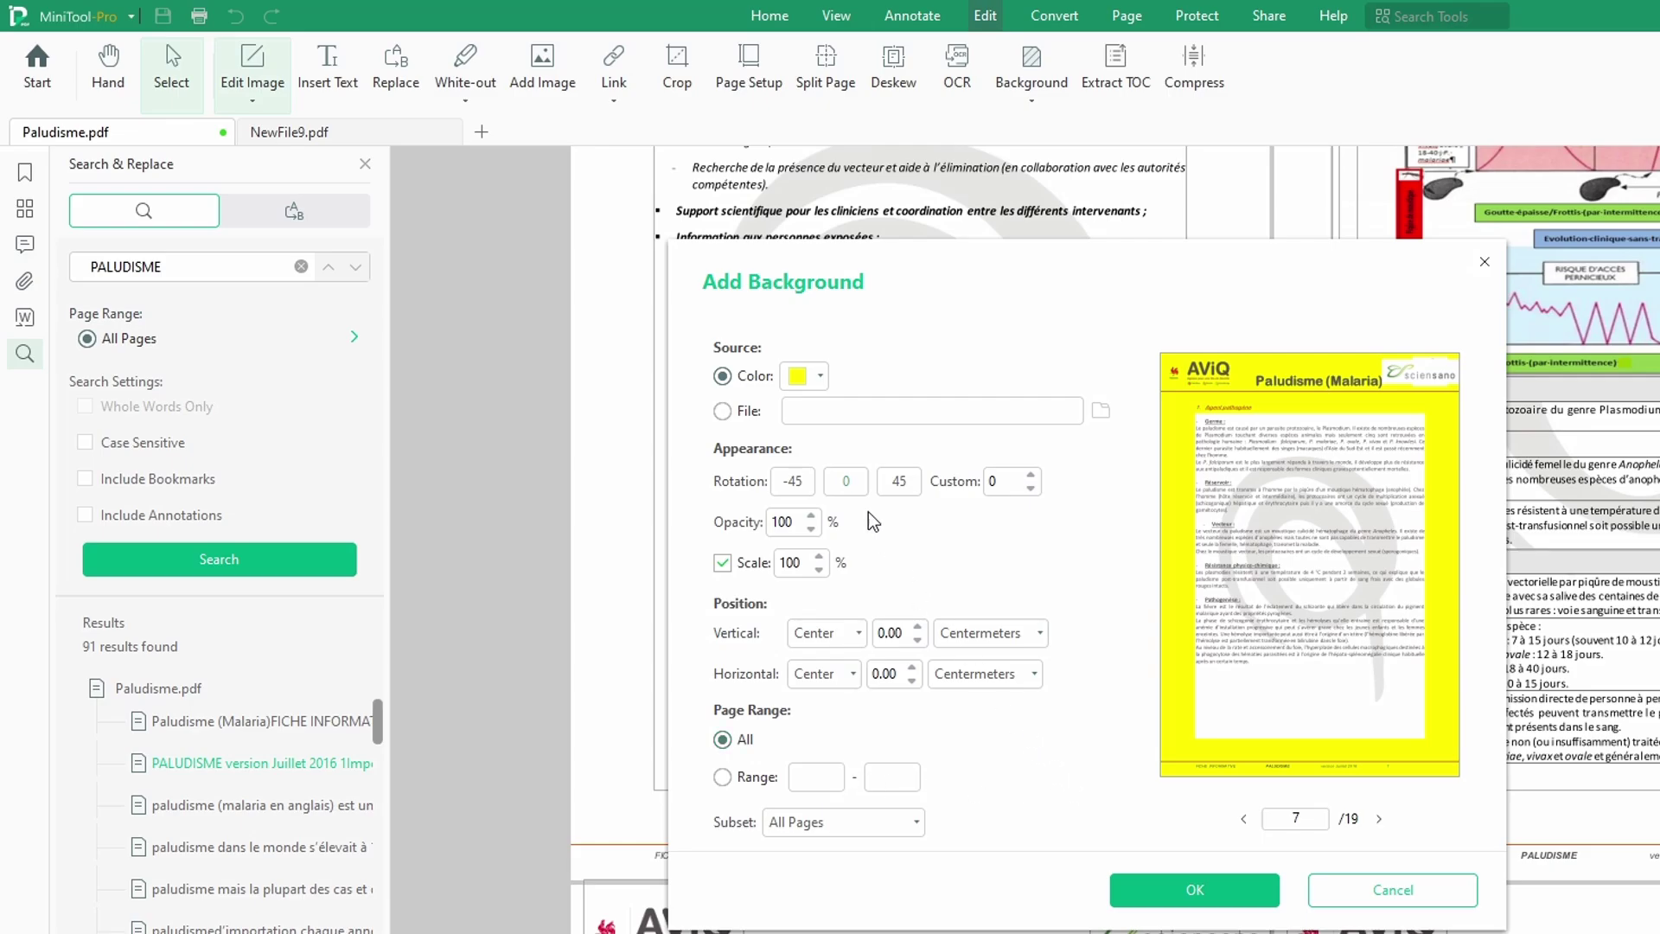
click(722, 412)
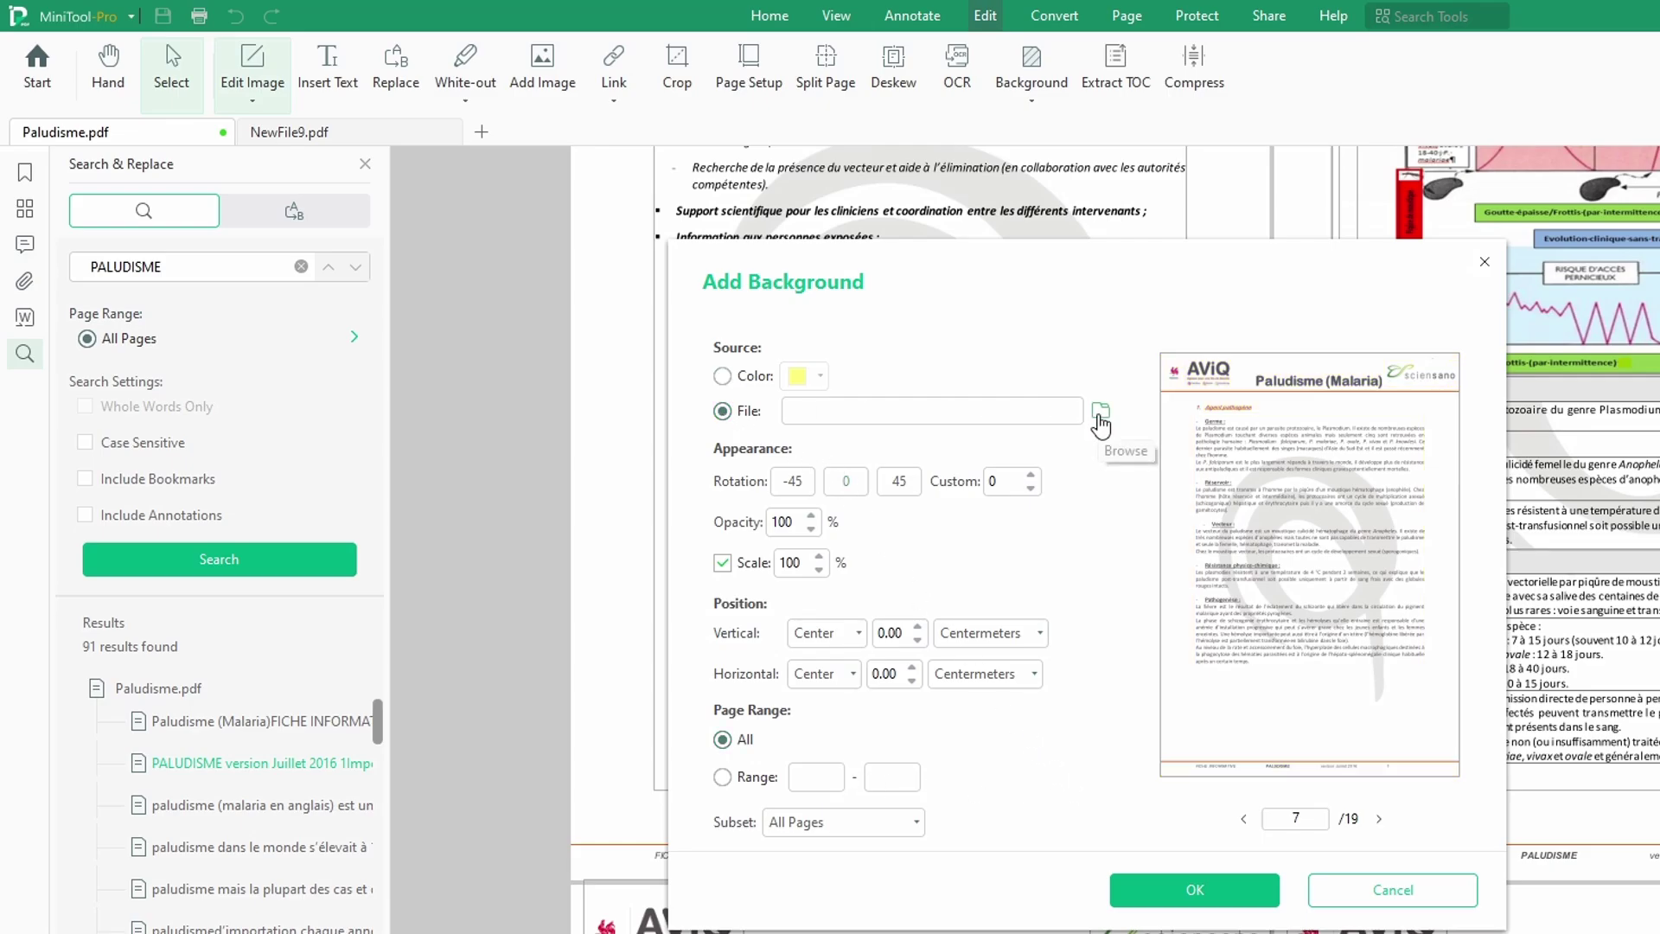
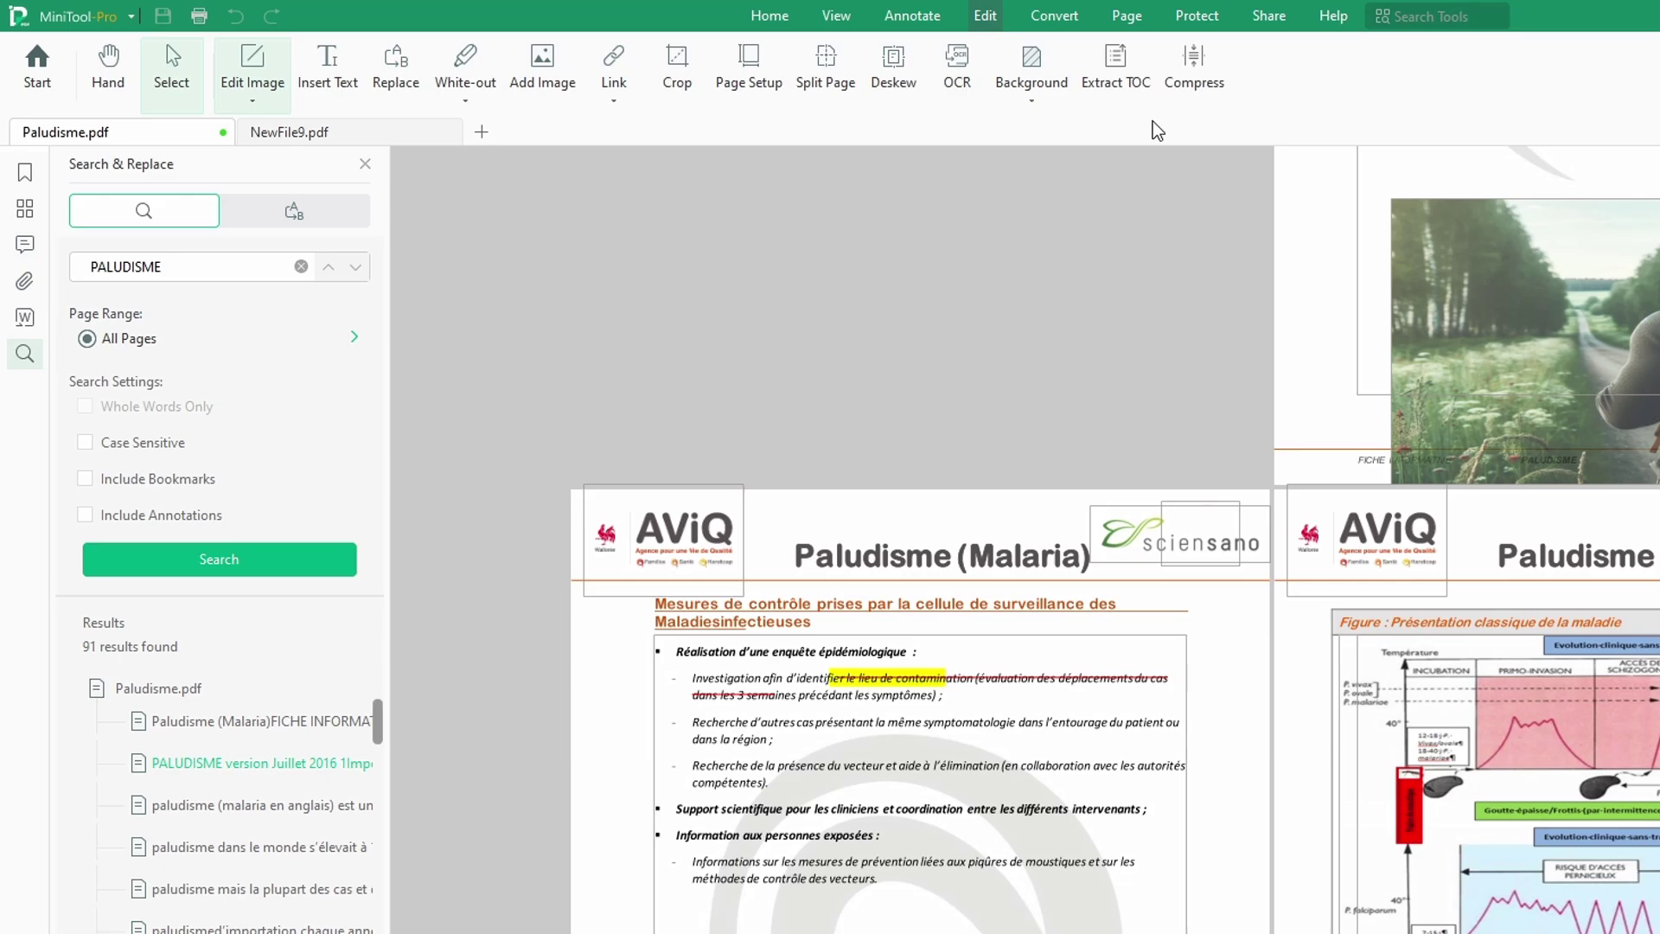
Step: Try twice to make the white-out colour black, dismissing the exit-editing warning each time
click(471, 102)
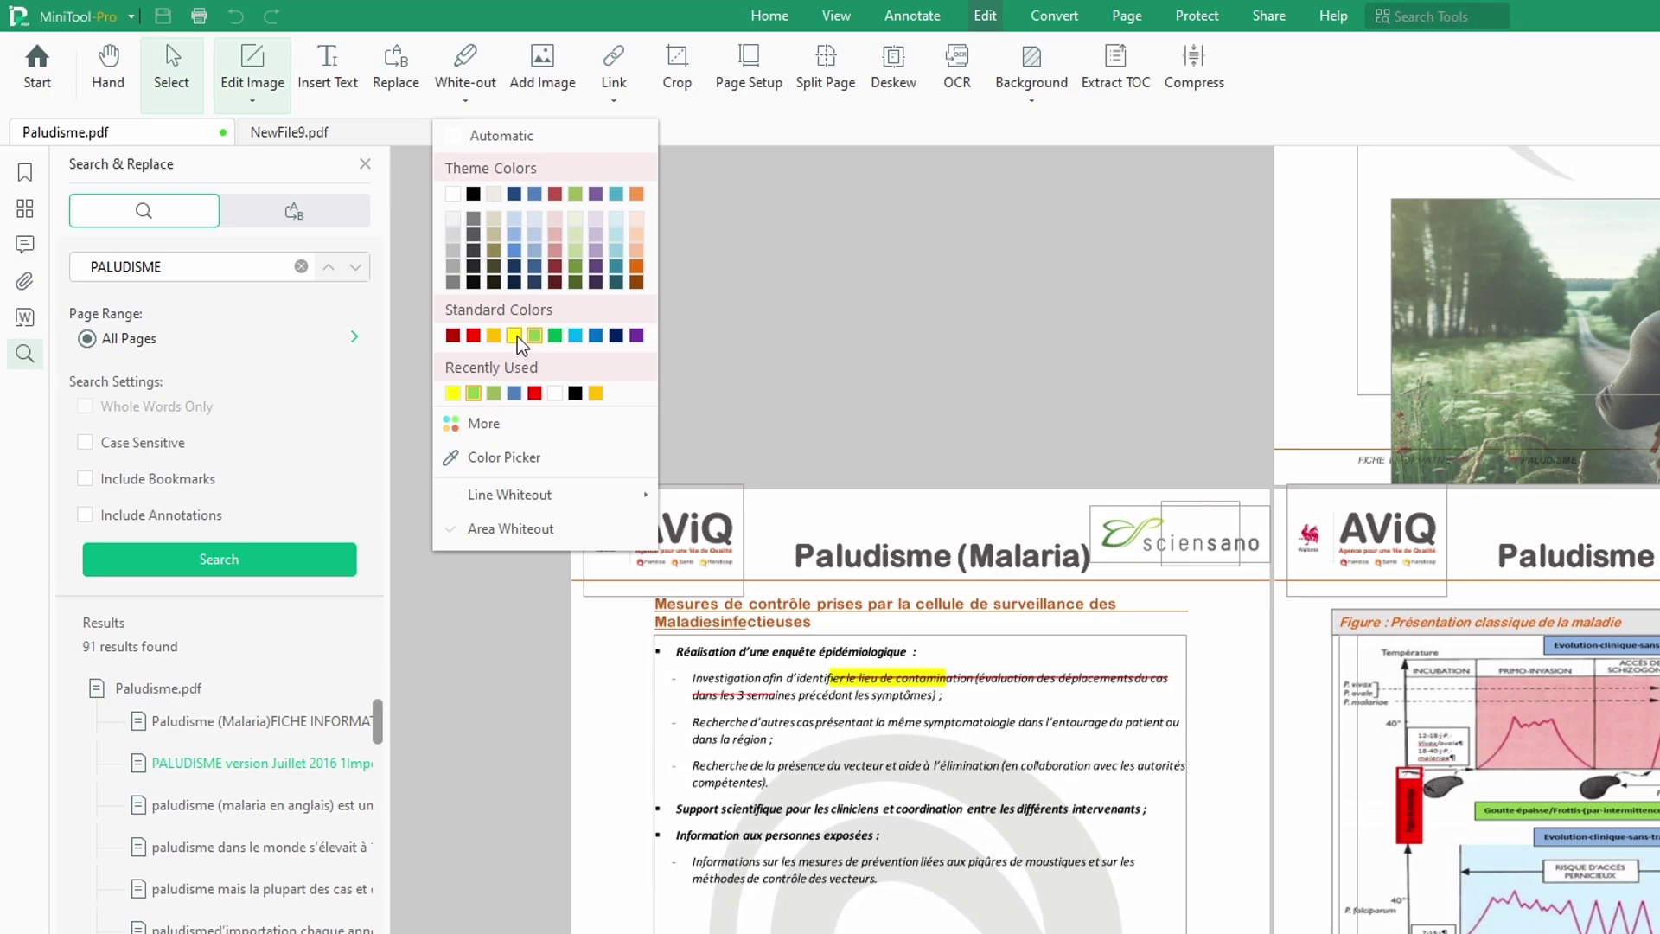
click(574, 393)
click(1267, 652)
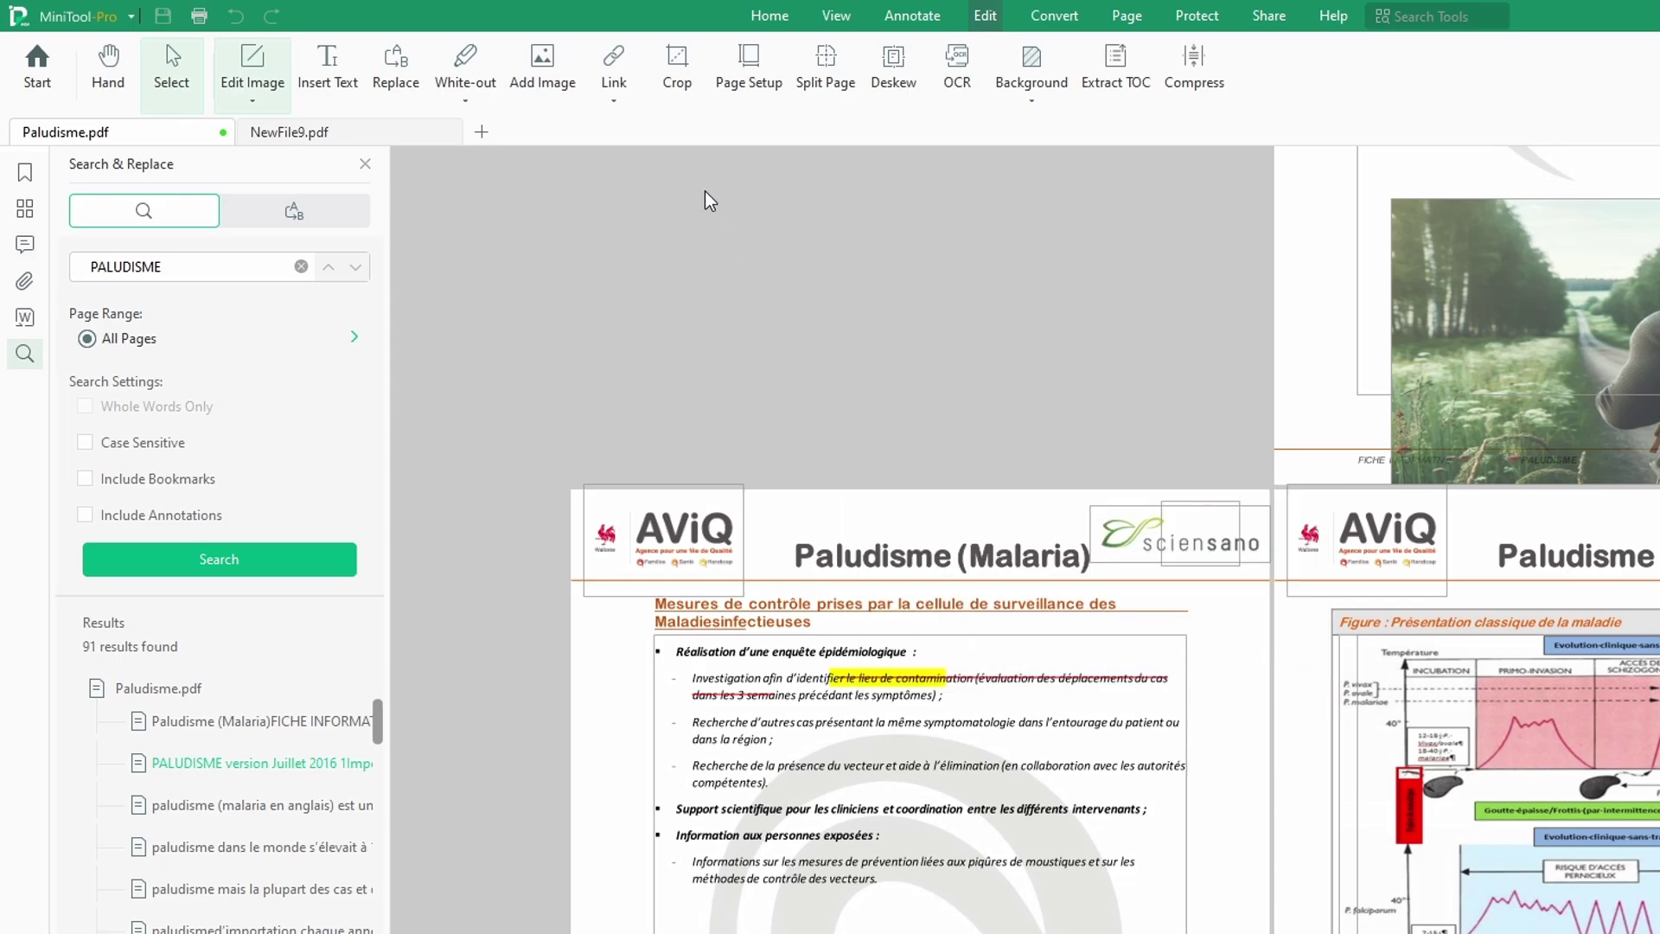
click(464, 98)
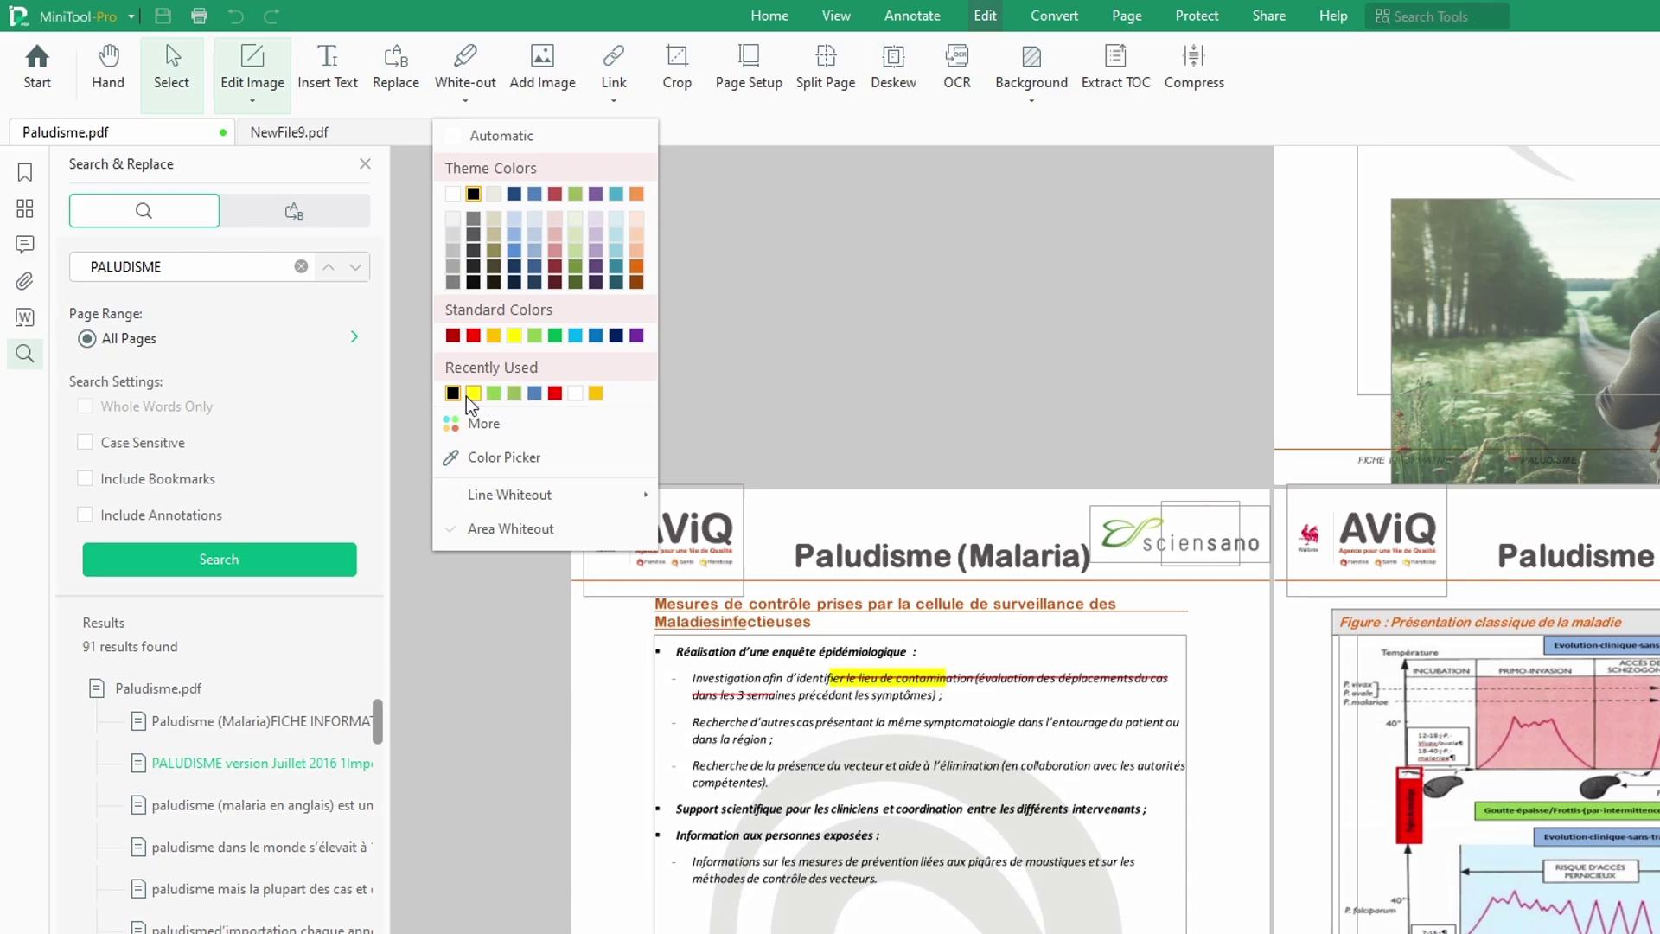
click(510, 458)
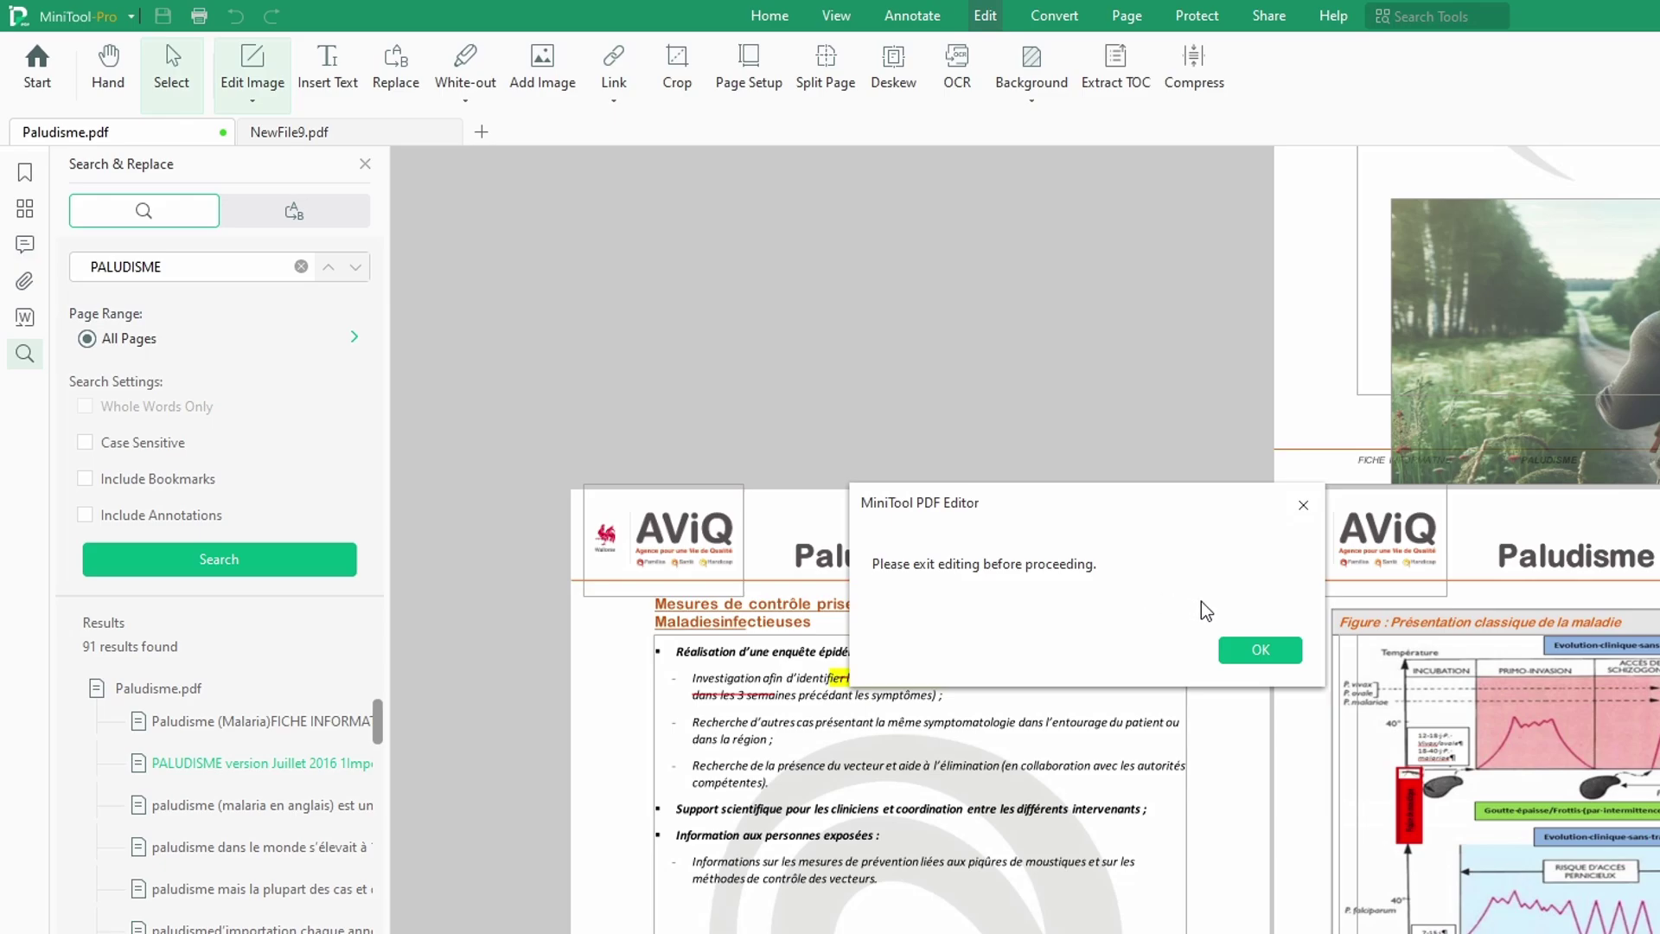
click(1249, 651)
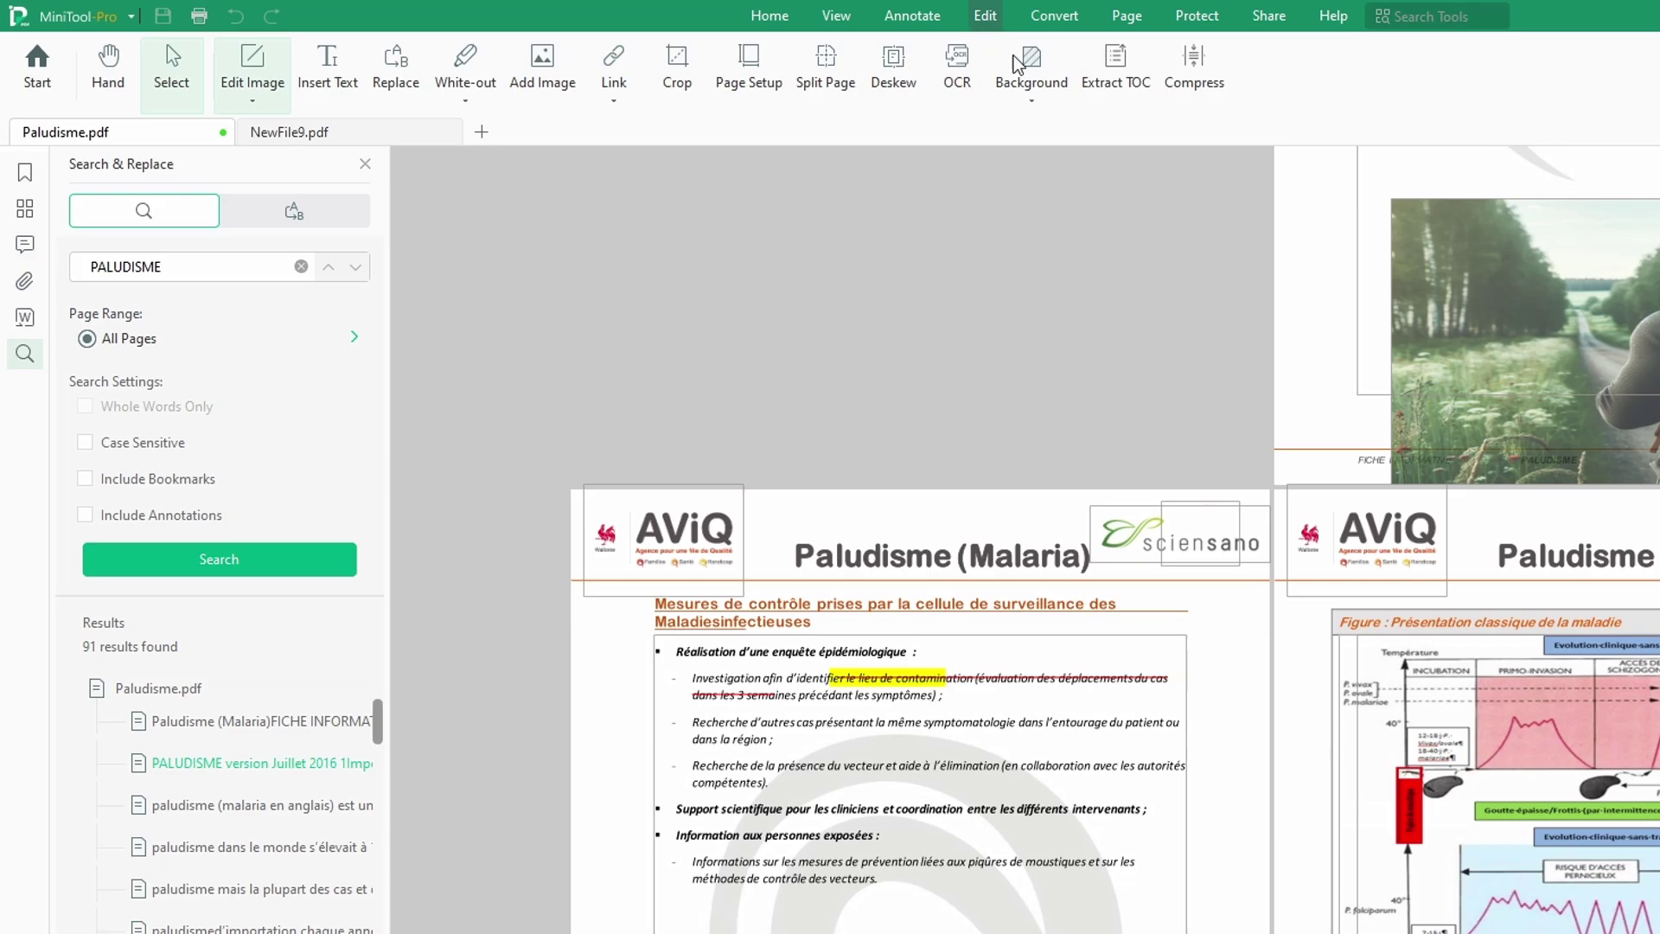
Step: Select, then deselect, the content block below the heading
scroll(1328, 415, down, 3)
scroll(1326, 412, down, 3)
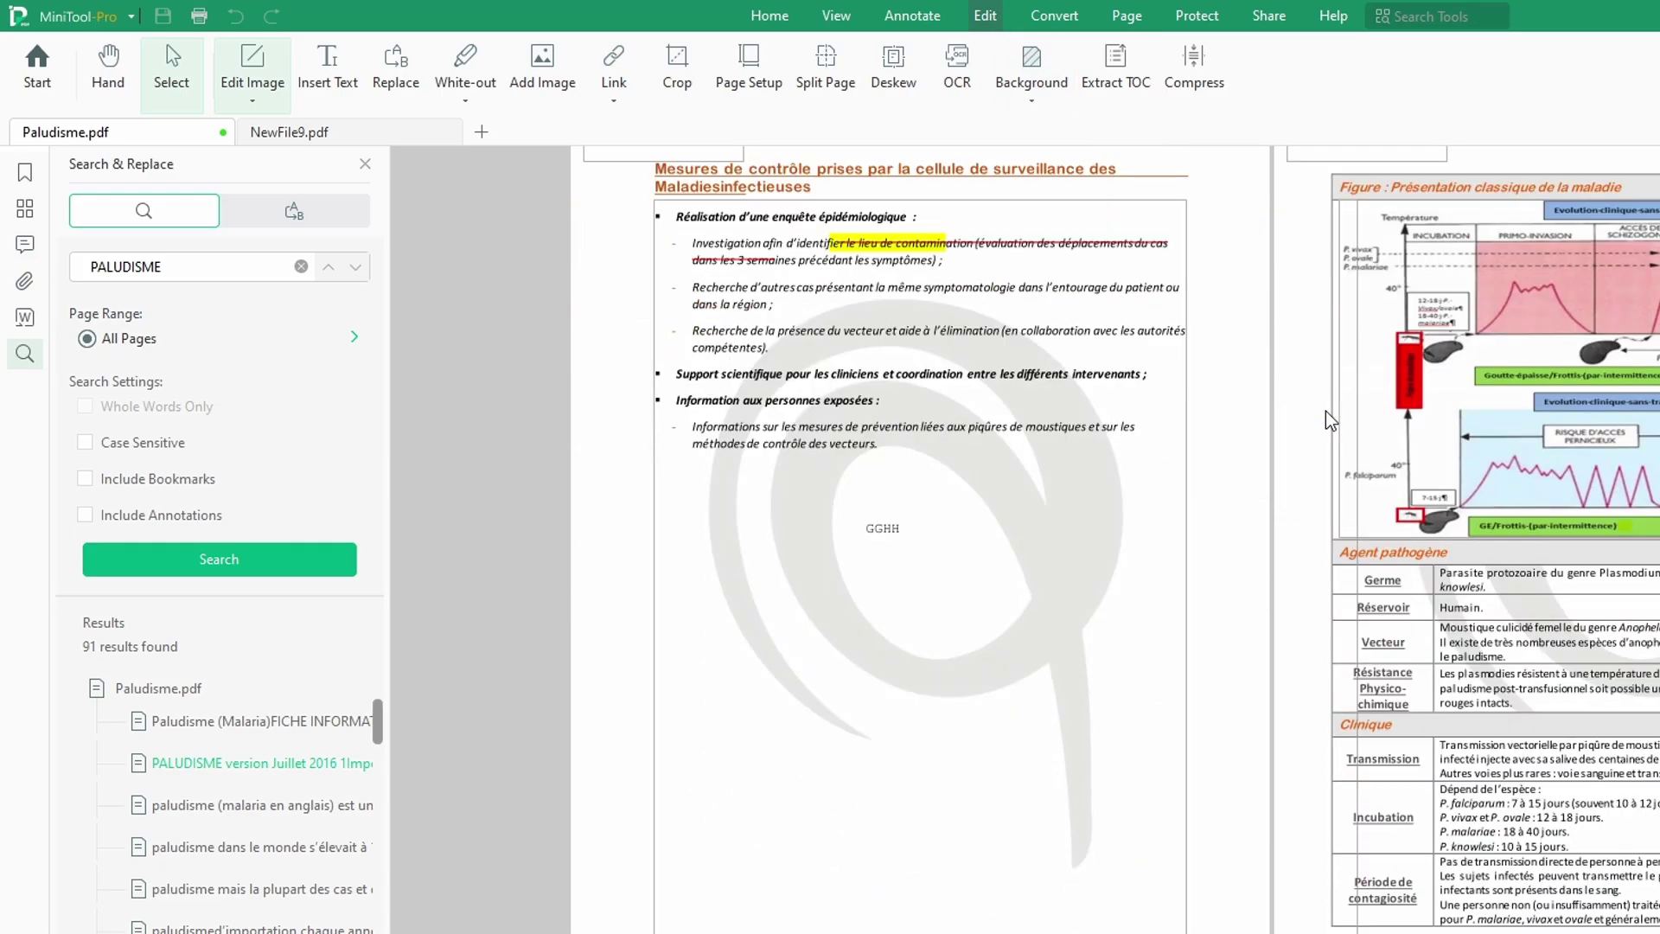
scroll(1271, 406, up, 3)
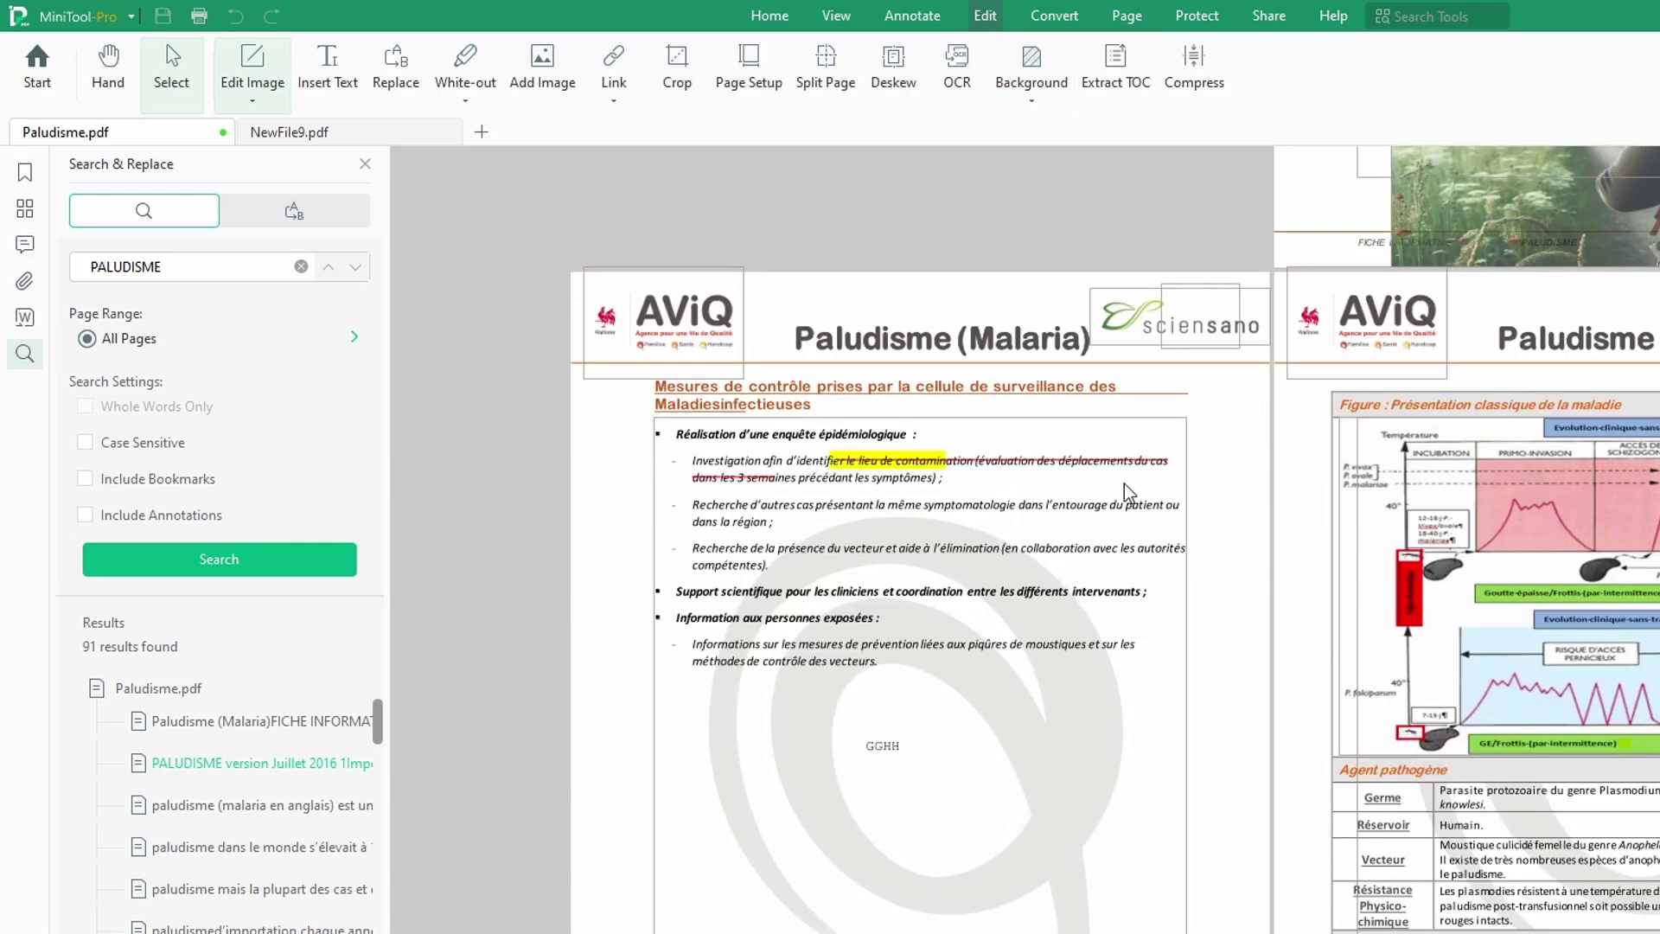
click(1033, 427)
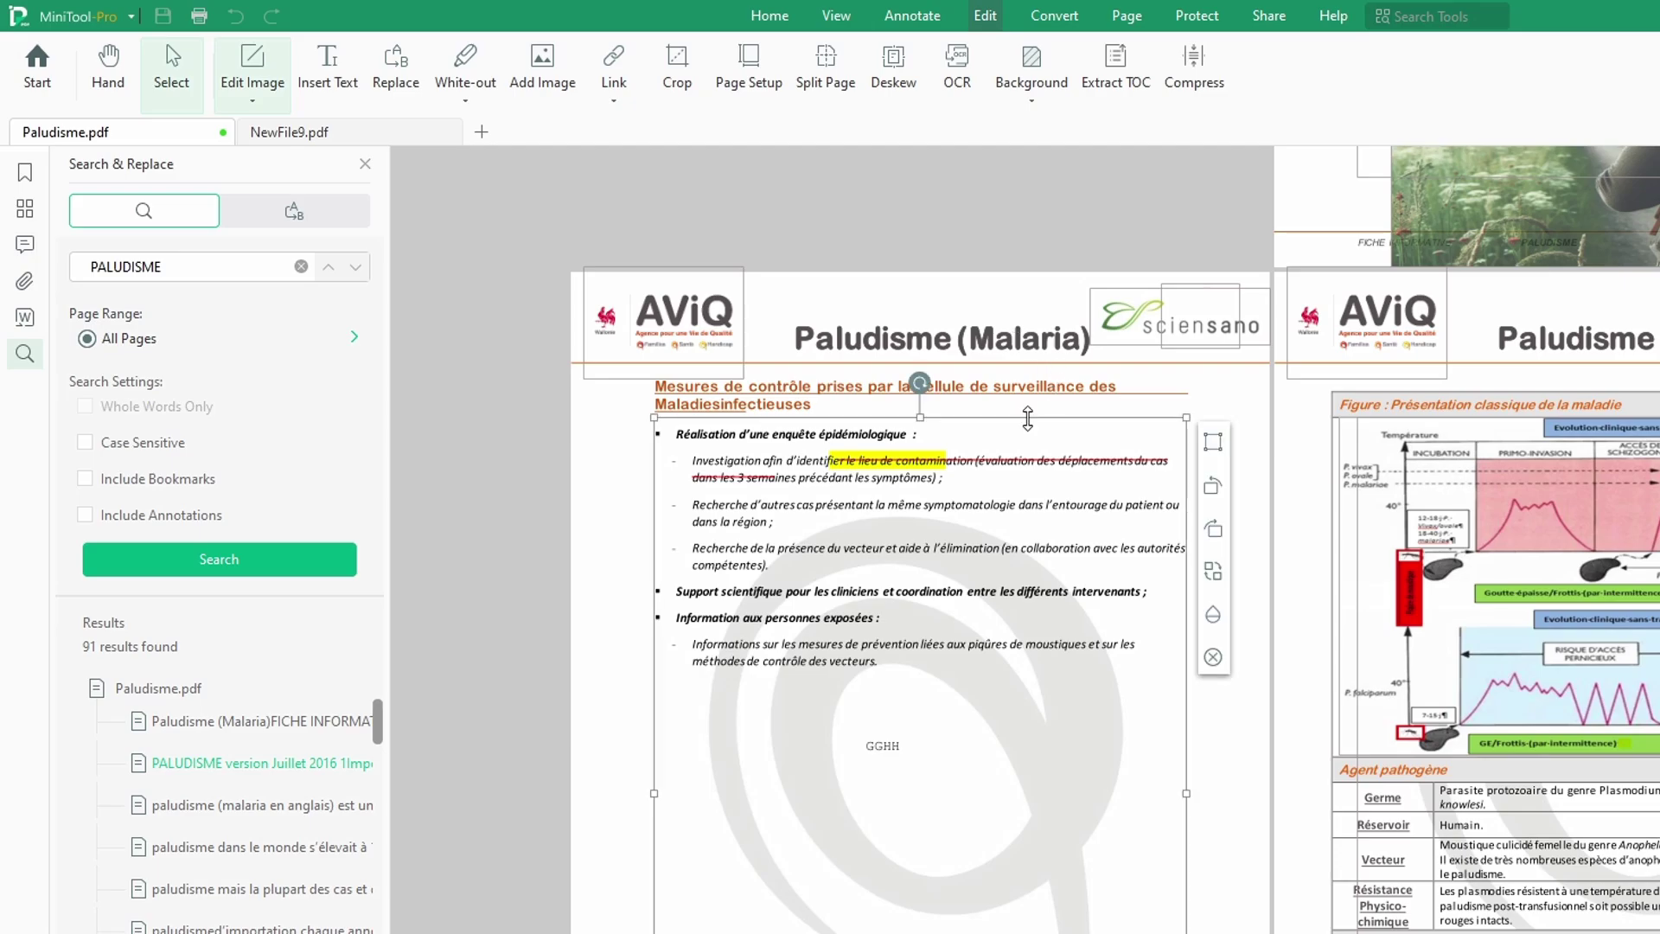
click(689, 167)
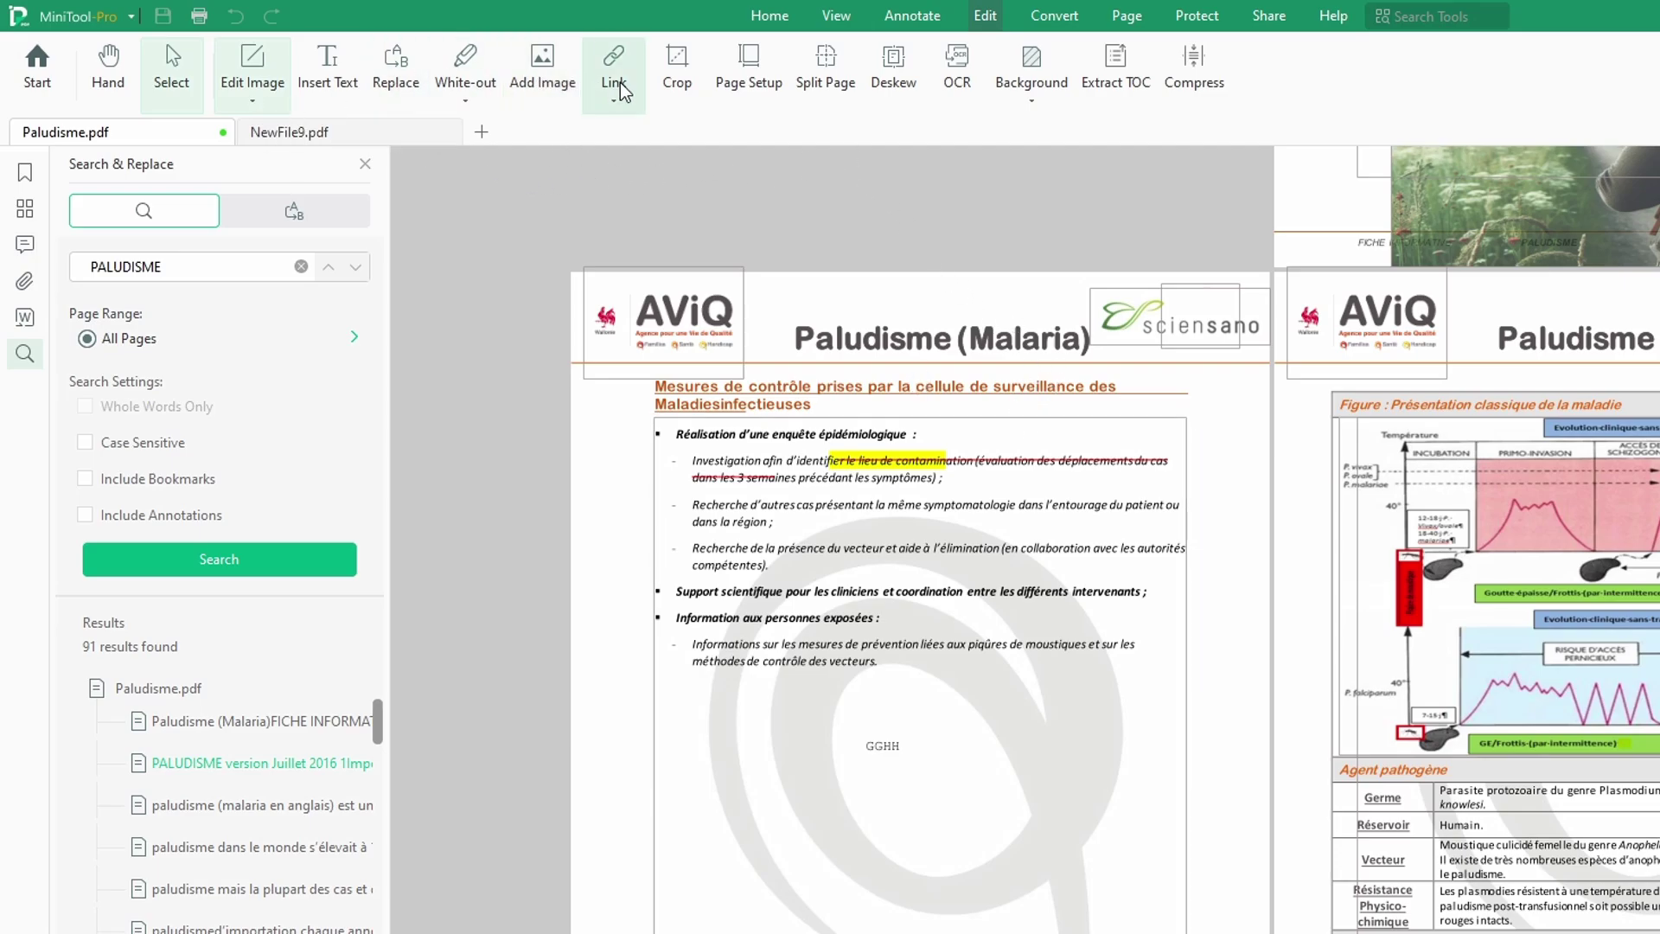
Step: Pick black white-out again, dismiss the warning, and shift the watermark image slightly right
click(481, 89)
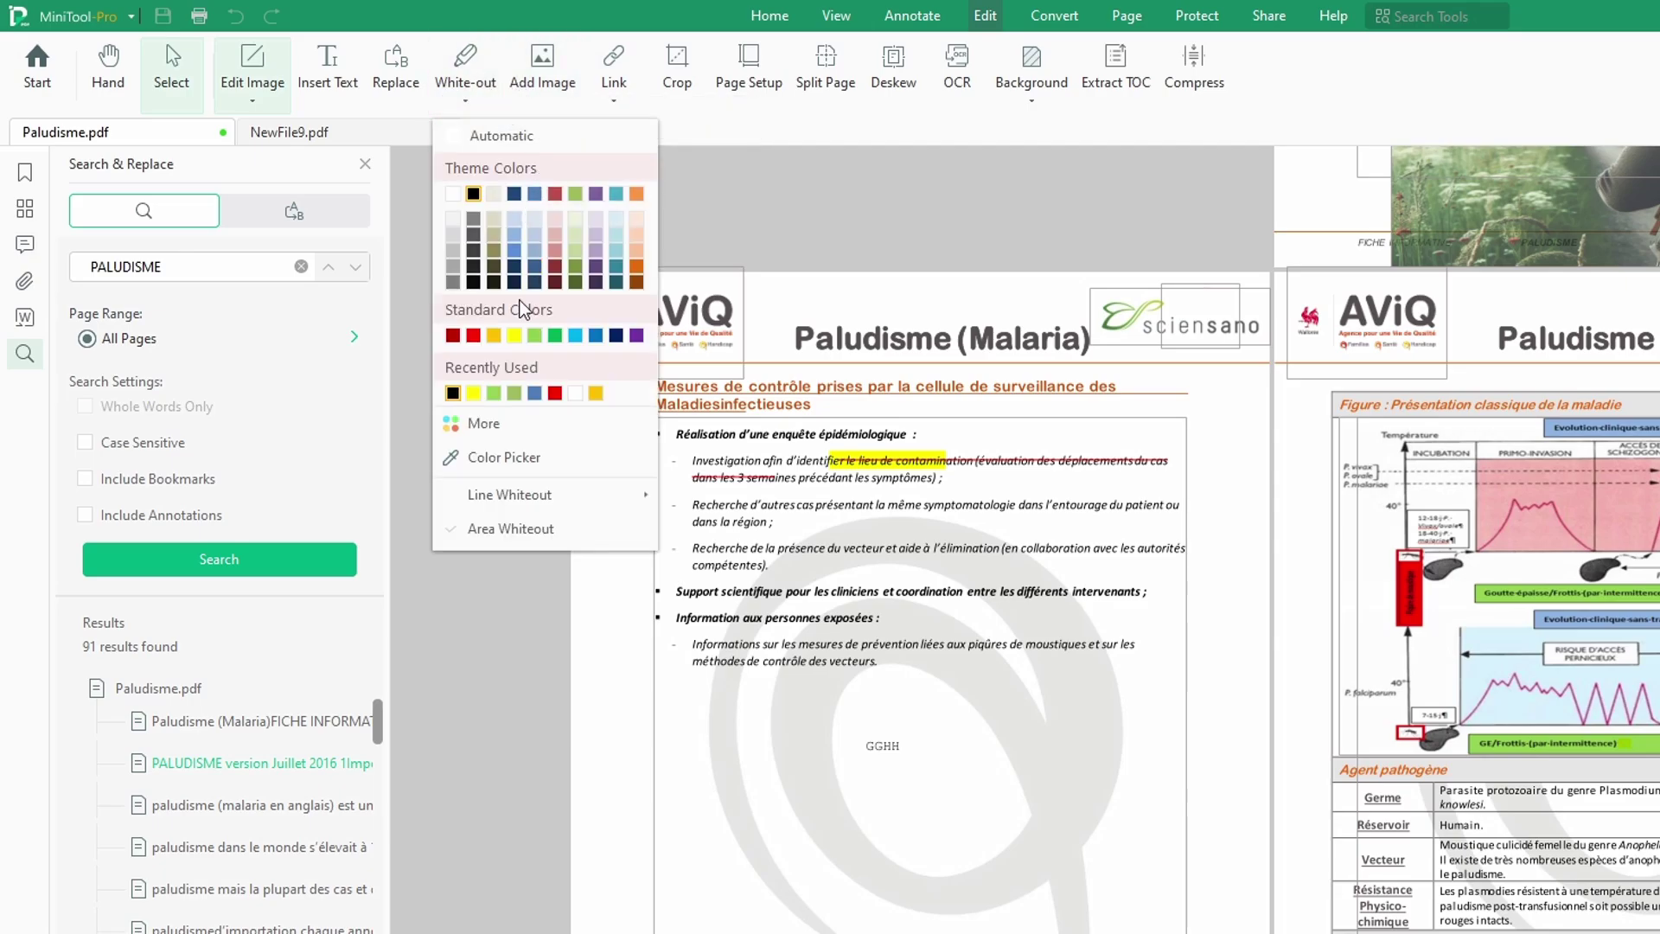
click(469, 397)
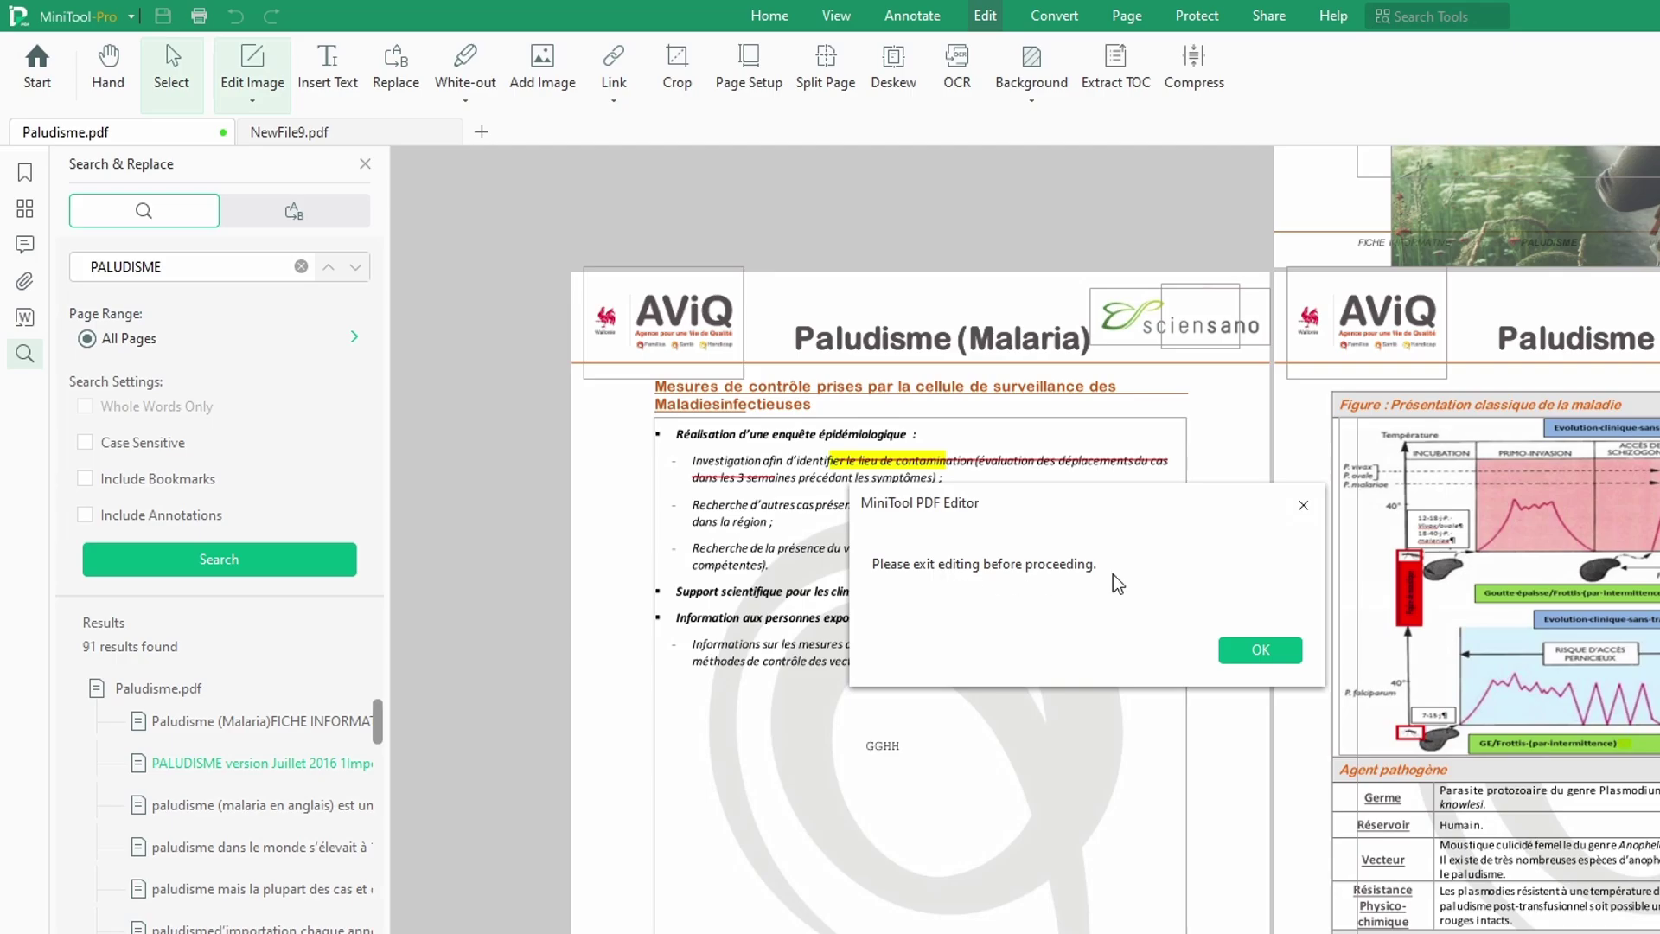
click(1260, 648)
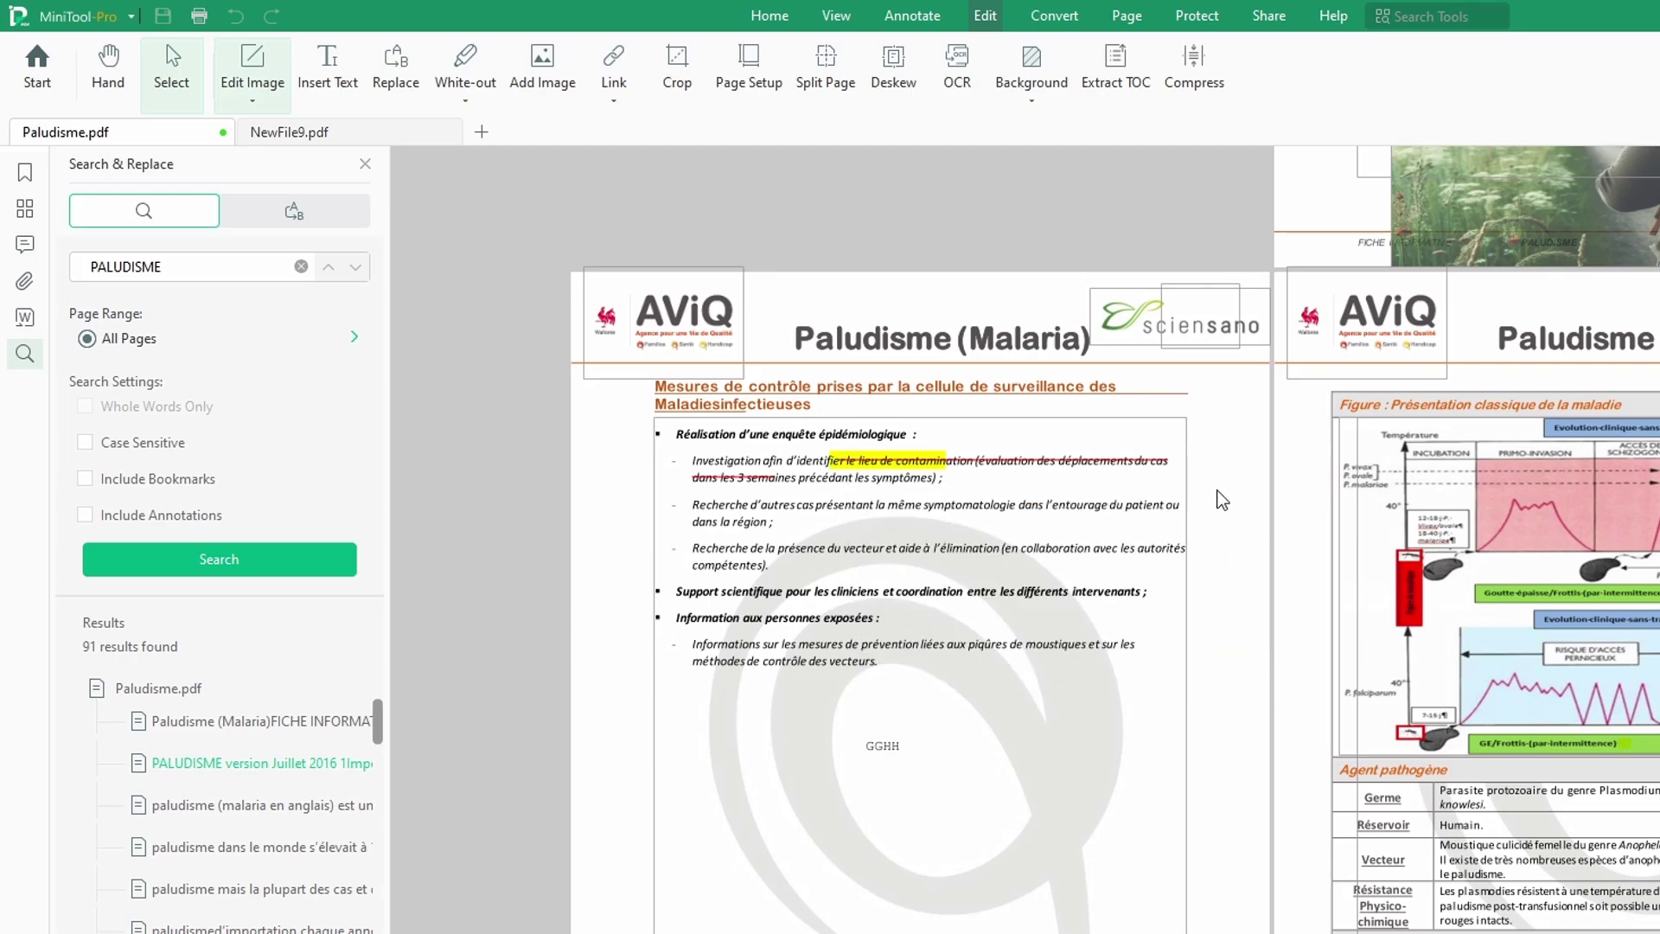
drag(948, 490, 955, 510)
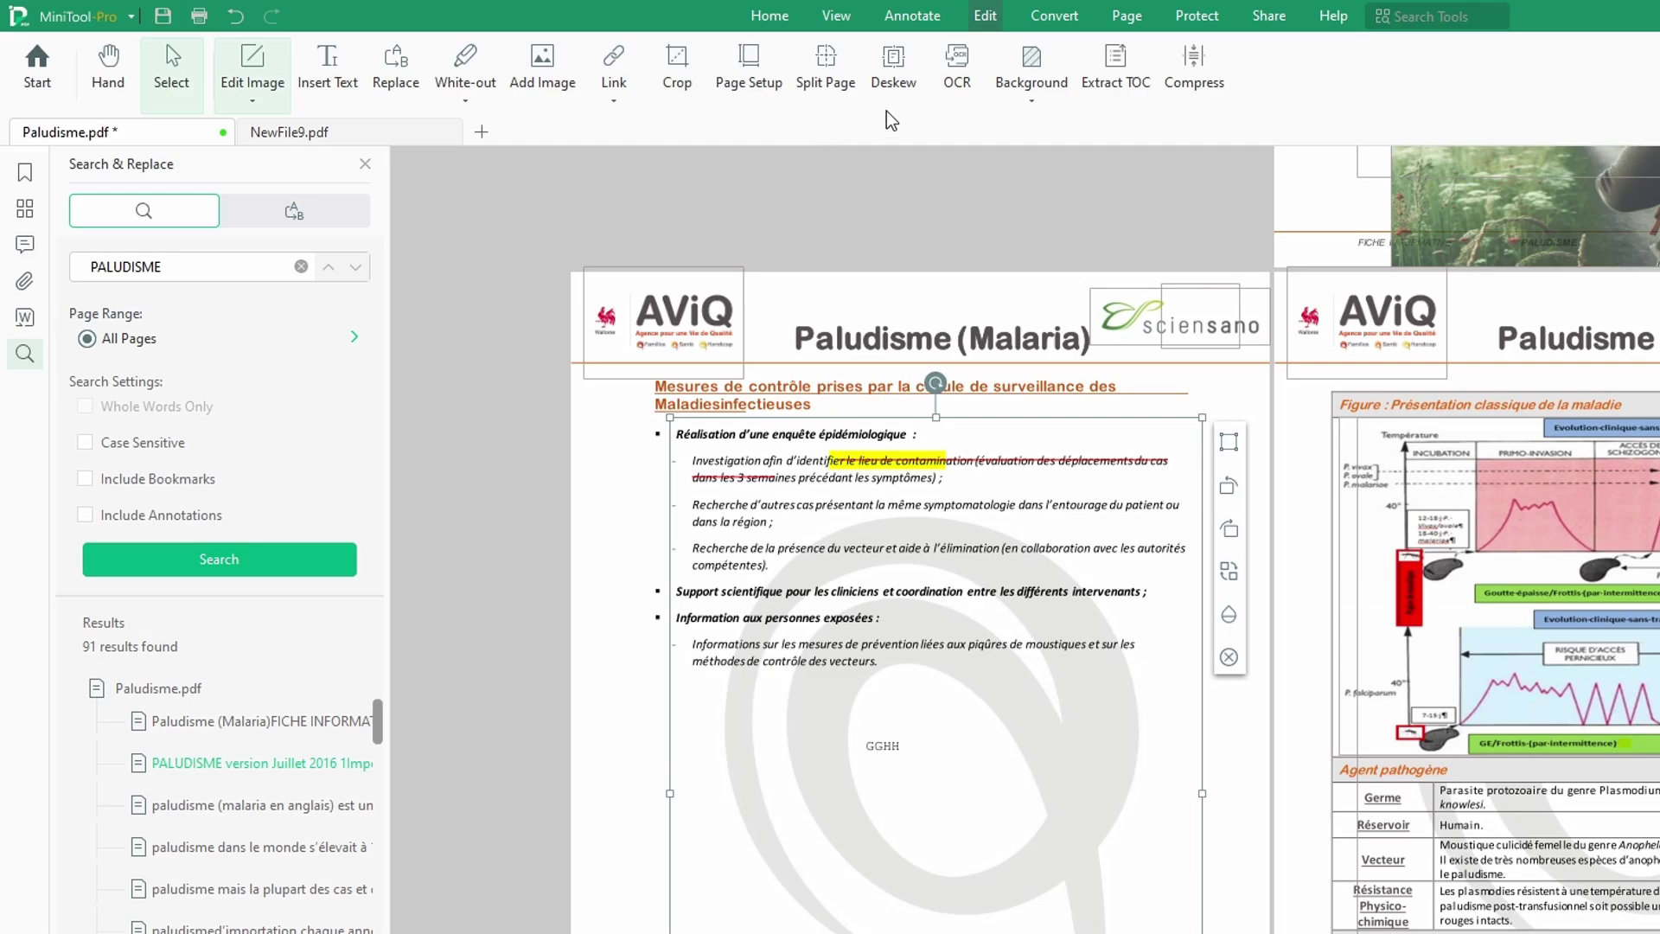
Step: Close the search results panel and clear the block selection at the top of page 1
click(366, 163)
click(657, 218)
scroll(1117, 556, down, 8)
scroll(1124, 584, up, 5)
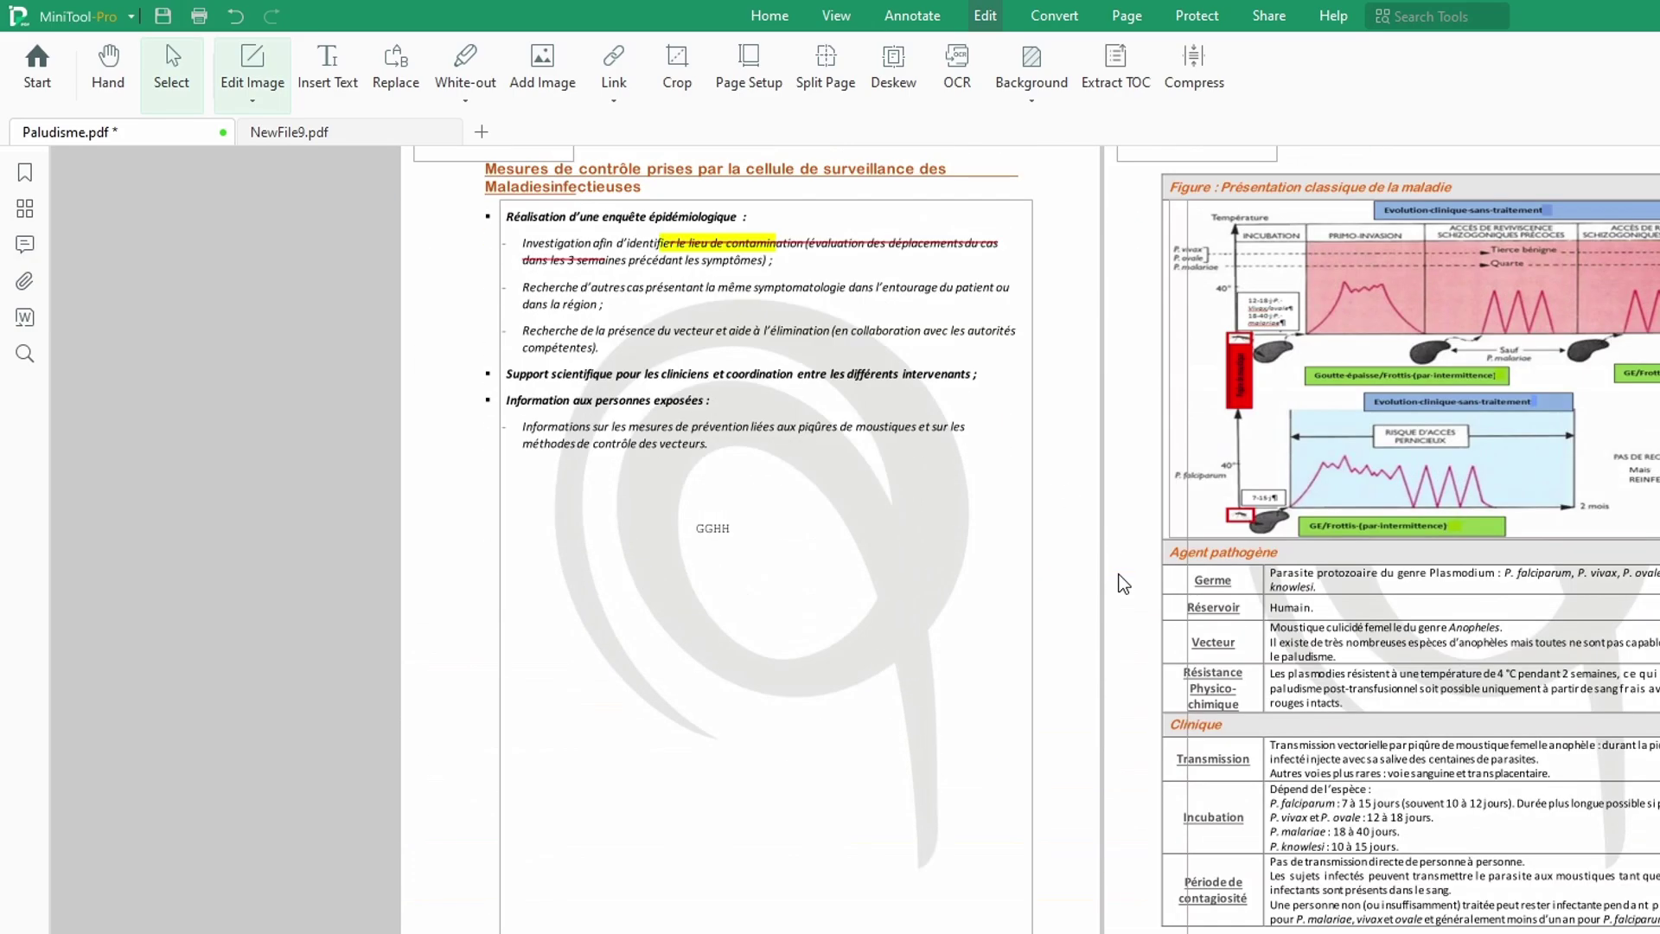
scroll(1124, 584, up, 5)
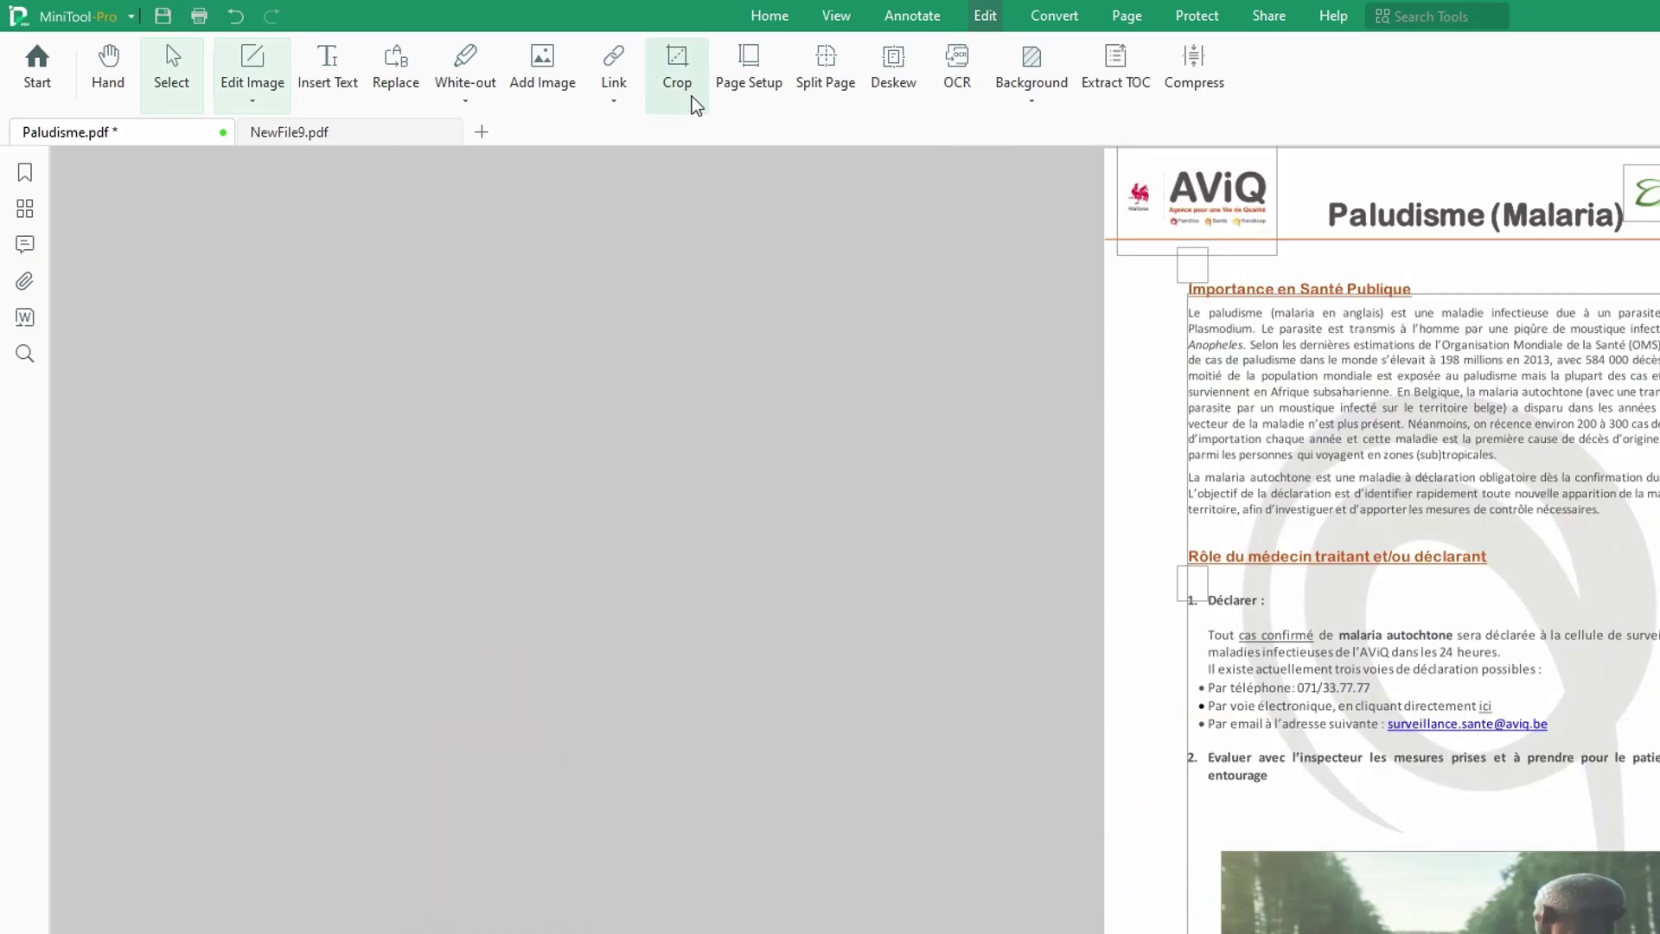
Step: Retry black white-out, dismiss the warnings, then switch to NewFile9.pdf and back to Paludisme.pdf
click(466, 100)
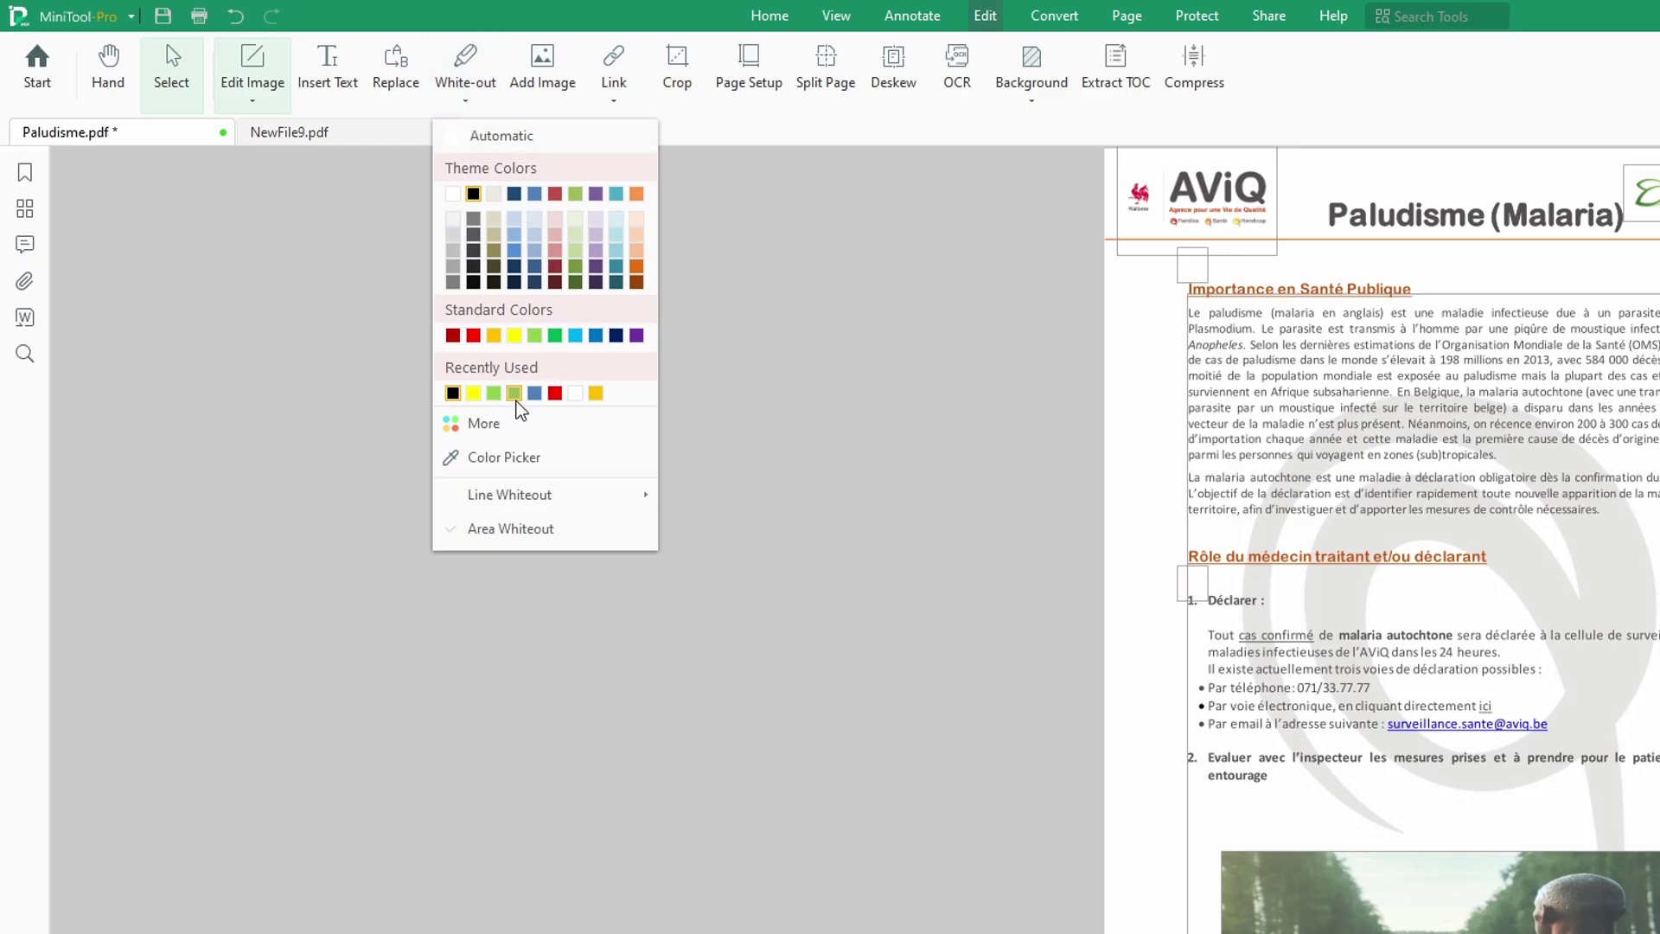
click(452, 393)
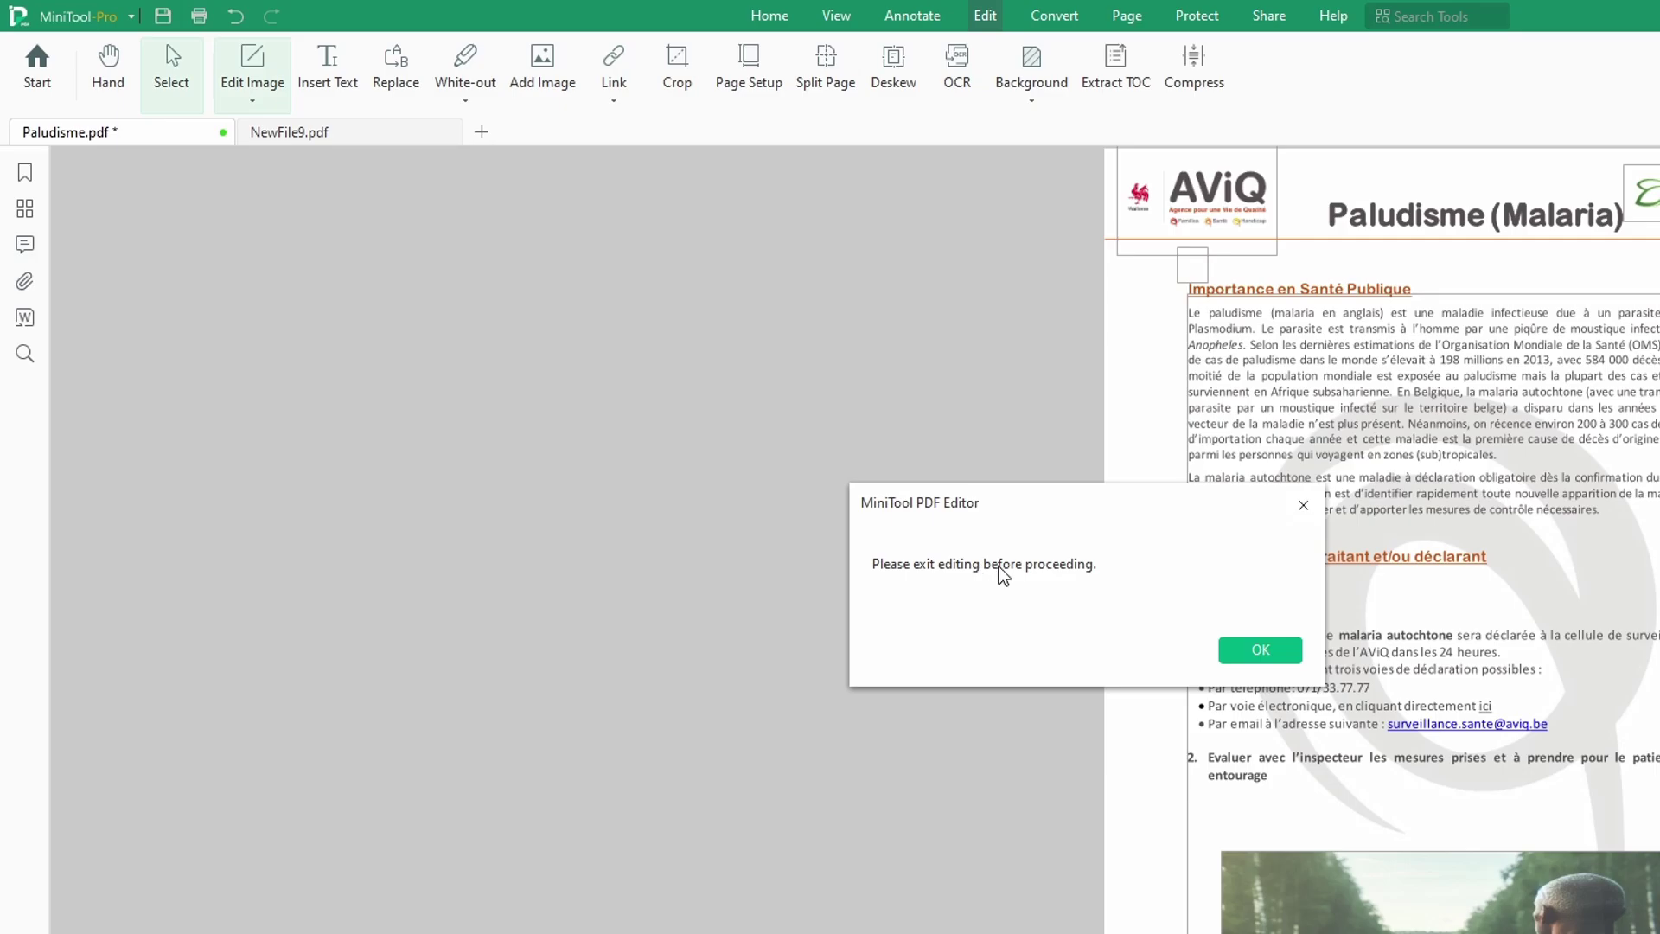
click(1260, 650)
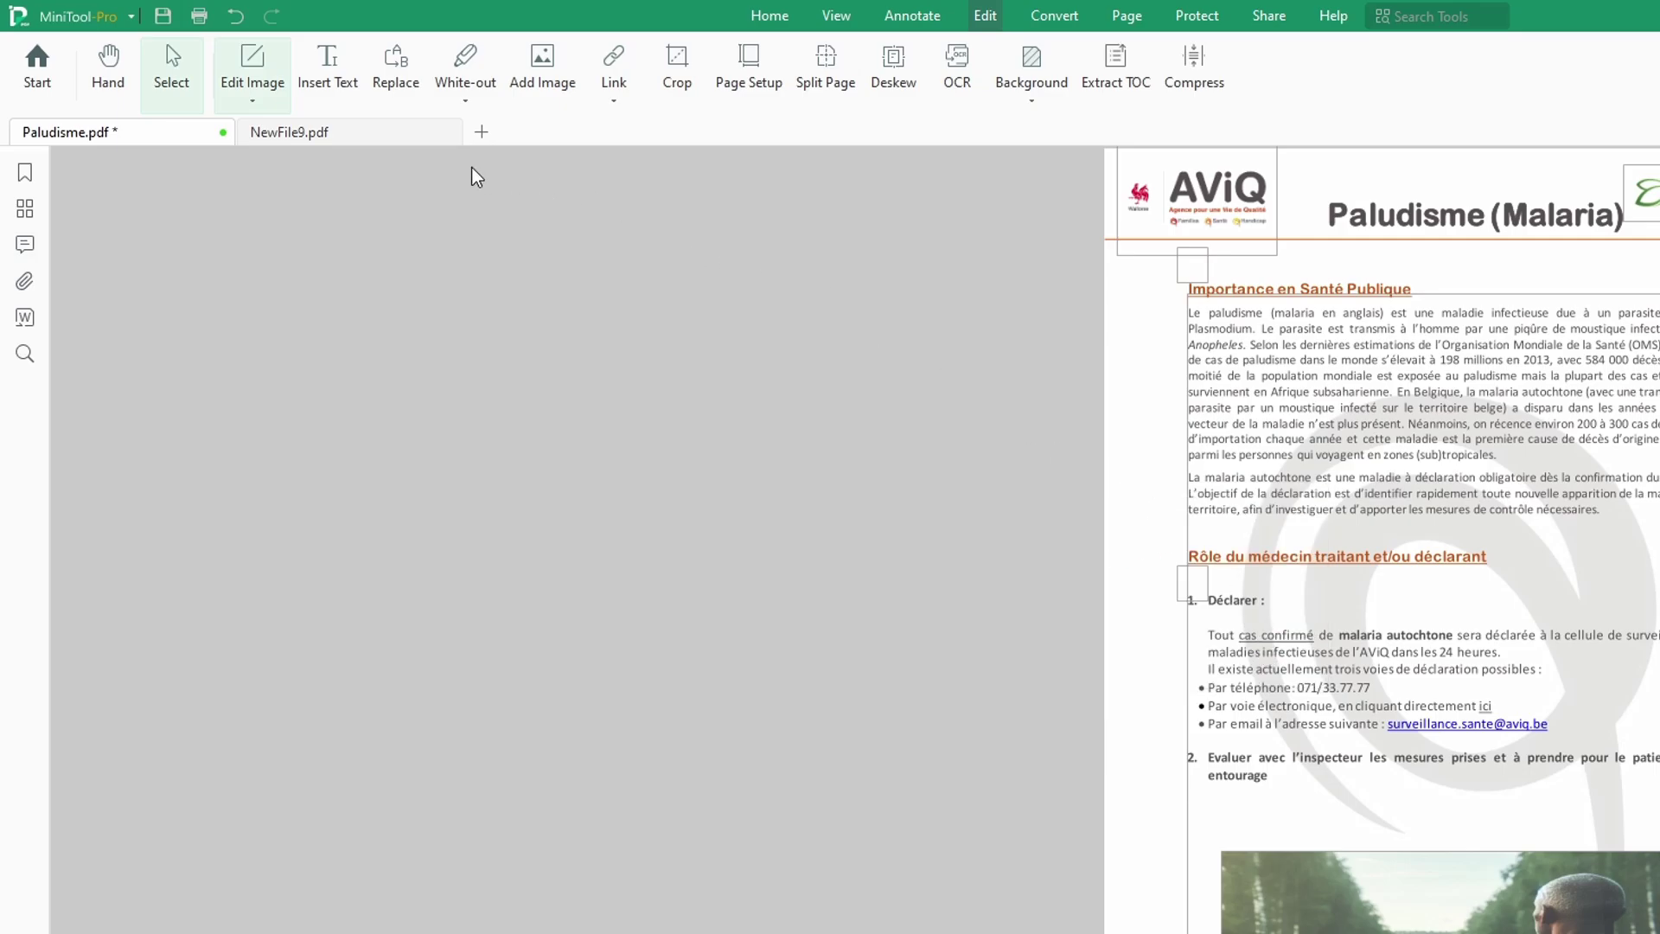
click(468, 93)
click(467, 61)
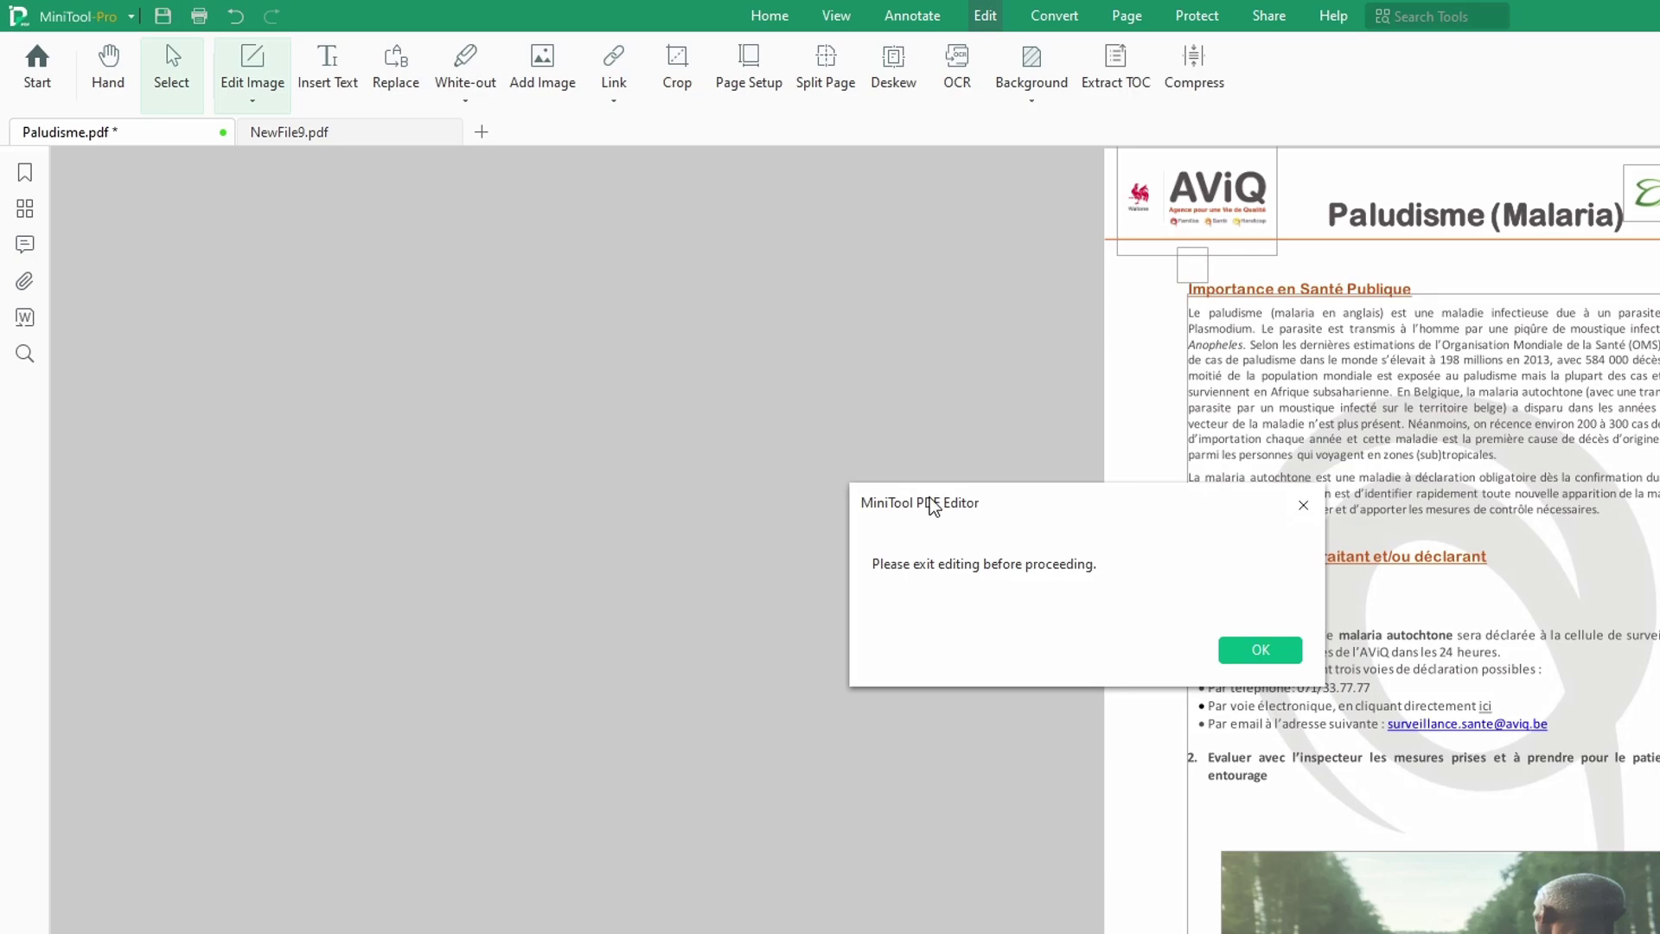
click(1260, 651)
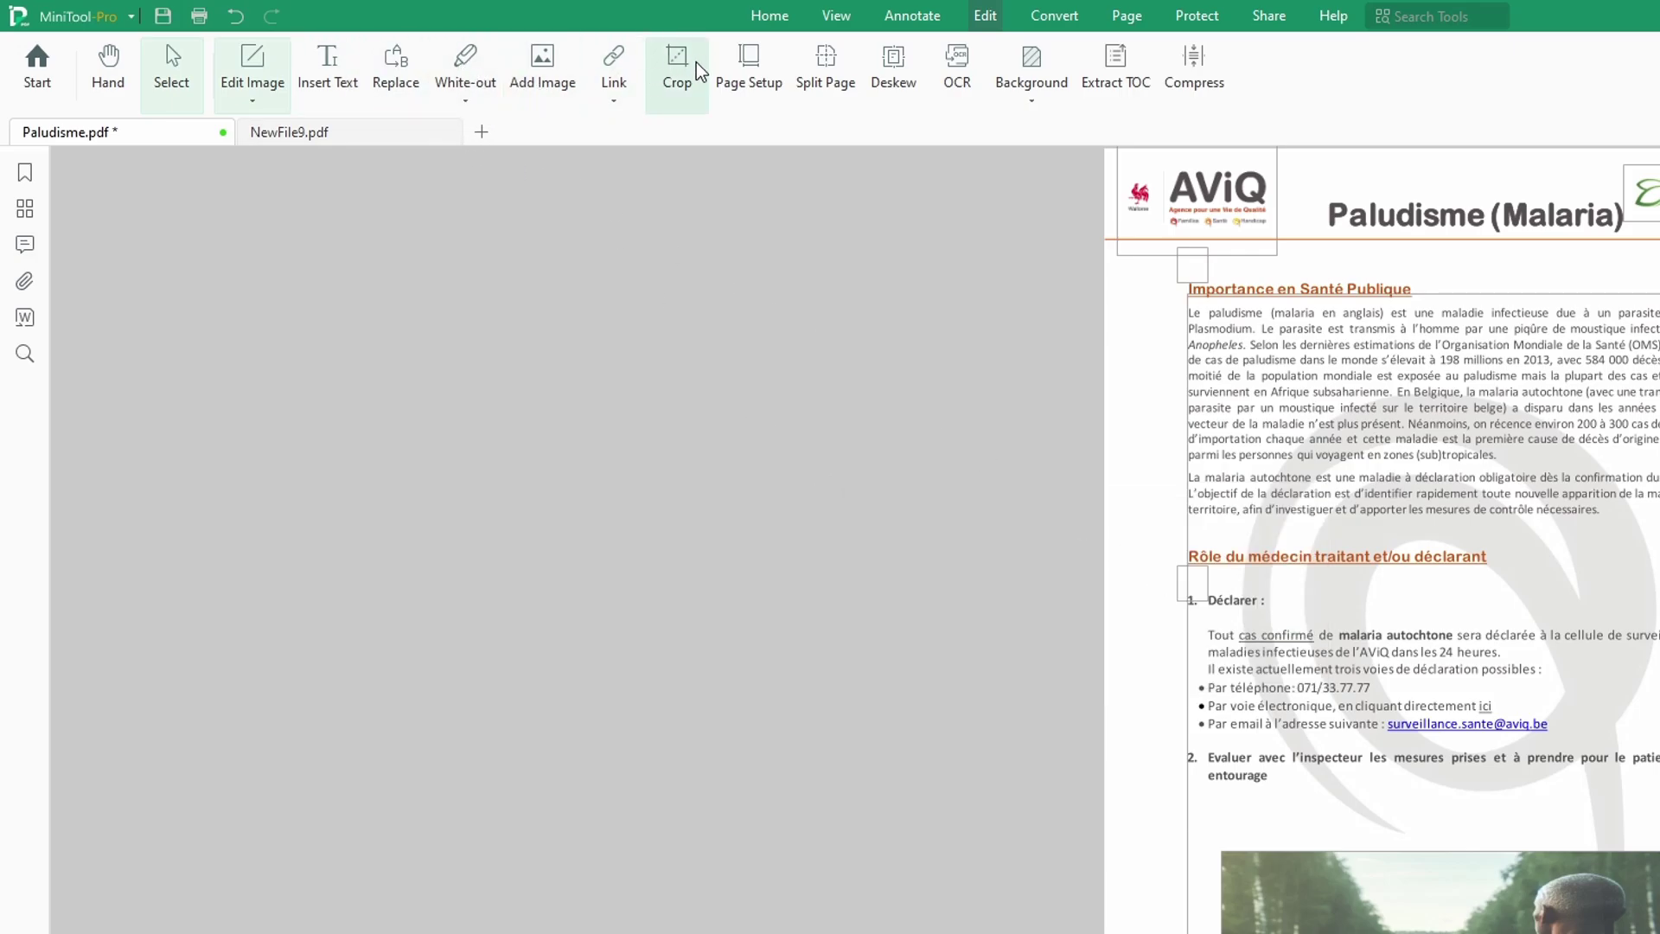
click(301, 130)
click(154, 133)
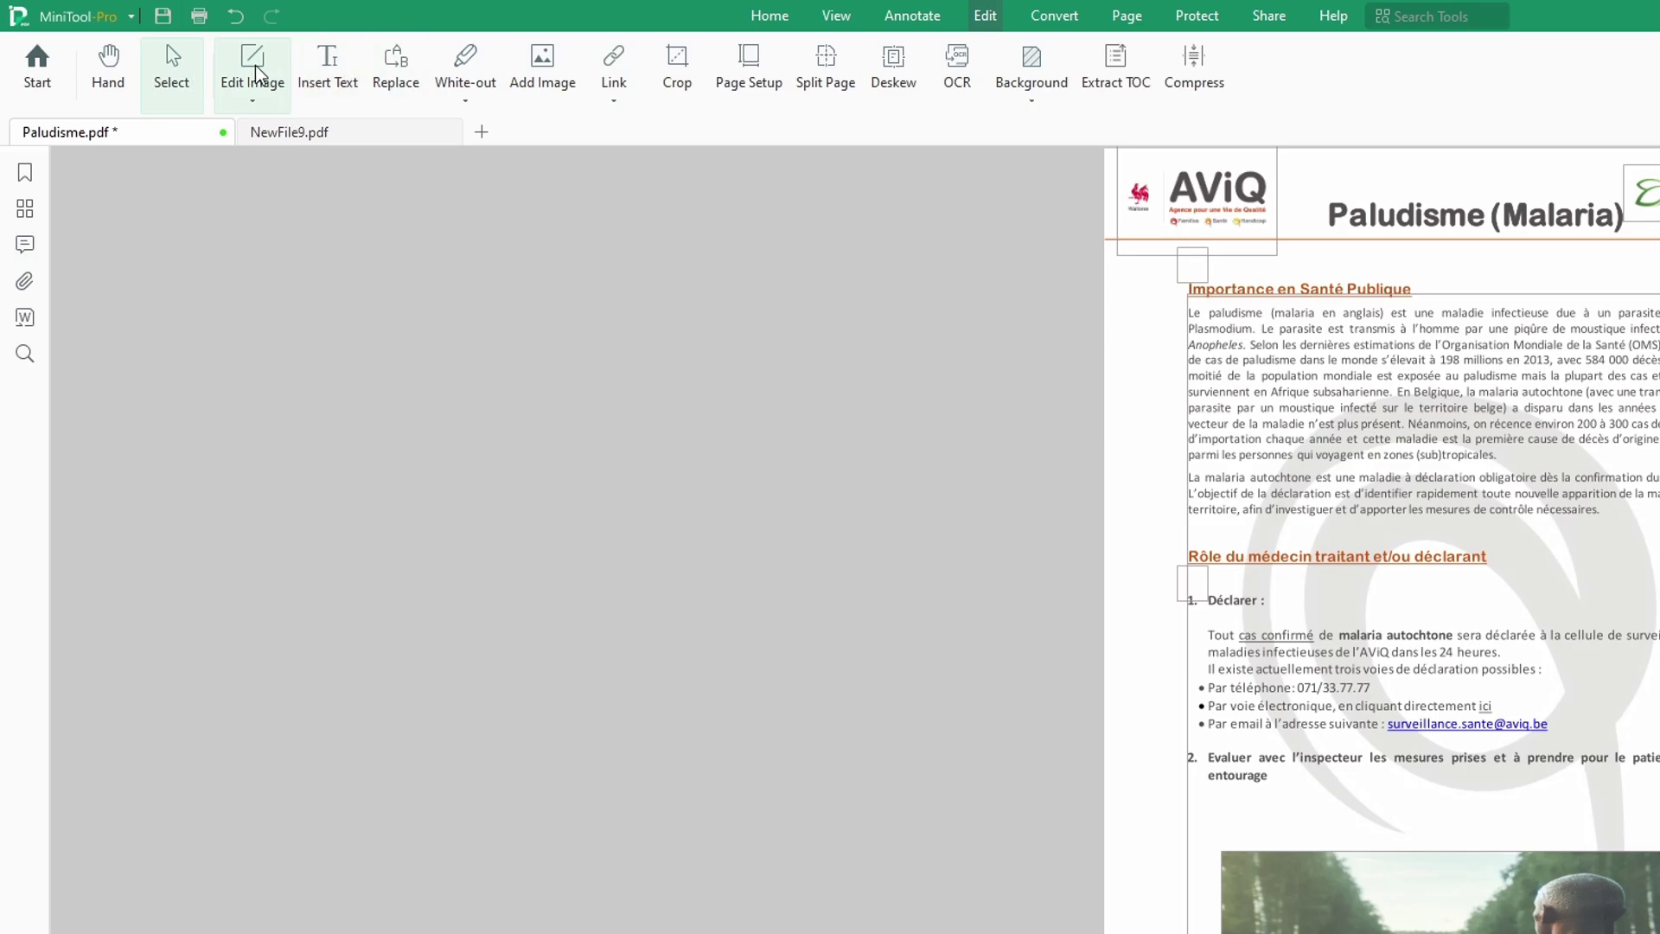
Step: With black white-out, cover 'Le paludisme (malaria en' and 'l'importation' in the opening paragraph
click(463, 102)
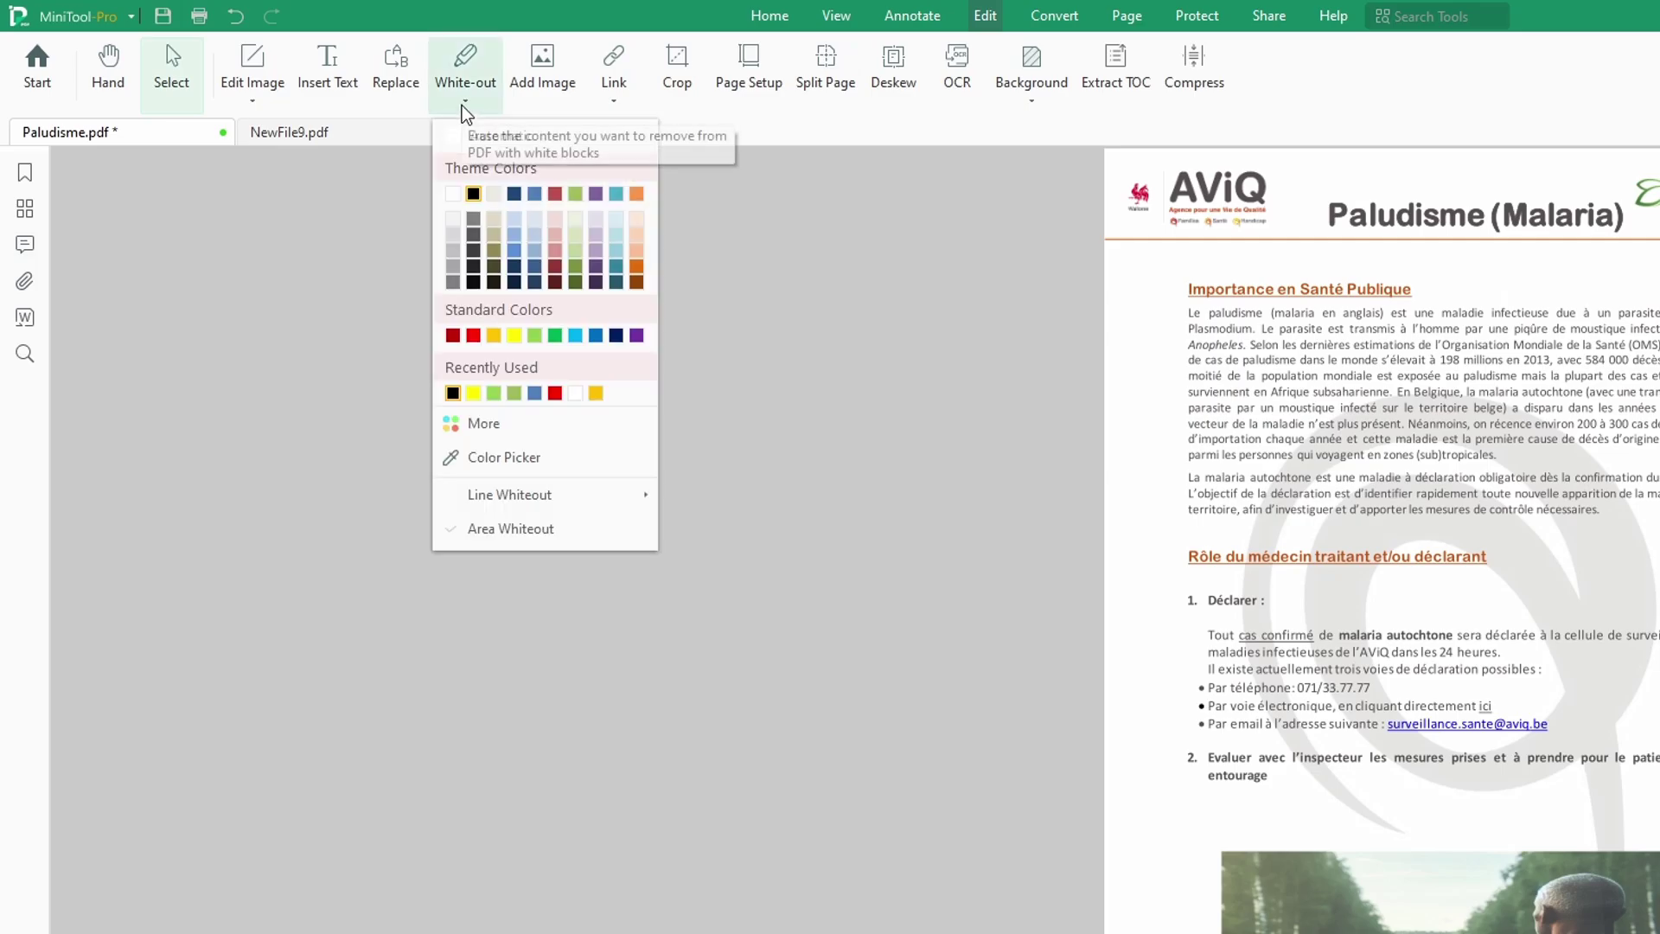
click(452, 394)
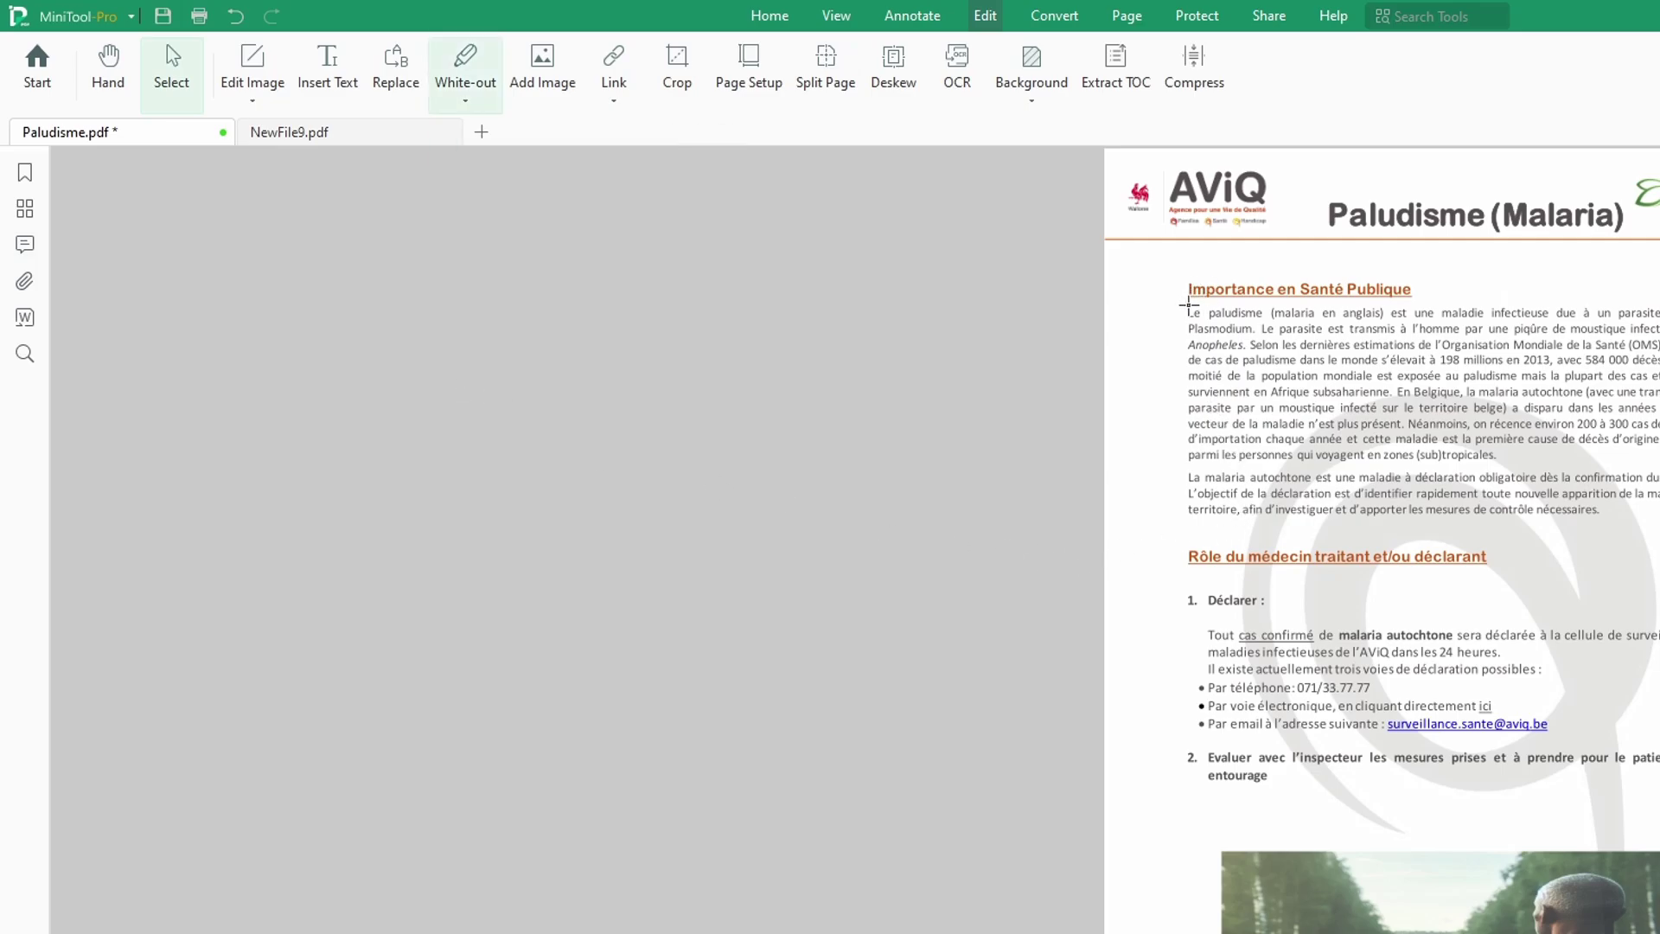
drag(1188, 304, 1347, 319)
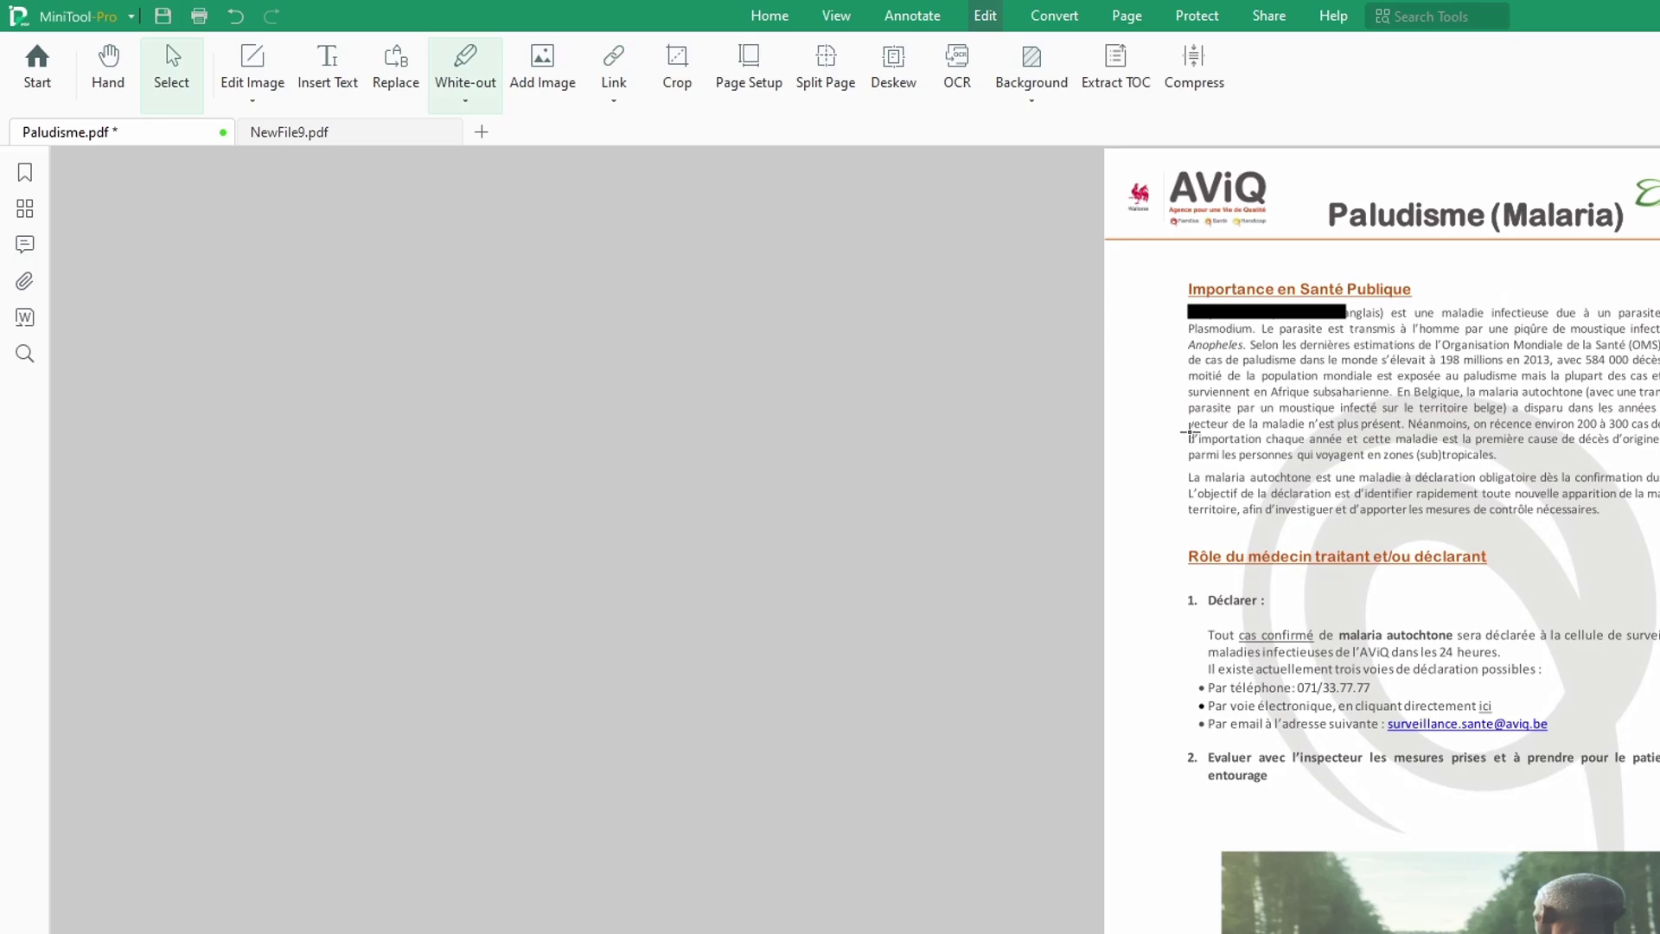
drag(1187, 432, 1261, 445)
click(613, 102)
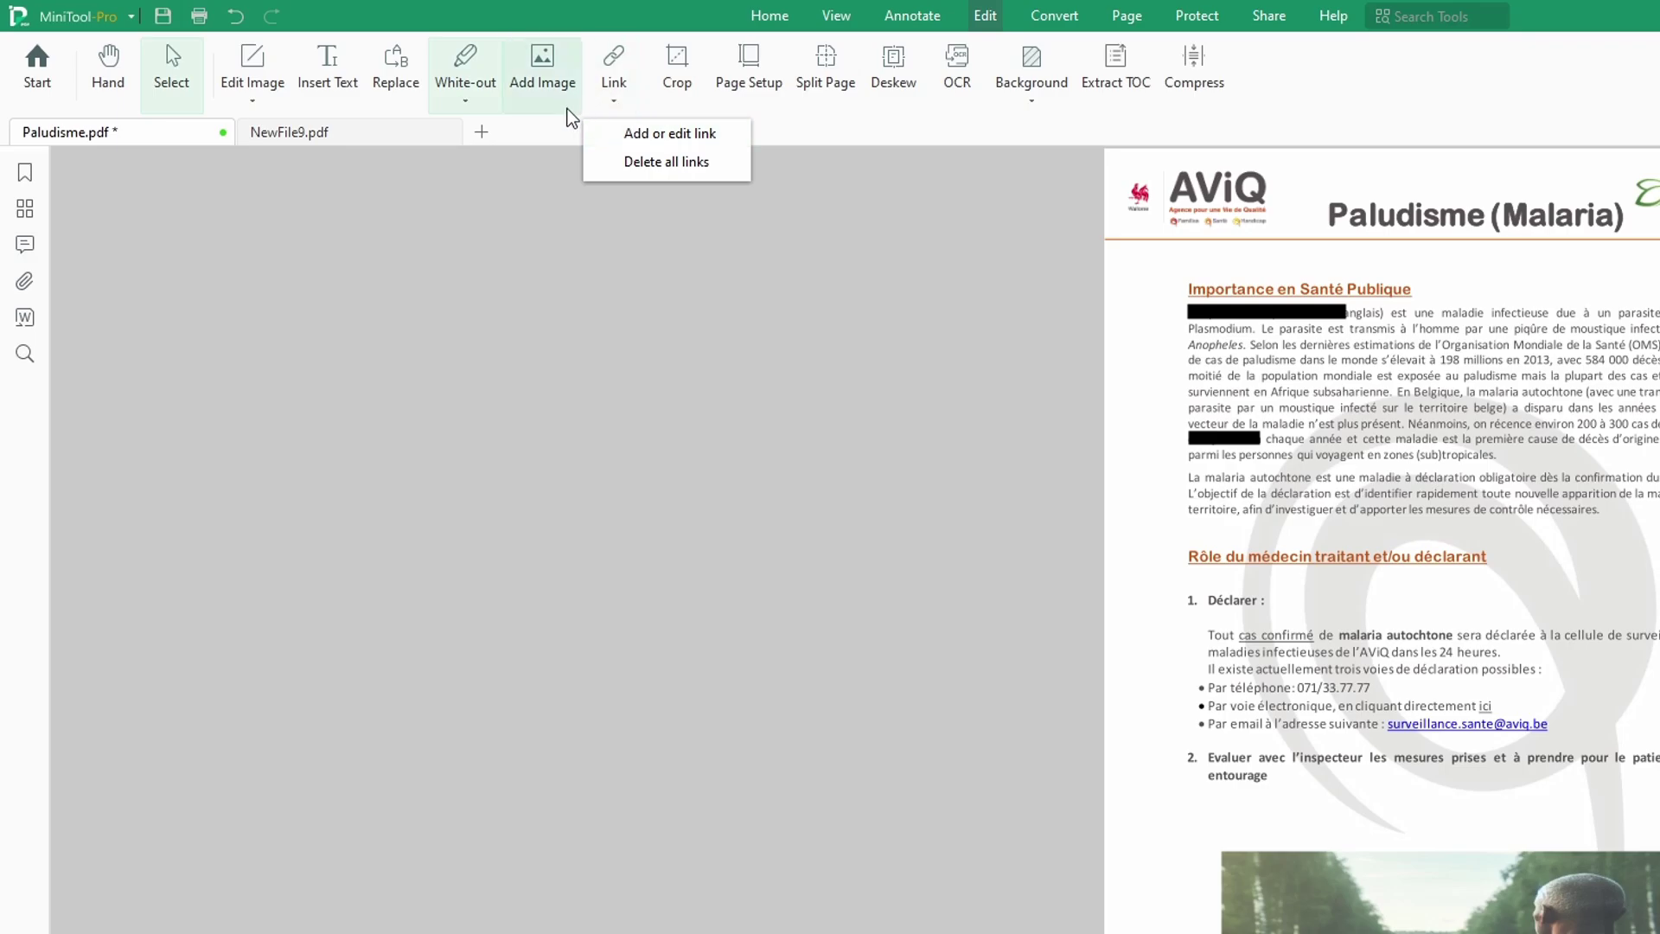
Step: Draw a link rectangle beside the Rôle du médecin traitant heading with a green border
click(671, 137)
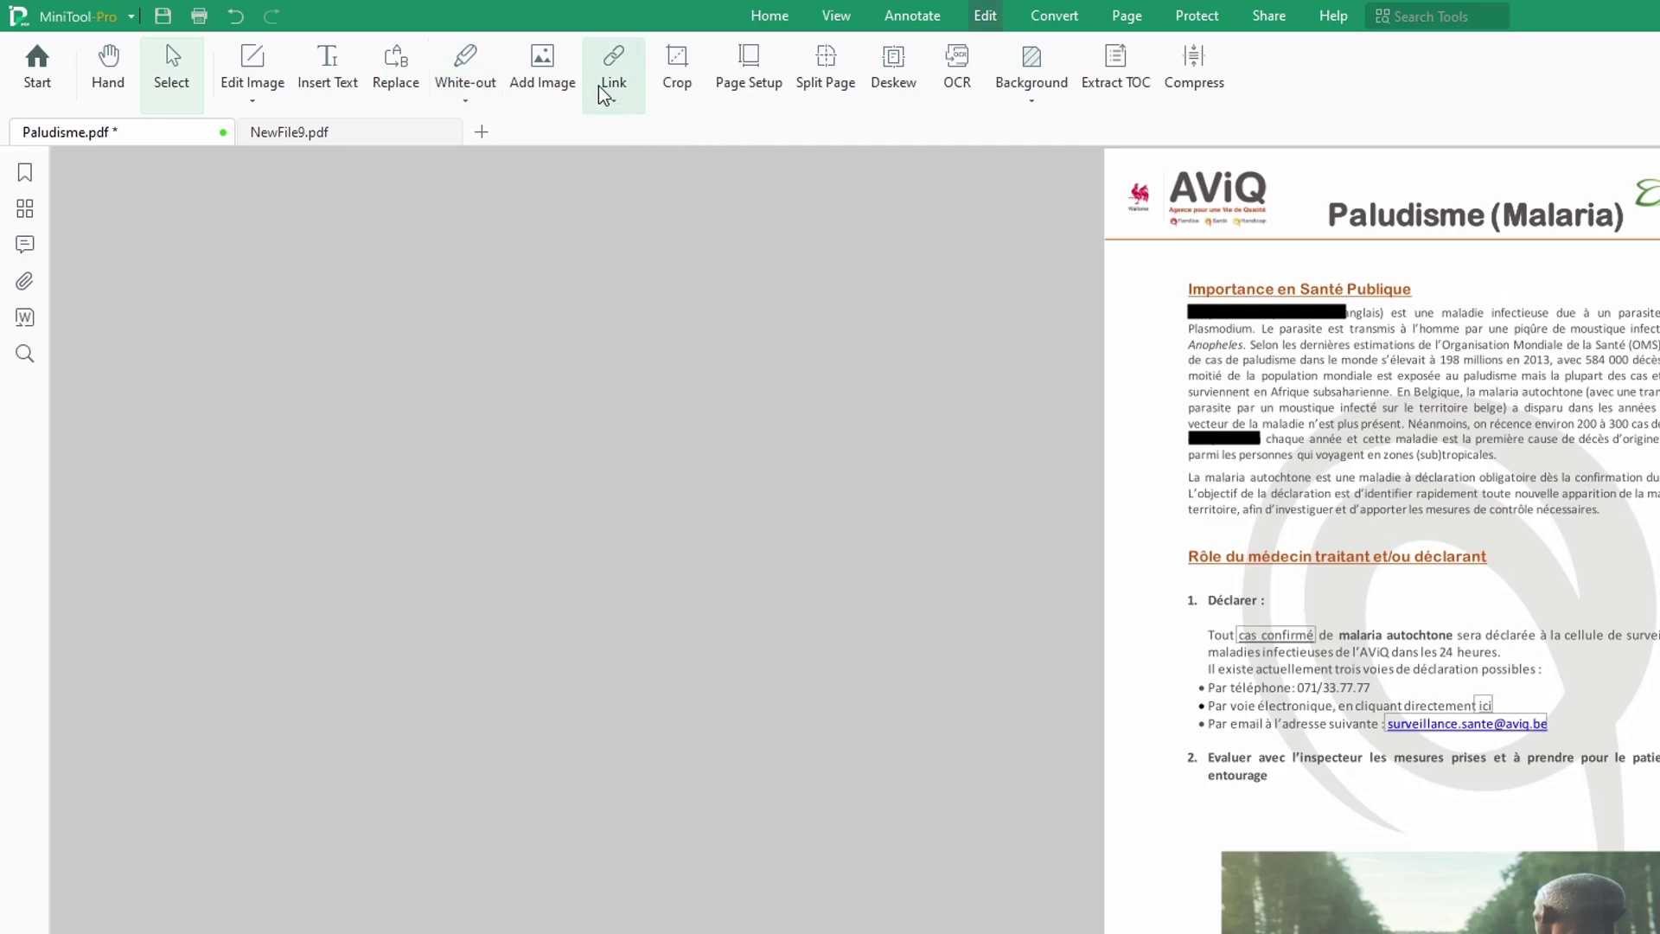
drag(1553, 543, 1653, 562)
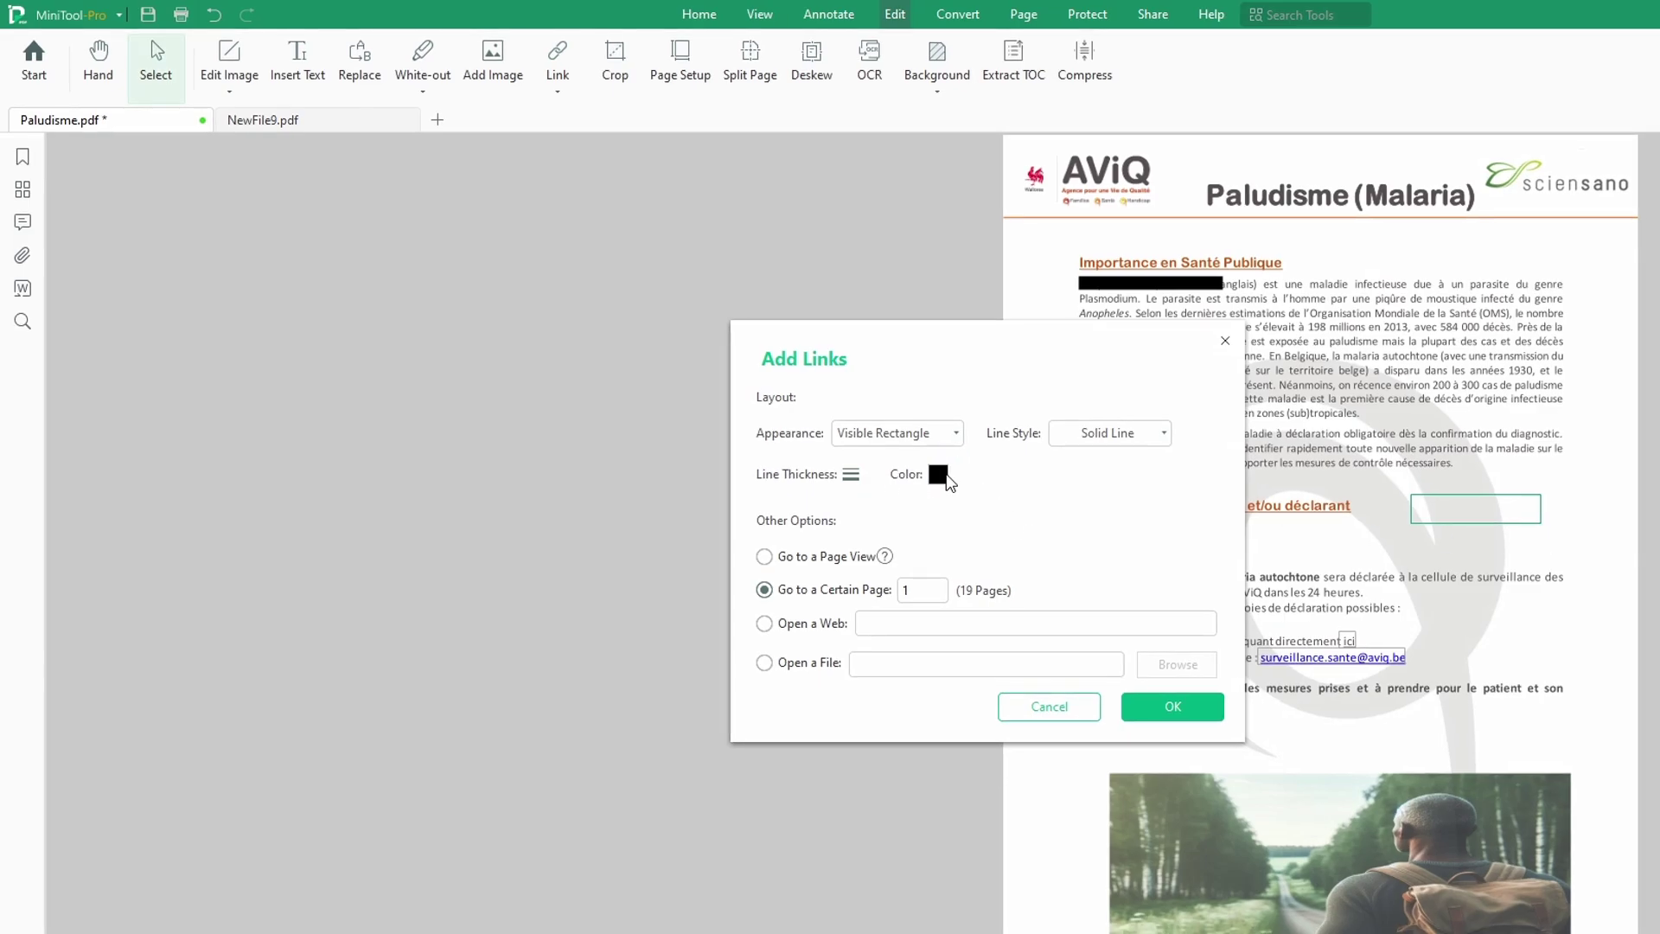
click(851, 474)
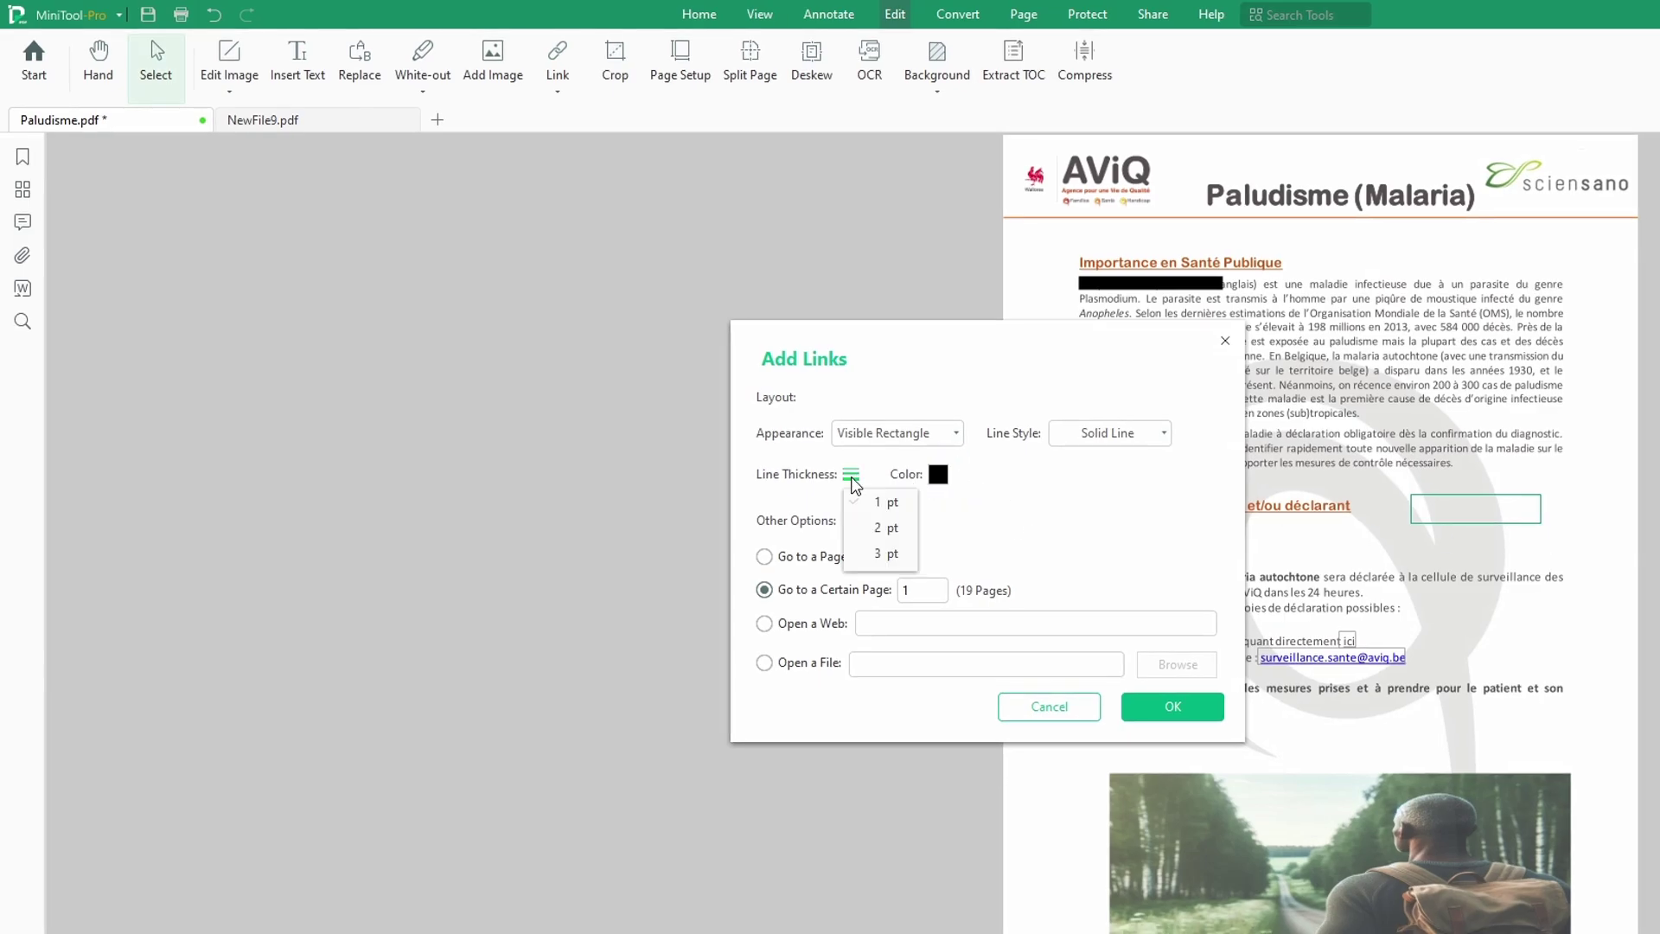
click(938, 474)
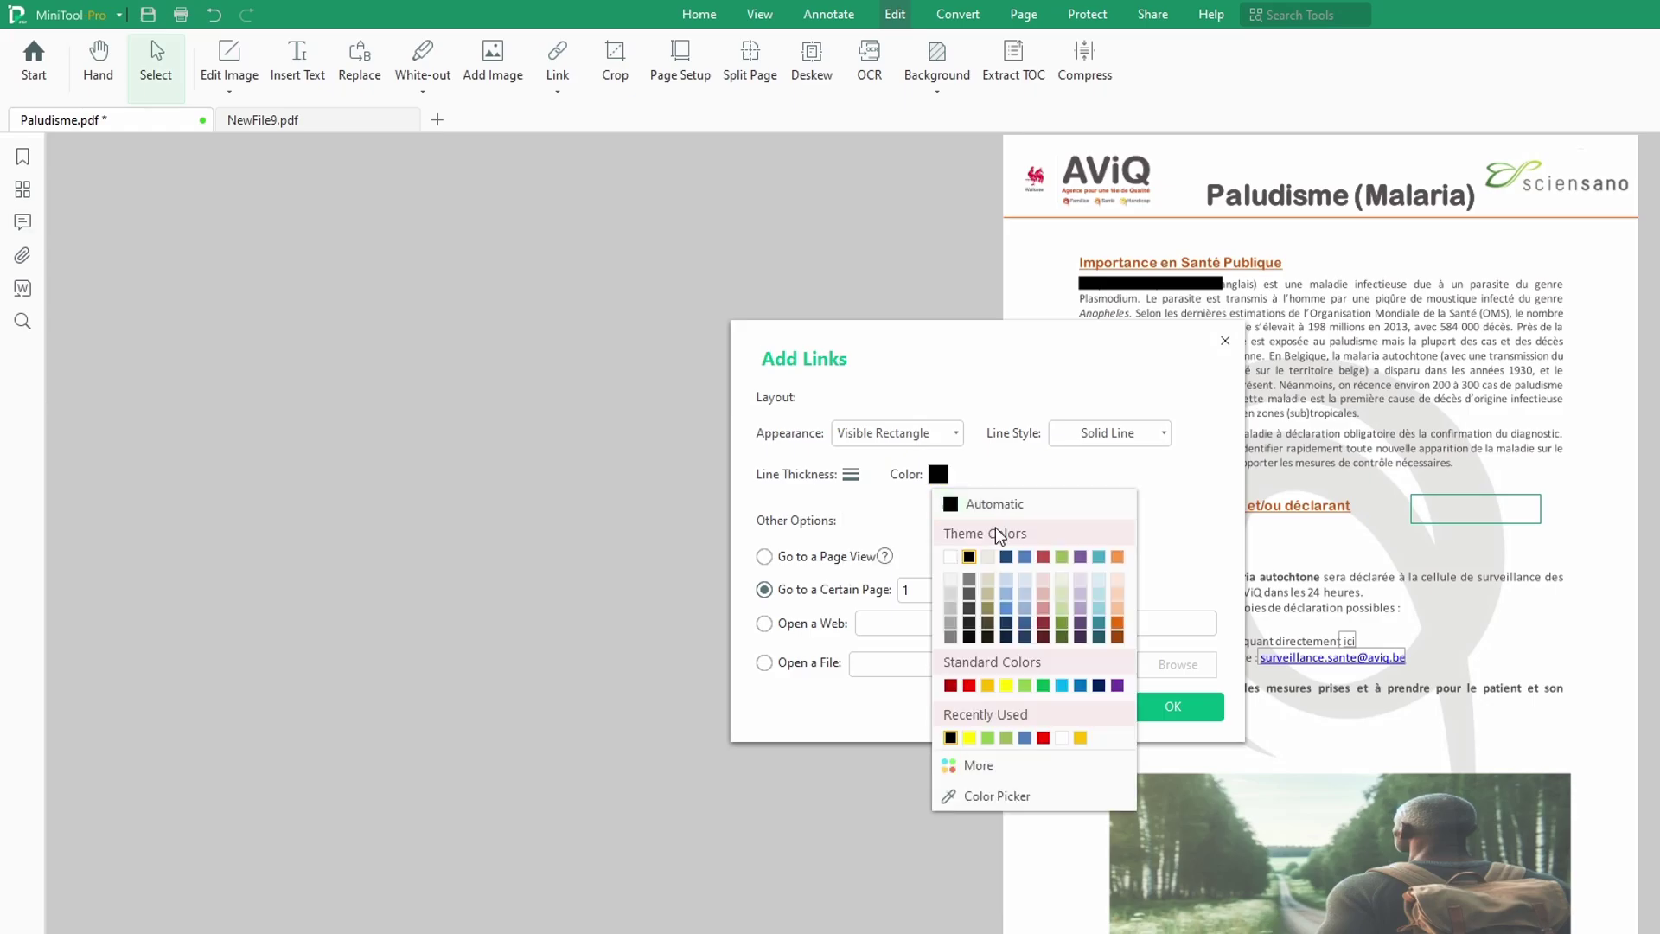
click(1043, 685)
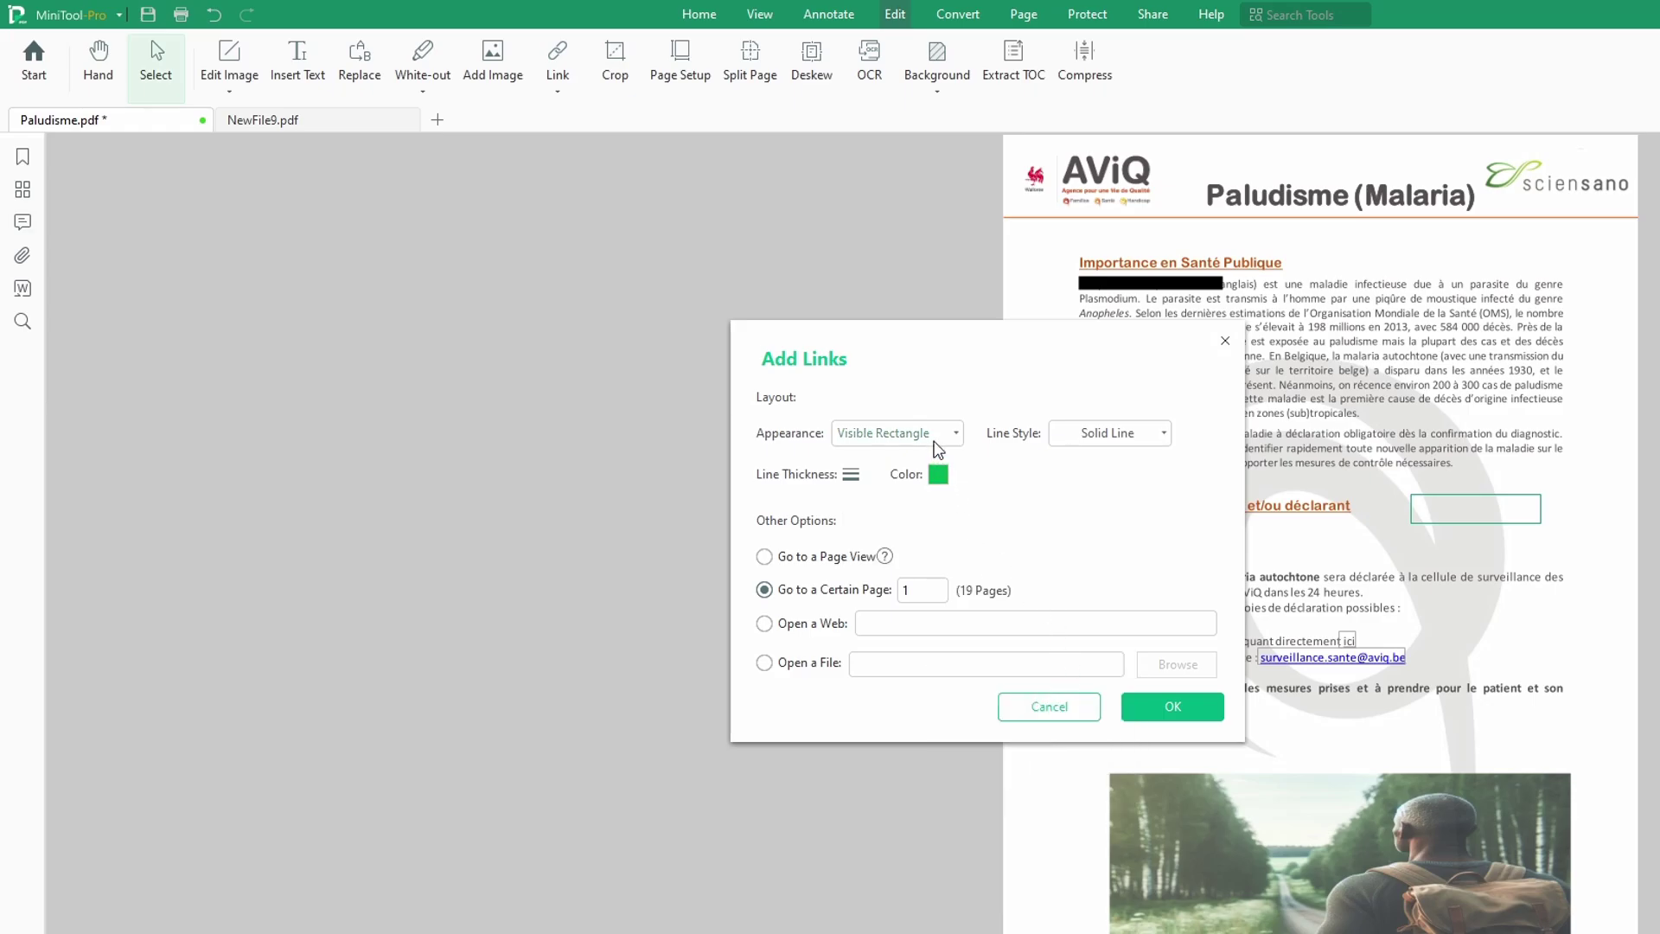
Step: Make the link go to page 4 and confirm it
click(767, 560)
click(764, 590)
drag(927, 590, 894, 595)
click(909, 590)
double_click(909, 589)
text(4)
click(764, 626)
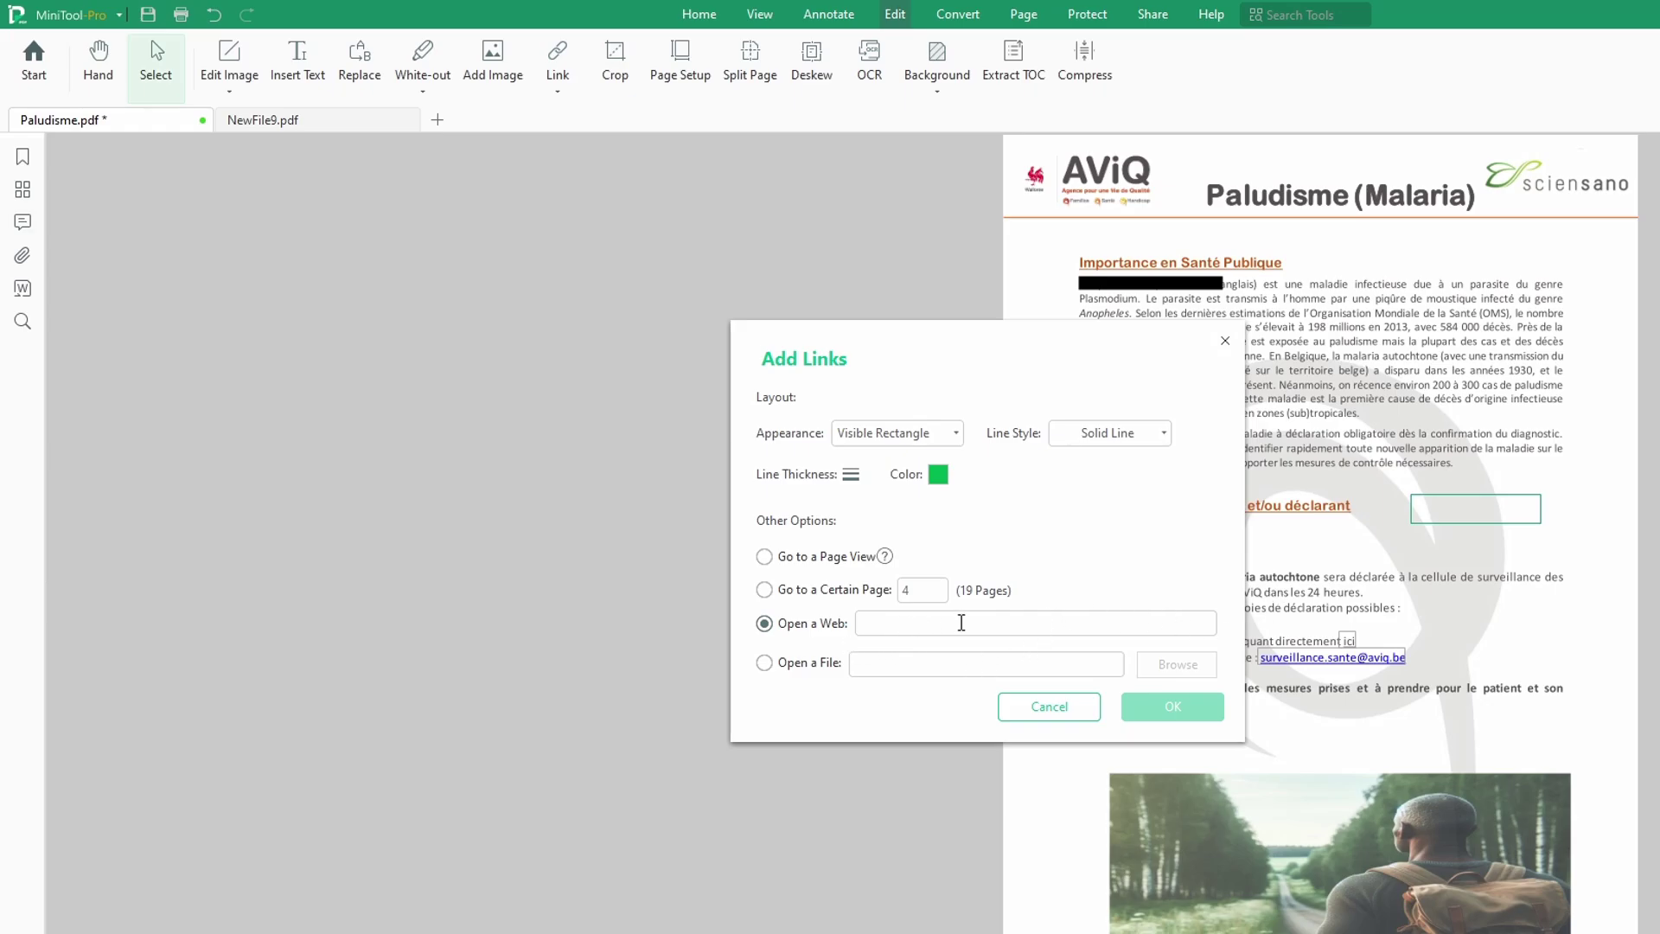
click(764, 590)
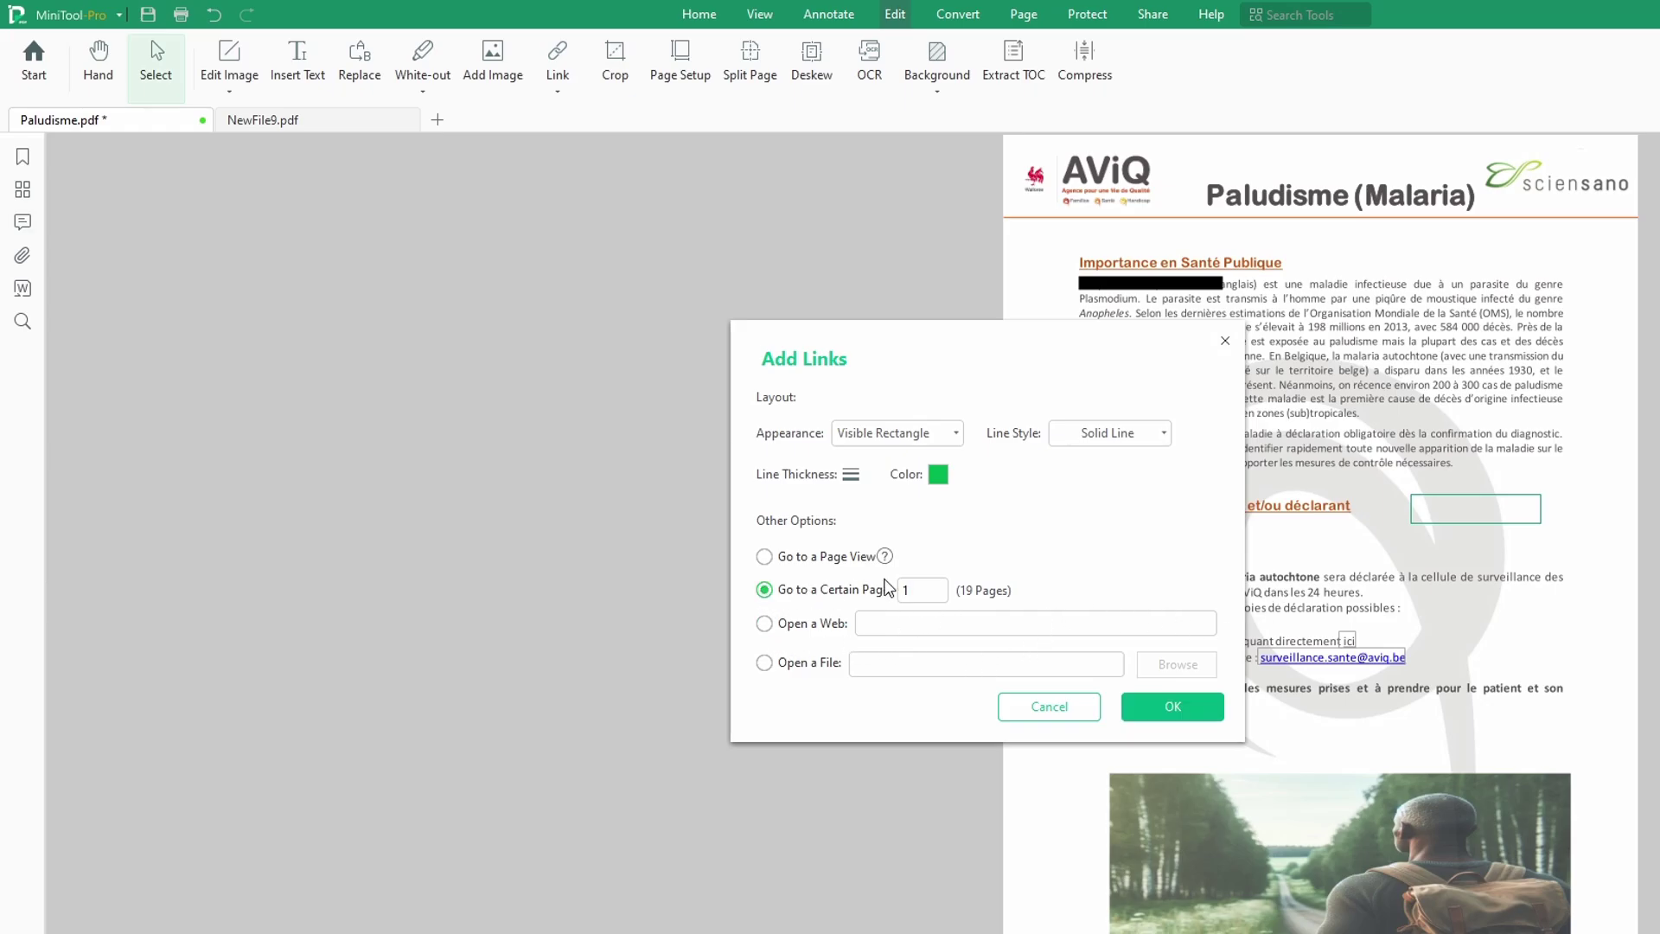
double_click(910, 588)
click(1168, 705)
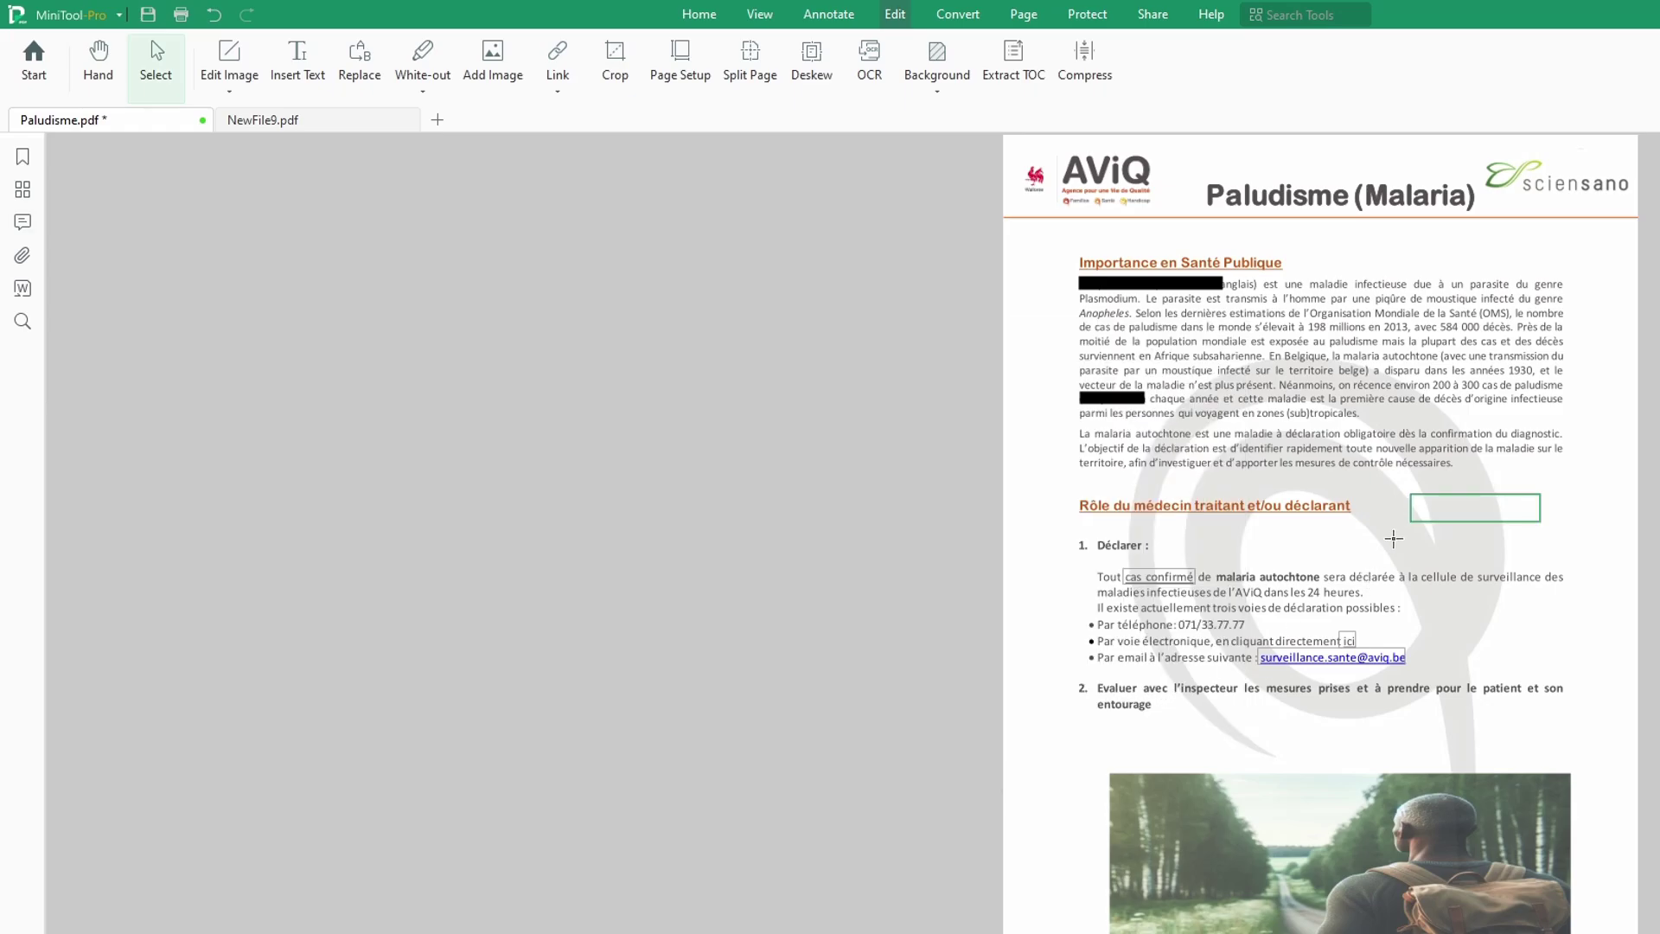
Step: Follow the new link to page 4's Symptômes table, then check compression levels without compressing
click(1509, 517)
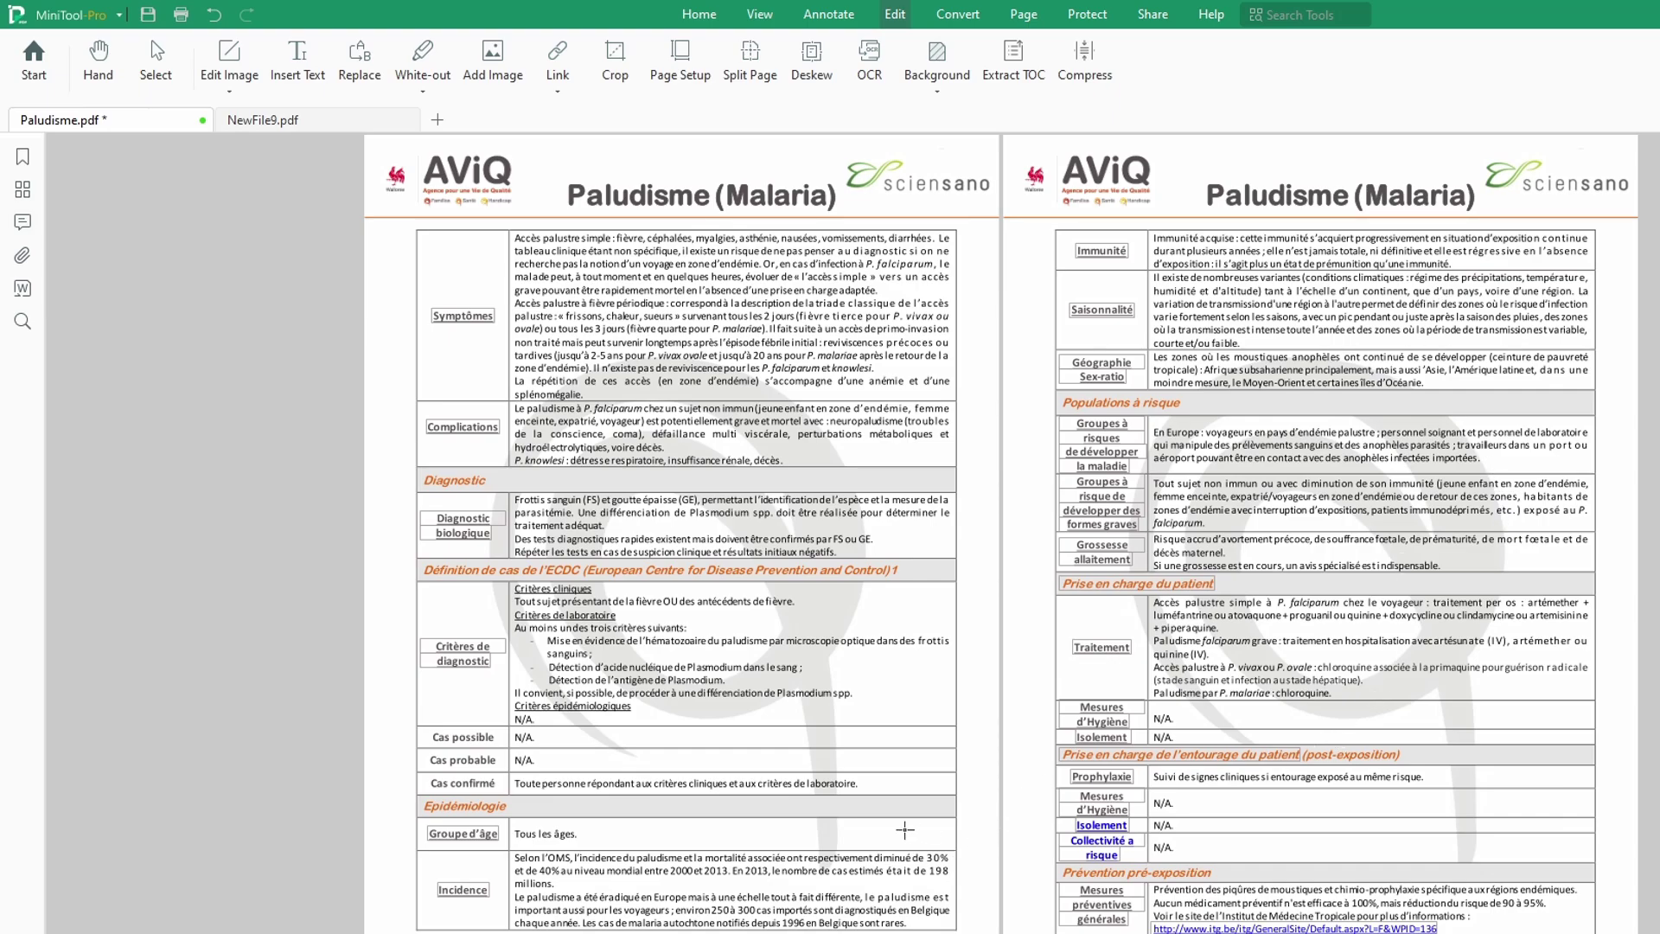
scroll(958, 746, up, 1)
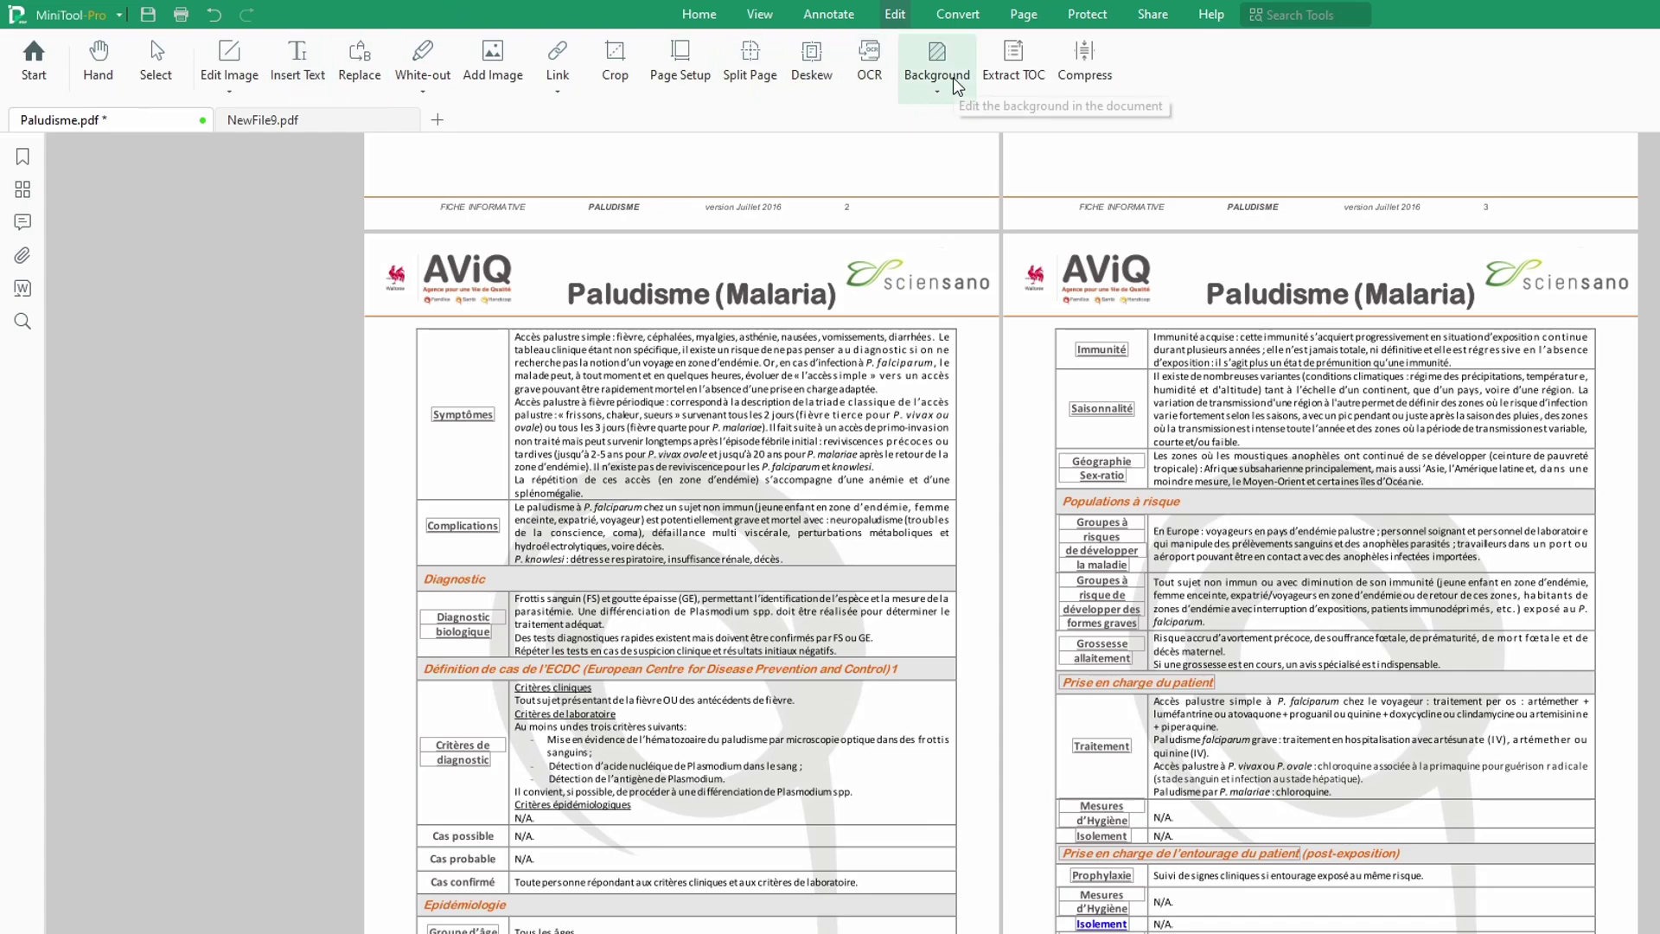
click(1087, 75)
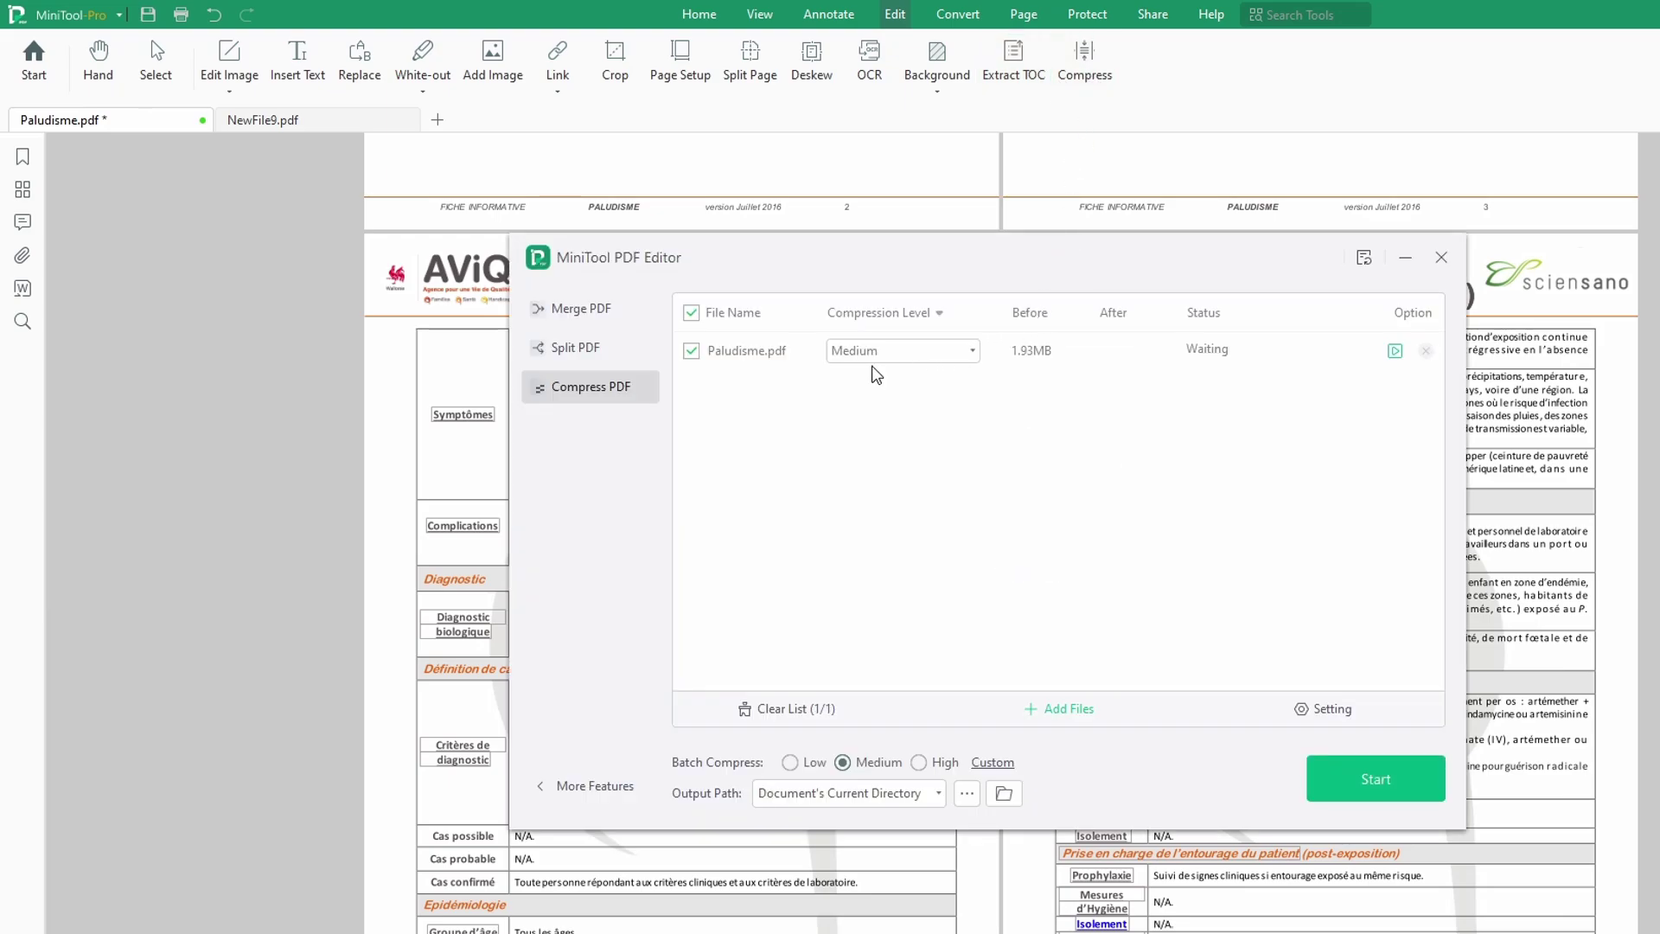
click(938, 353)
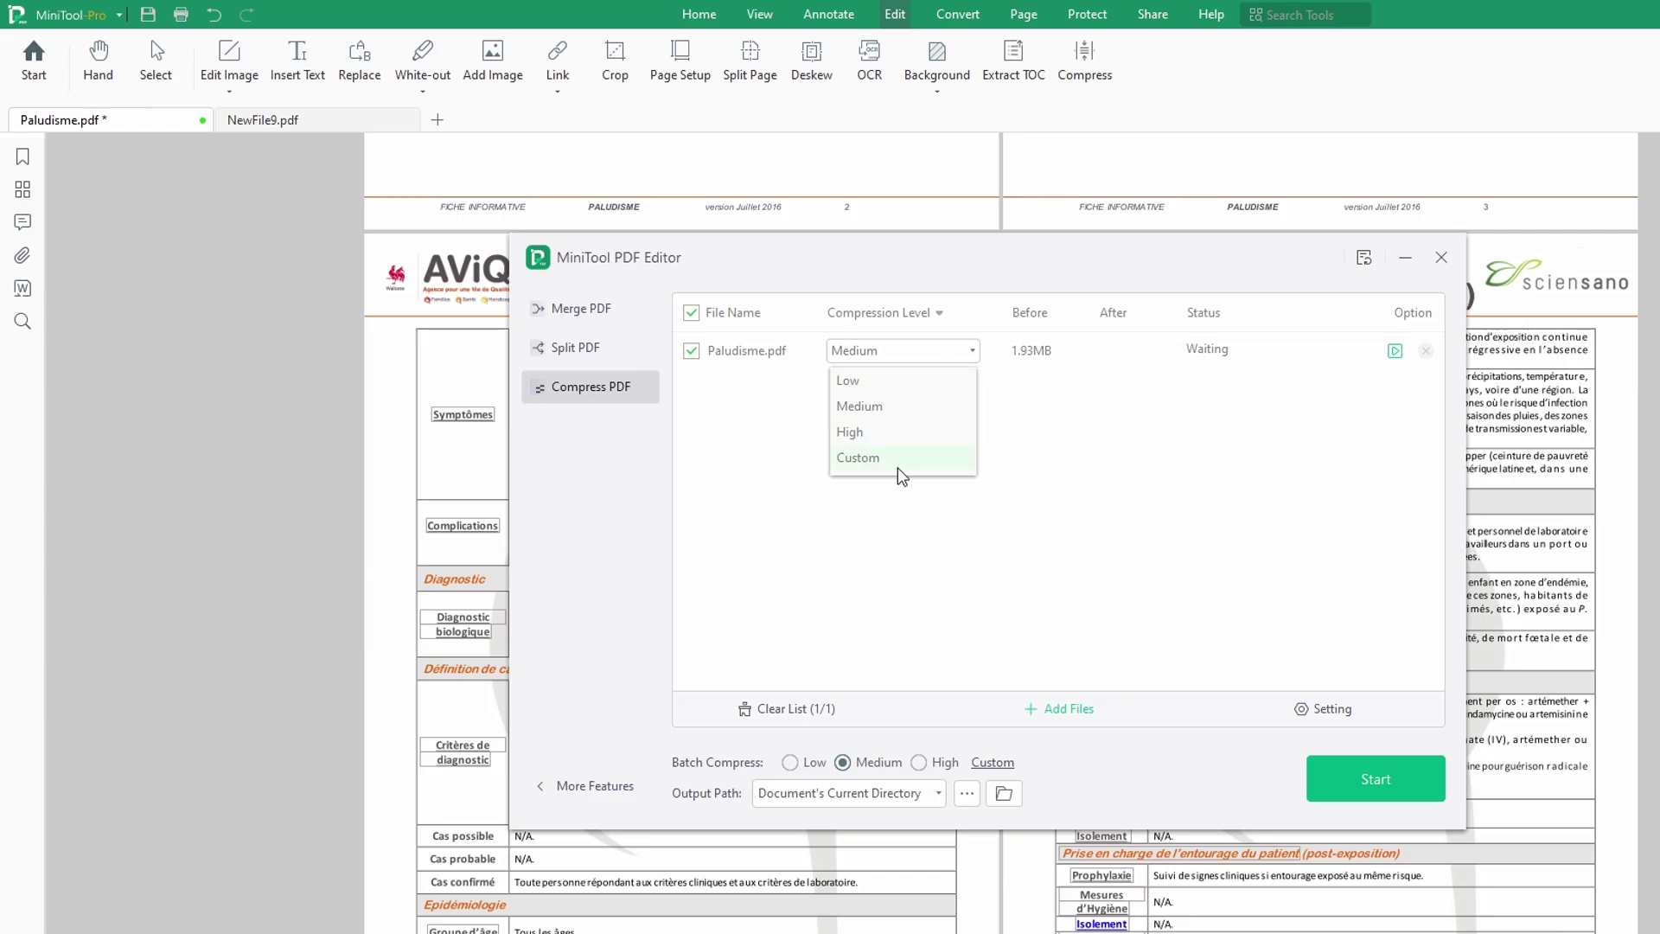
click(1001, 519)
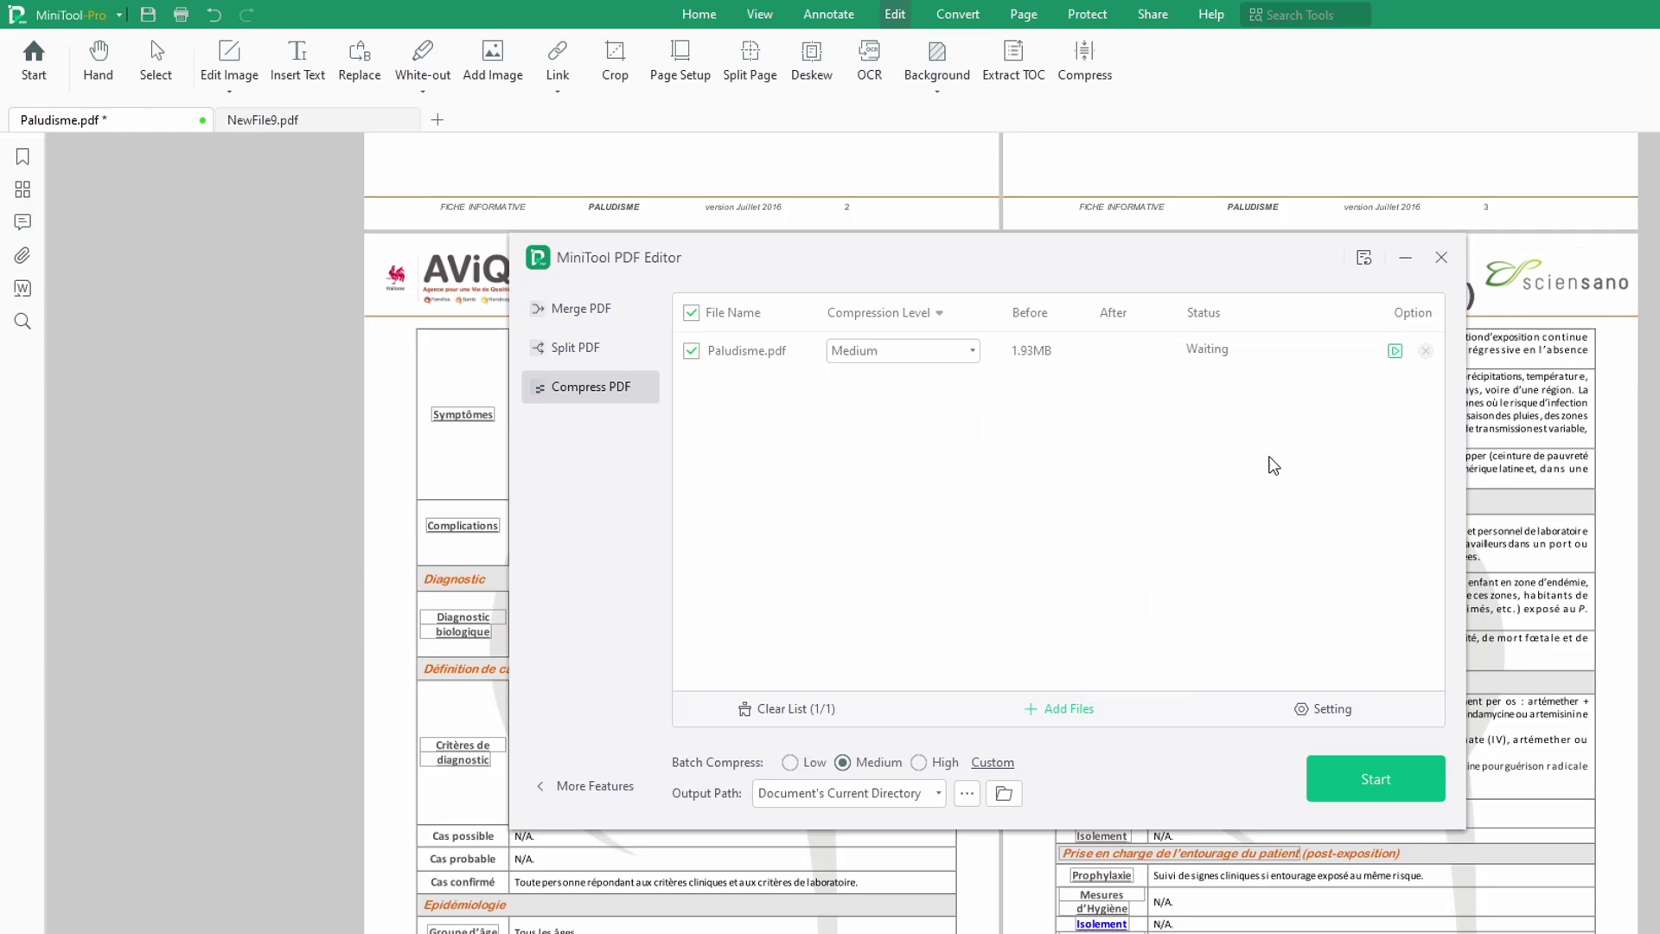
click(1440, 258)
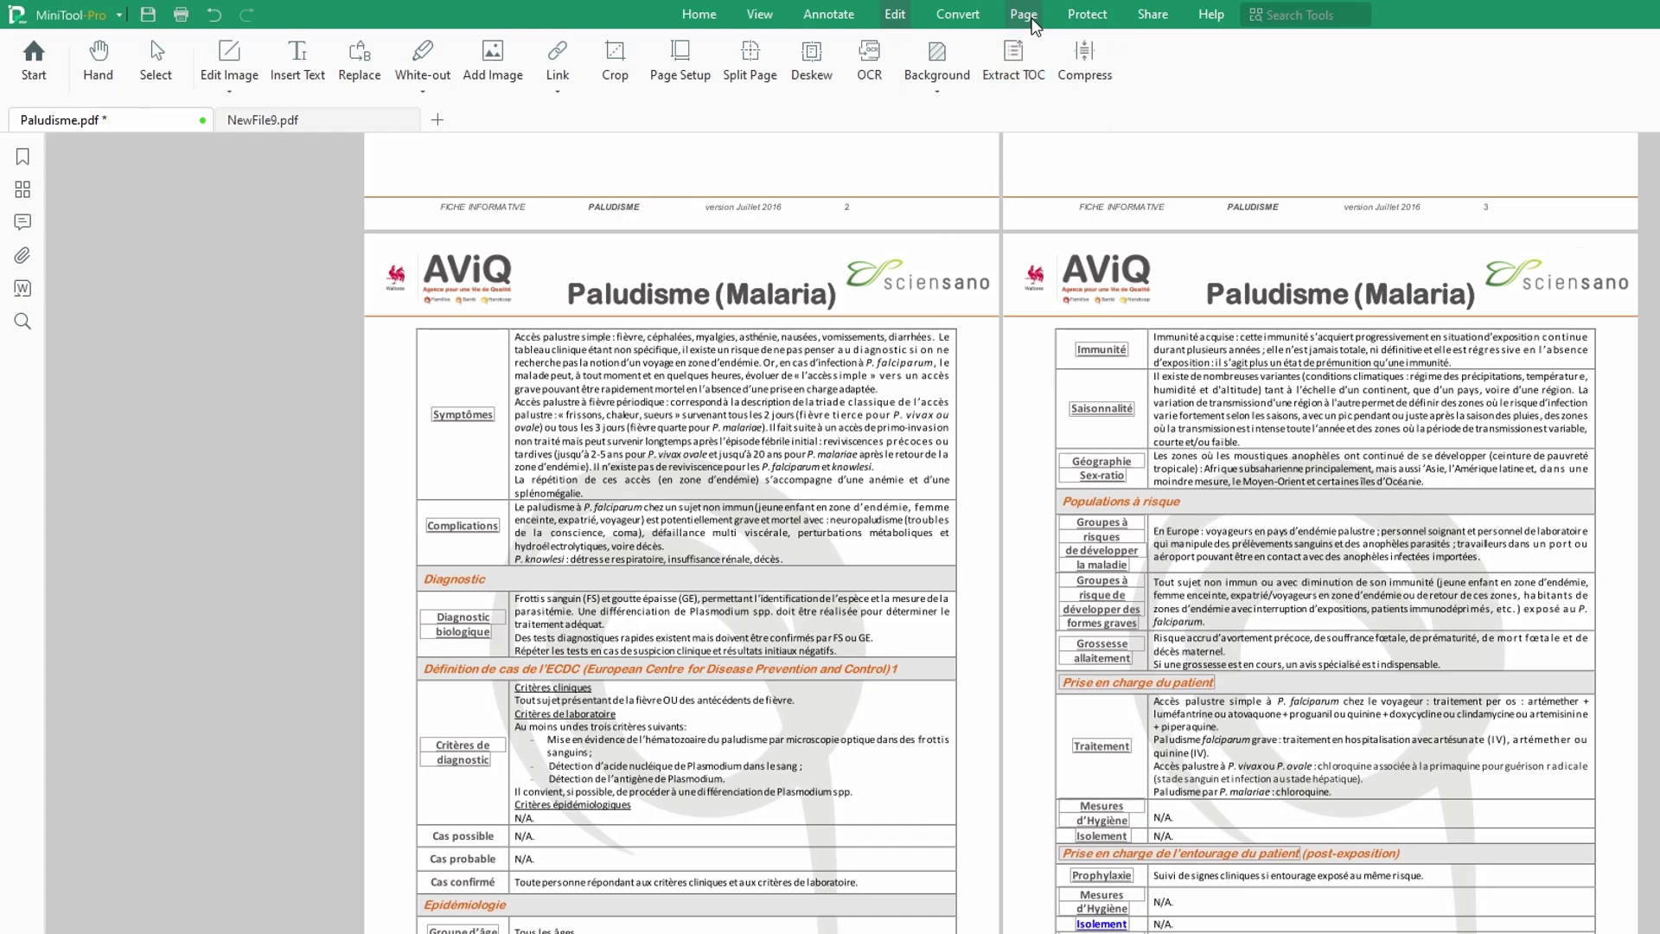
Step: Switch to page management and scroll through the page thumbnails
click(1024, 15)
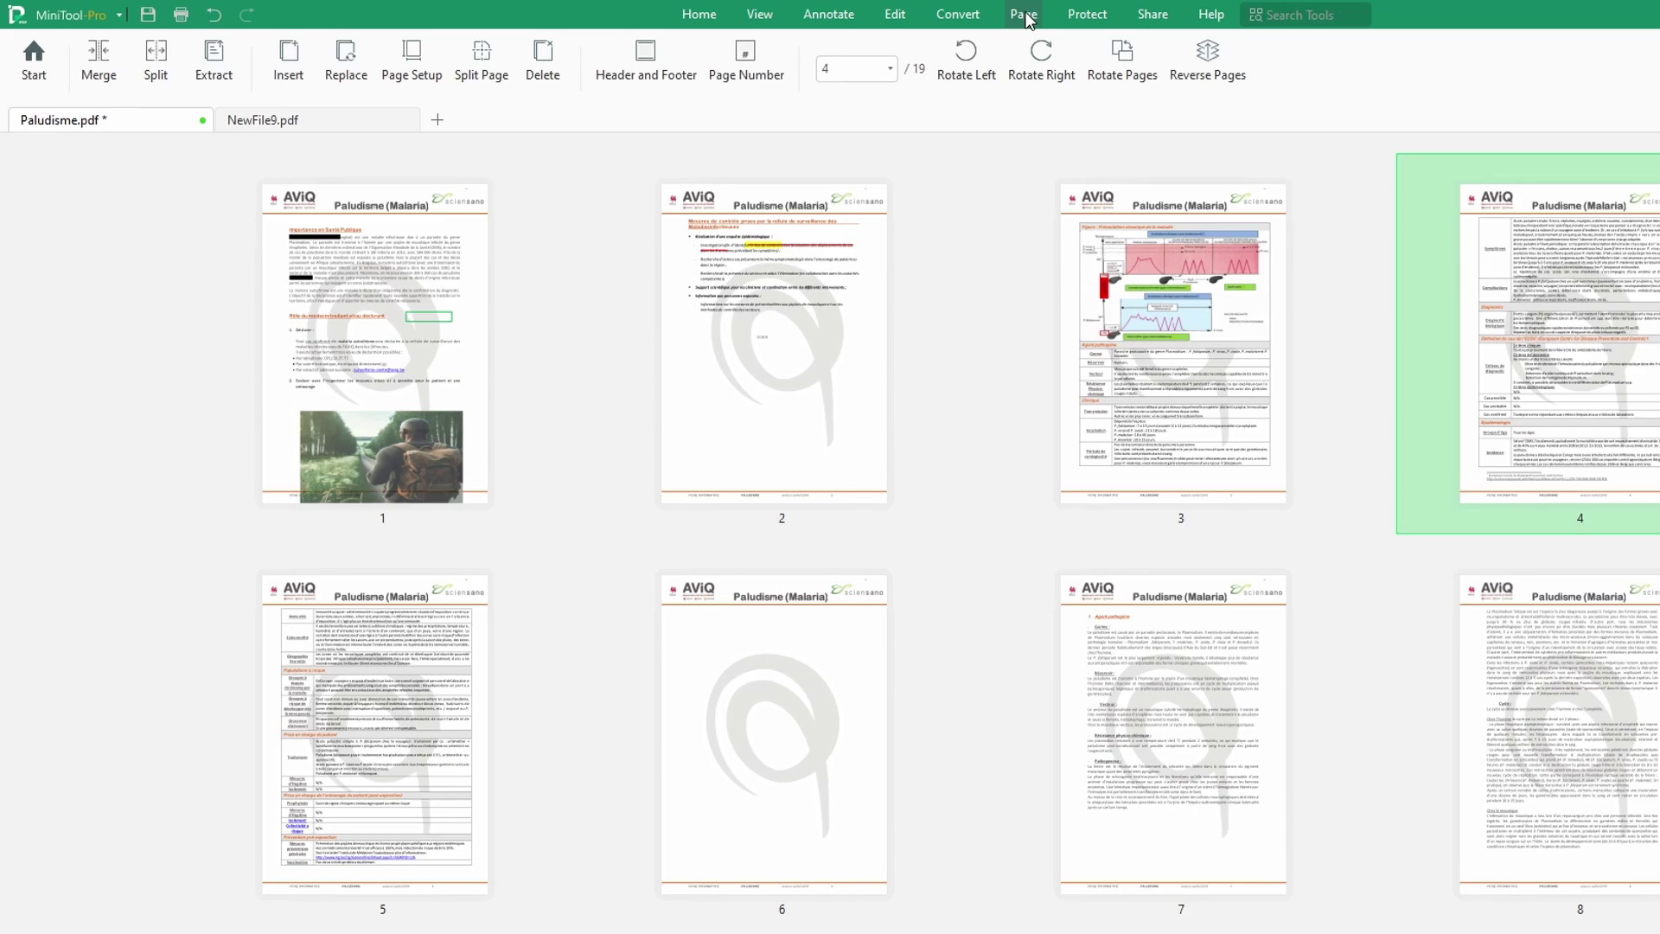
scroll(1400, 531, down, 6)
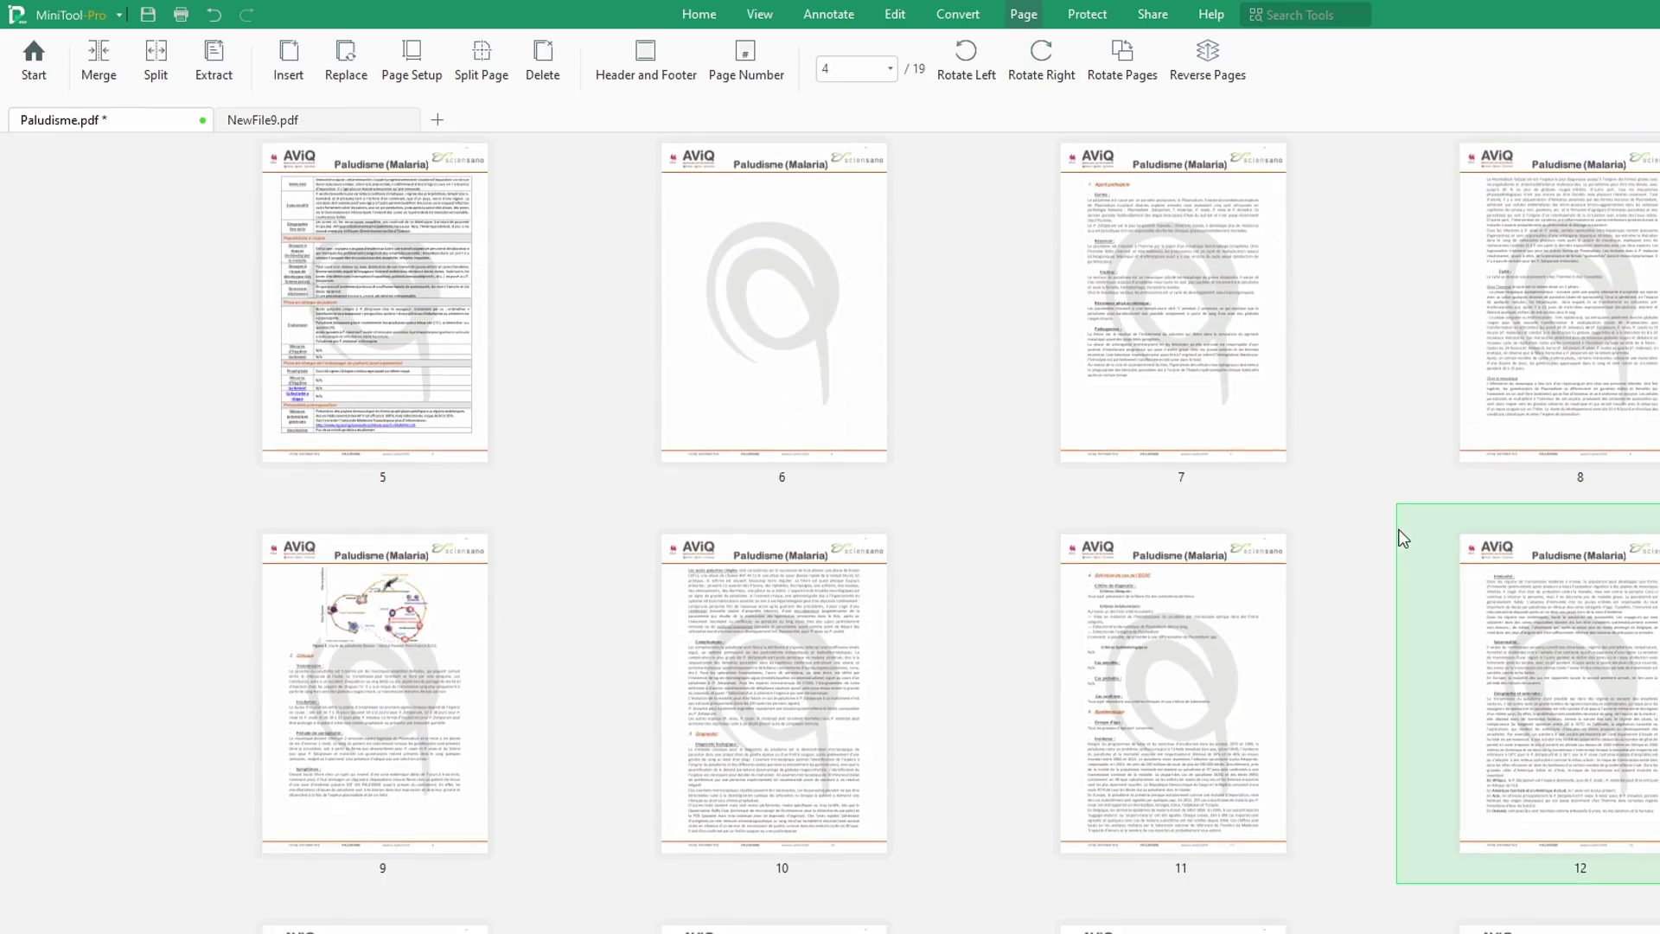
scroll(1401, 531, down, 4)
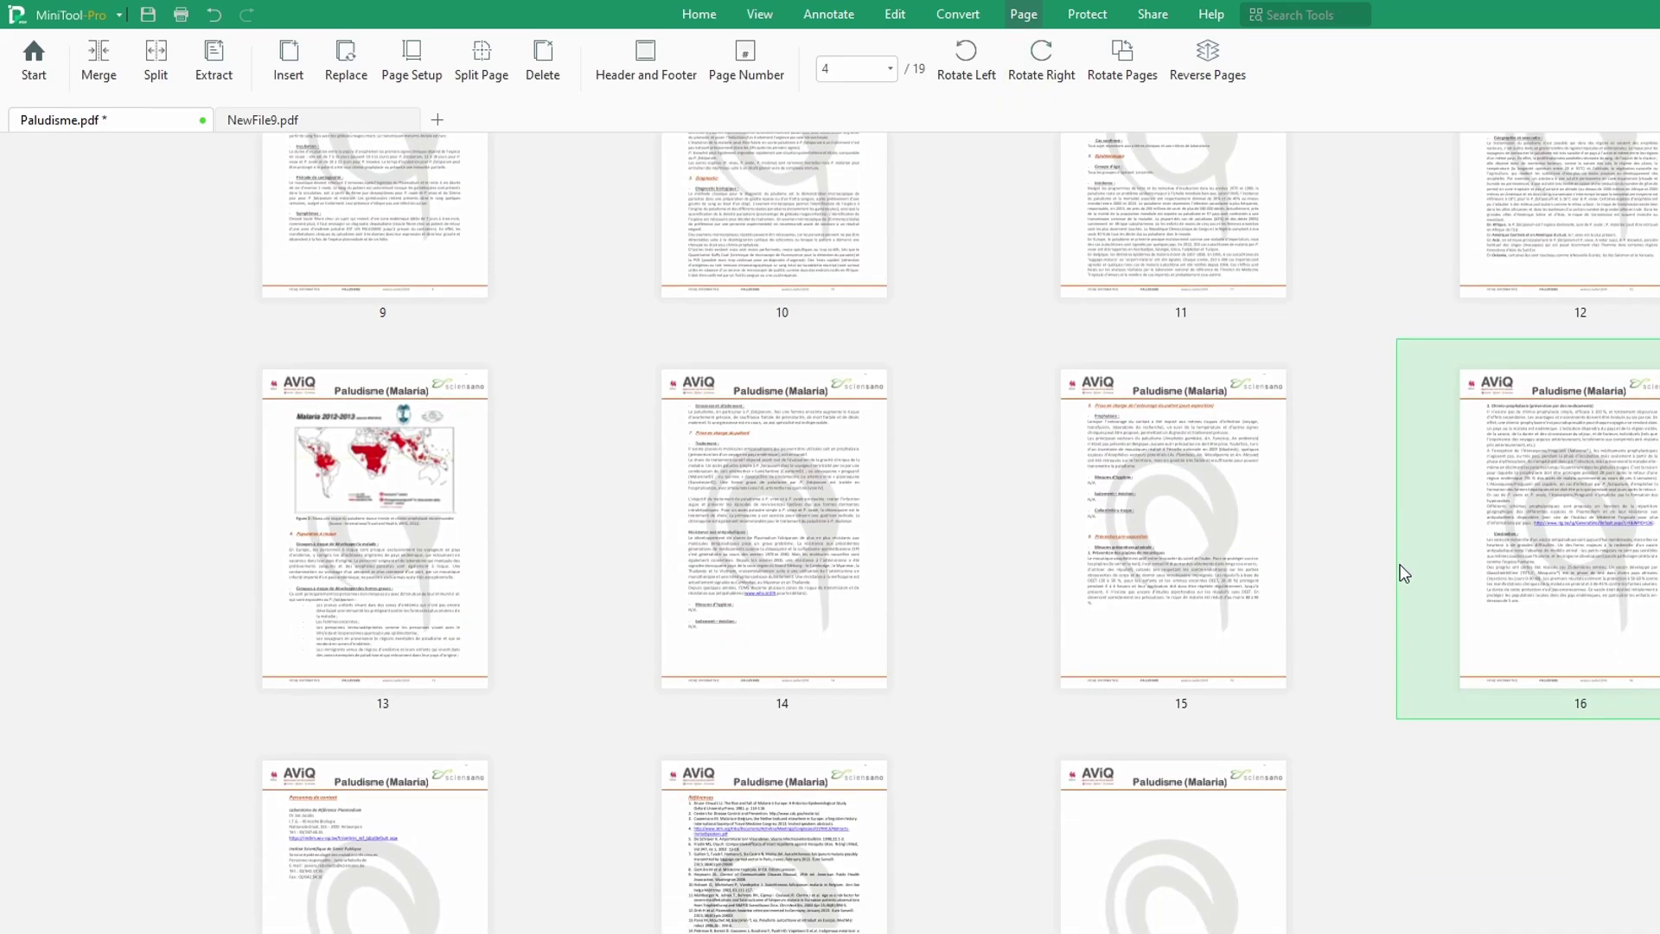
scroll(1392, 600, up, 9)
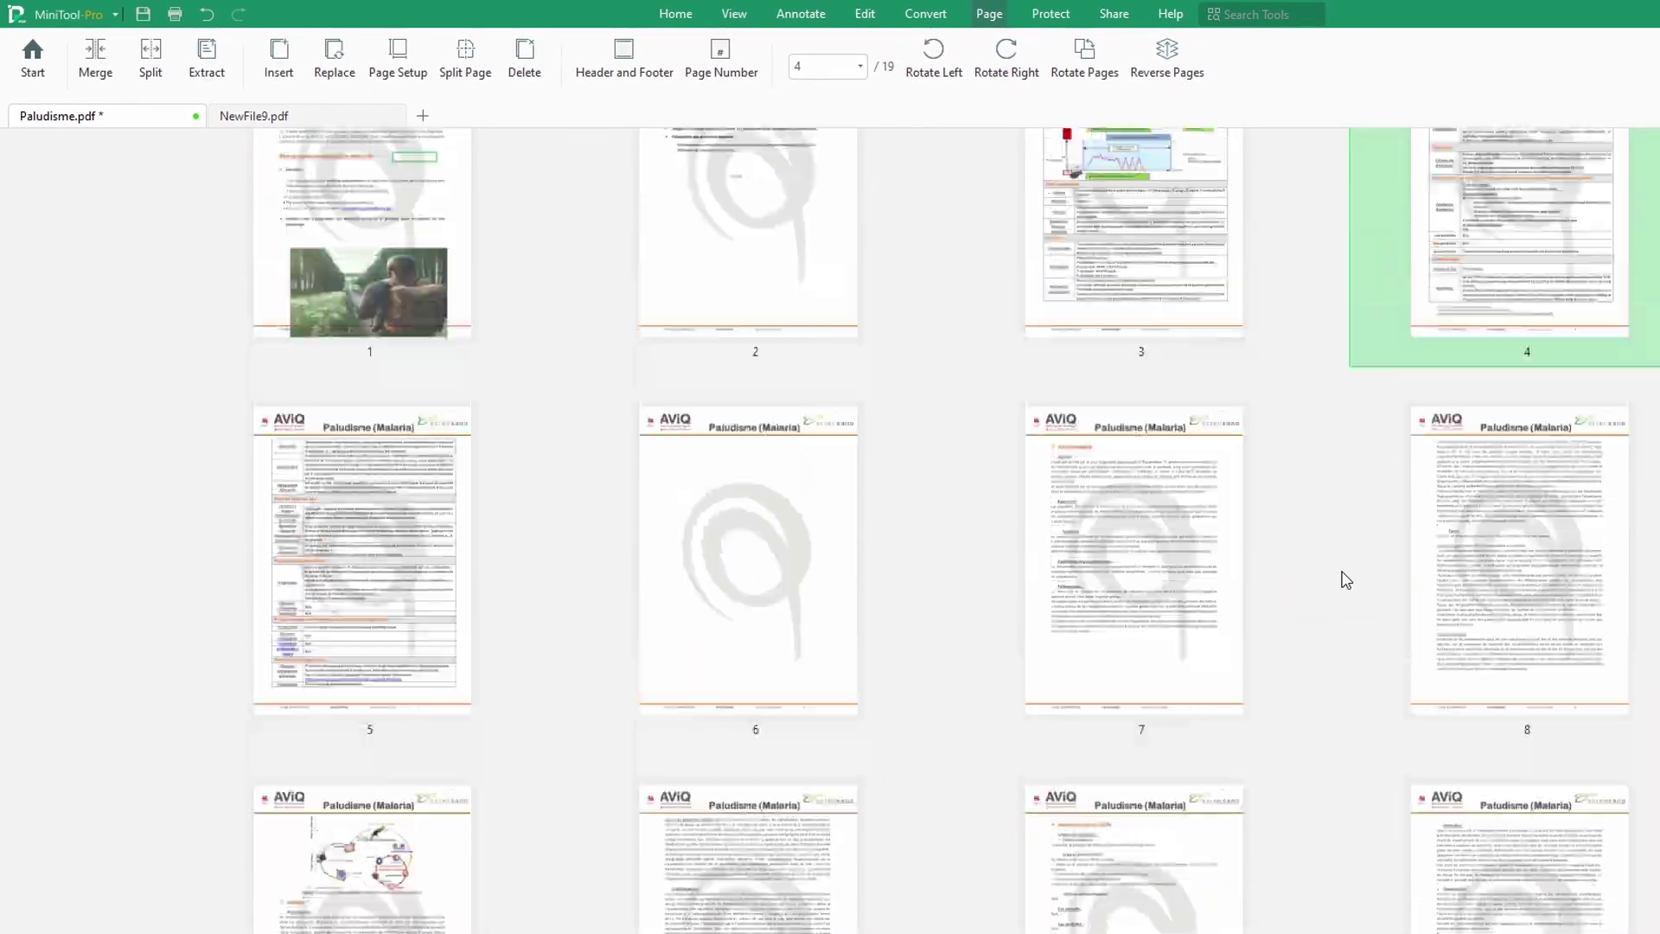
scroll(1346, 579, up, 2)
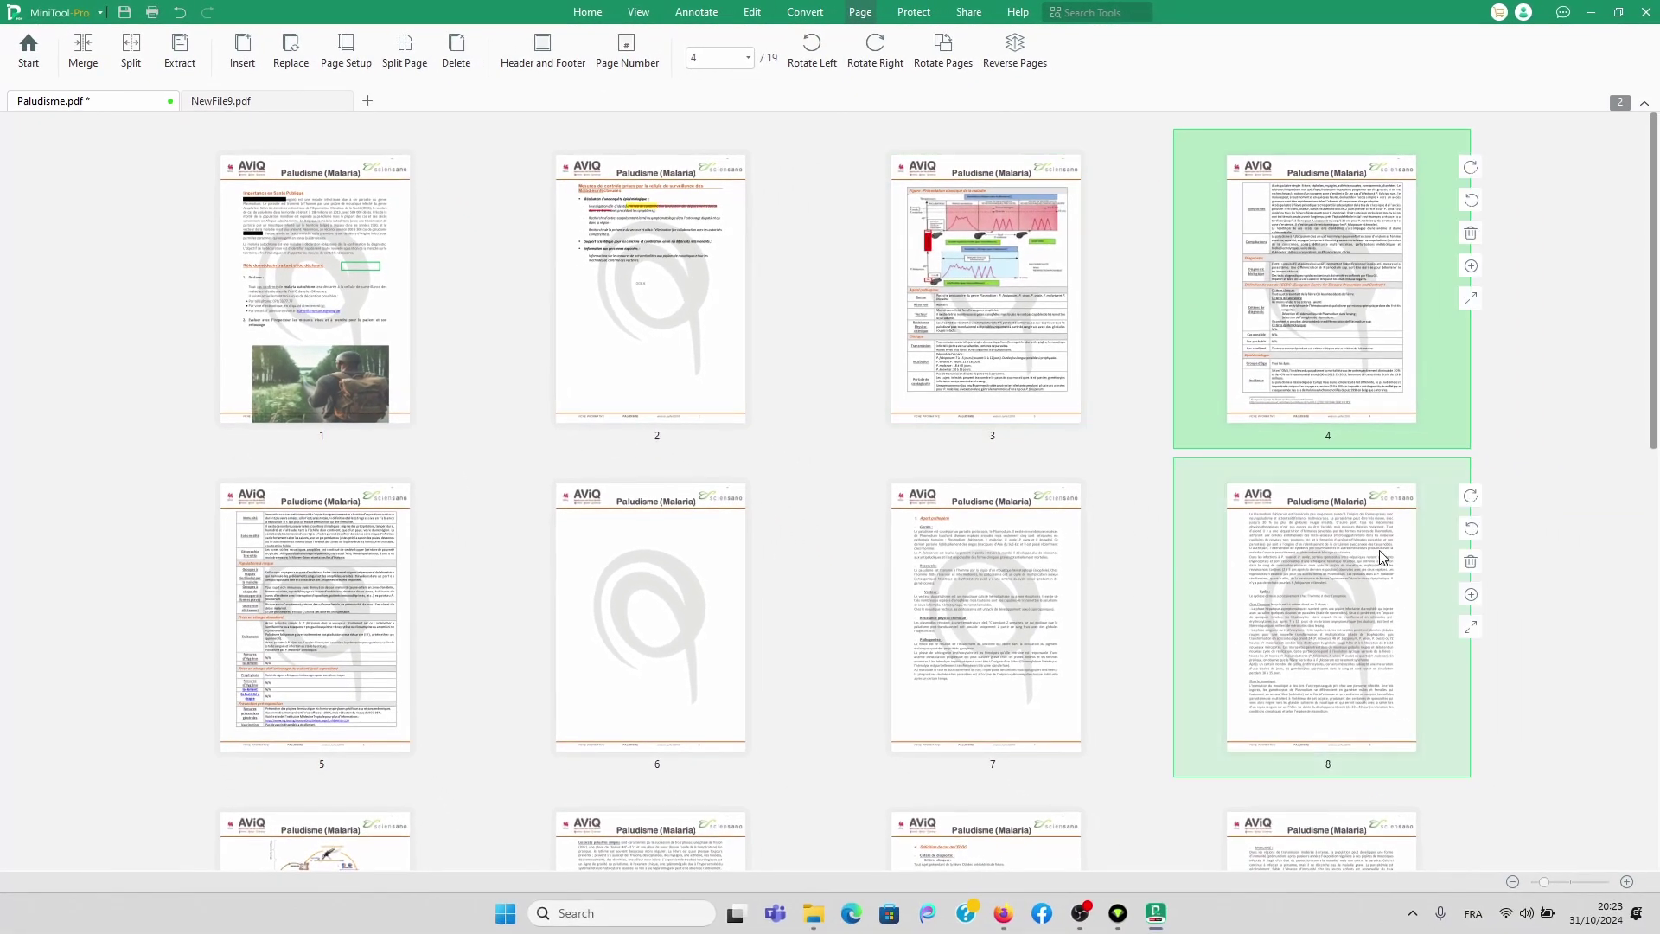
Step: Enlarge the thumbnails to two per row and select page 6
click(1627, 882)
click(1627, 882)
click(1627, 882)
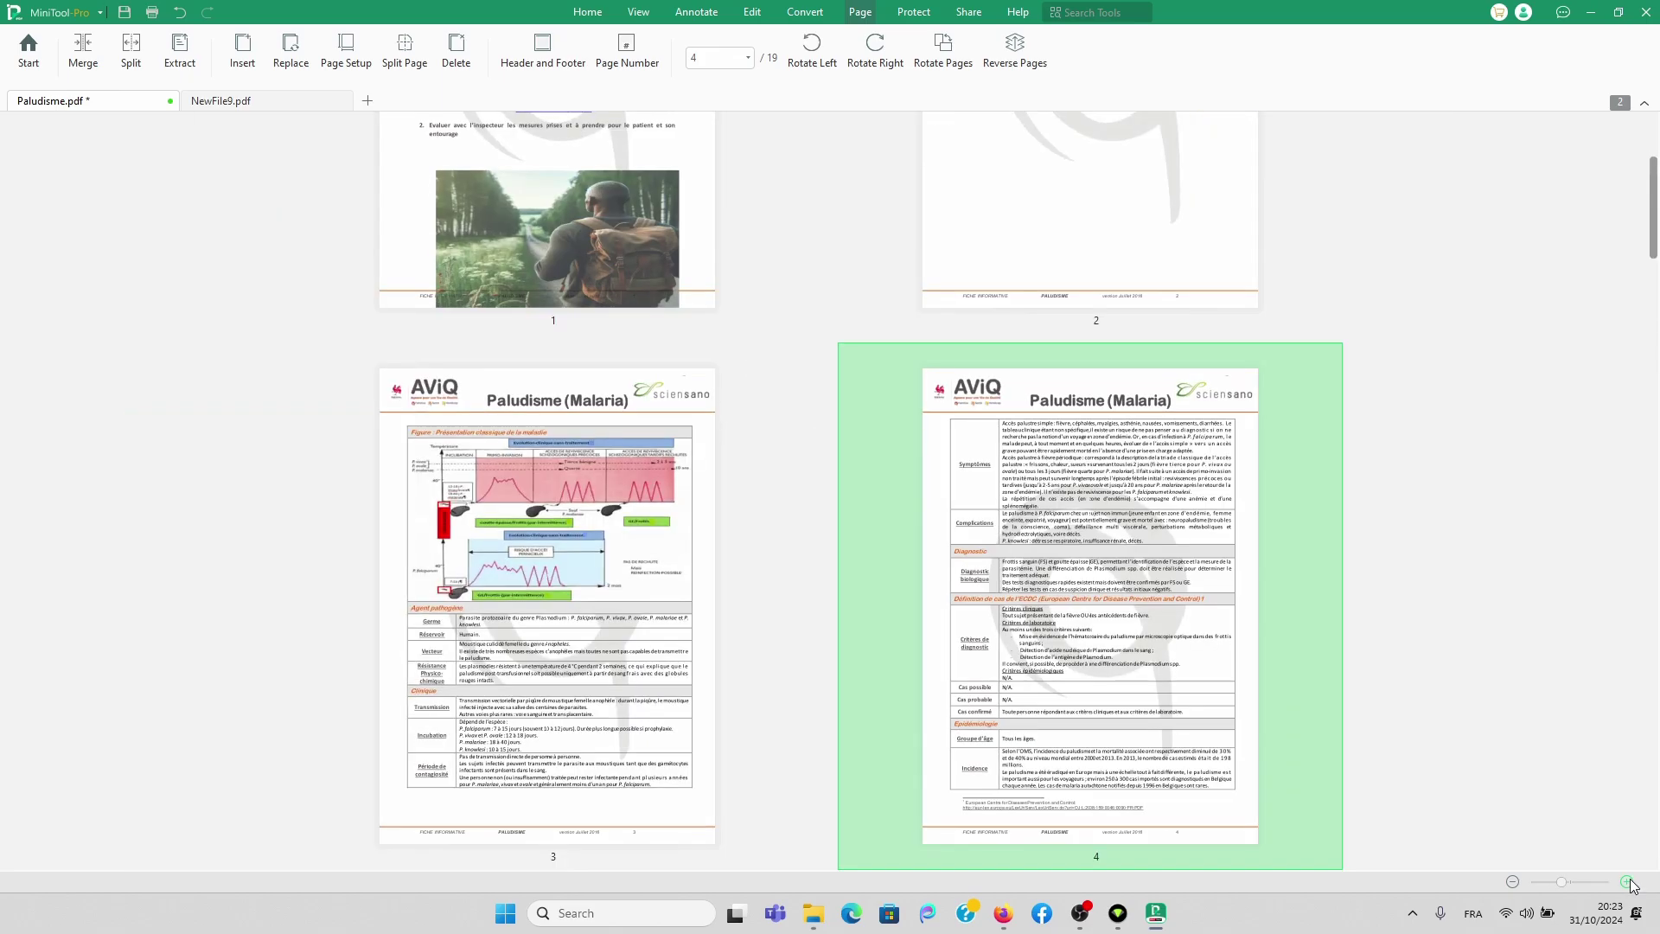
scroll(1193, 542, up, 3)
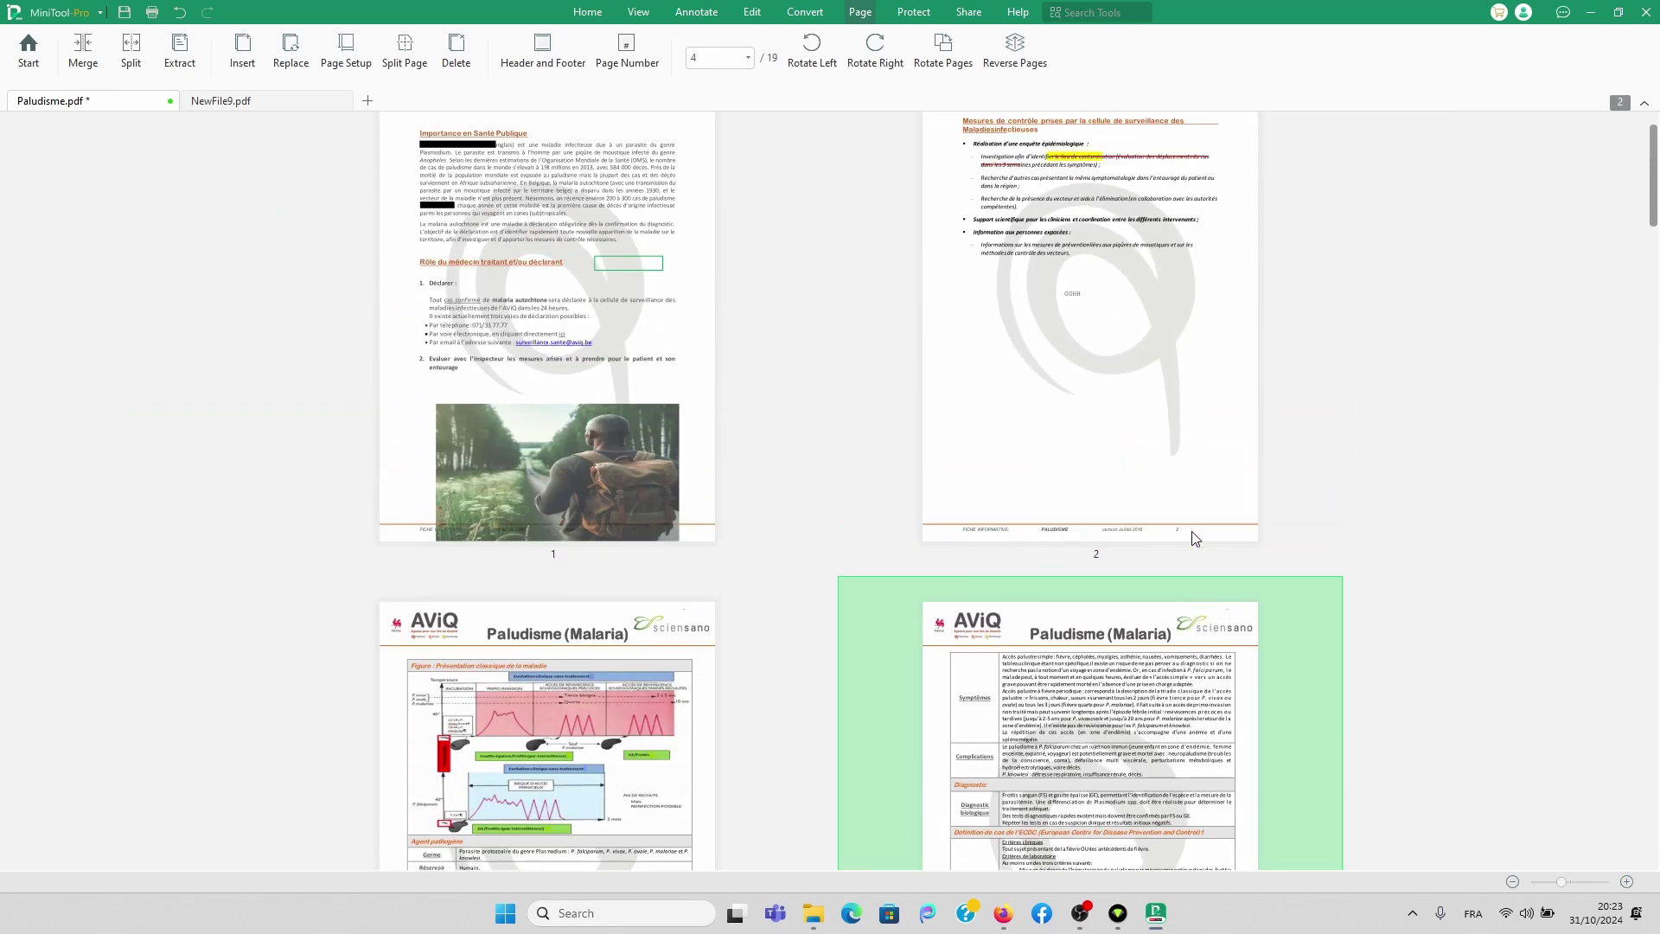
scroll(1198, 501, down, 3)
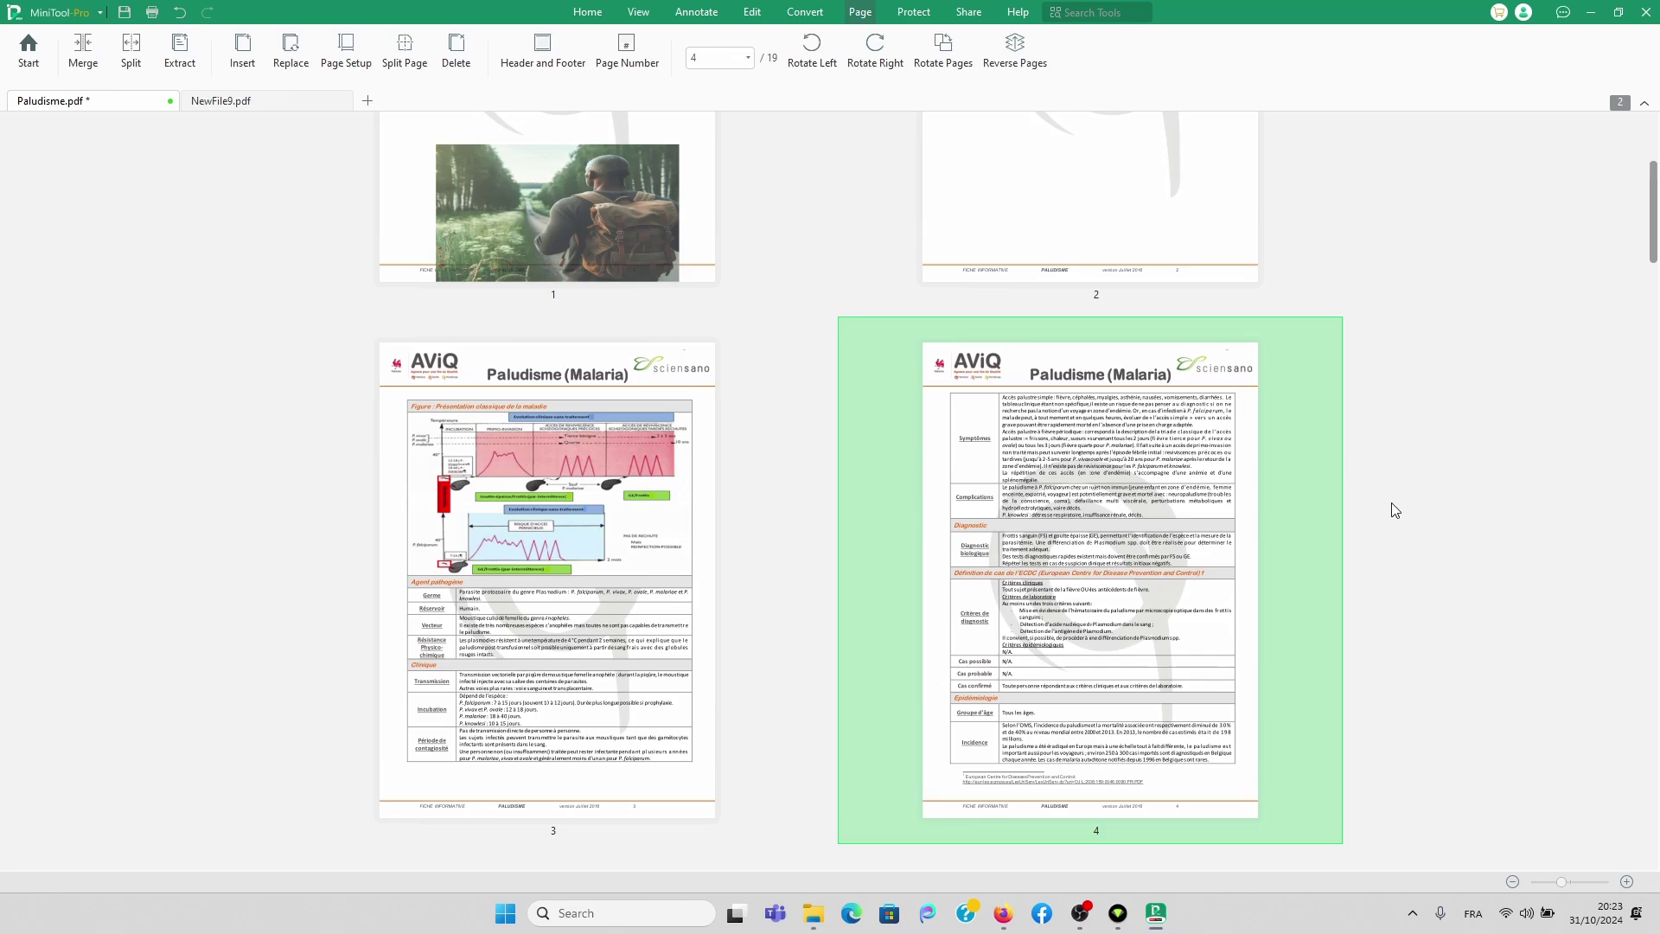
scroll(1392, 501, up, 4)
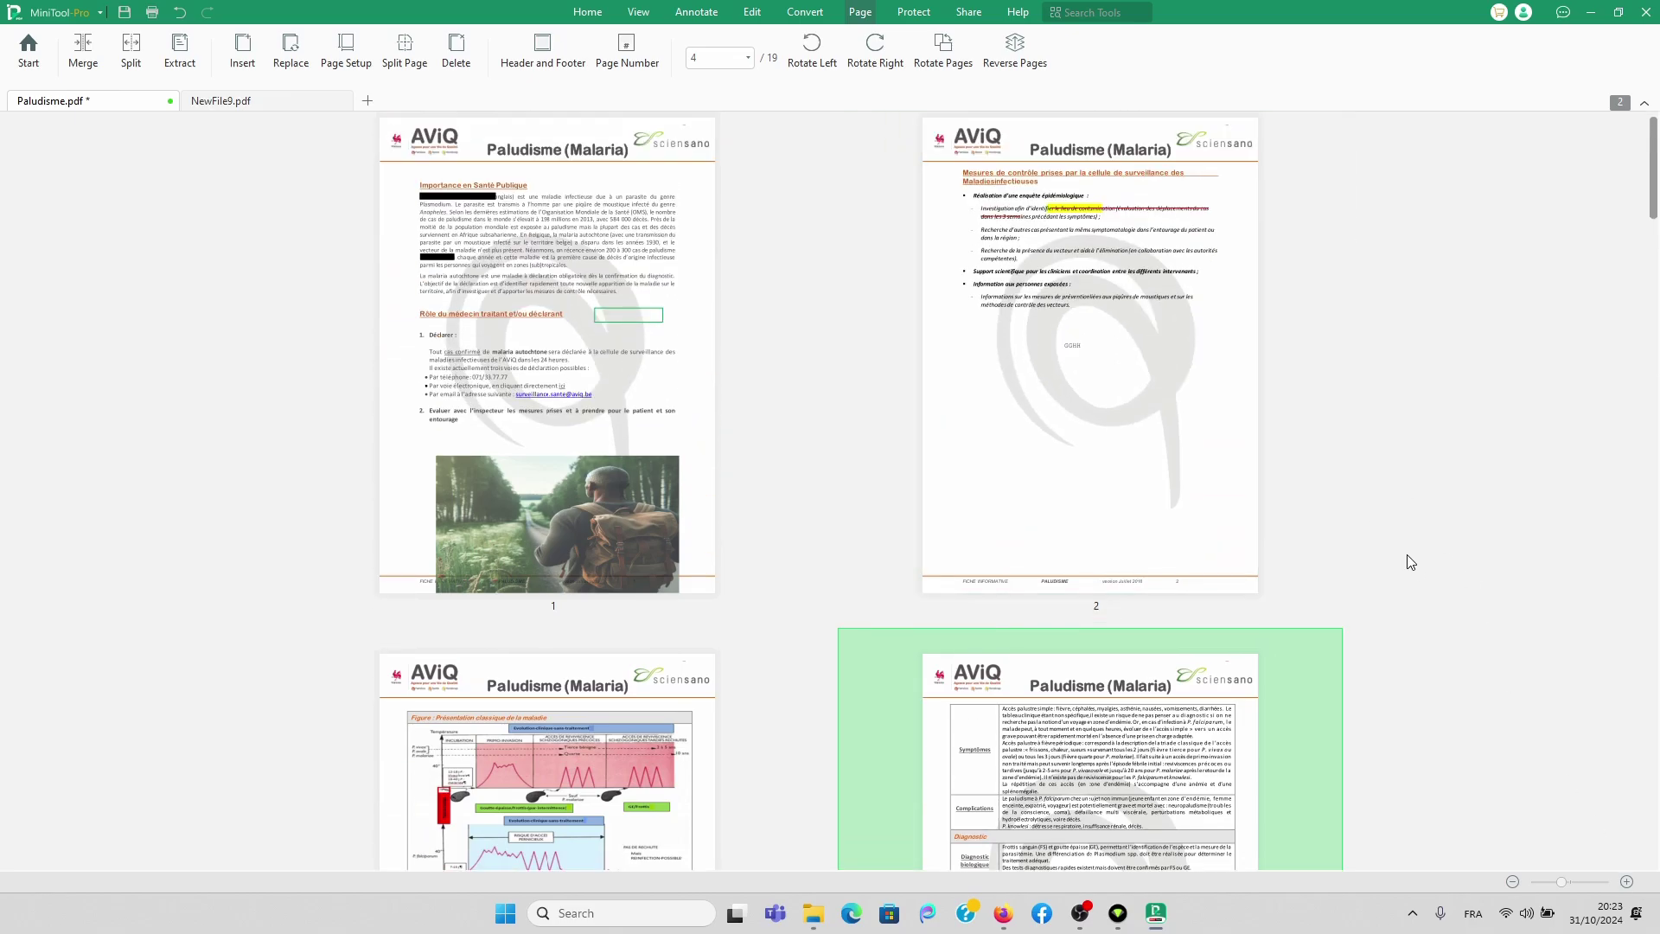
scroll(1453, 493, up, 1)
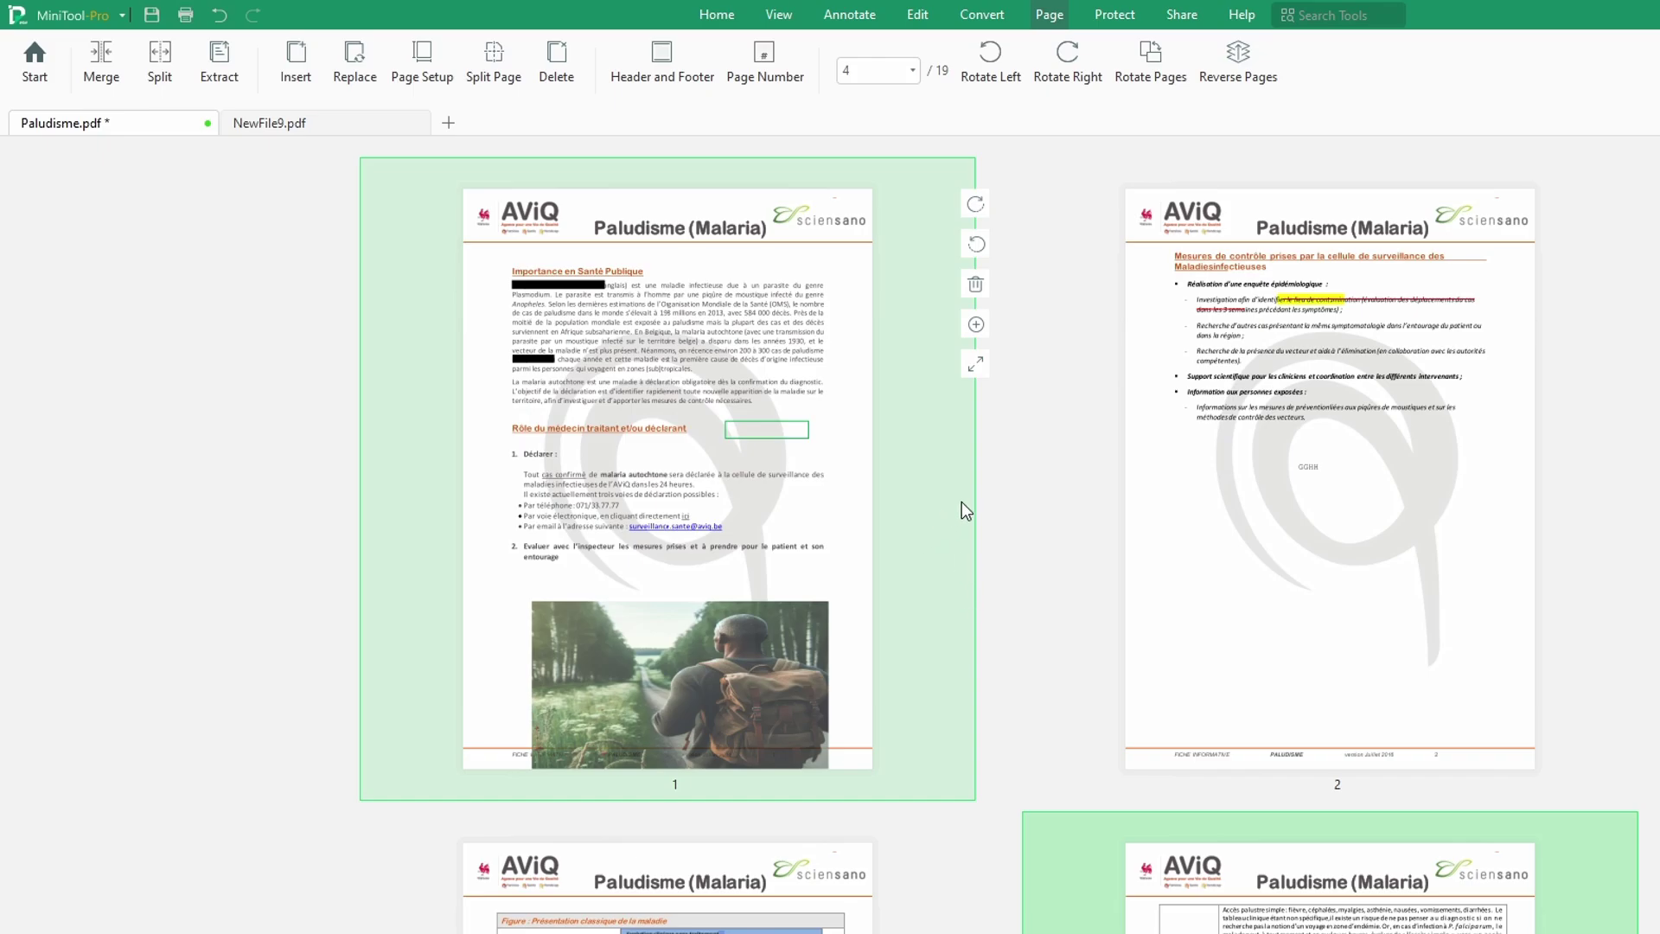
scroll(1327, 747, down, 6)
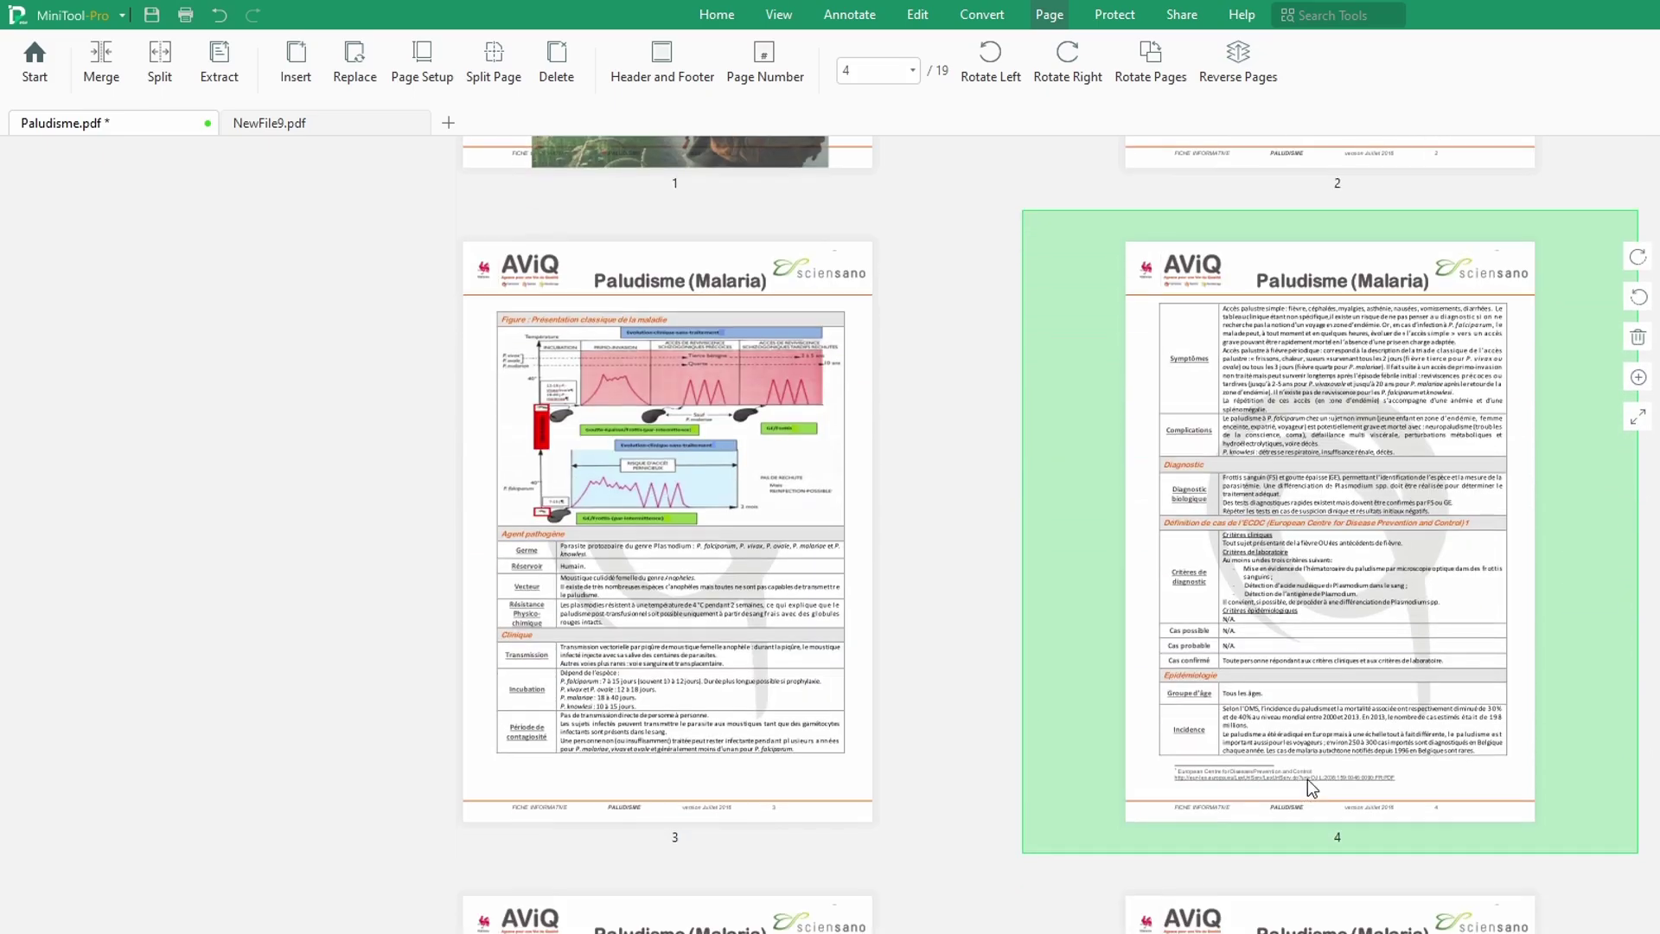
click(1314, 871)
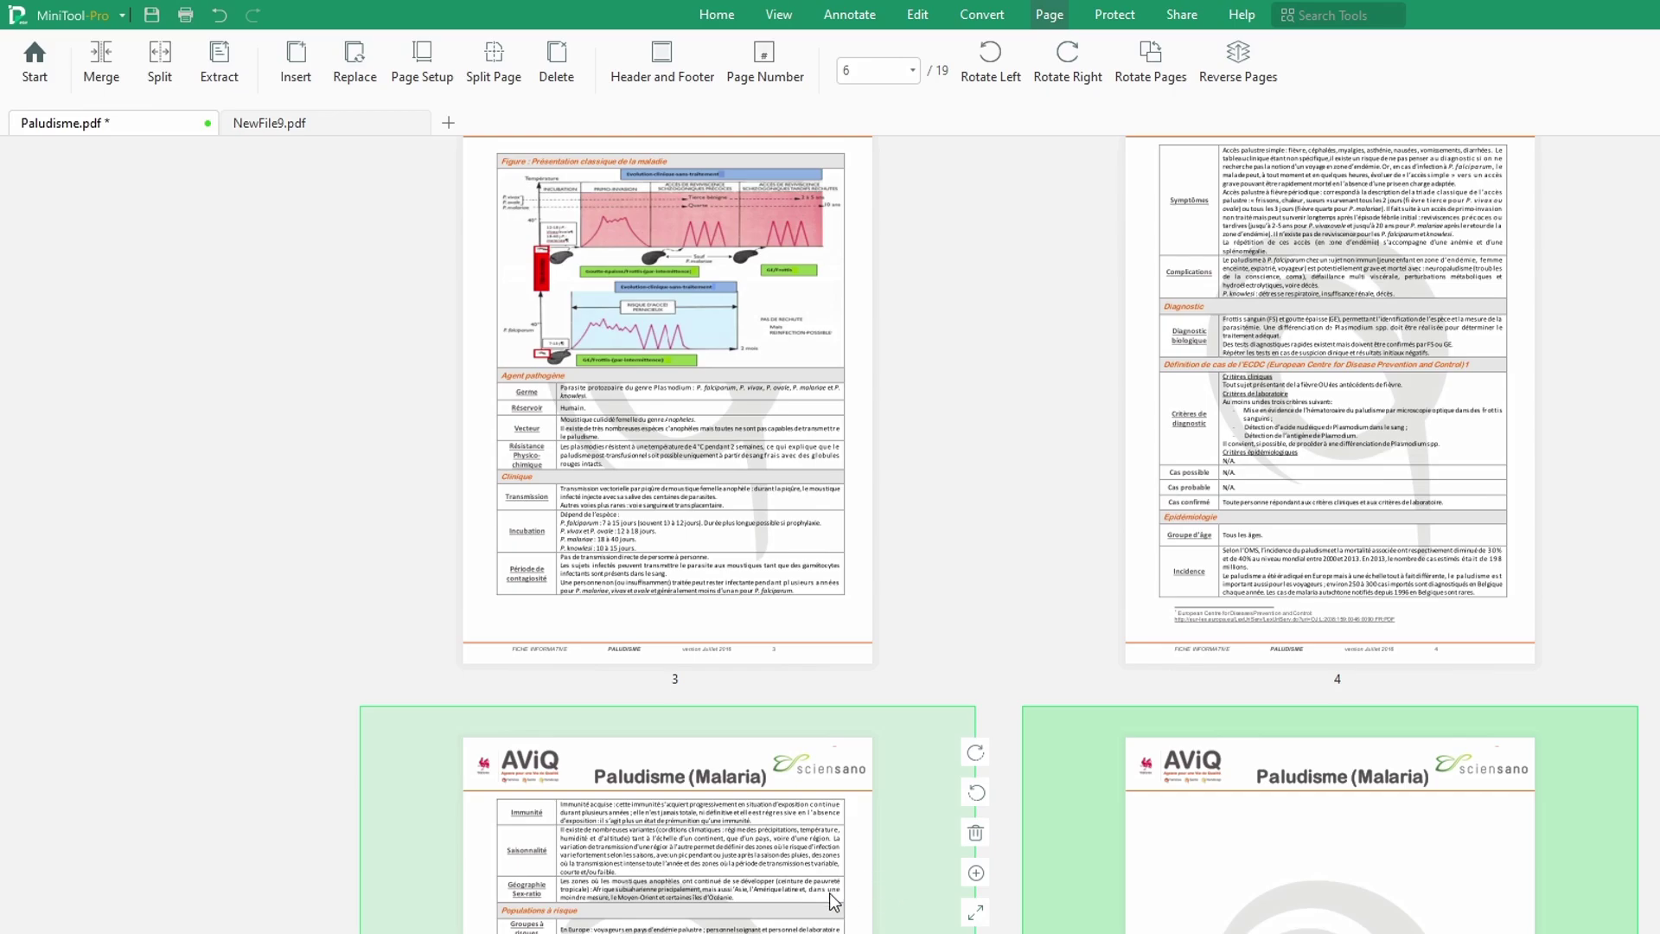
Step: Delete pages 5 and 6, accepting the irreversible deletion warning
ctrl+click(833, 901)
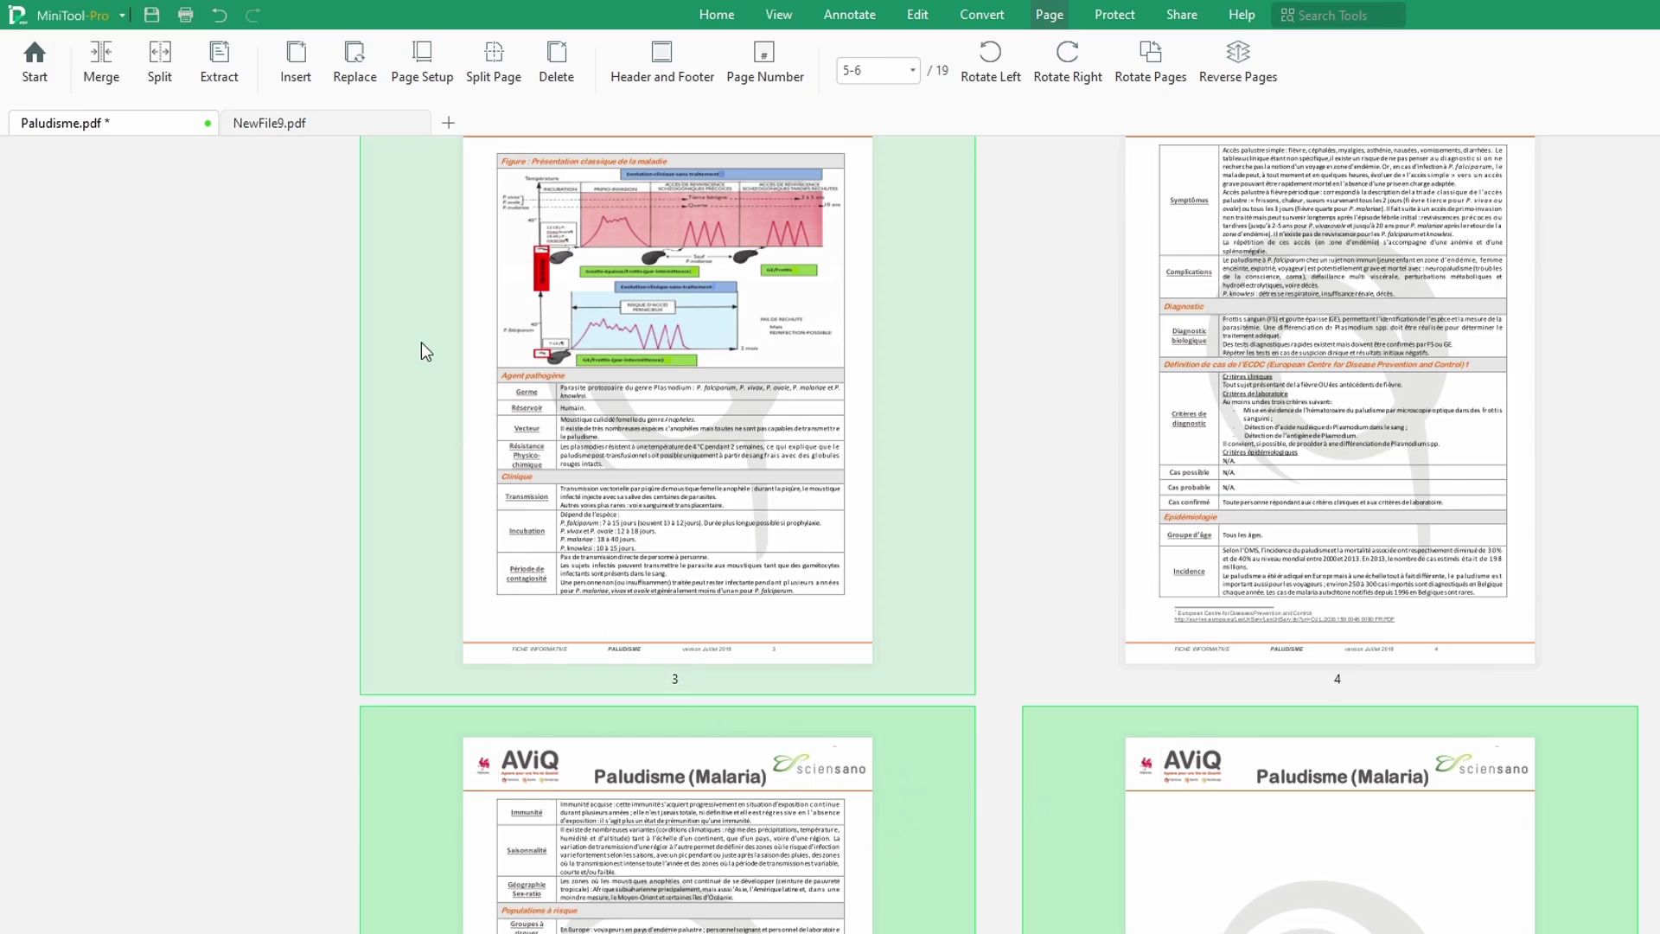
click(558, 65)
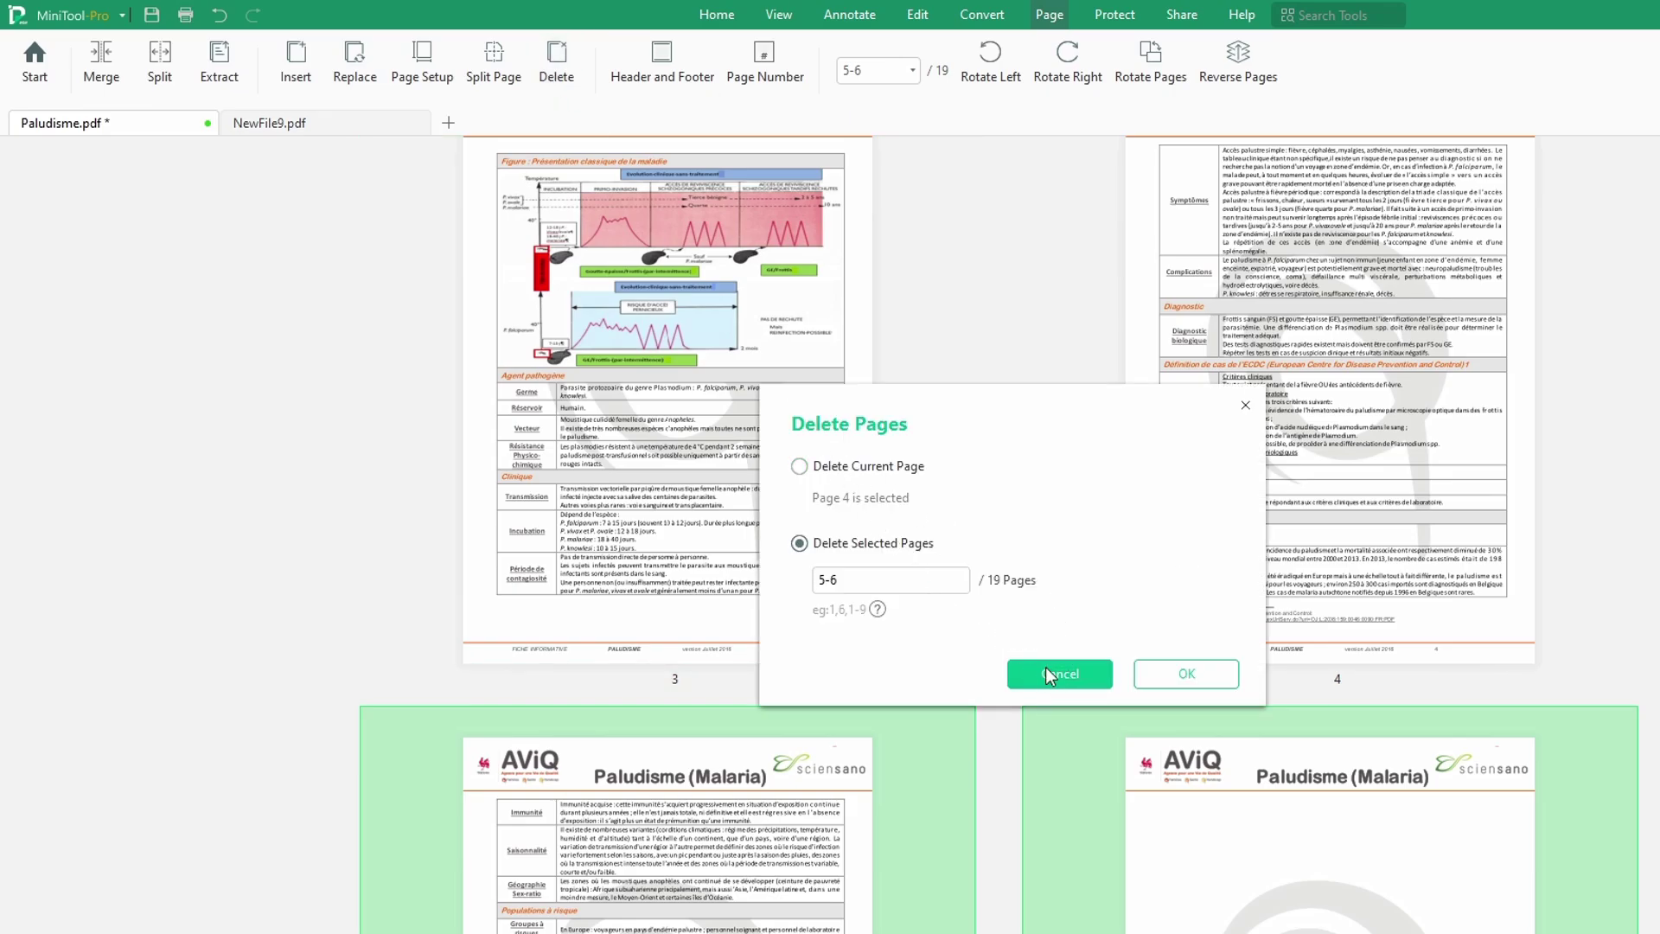
click(1218, 681)
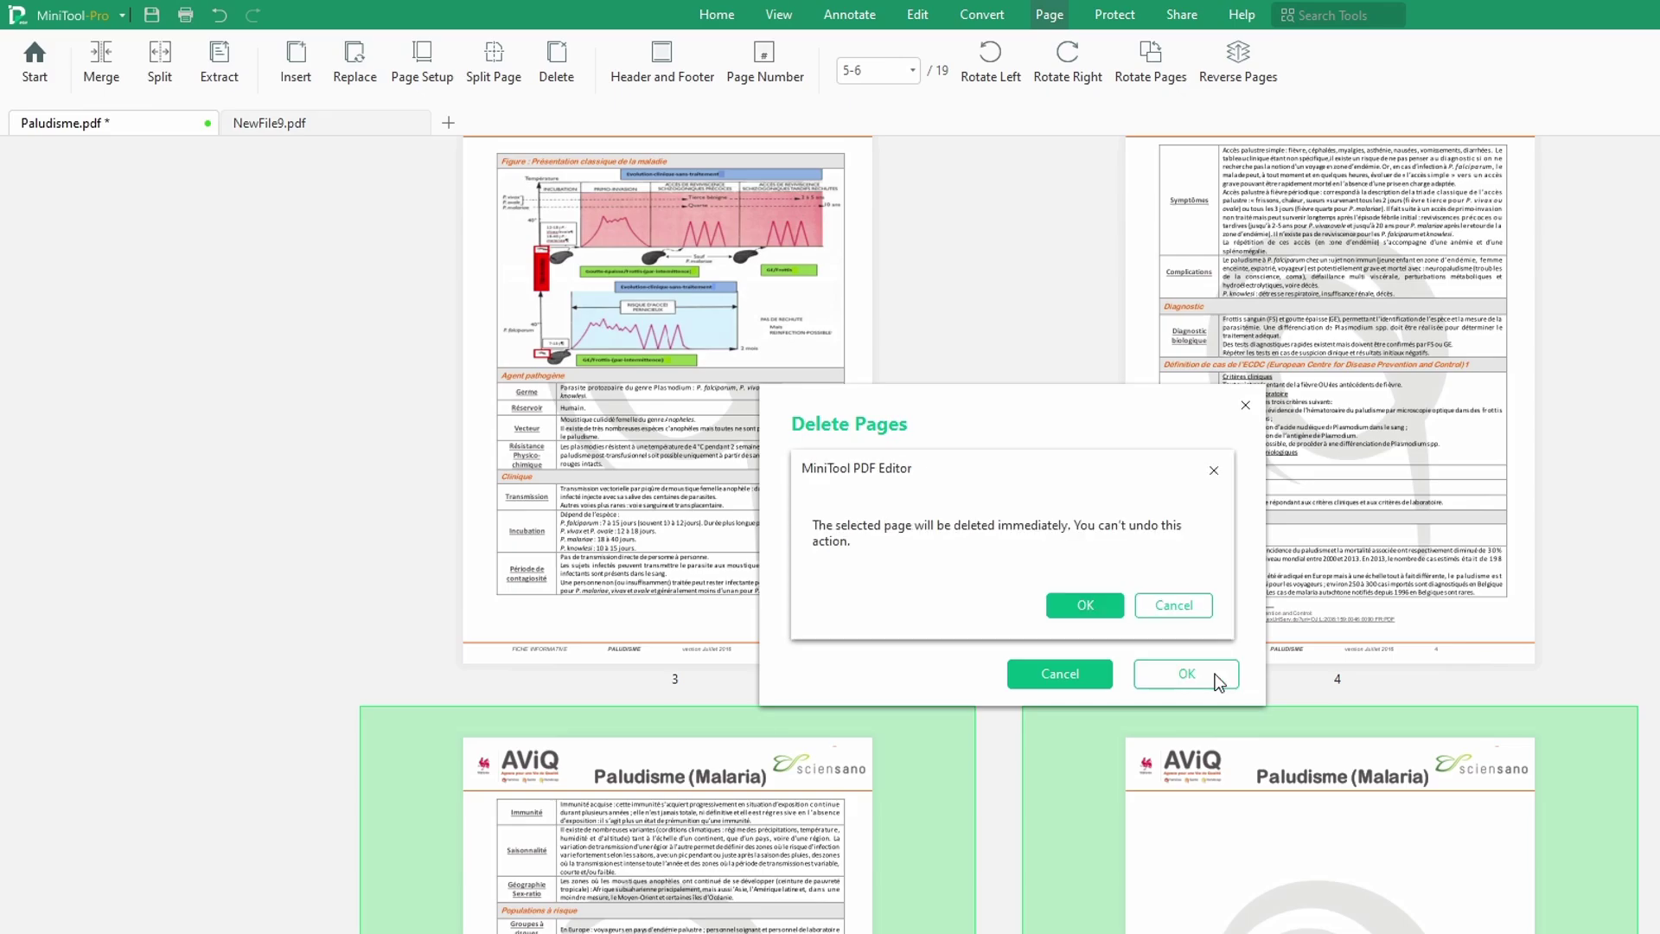
click(1112, 600)
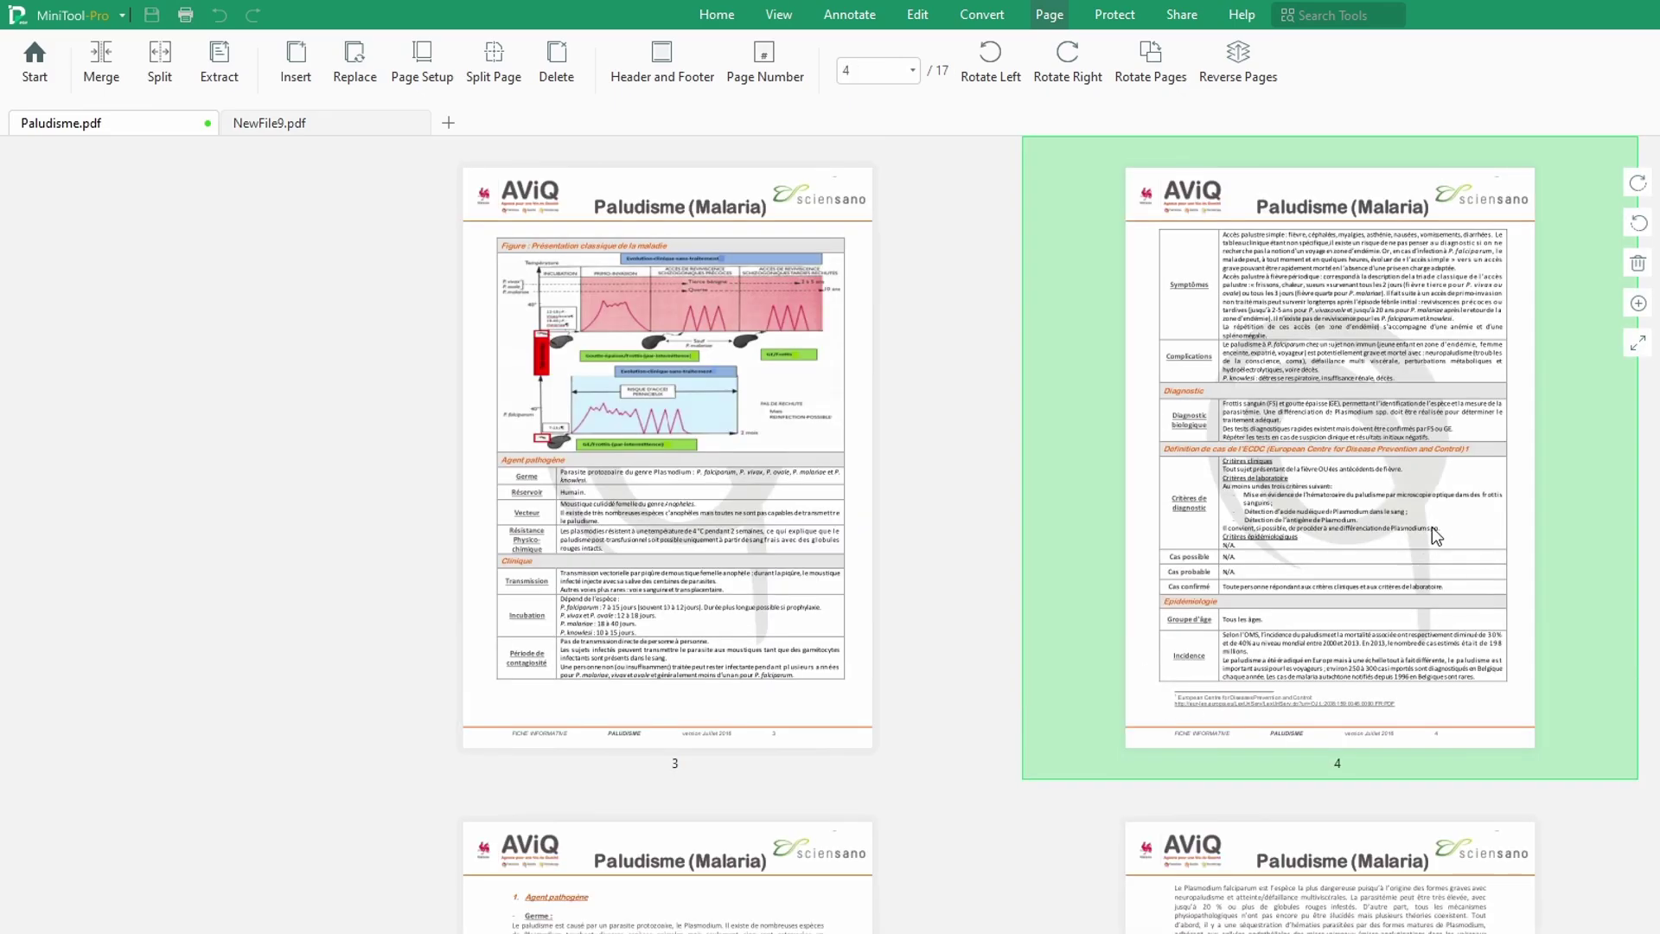
Step: Cancel deleting page 4, then delete page 5 instead
click(1637, 264)
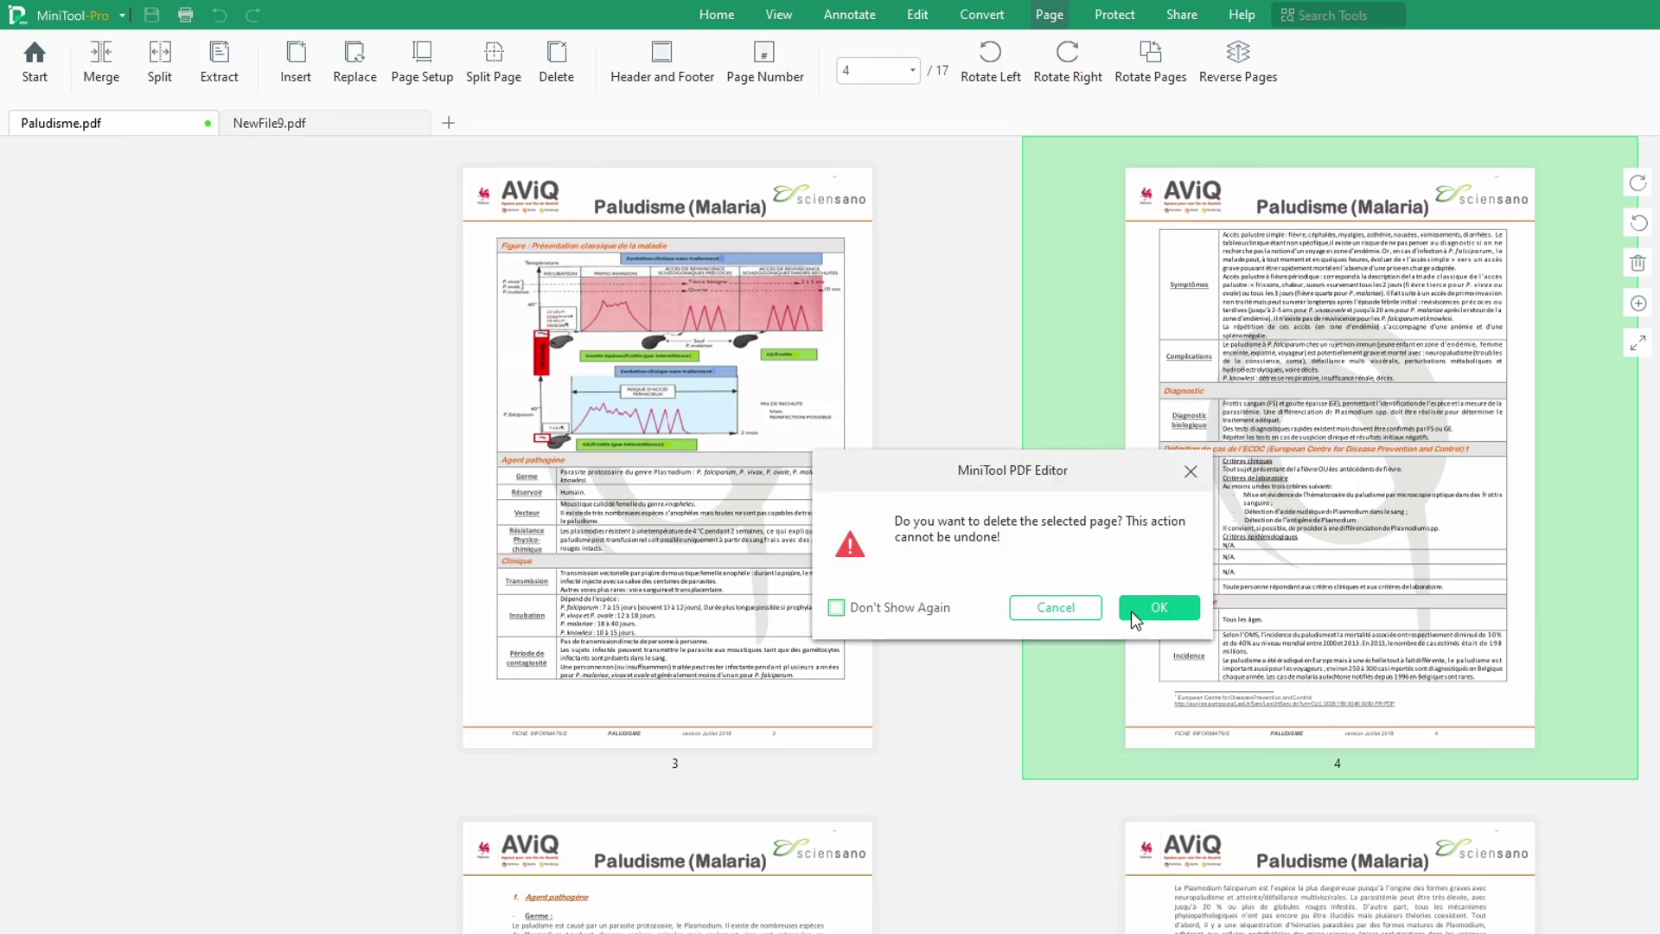
click(1039, 614)
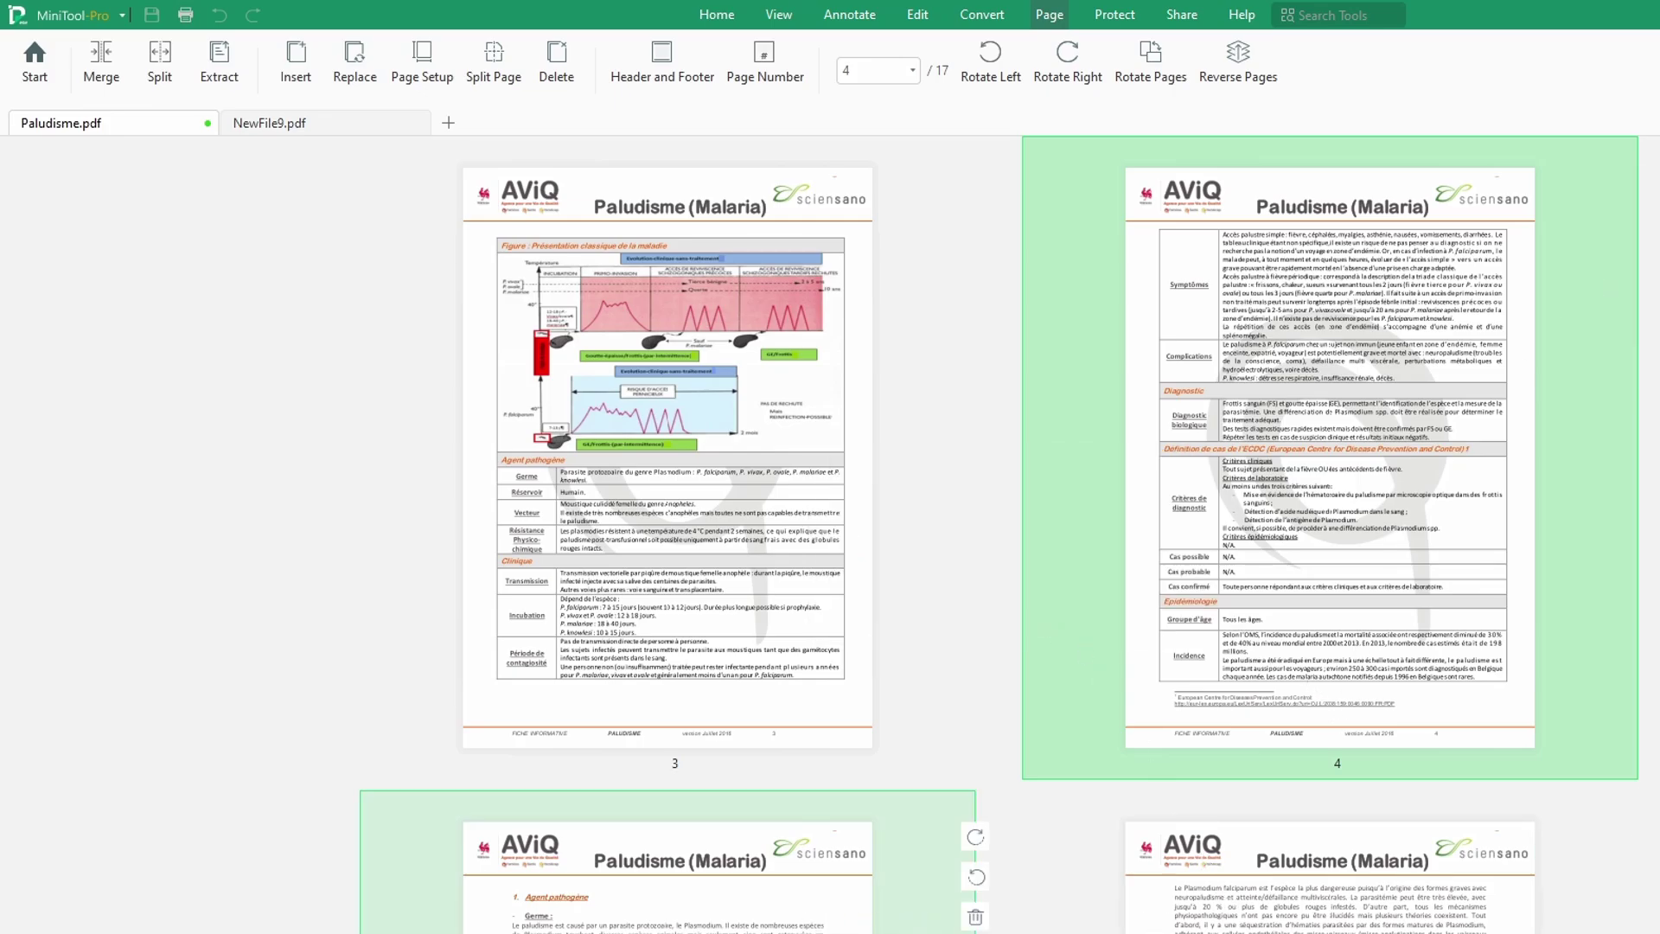
click(947, 809)
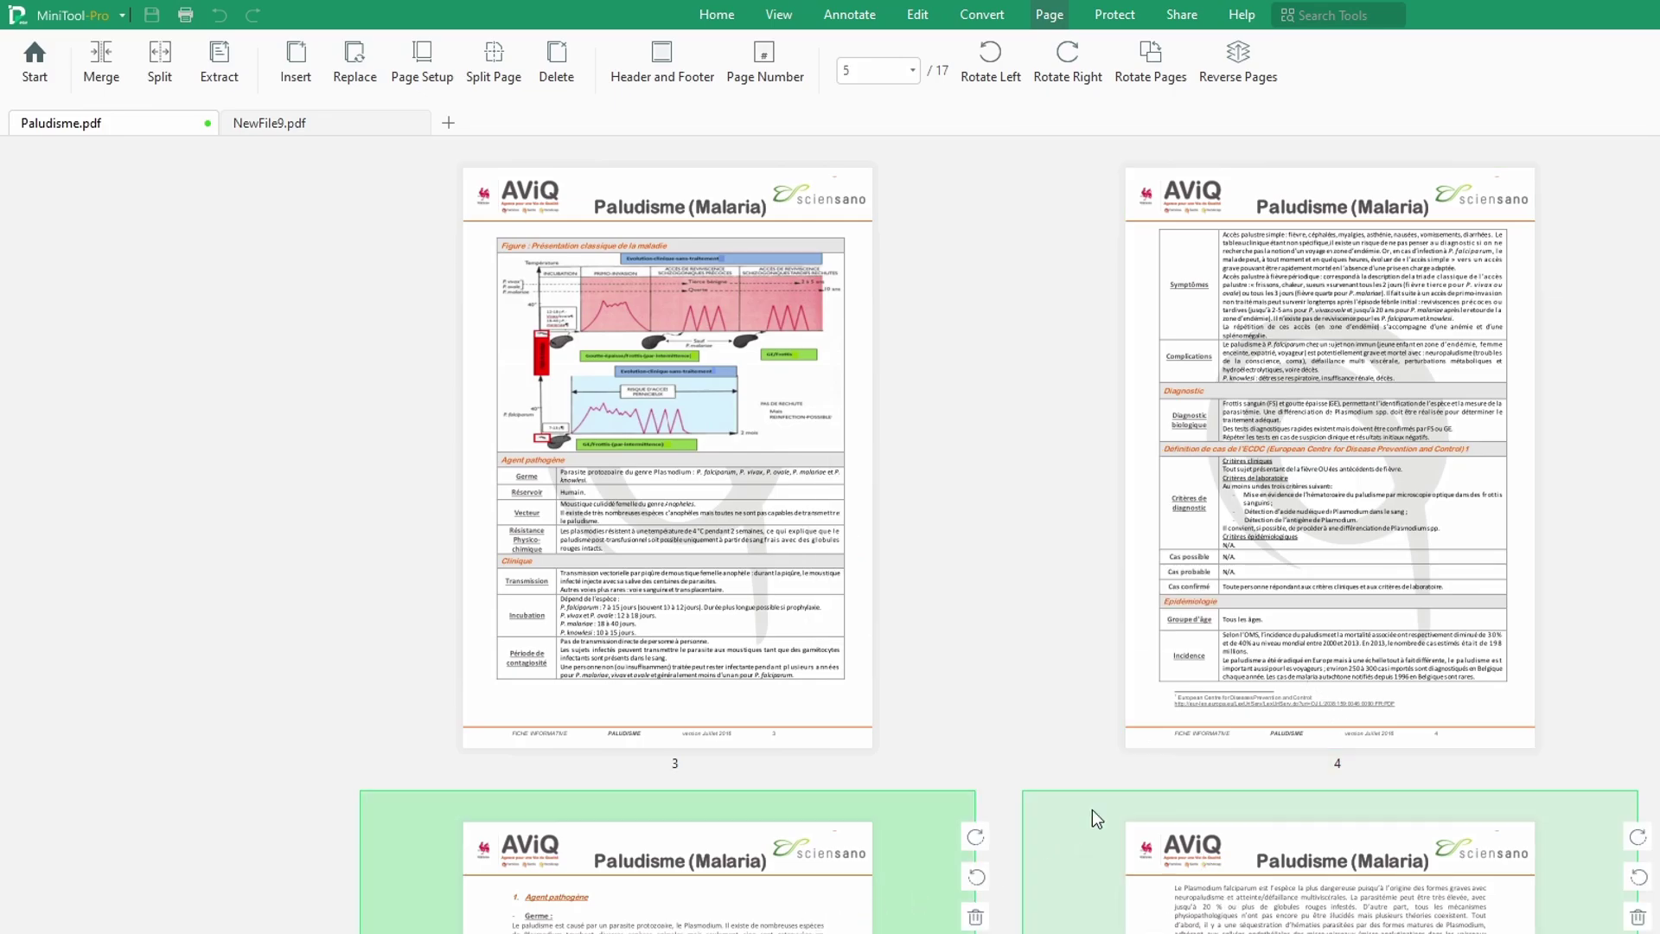
click(978, 917)
click(1152, 605)
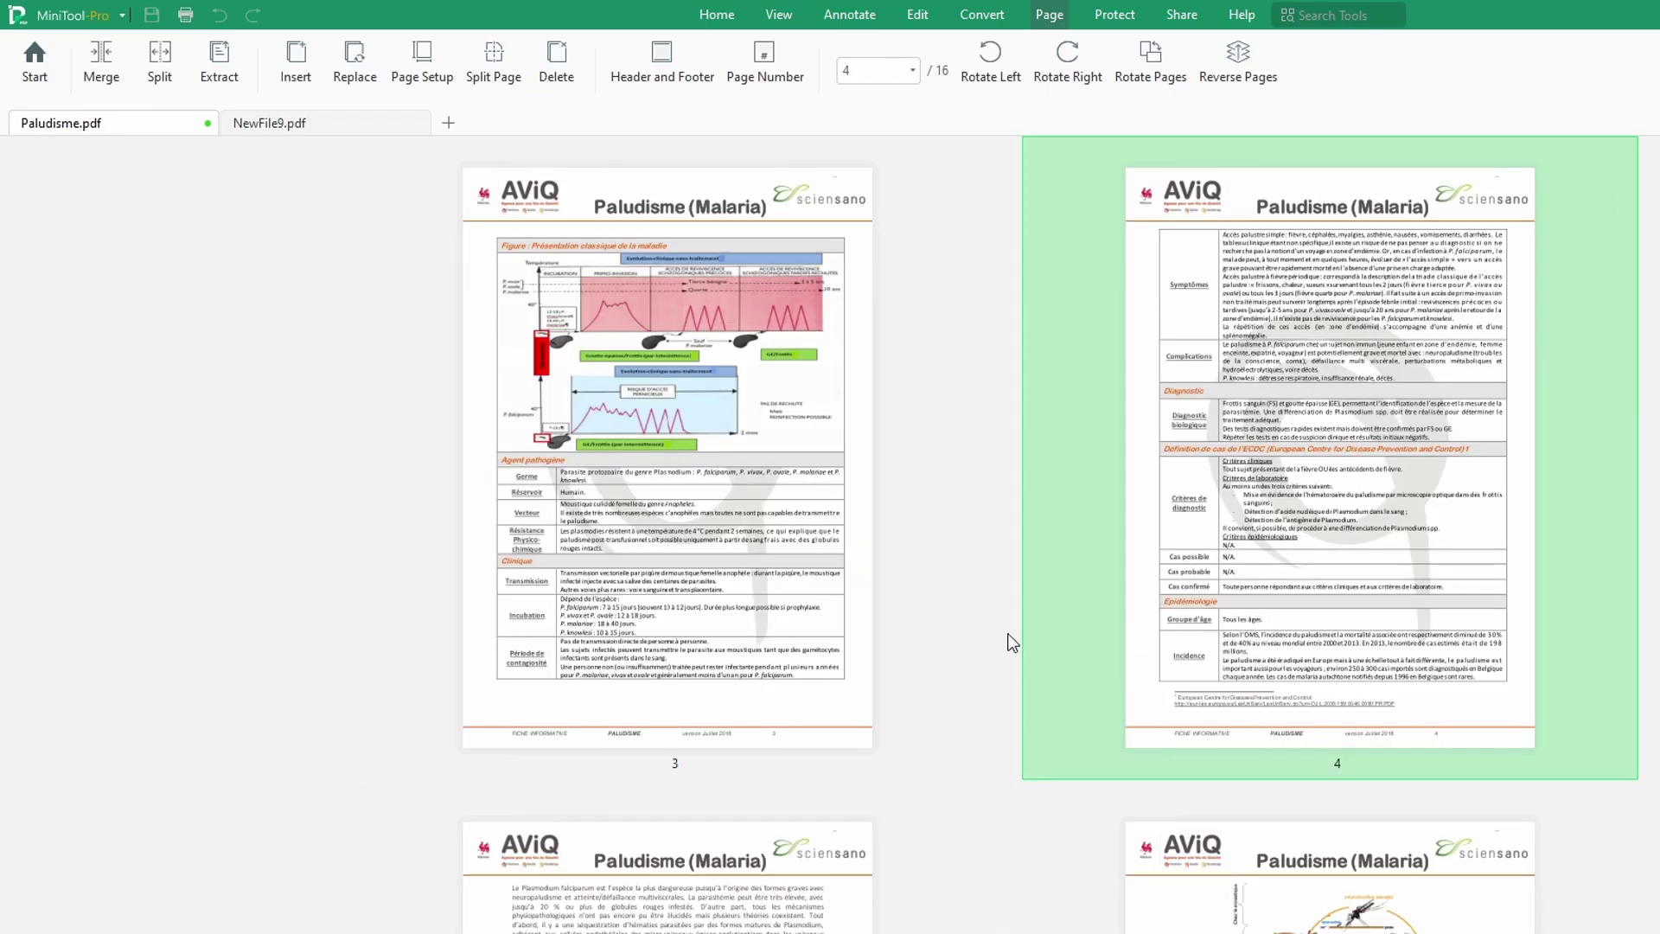
scroll(1005, 616, up, 5)
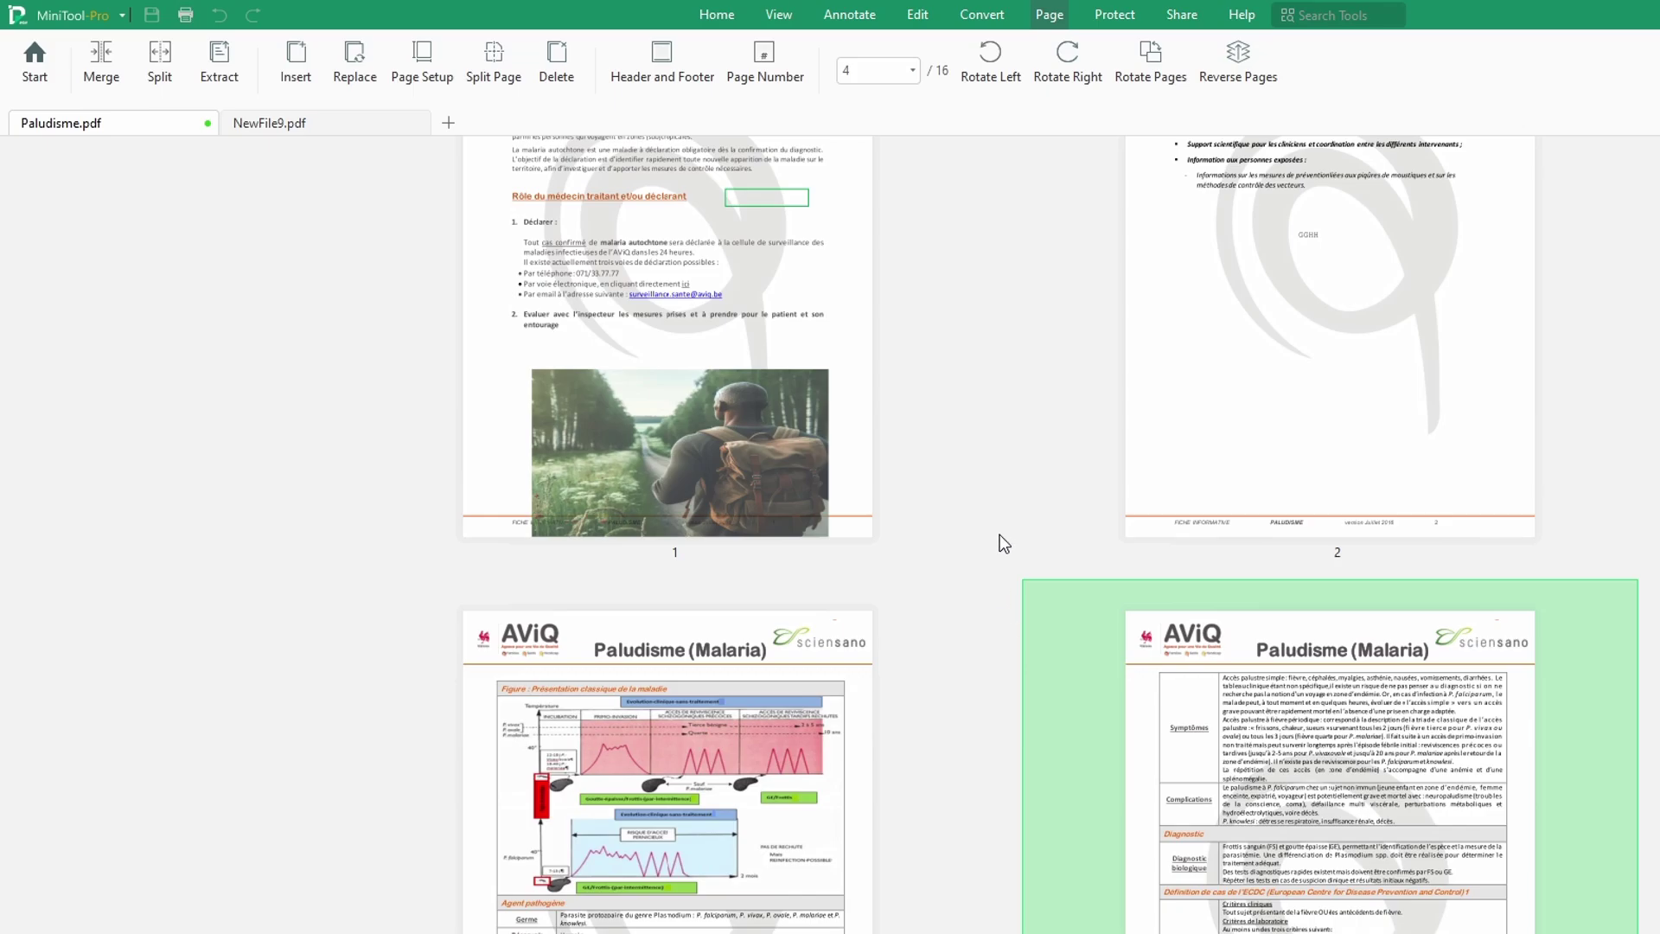
Step: Split the document using Split Every X Pages with Every set to 1
scroll(999, 534, up, 3)
mouse_move(1090, 568)
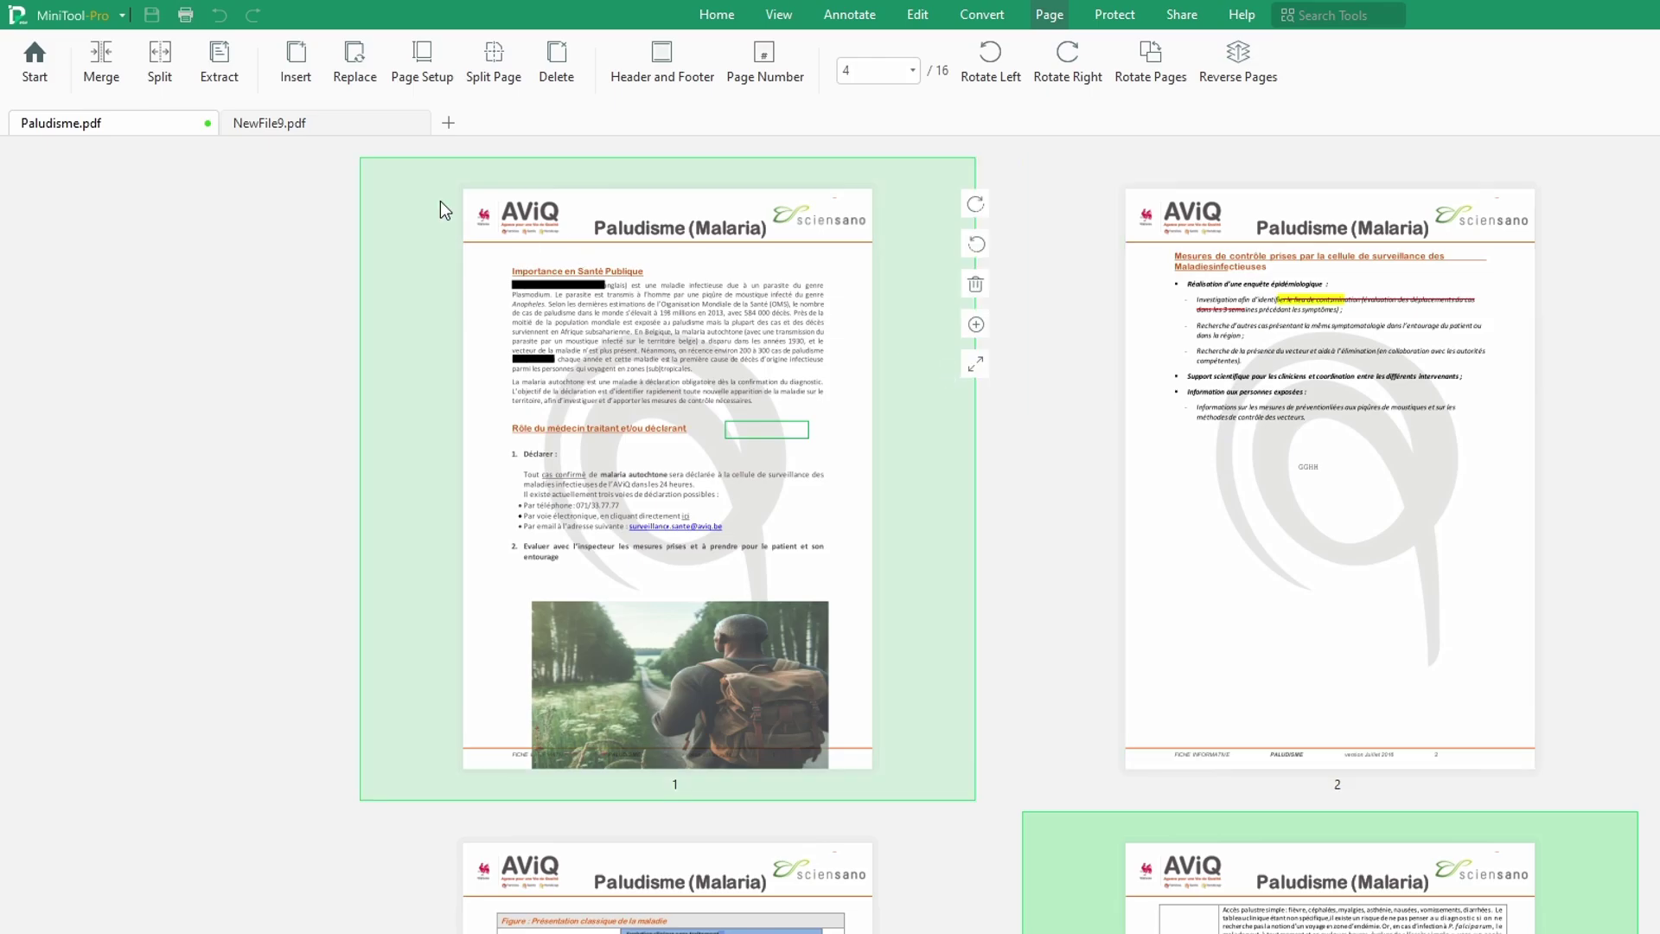
click(163, 68)
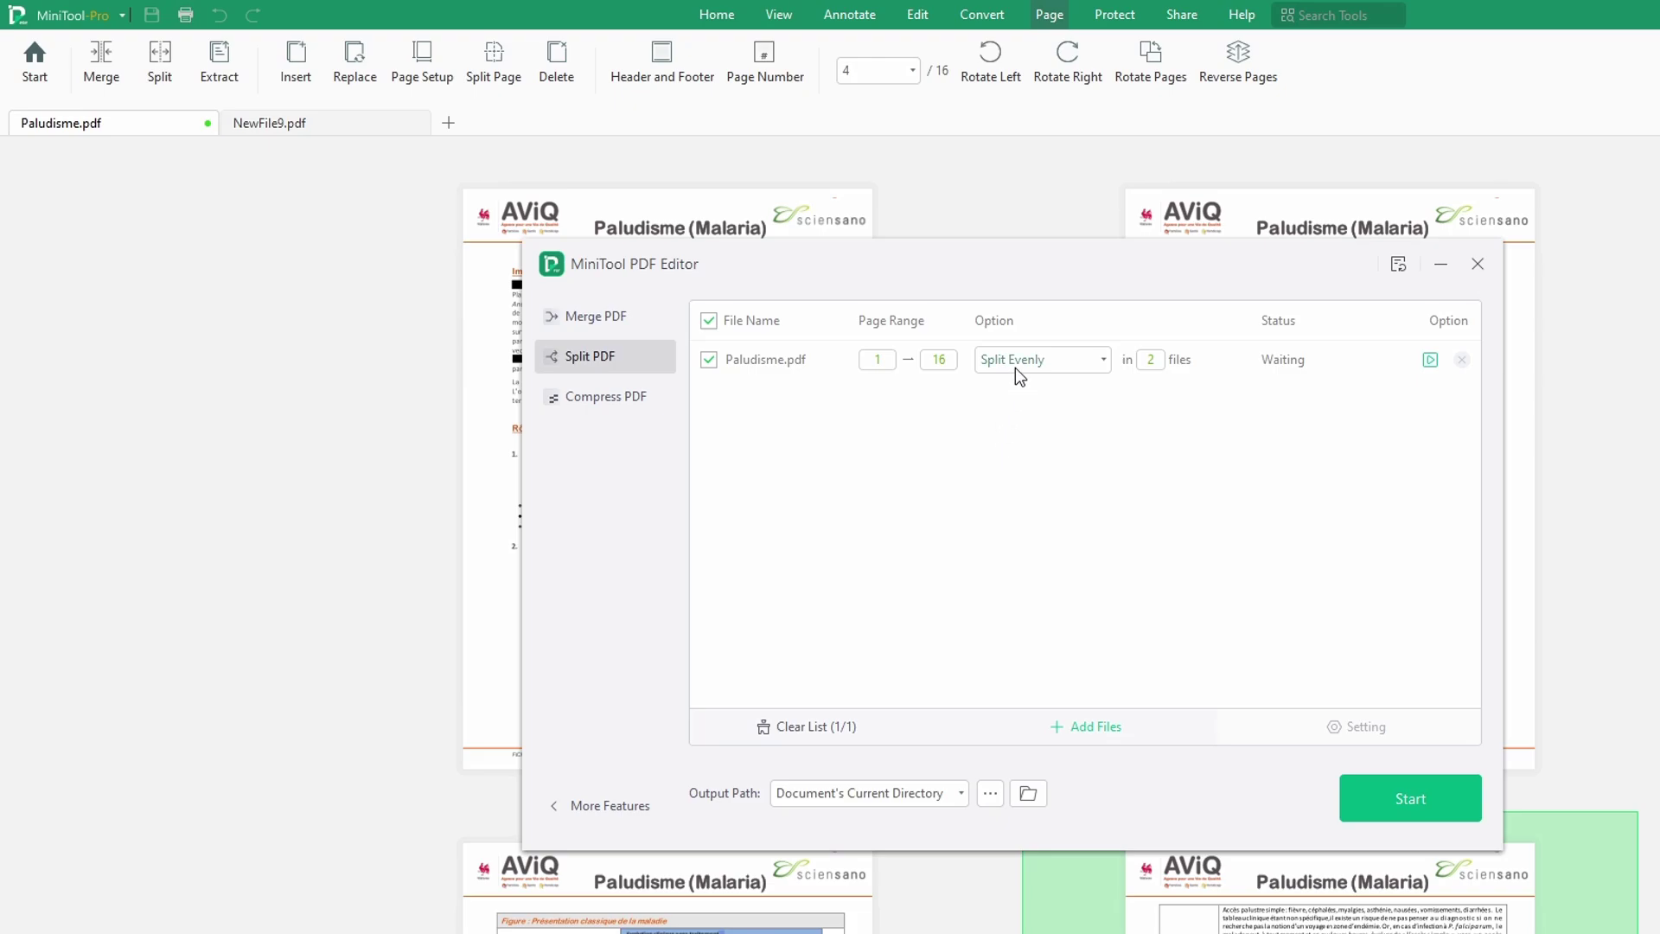
click(1097, 365)
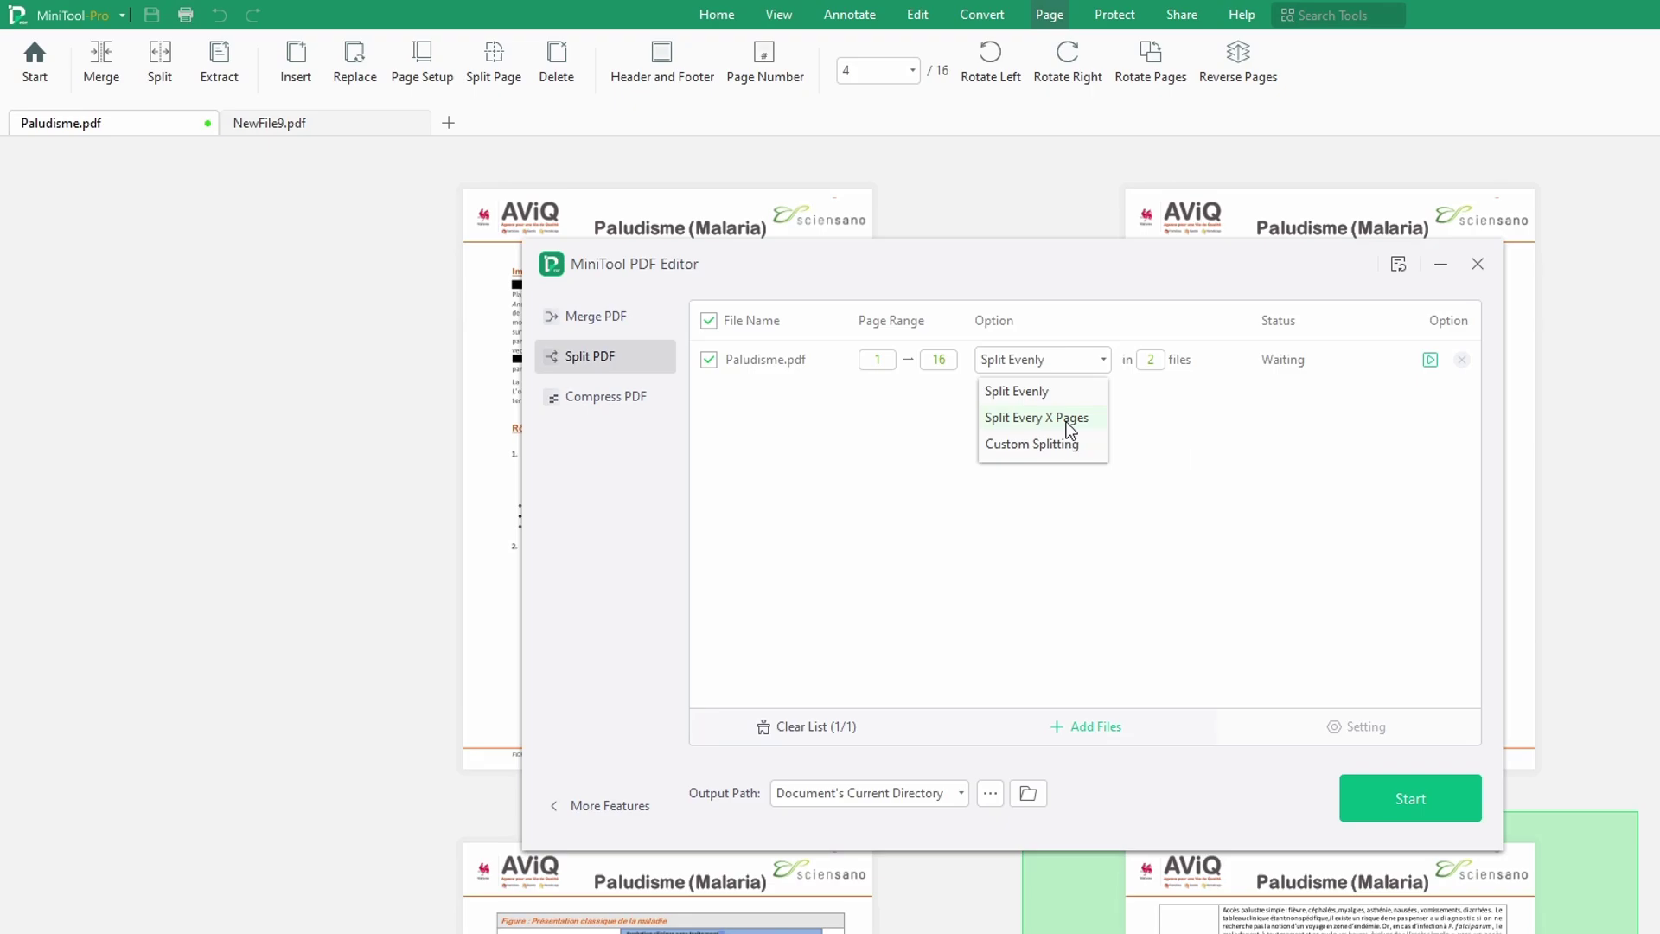
click(1071, 418)
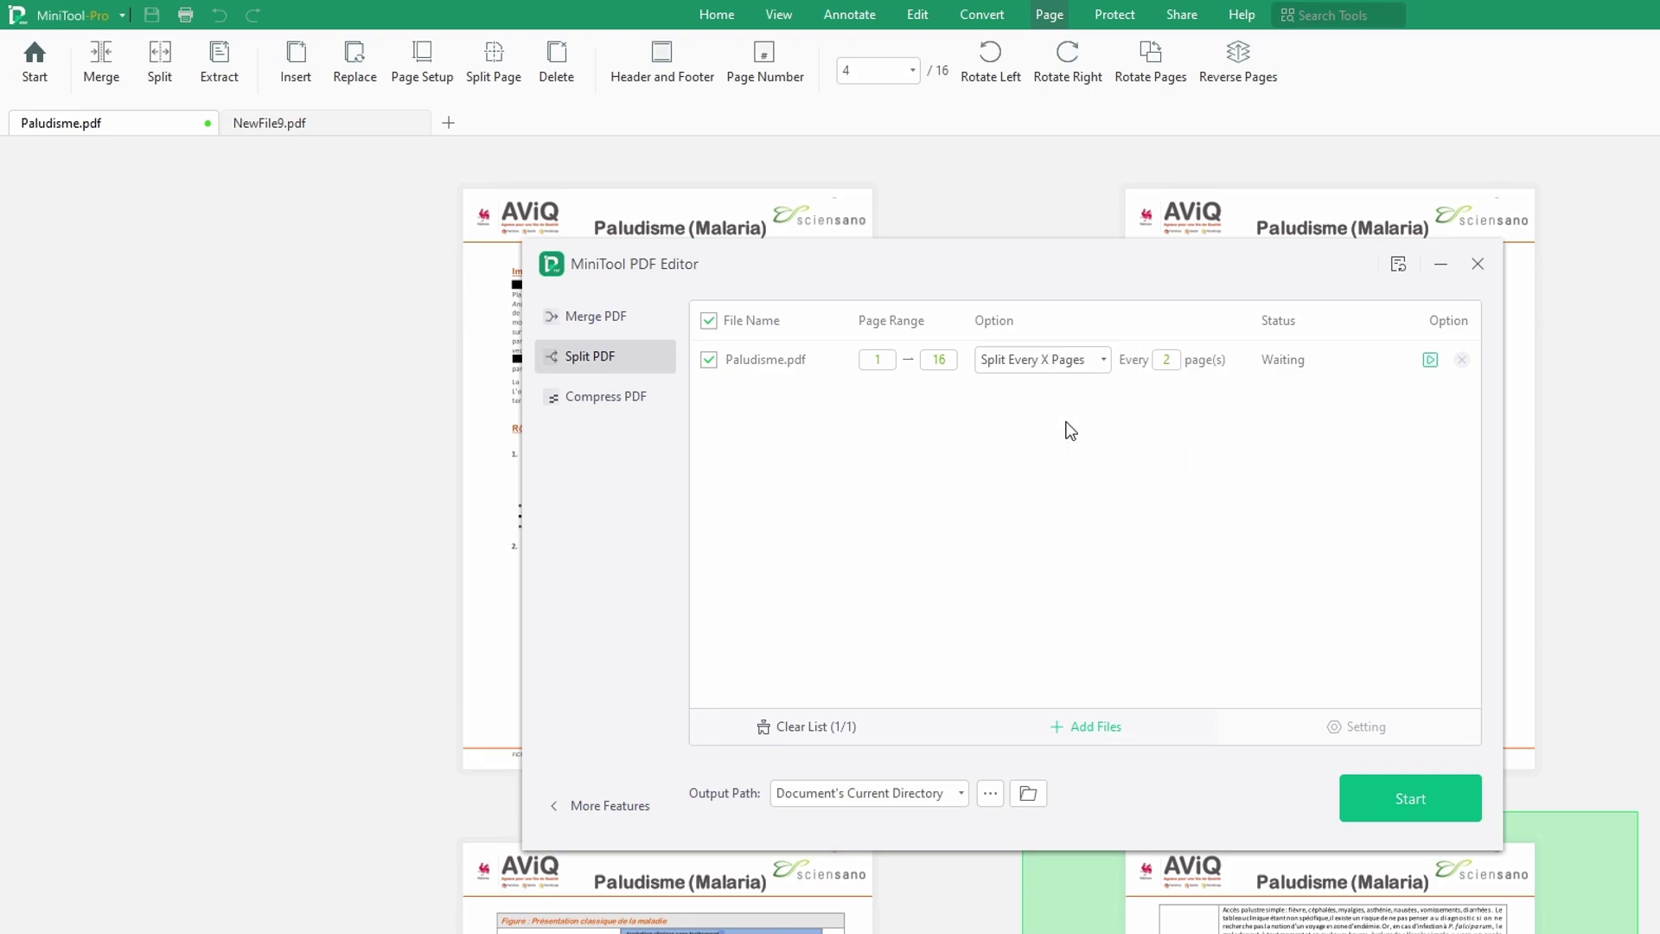
double_click(1169, 360)
text(1)
click(1183, 455)
click(1416, 805)
Step: Open the output folder to review Paludisme-01 to Paludisme-16, then close it
click(1431, 362)
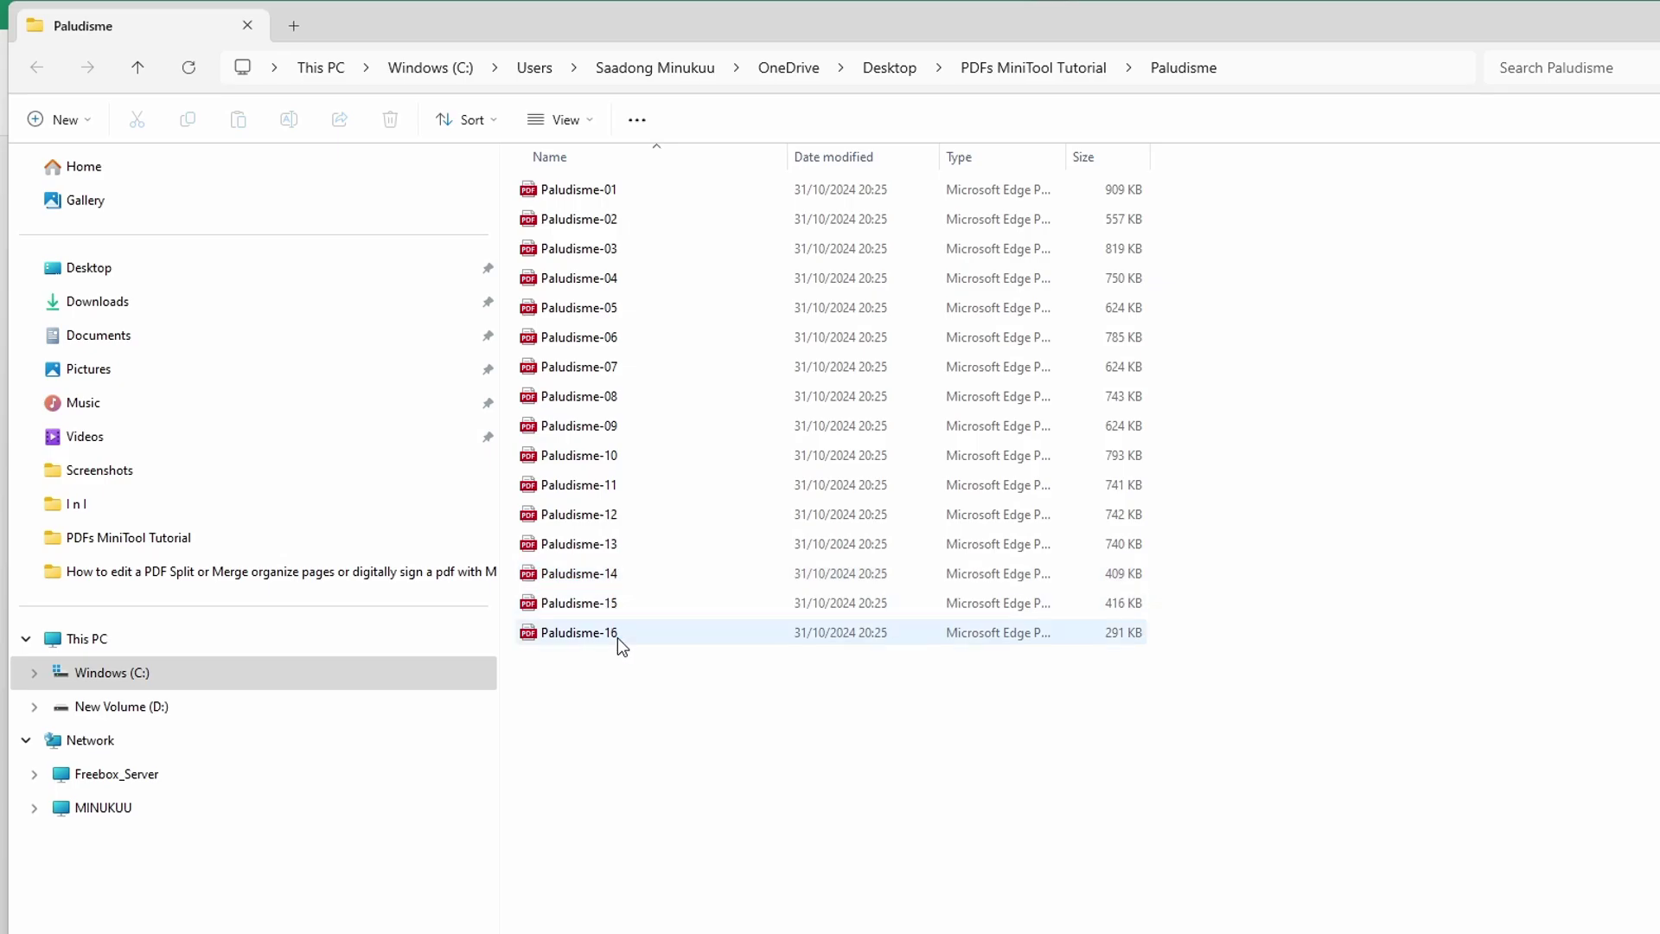
key(alt+F4)
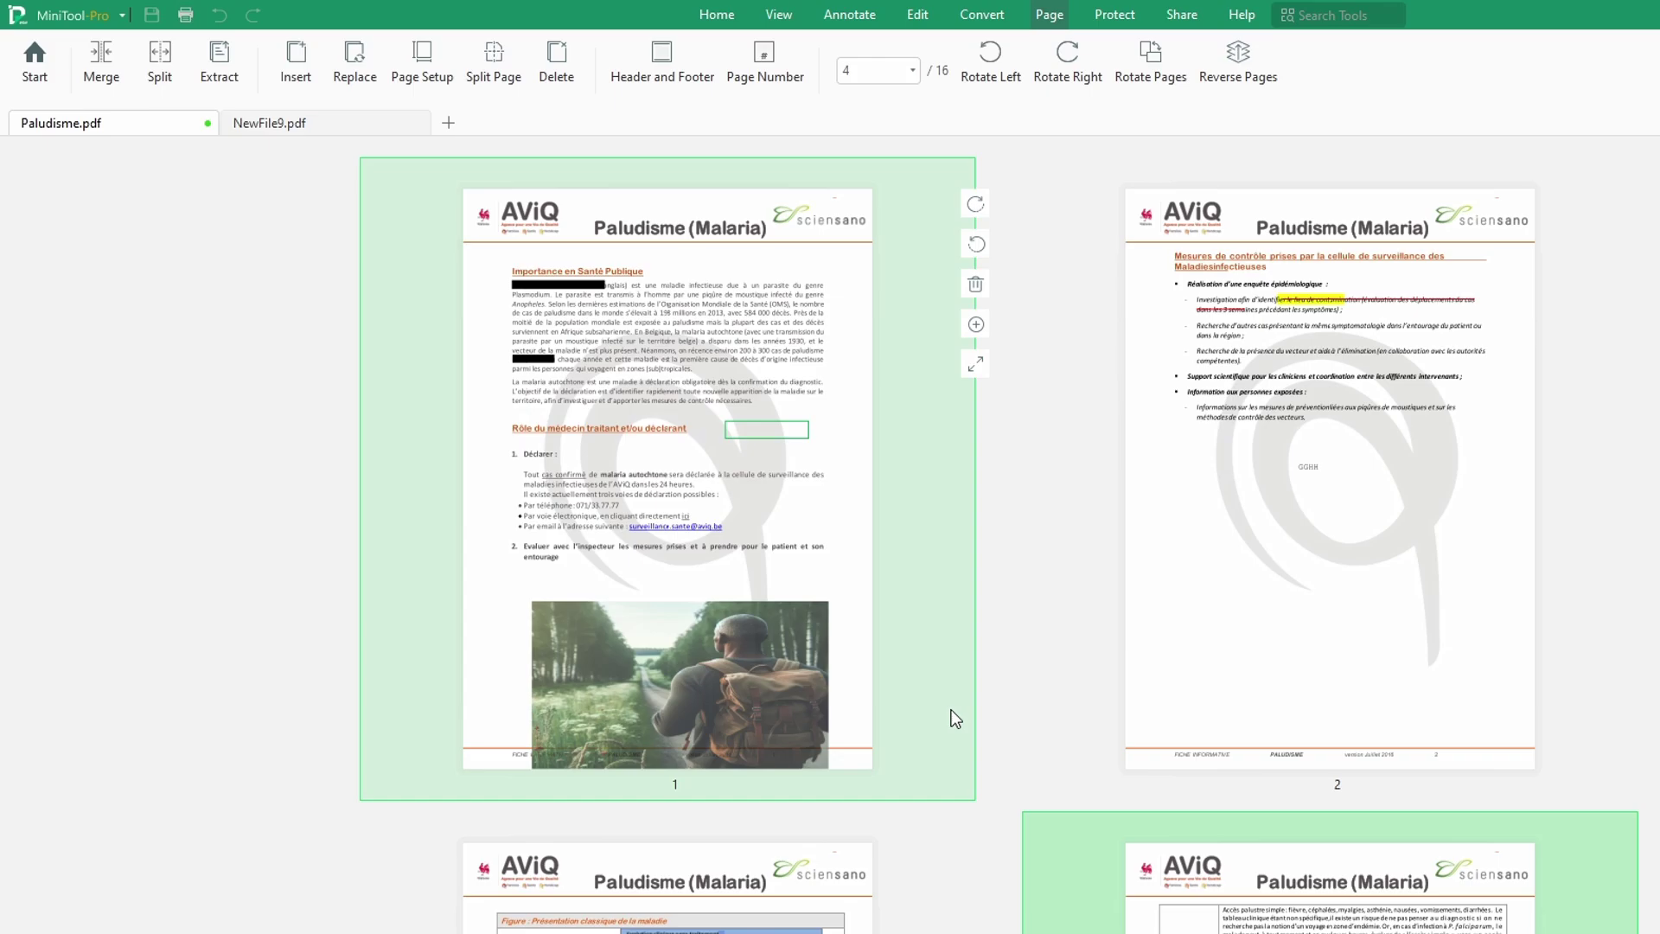
Step: Select page 5, then add pages 4 and 6 to the selection
scroll(1176, 700, down, 5)
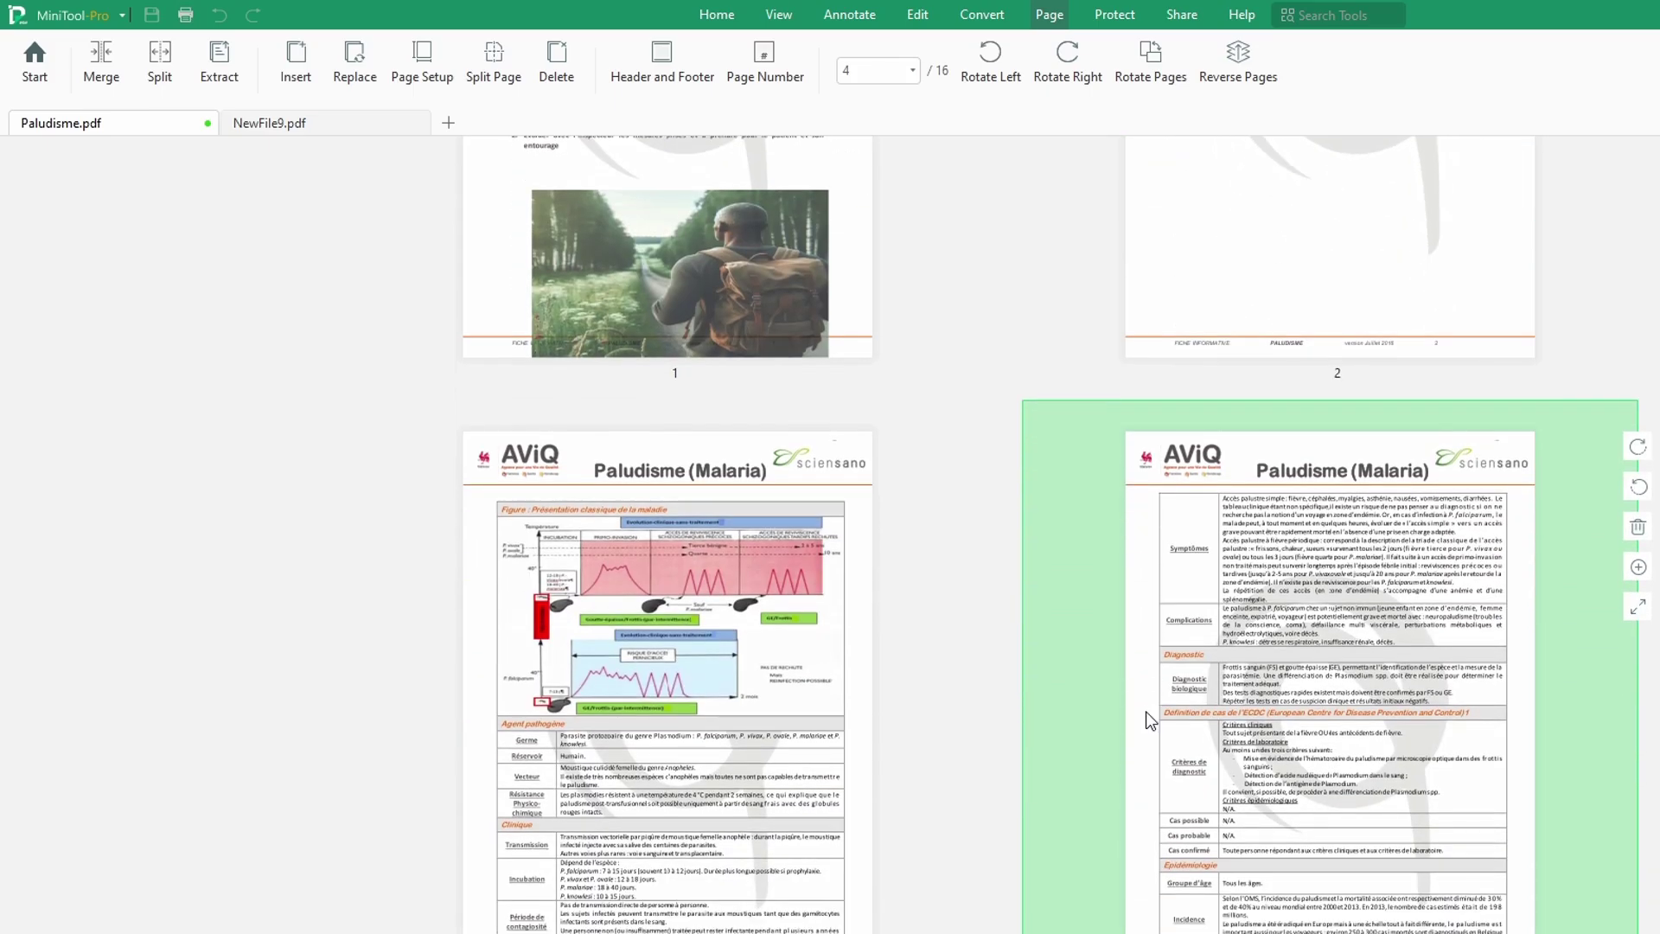
scroll(911, 765, down, 7)
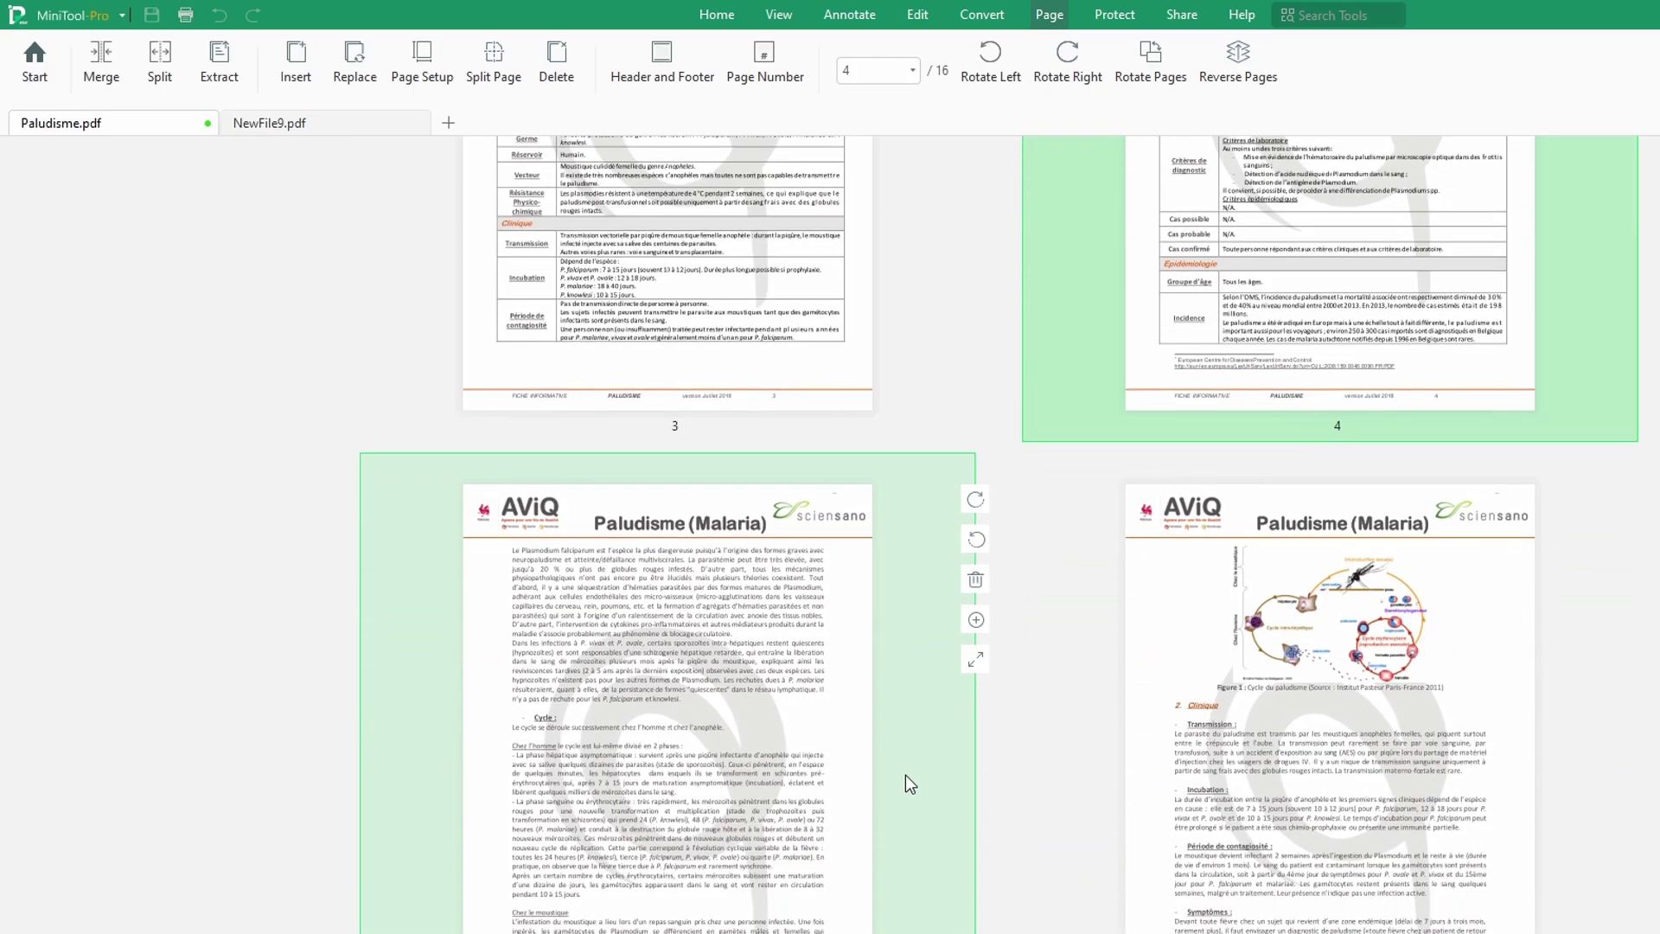
click(806, 746)
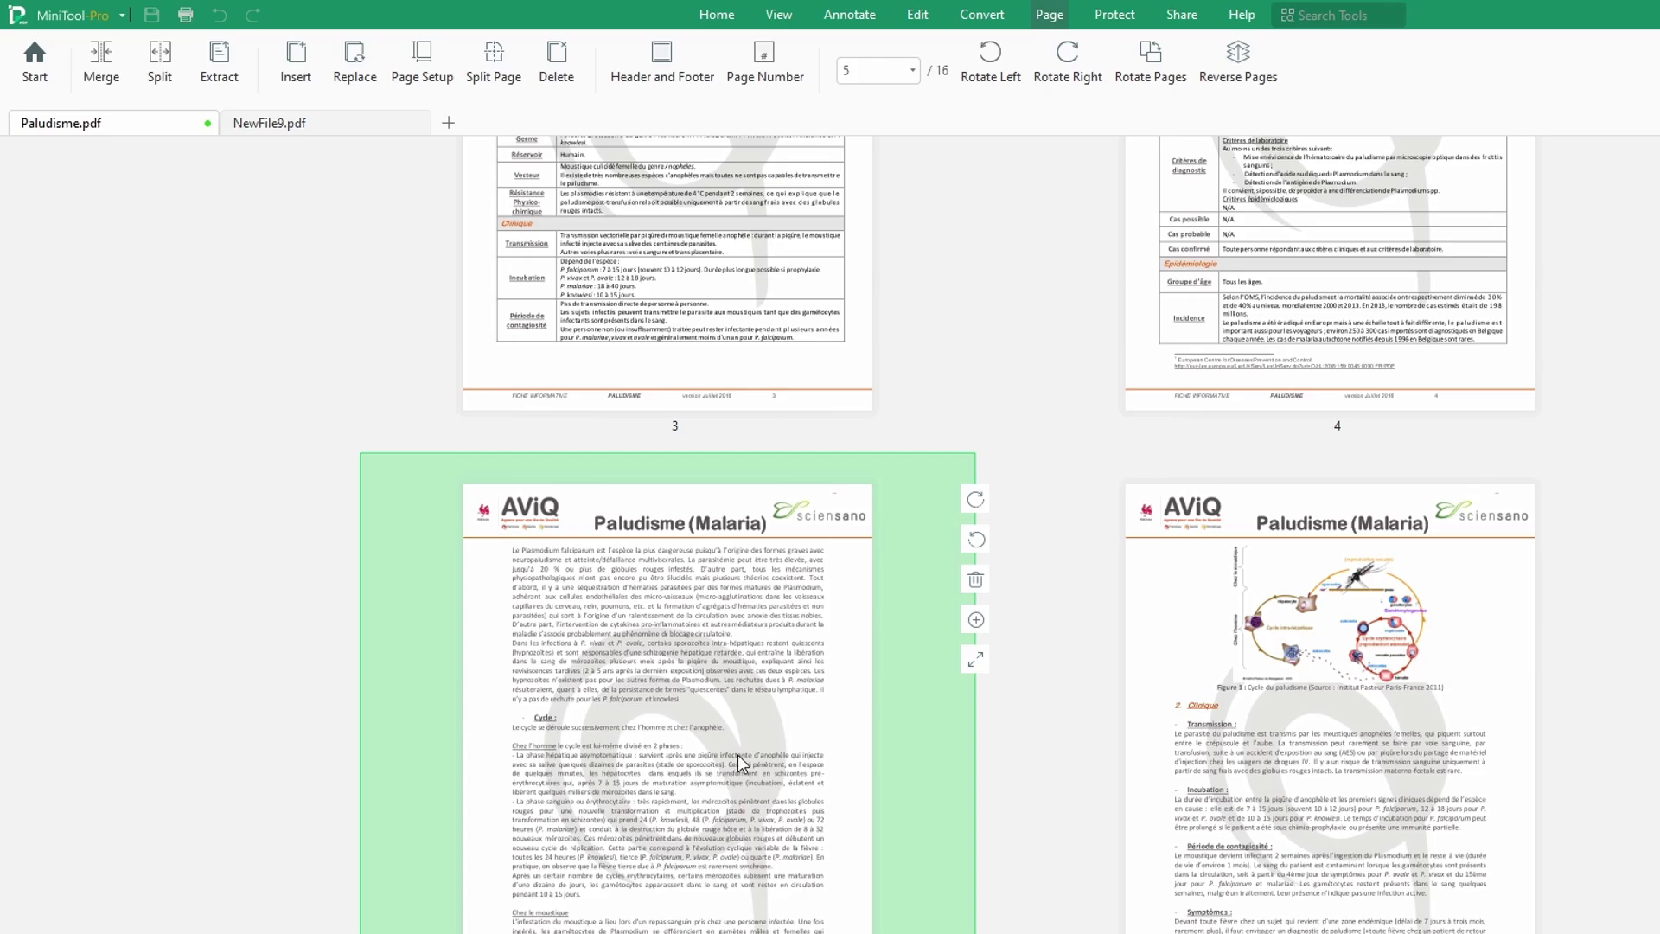
shift+click(1413, 323)
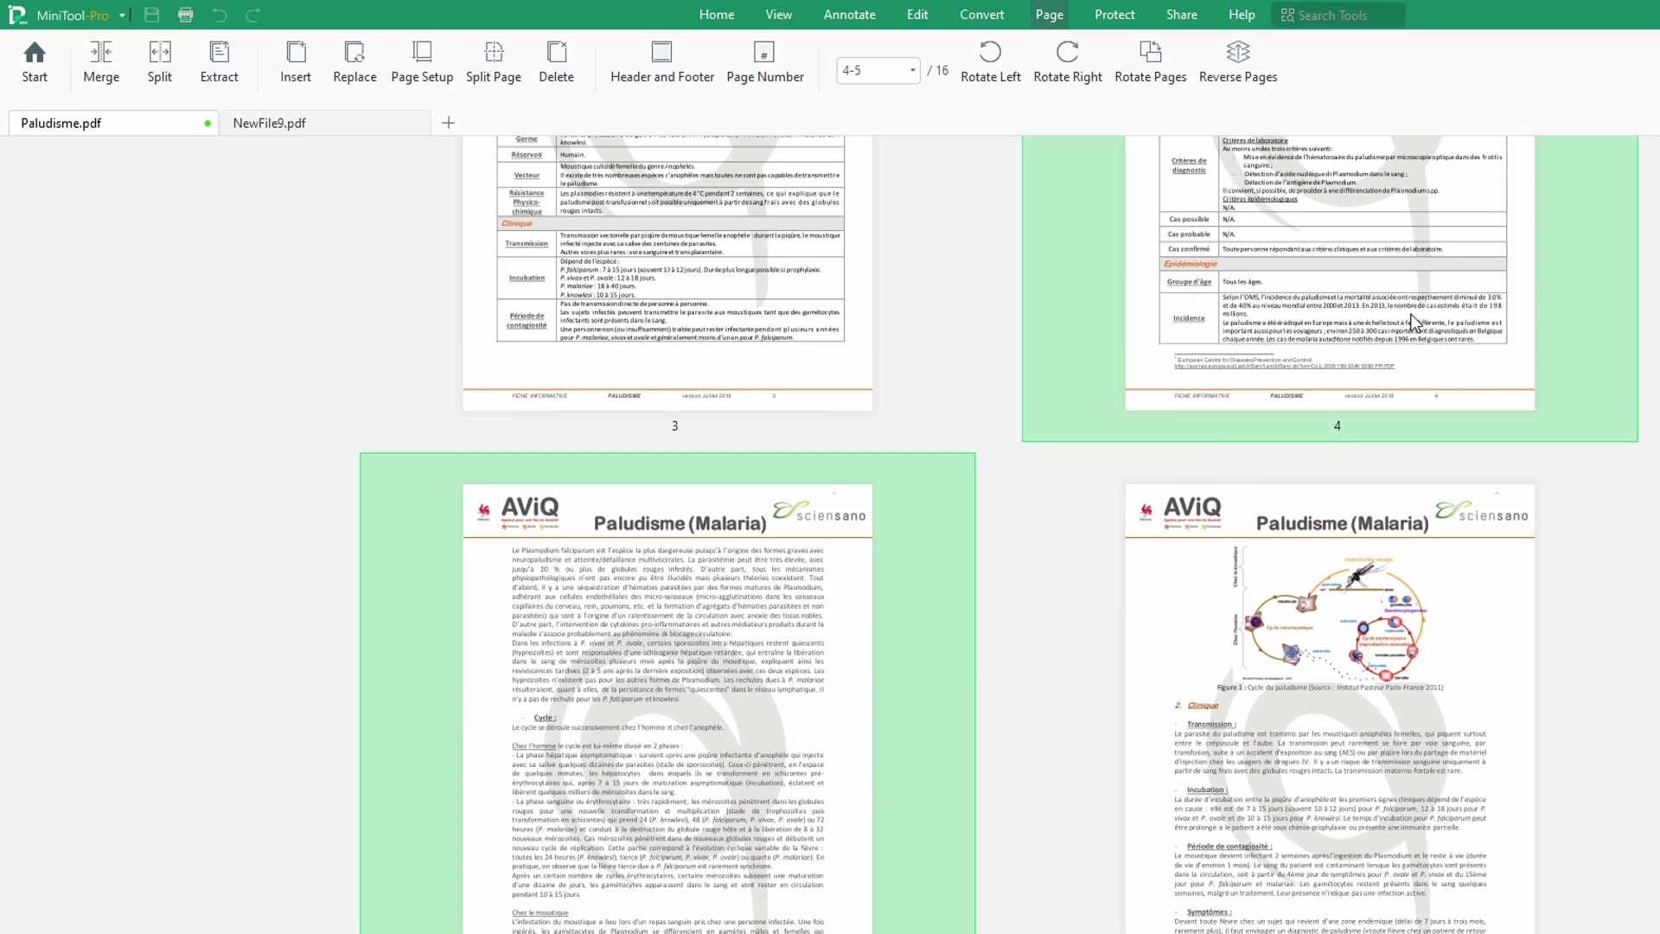
shift+click(1321, 744)
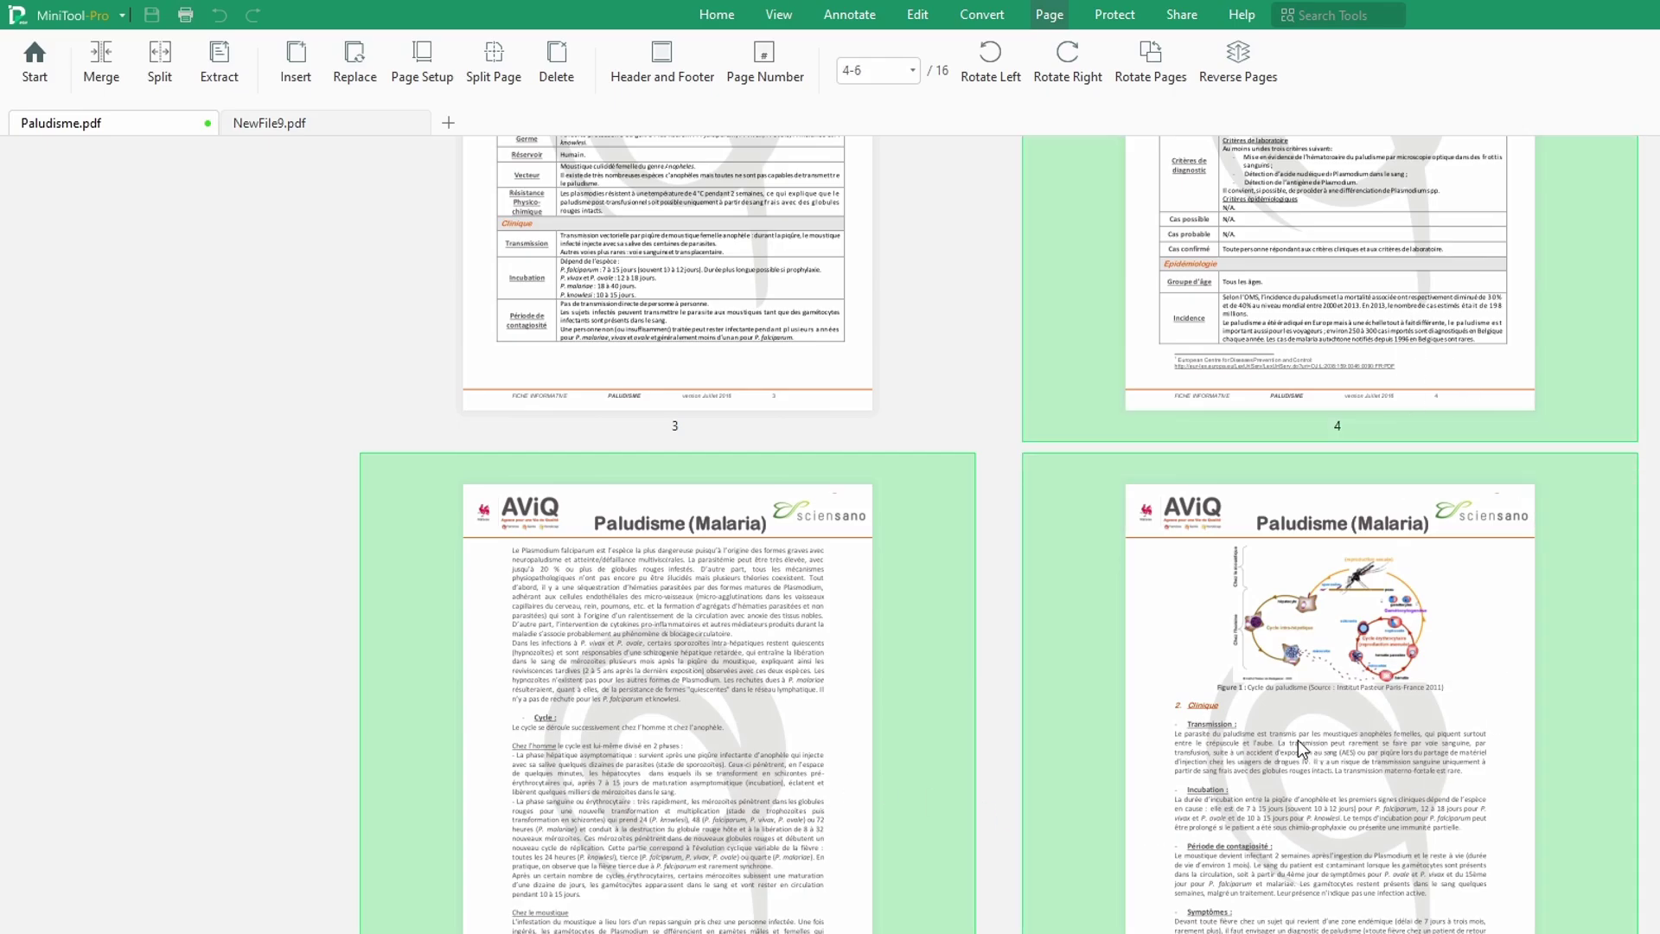
Step: Add pages 7 and 8 so the selection covers pages 4-8
scroll(1299, 740, down, 3)
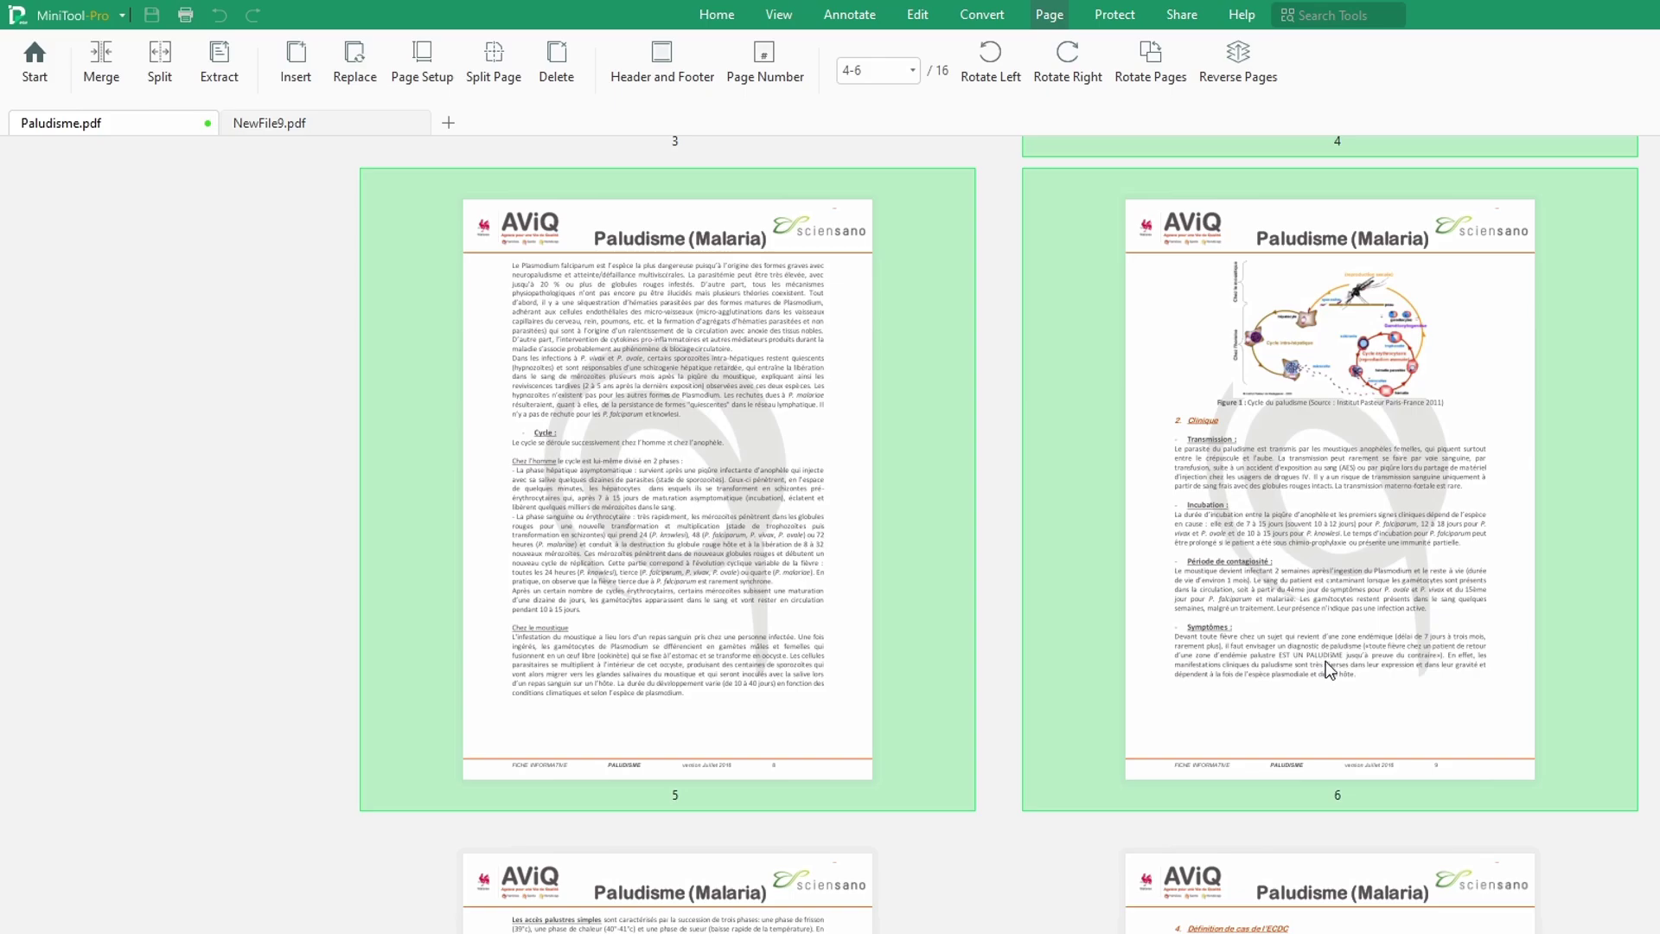
scroll(1325, 660, up, 5)
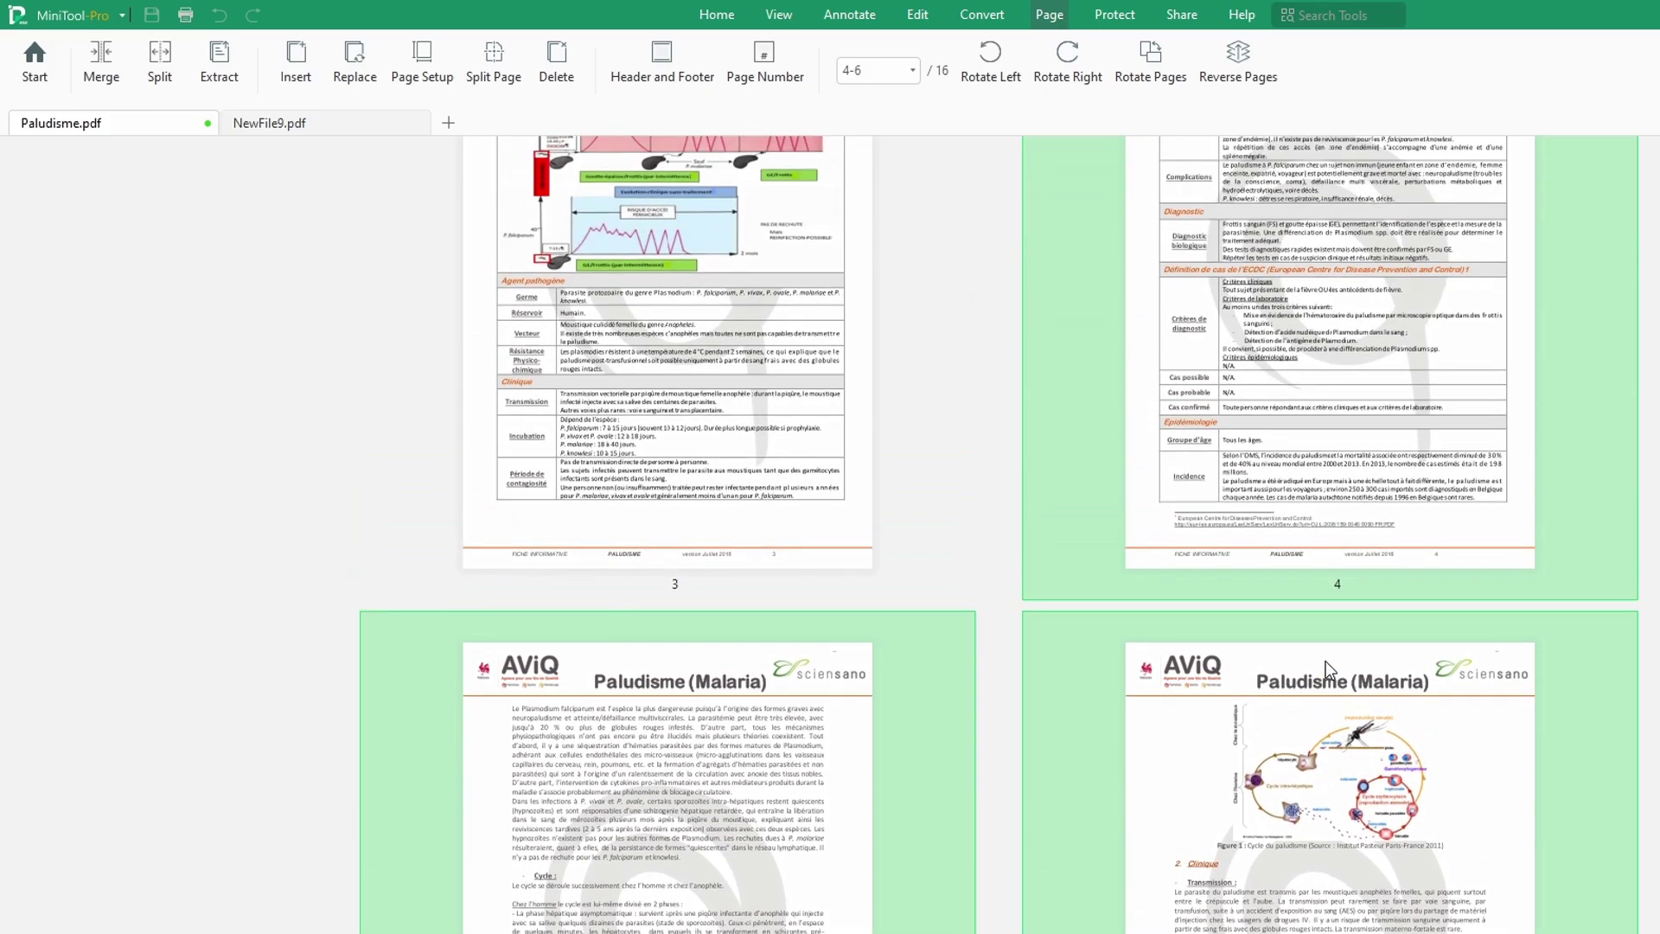
scroll(1325, 661, up, 1)
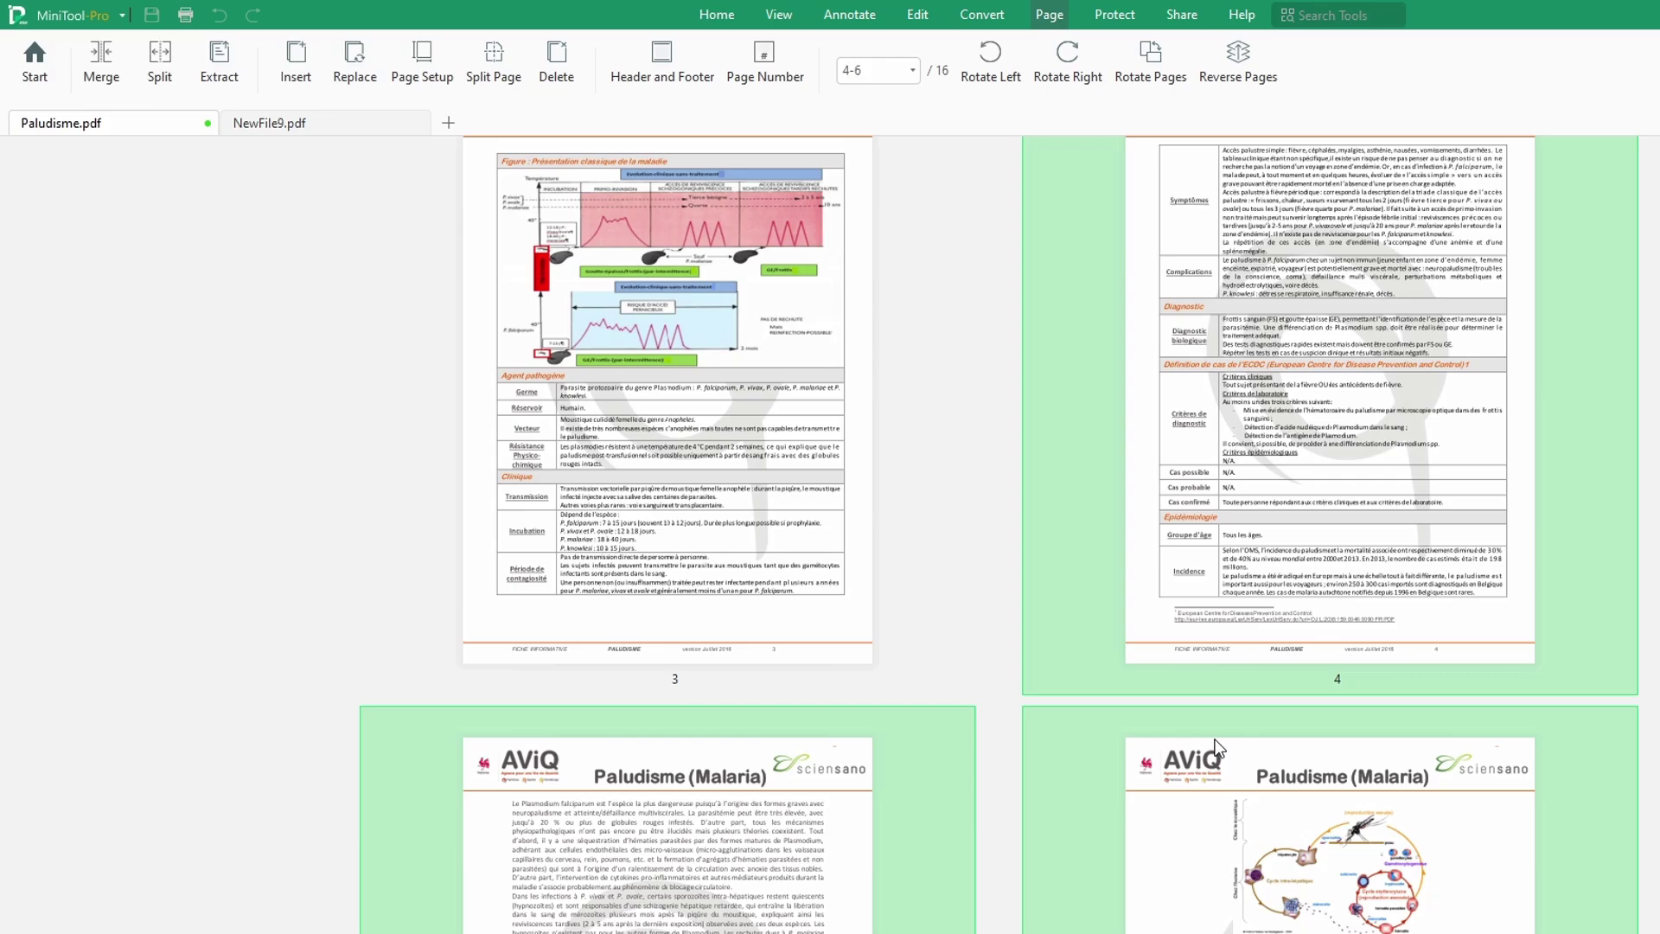
scroll(1254, 708, down, 2)
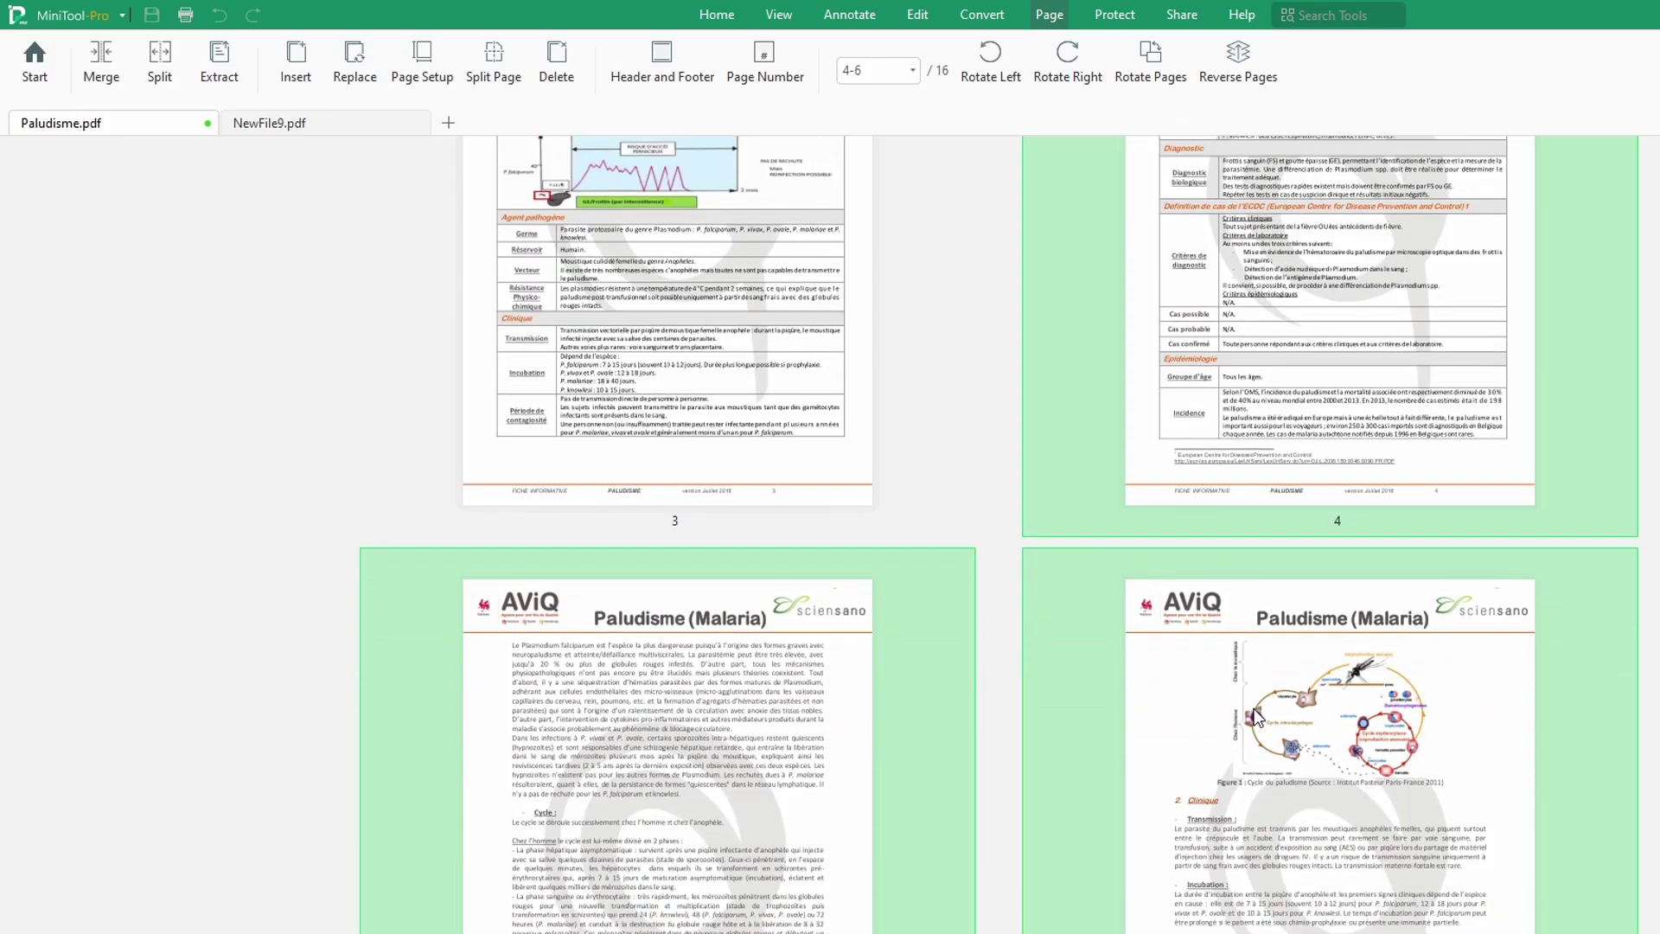
scroll(1254, 708, up, 2)
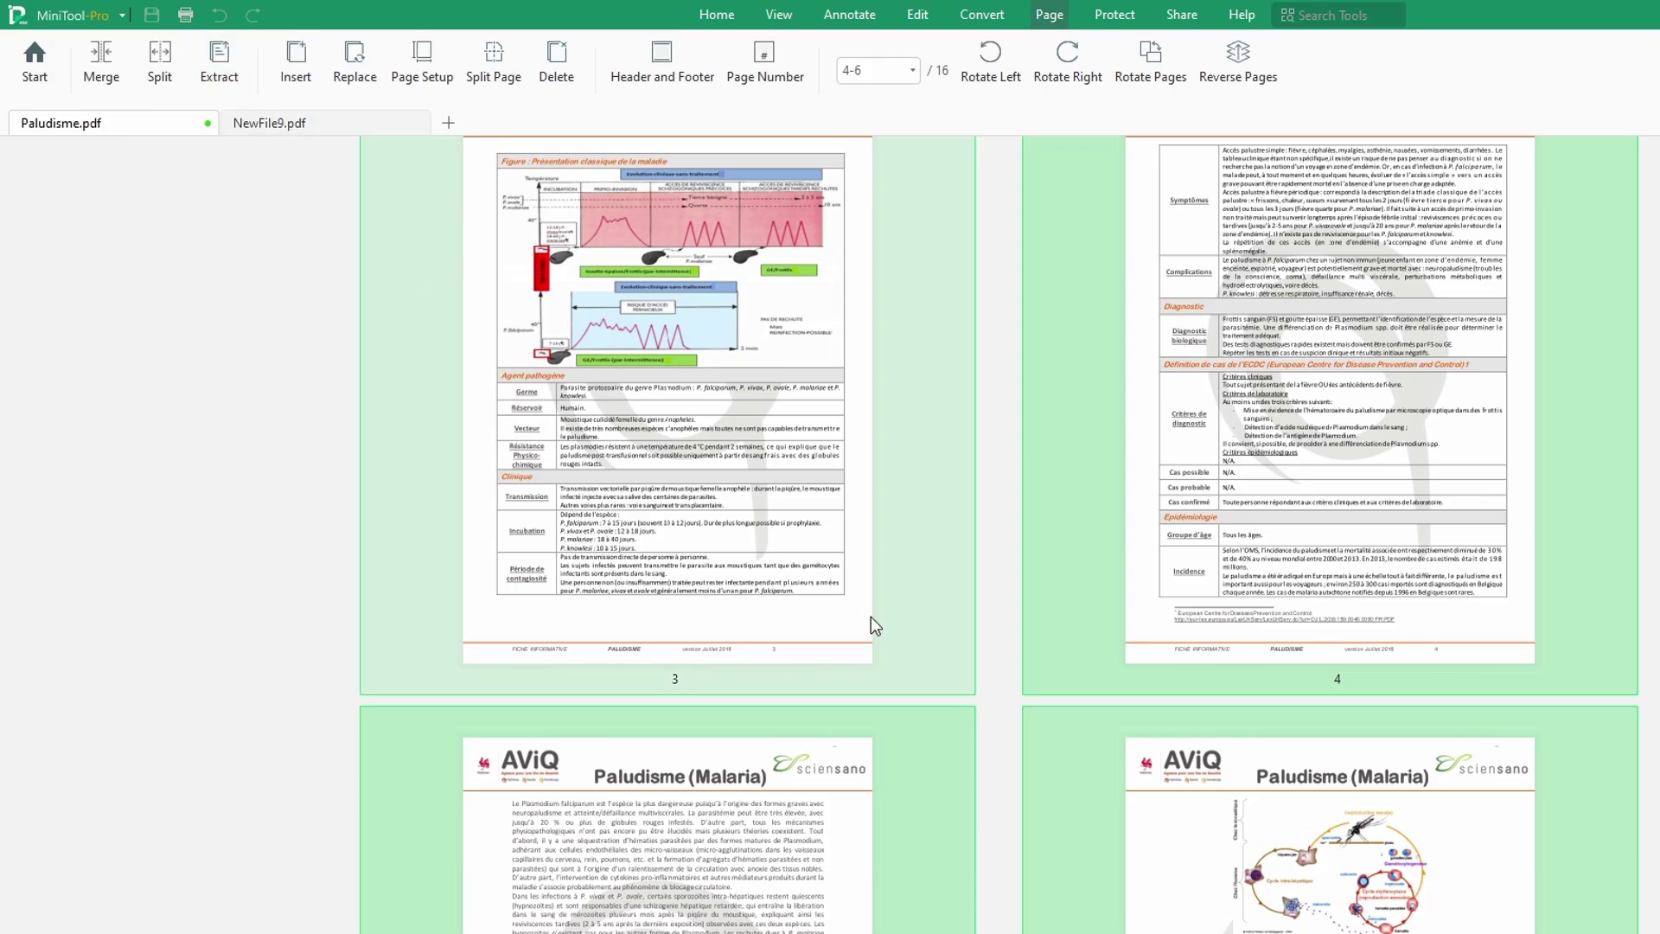
scroll(955, 697, down, 3)
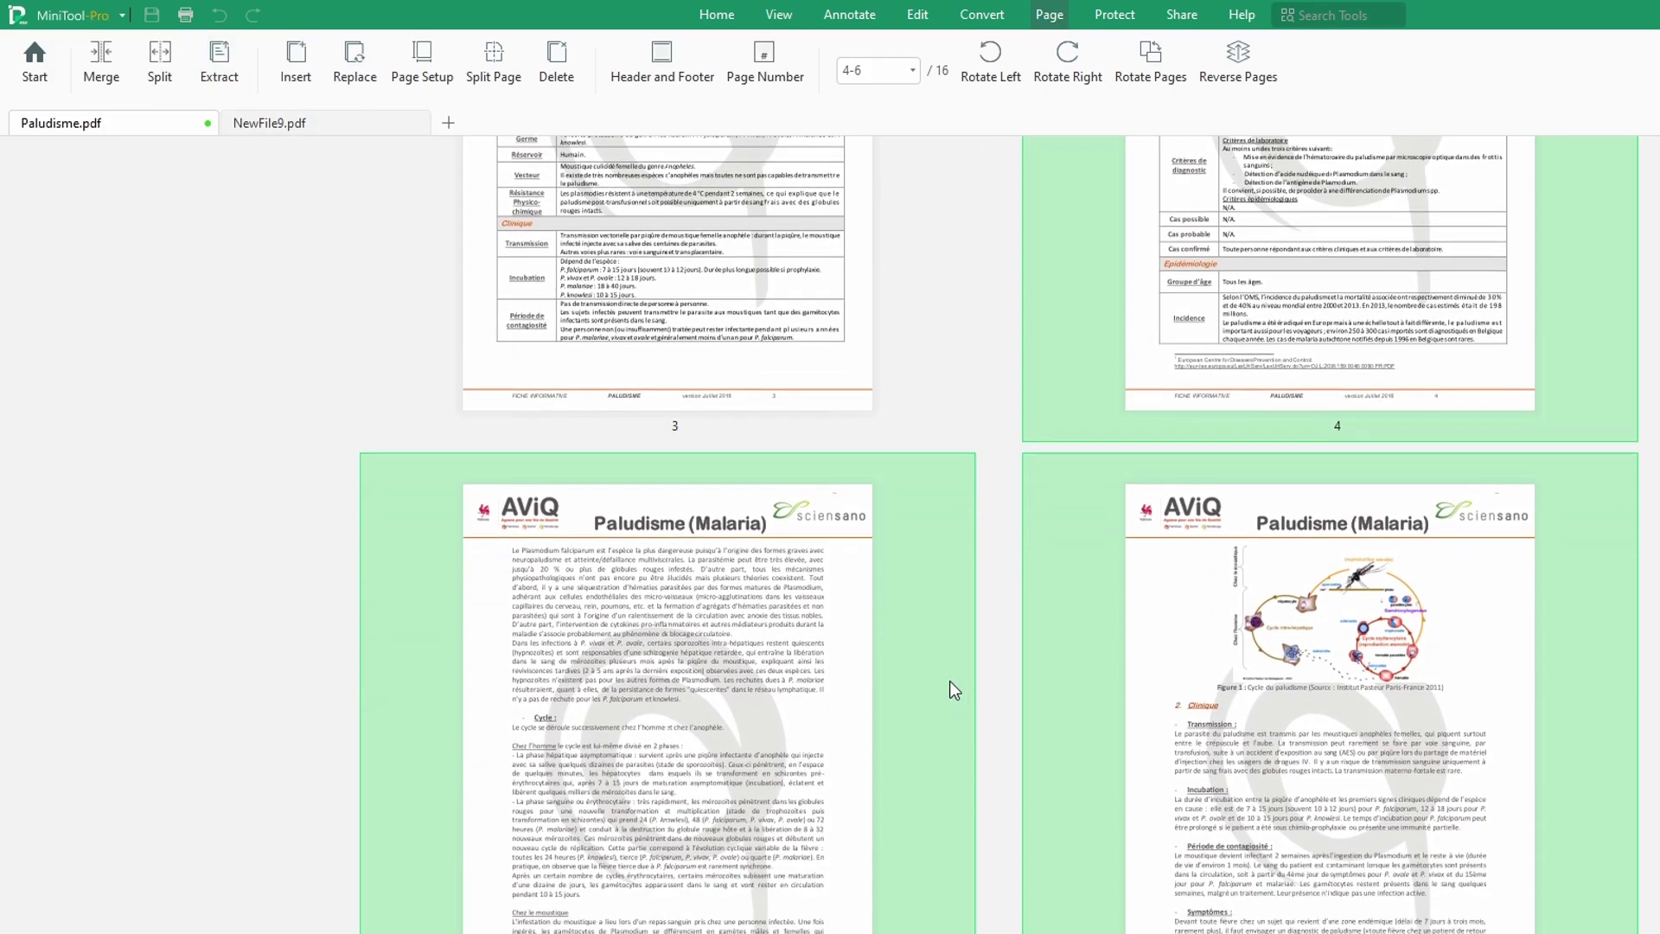
scroll(1401, 630, down, 3)
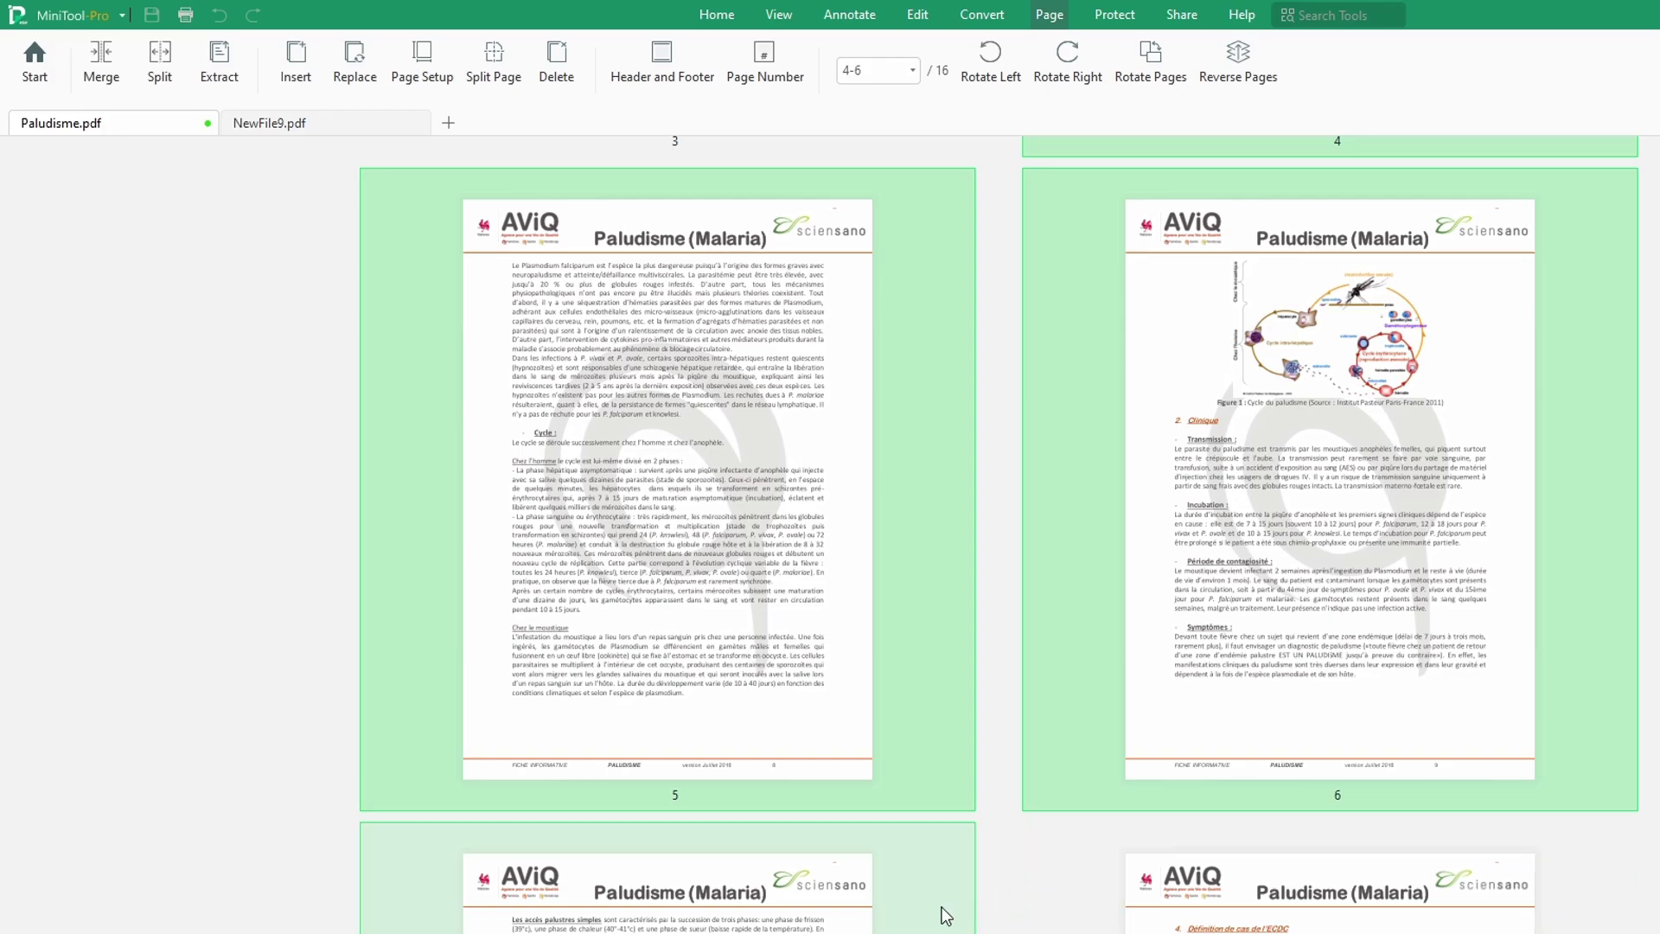
shift+click(955, 907)
shift+click(1384, 918)
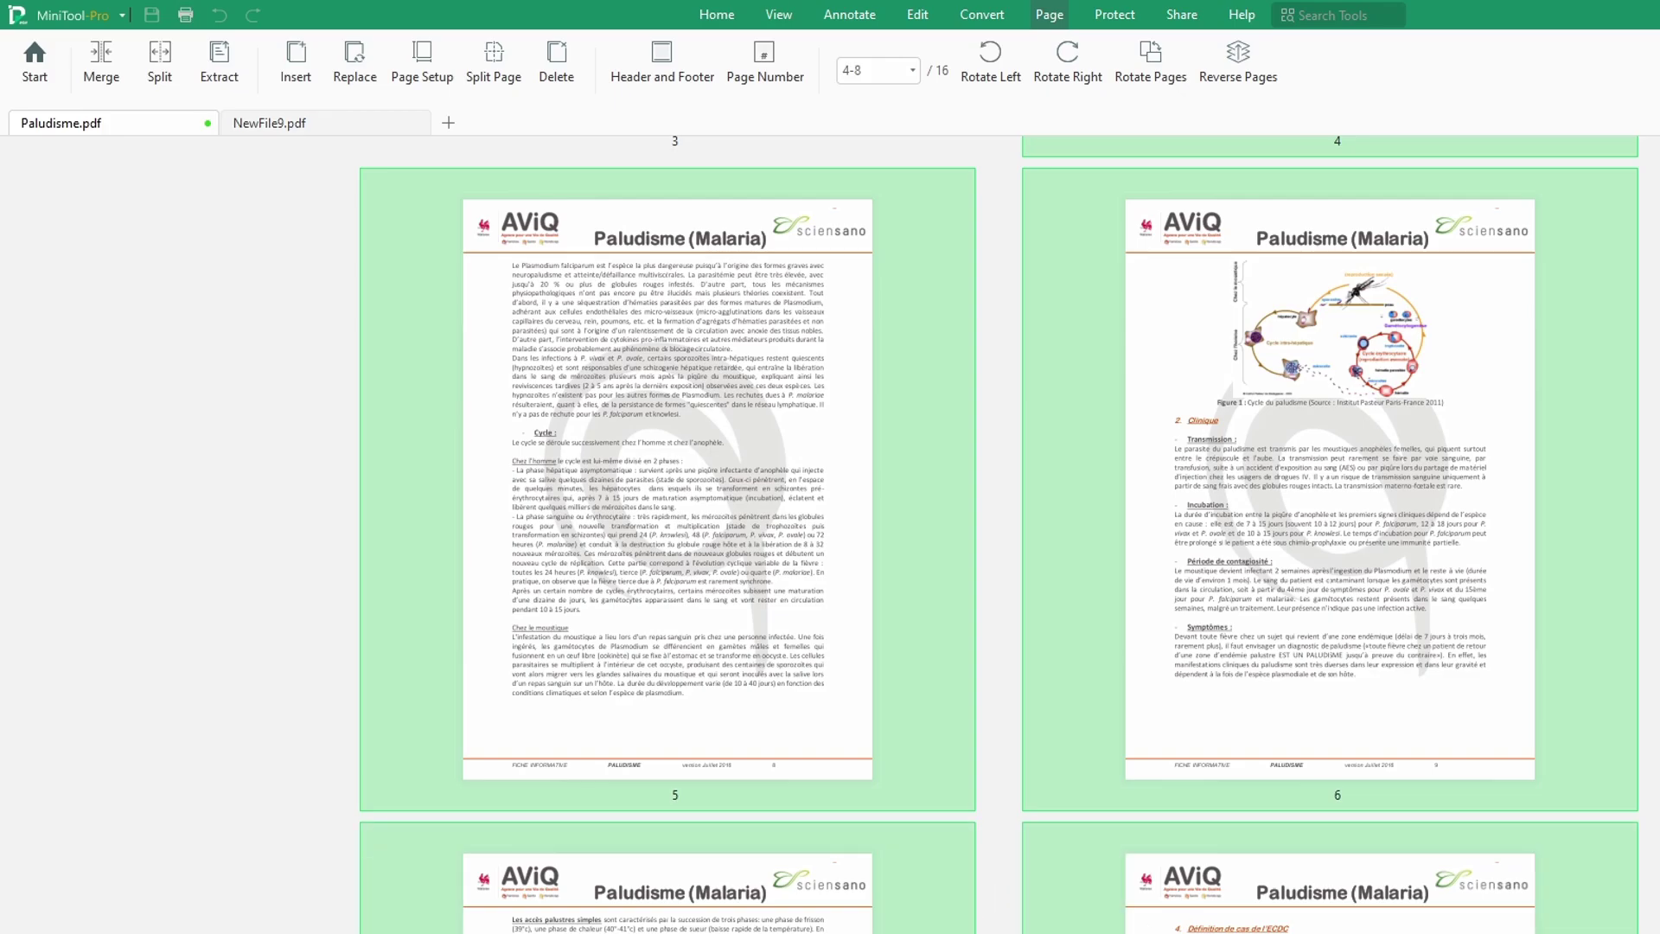
scroll(1383, 919, down, 1)
scroll(778, 363, up, 1)
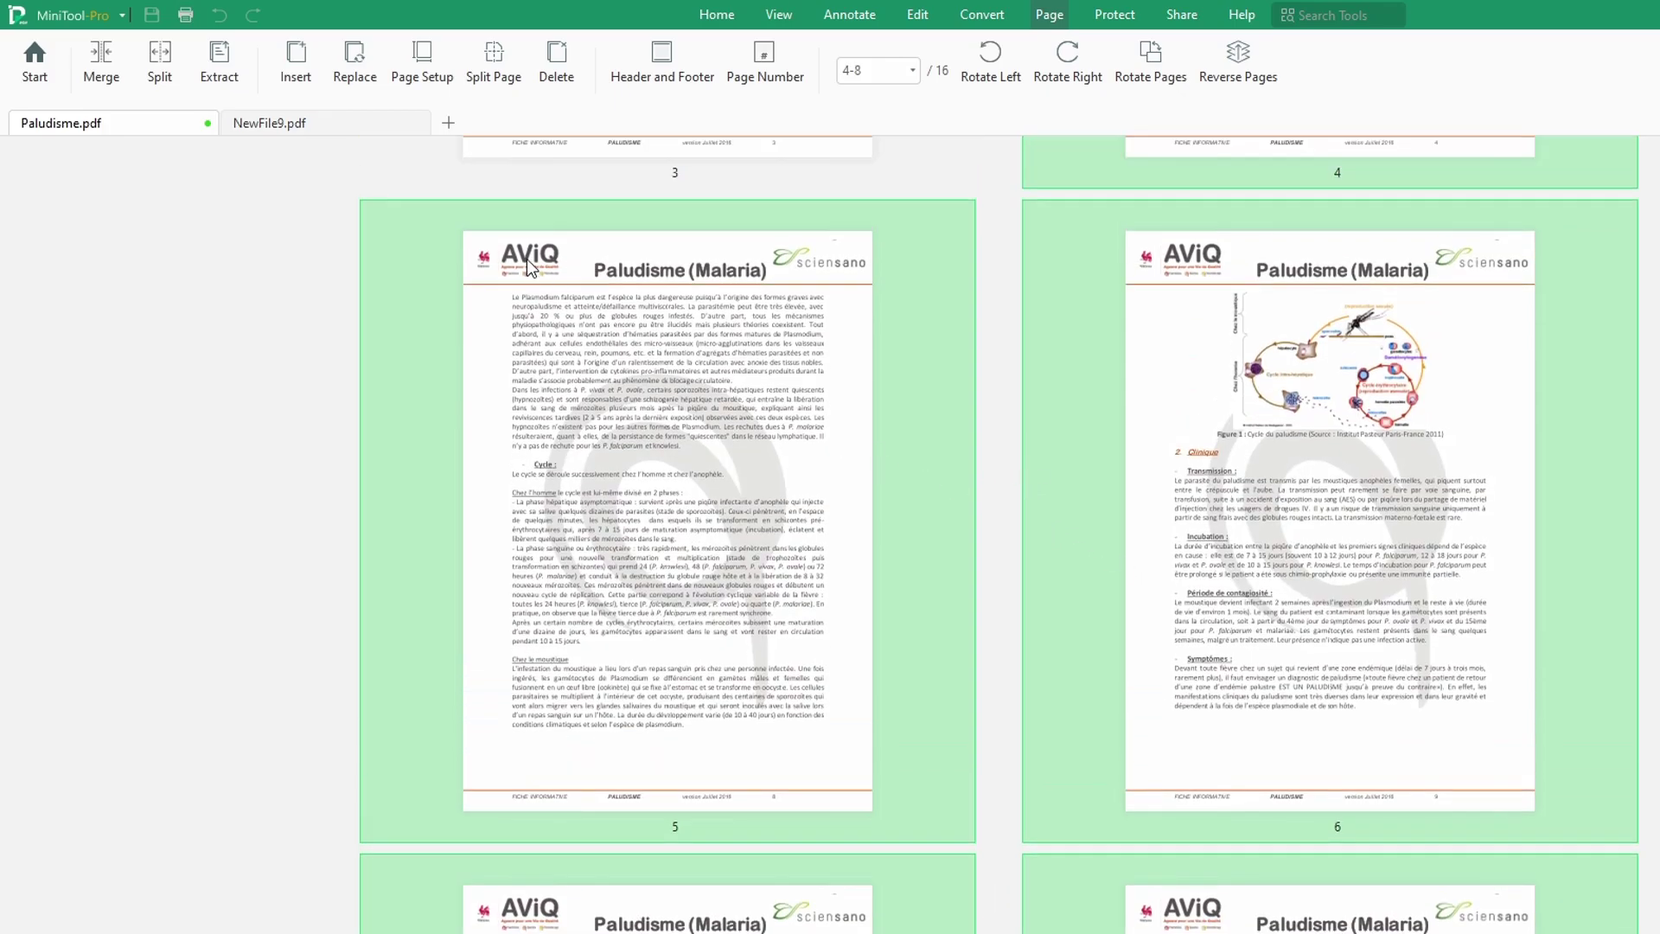
Step: Extract pages 4-8 as a single PDF, 5_extracted_Paludisme, and open its output folder
click(230, 75)
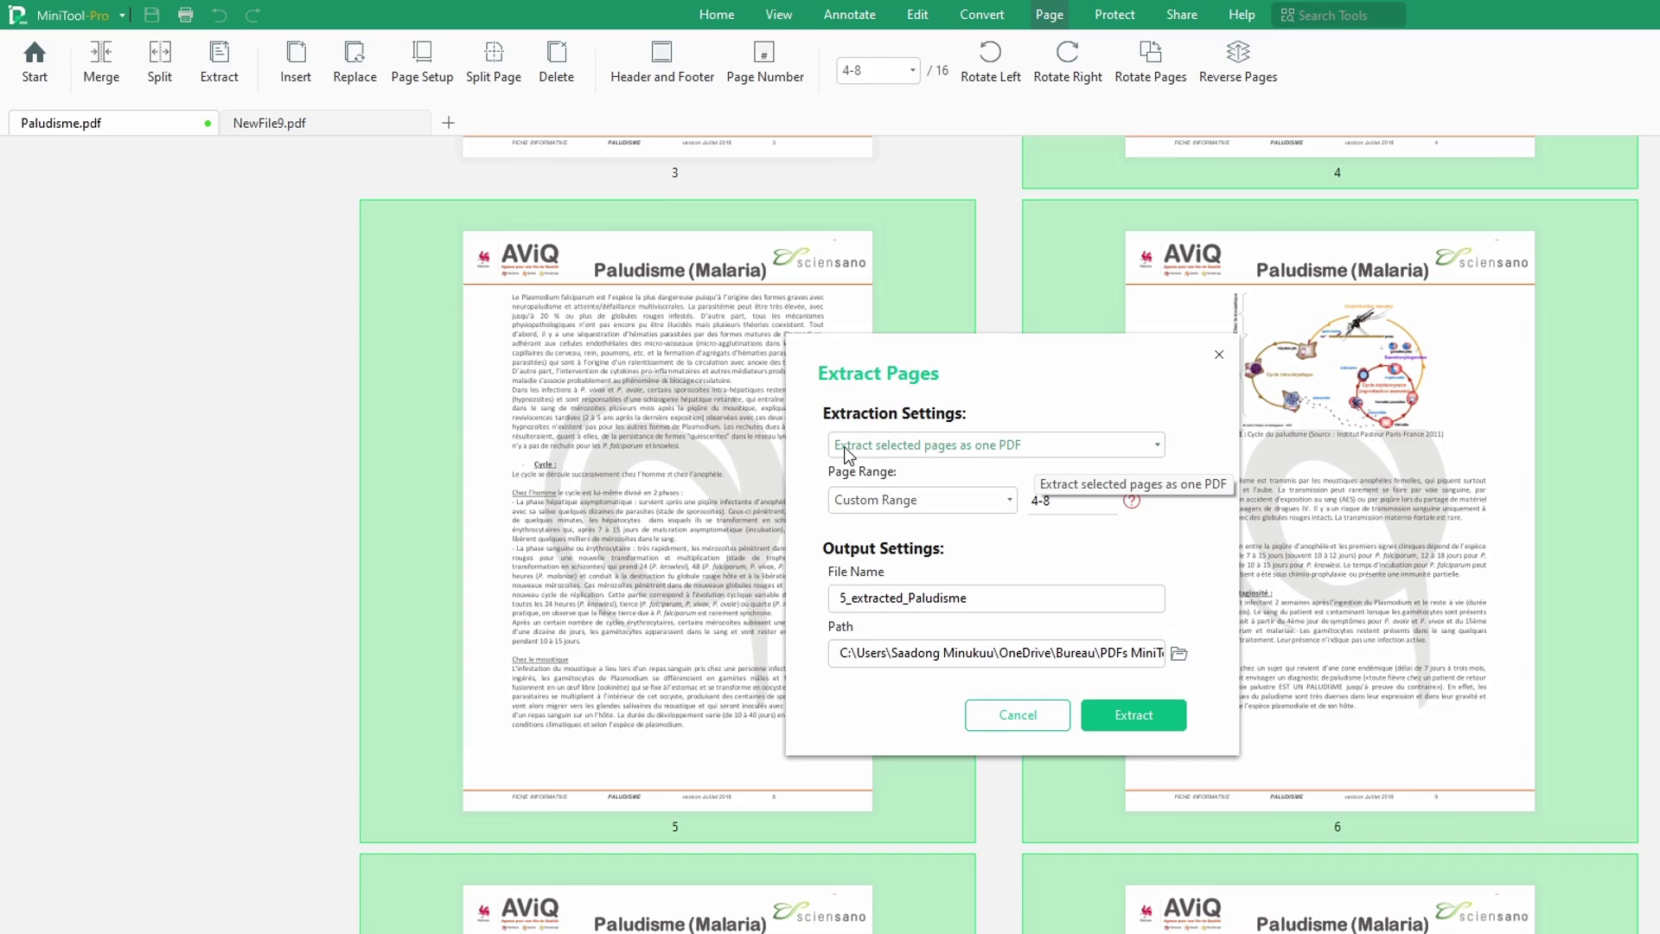
click(1003, 456)
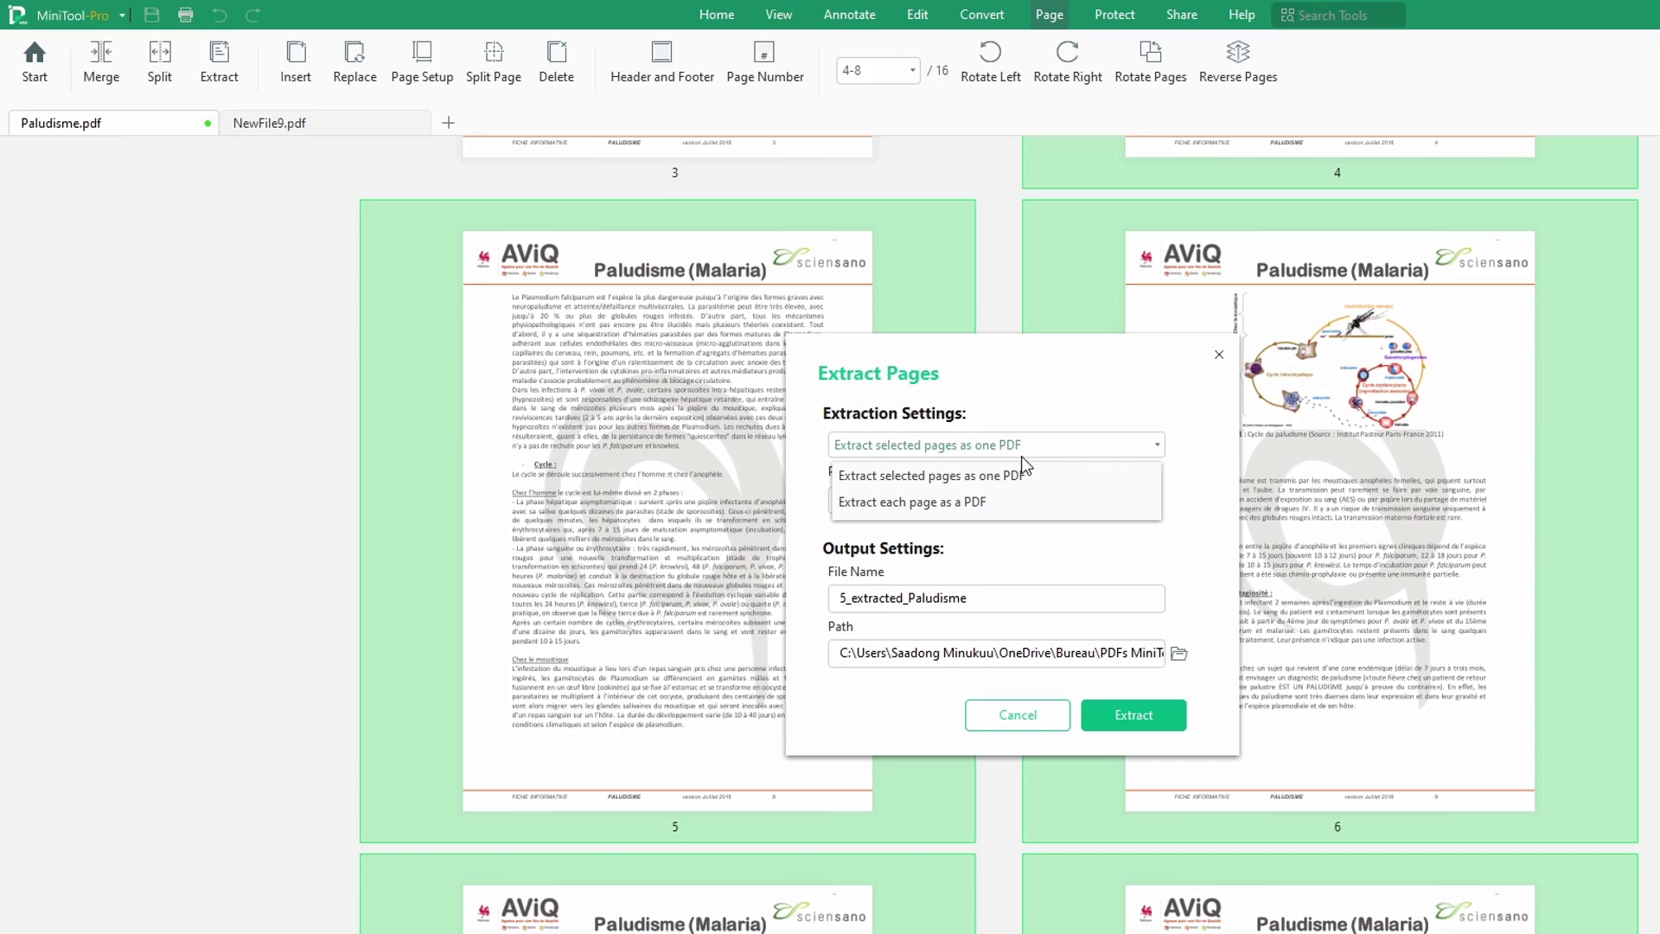
click(998, 482)
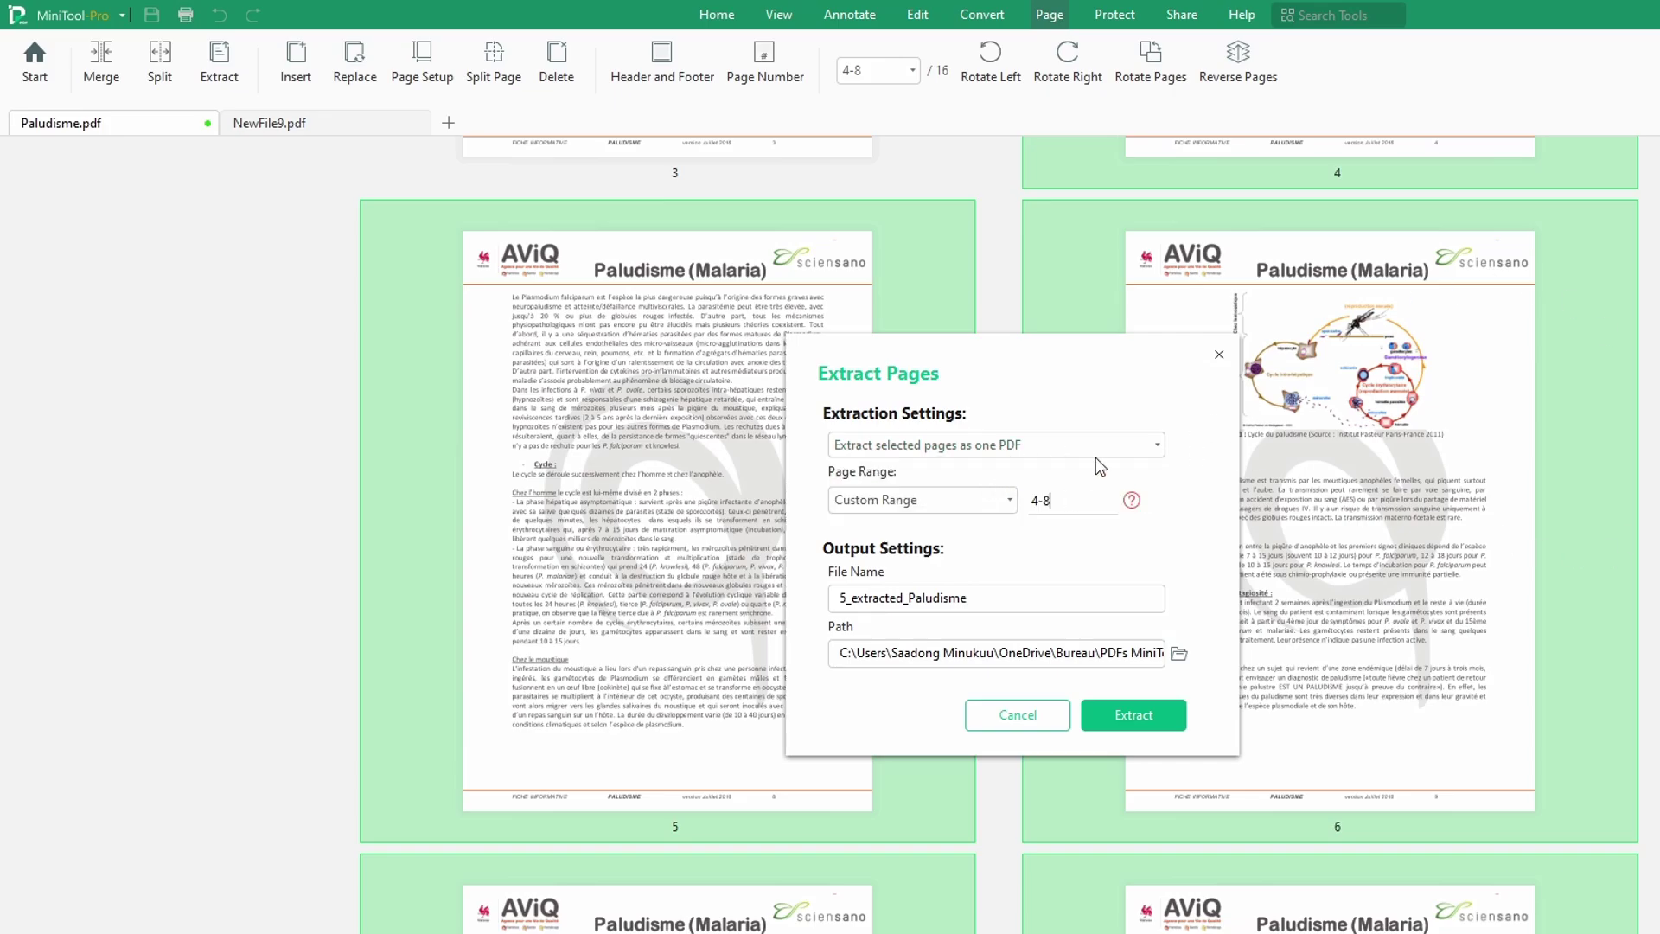
click(1020, 439)
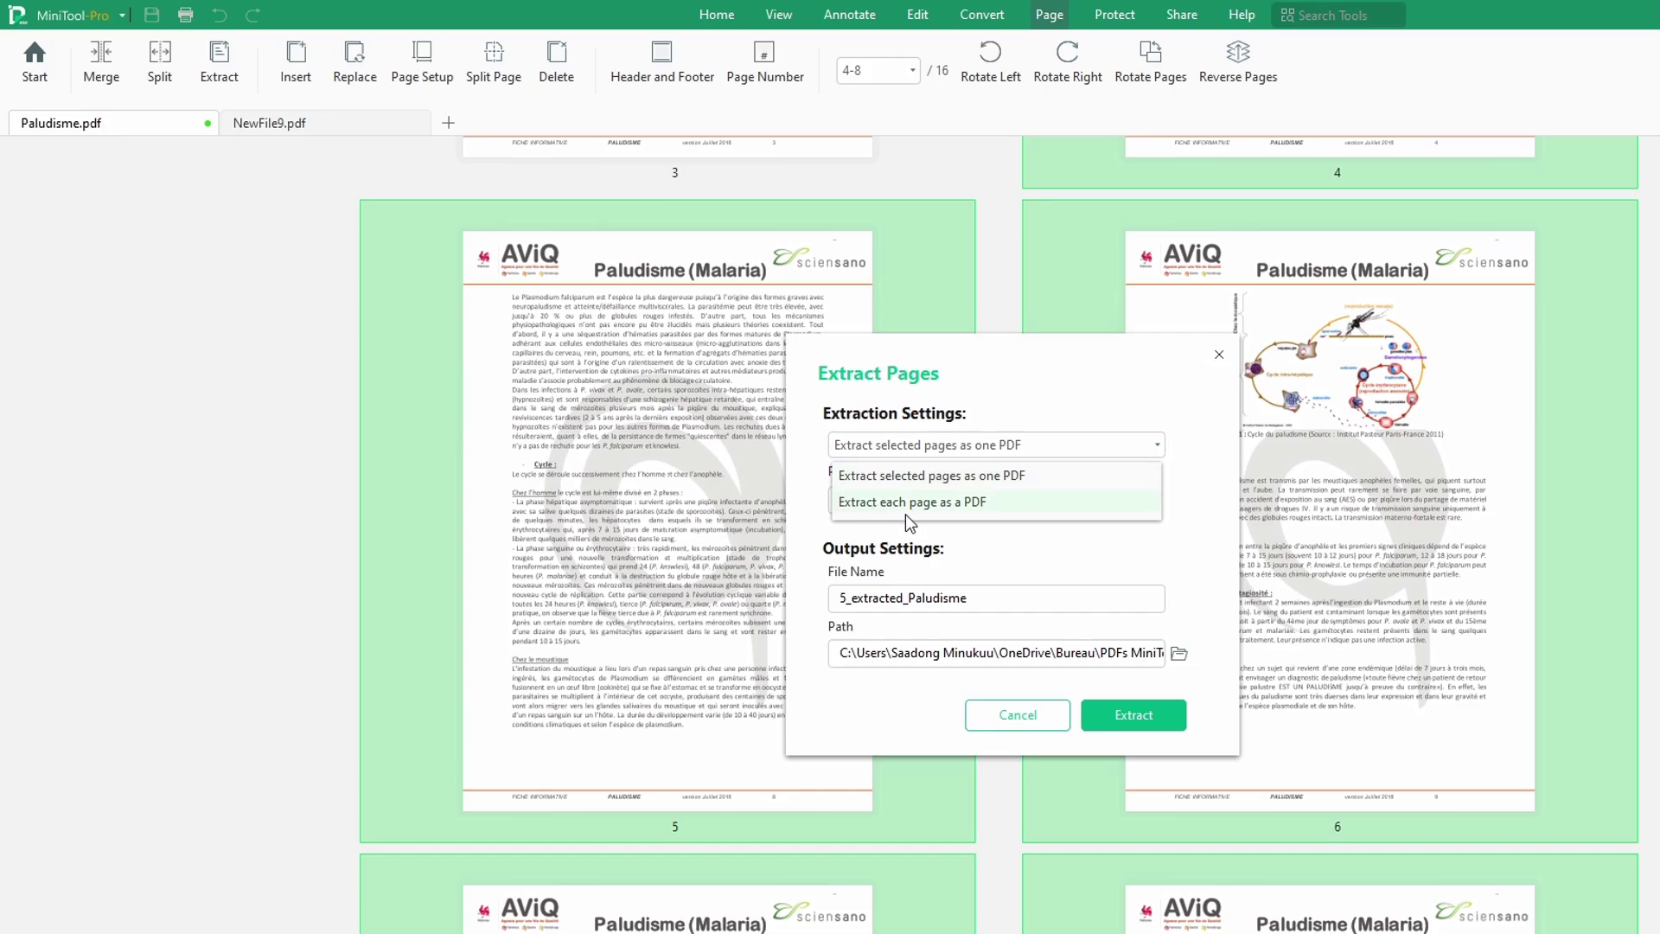
click(957, 503)
click(996, 442)
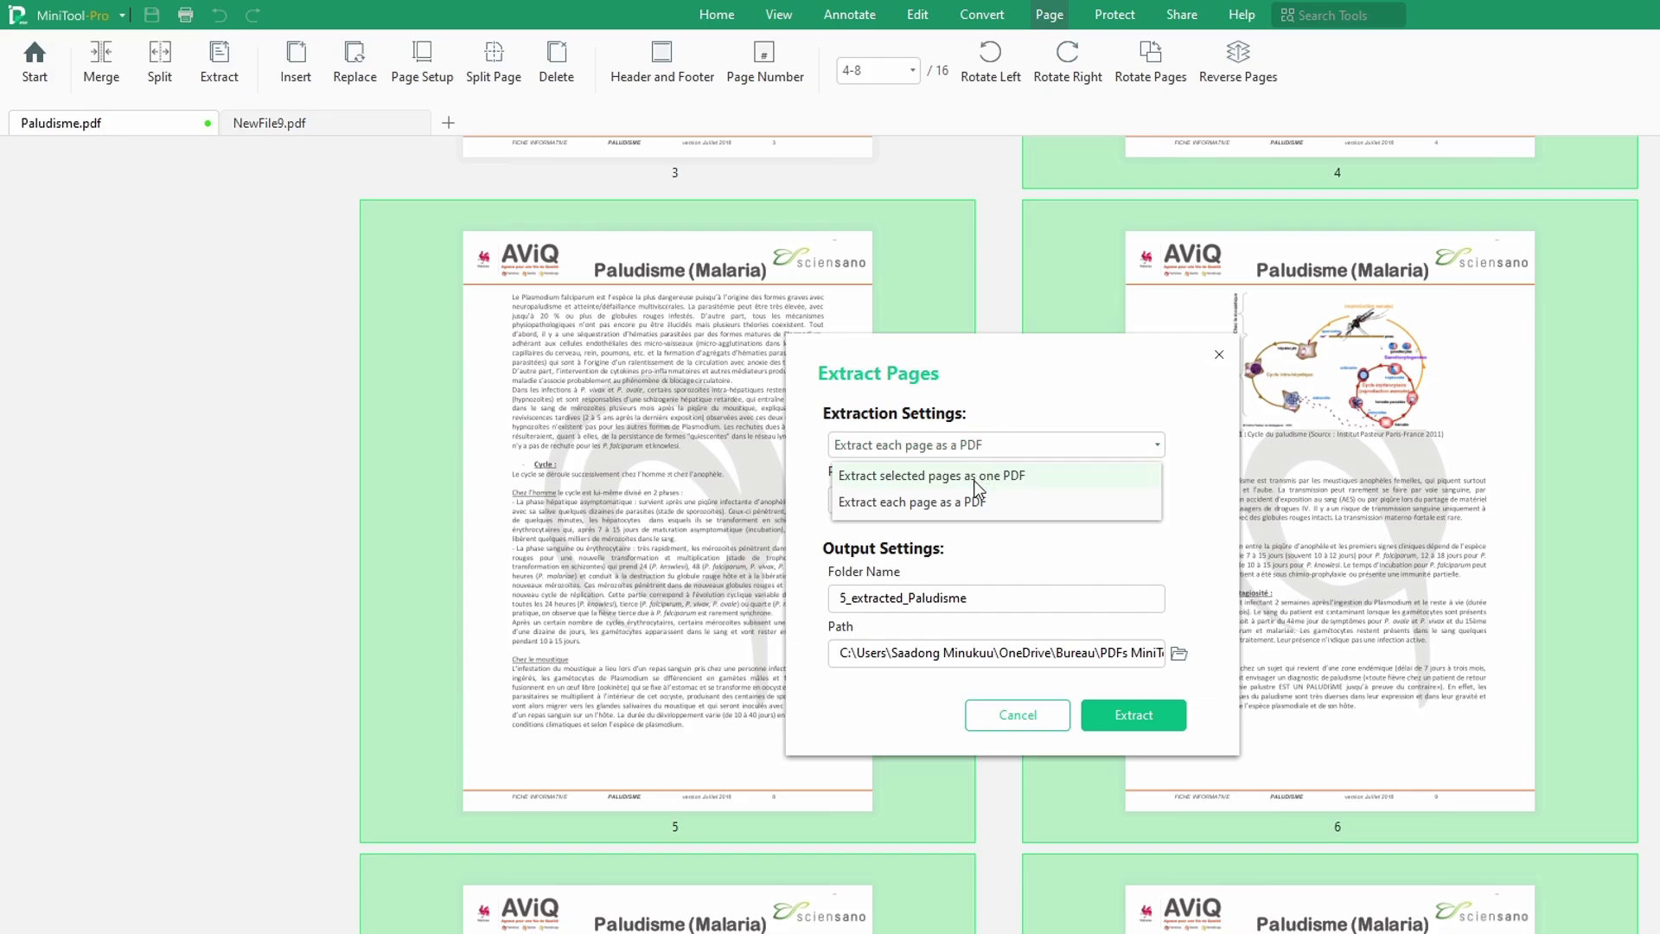
click(977, 477)
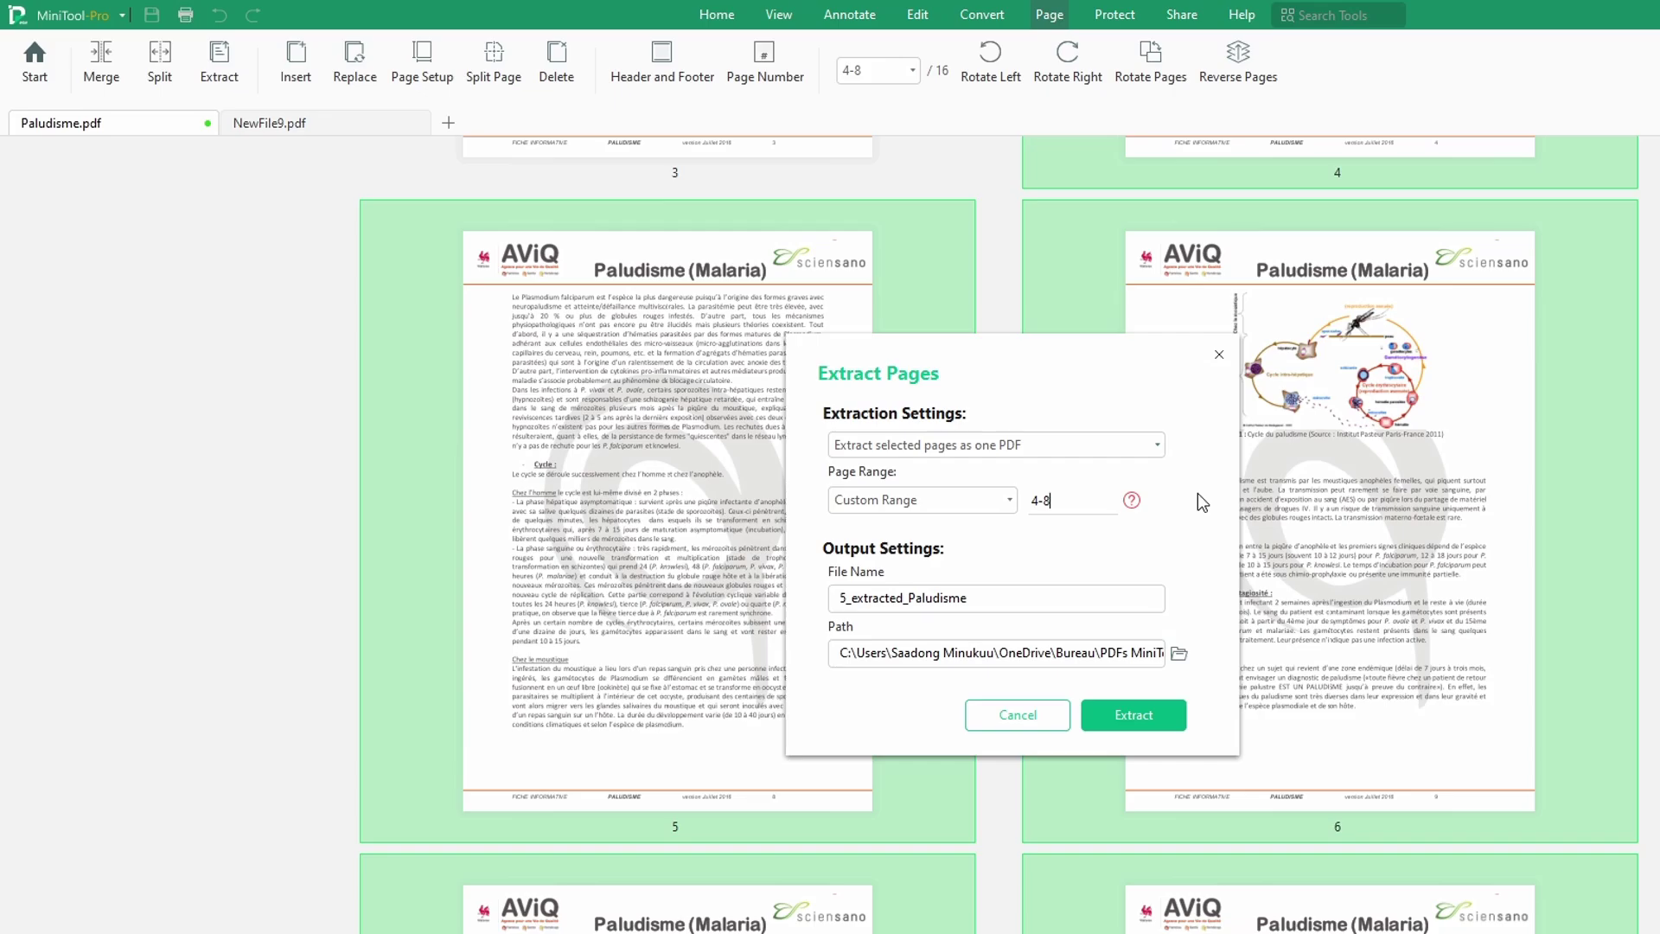
click(1136, 722)
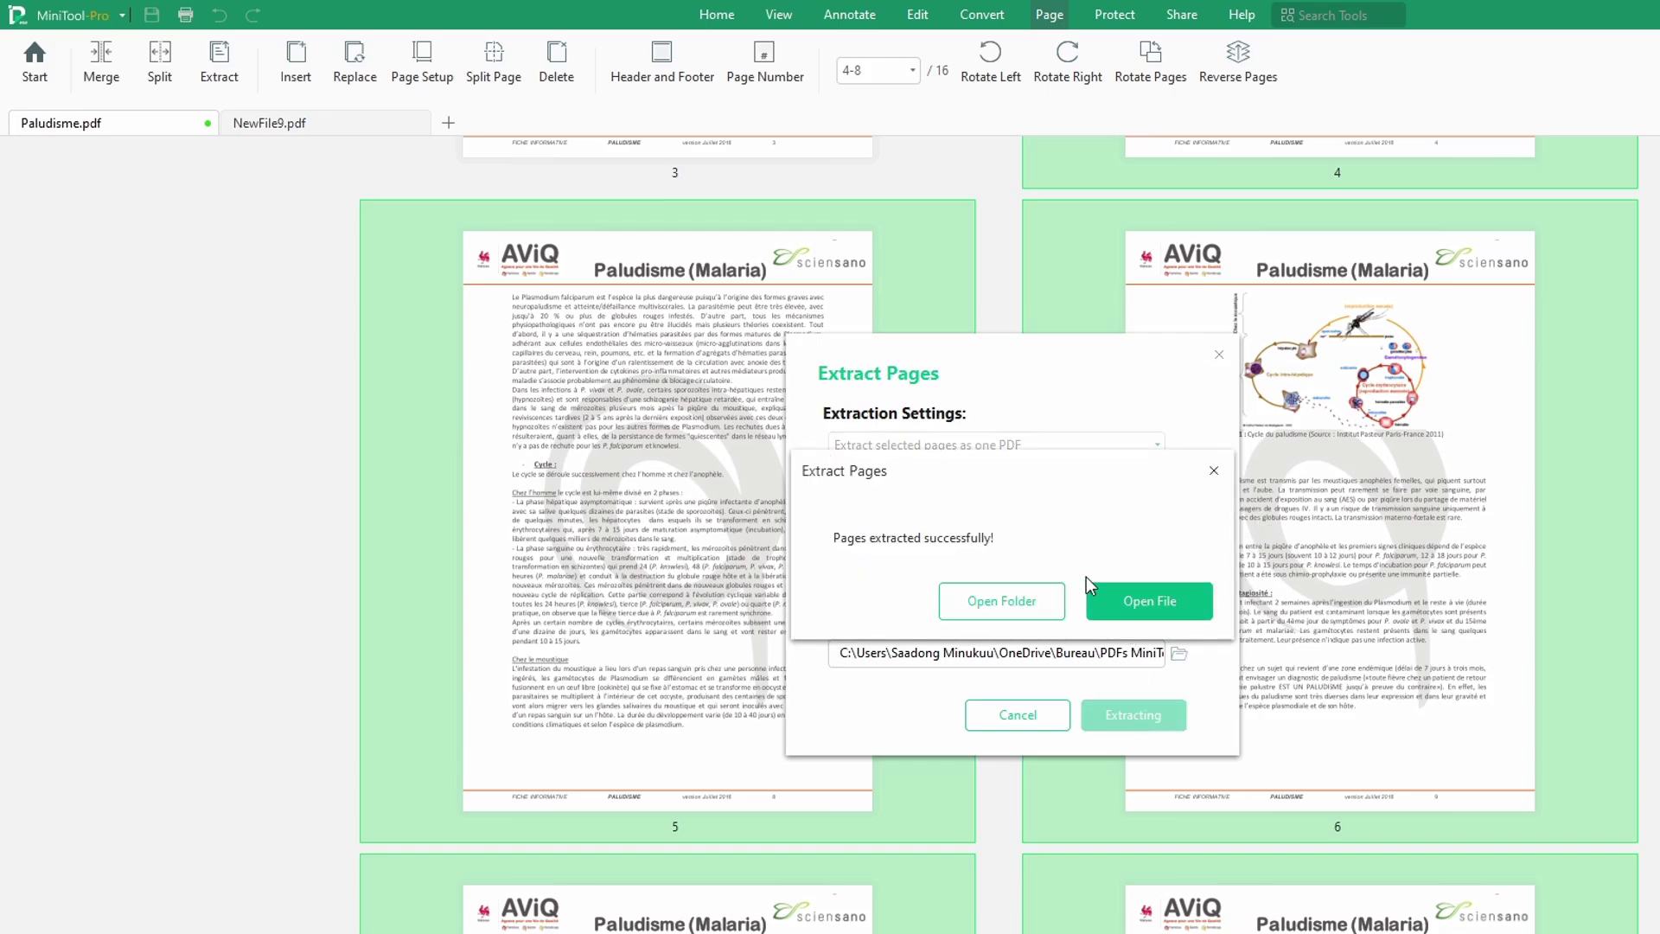
click(1015, 600)
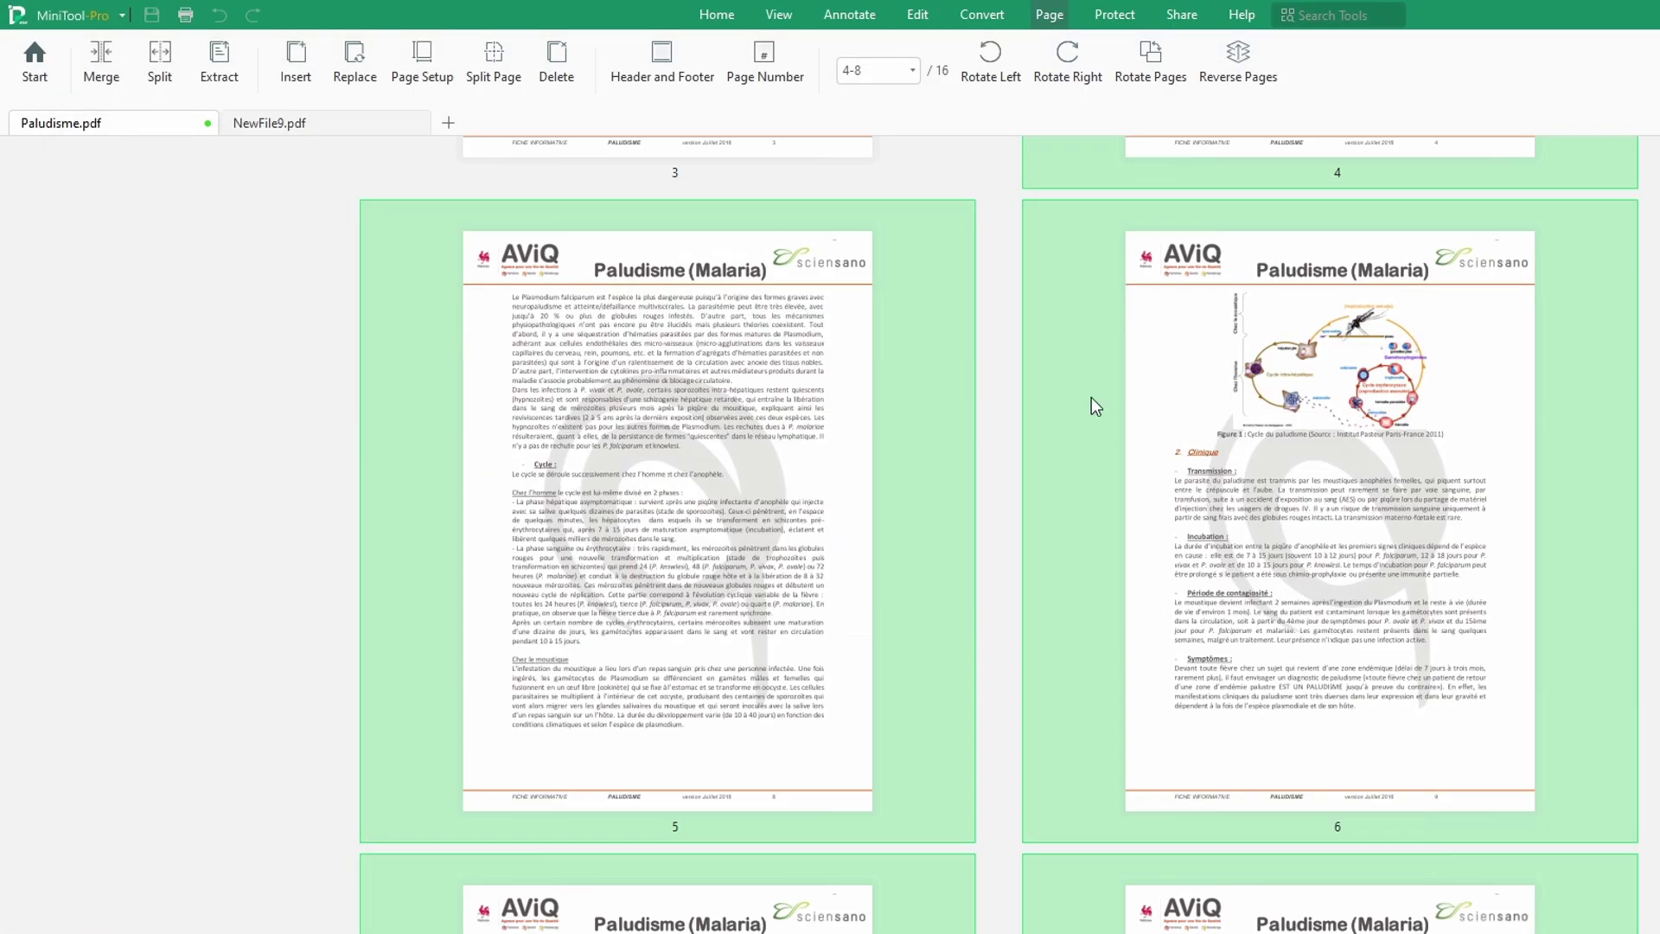
scroll(1063, 359, down, 5)
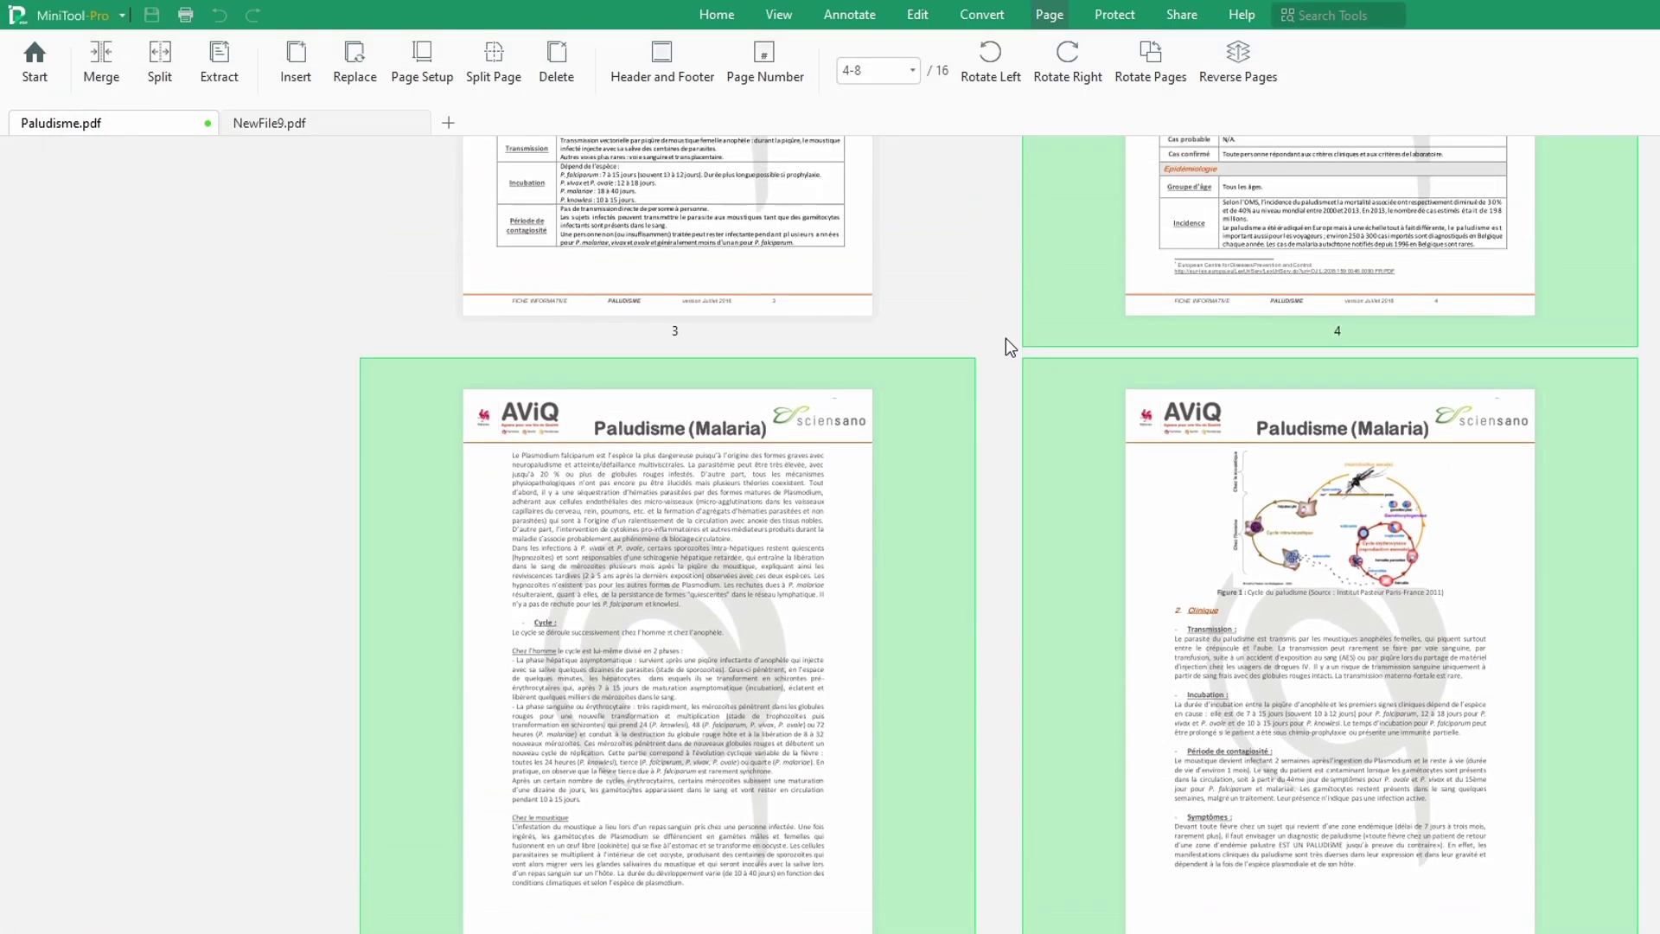
scroll(1005, 339, up, 2)
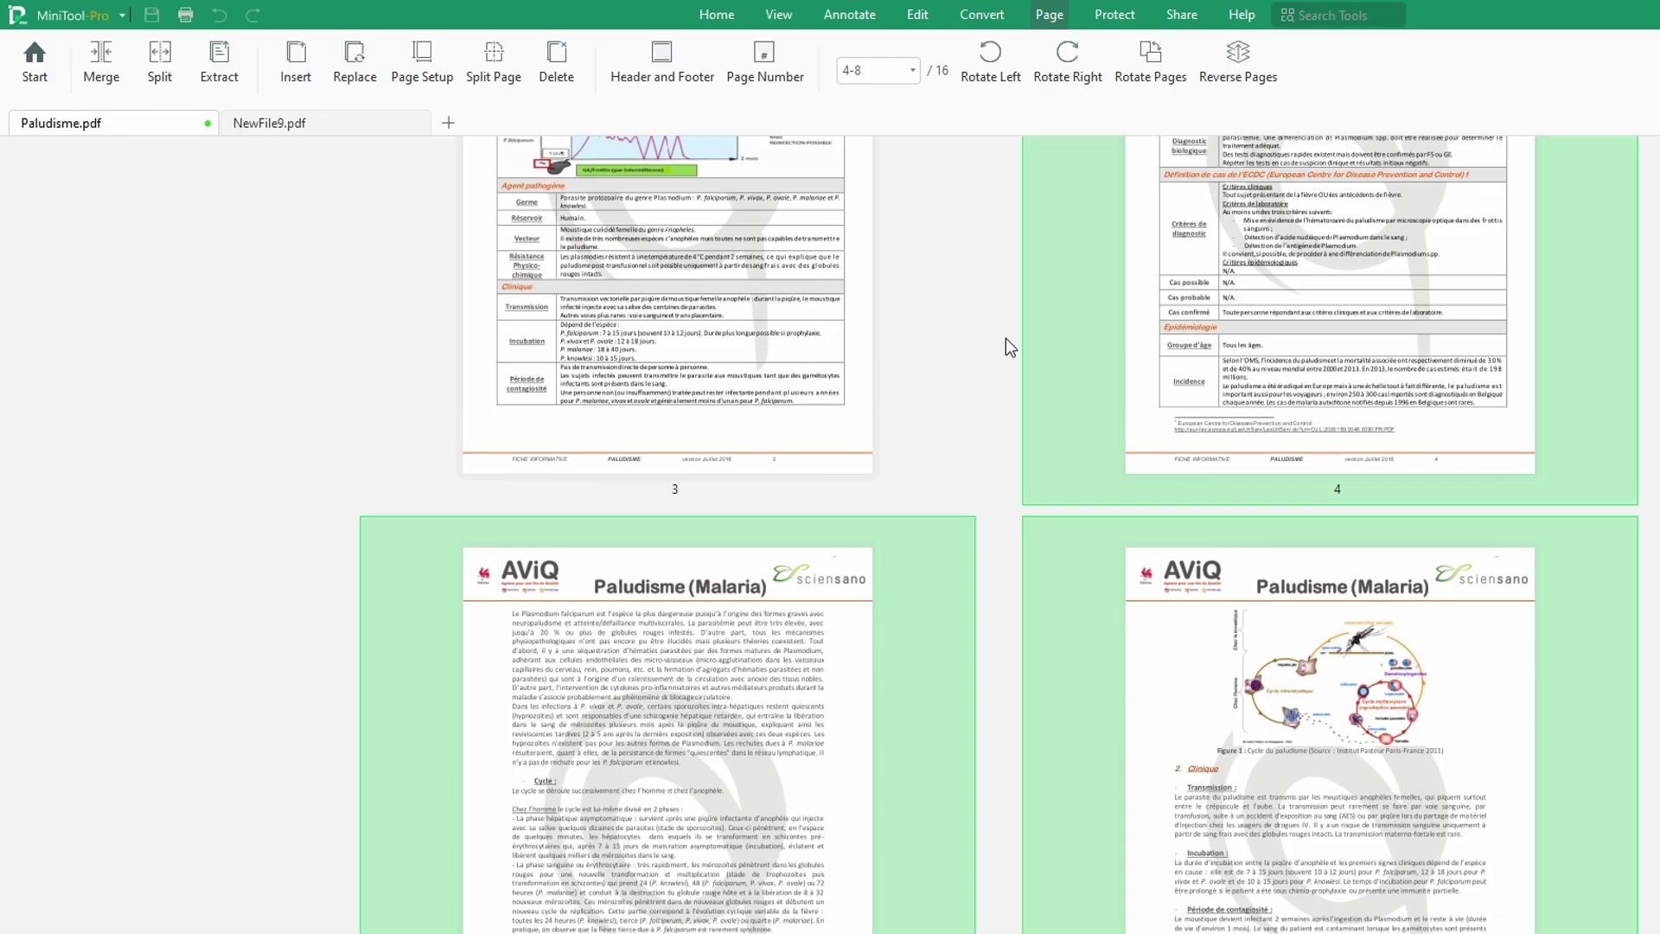
scroll(1004, 339, up, 6)
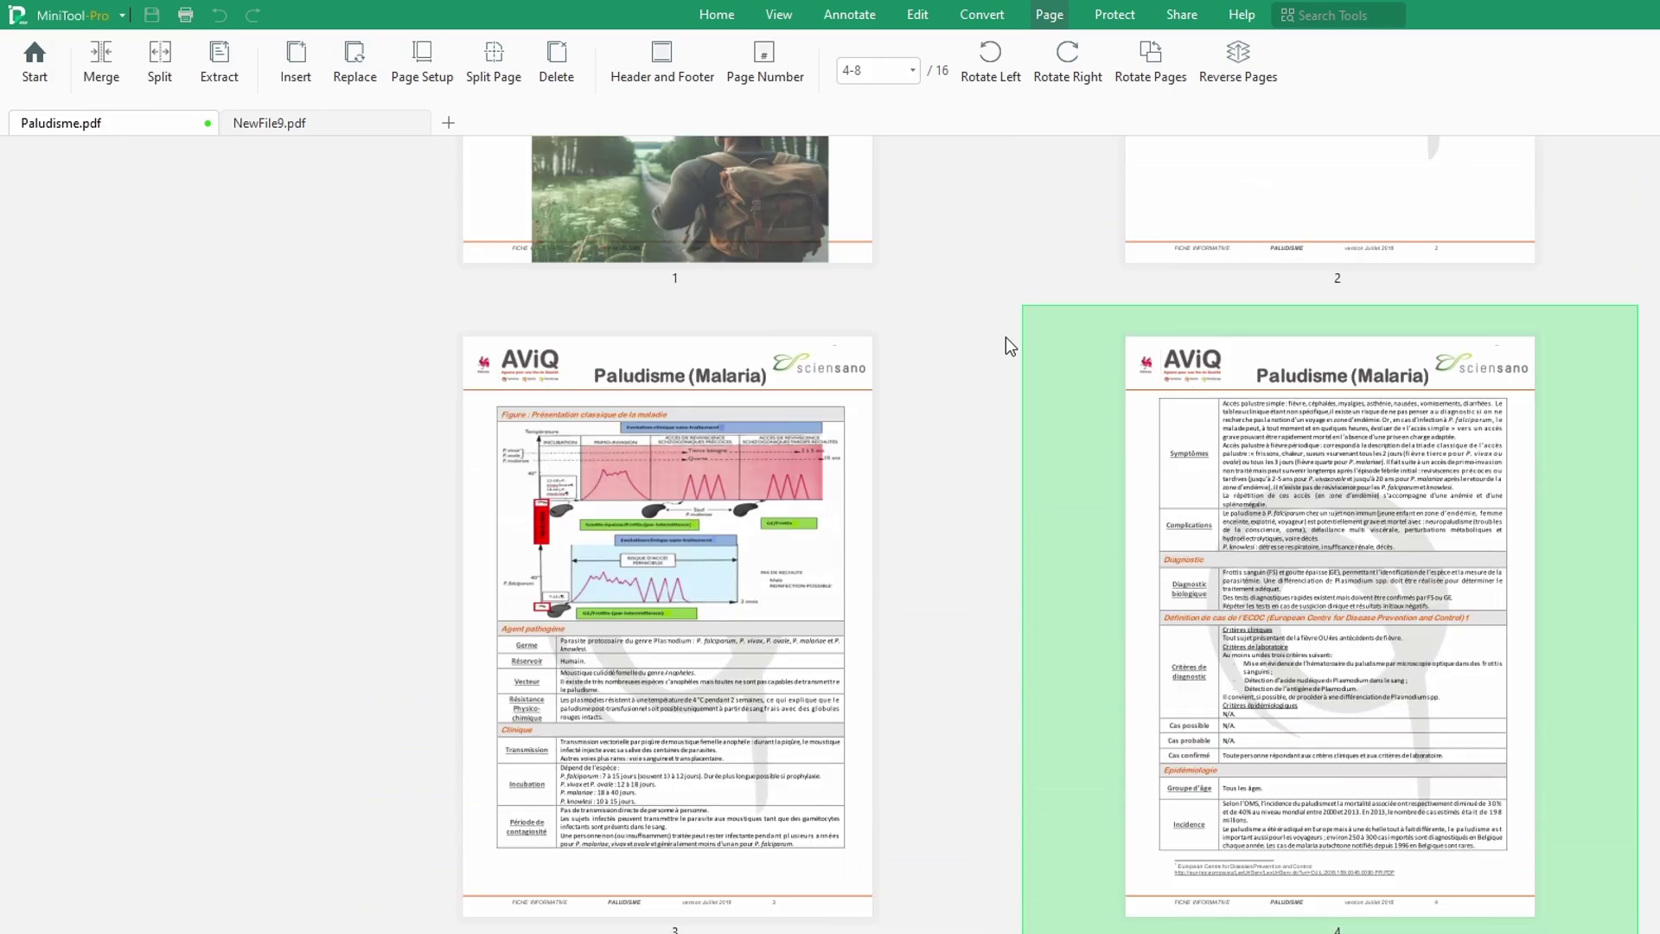
scroll(1006, 338, up, 6)
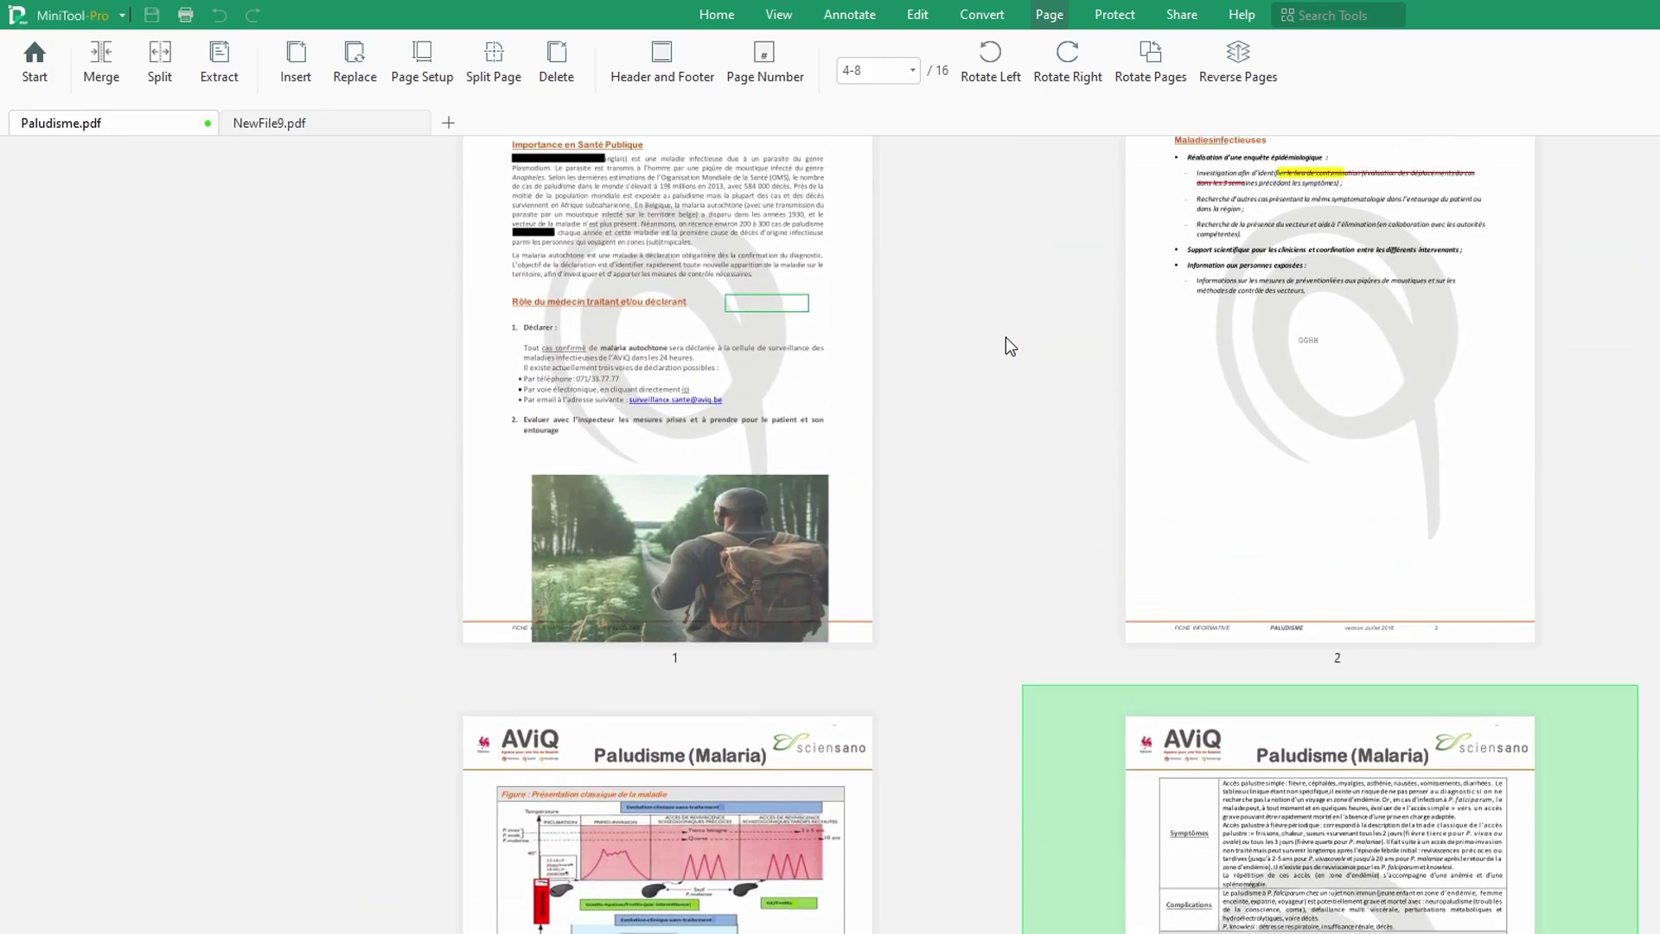
click(1277, 380)
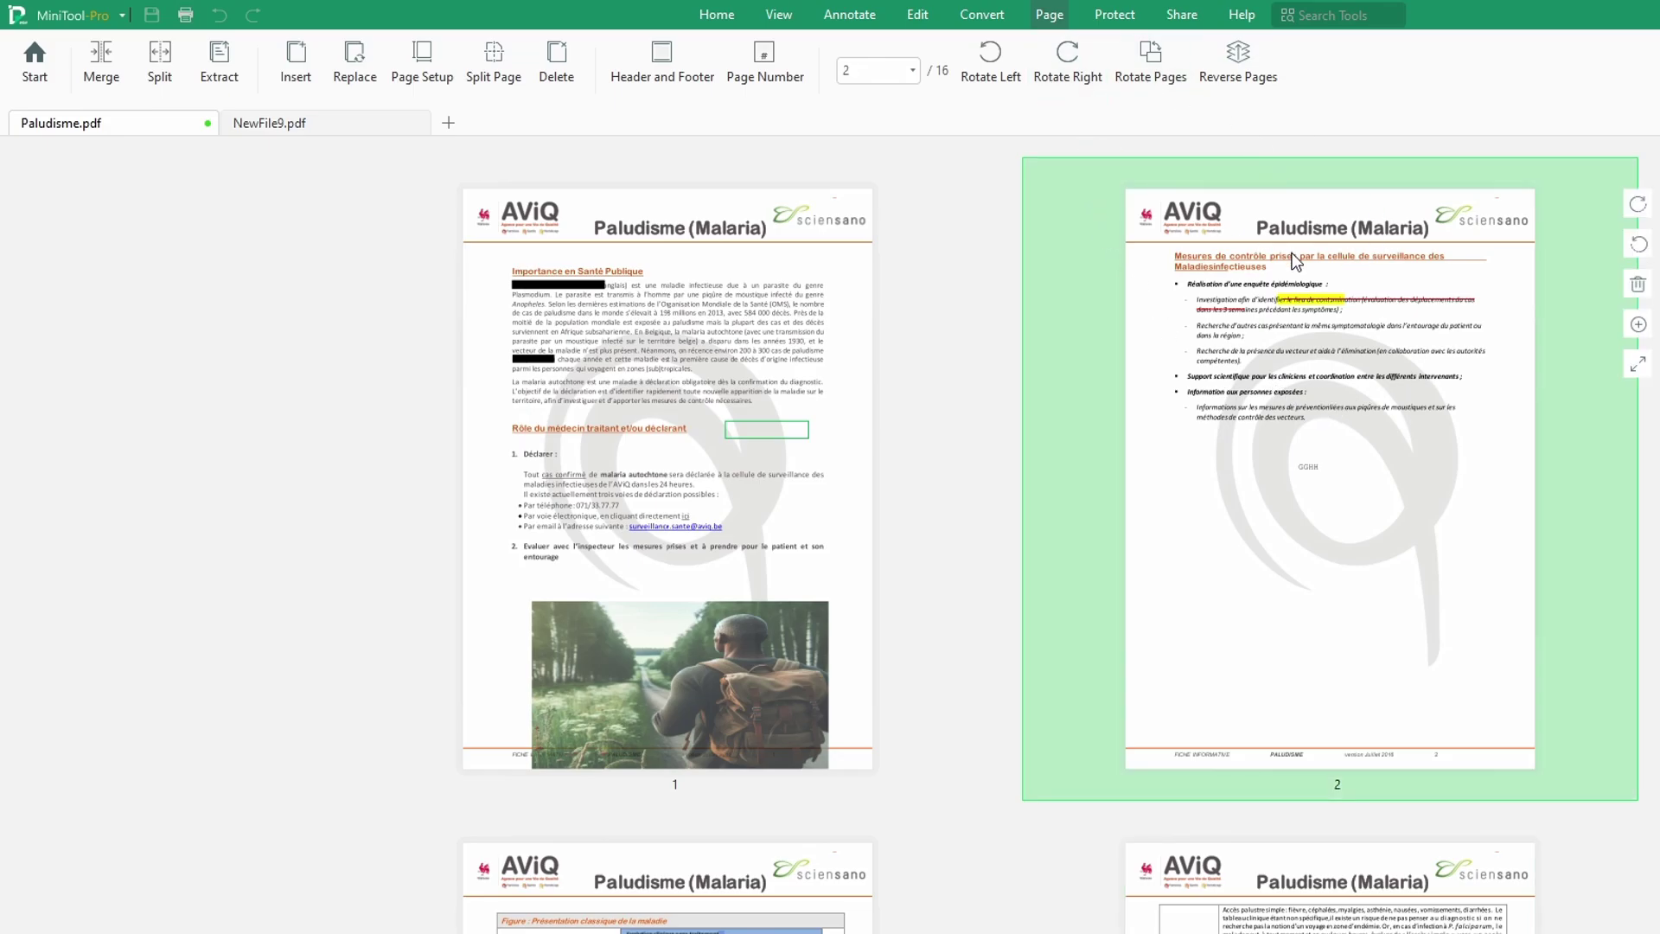
click(1069, 64)
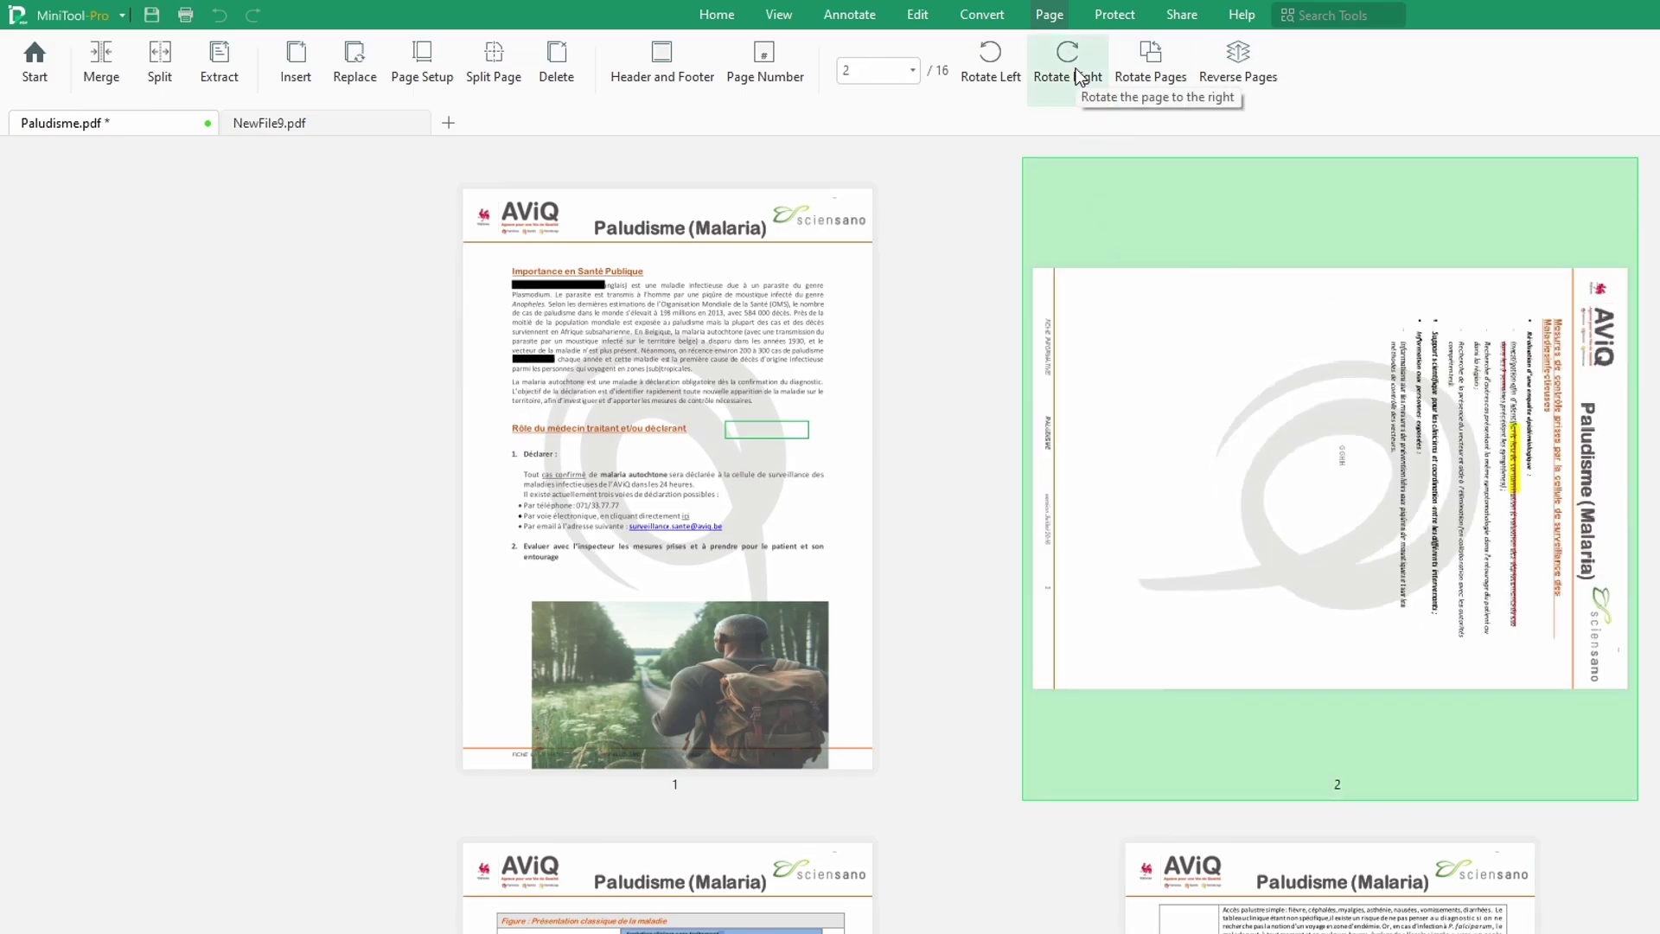
click(1078, 76)
click(1078, 76)
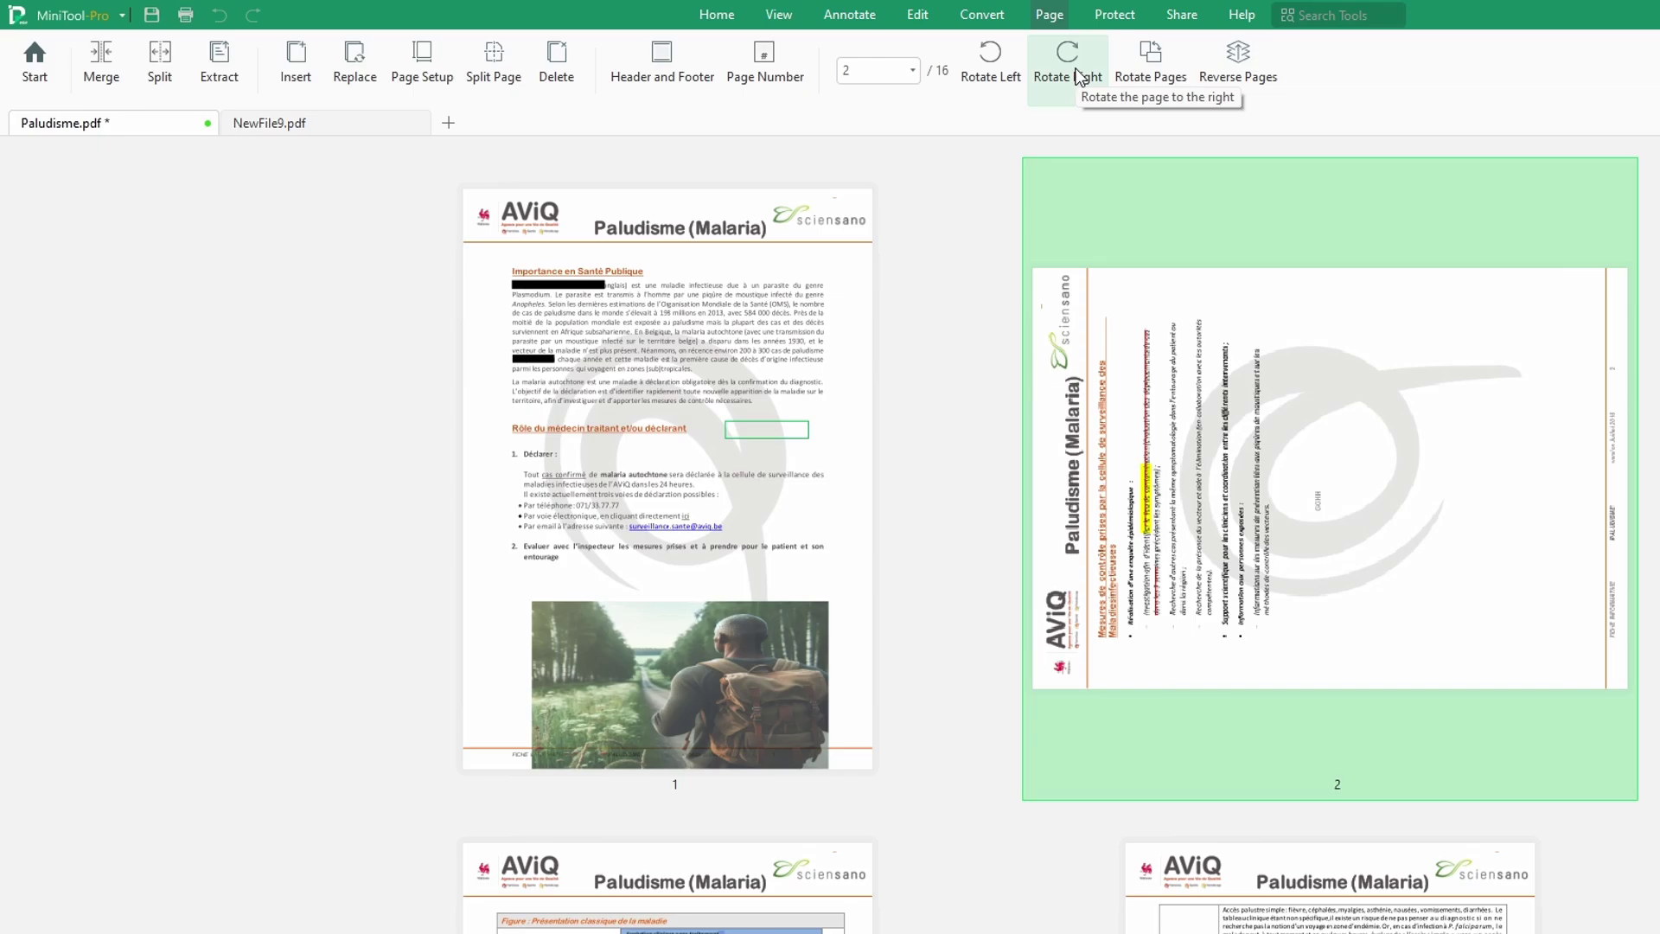
click(1077, 76)
mouse_move(785, 400)
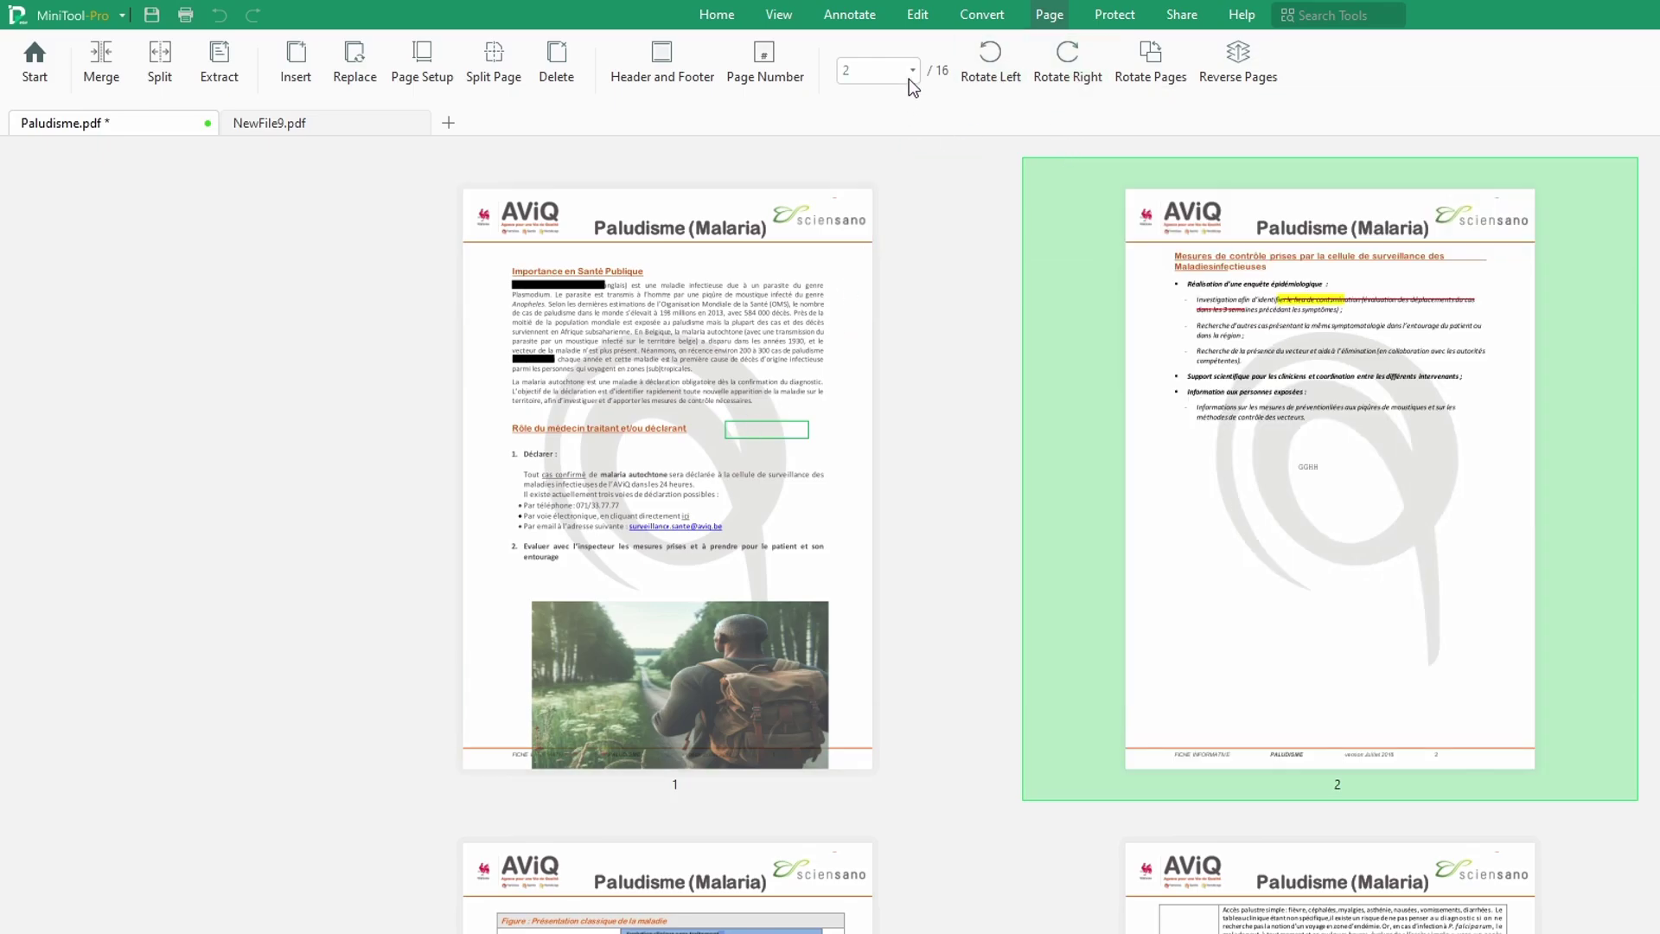
mouse_move(1136, 392)
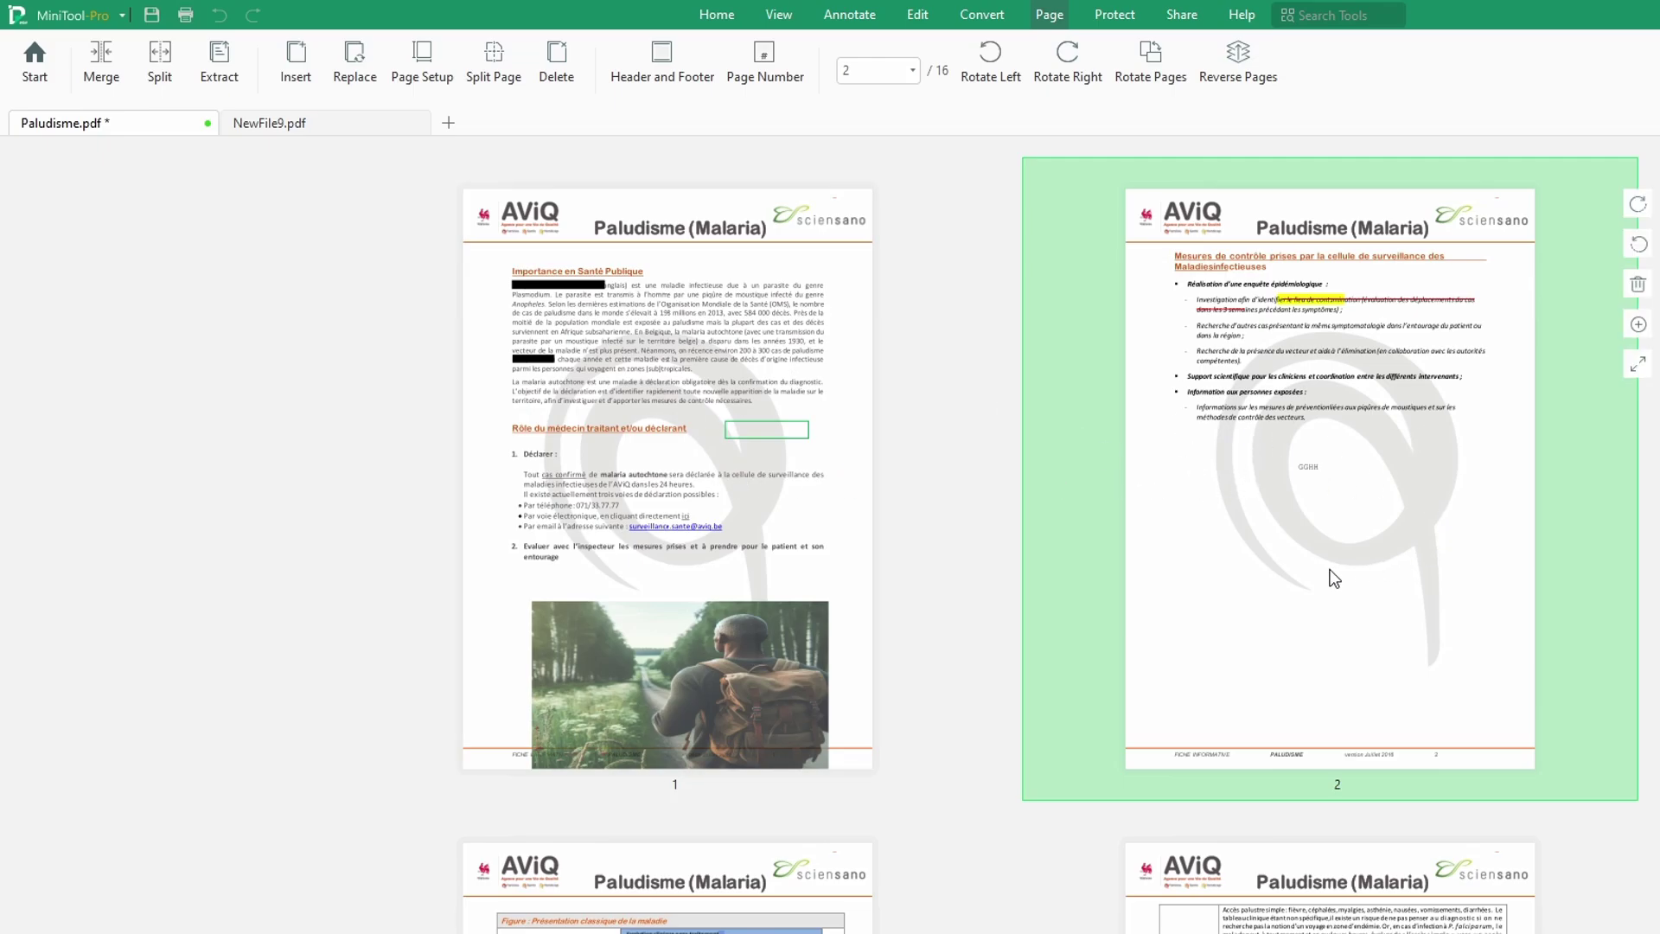
scroll(1172, 545, down, 3)
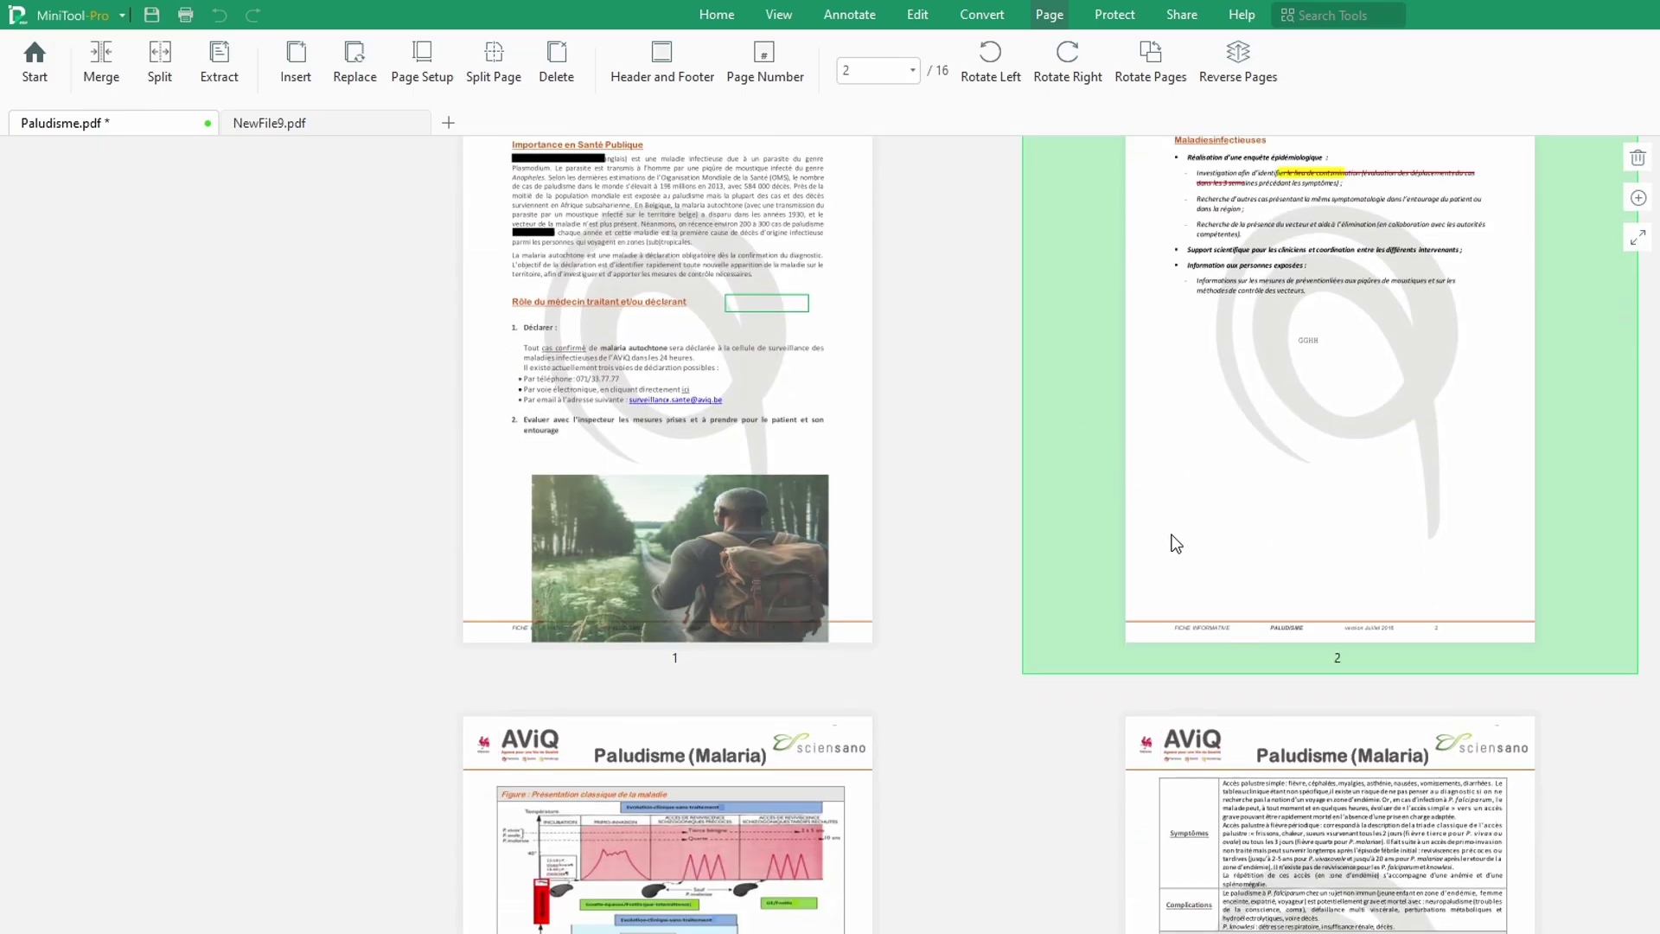
scroll(1175, 543, down, 7)
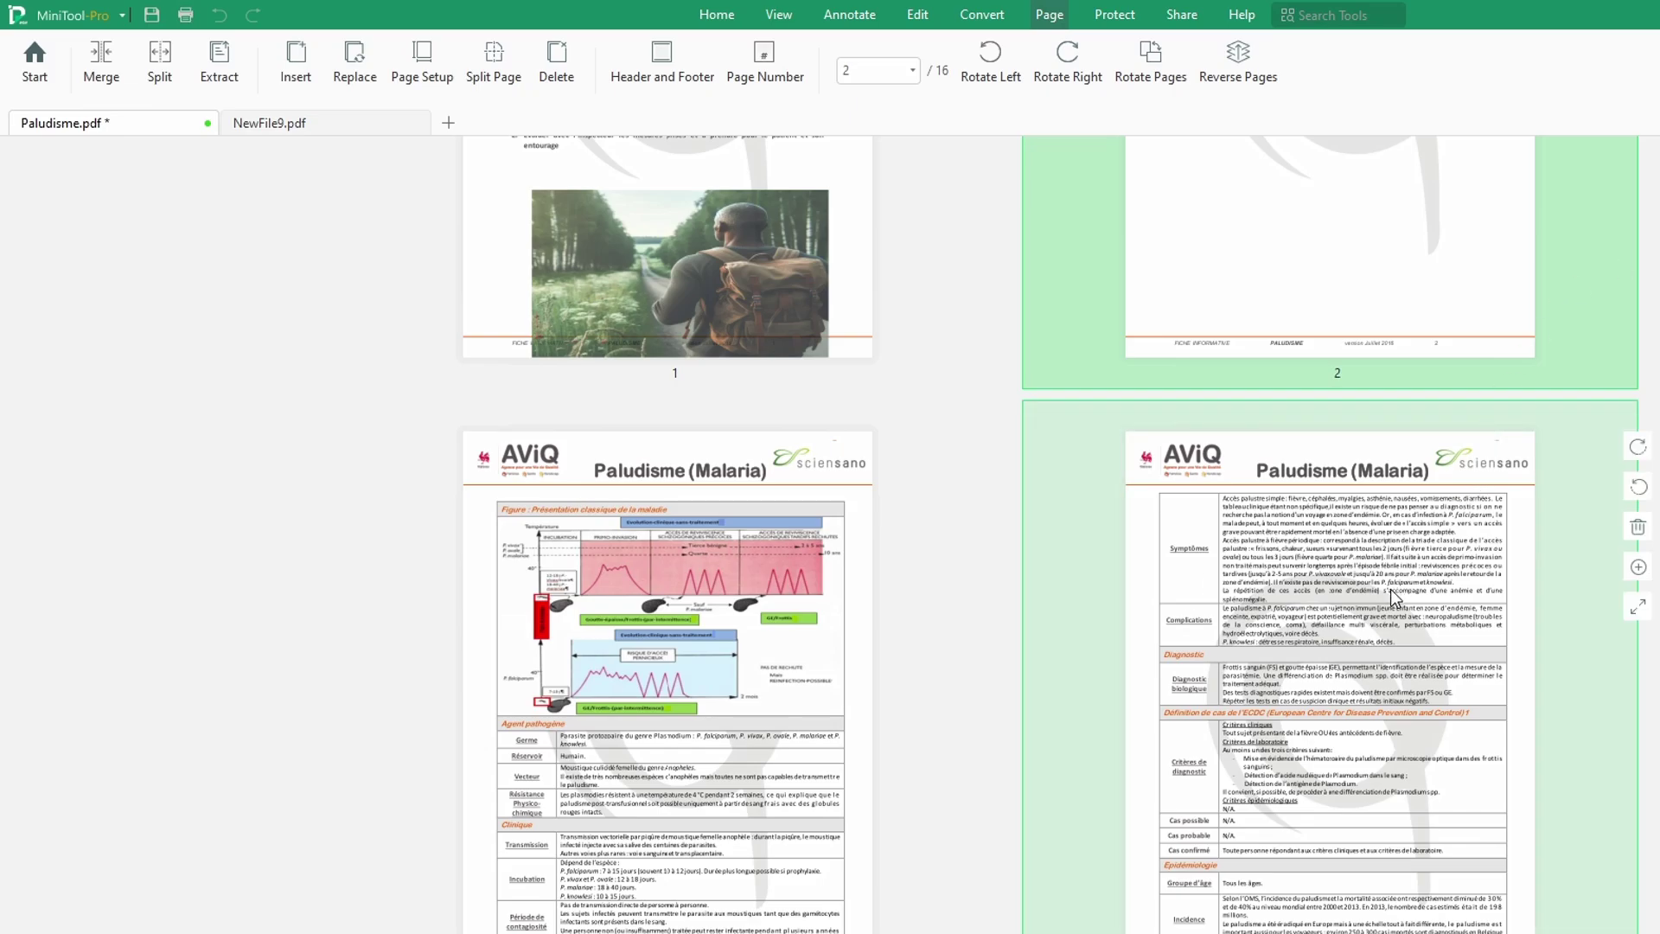
scroll(1418, 484, up, 8)
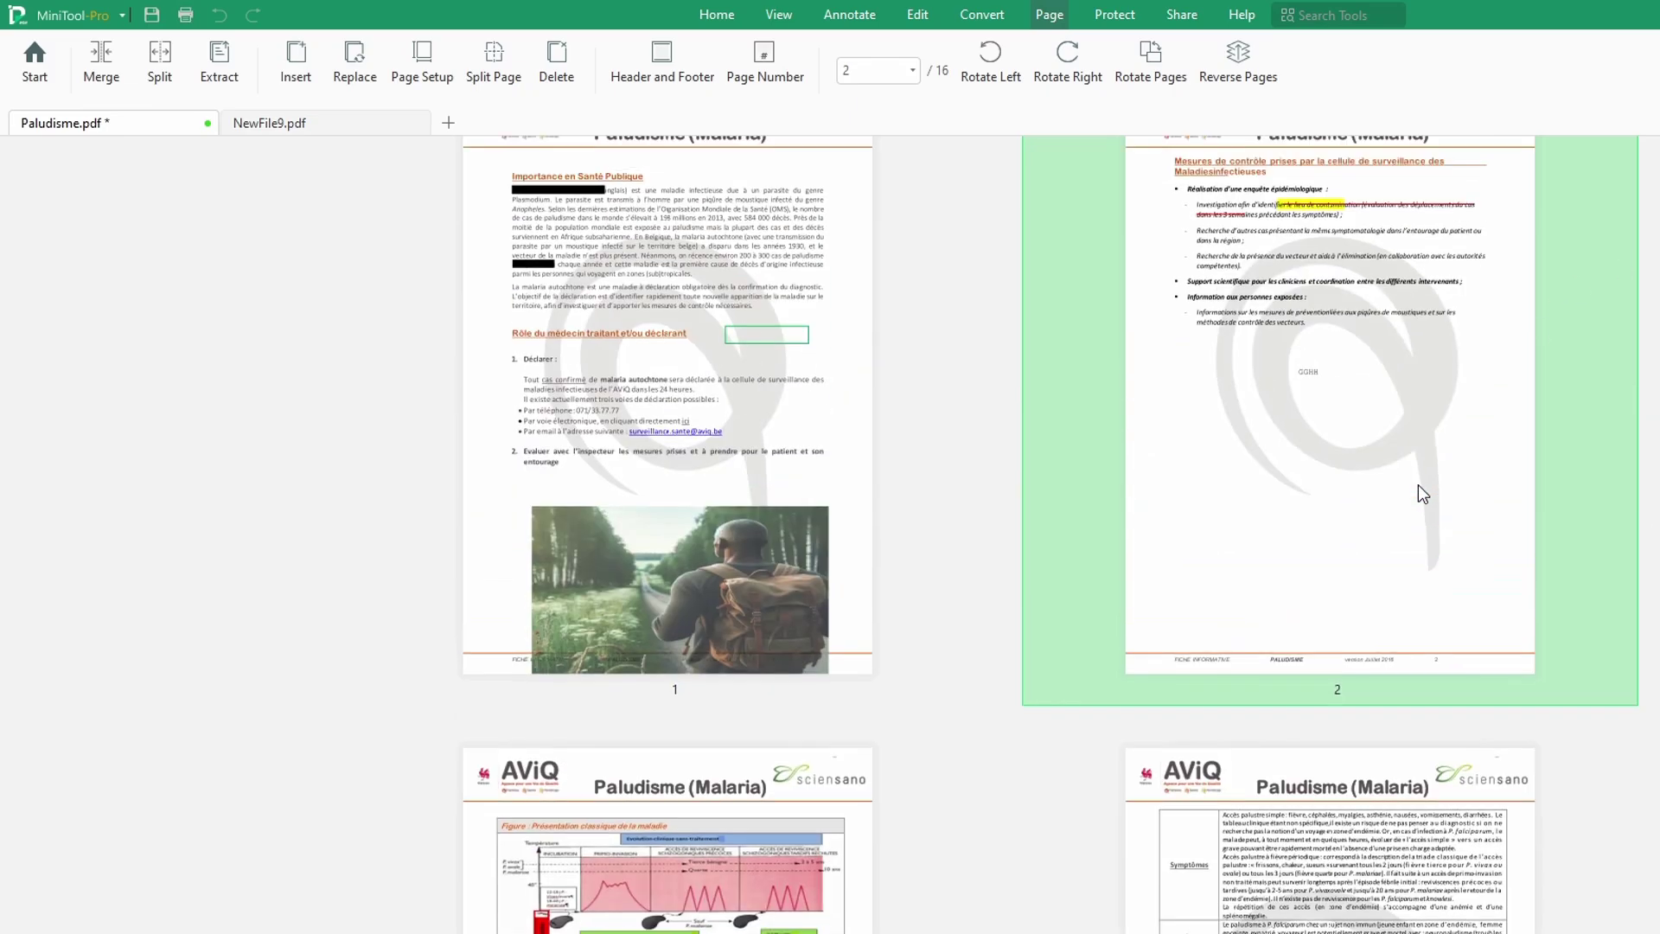
scroll(1418, 484, up, 3)
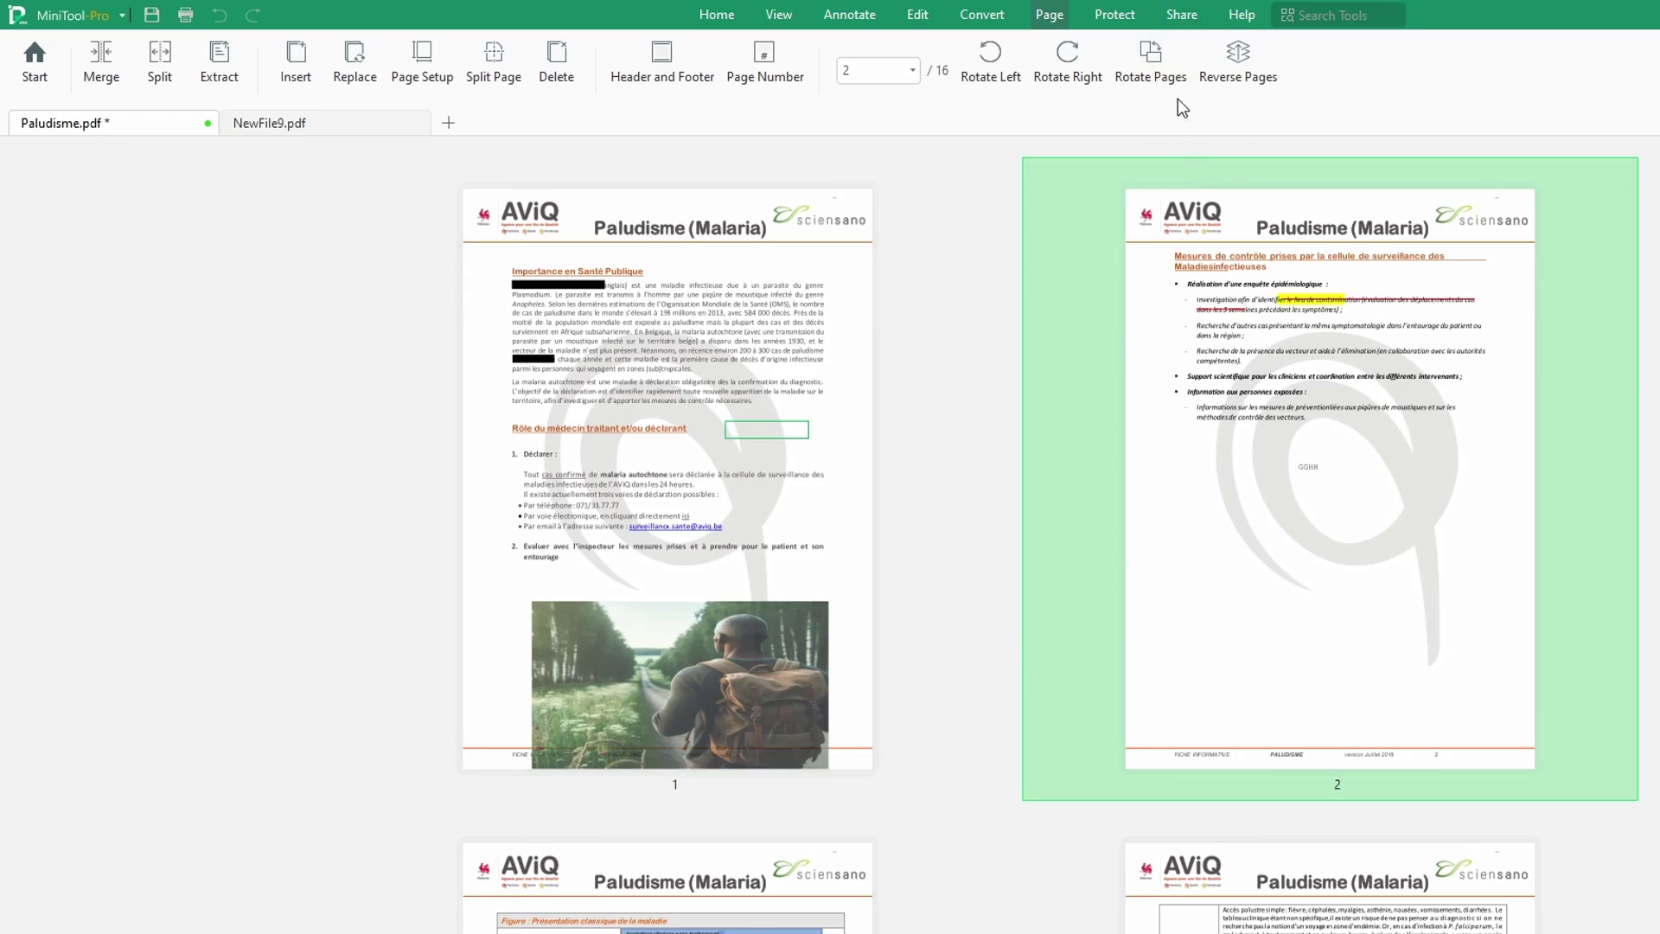
Step: Switch to the Protect tab of the ribbon
click(1115, 15)
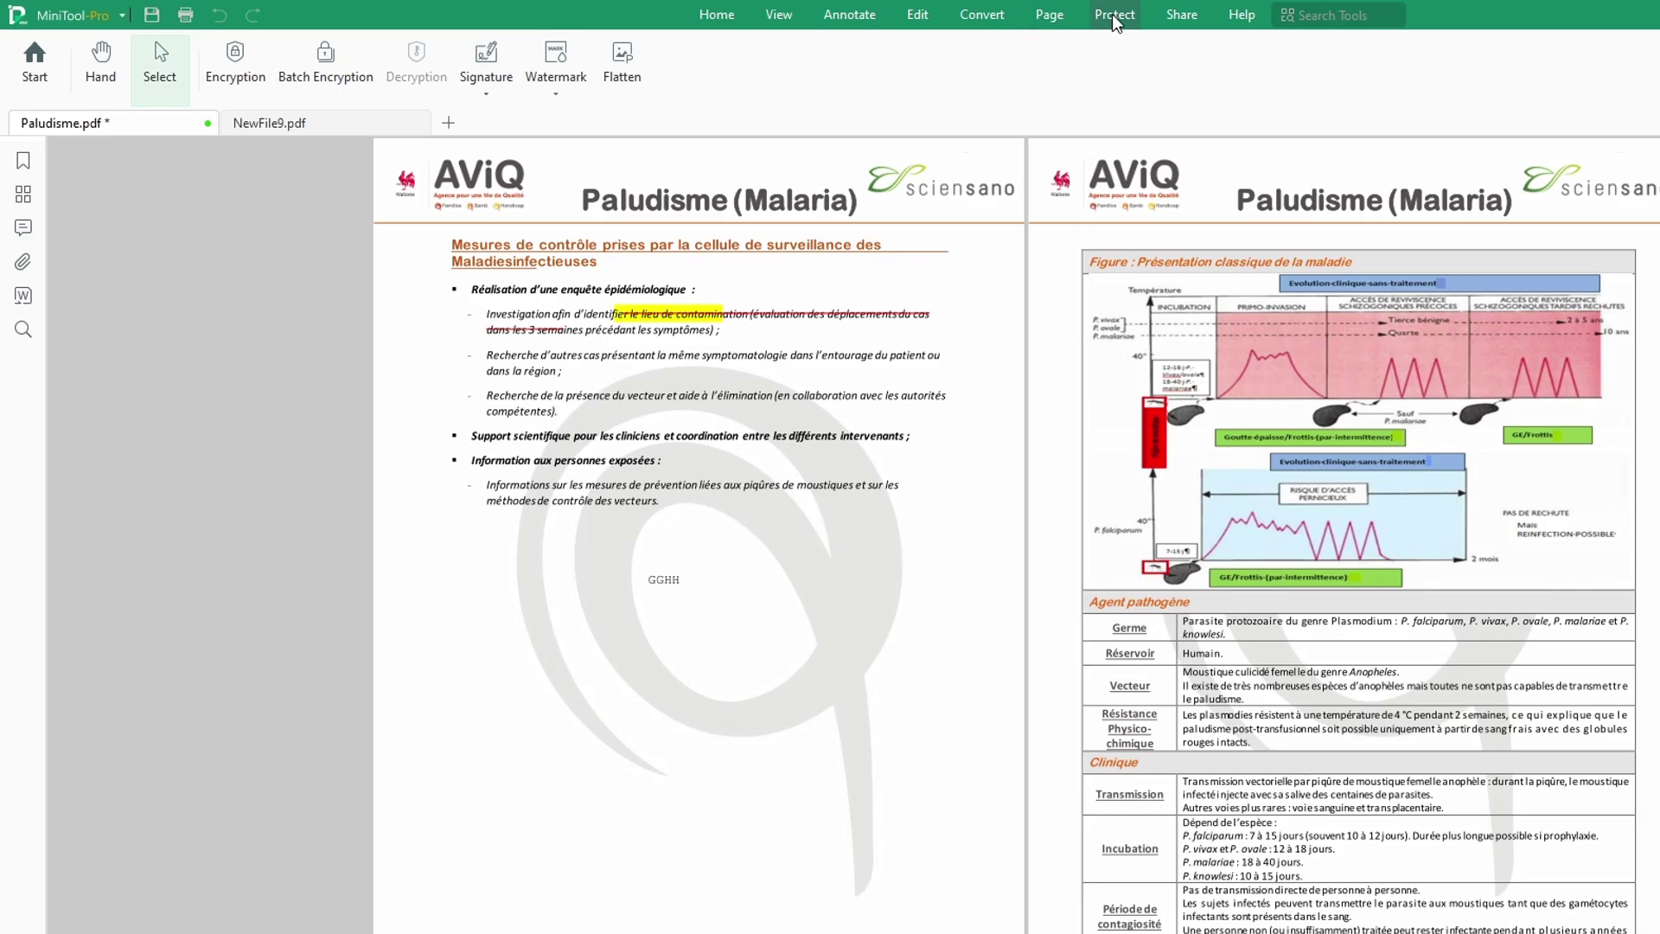
Step: Go through the View tab to the Annotate tools
click(778, 16)
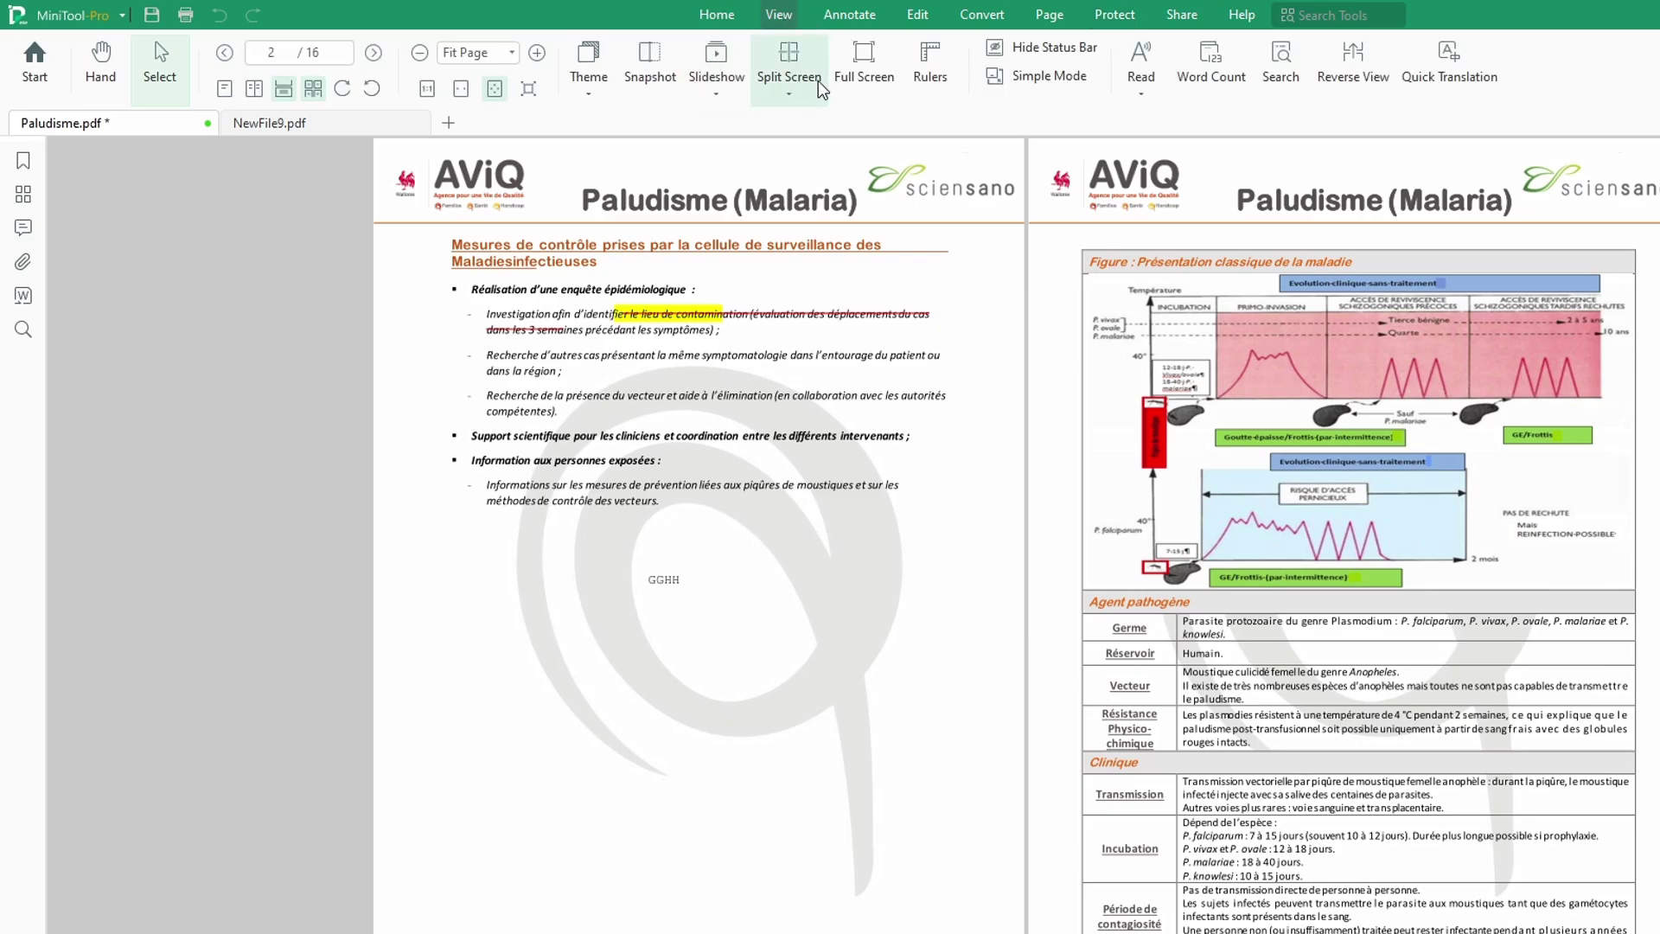
click(865, 24)
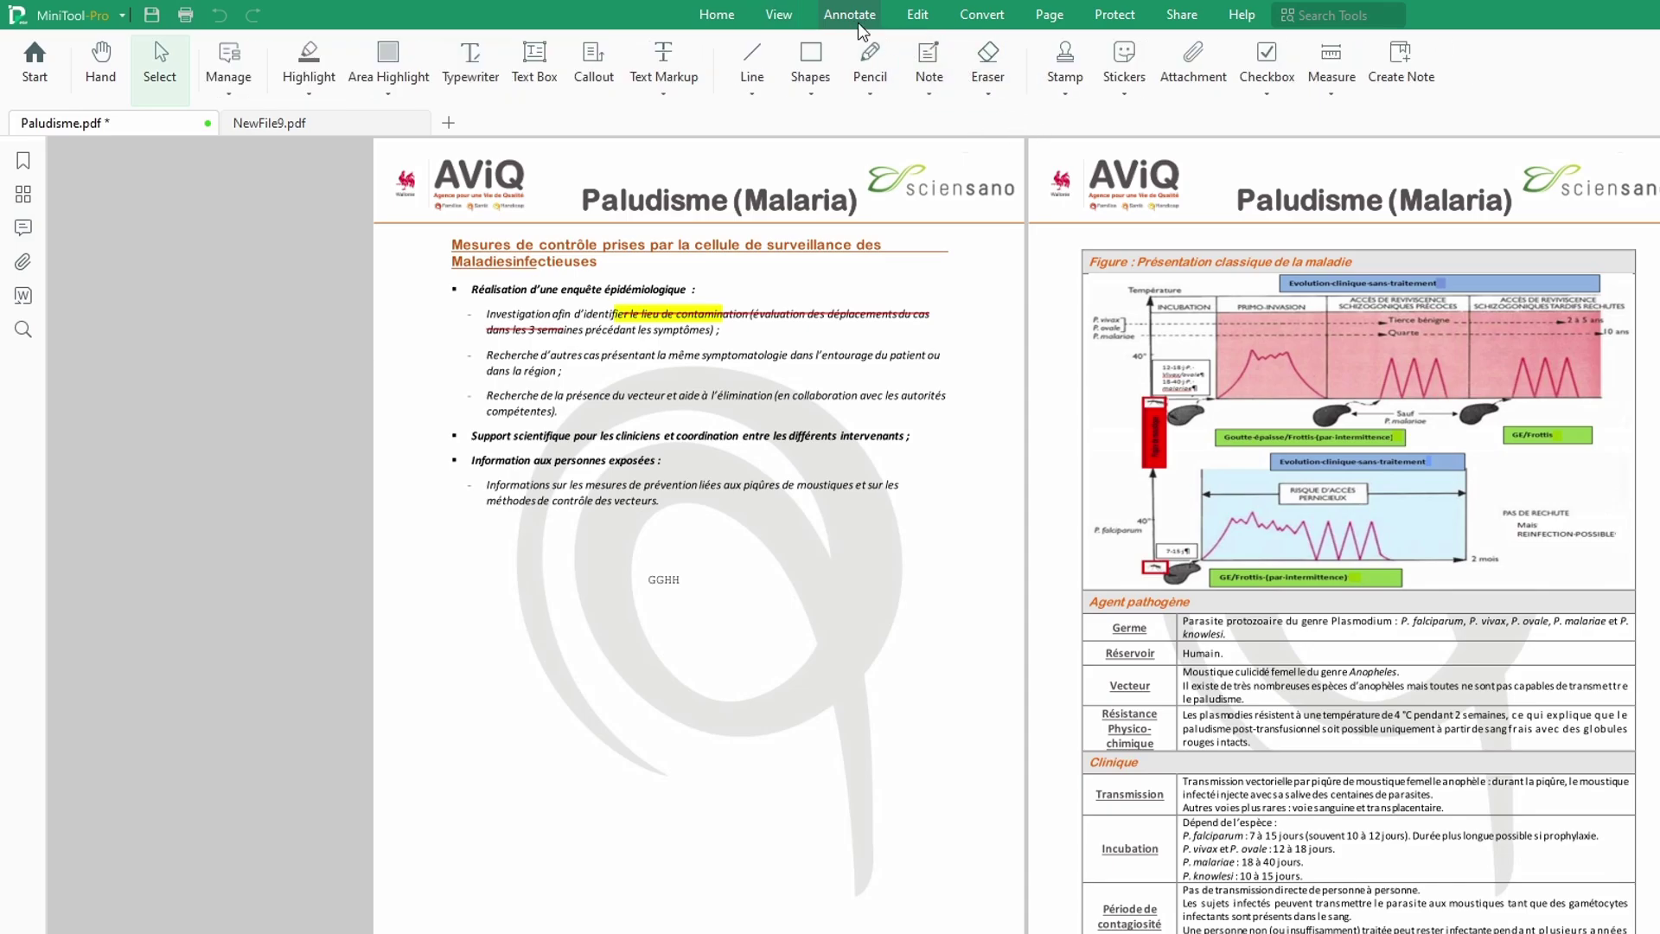
Step: Stamp SIGN HERE near the lower right of the first page
scroll(1191, 443, down, 1)
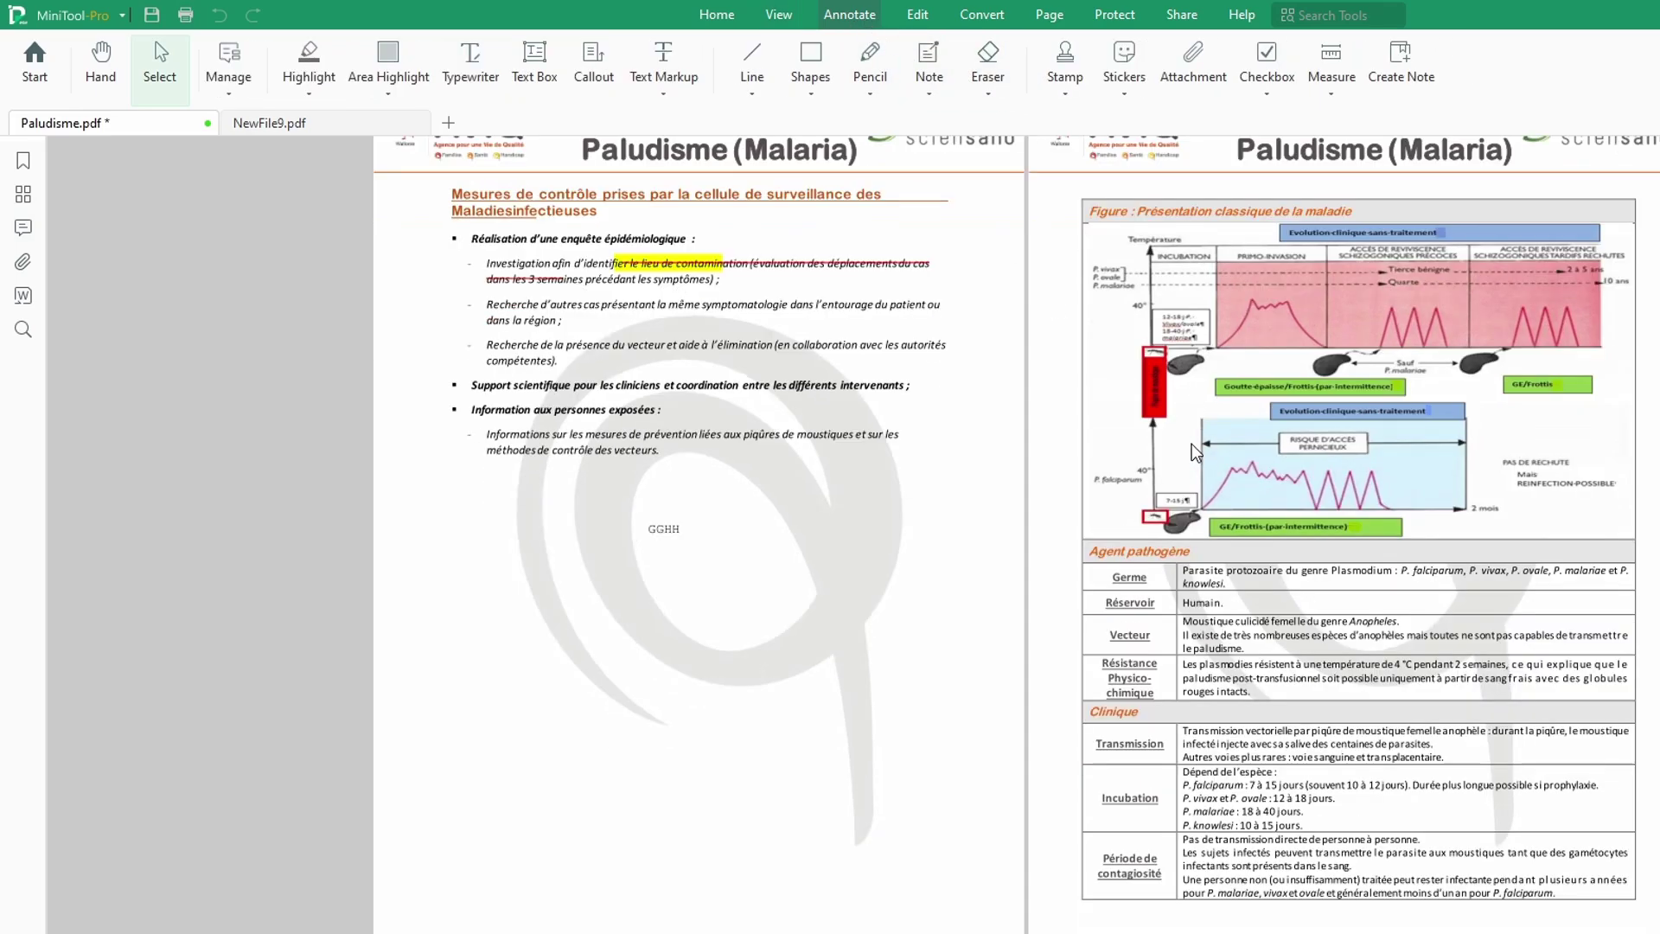
click(1063, 90)
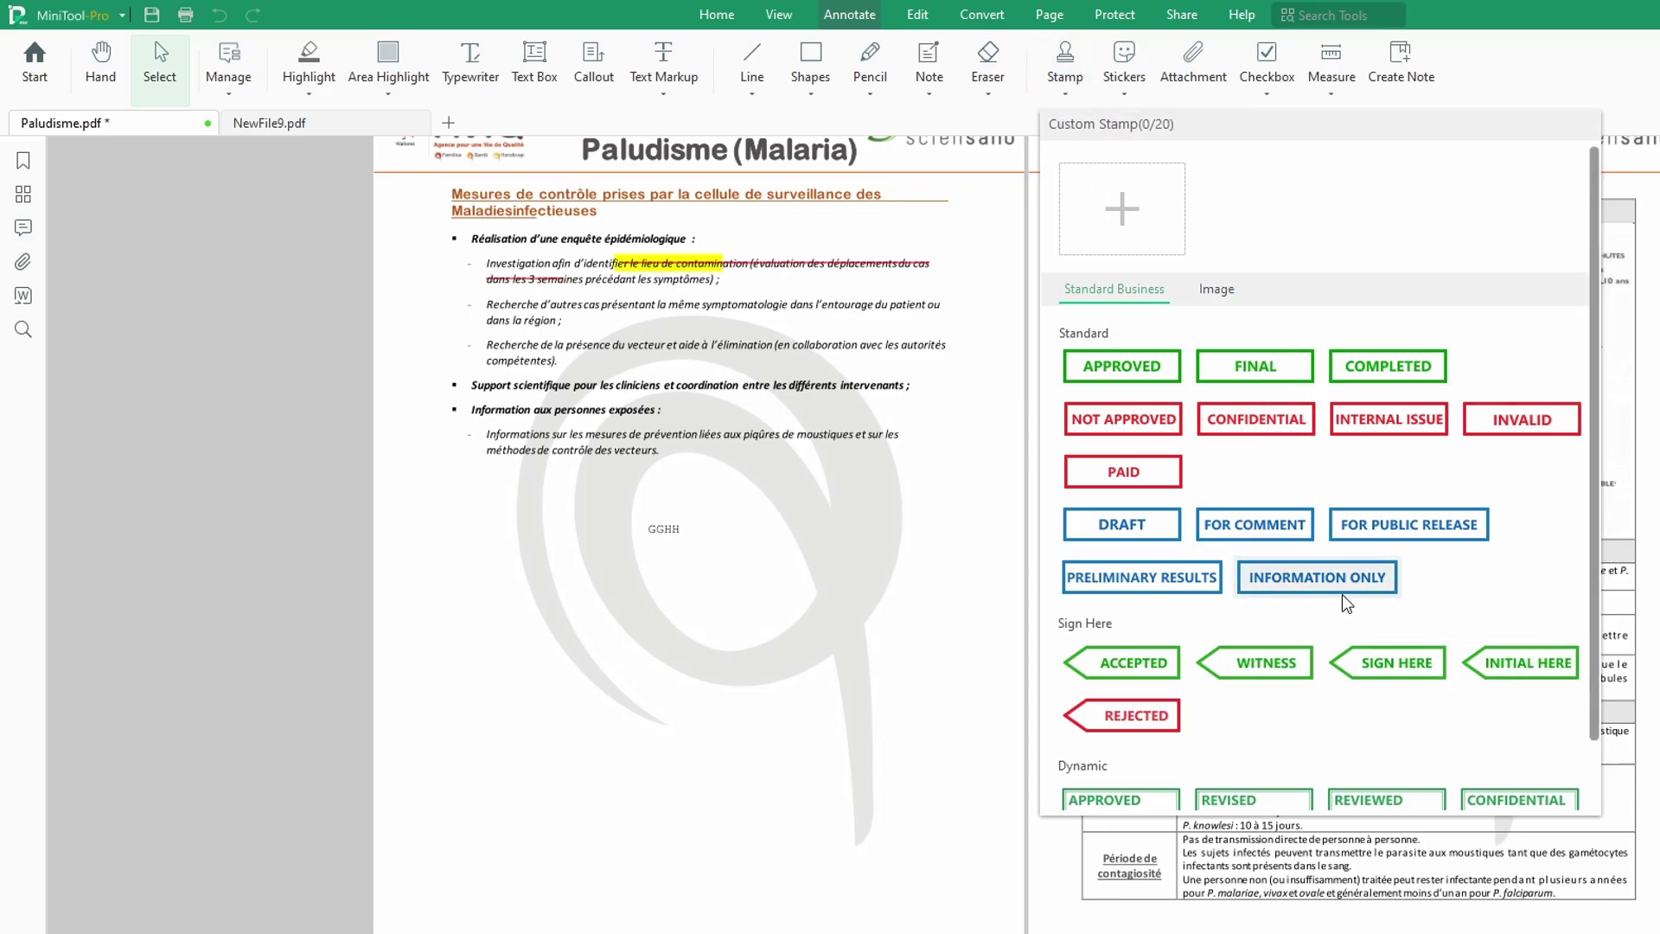
scroll(1566, 676, down, 1)
scroll(1542, 661, down, 1)
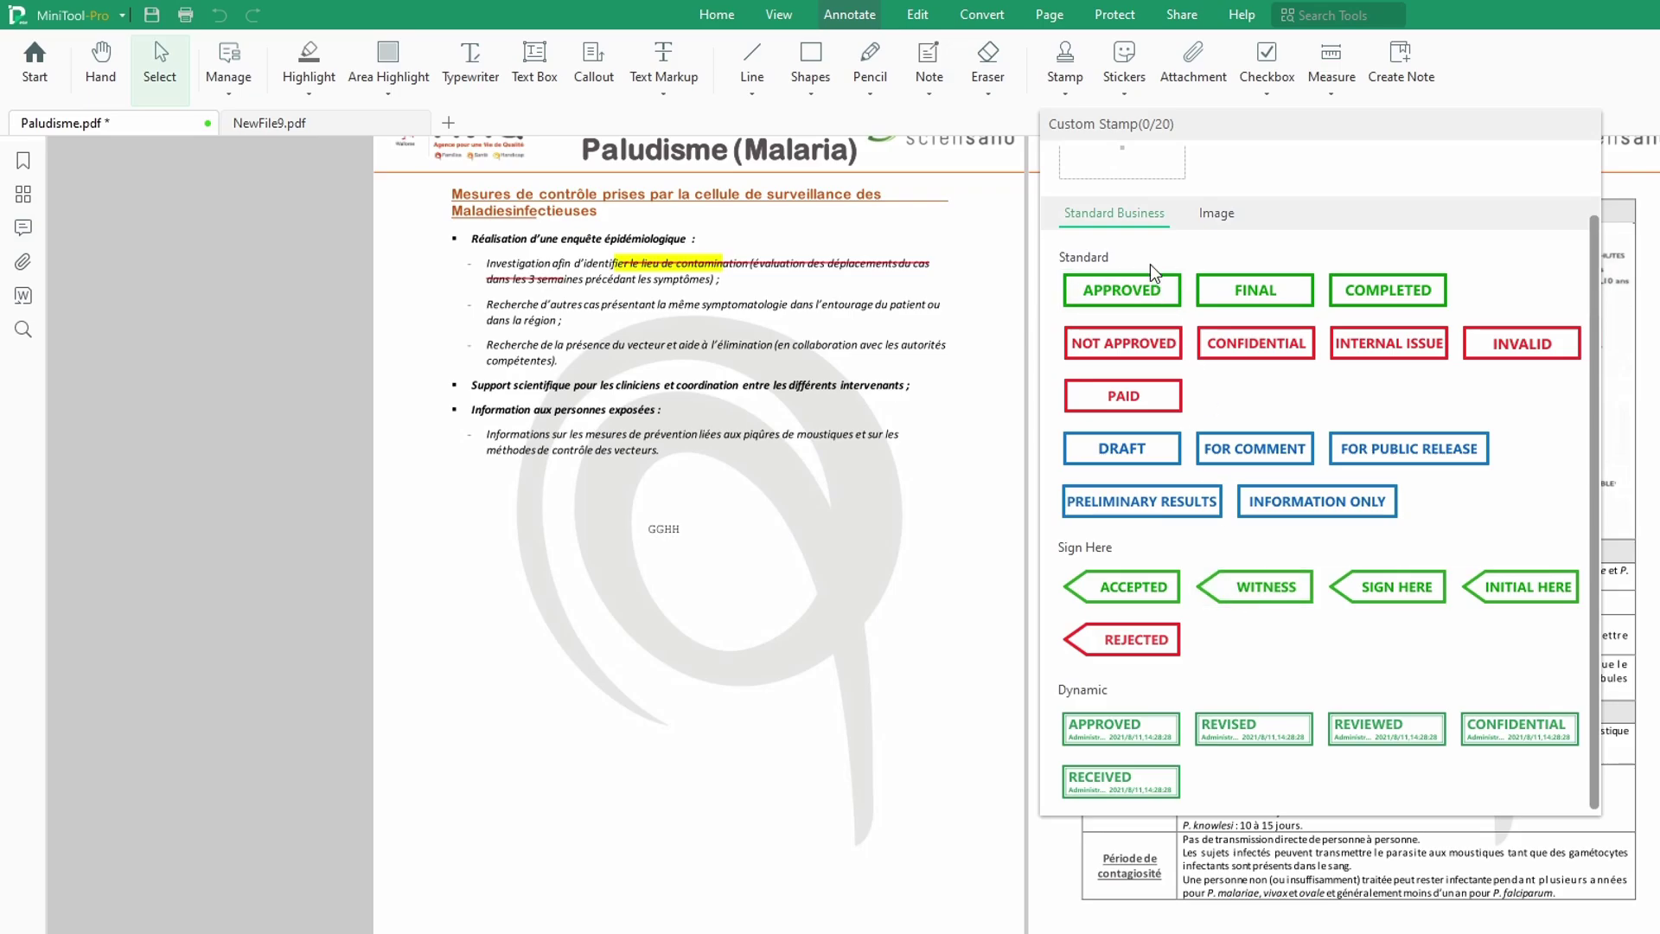
scroll(1210, 342, up, 2)
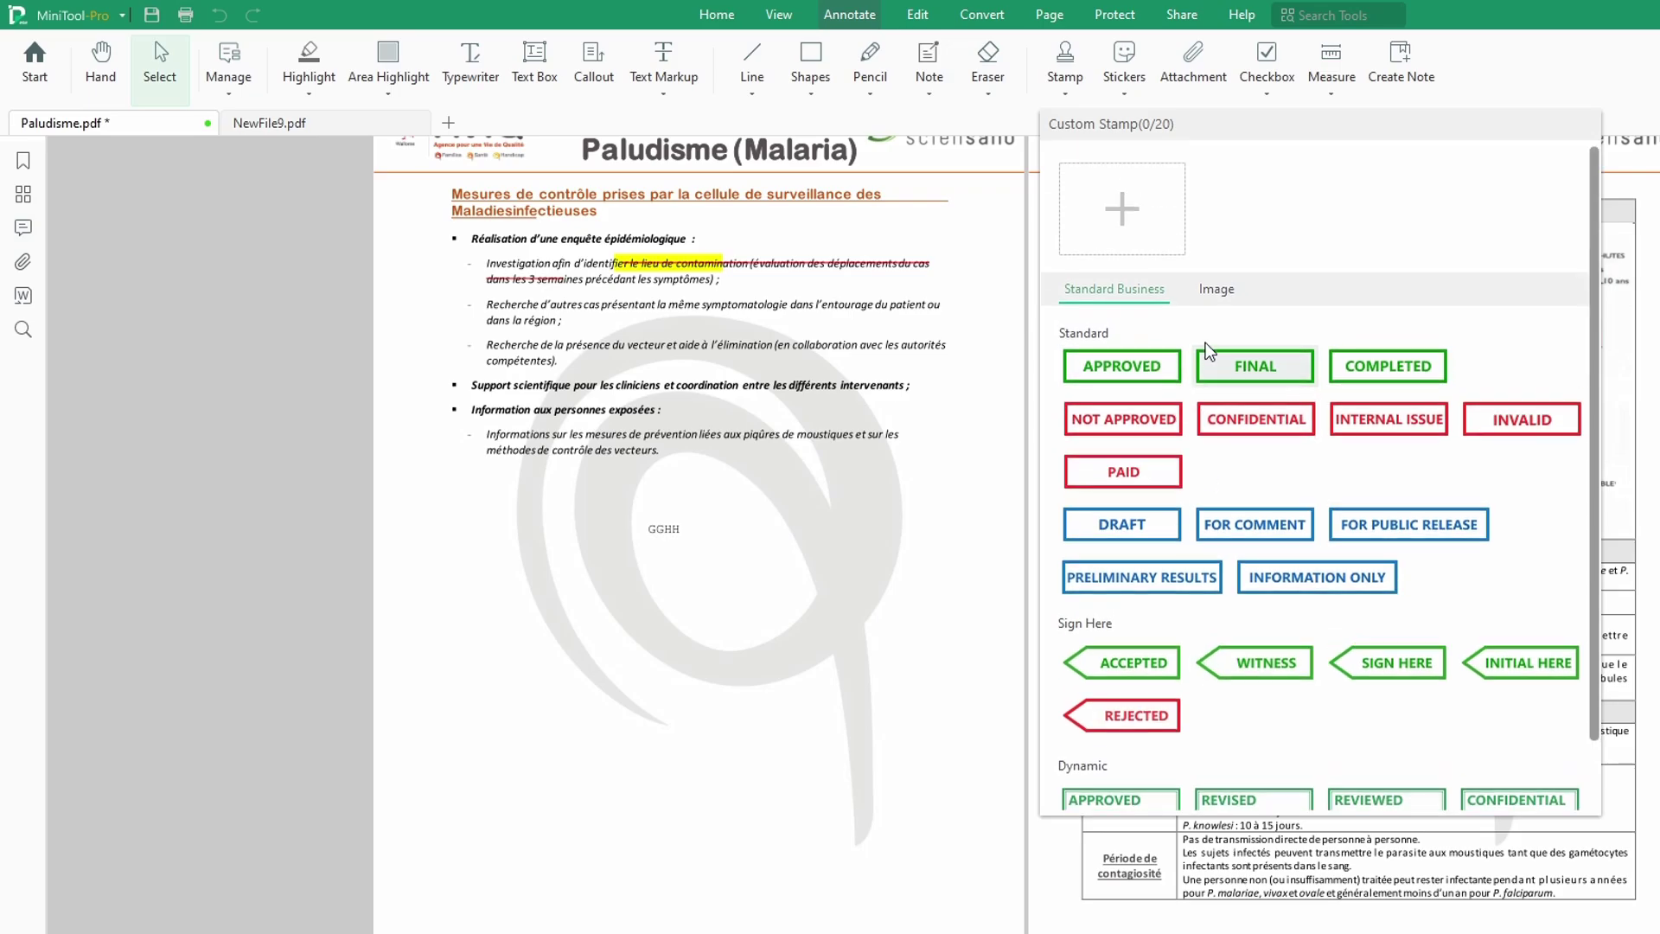
click(1131, 221)
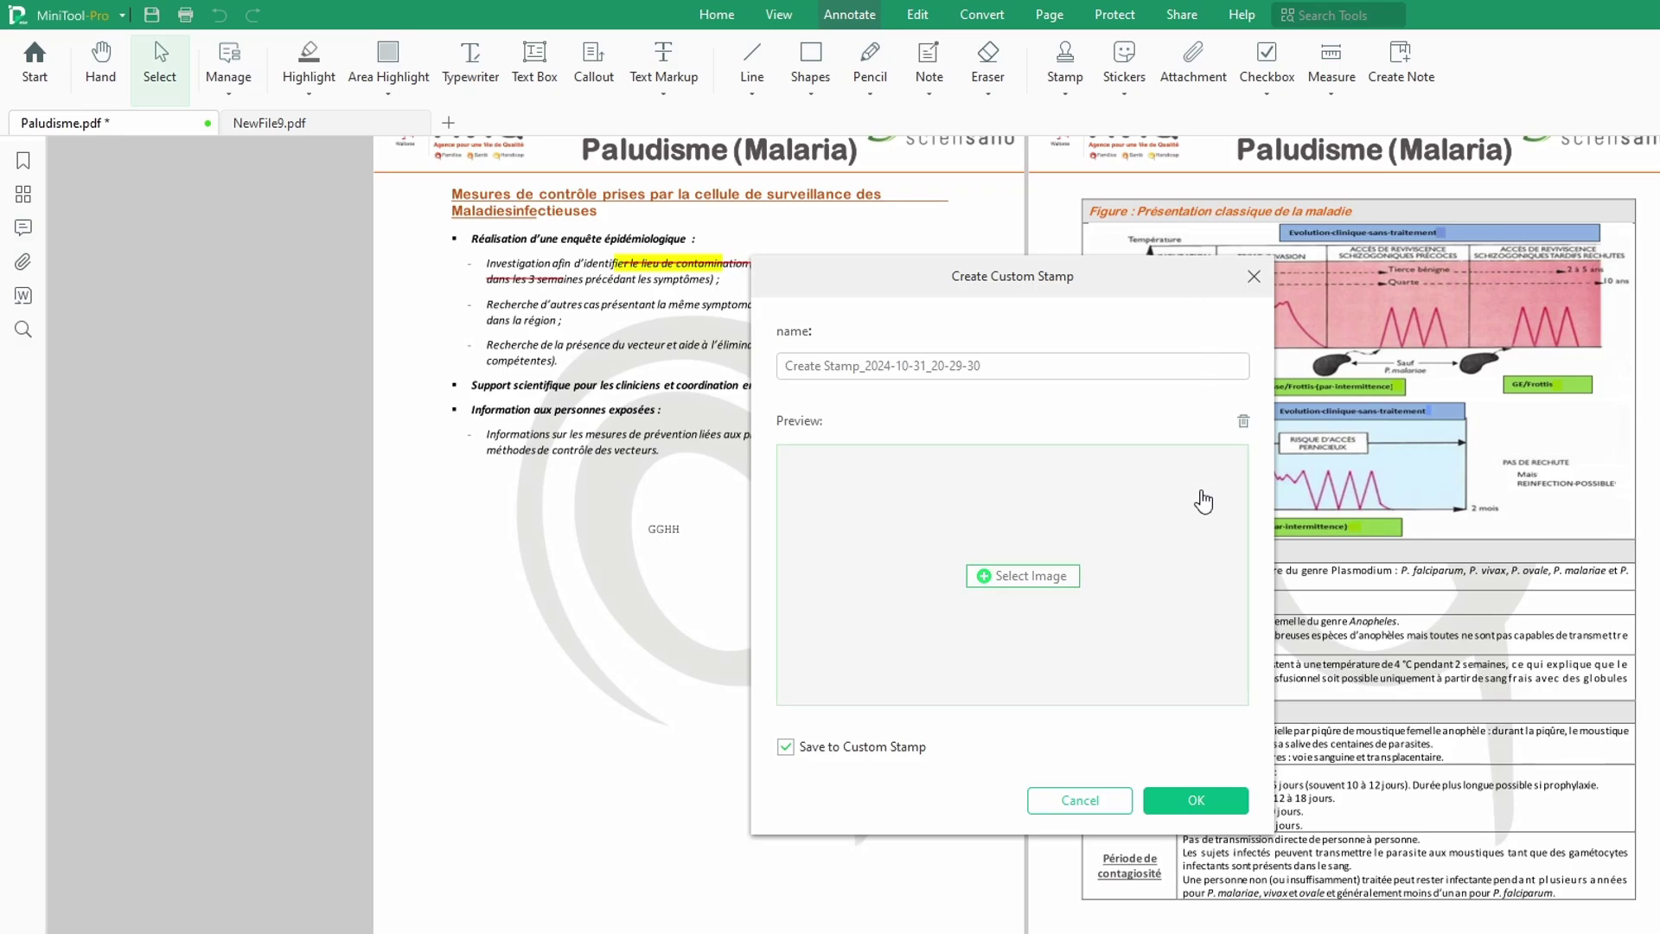
click(1082, 800)
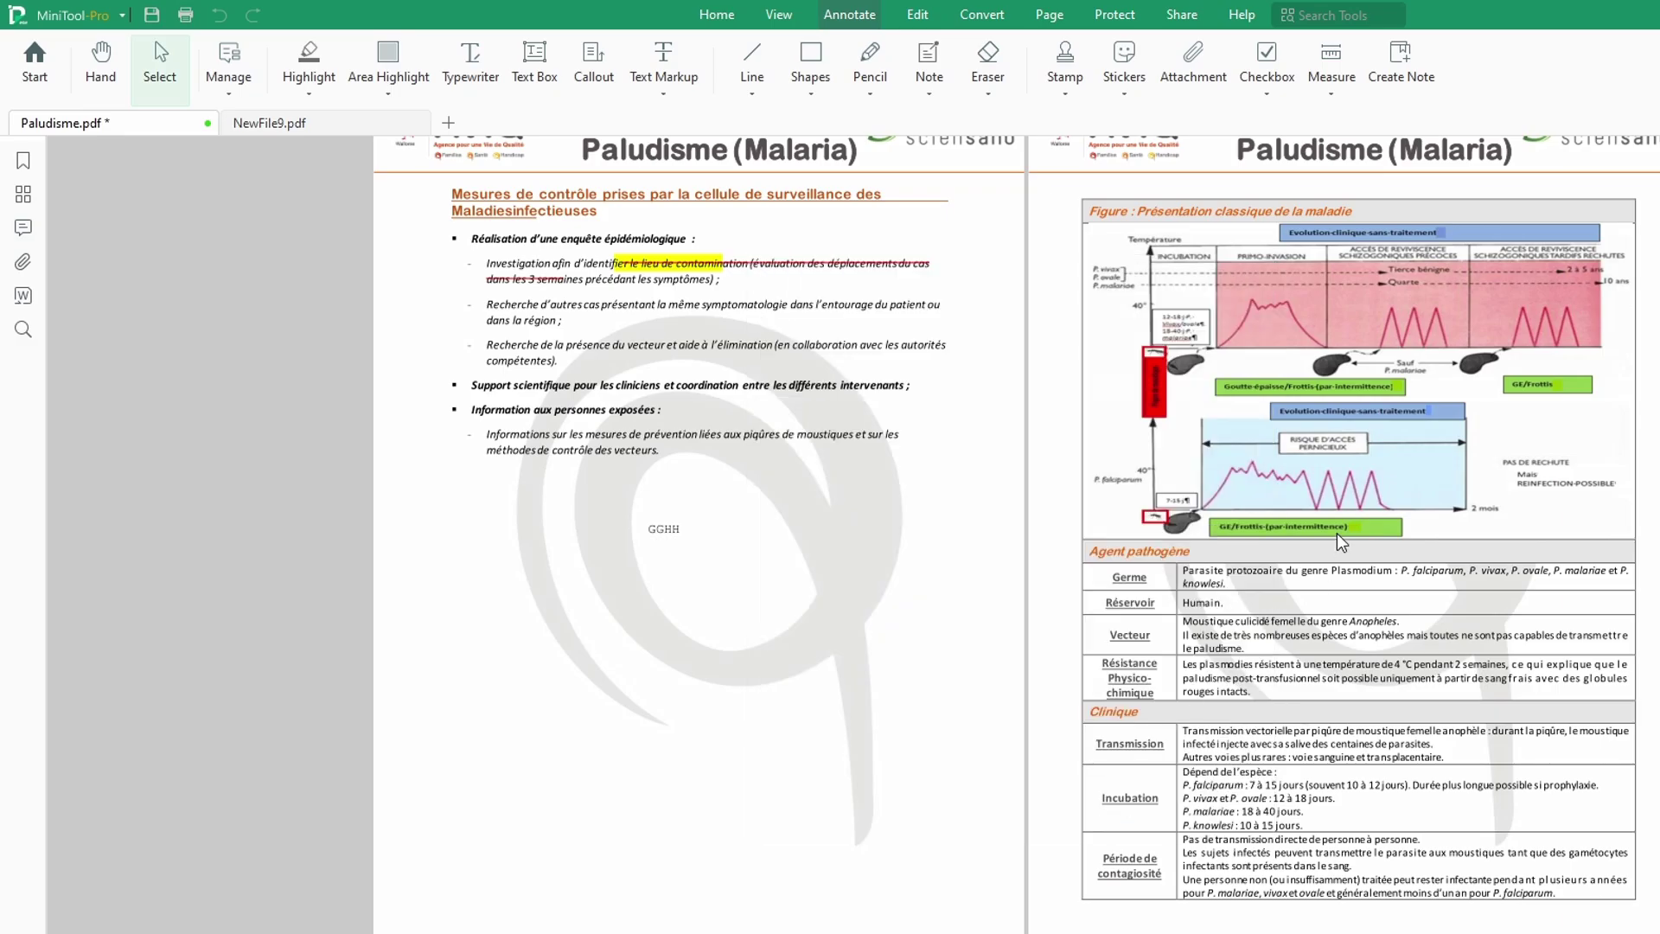
click(1058, 99)
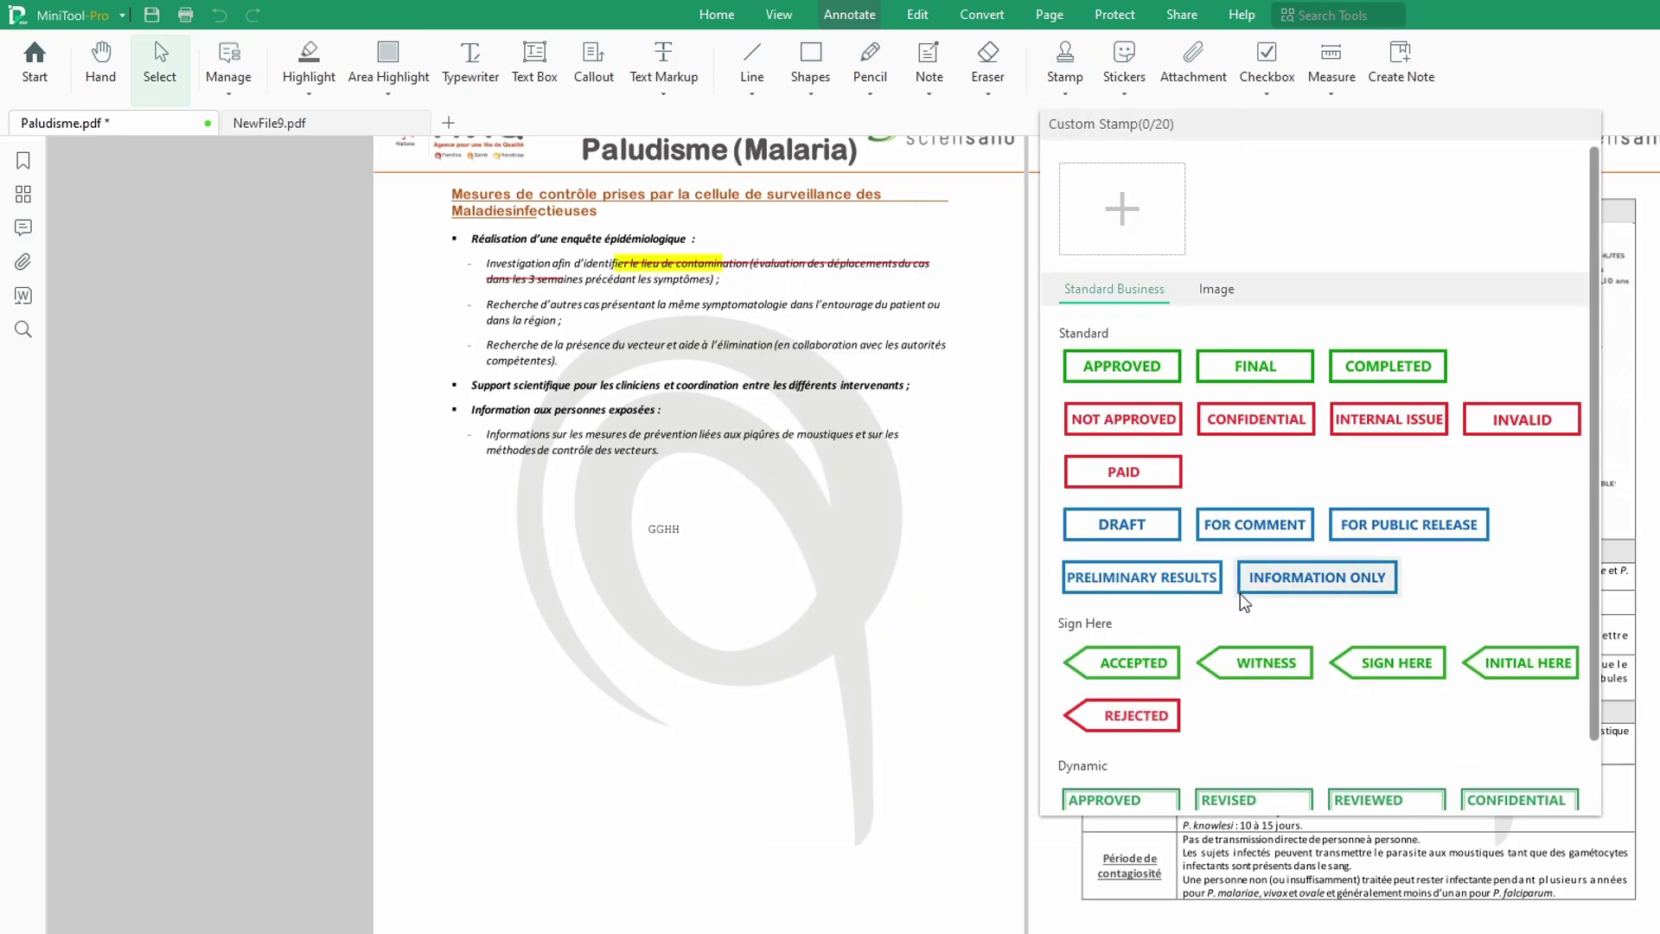
click(1409, 664)
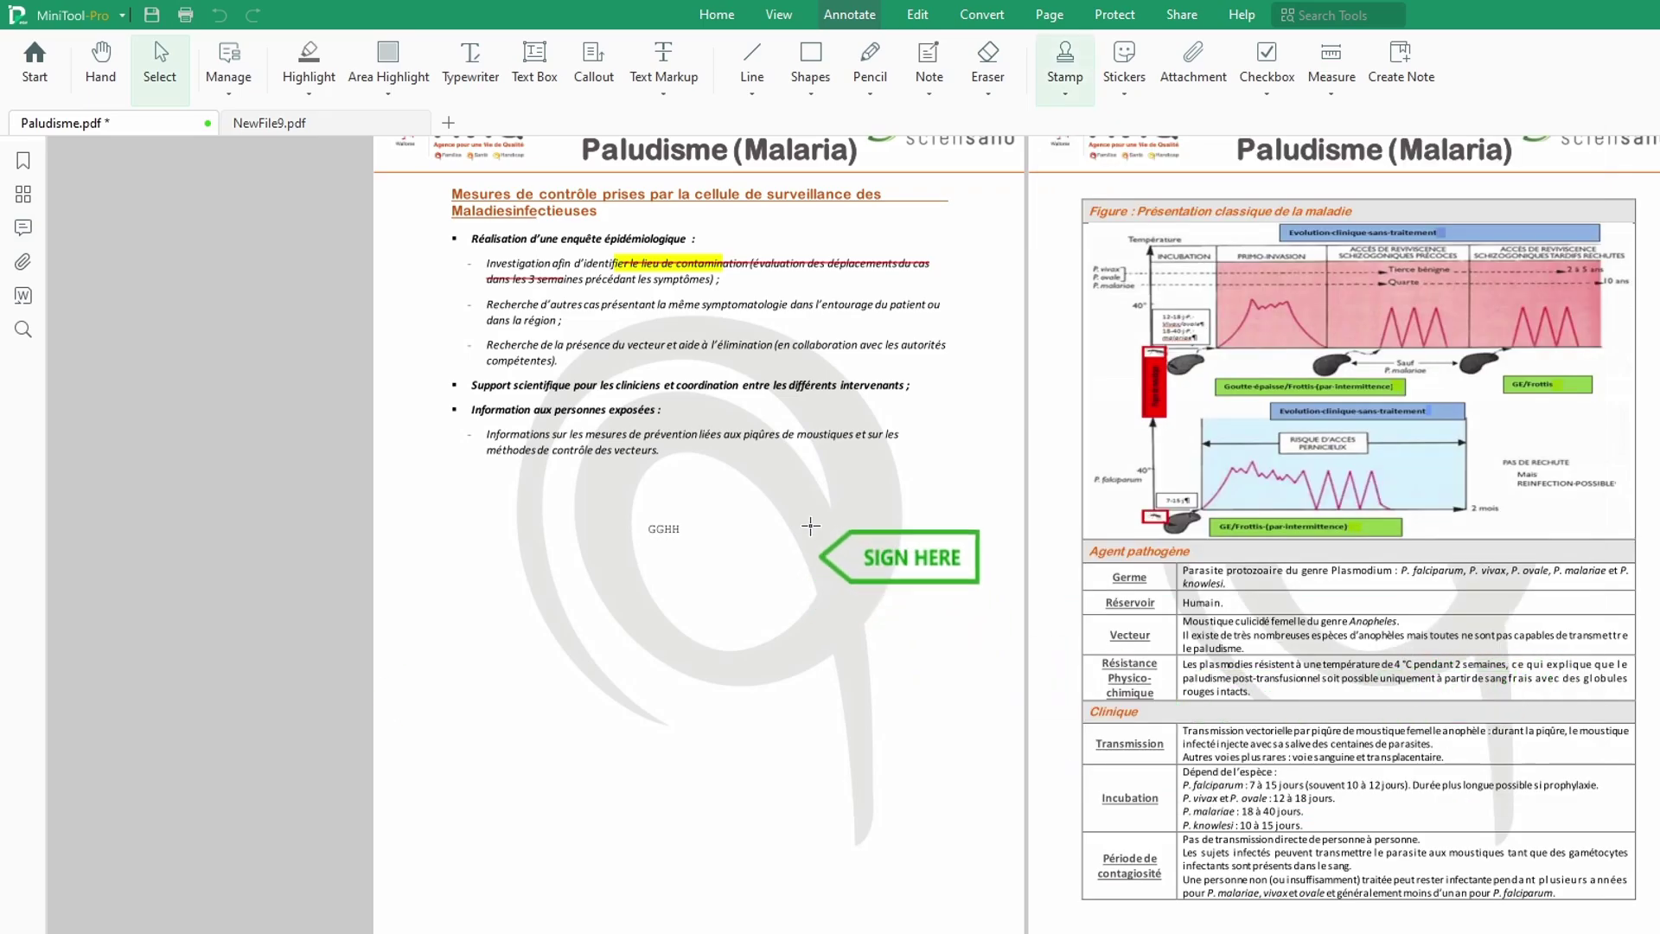
click(849, 708)
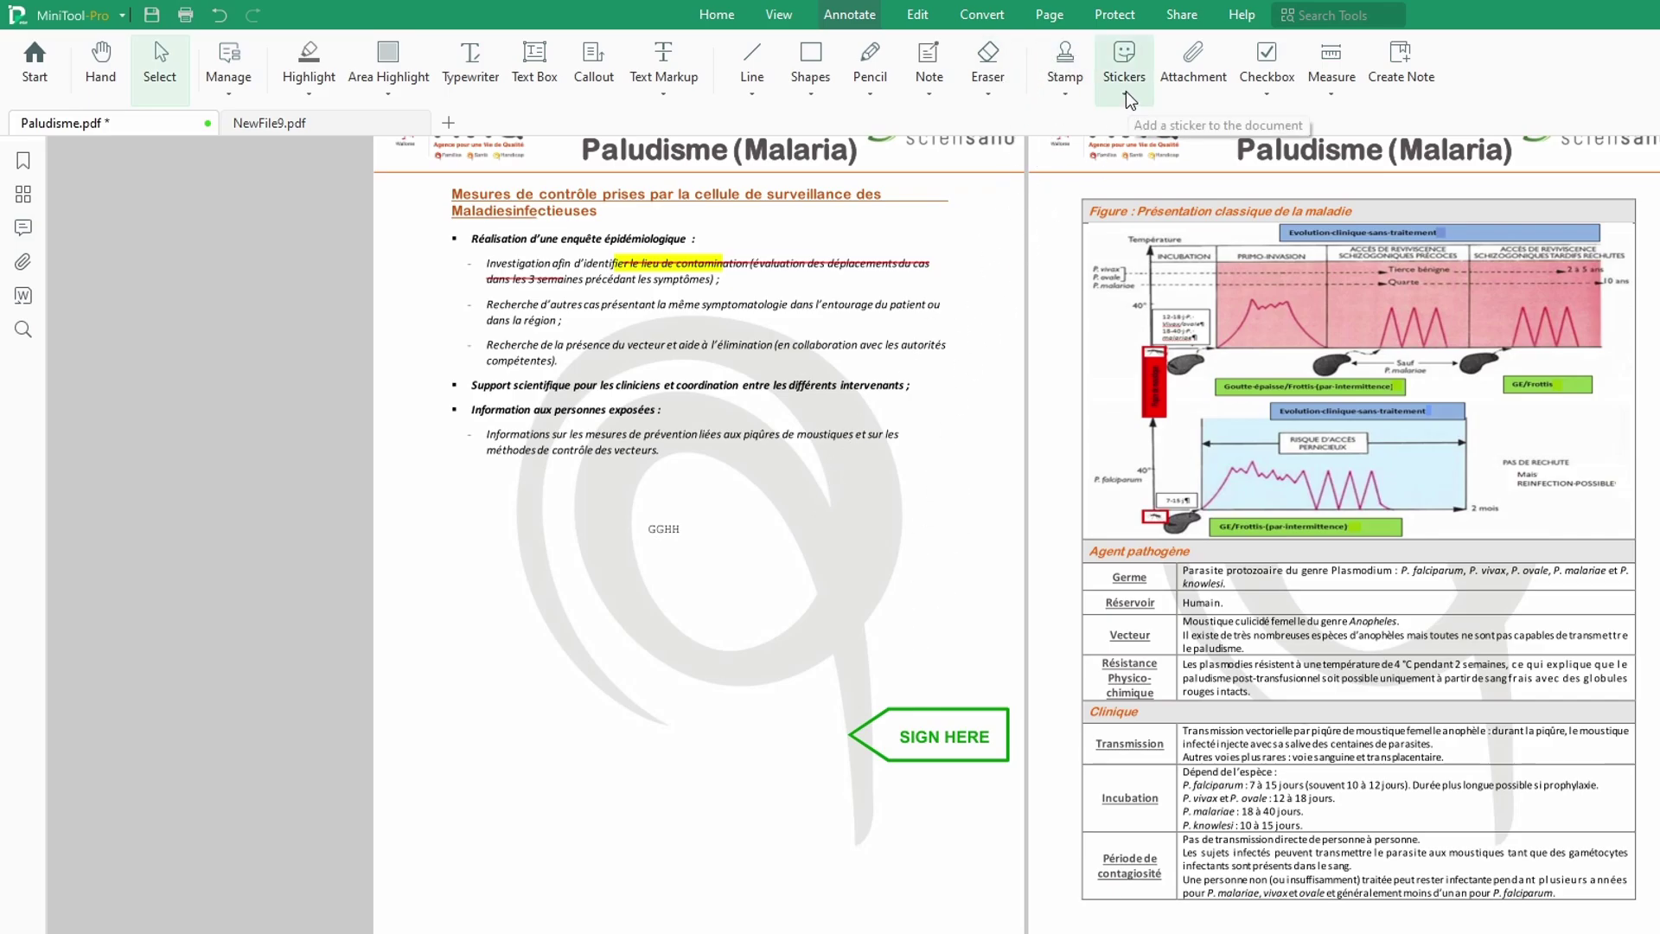
Step: Place the round blue APPROVED image stamp near the page's bottom left
click(1073, 104)
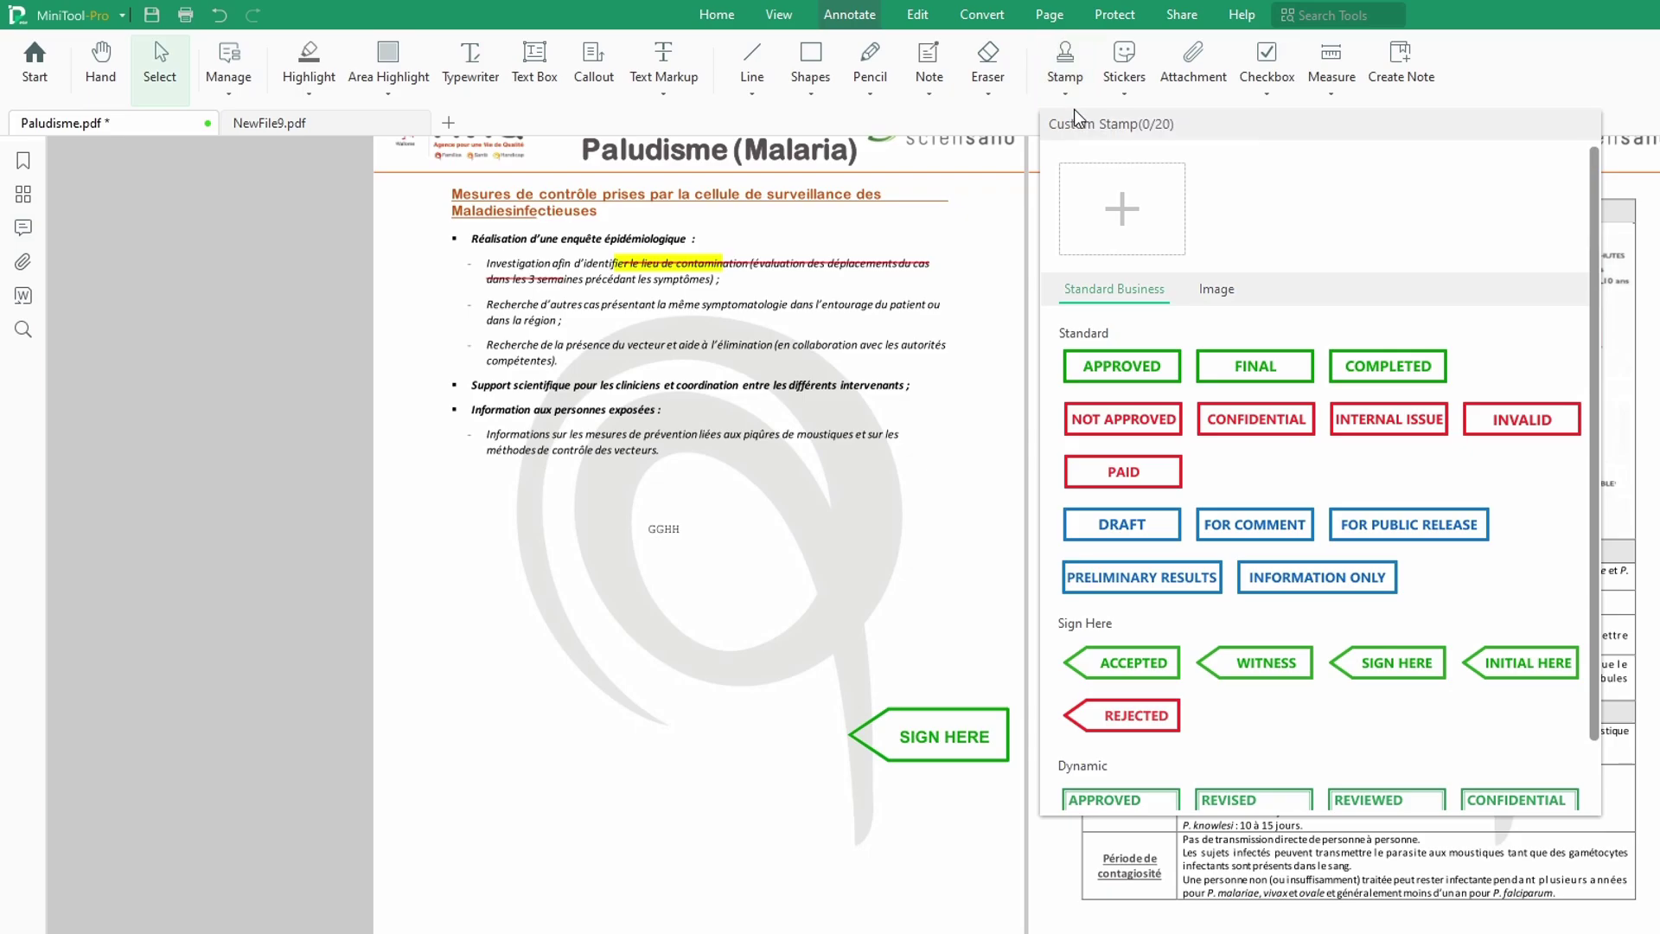
scroll(1288, 640, down, 1)
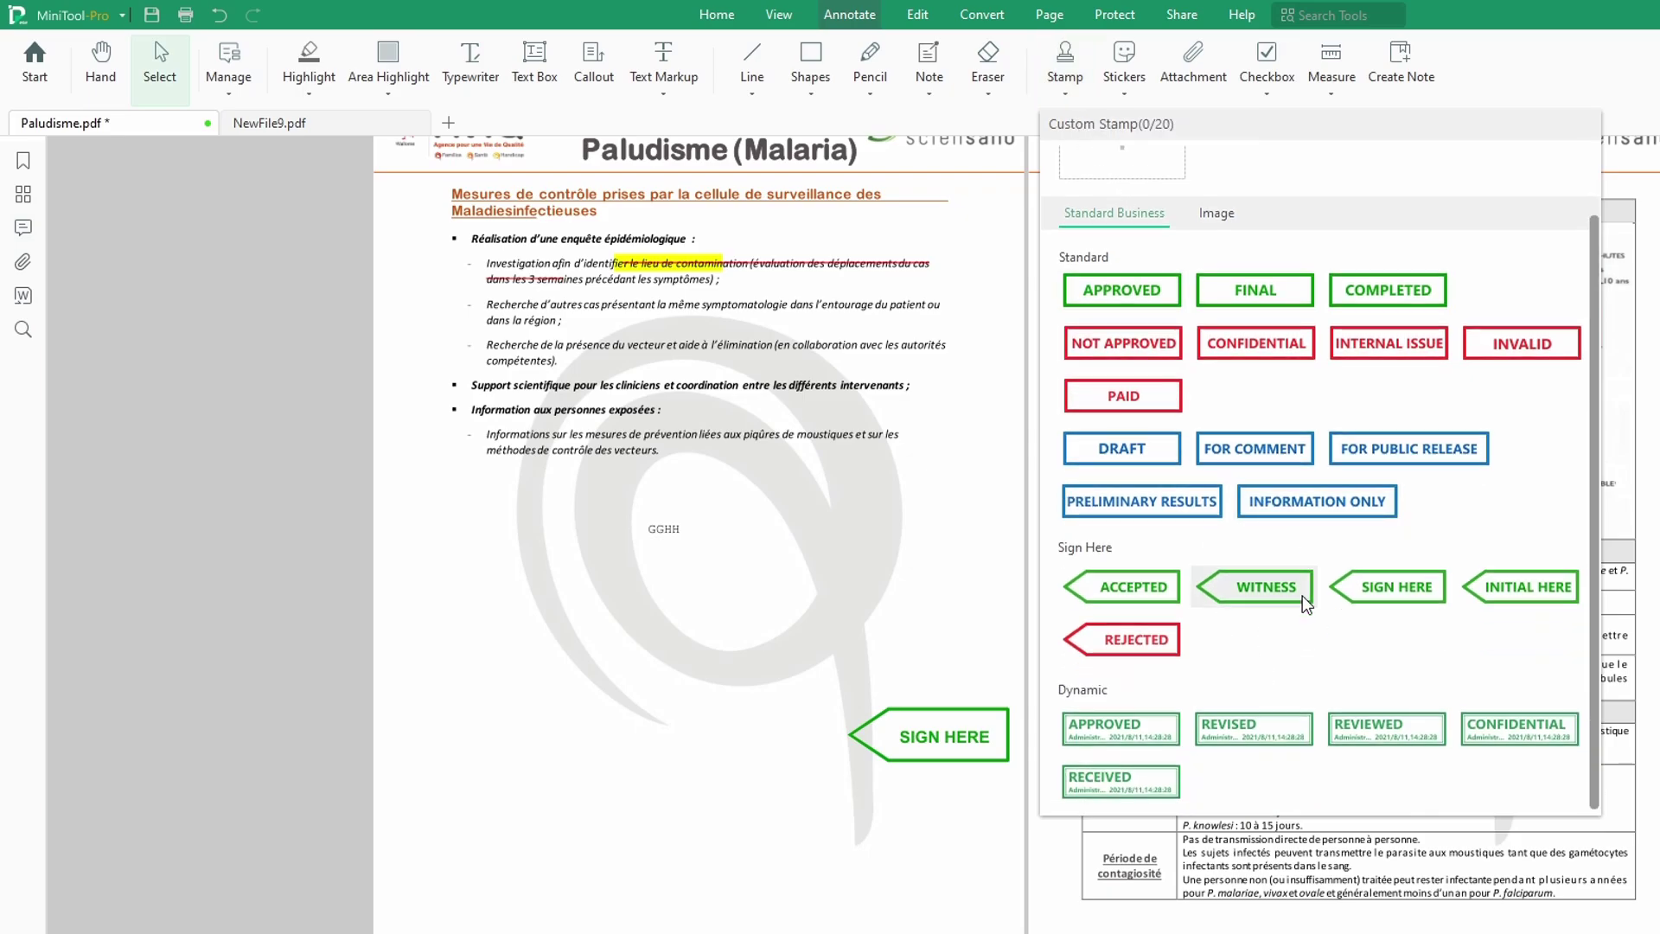
scroll(1288, 568, up, 1)
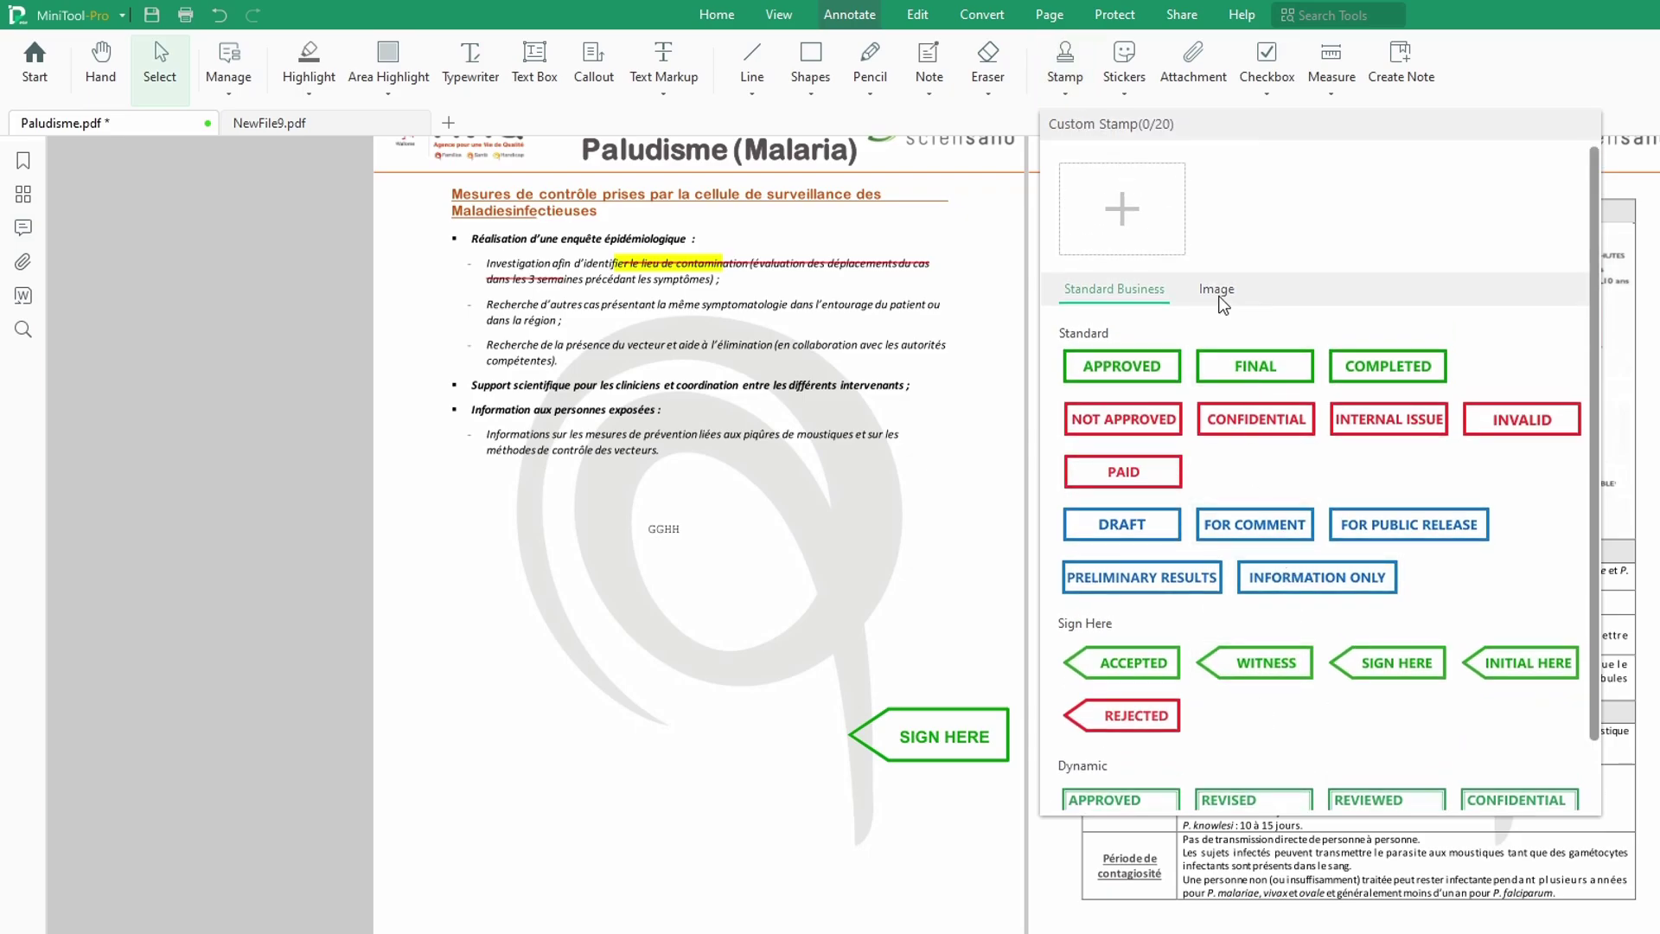
click(1217, 292)
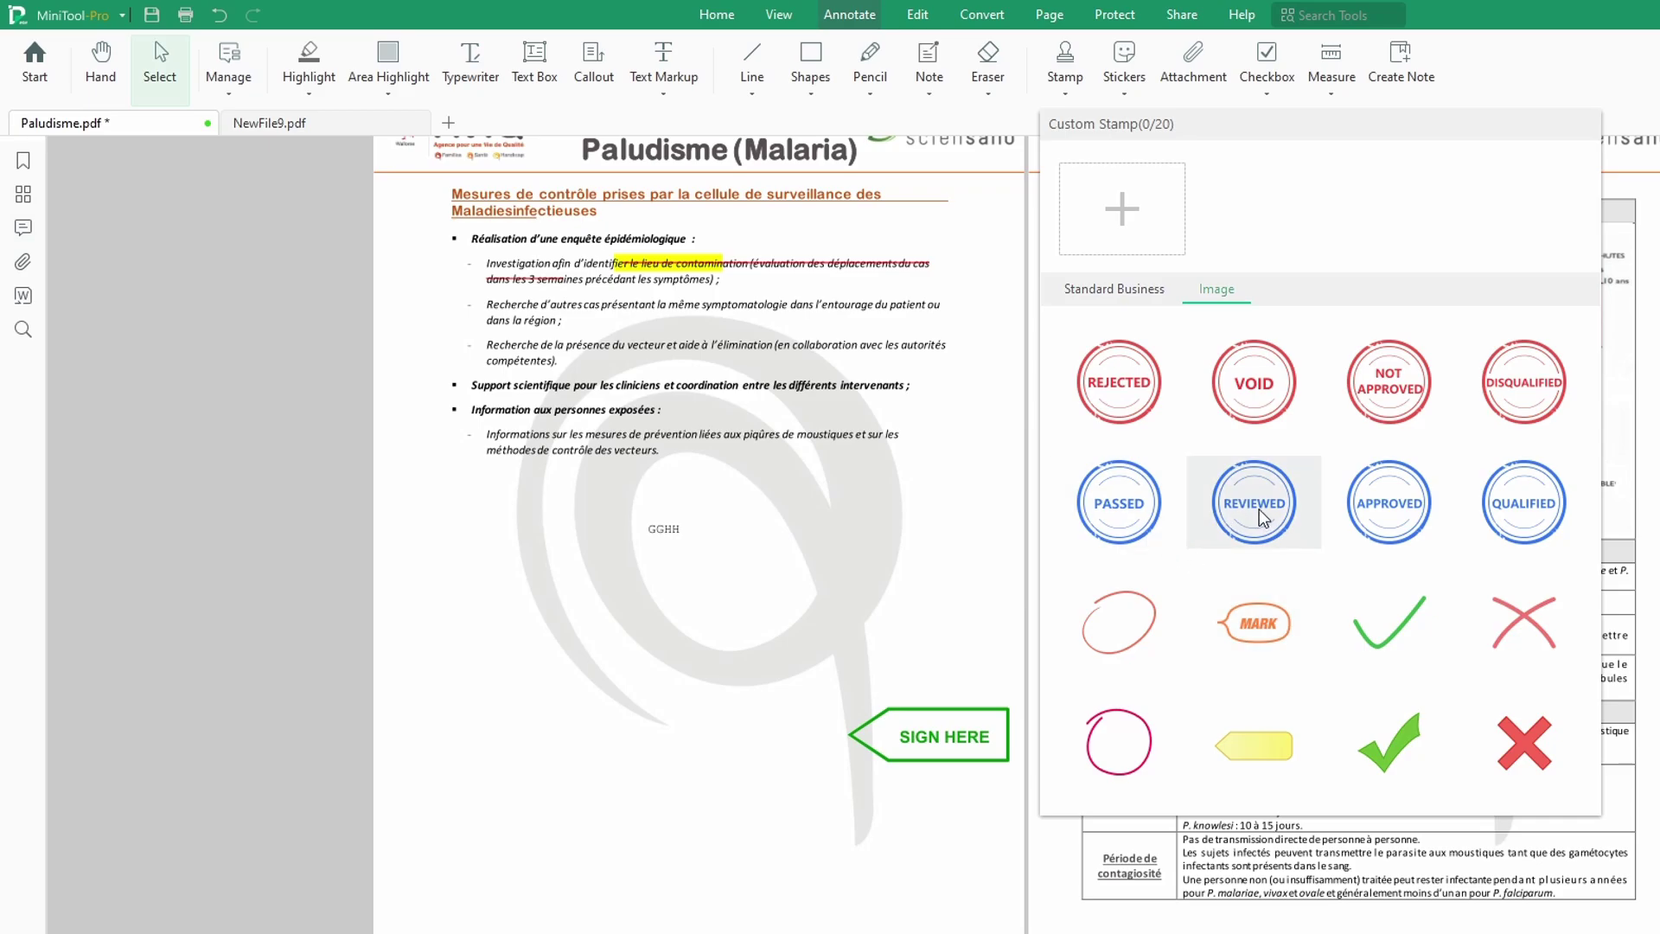
click(1398, 513)
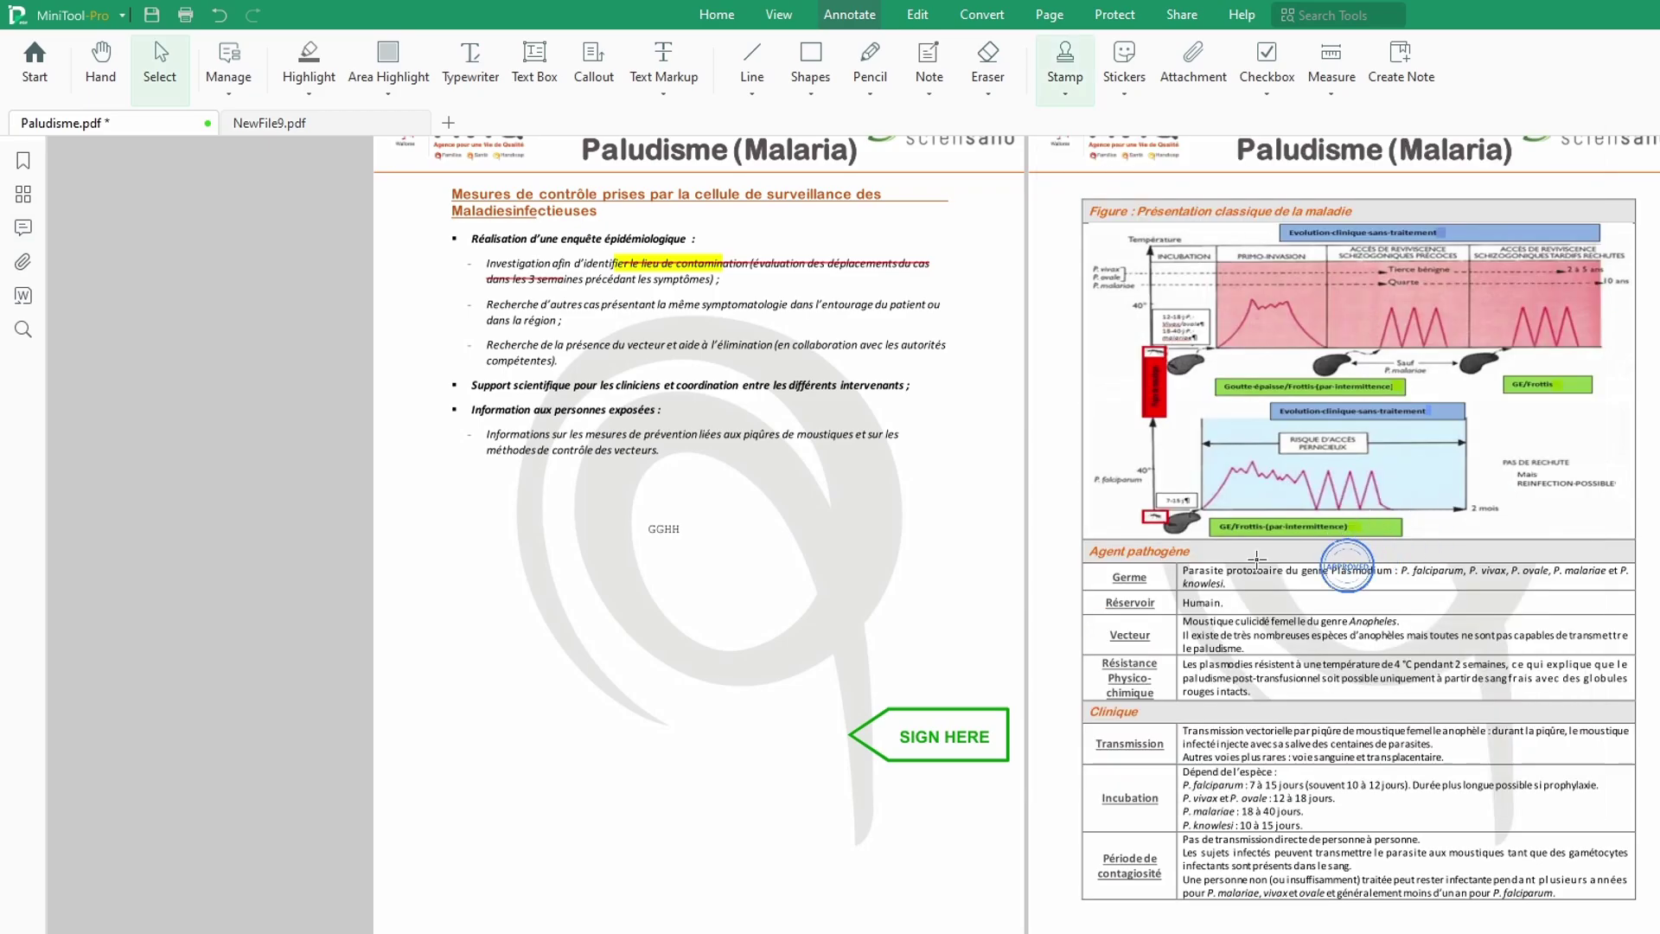
click(429, 696)
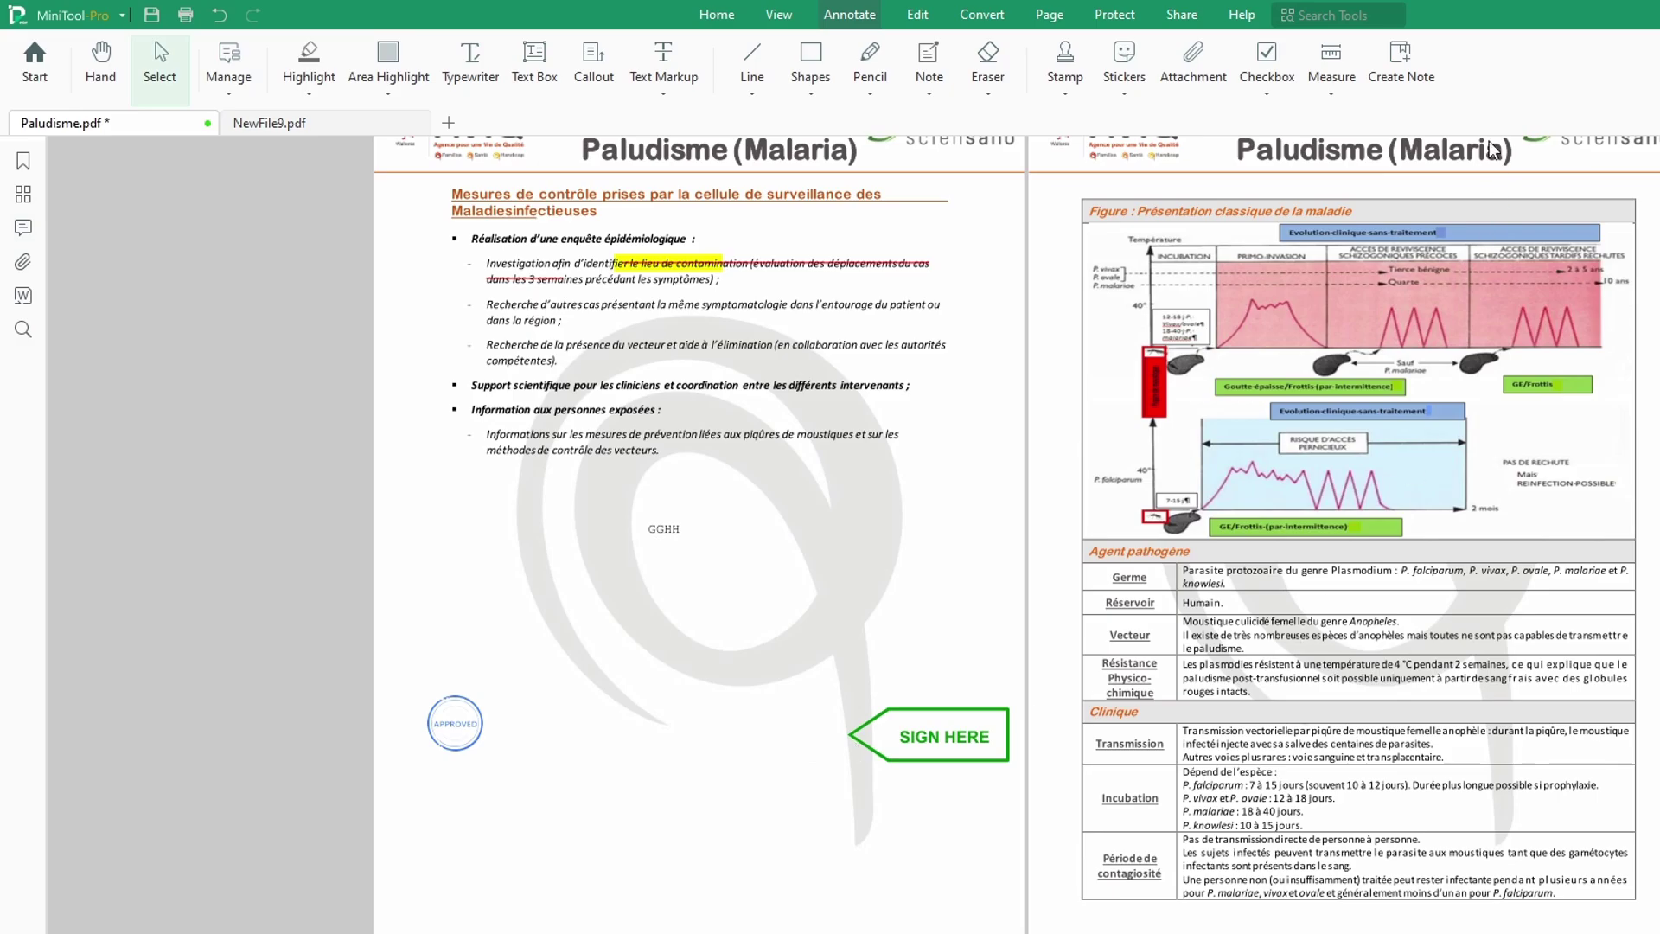
Step: Close the stamp list without adding another, then briefly select the right page's swirl image
click(1066, 93)
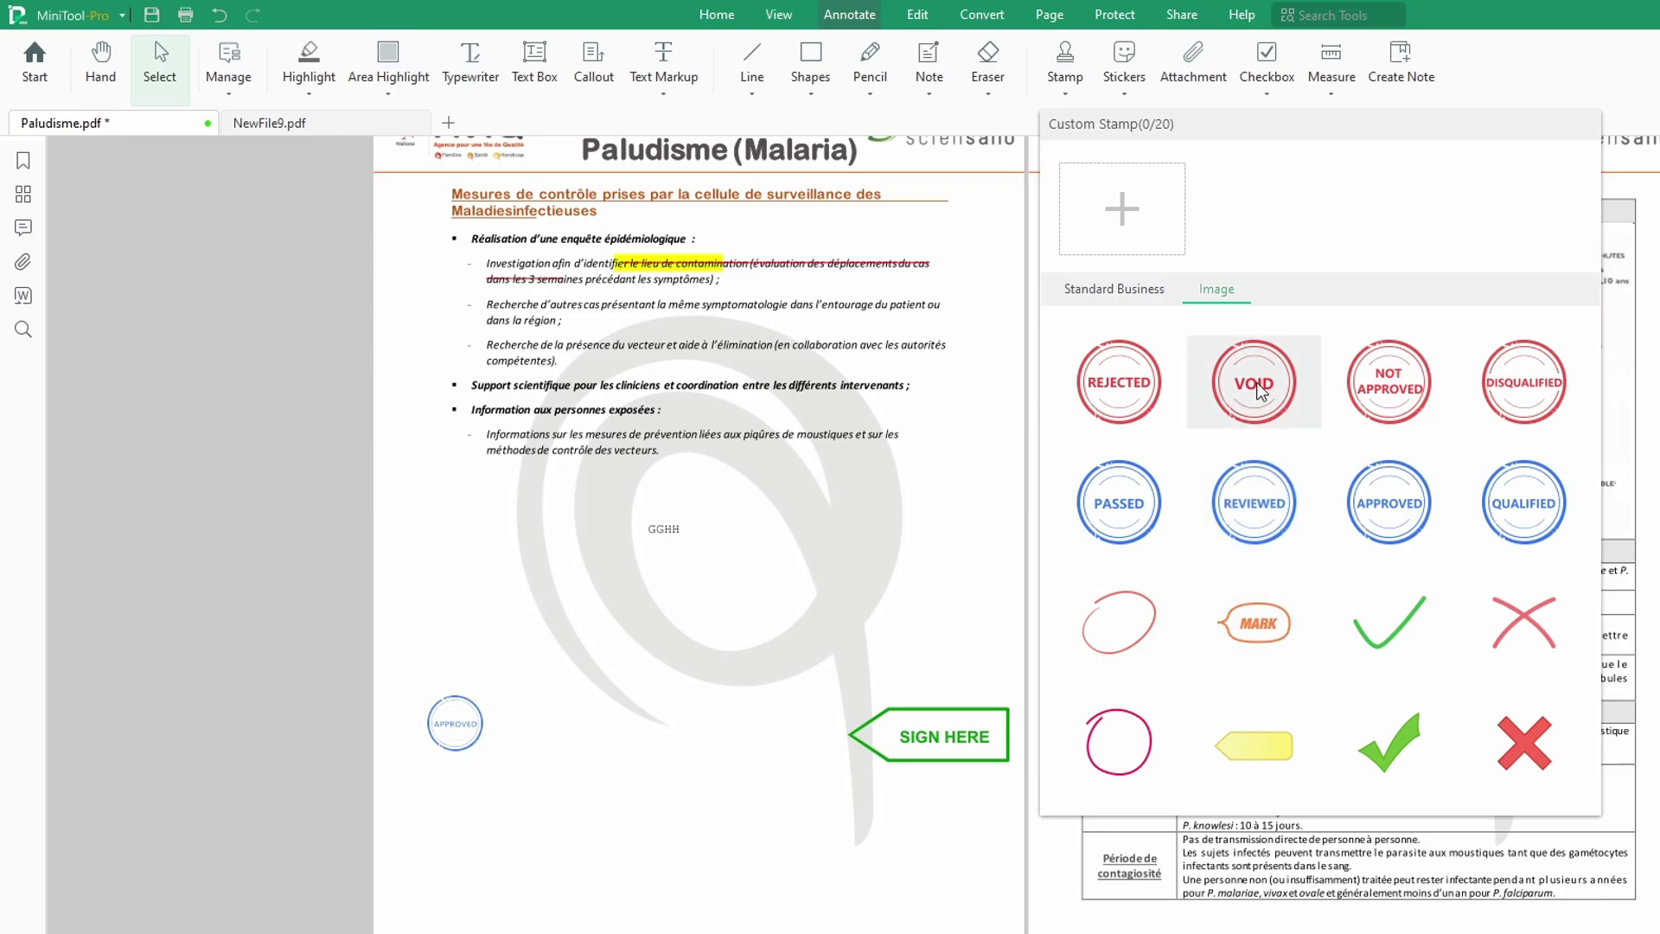
click(755, 596)
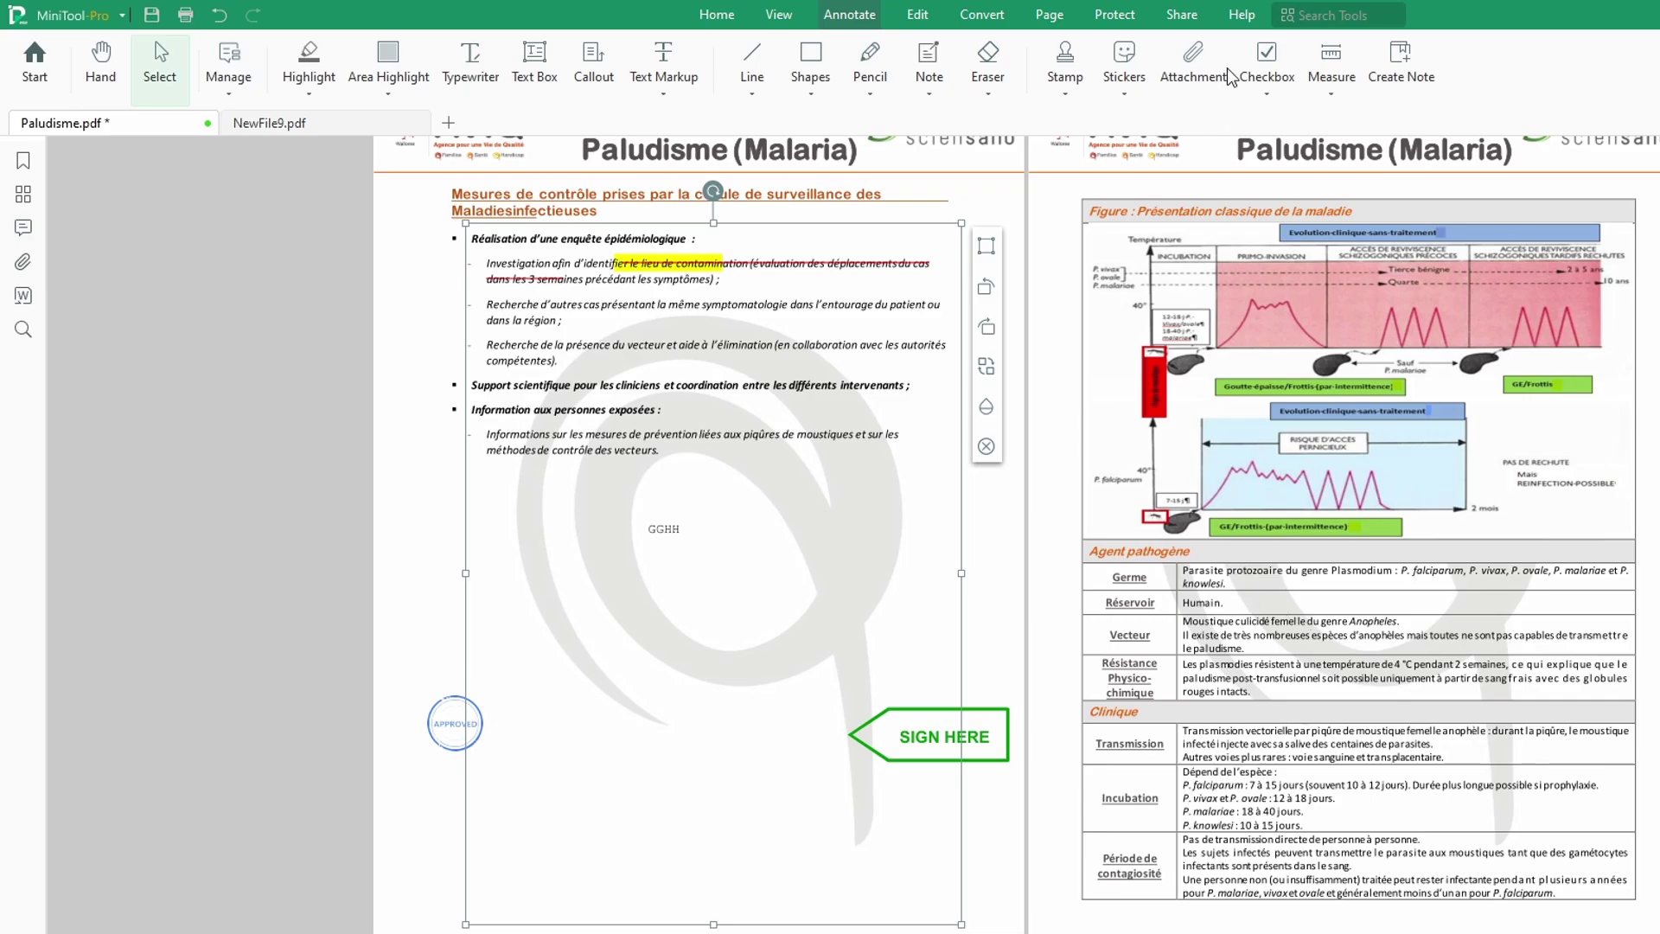
click(1308, 737)
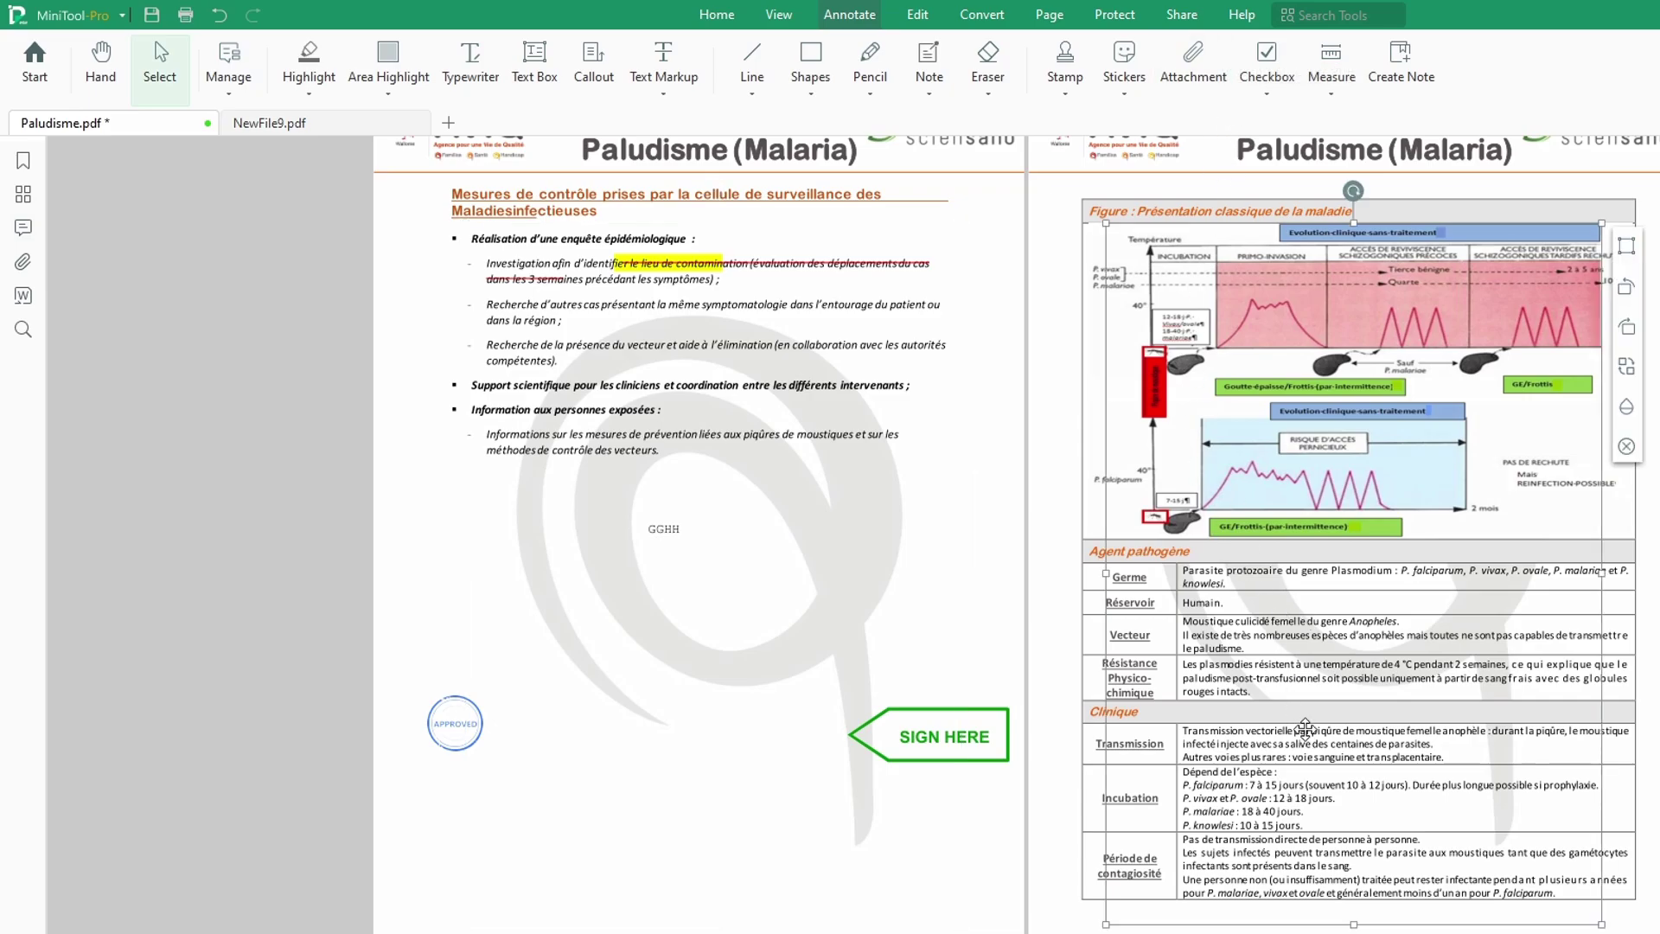
click(1656, 650)
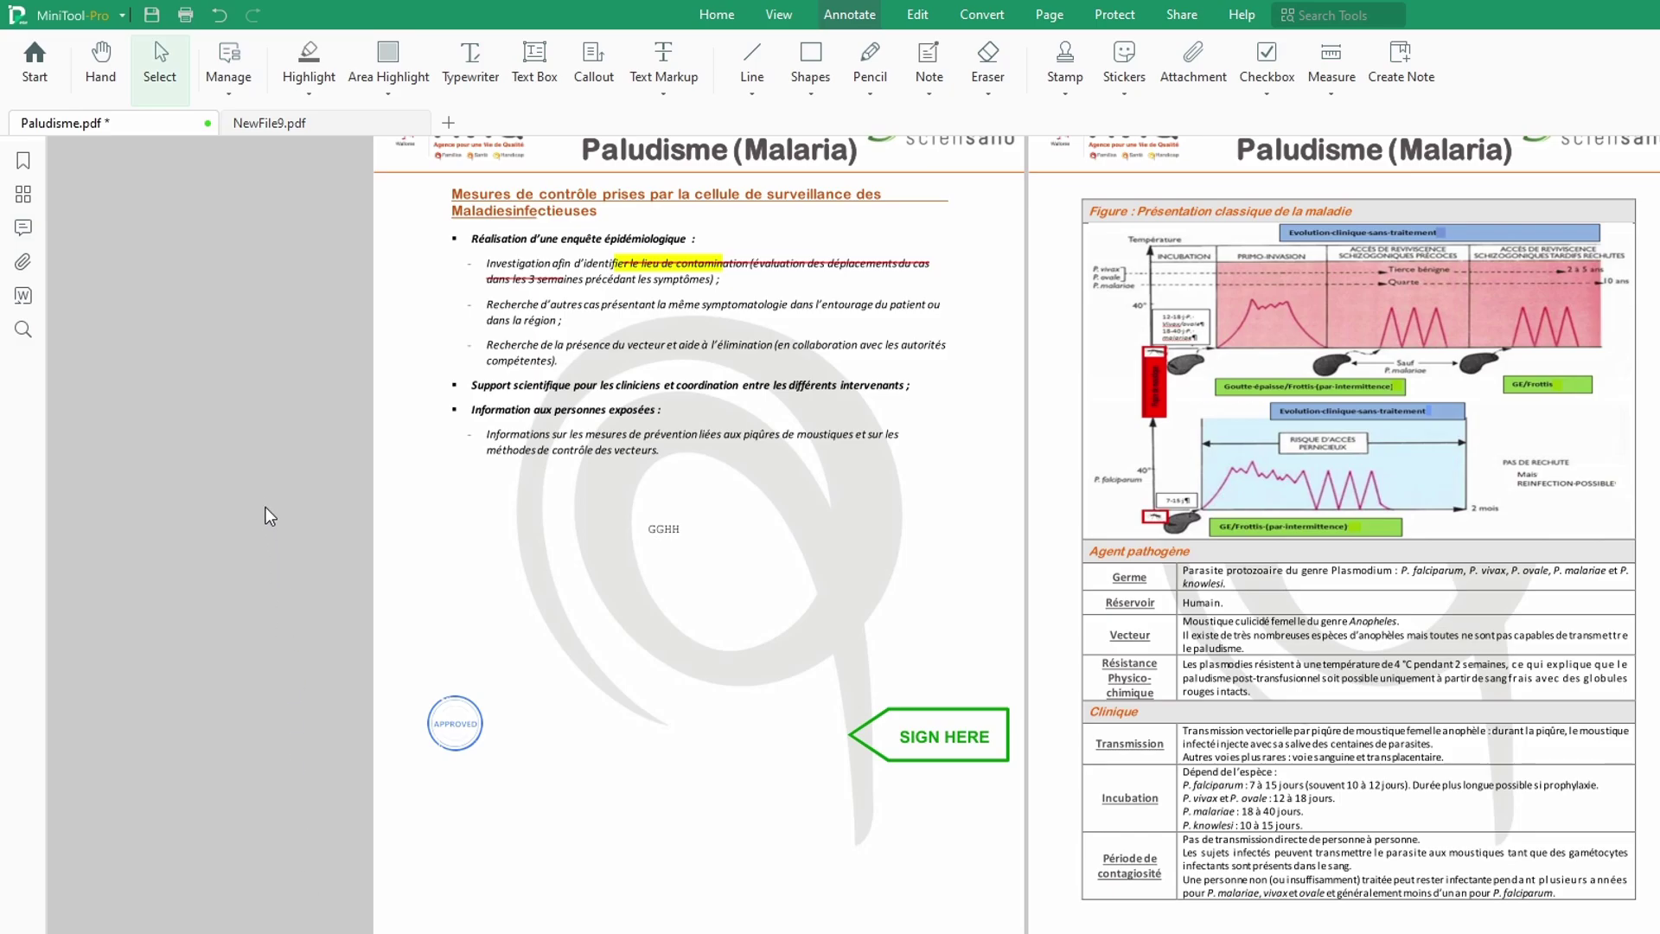
Step: Choose Share > Send to Email and save Paludisme.pdf at the prompt
click(1181, 17)
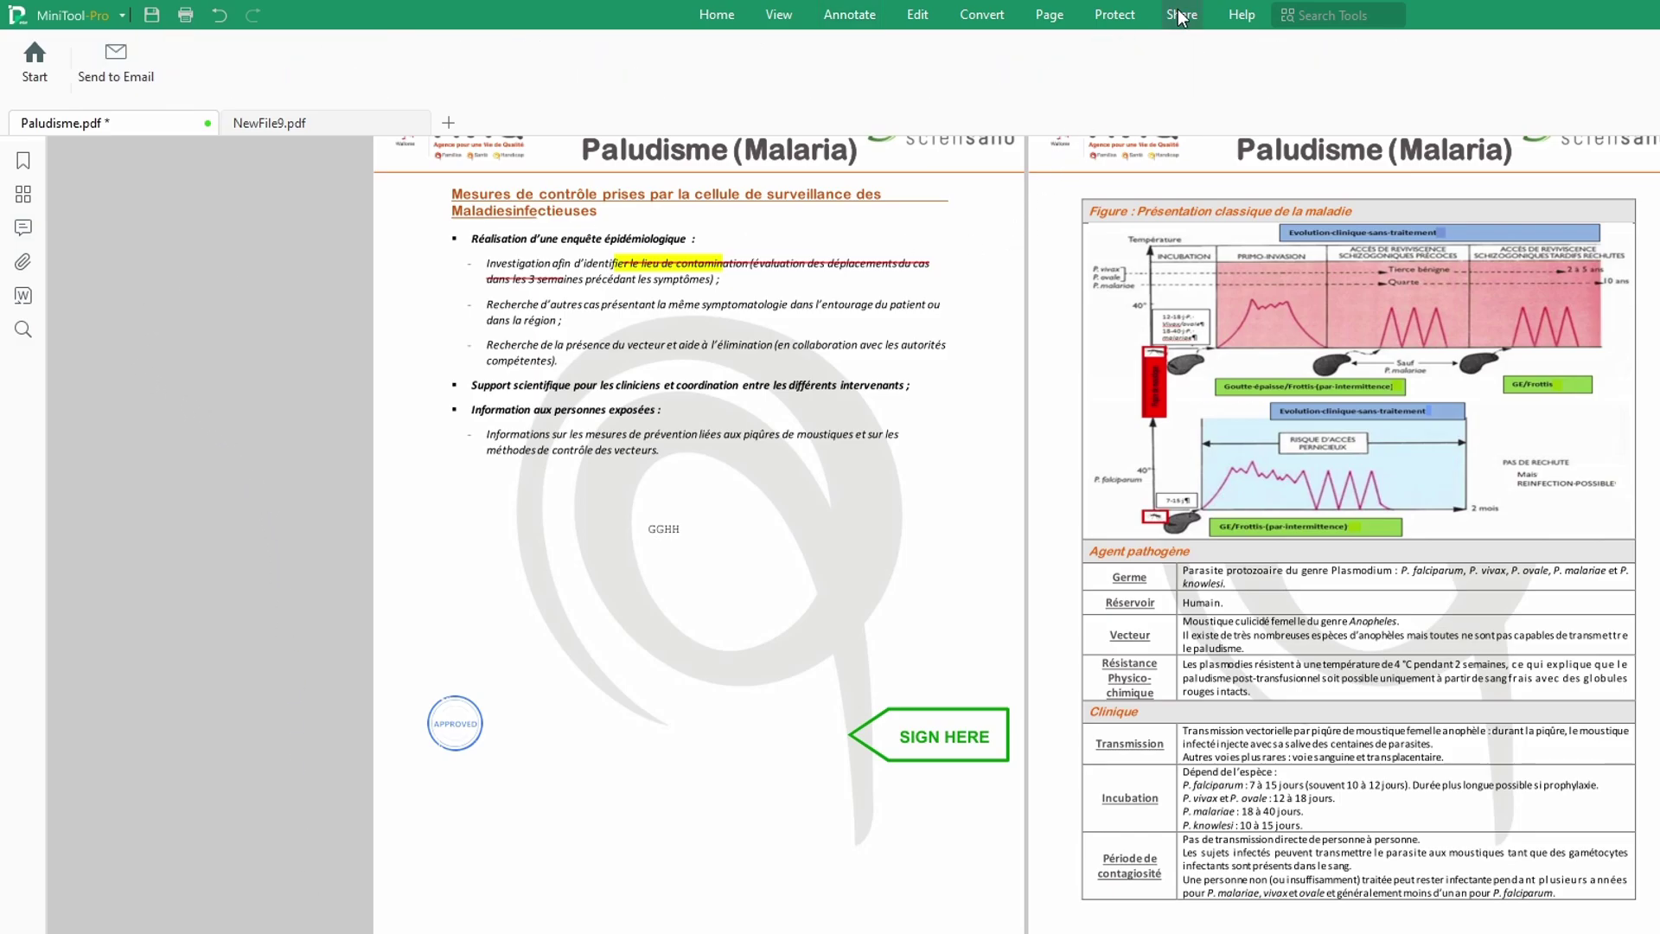
click(123, 61)
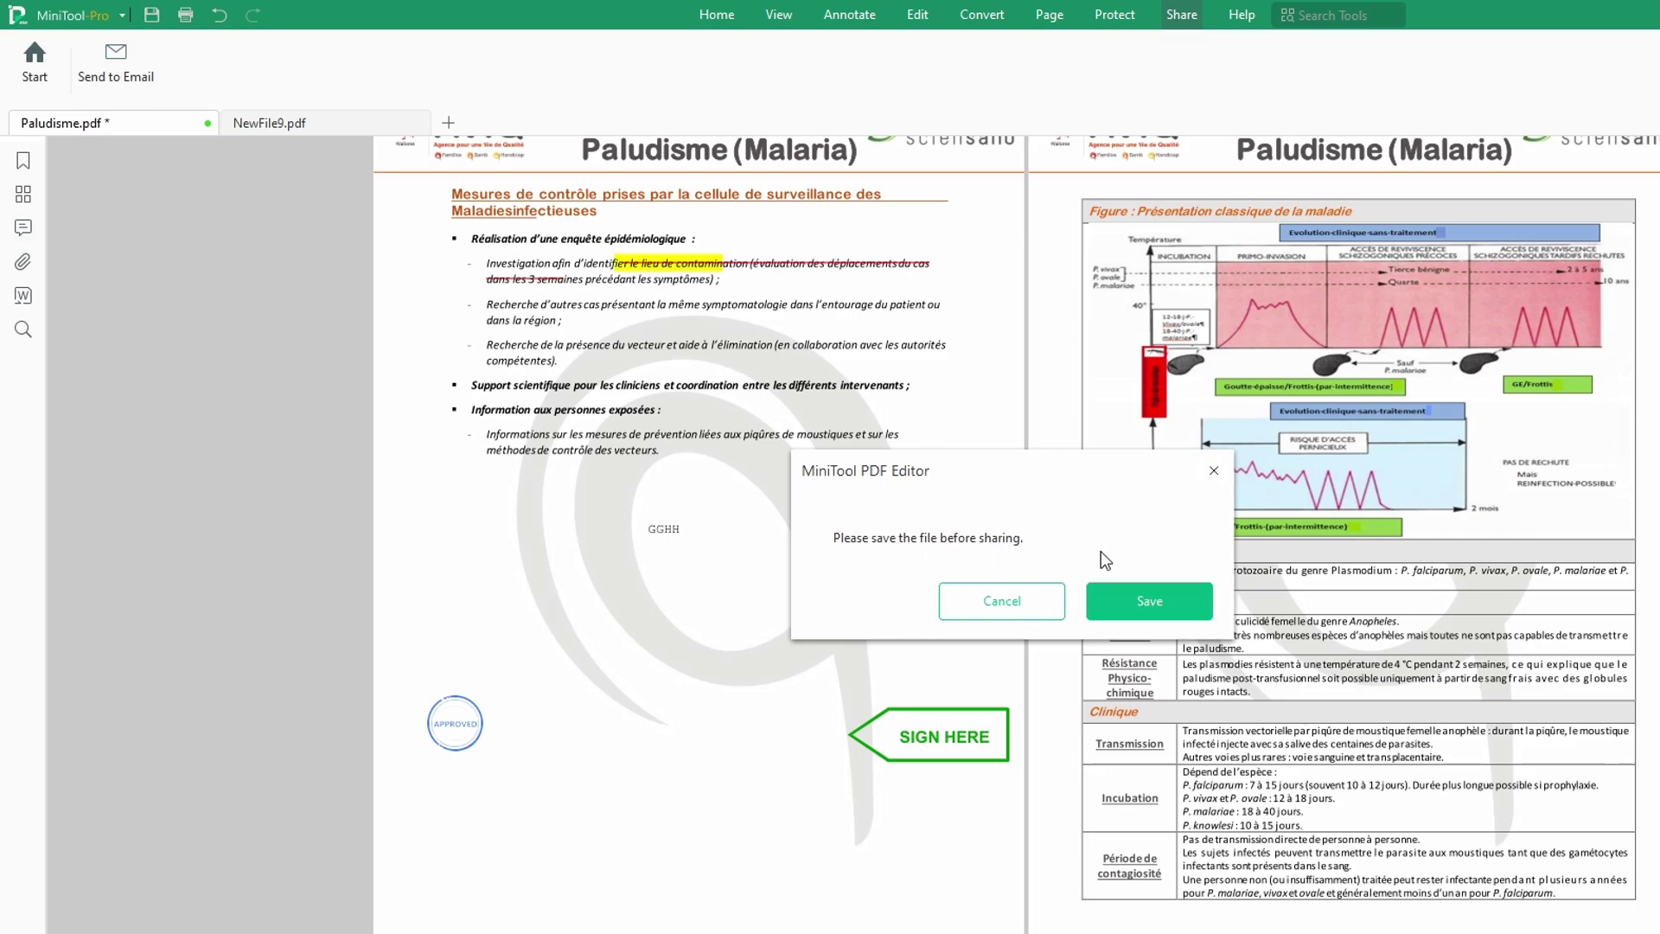
click(1149, 604)
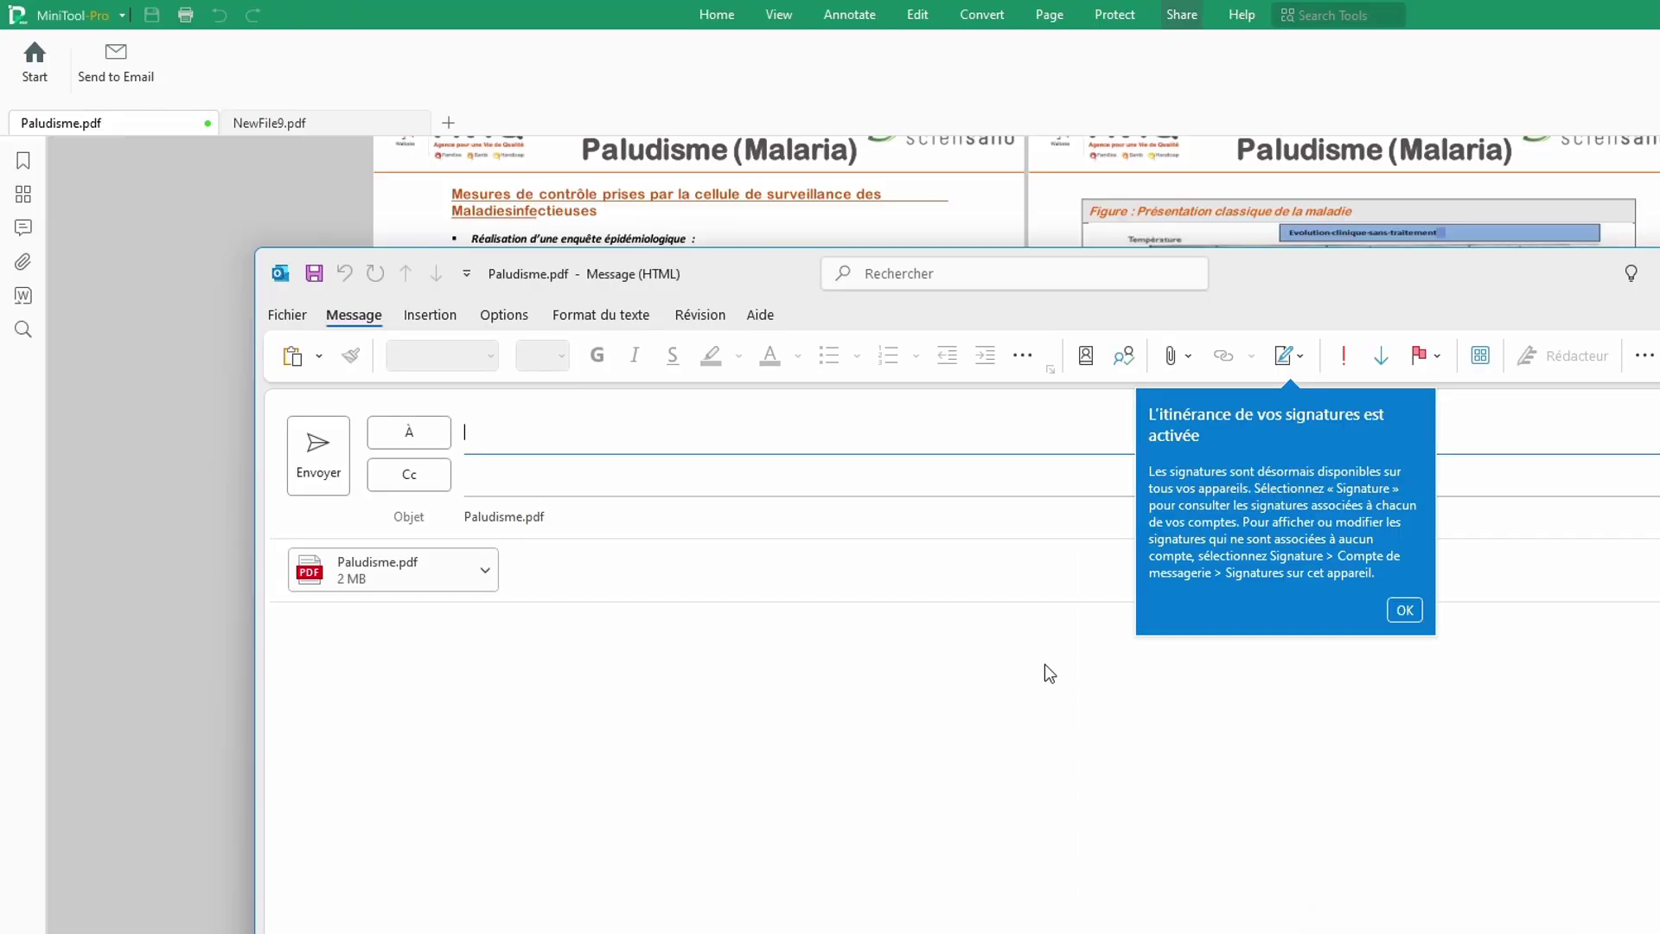
Step: Enter the recipient's Gmail address in the À field and accept the suggested match
click(573, 441)
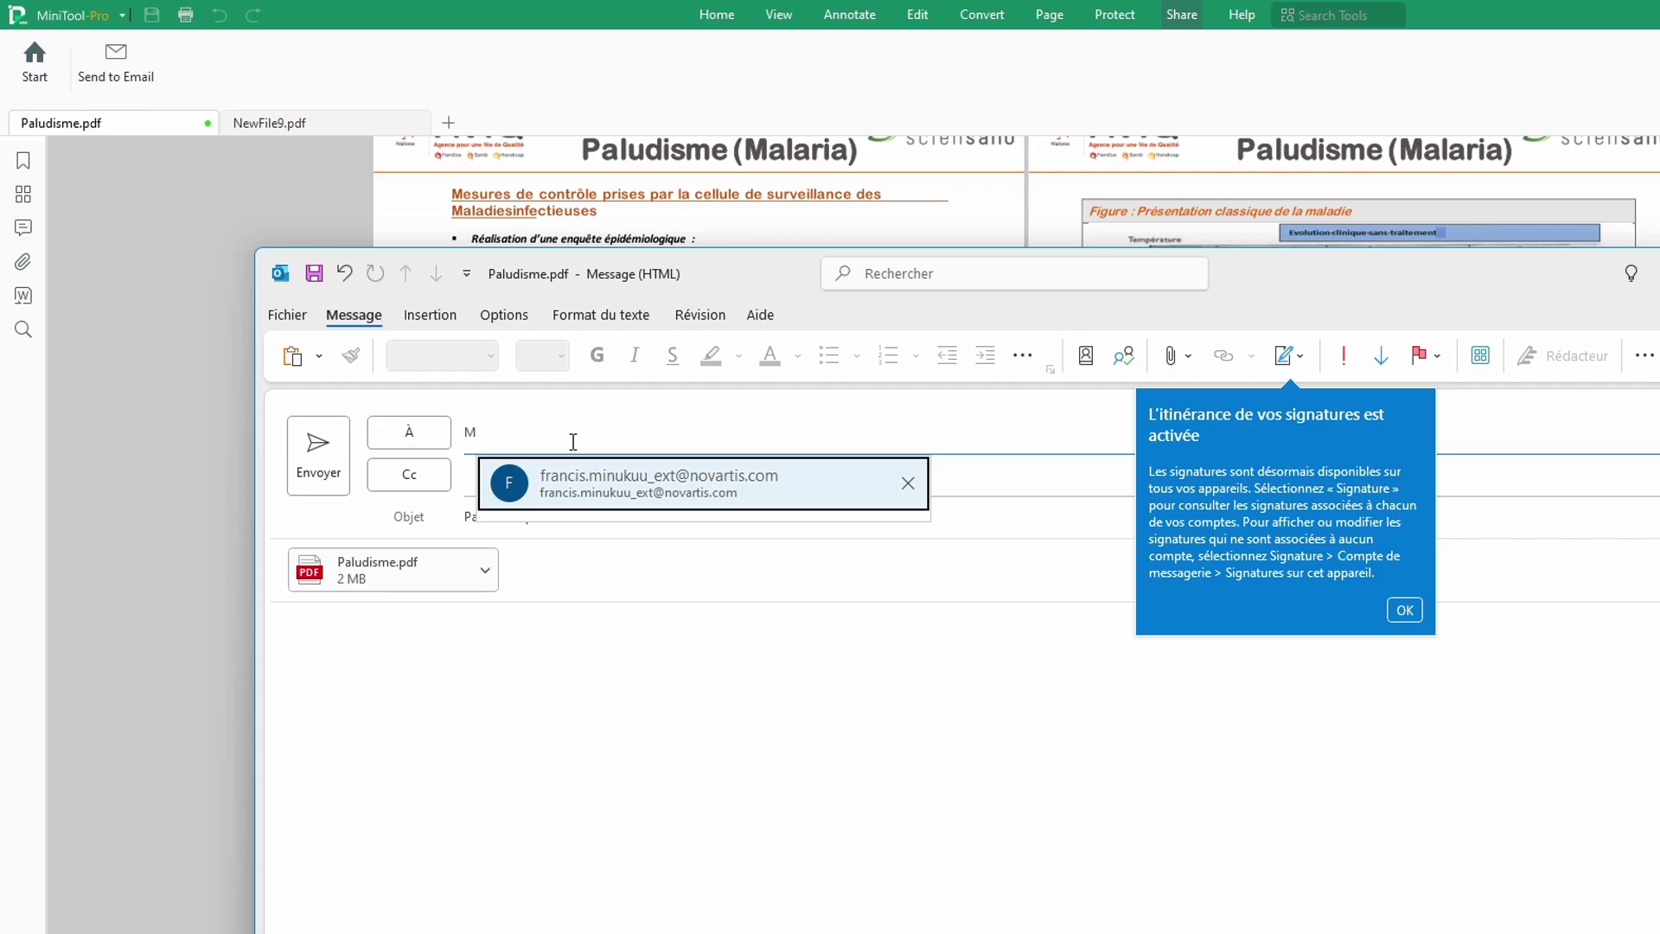
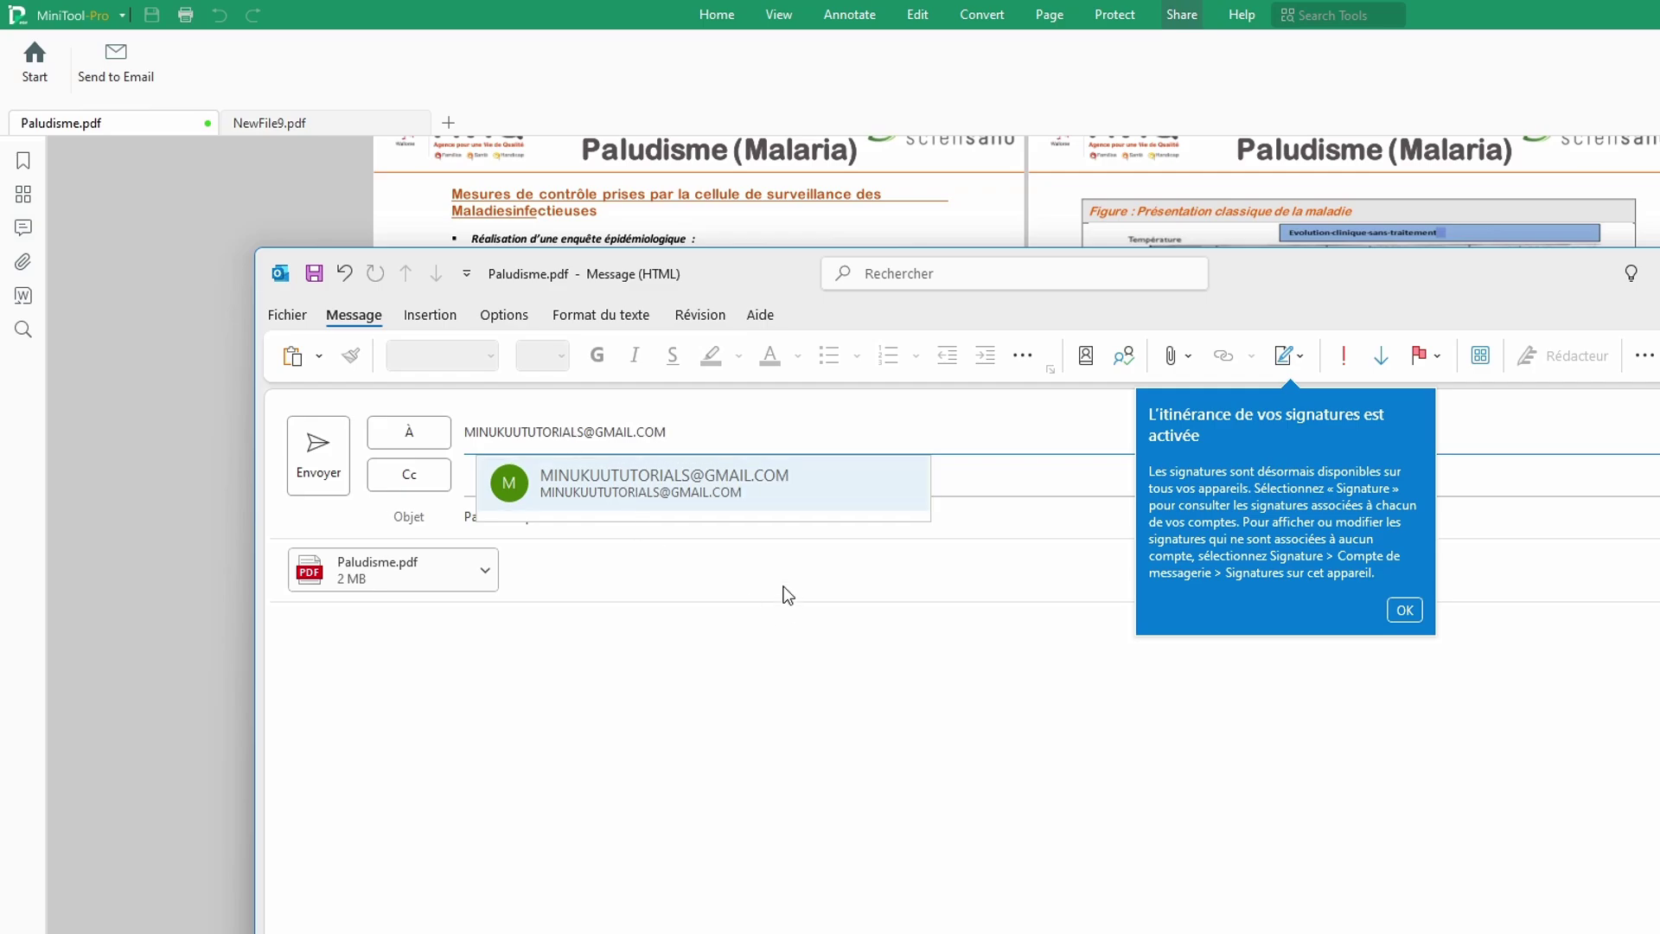
click(699, 501)
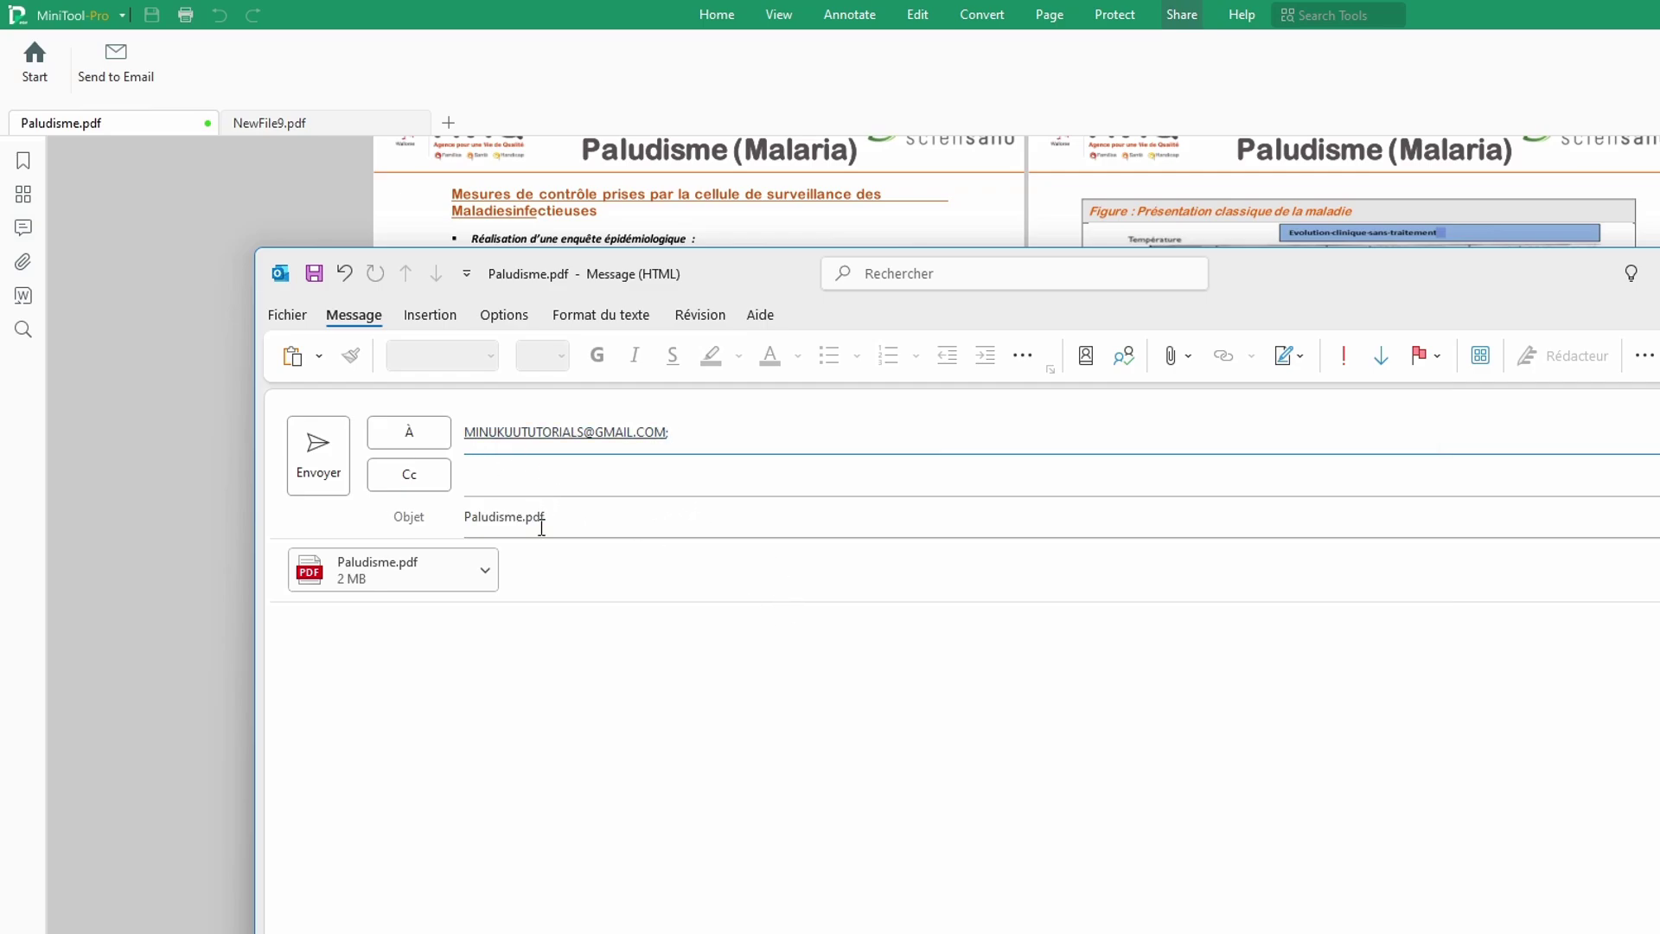
Step: Write 'Hi Hope you are well ! Please sign this document.' with a 'Kind regards,' sign-off, then send
click(531, 685)
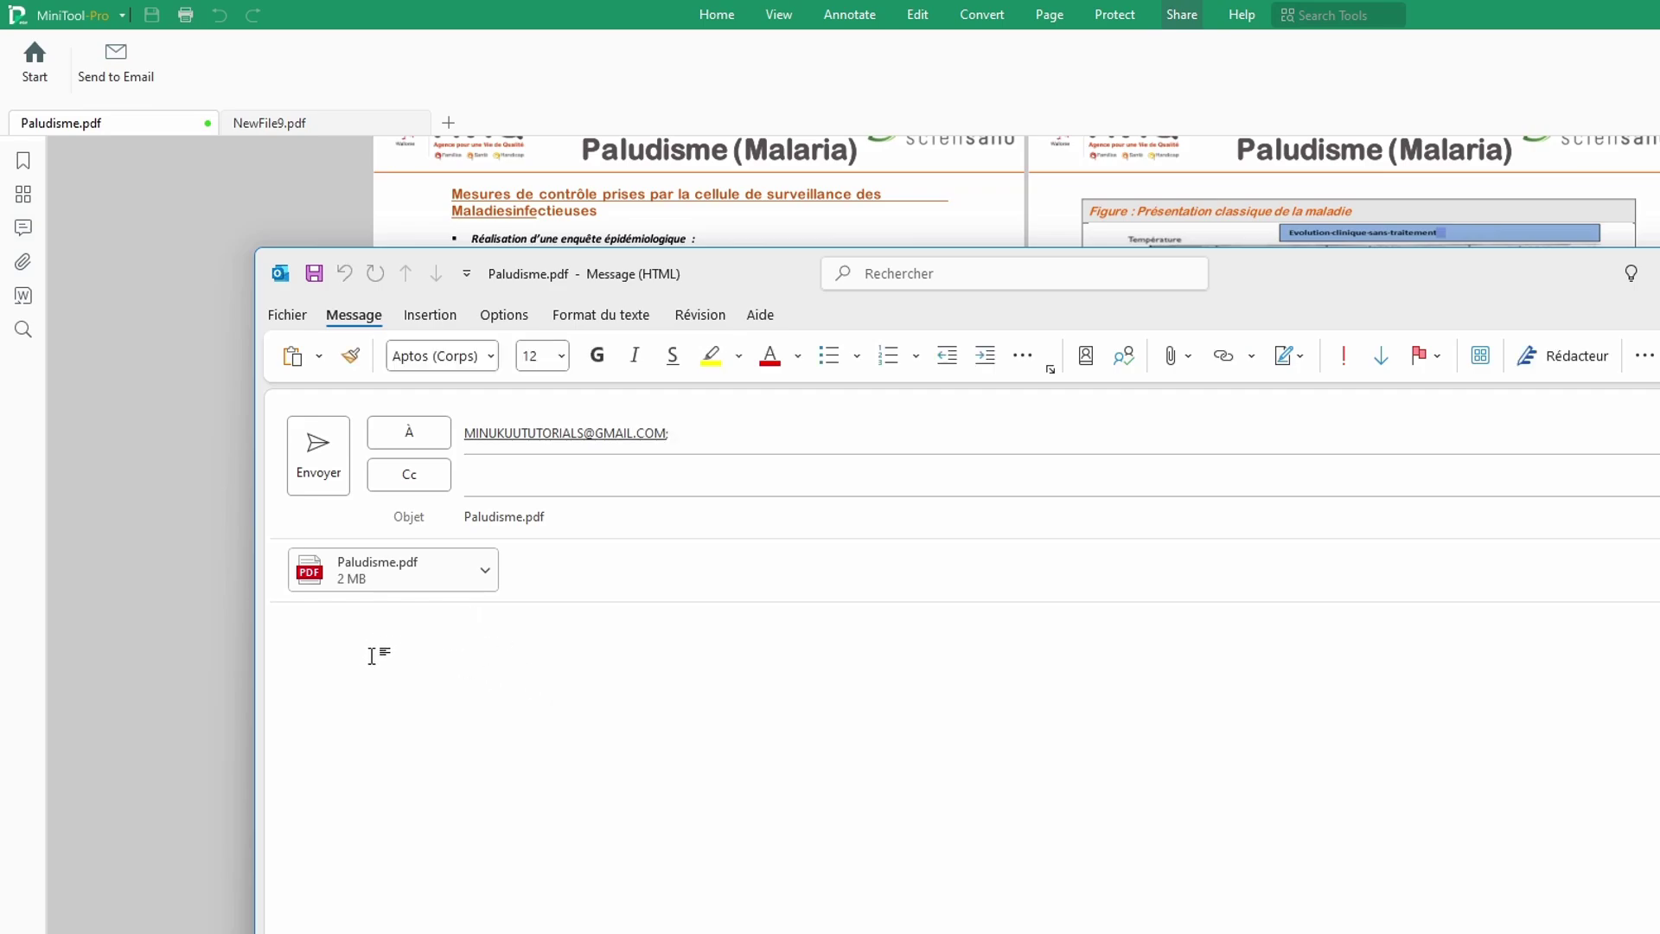
text(Hi)
key(BackSpace)
text(Hope you are)
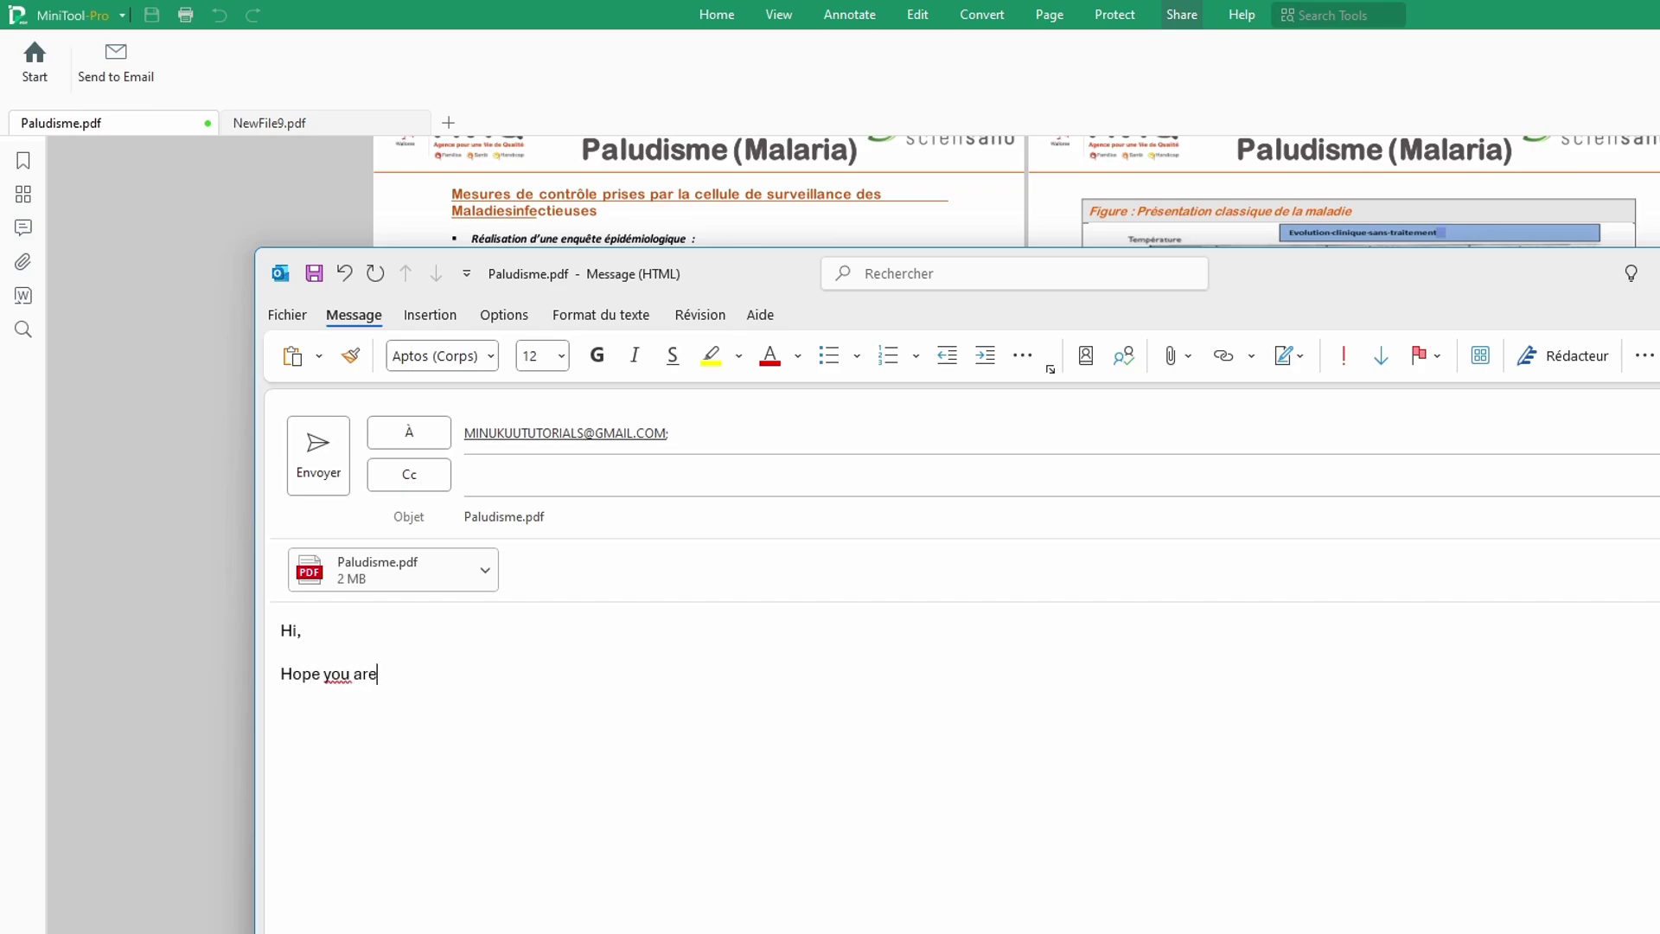
text( f)
key(BackSpace)
text(we)
text(ll ! )
text(Ple)
text(ase si)
text(gn)
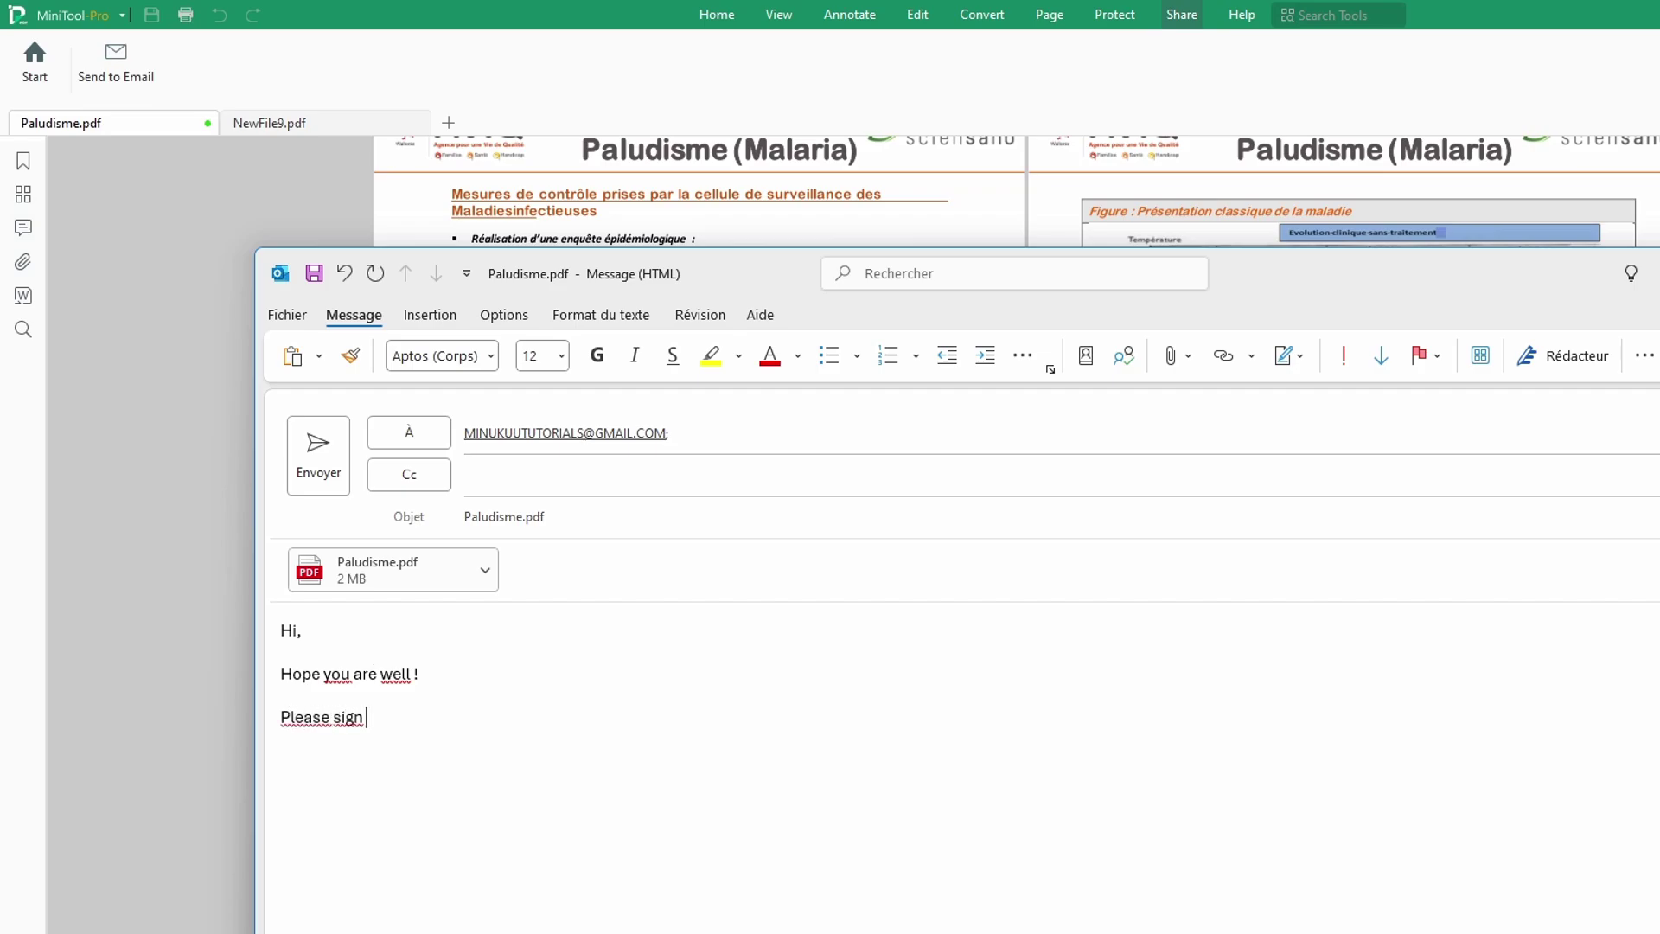
text( this document.)
key(Return)
text(Kind re)
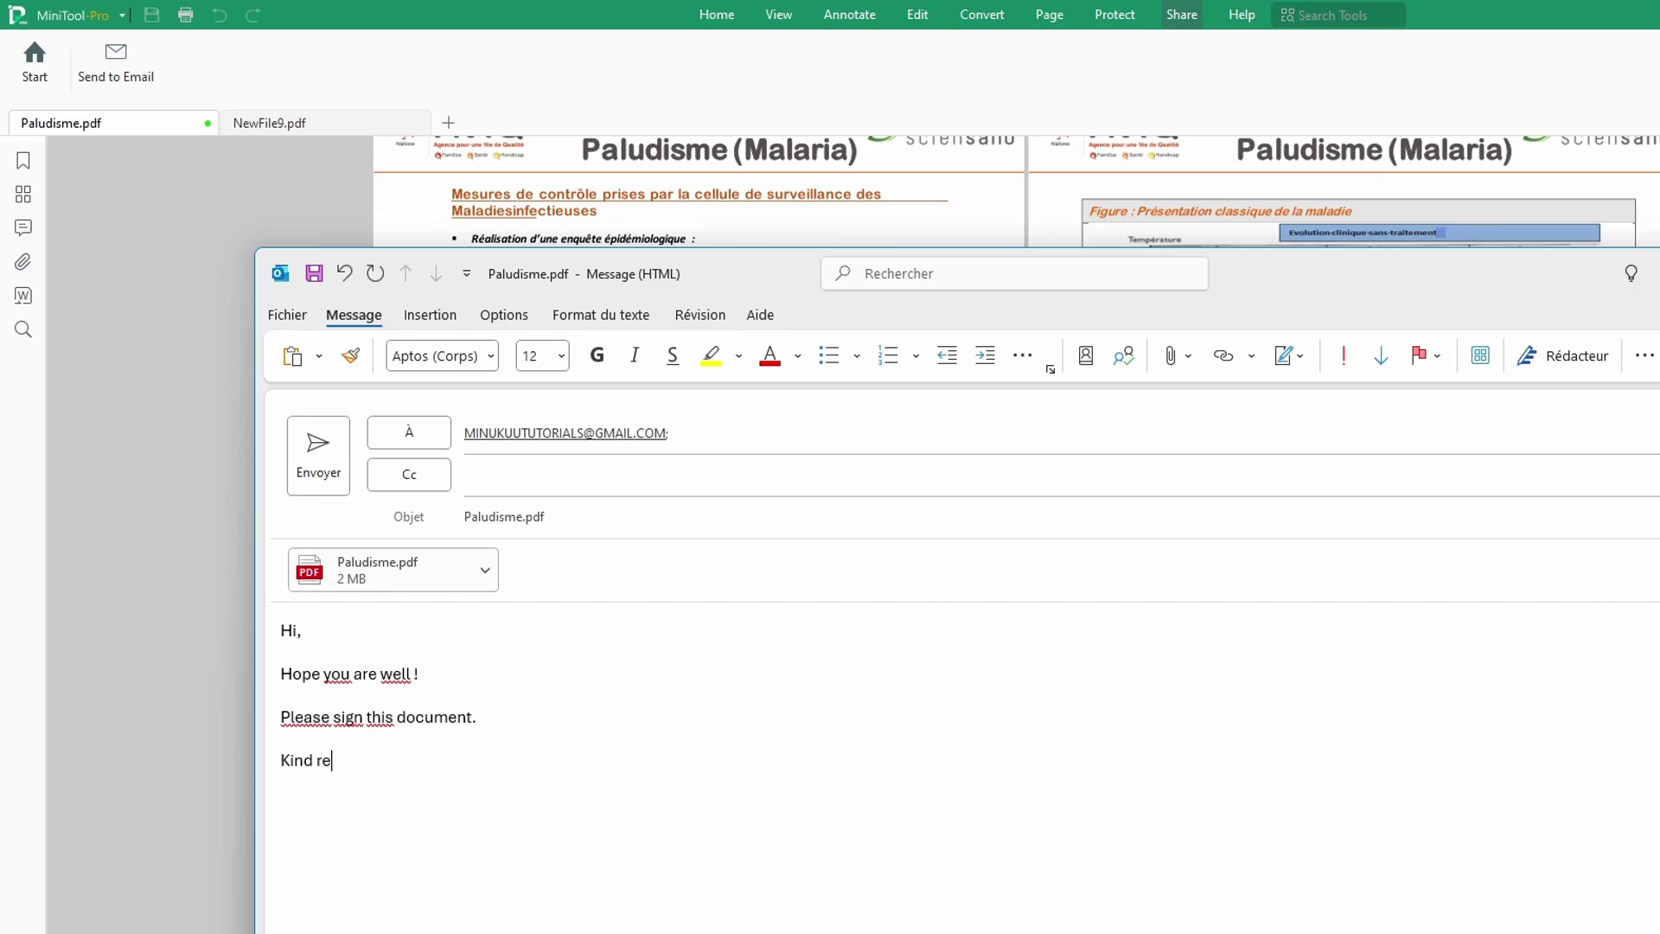
text(gards,  )
text(Min)
text(ukuu)
click(347, 474)
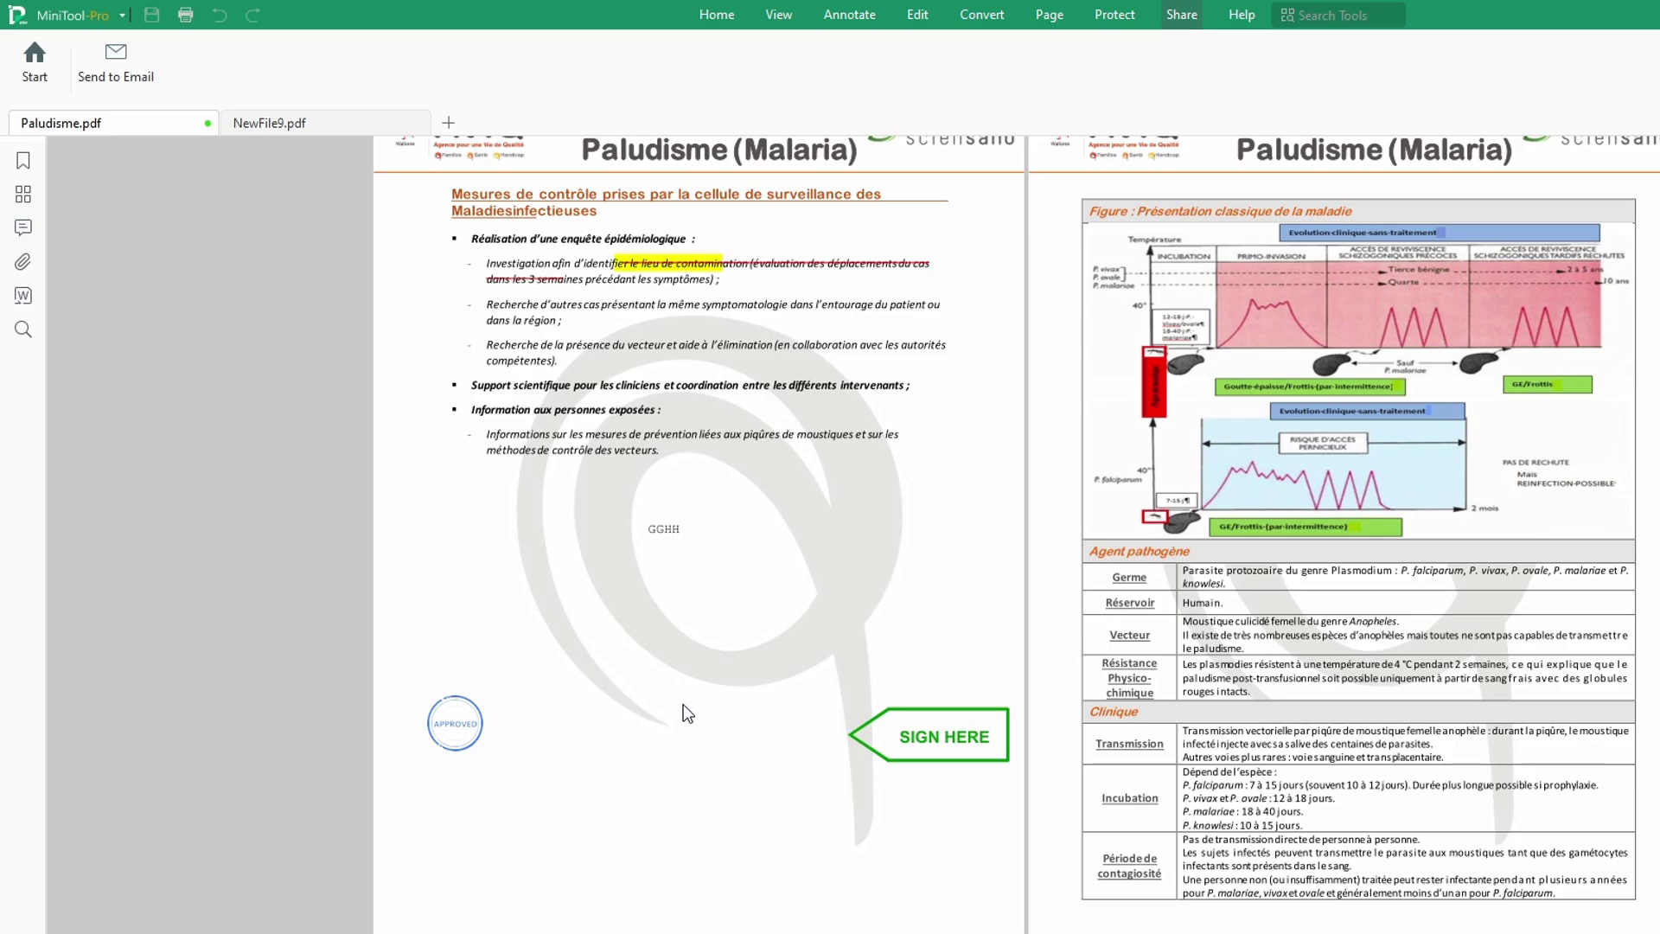
Step: Inspect the swirl watermark images on both pages, then switch to the Protect tools
click(588, 723)
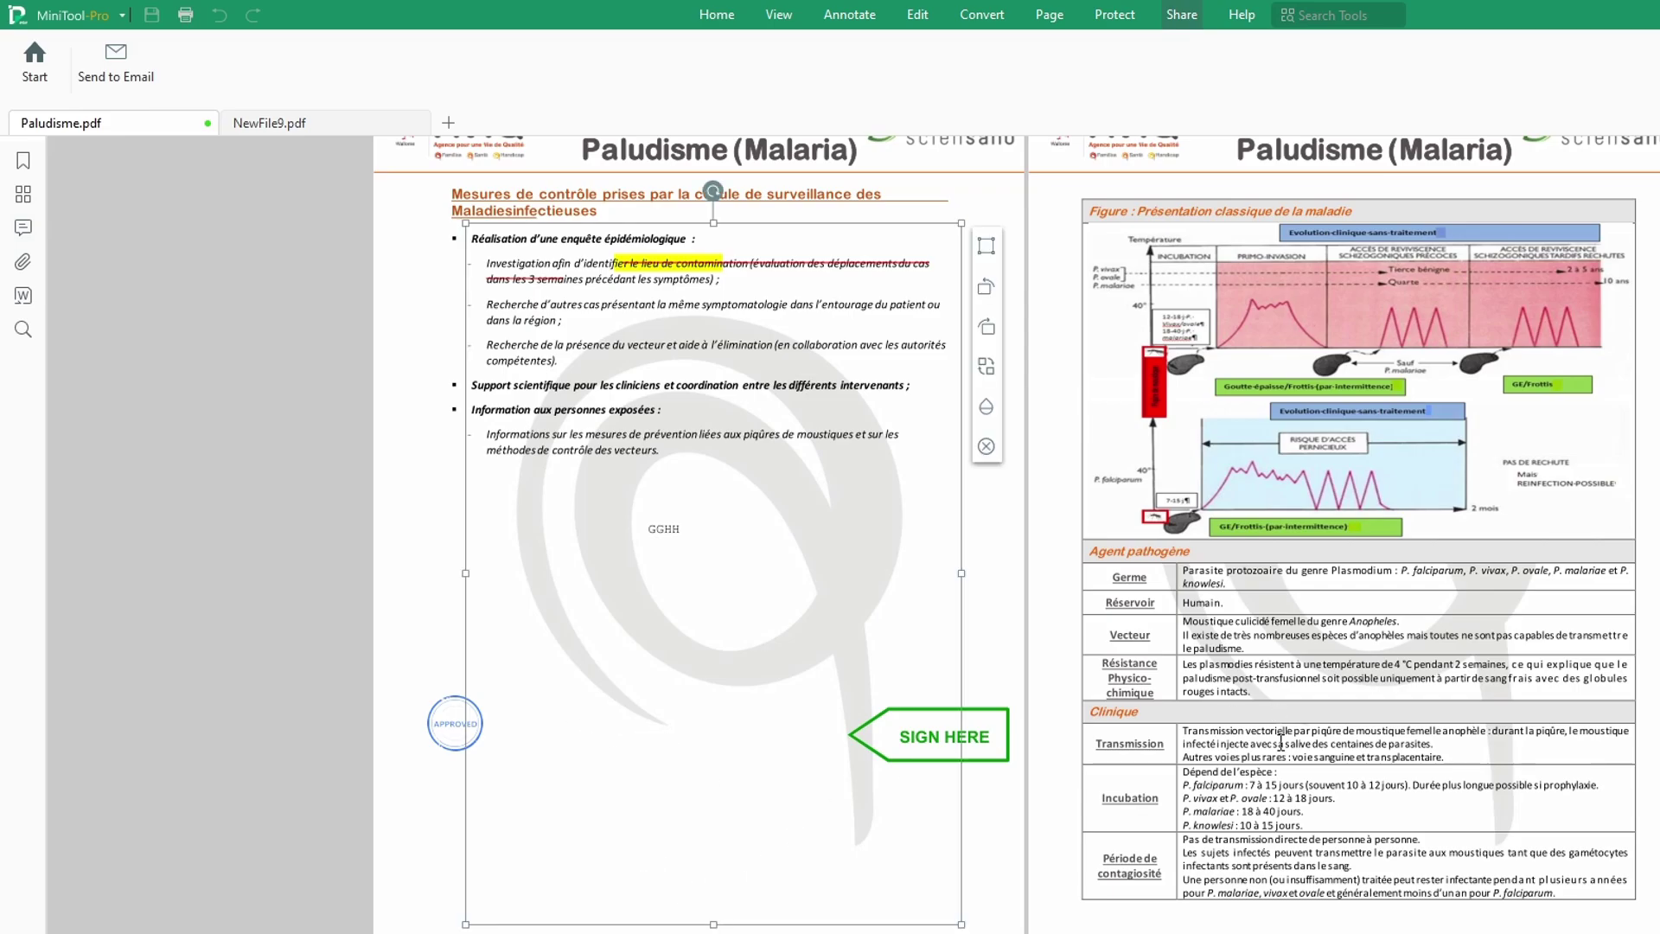
click(1272, 741)
click(719, 745)
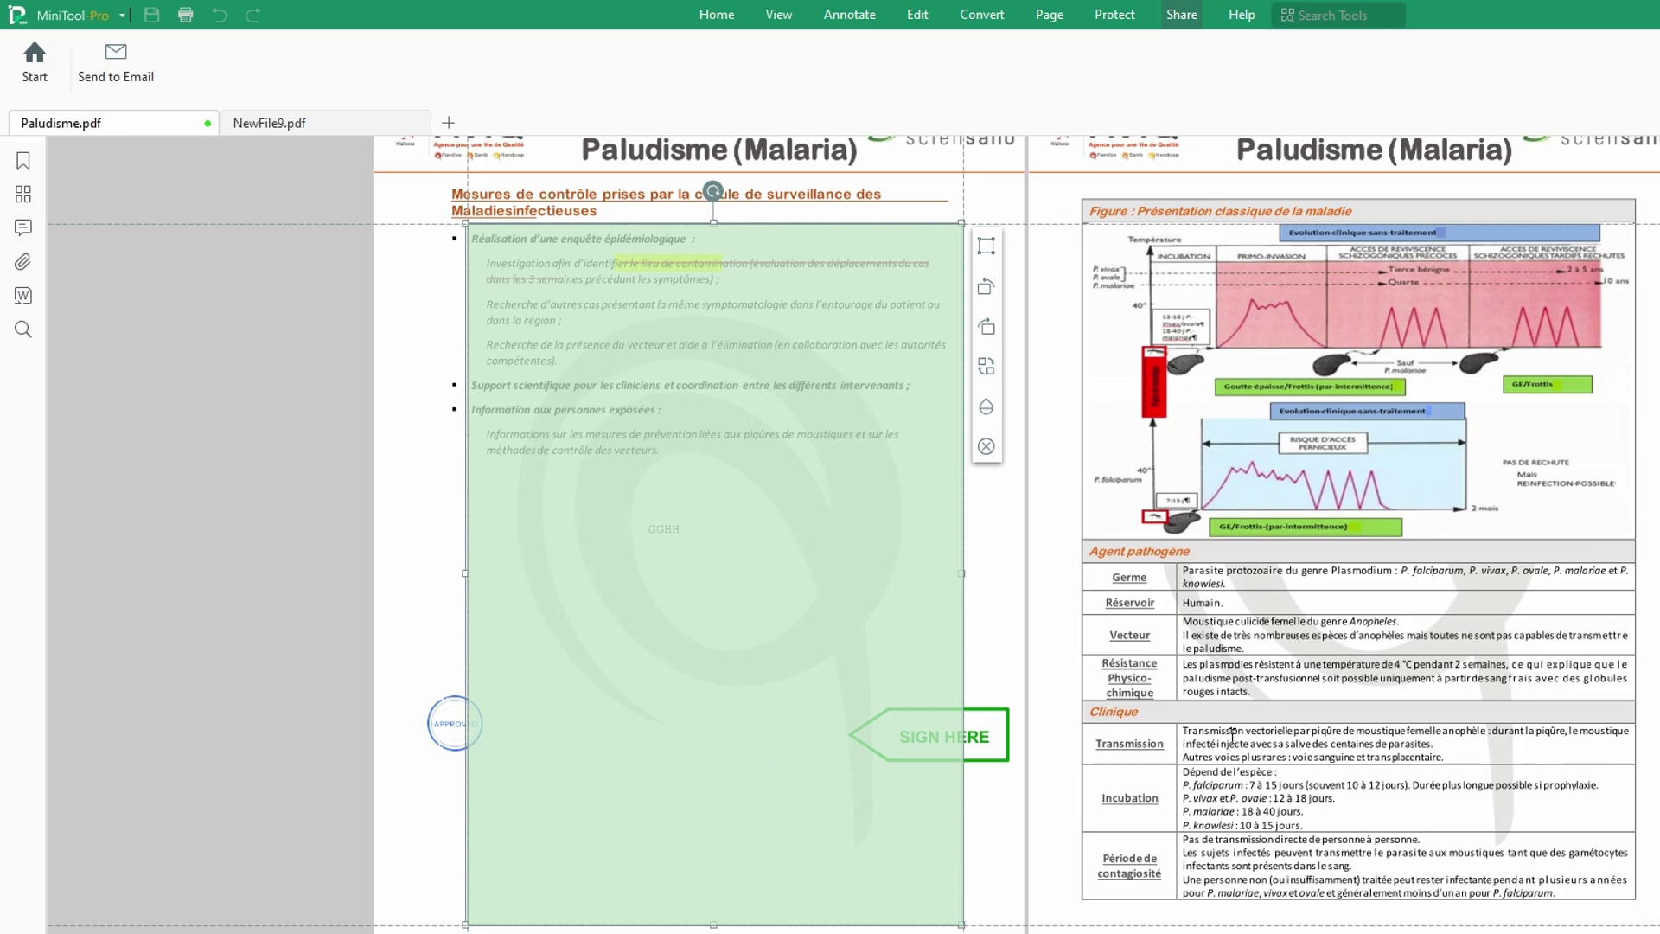
click(1229, 735)
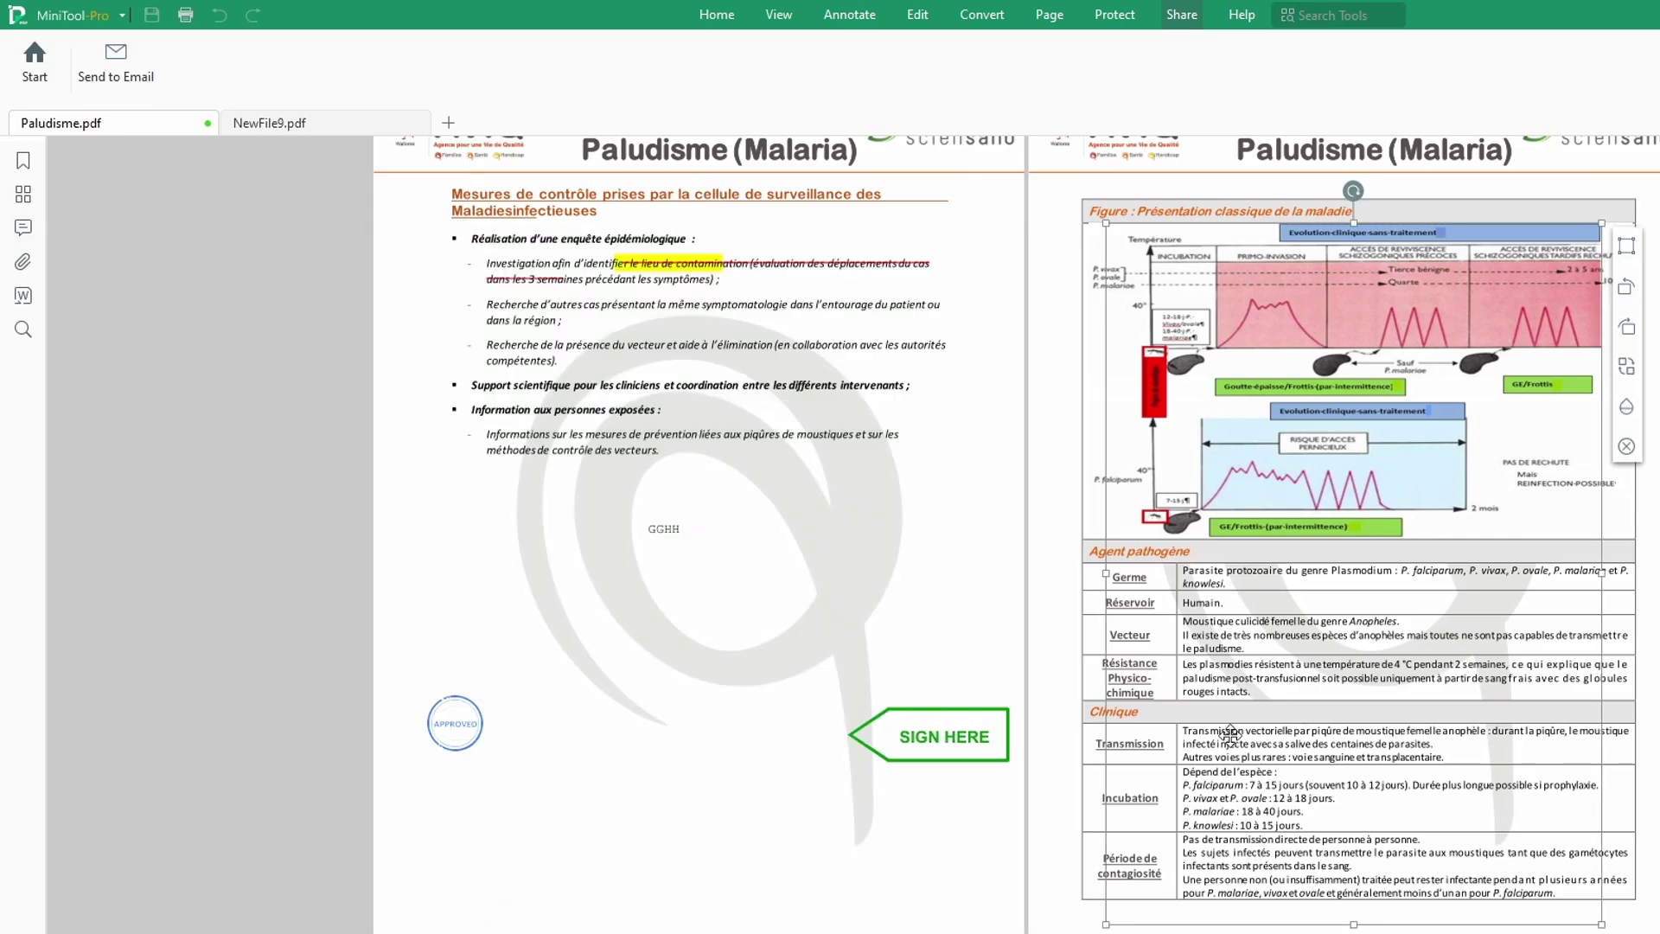
click(1107, 14)
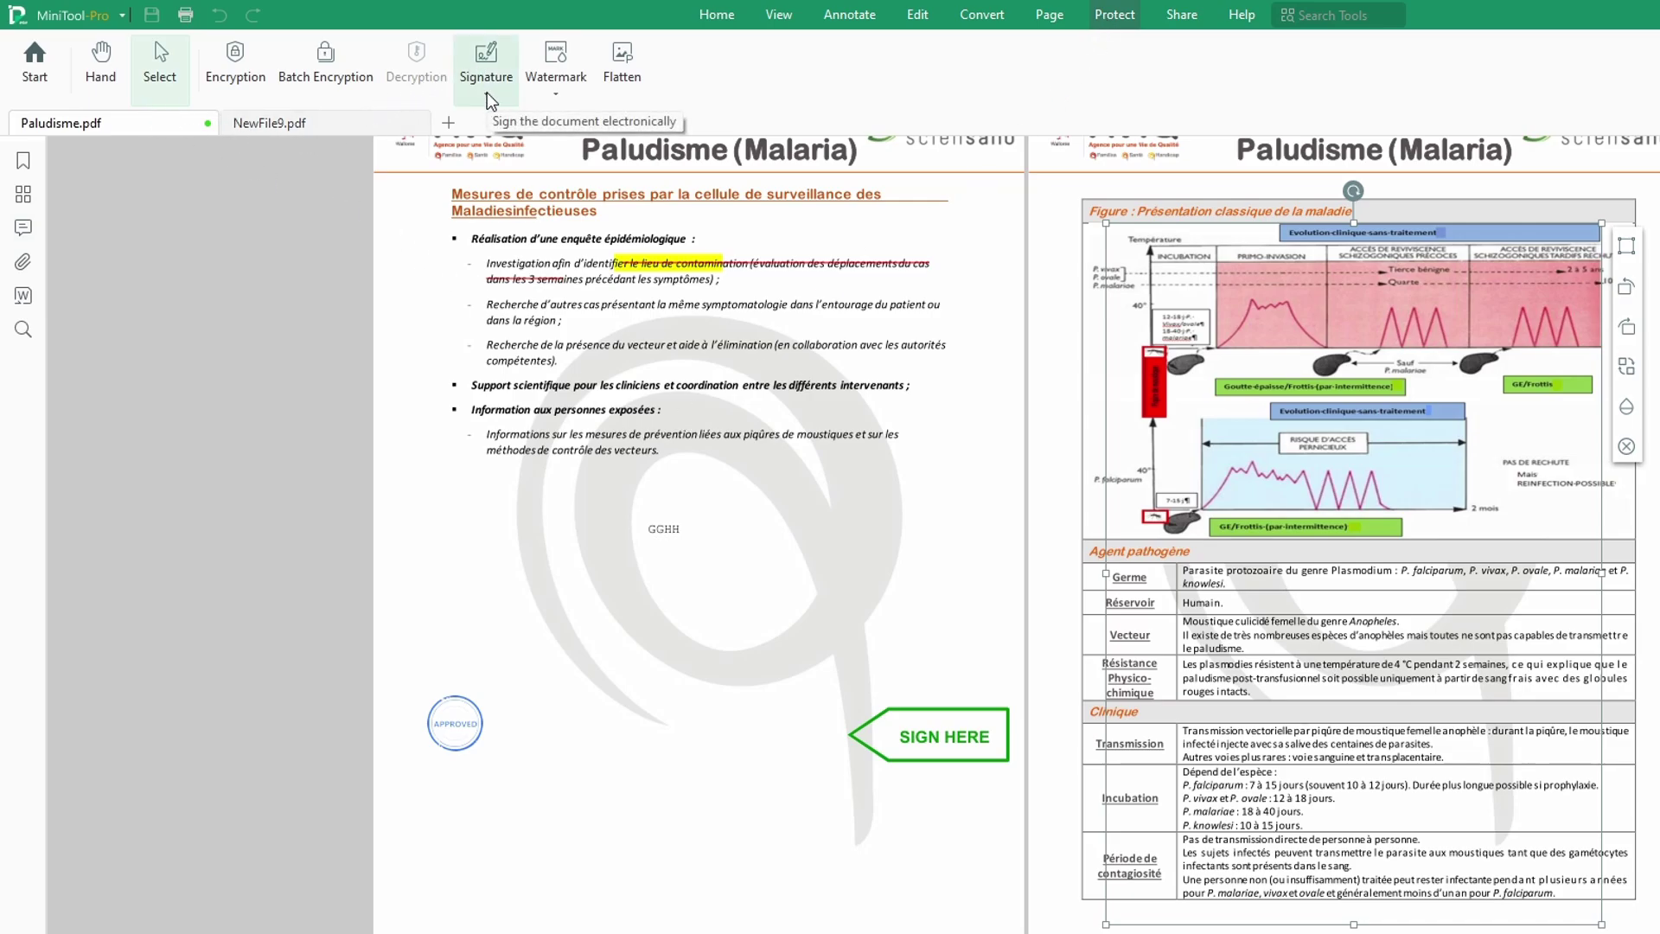
Step: Place the saved scribble signature and the typed-name signature on the page
click(557, 86)
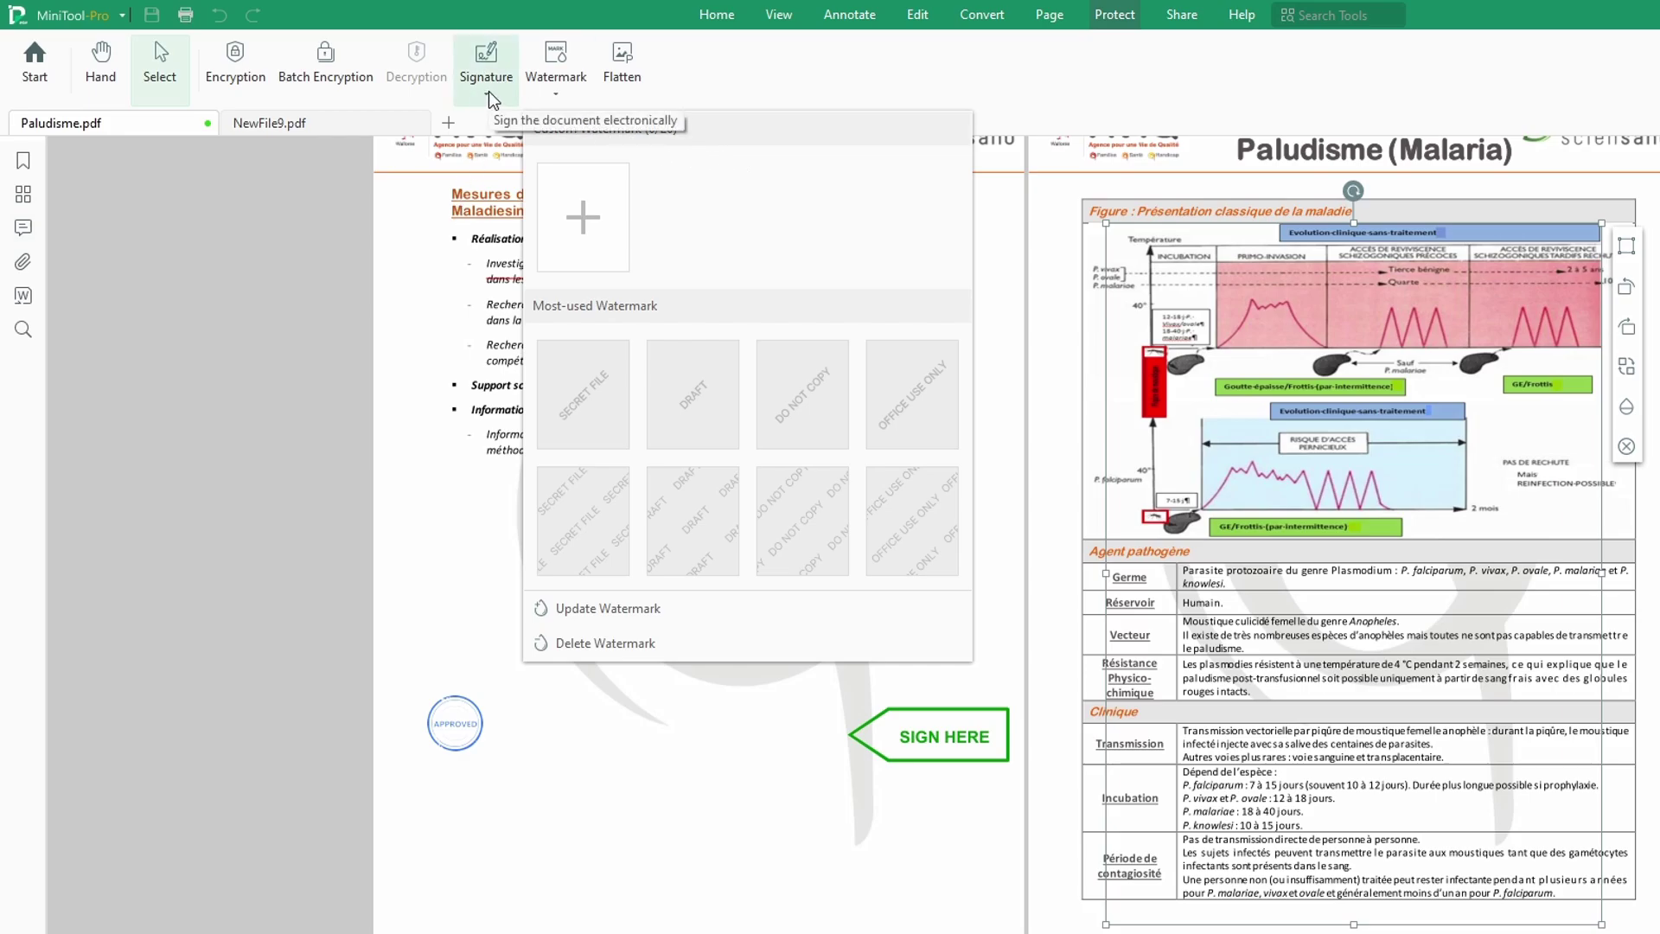
click(488, 92)
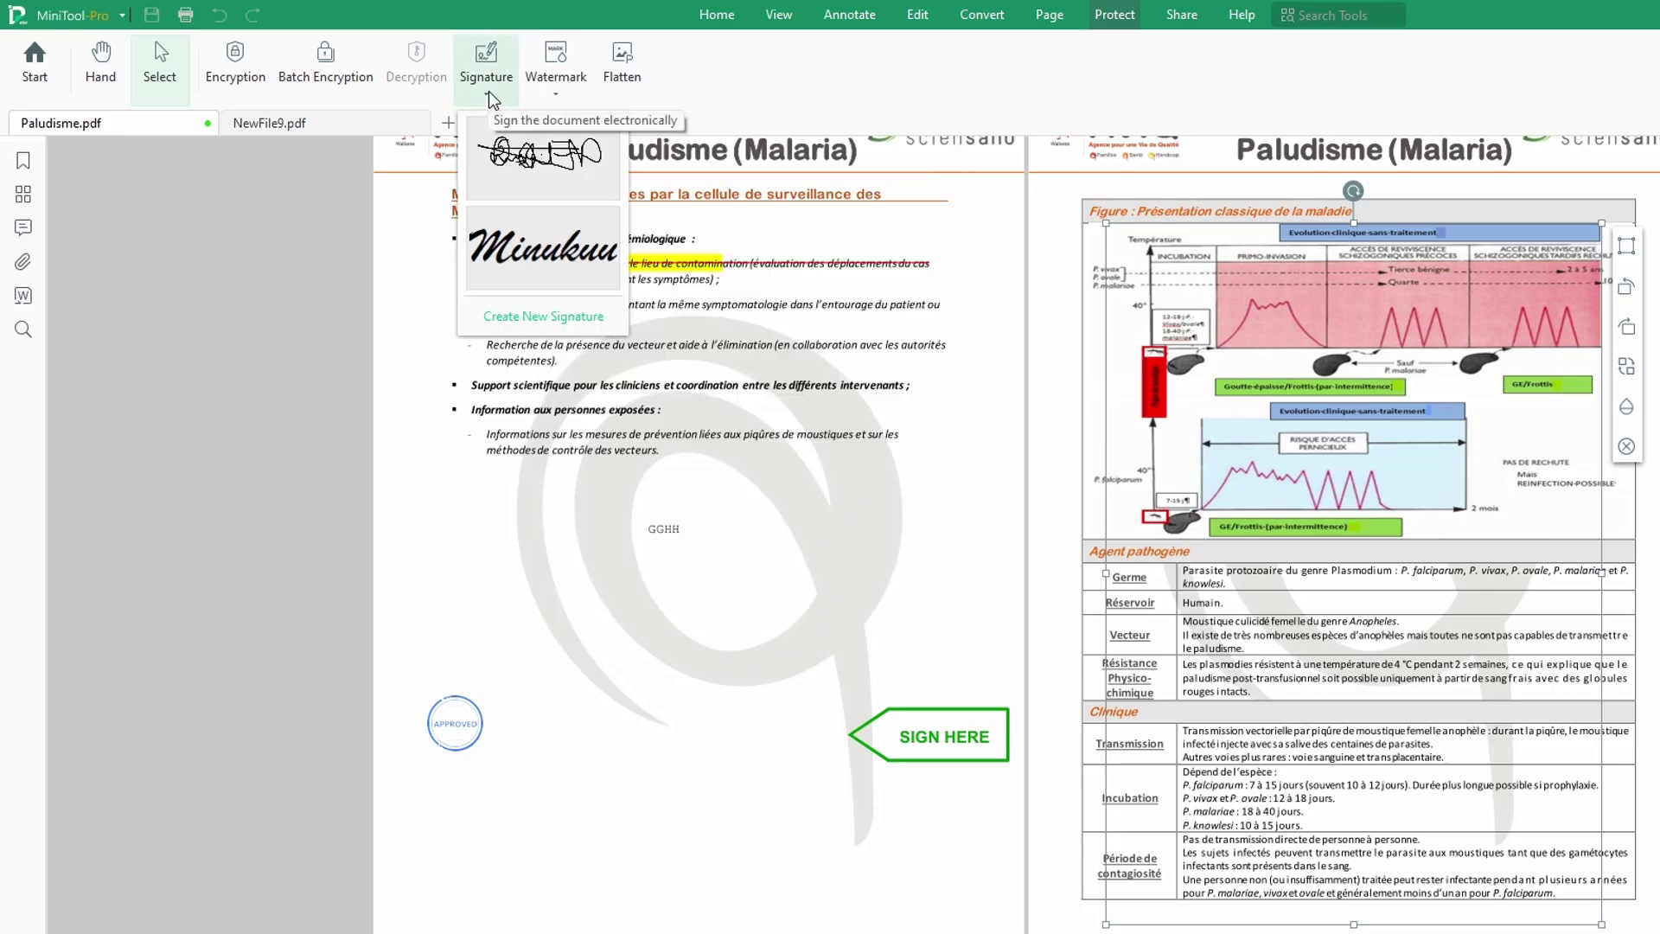
click(571, 160)
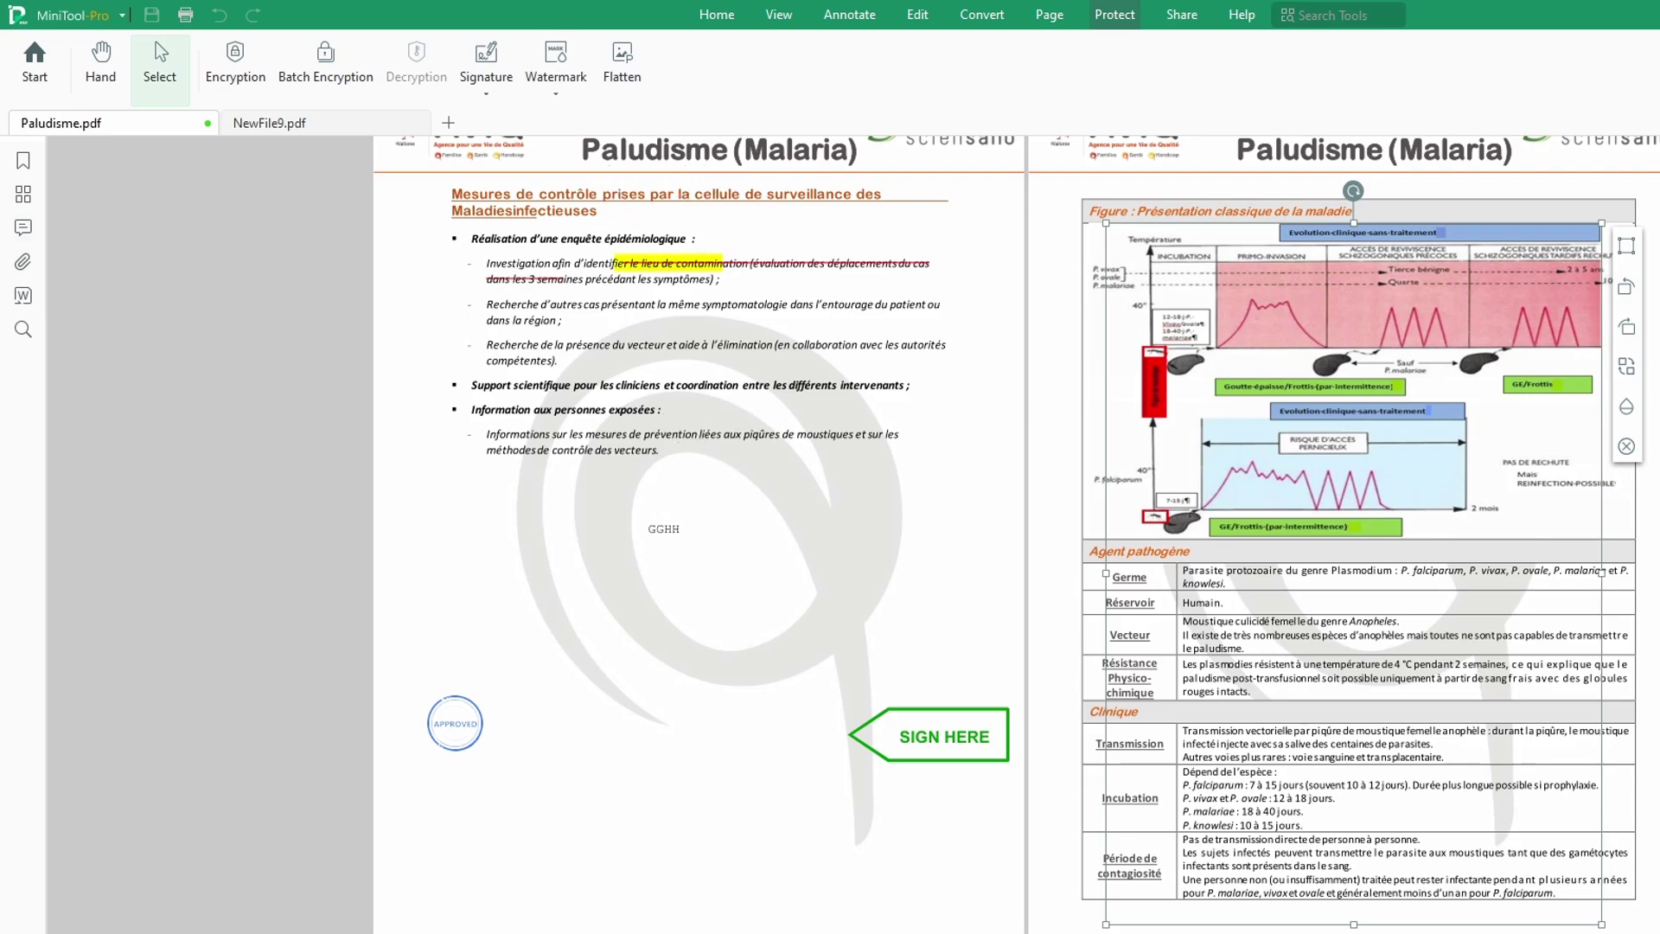
click(595, 653)
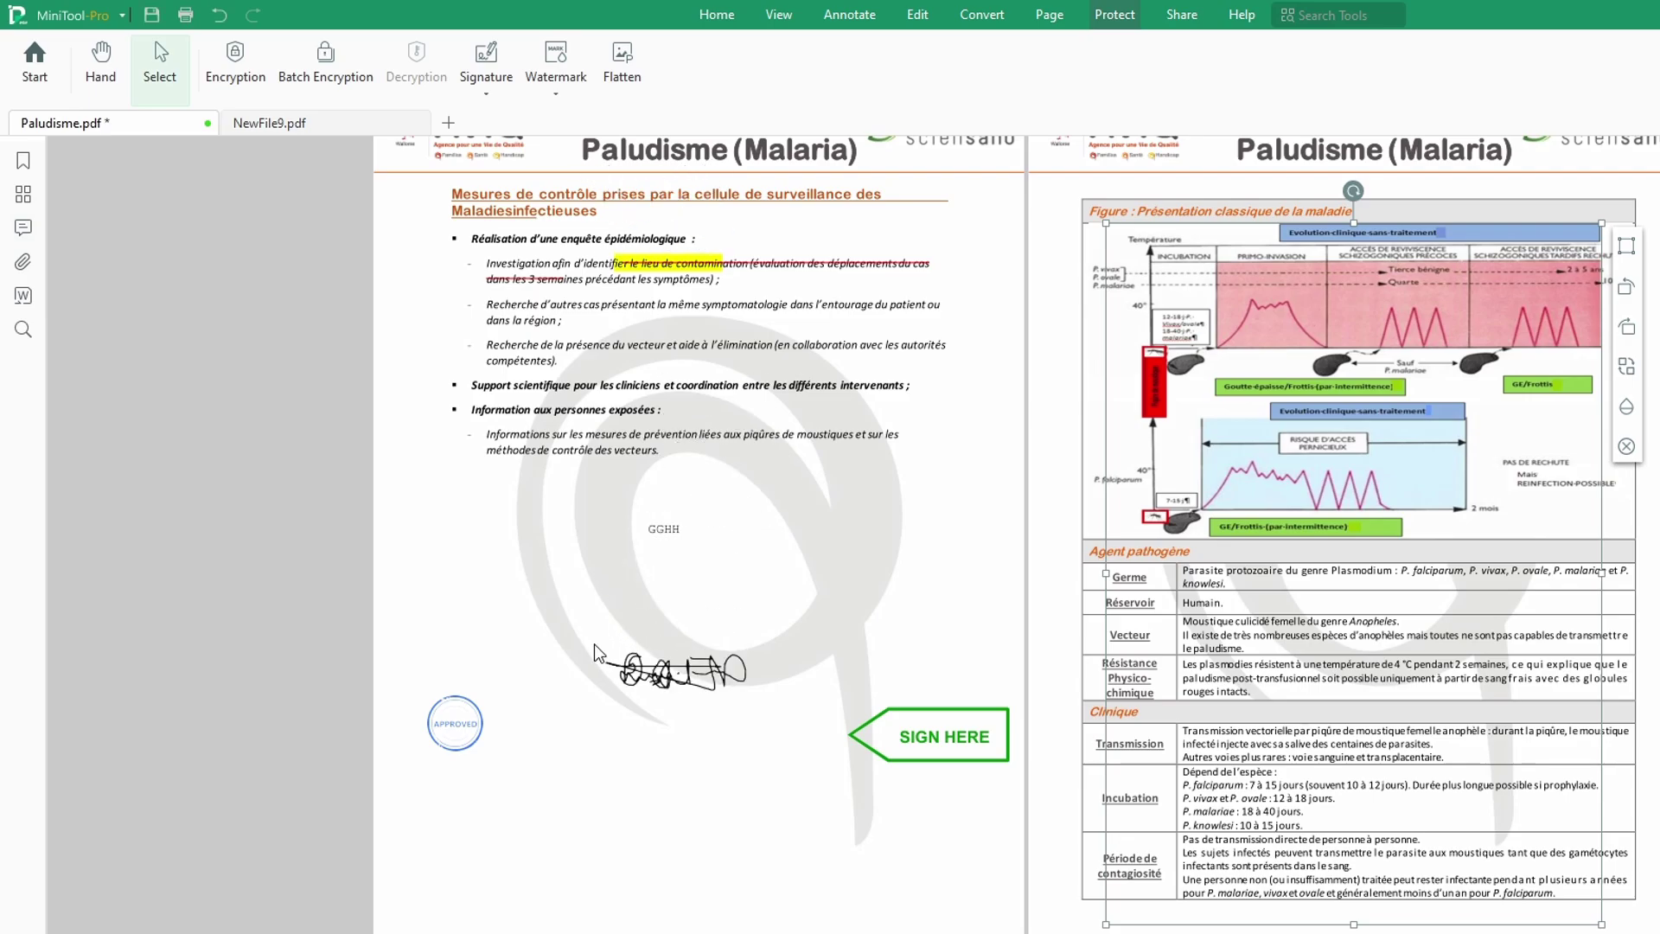
click(489, 102)
click(532, 242)
click(612, 699)
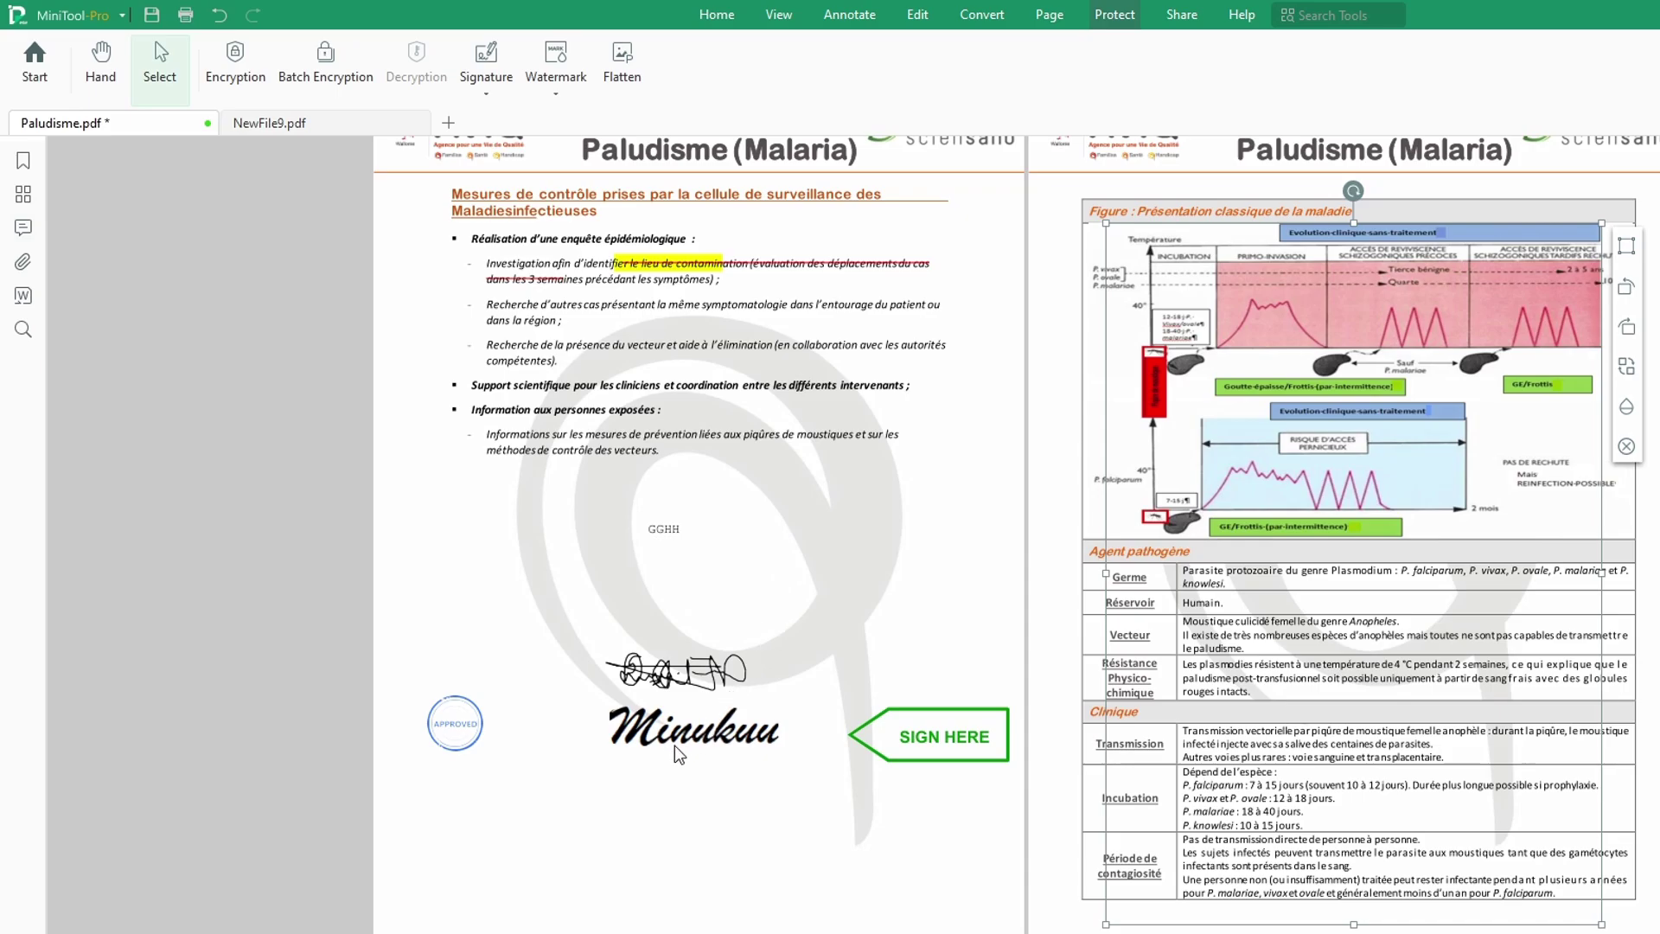
Step: Delete both placed trial signatures and reopen the saved signatures list
click(486, 96)
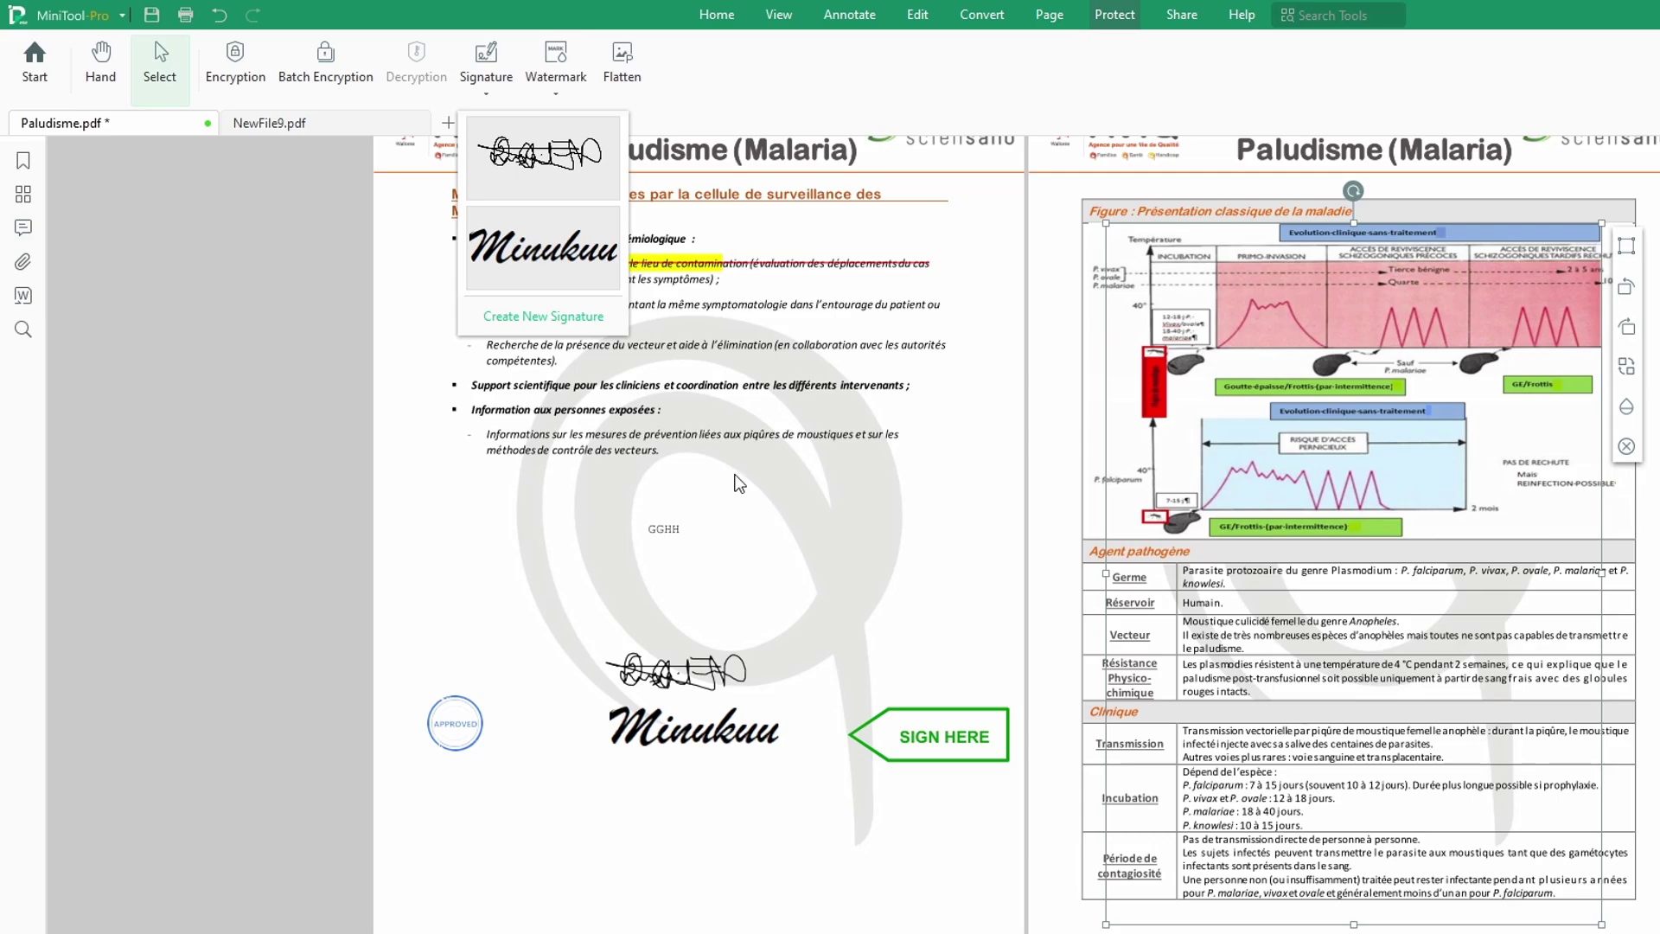
click(682, 706)
click(671, 665)
click(687, 676)
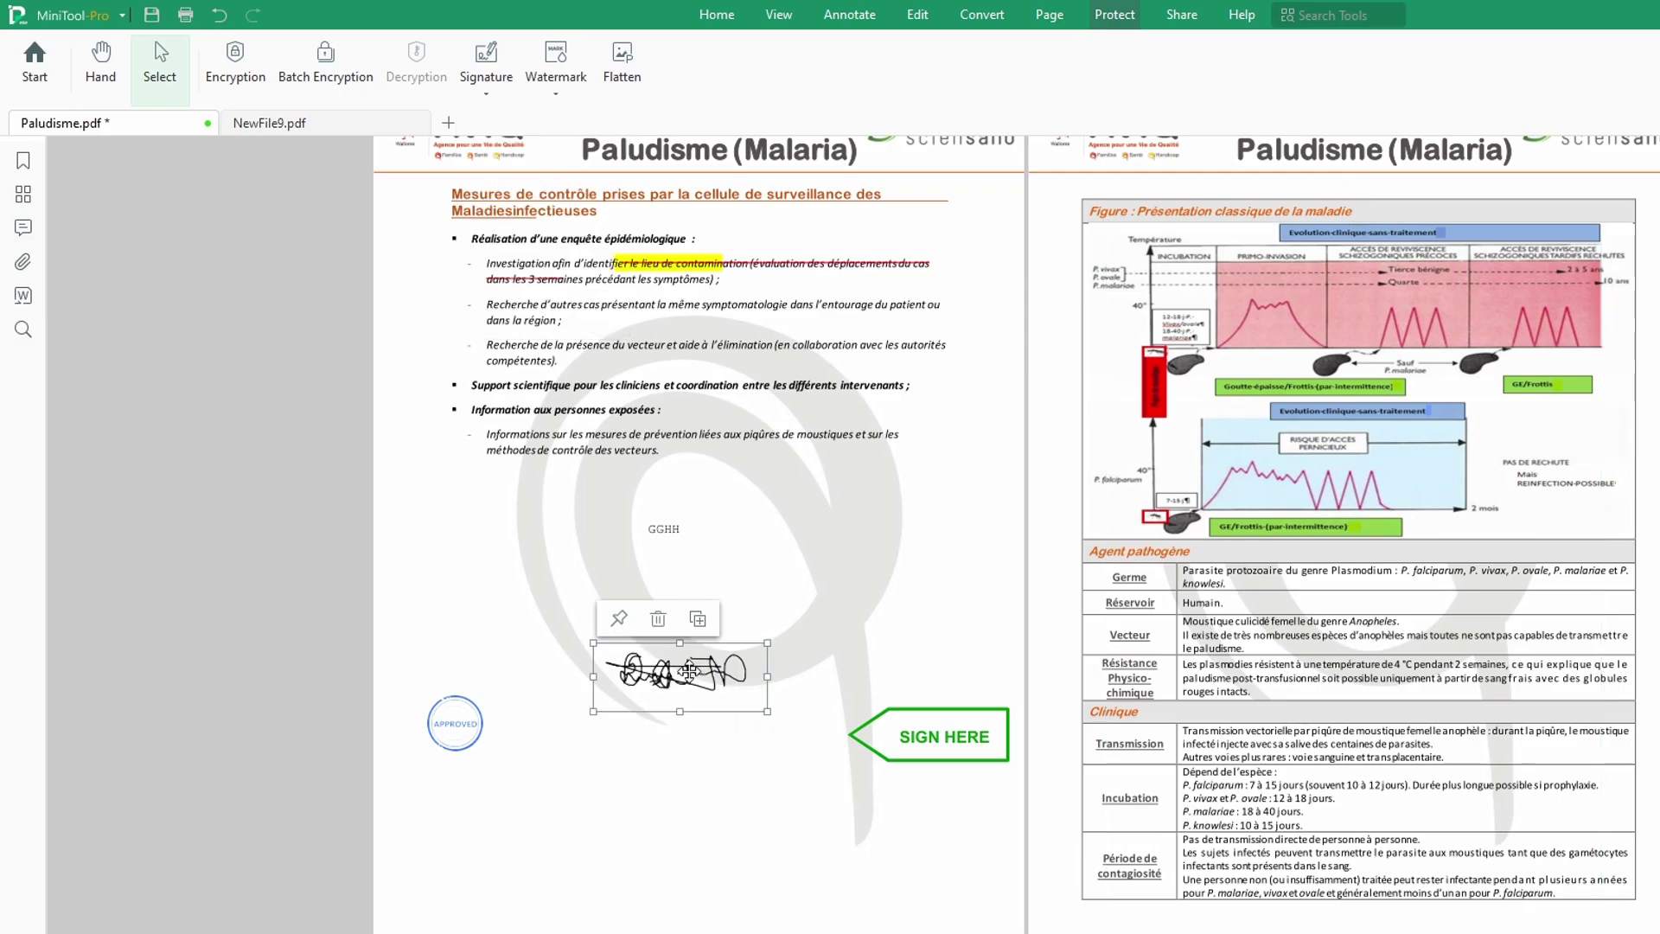
click(660, 621)
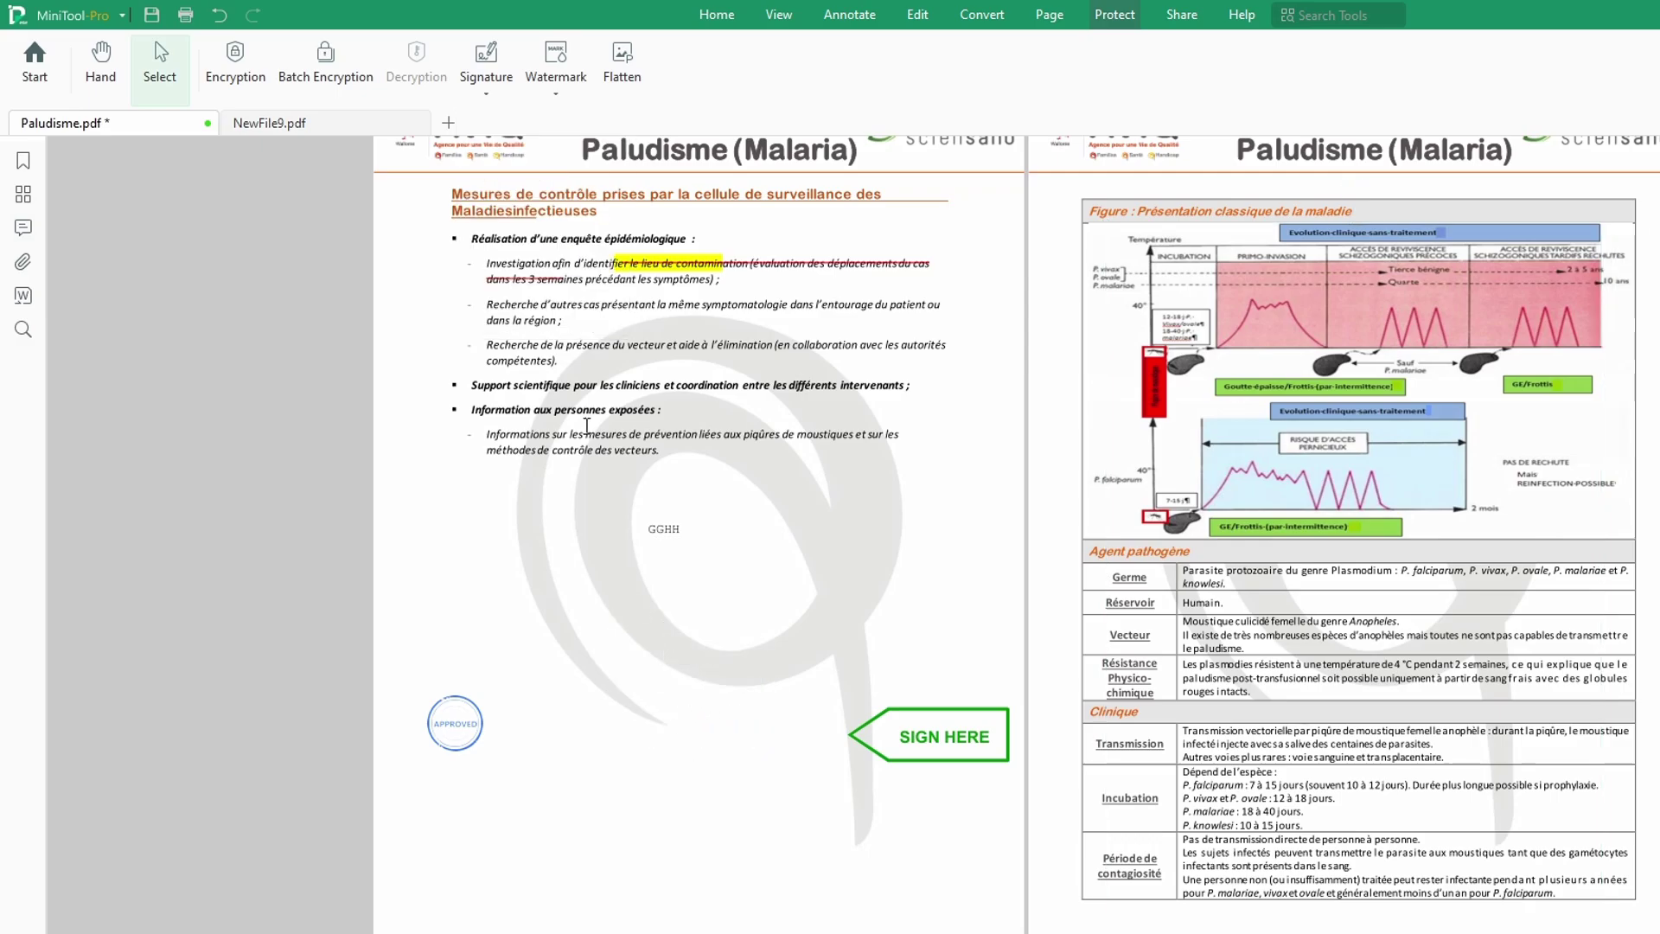
click(490, 93)
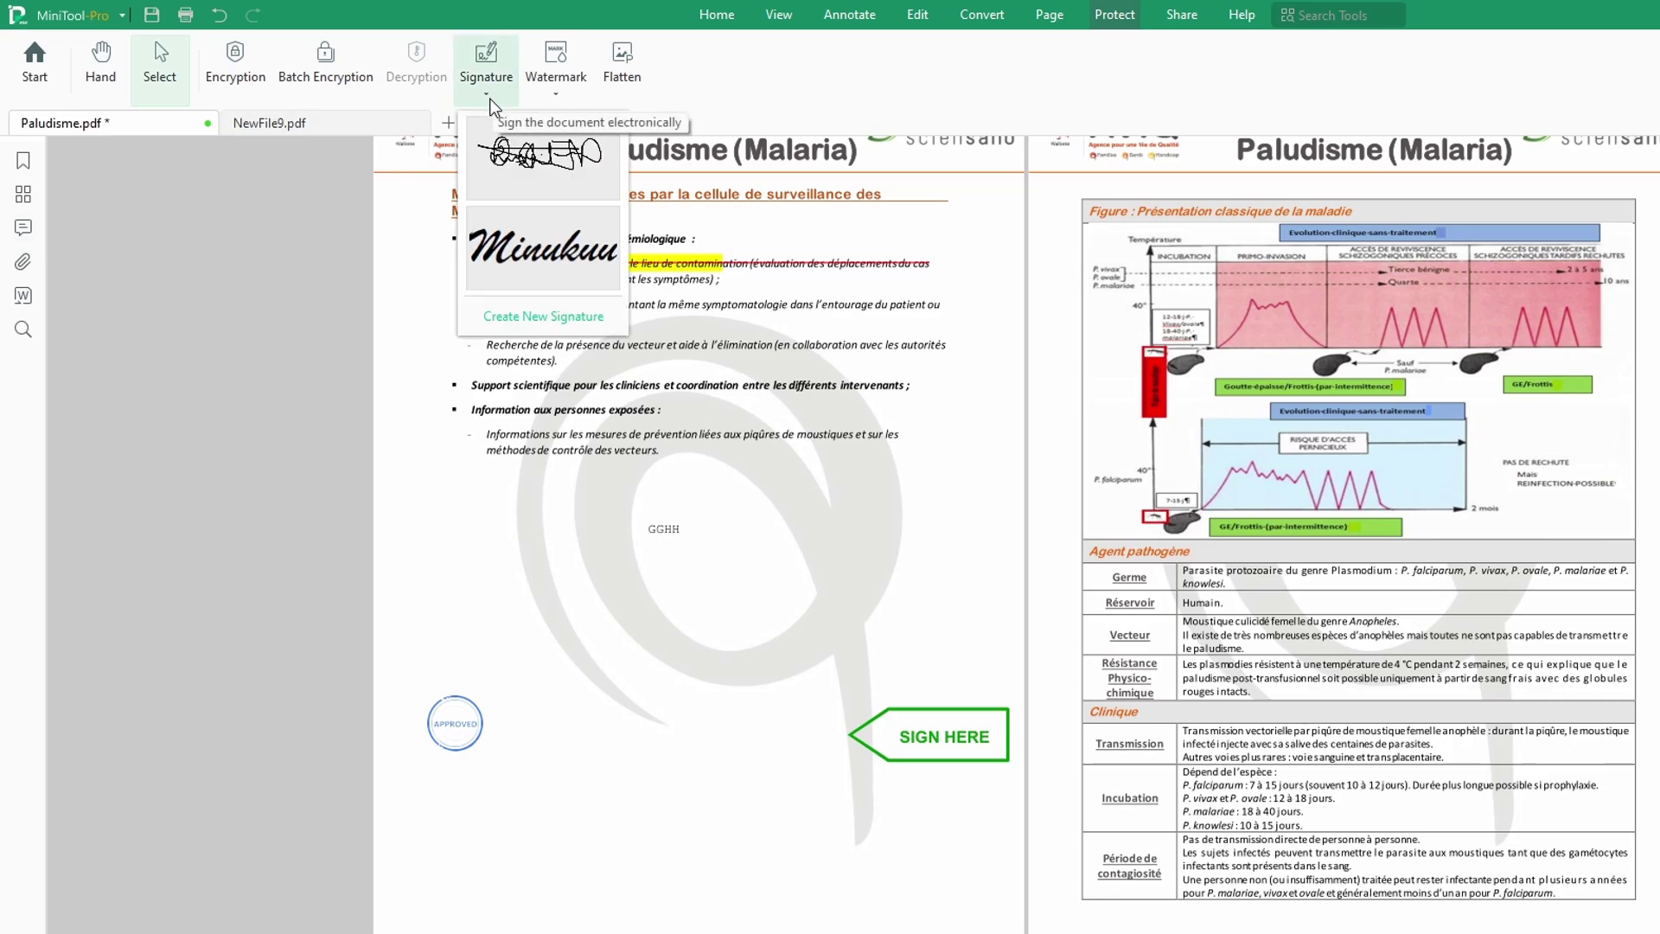
Step: Start a new signature, check the Type, Image and Camera options, then return to Draw
click(543, 317)
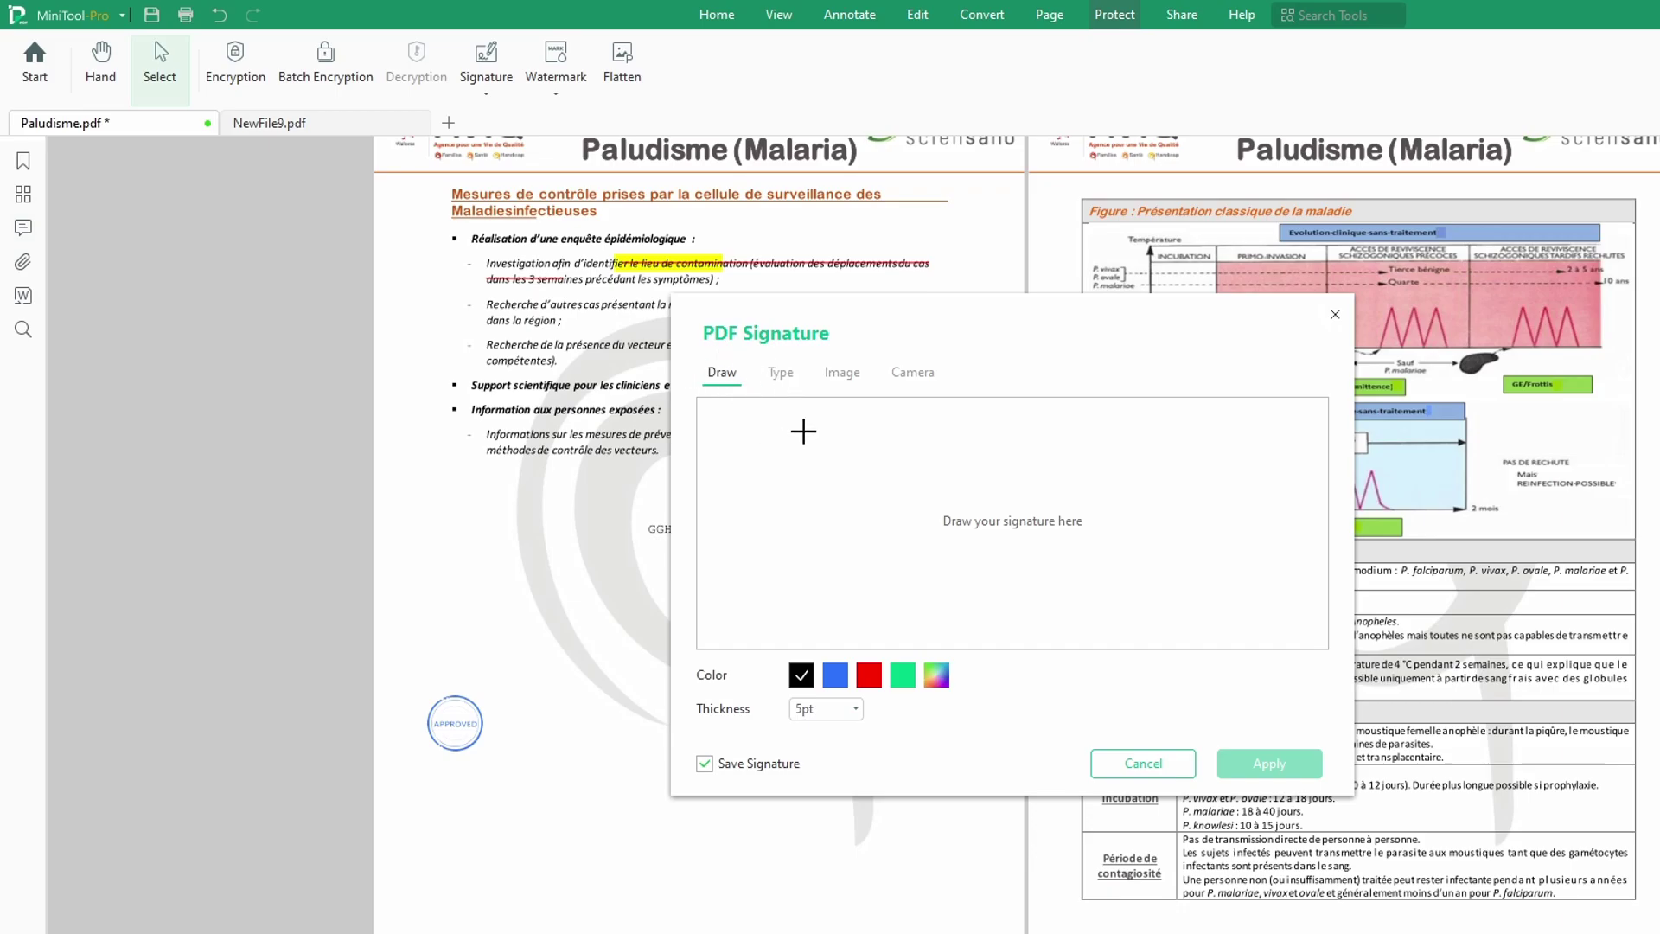
click(781, 377)
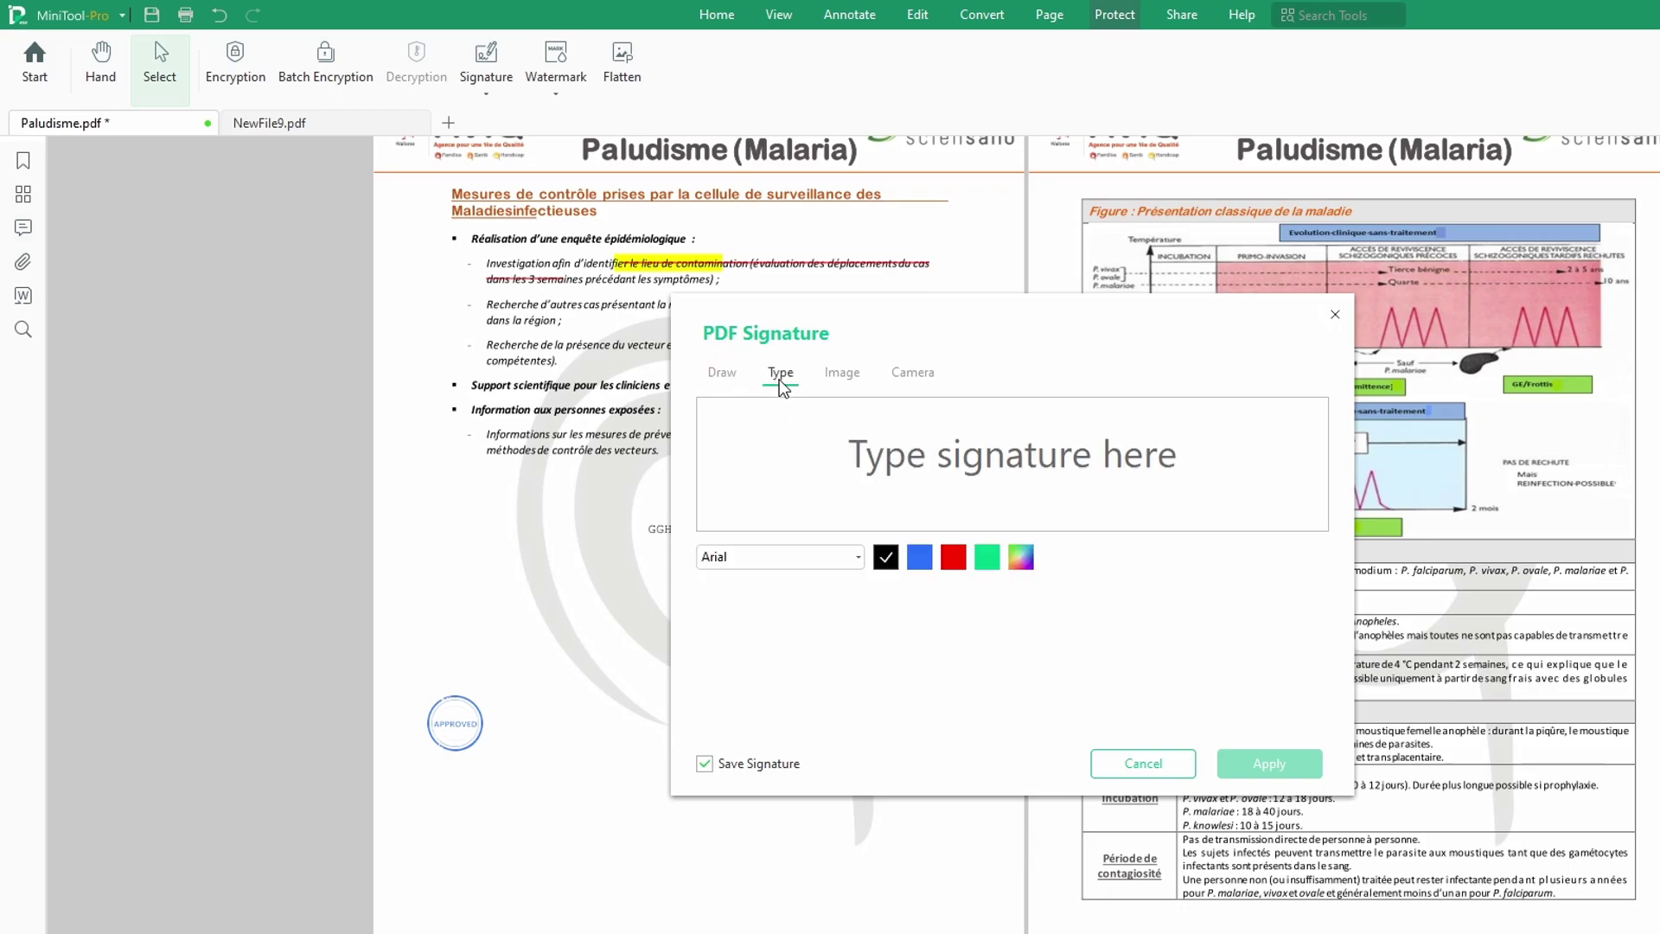
click(844, 373)
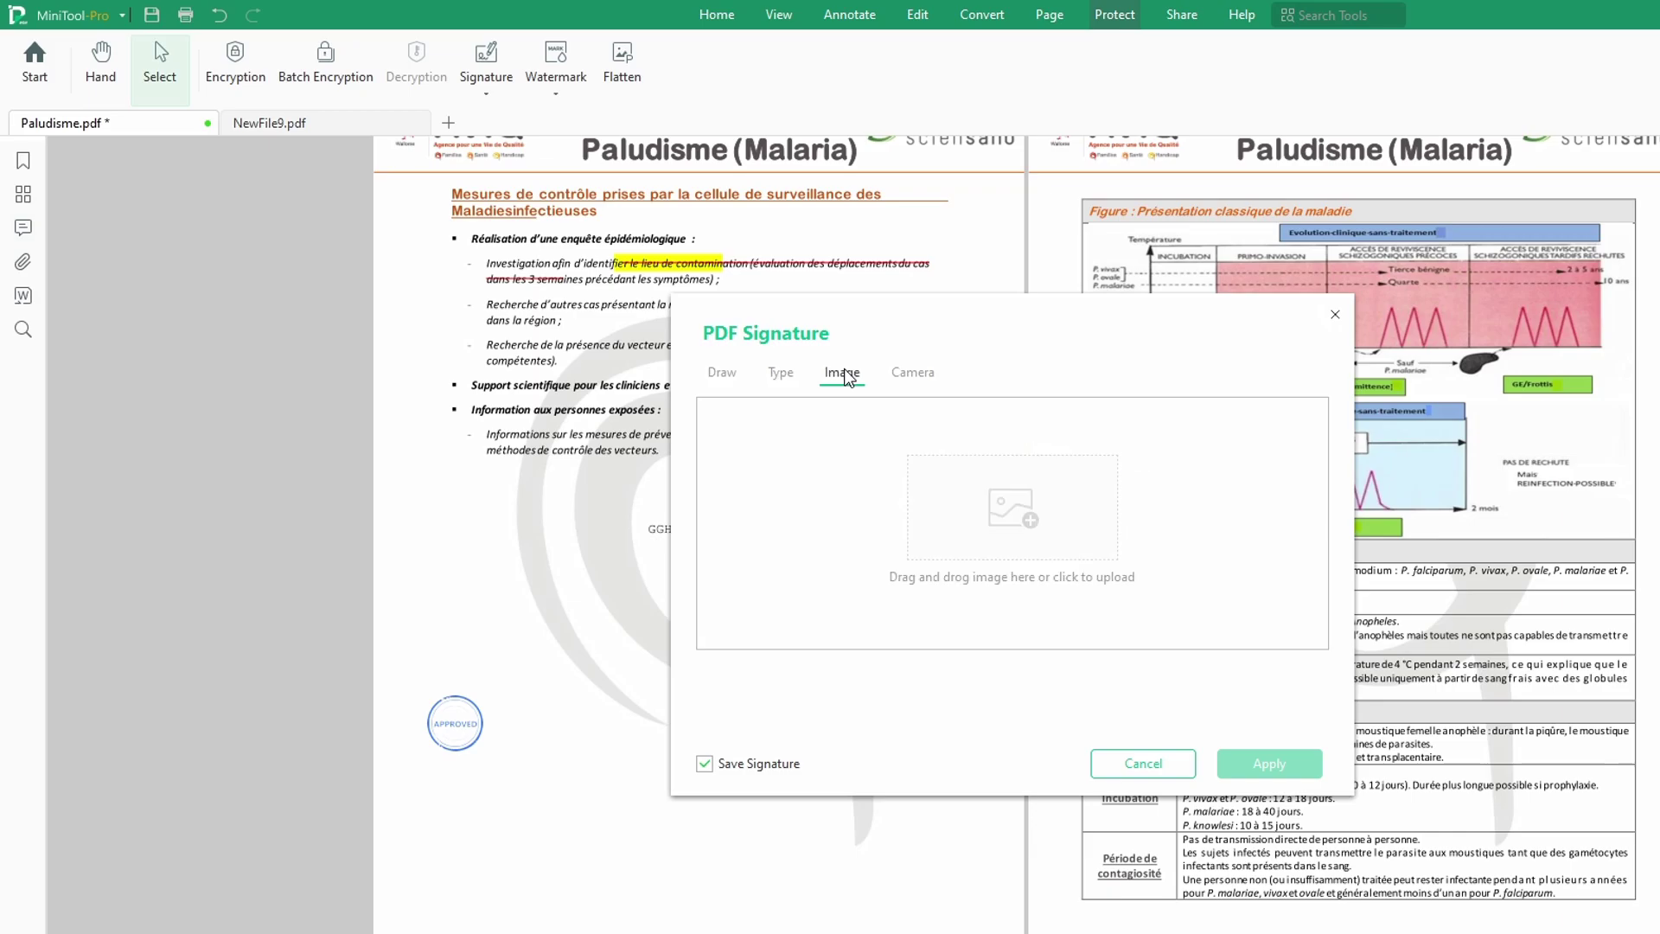
click(912, 379)
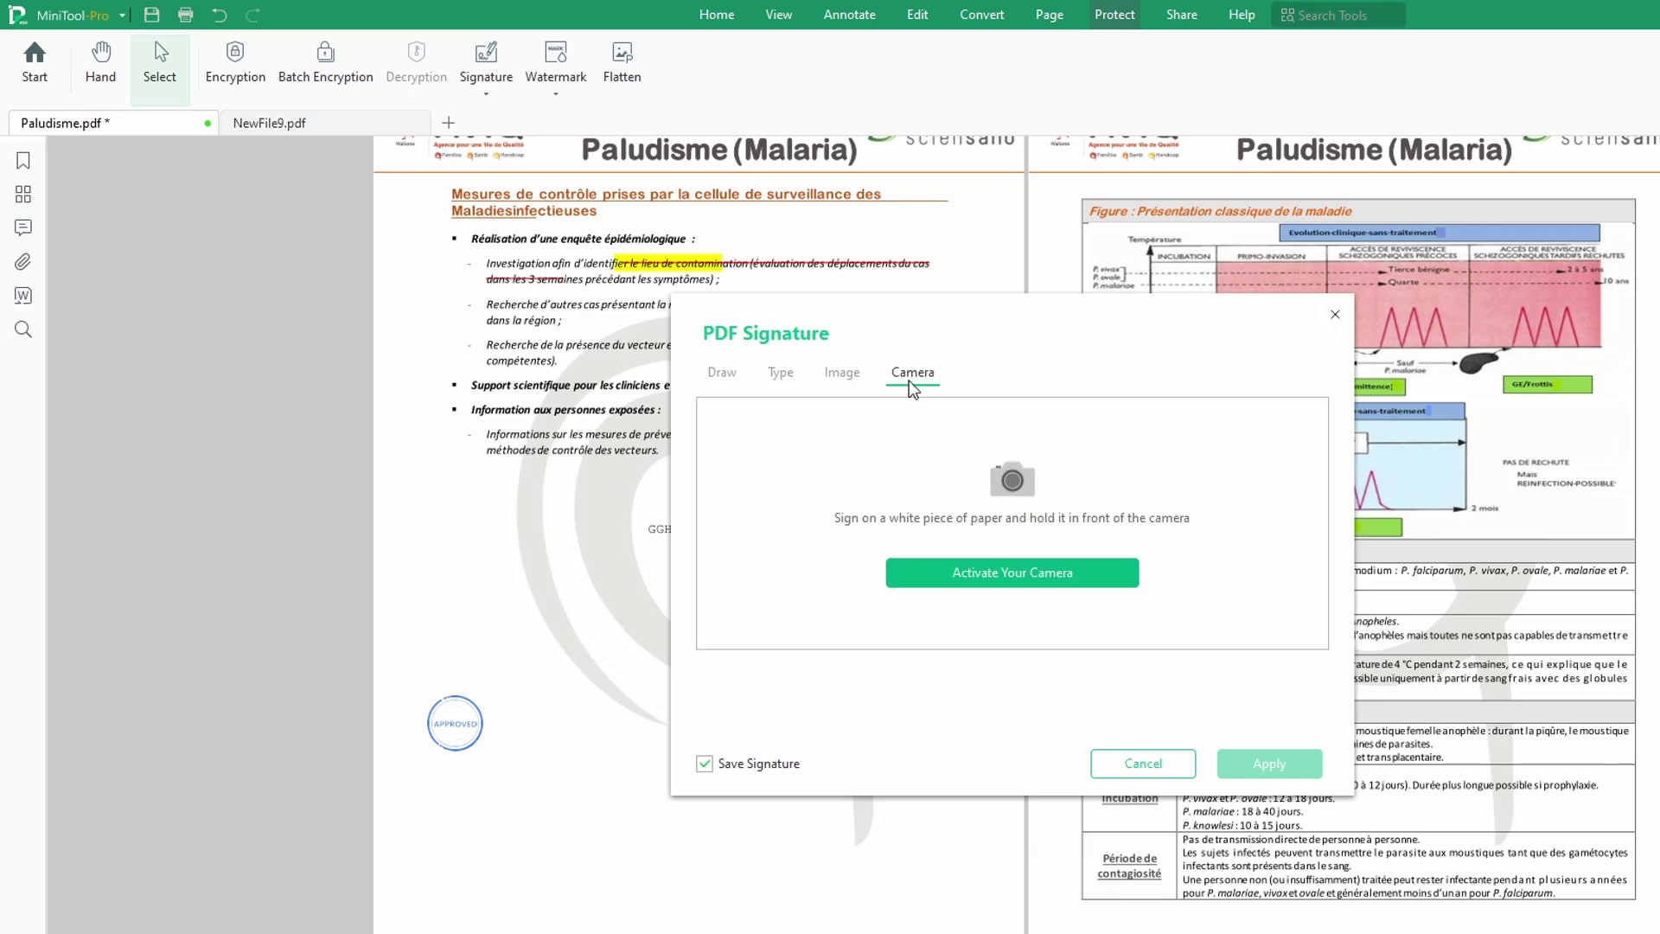
click(723, 379)
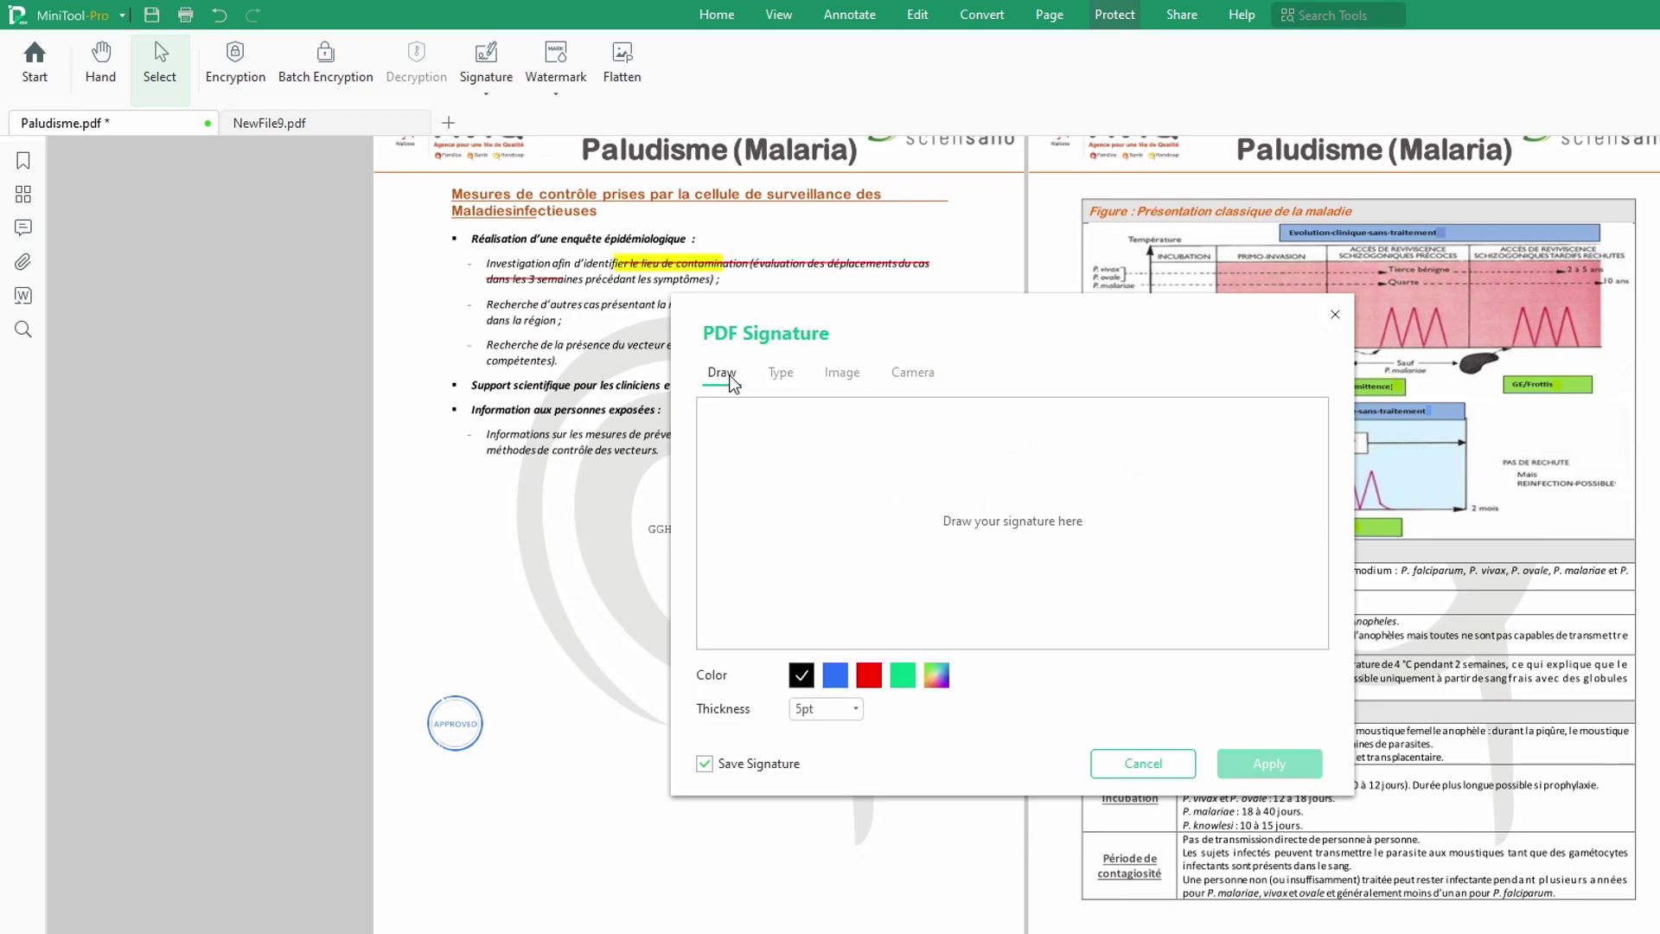
Step: Sketch a first freehand signature with strokes, a horizontal bar, a wave and a squiggle
mouse_move(851, 447)
mouse_down()
mouse_move(869, 441)
mouse_move(829, 503)
mouse_move(851, 484)
mouse_move(981, 531)
mouse_move(1037, 512)
mouse_move(1061, 462)
mouse_move(1059, 556)
mouse_up()
drag(1069, 468, 1143, 468)
mouse_move(1086, 529)
mouse_down()
mouse_move(1224, 511)
mouse_move(1179, 584)
mouse_move(1145, 575)
mouse_move(1169, 485)
mouse_up()
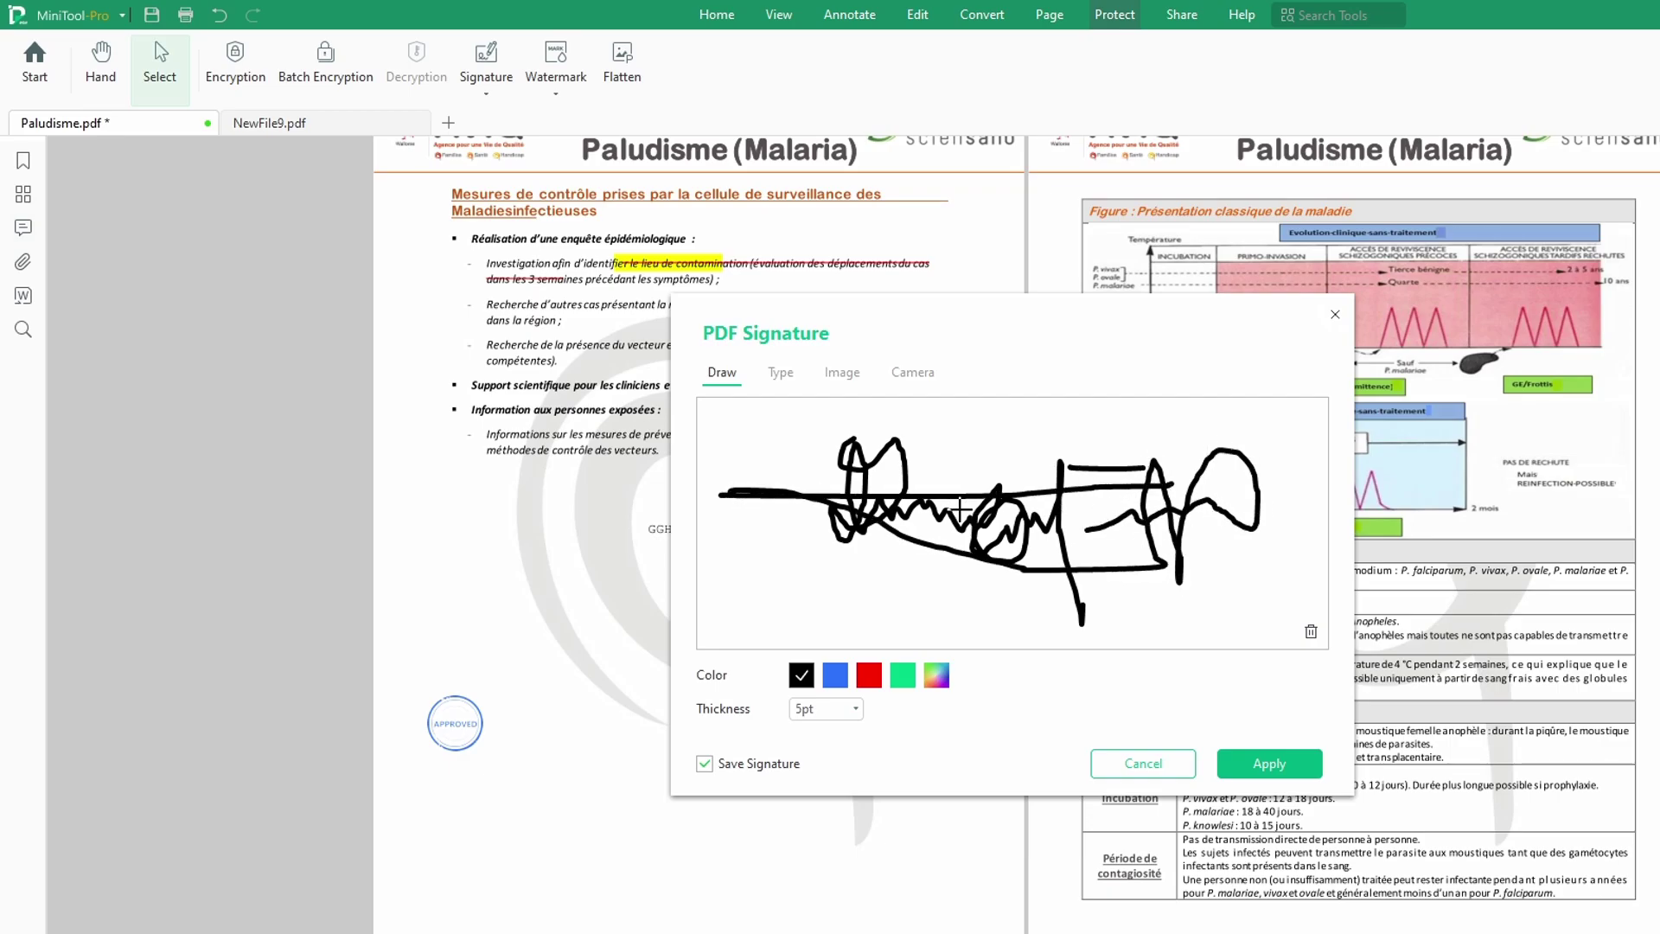
drag(954, 564, 980, 585)
Step: Clear the first attempt and redraw the signature with its top bar and trailing wave
click(1311, 632)
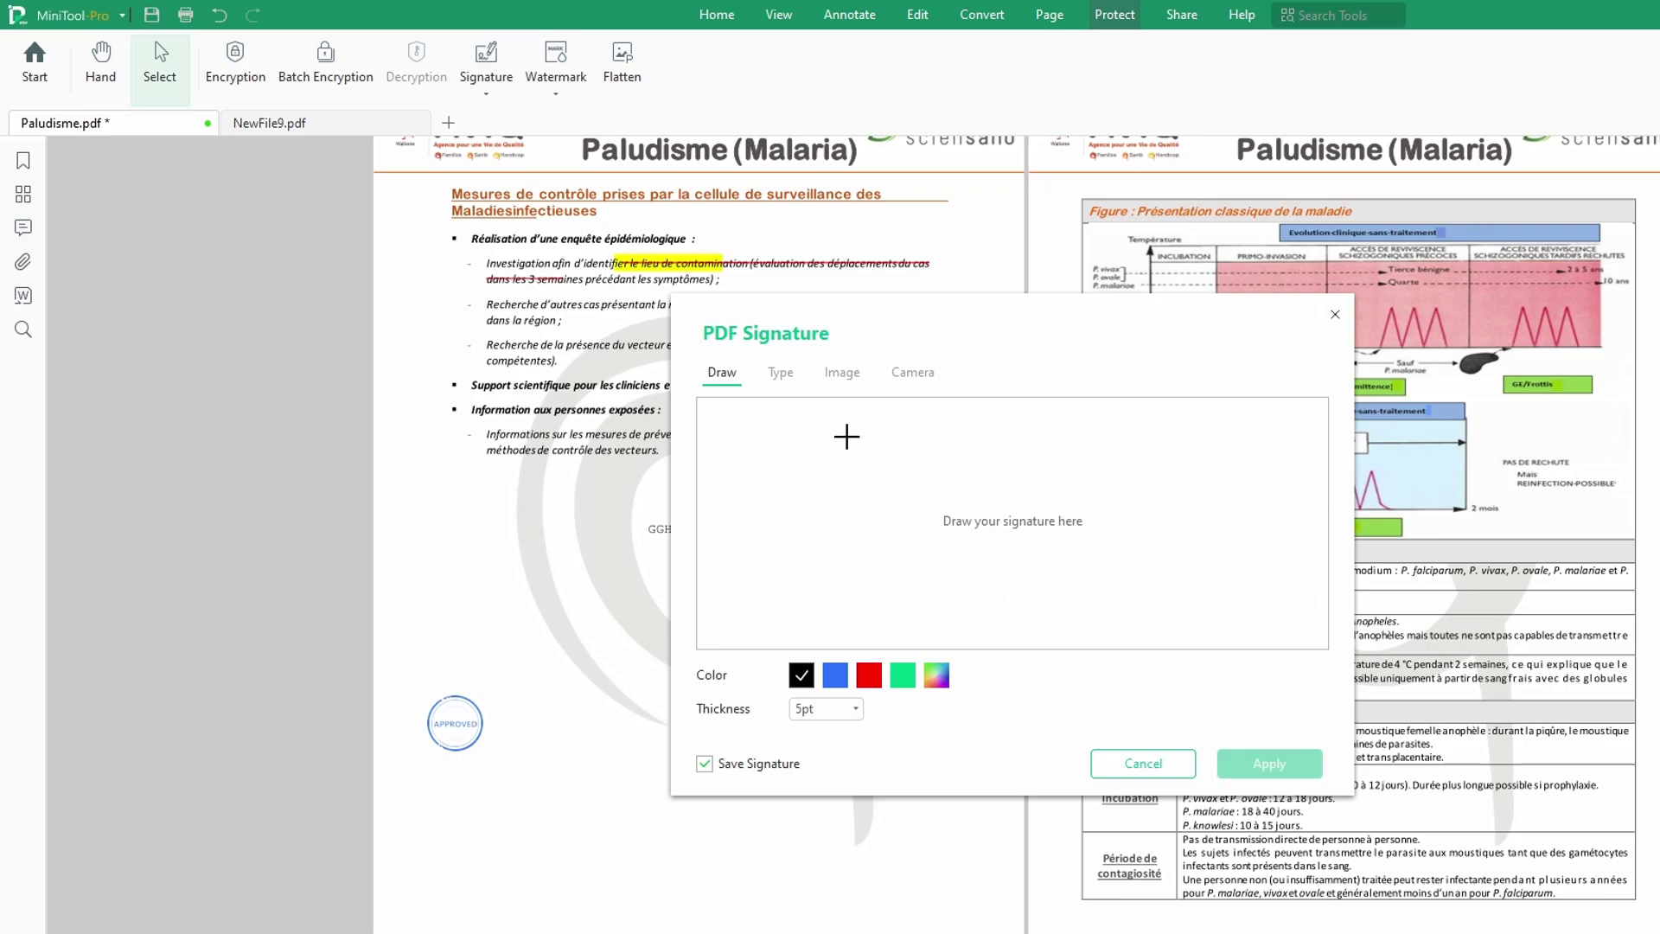
mouse_move(830, 451)
mouse_down()
mouse_move(850, 449)
mouse_move(804, 485)
mouse_move(840, 471)
mouse_move(890, 515)
mouse_move(975, 516)
mouse_move(1052, 490)
mouse_move(1069, 558)
mouse_up()
mouse_move(1057, 450)
mouse_down()
mouse_move(1120, 450)
mouse_move(1091, 496)
mouse_move(1180, 487)
mouse_move(1193, 446)
mouse_move(795, 456)
mouse_move(1120, 453)
mouse_up()
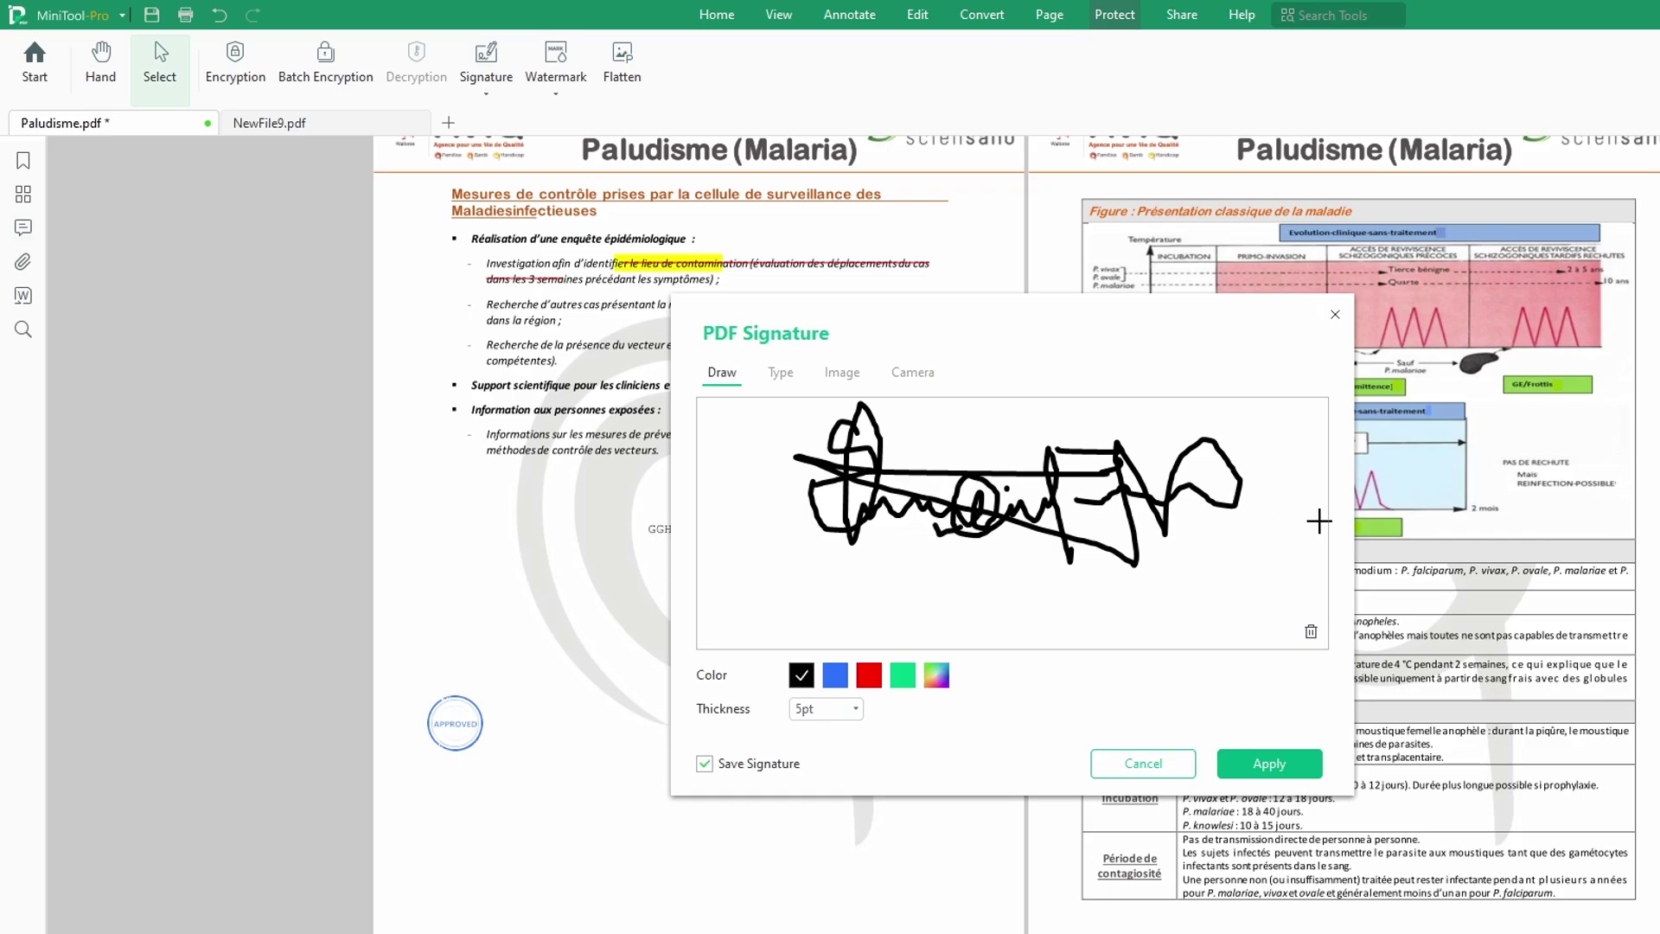
Step: Apply the drawn signature and position it on the first page beside the SIGN HERE arrow
click(1265, 764)
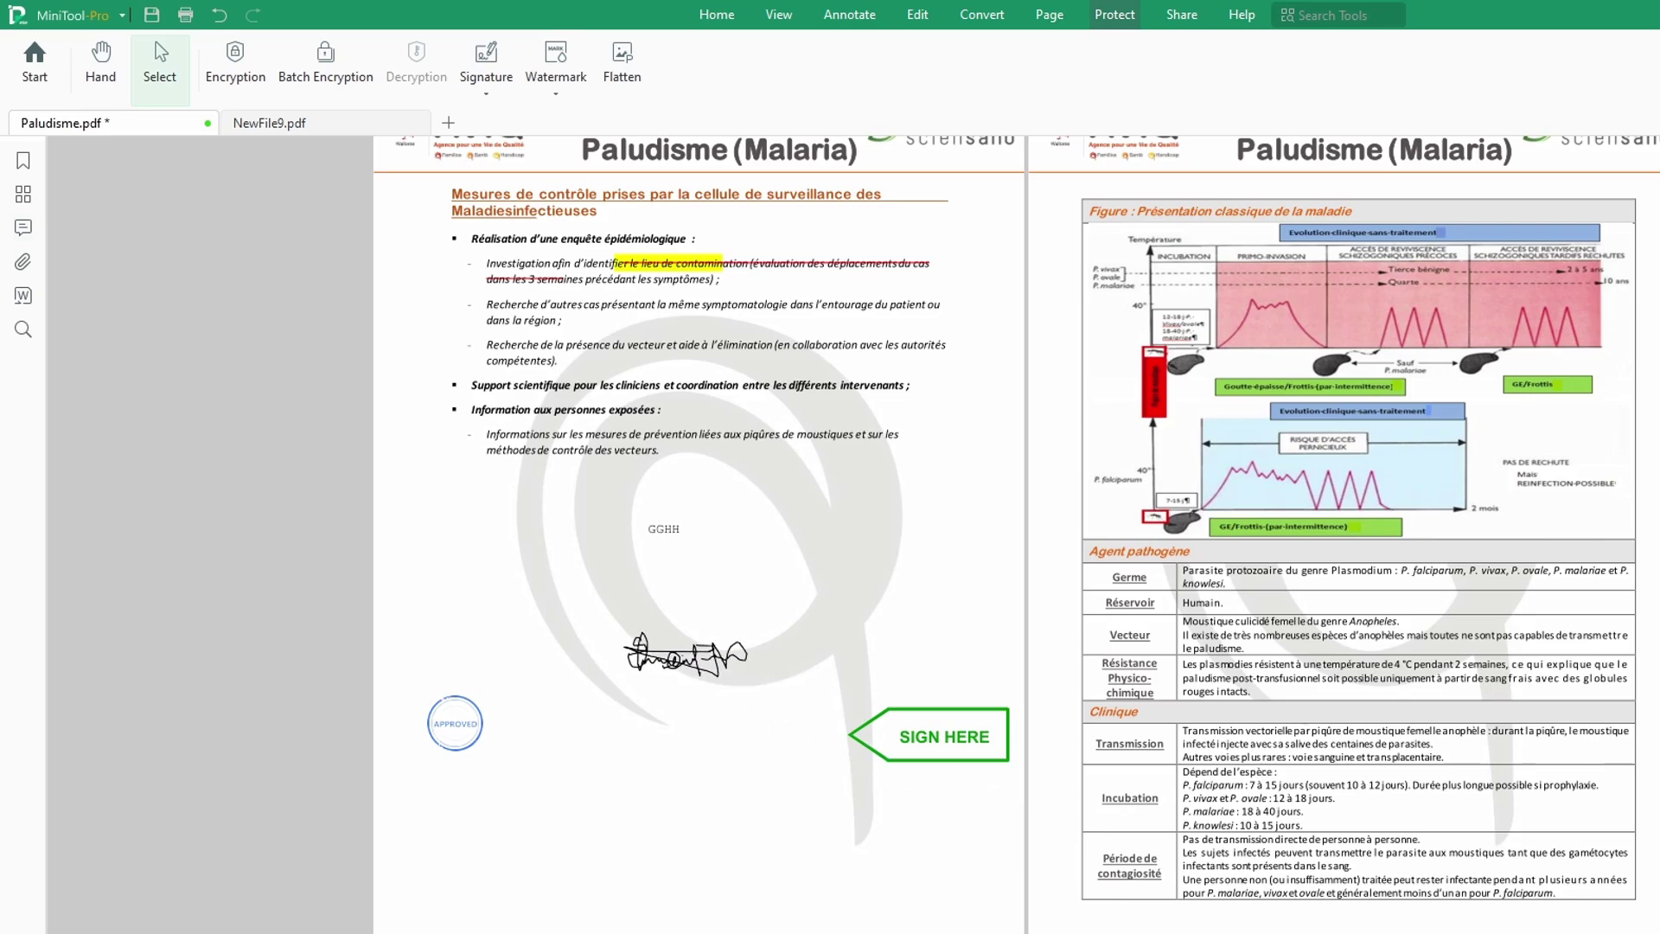
click(691, 645)
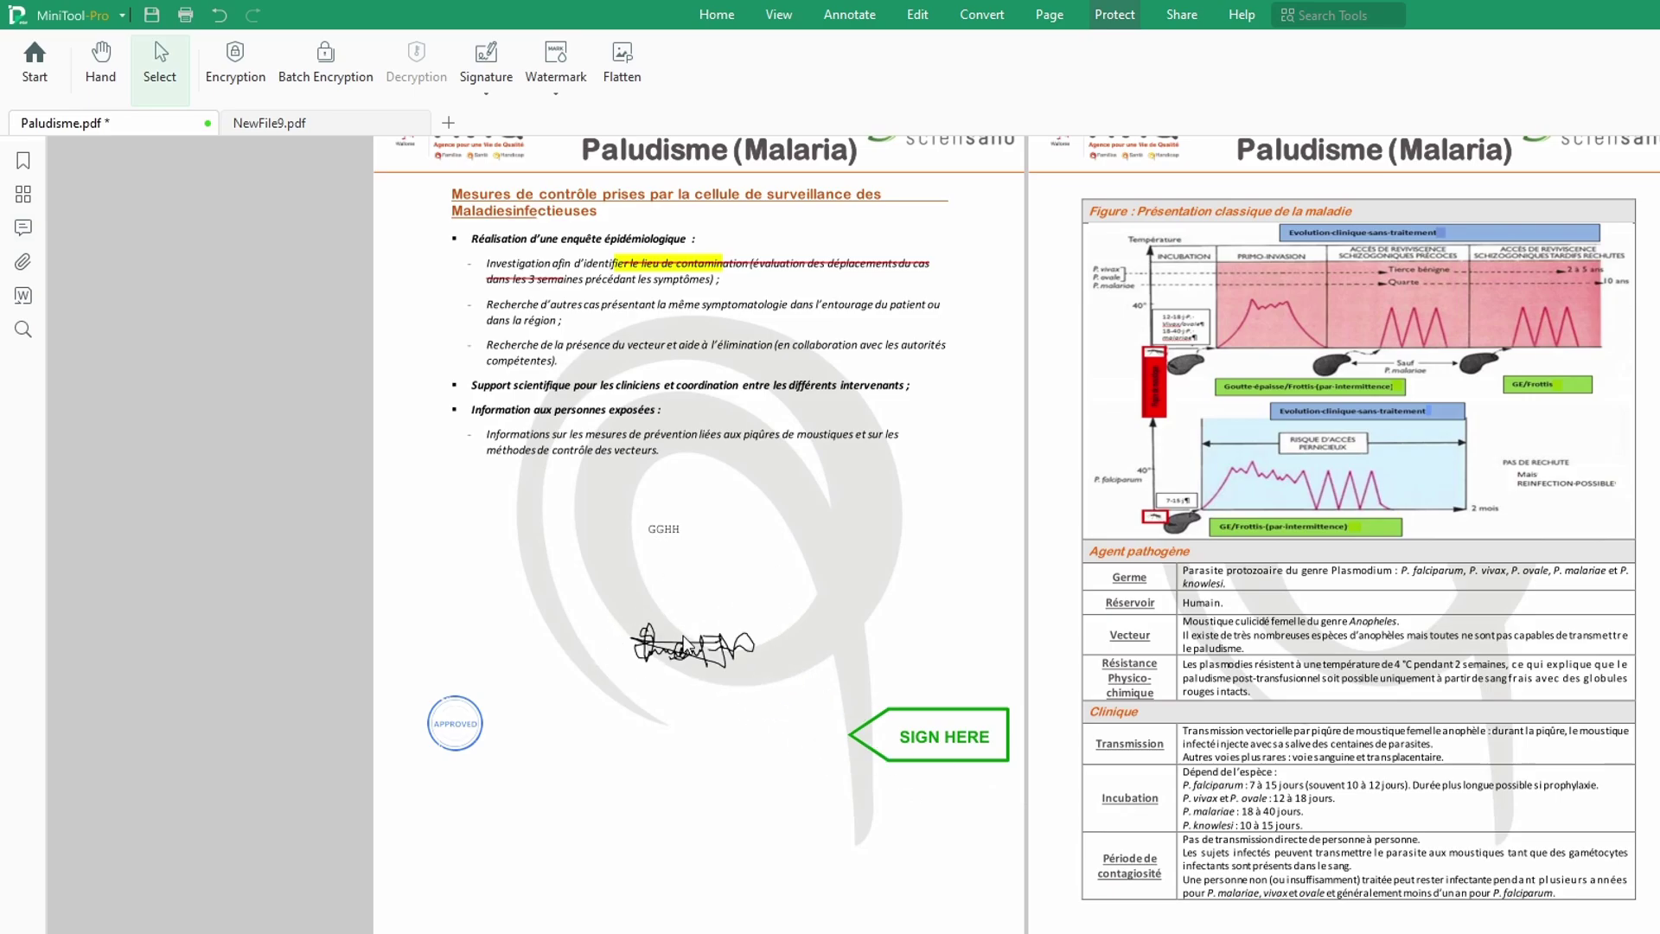
click(692, 651)
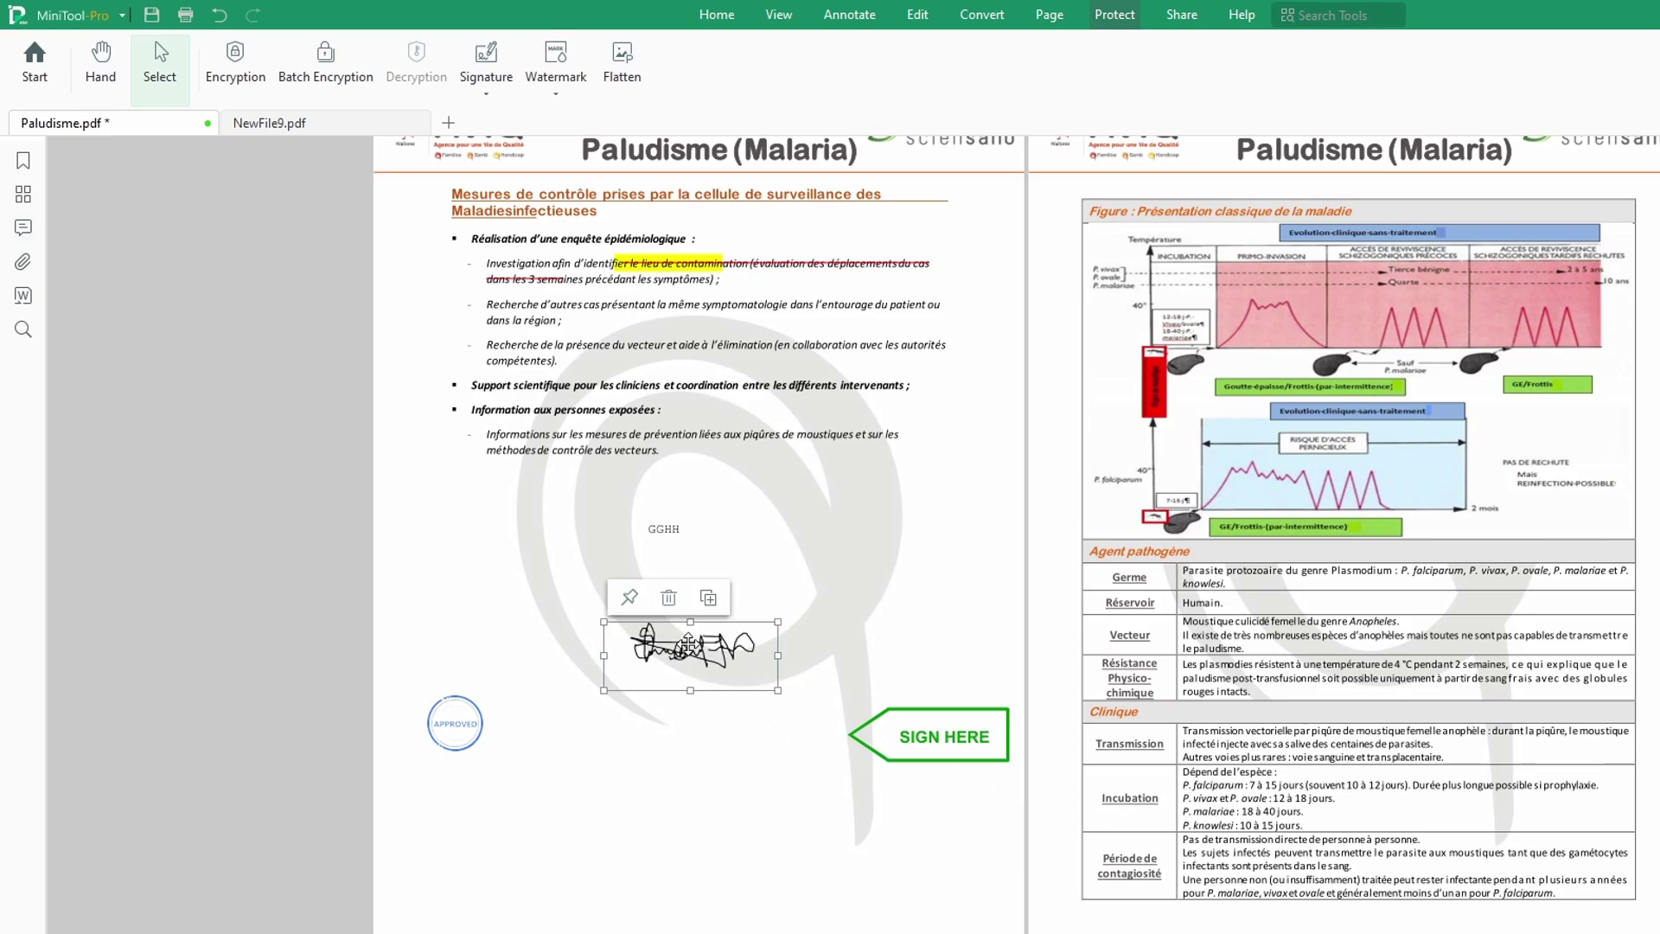
mouse_move(691, 651)
mouse_down()
mouse_move(694, 748)
mouse_move(762, 731)
mouse_up()
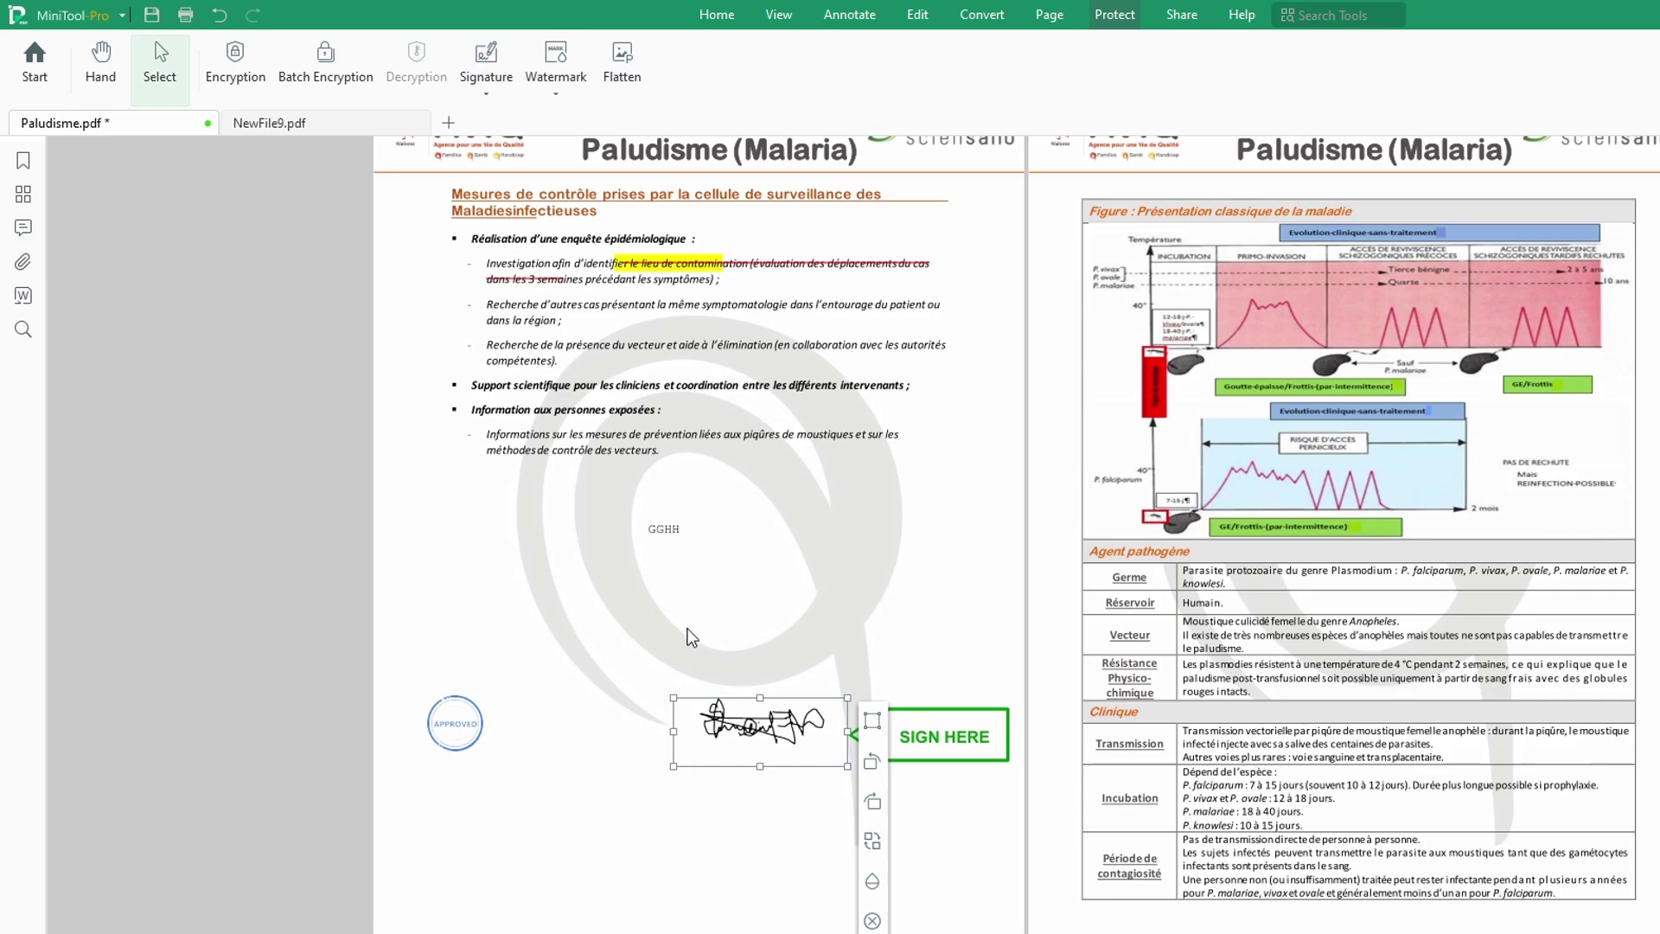
Step: Deselect the signature and watermark, and switch to the Edit tools
click(752, 647)
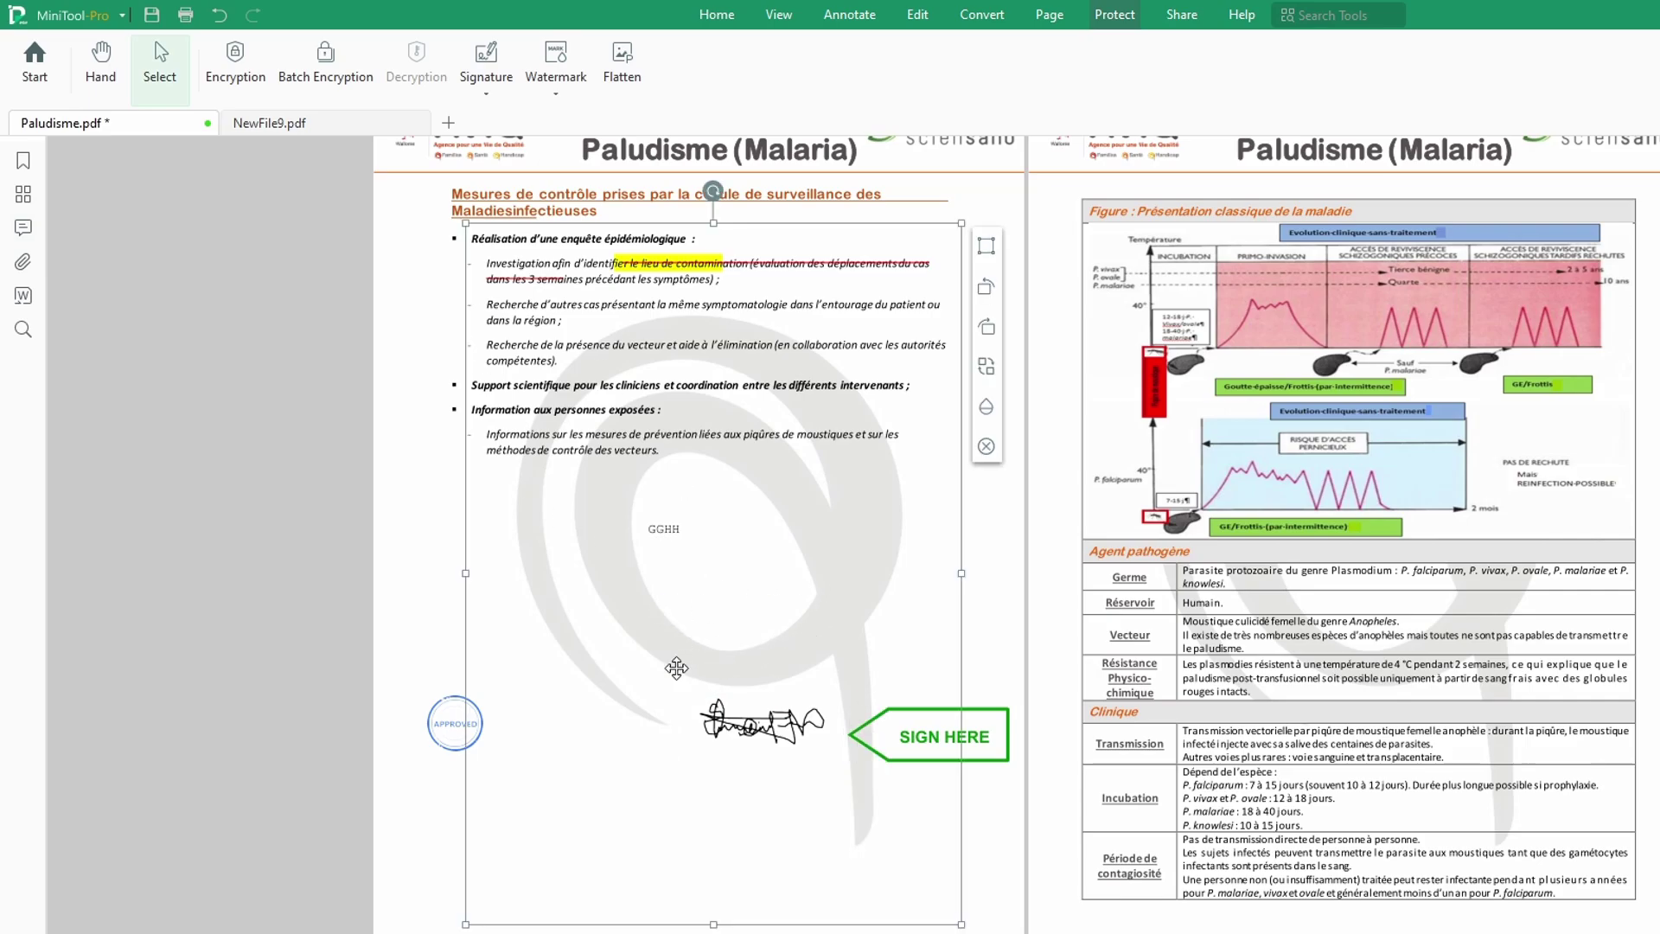
click(973, 651)
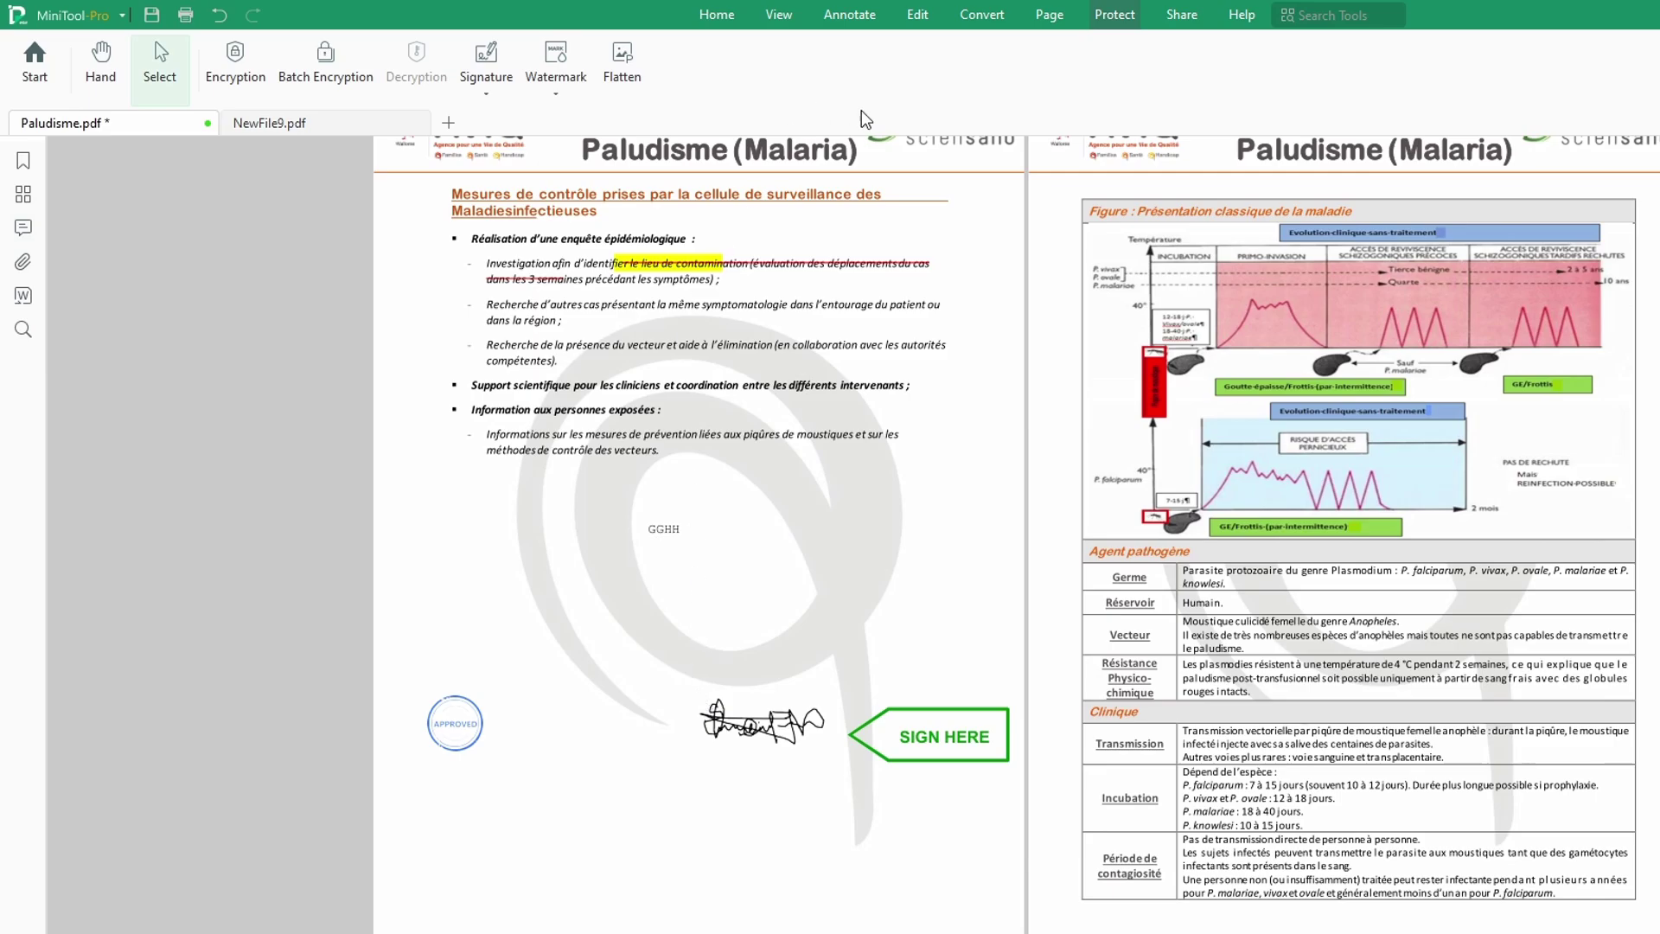
click(918, 15)
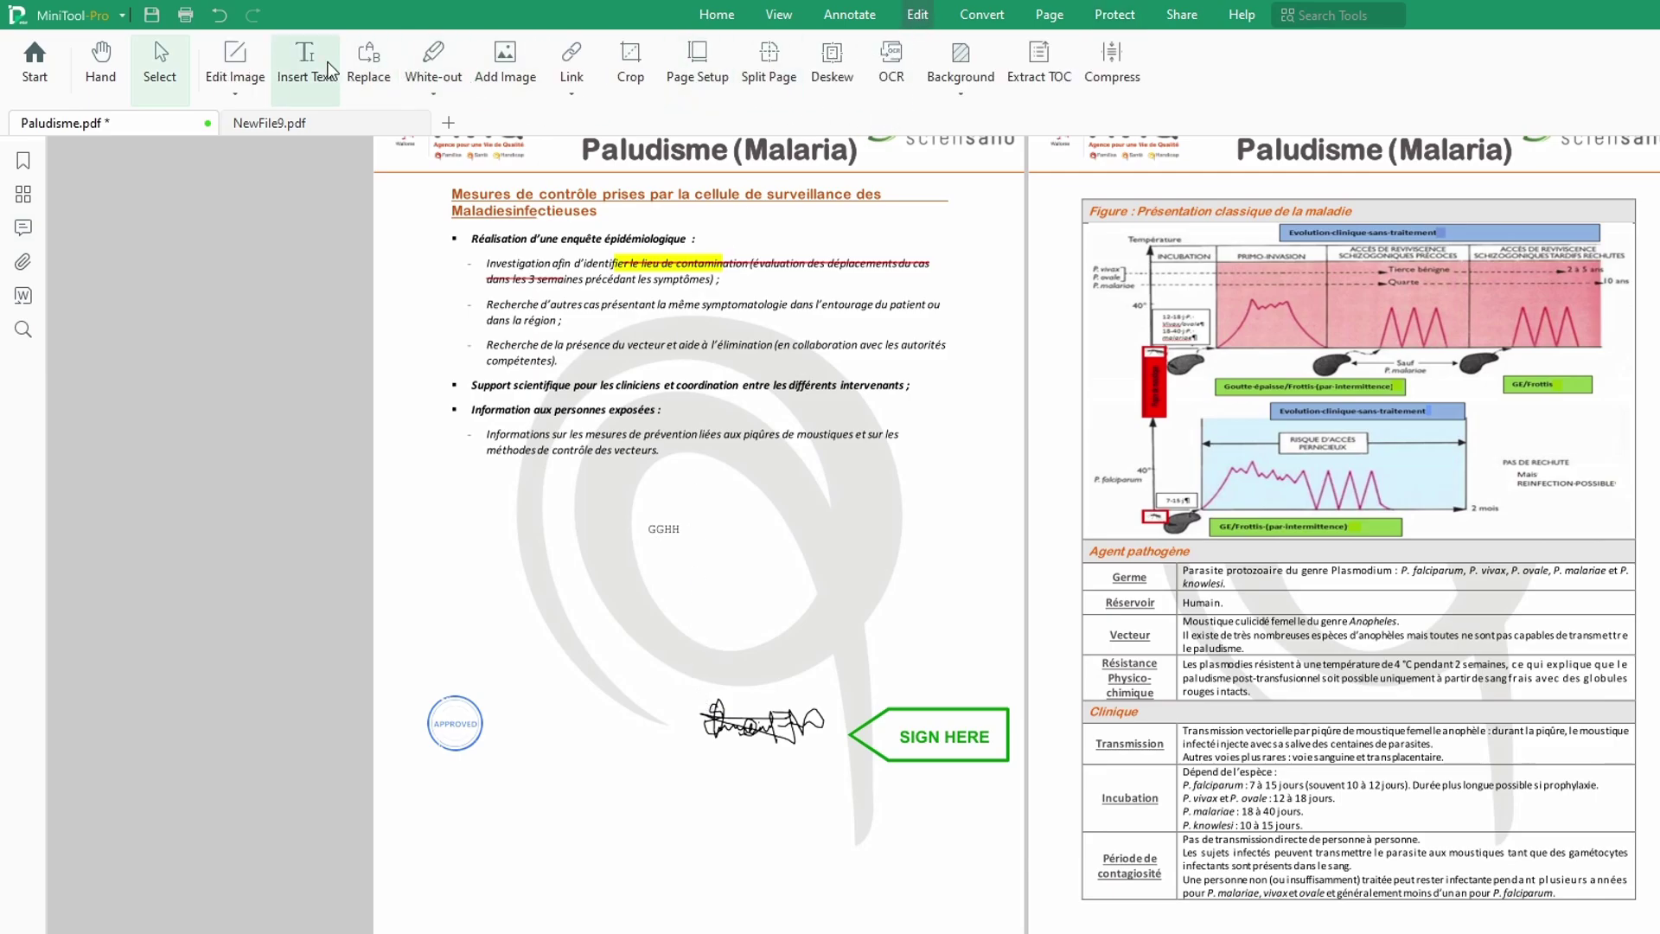